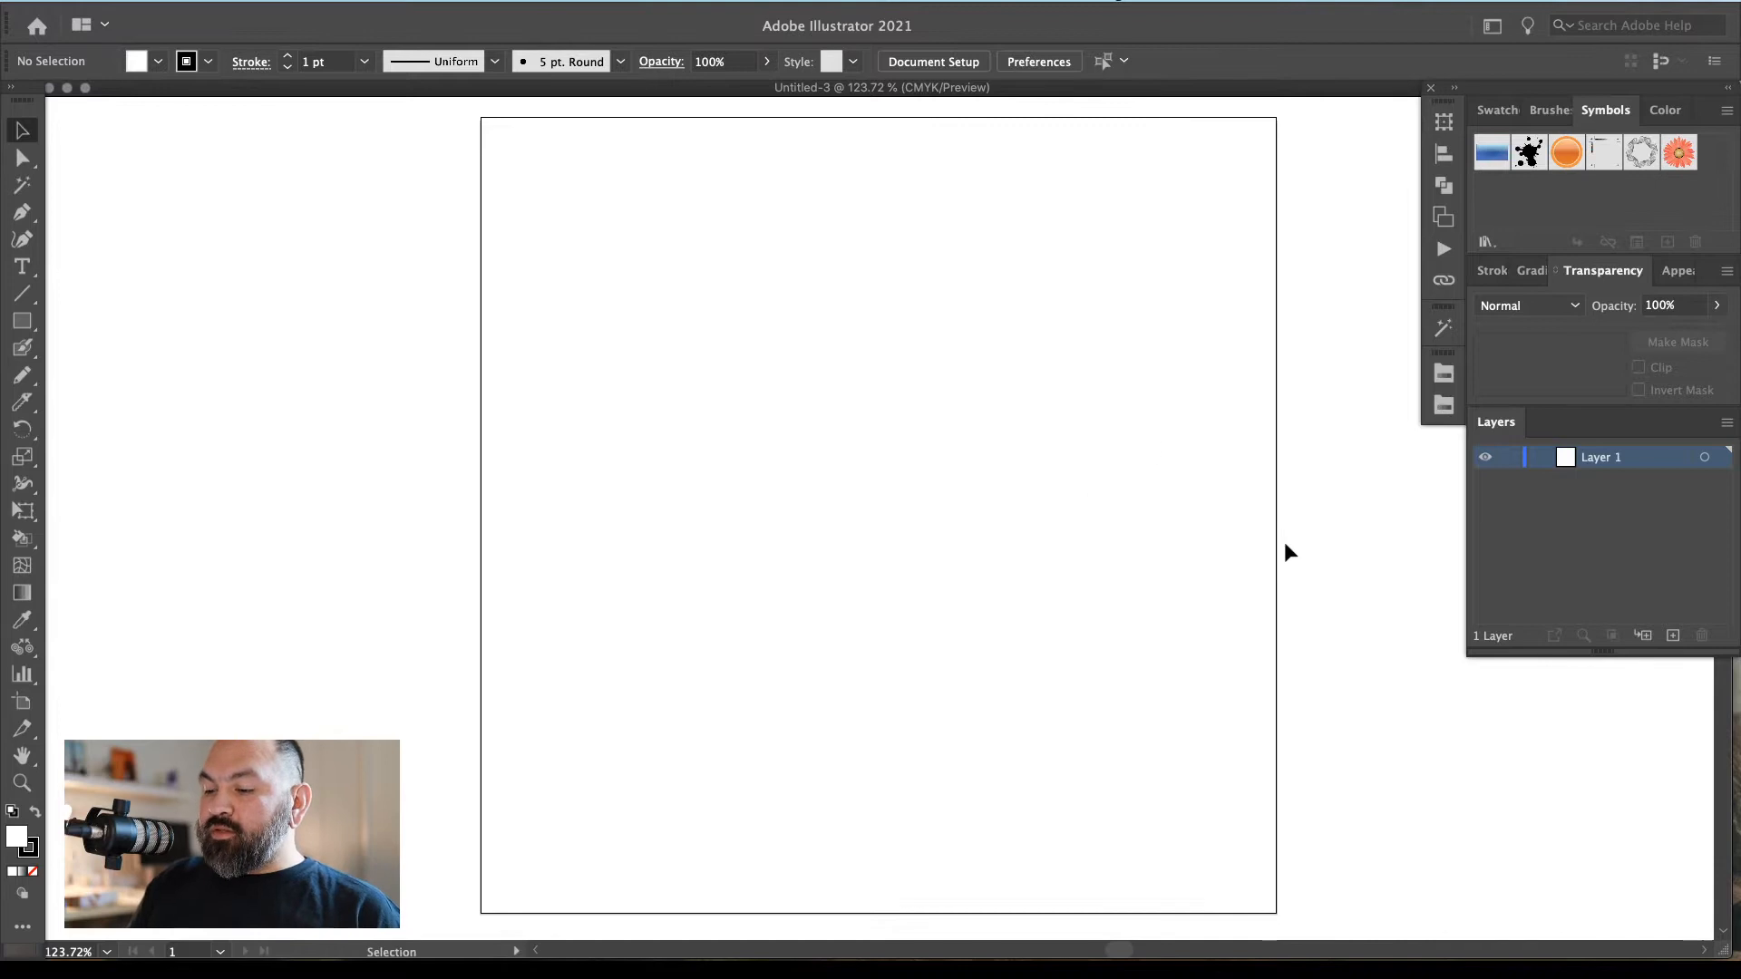
Paste the copied photo of the seated woman and scale it down to span the artboard's width
{"action": "key", "text": "super+v"}
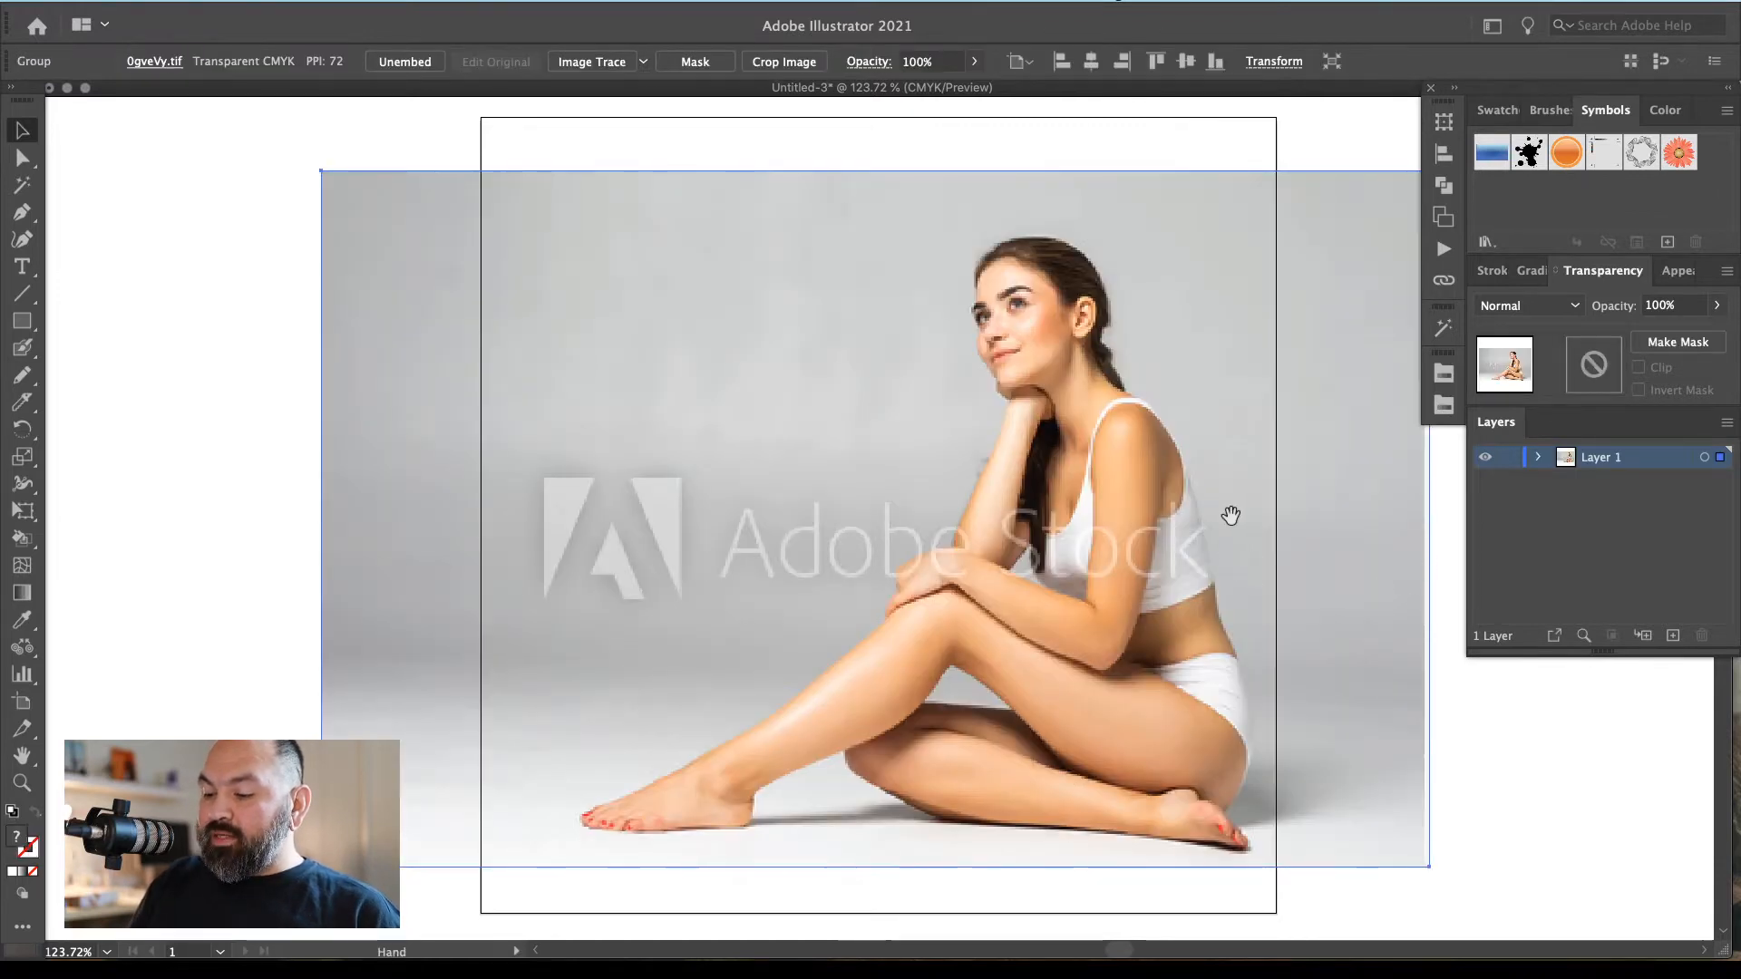
{"action": "scroll", "coordinate": [1232, 509], "scroll_direction": "right", "scroll_amount": 3}
{"action": "key", "text": "s"}
{"action": "left_click_drag", "start_coordinate": [1292, 213], "coordinate": [1156, 299]}
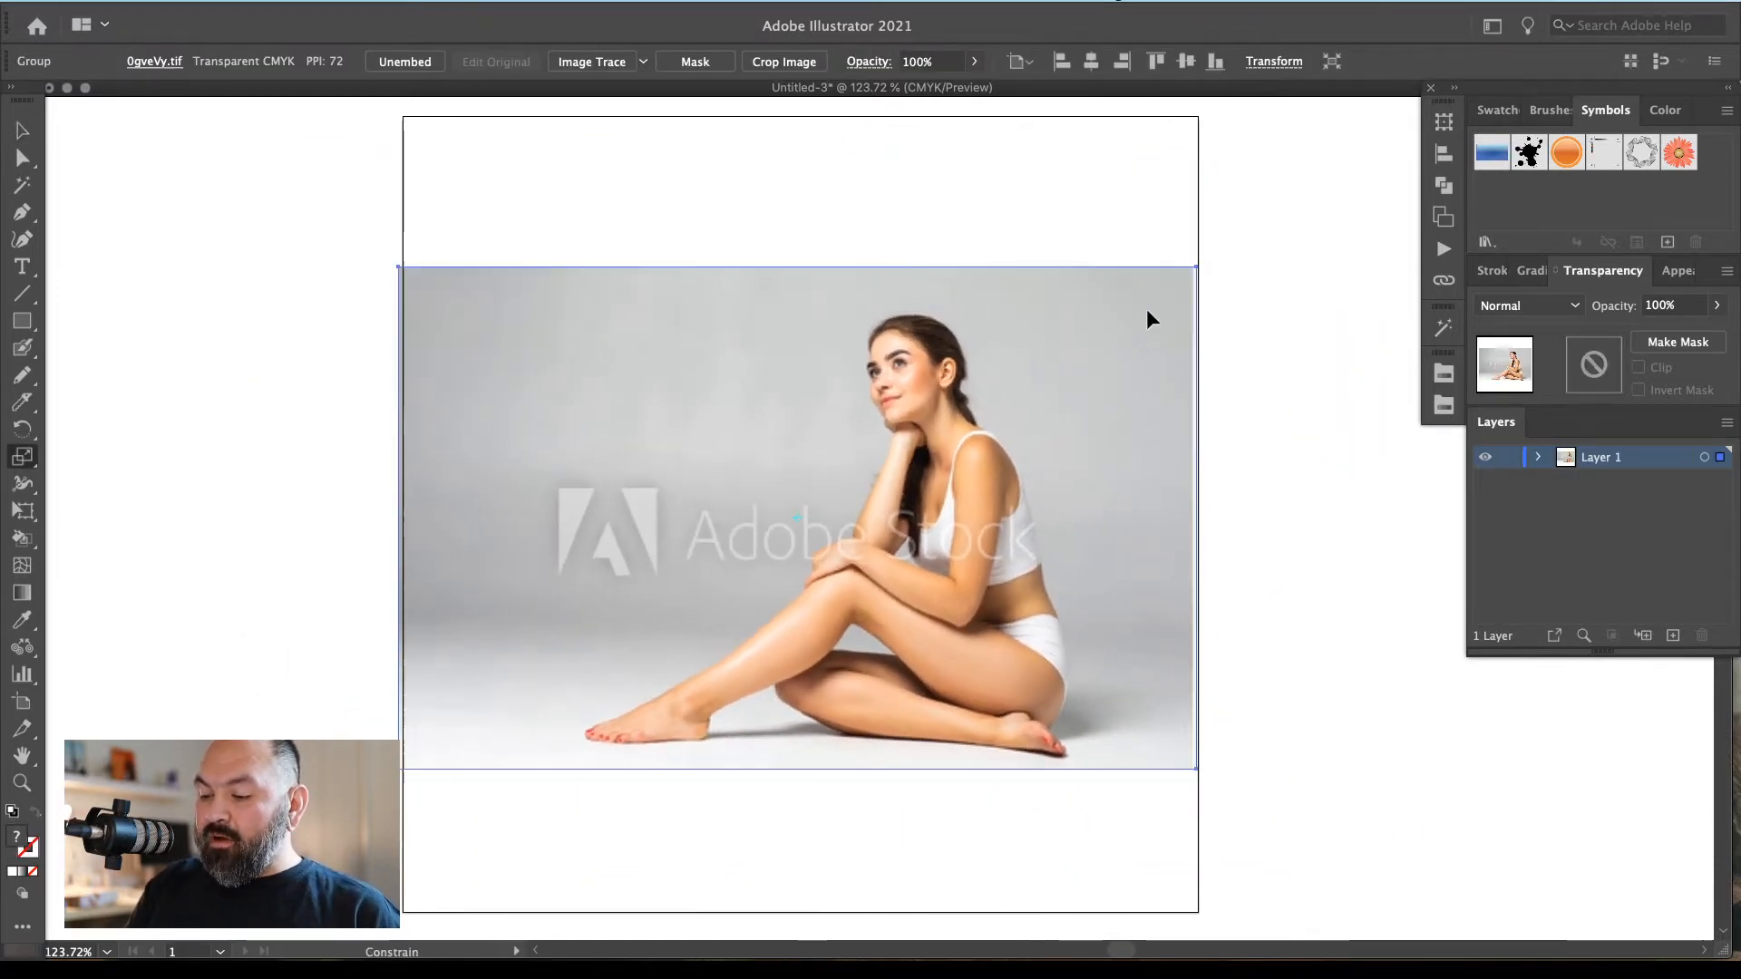
{"action": "key", "text": "shift+v"}
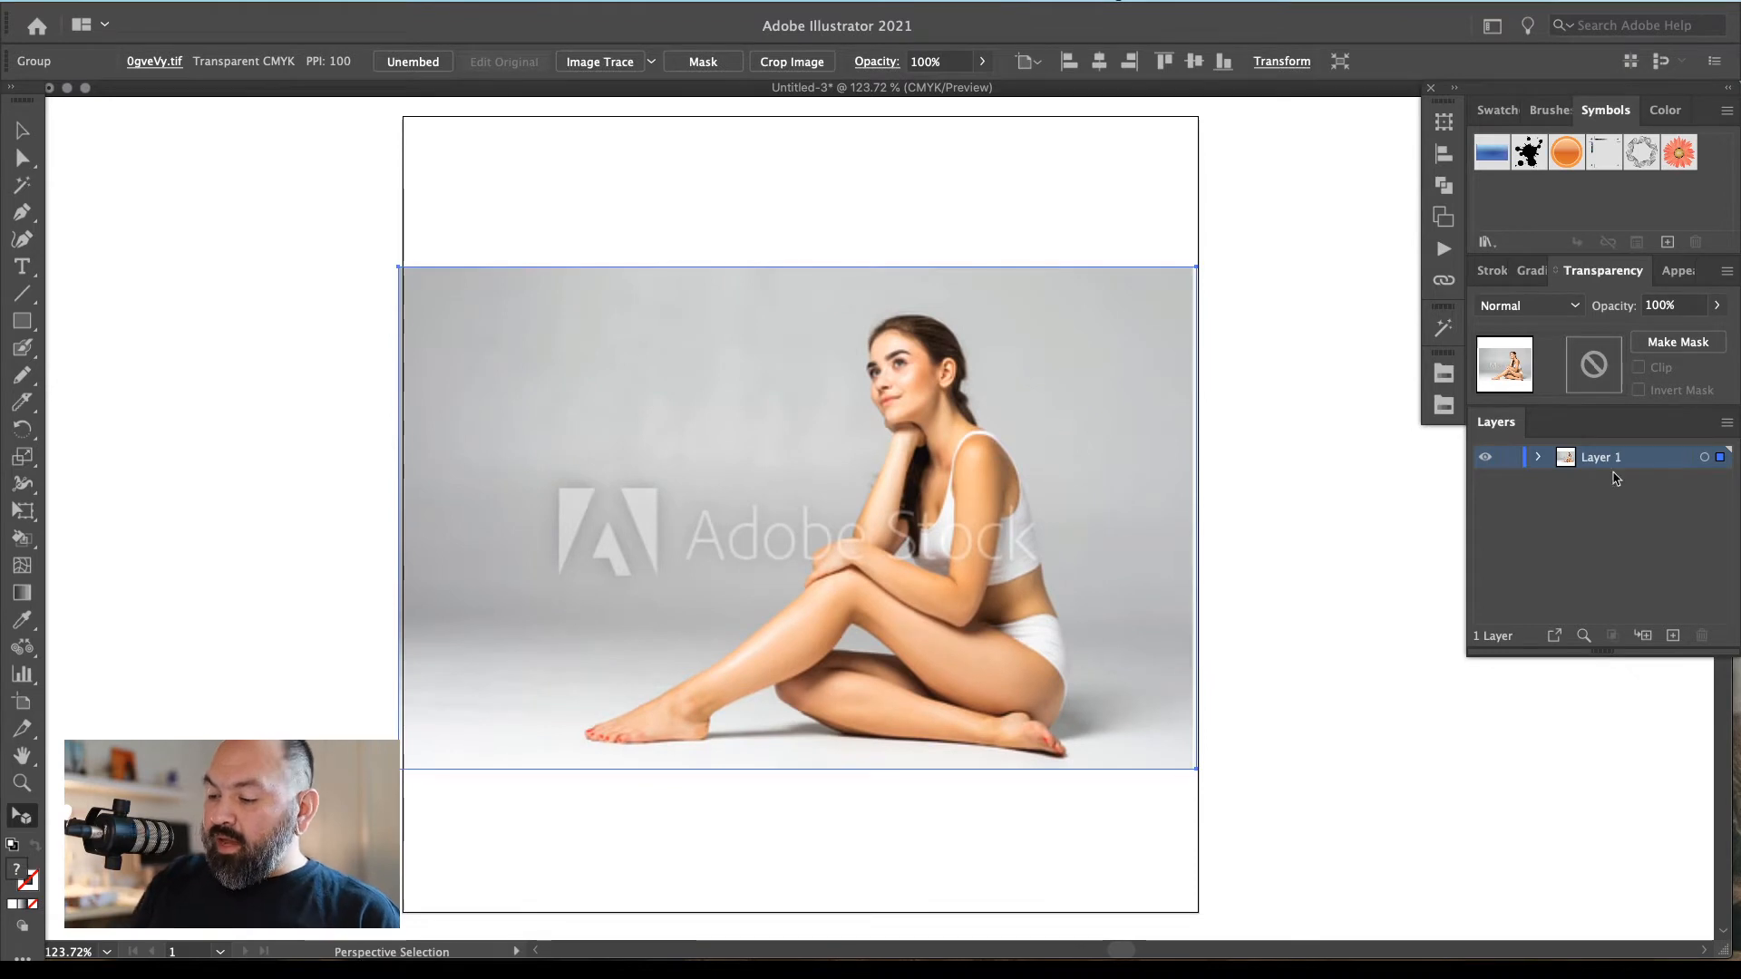
Turn Layer 1 with the photo into a locked, dimmed template layer and add a new layer above it
{"action": "double_click", "coordinate": [1646, 461]}
{"action": "left_click", "coordinate": [116, 237]}
{"action": "left_click", "coordinate": [314, 345]}
{"action": "left_click", "coordinate": [1674, 633]}
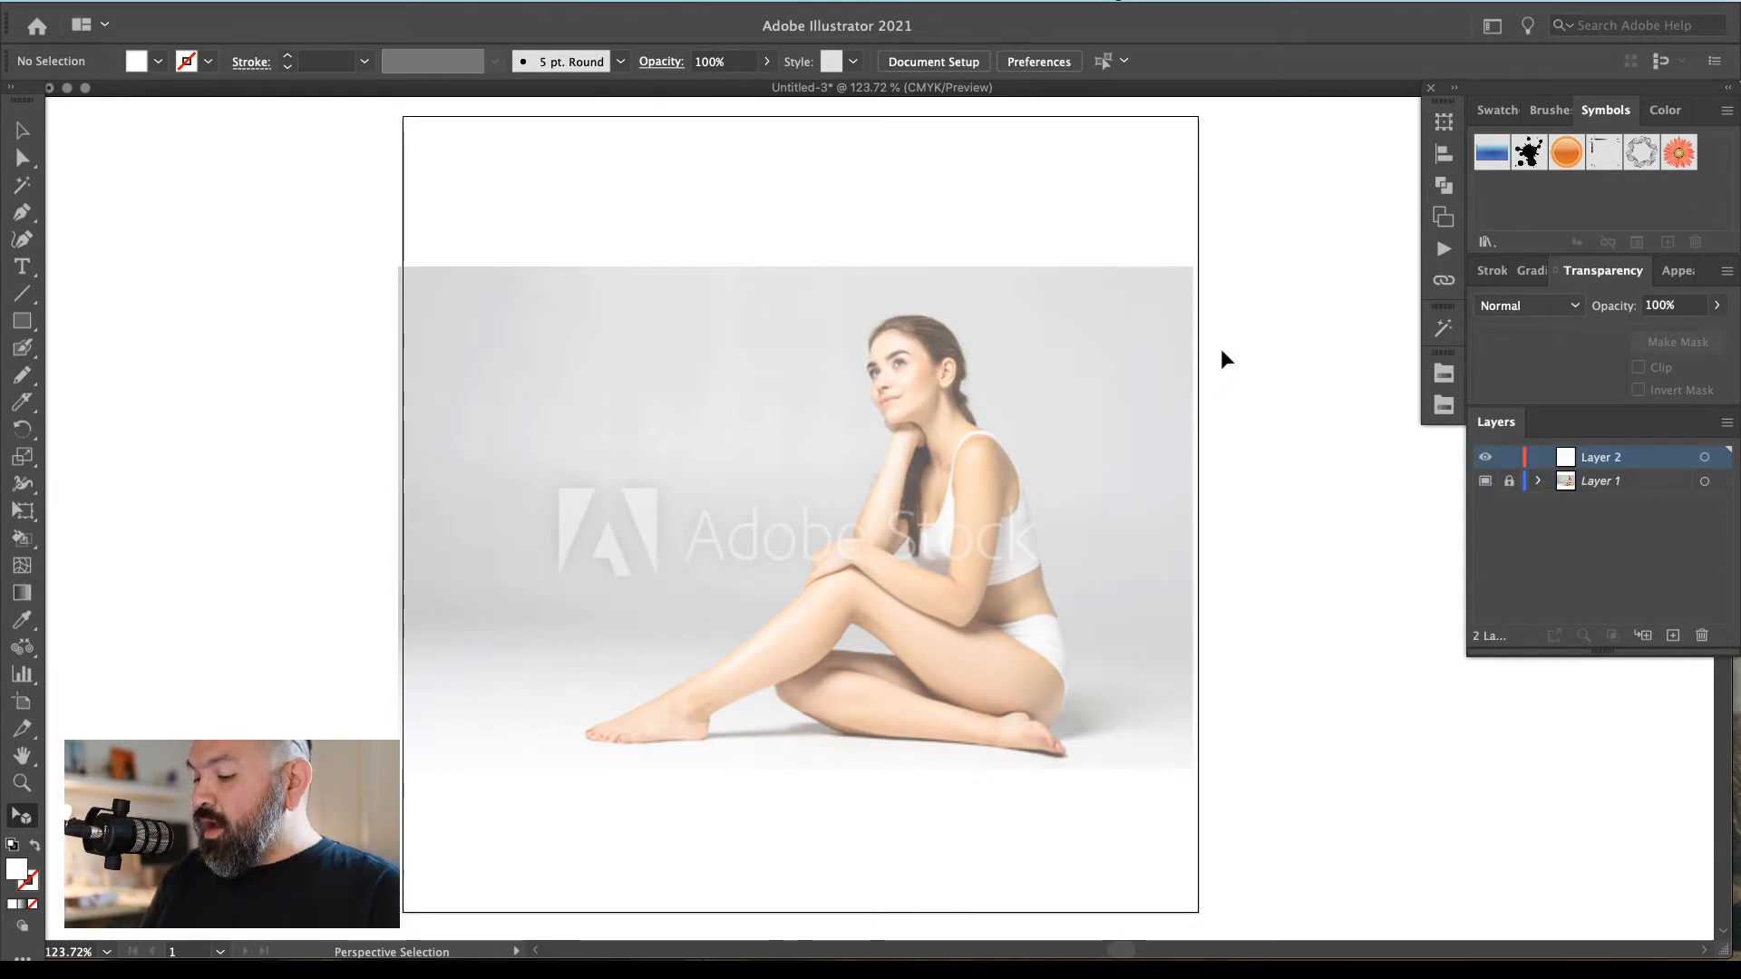
Set the fill colour to a bright pinkish red
{"action": "left_click_drag", "start_coordinate": [1106, 538], "coordinate": [1152, 489]}
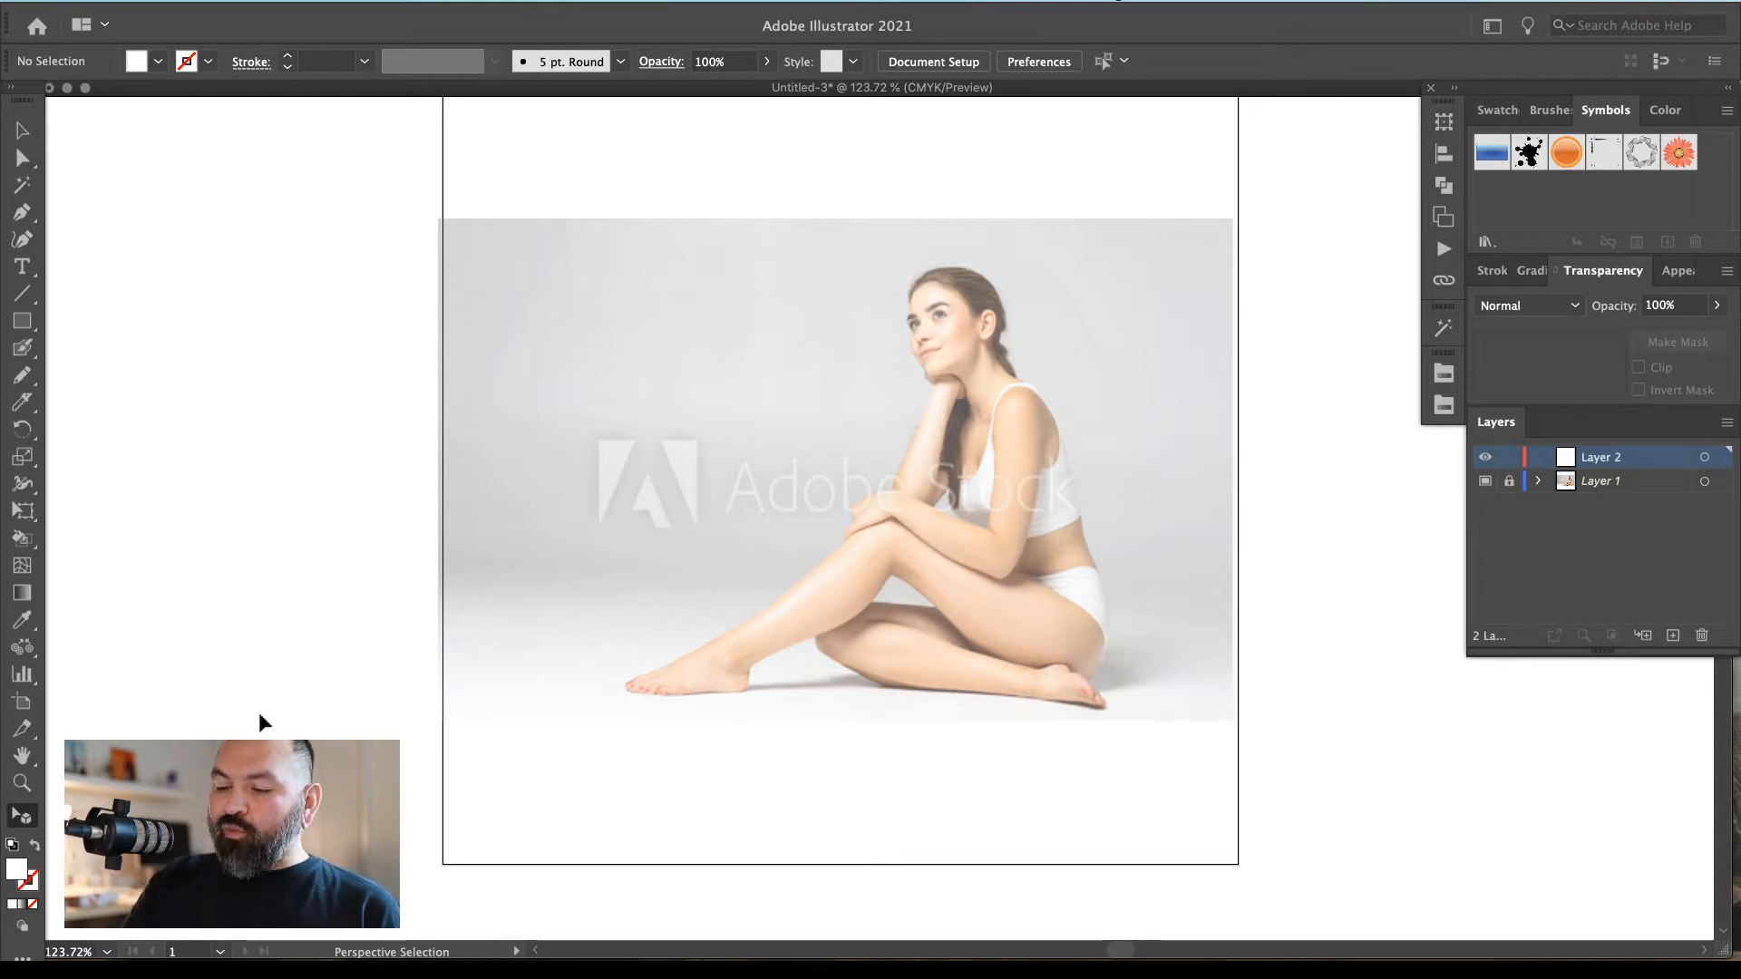
{"action": "double_click", "coordinate": [15, 864]}
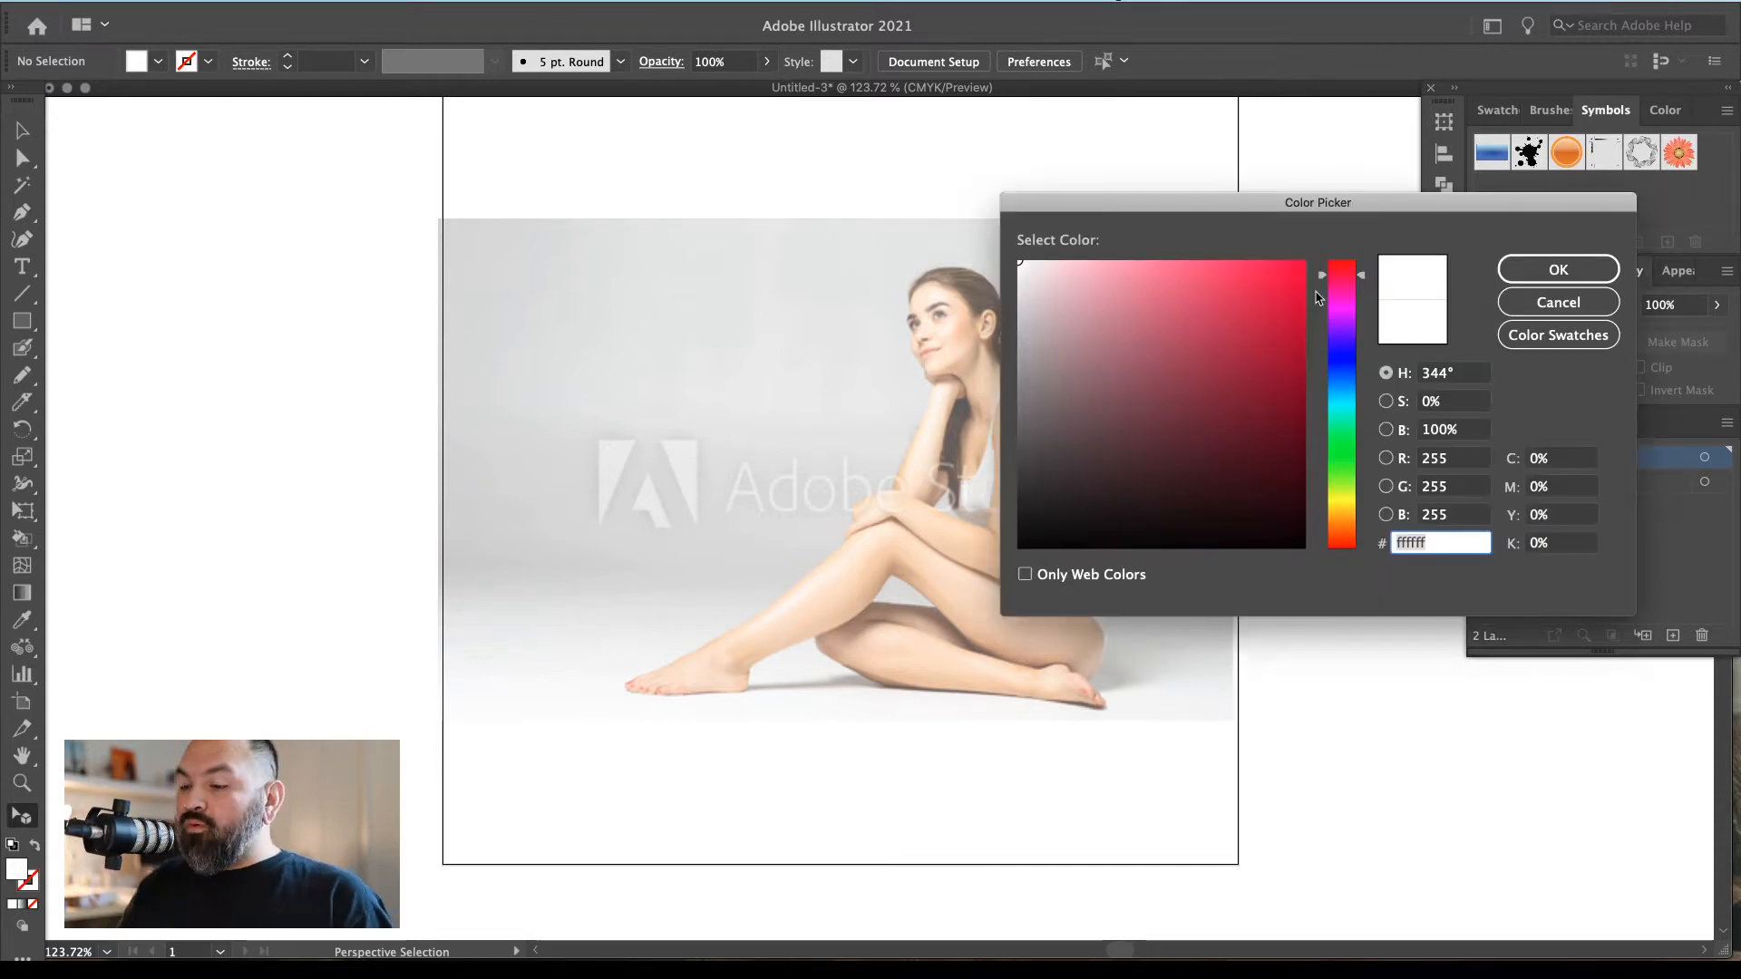
{"action": "left_click", "coordinate": [1297, 270]}
{"action": "left_click", "coordinate": [1558, 269]}
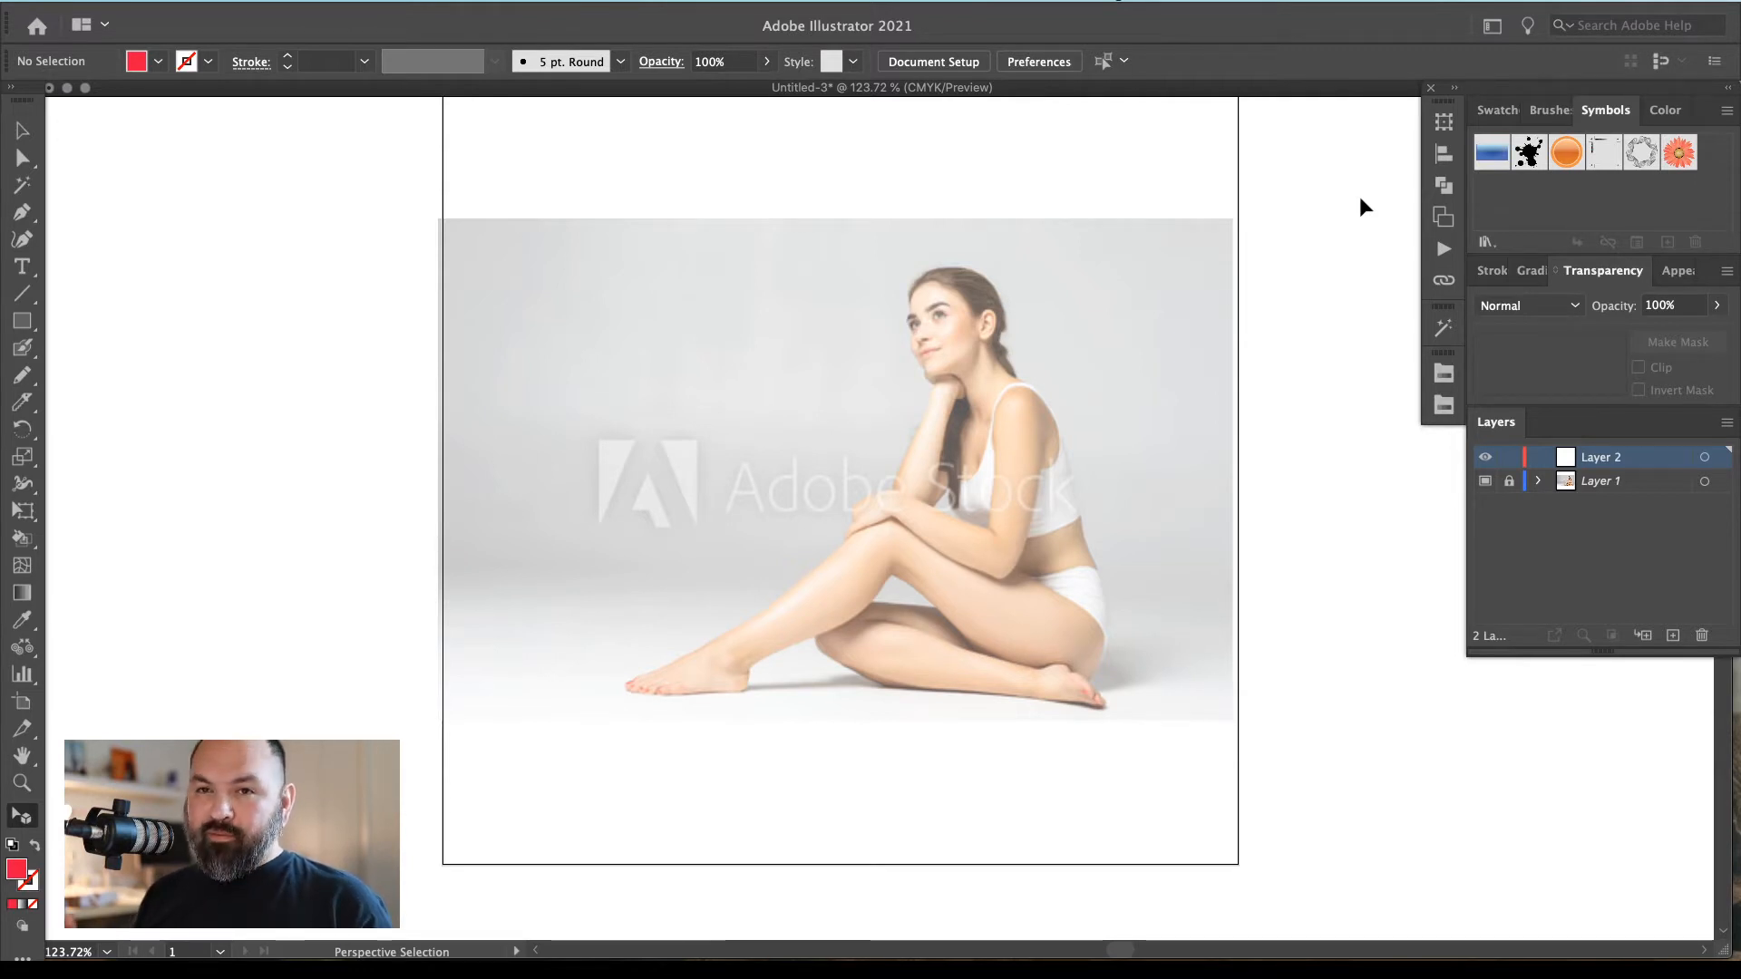
Trace the woman's near arm with the Pencil tool as a closed outline from shoulder to fingertips and back around the elbow
{"action": "left_click", "coordinate": [23, 374]}
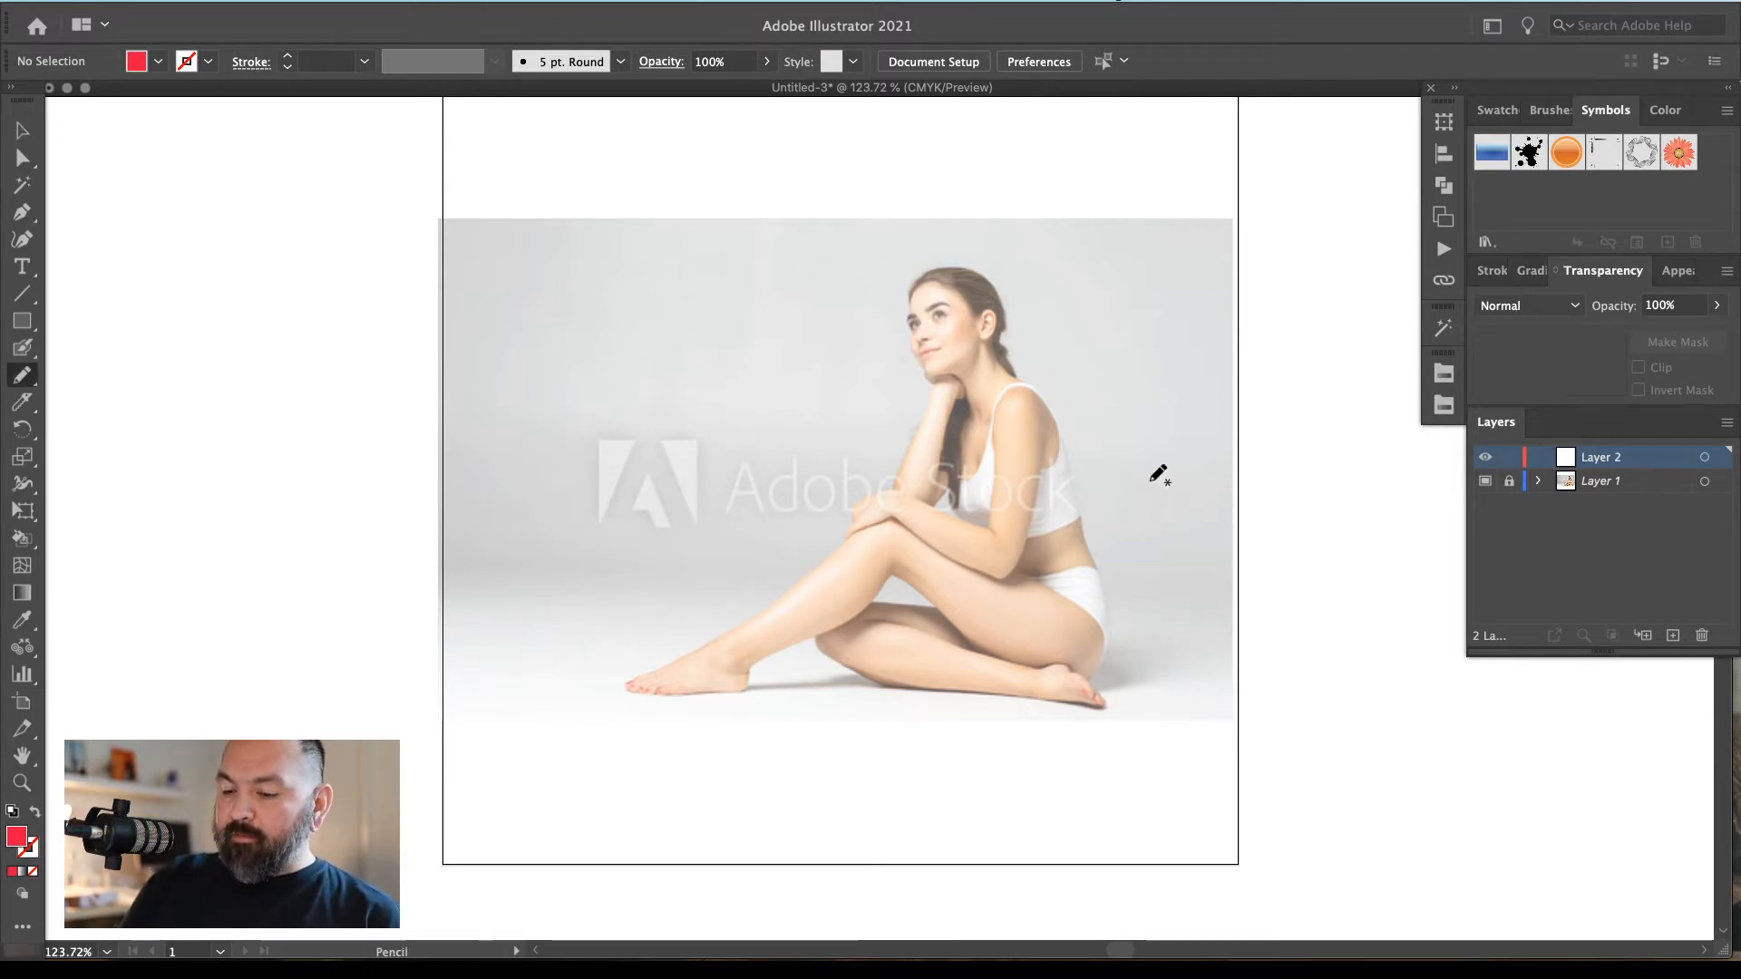
{"action": "key", "text": "z"}
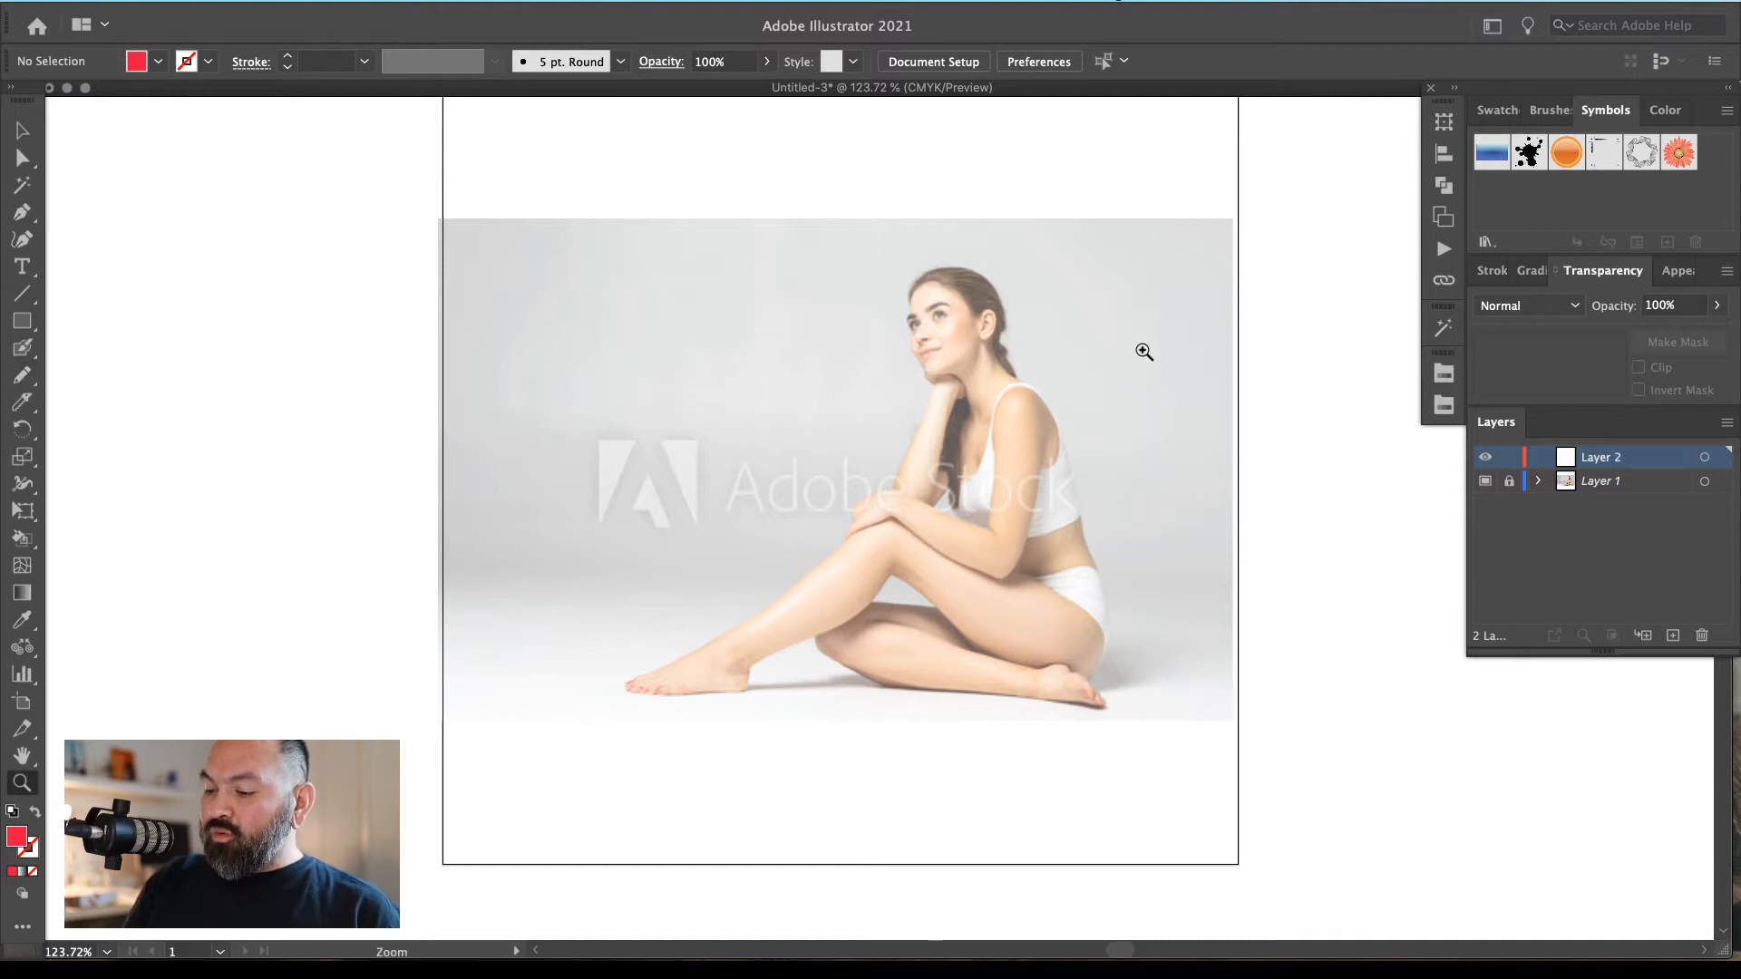
{"action": "left_click_drag", "start_coordinate": [1144, 350], "coordinate": [731, 775]}
{"action": "left_click_drag", "start_coordinate": [999, 463], "coordinate": [1011, 612]}
{"action": "mouse_move", "coordinate": [1137, 283]}
{"action": "left_mouse_down"}
{"action": "mouse_move", "coordinate": [612, 842]}
{"action": "mouse_move", "coordinate": [587, 713]}
{"action": "left_mouse_up"}
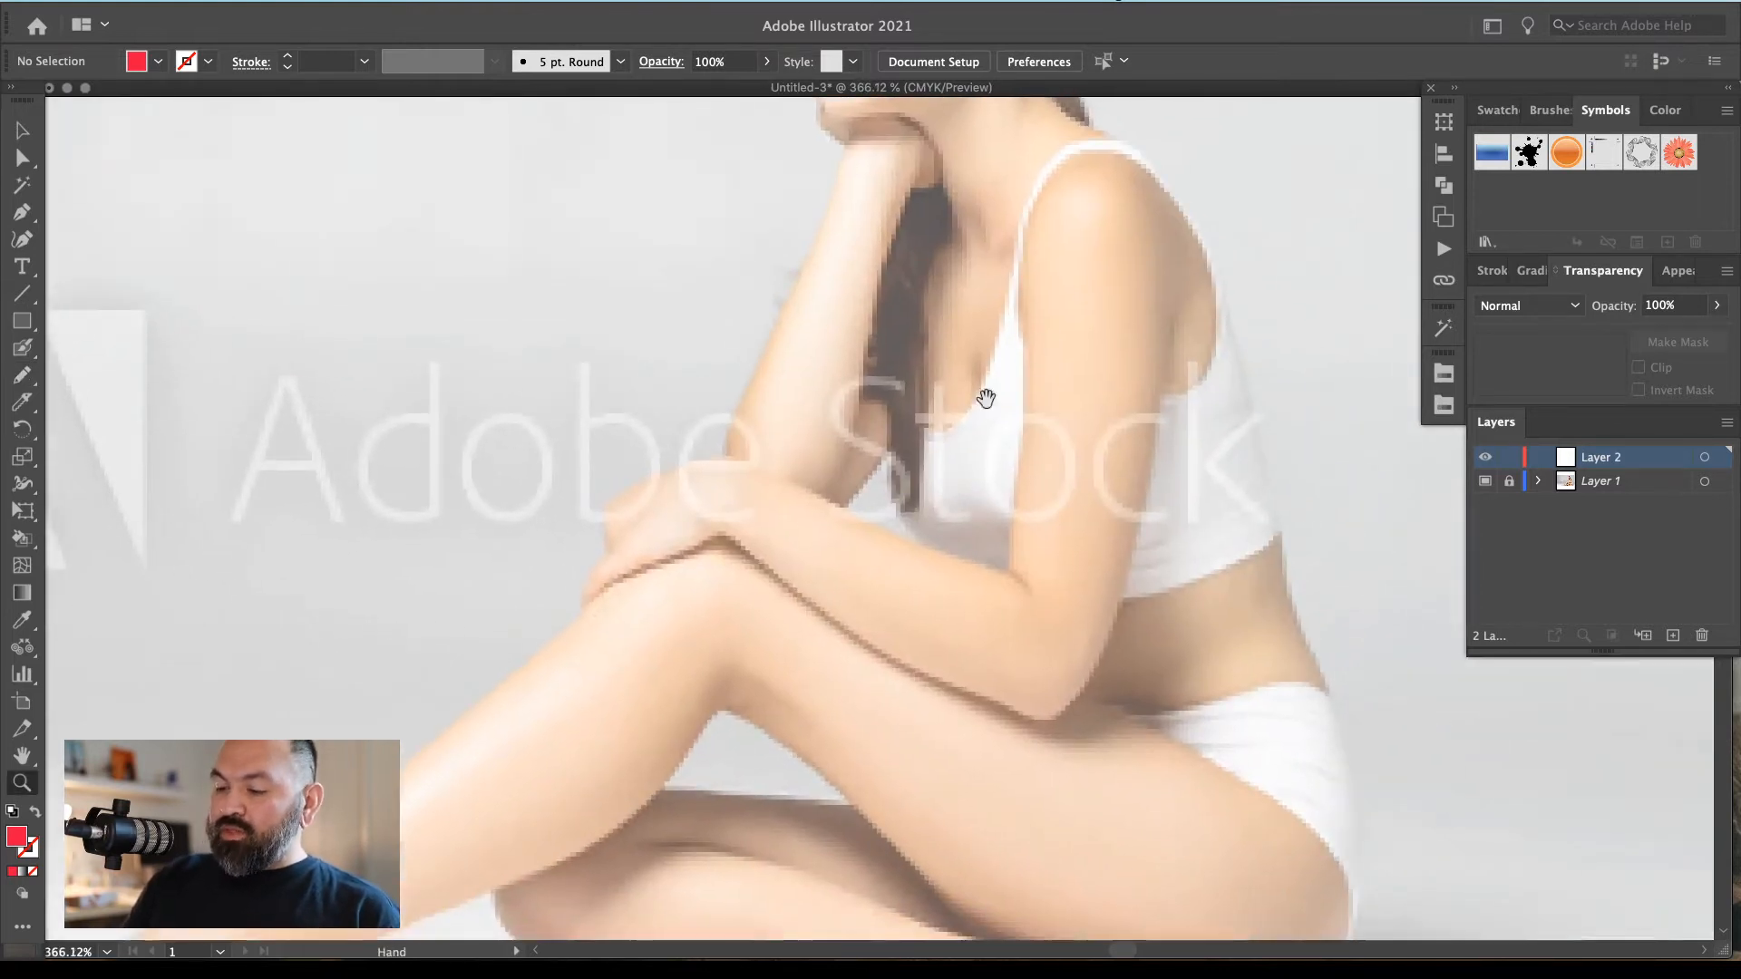
{"action": "key", "text": "n"}
{"action": "mouse_move", "coordinate": [1106, 158]}
{"action": "left_mouse_down"}
{"action": "mouse_move", "coordinate": [1045, 177]}
{"action": "mouse_move", "coordinate": [1023, 247]}
{"action": "mouse_move", "coordinate": [1008, 561]}
{"action": "mouse_move", "coordinate": [958, 563]}
{"action": "mouse_move", "coordinate": [782, 474]}
{"action": "mouse_move", "coordinate": [721, 468]}
{"action": "mouse_move", "coordinate": [616, 502]}
{"action": "mouse_move", "coordinate": [569, 604]}
{"action": "left_mouse_up"}
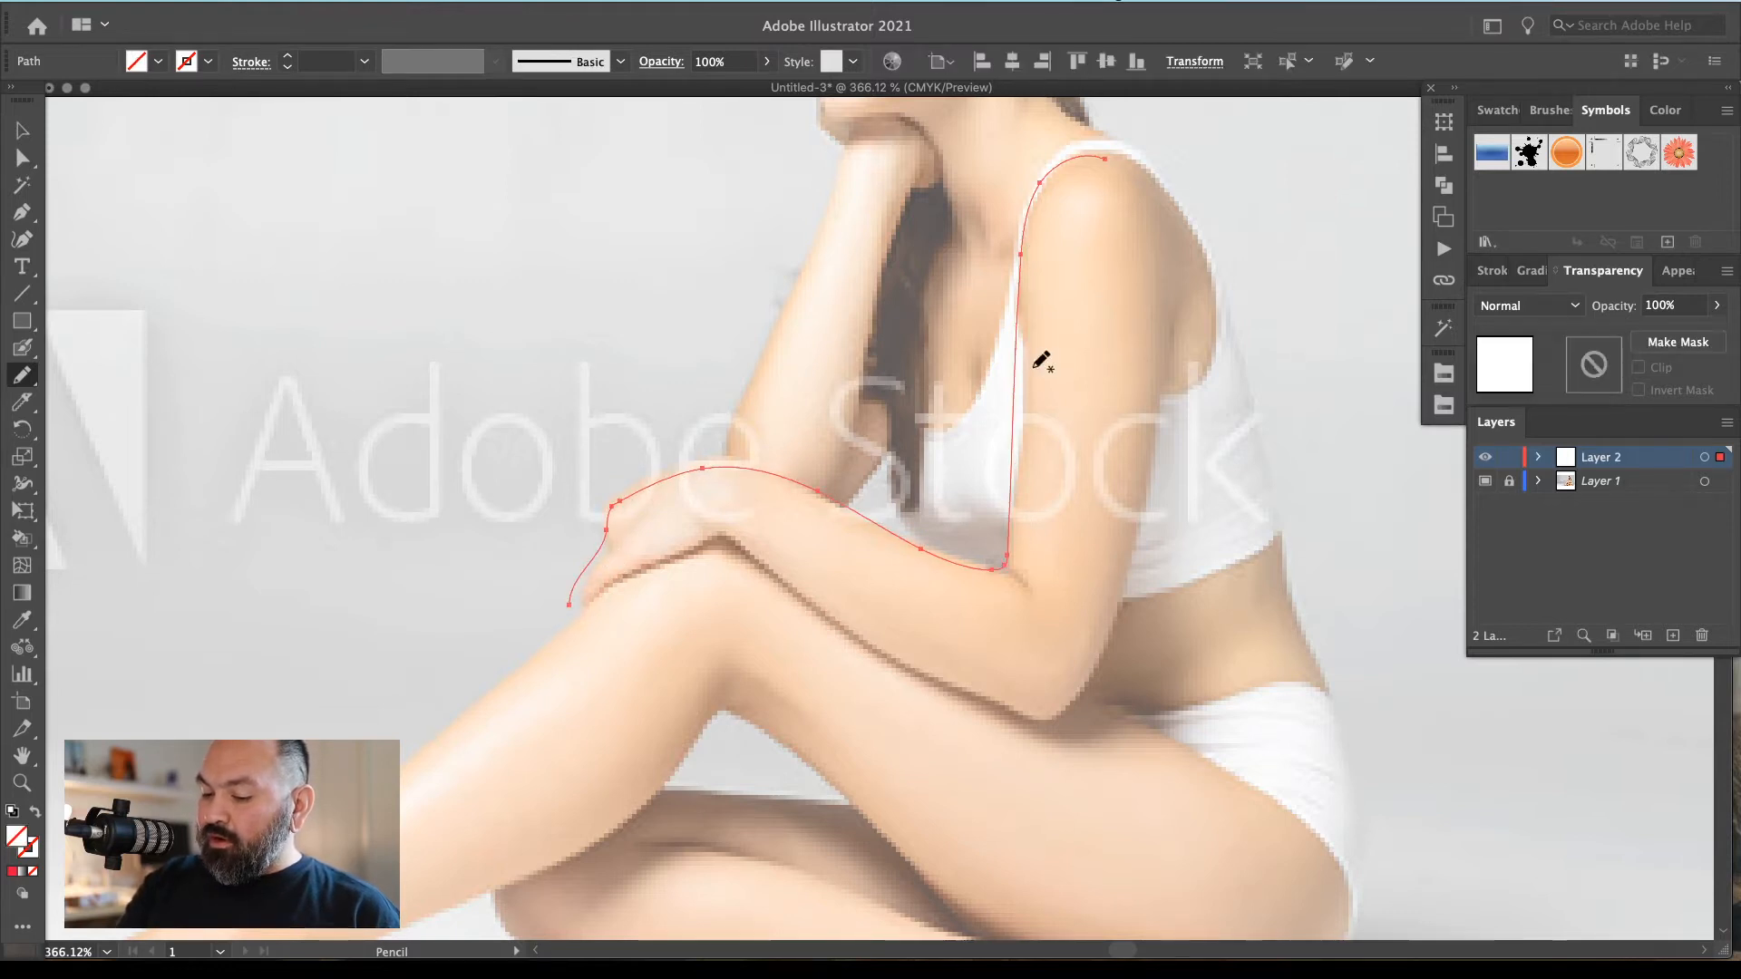
{"action": "mouse_move", "coordinate": [1106, 159]}
{"action": "left_mouse_down"}
{"action": "mouse_move", "coordinate": [1177, 278]}
{"action": "mouse_move", "coordinate": [1068, 710]}
{"action": "mouse_move", "coordinate": [1037, 725]}
{"action": "mouse_move", "coordinate": [933, 688]}
{"action": "mouse_move", "coordinate": [746, 547]}
{"action": "mouse_move", "coordinate": [696, 543]}
{"action": "mouse_move", "coordinate": [572, 603]}
{"action": "left_mouse_up"}
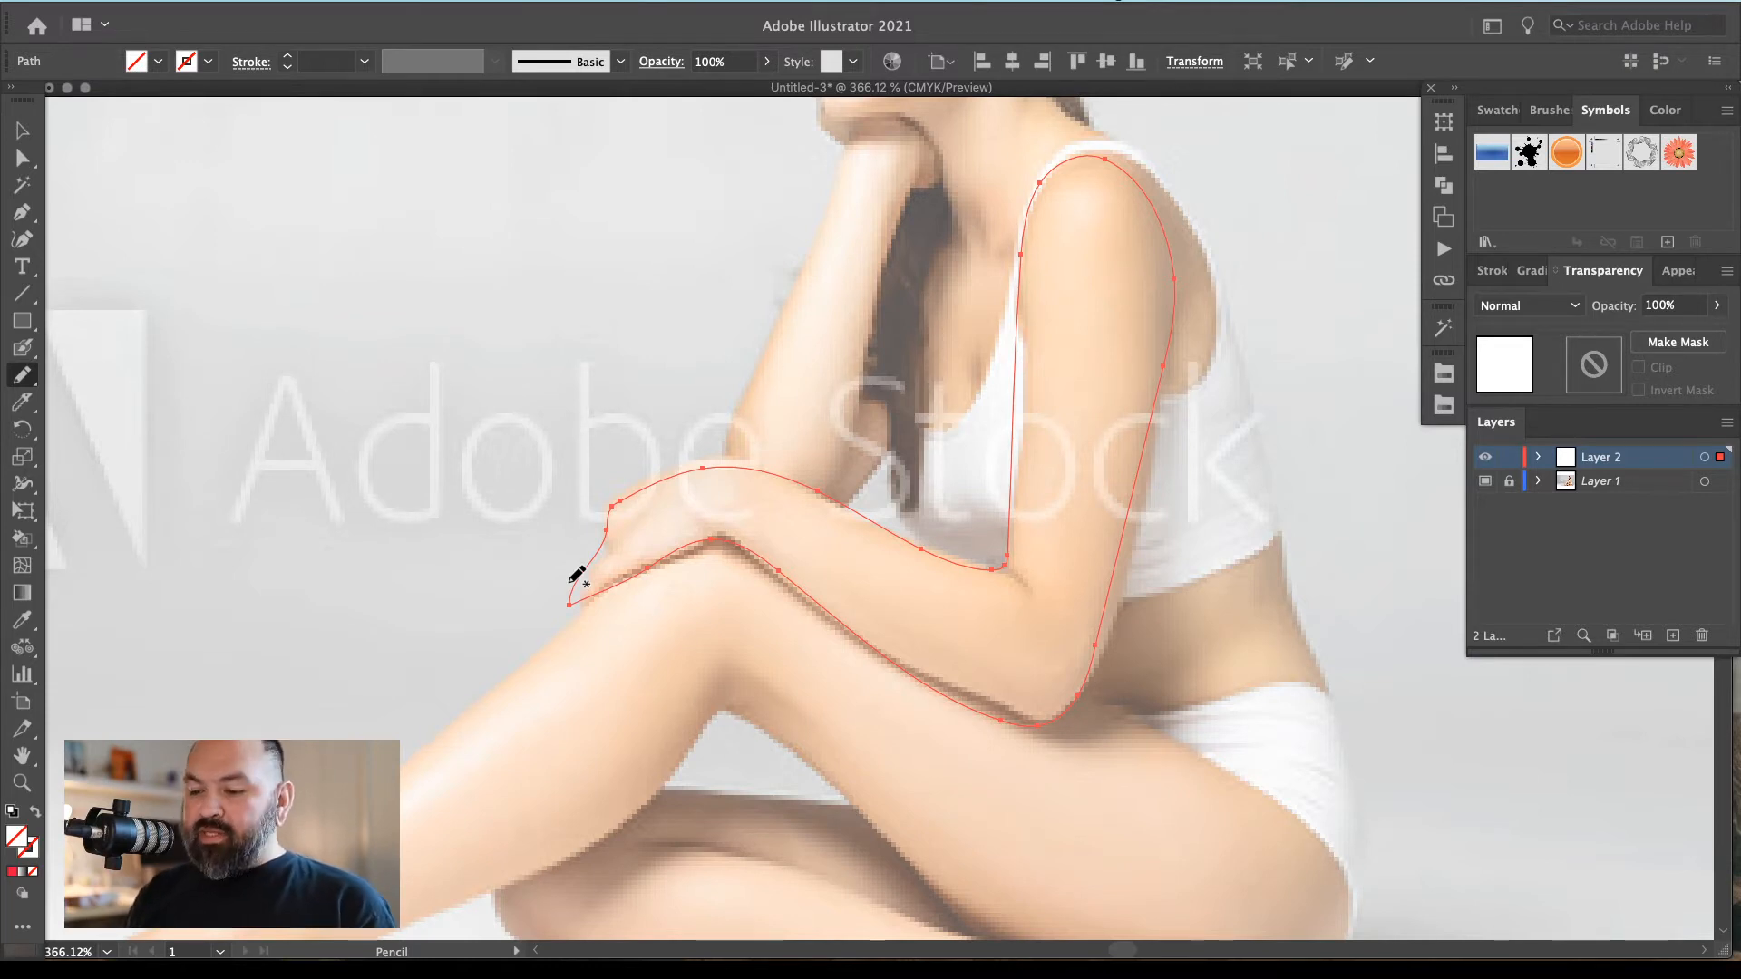
Redraw the arm outline around the fingertips with the Pencil tool so it is rounded and follows the underside of the hand
{"action": "key", "text": "z"}
{"action": "left_click_drag", "start_coordinate": [609, 515], "coordinate": [533, 710]}
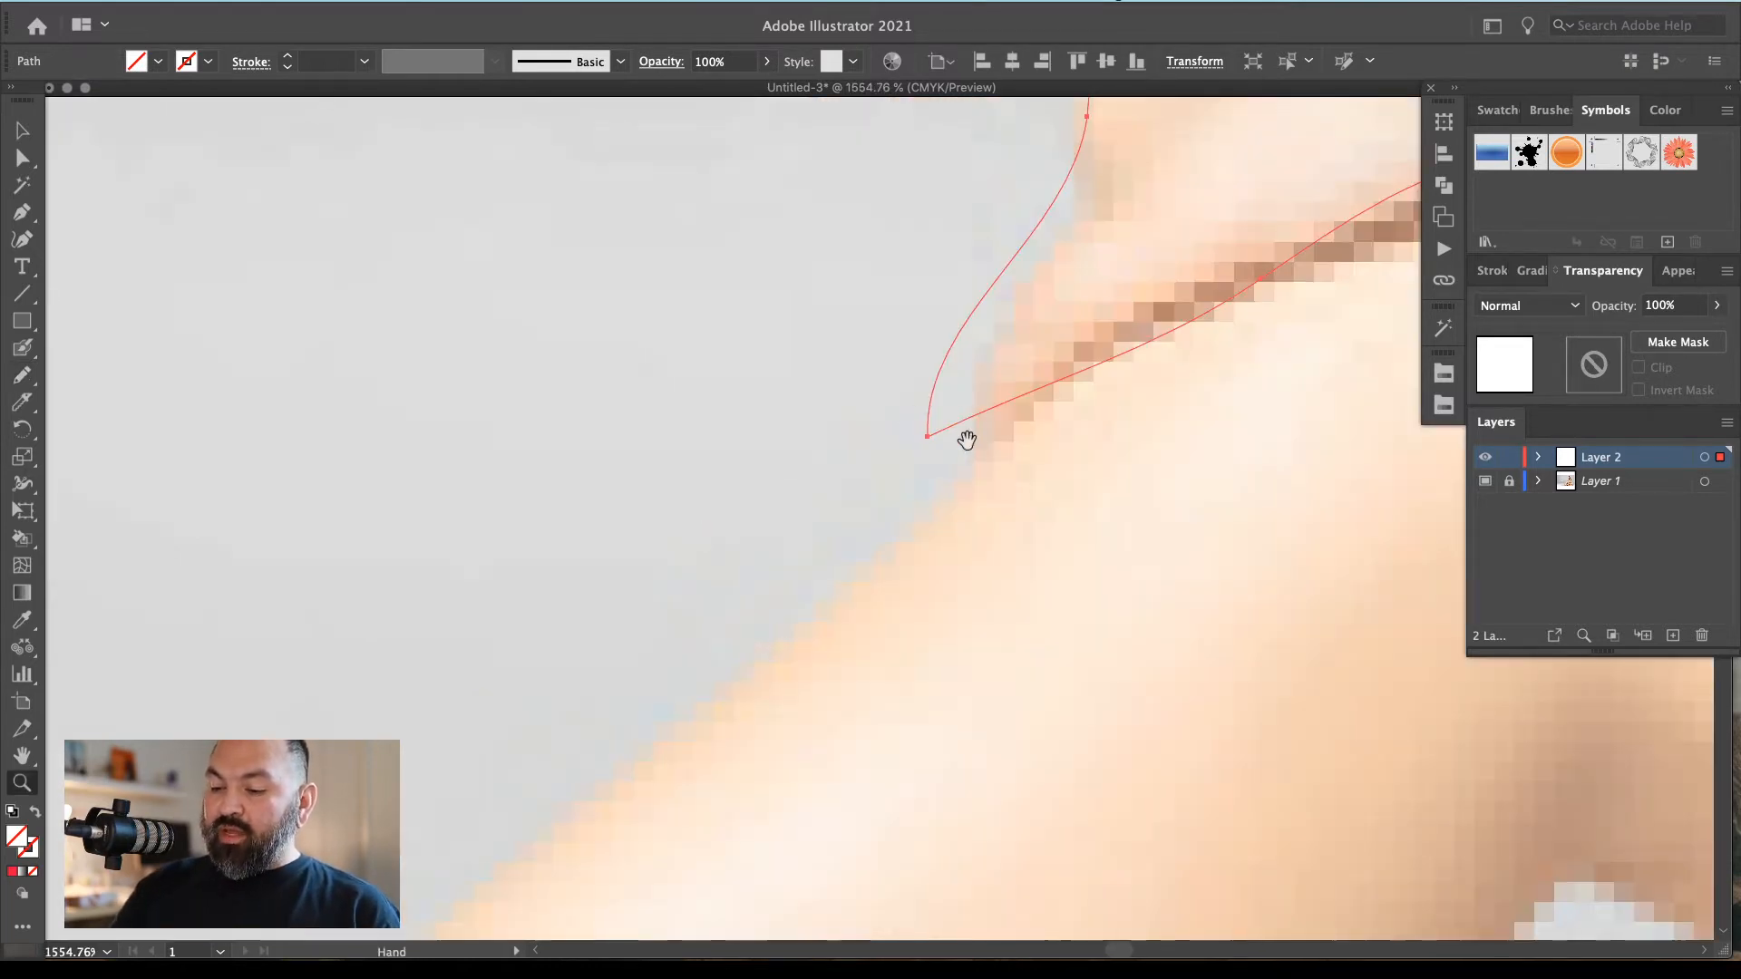
{"action": "left_click_drag", "start_coordinate": [971, 417], "coordinate": [823, 507]}
{"action": "key", "text": "n"}
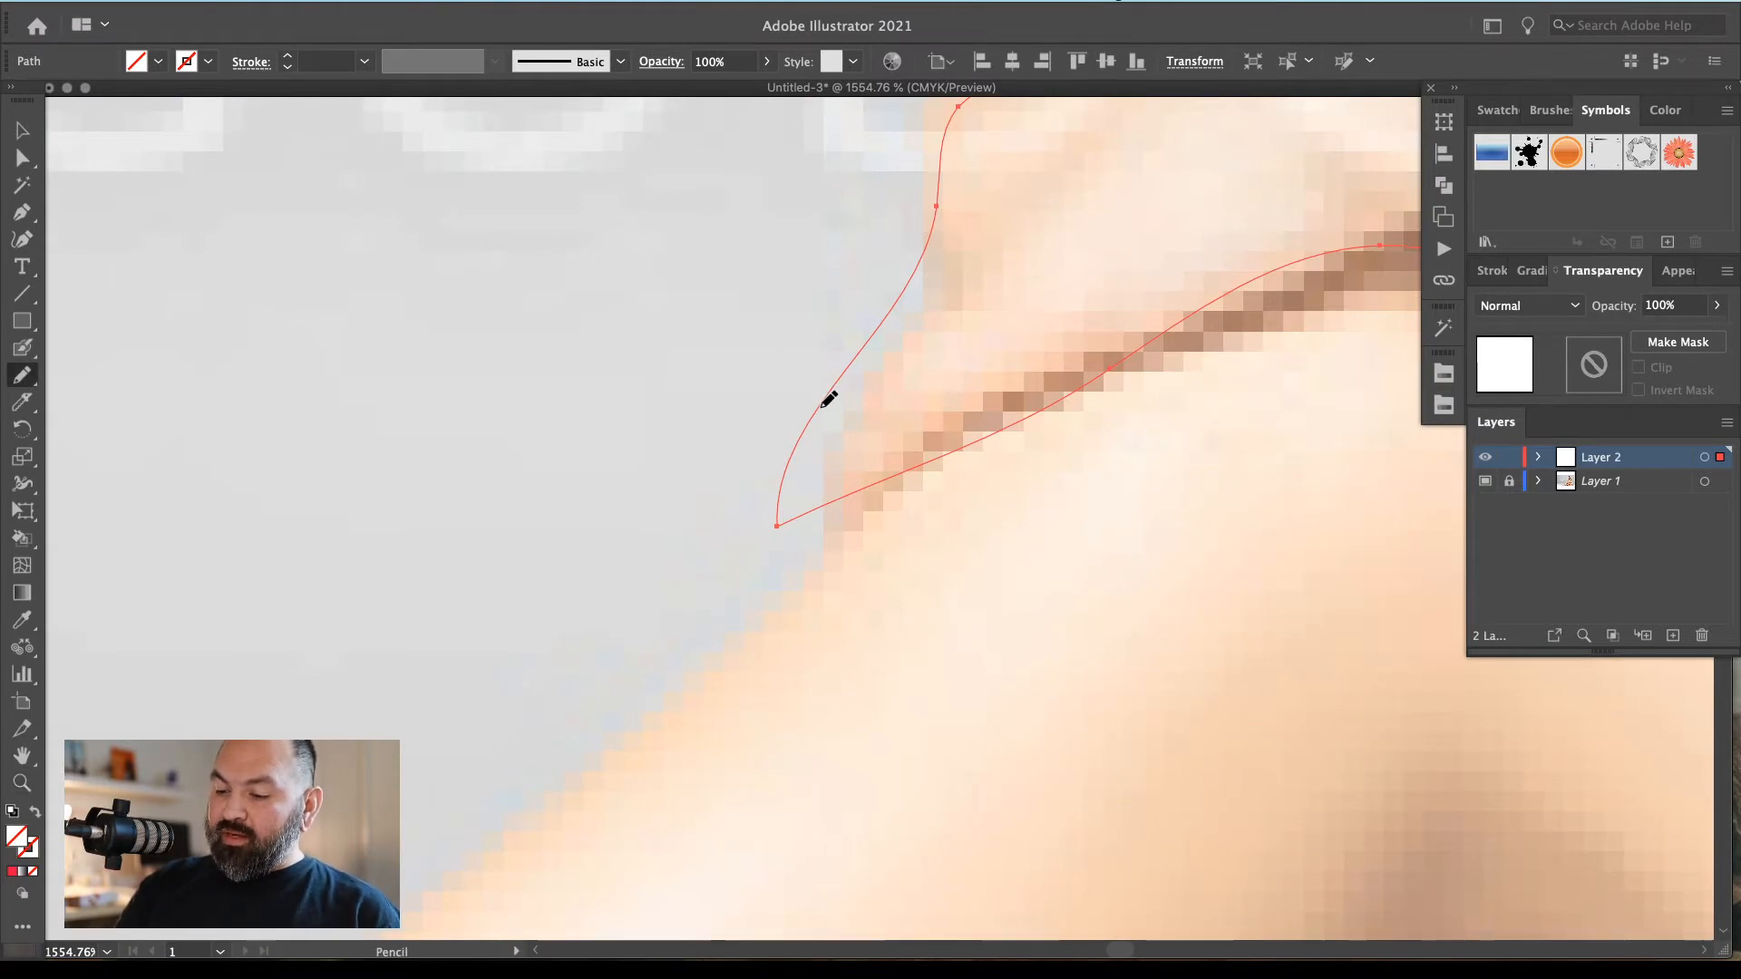
{"action": "mouse_move", "coordinate": [829, 395]}
{"action": "left_mouse_down"}
{"action": "mouse_move", "coordinate": [823, 471]}
{"action": "mouse_move", "coordinate": [872, 484]}
{"action": "left_mouse_up"}
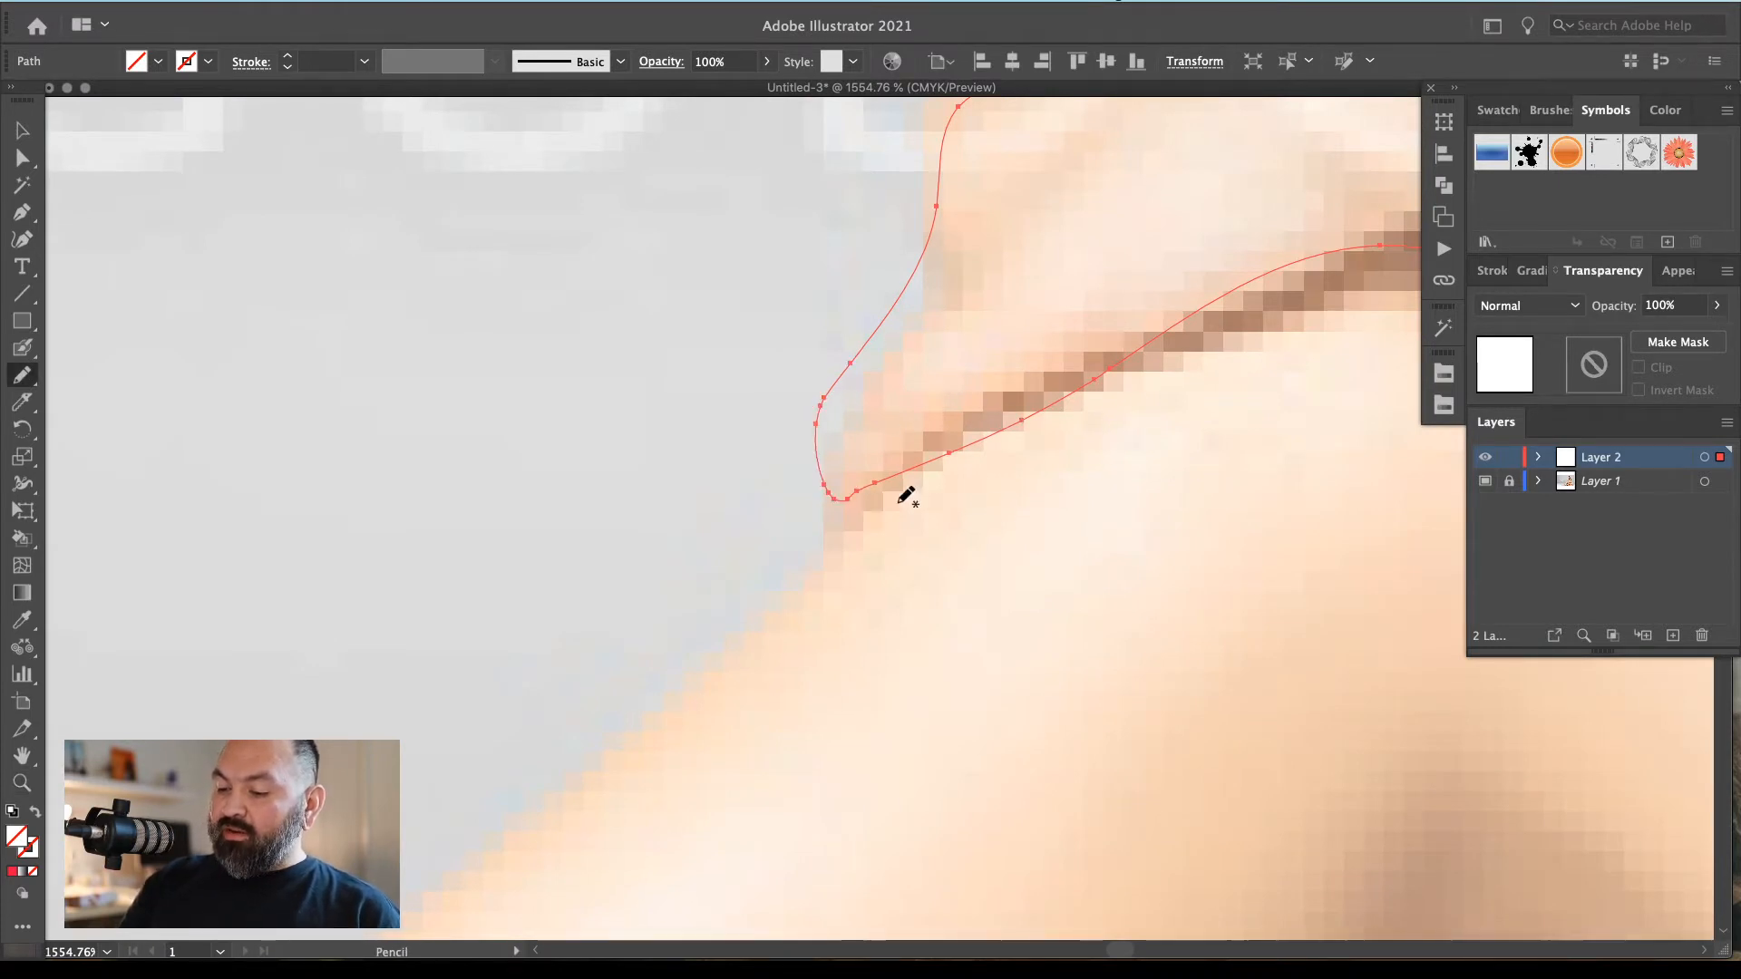
{"action": "mouse_move", "coordinate": [950, 191]}
{"action": "left_mouse_down"}
{"action": "mouse_move", "coordinate": [797, 528]}
{"action": "mouse_move", "coordinate": [1051, 397]}
{"action": "left_mouse_up"}
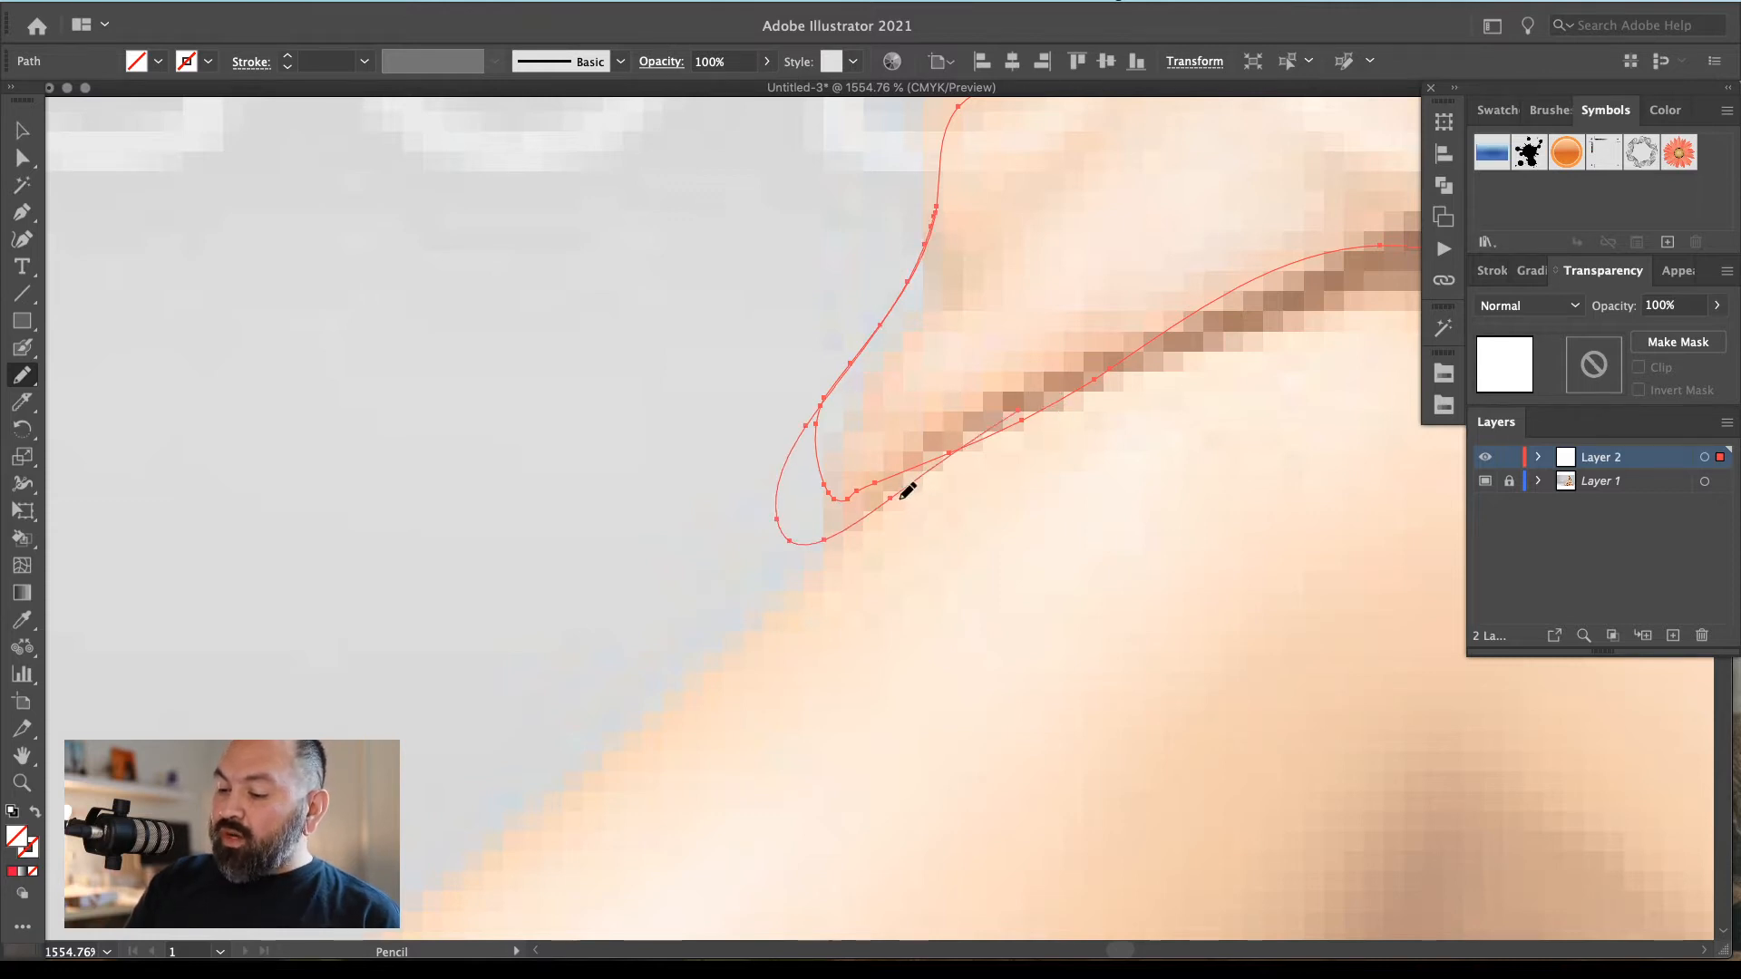
{"action": "left_click_drag", "start_coordinate": [900, 495], "coordinate": [1217, 316]}
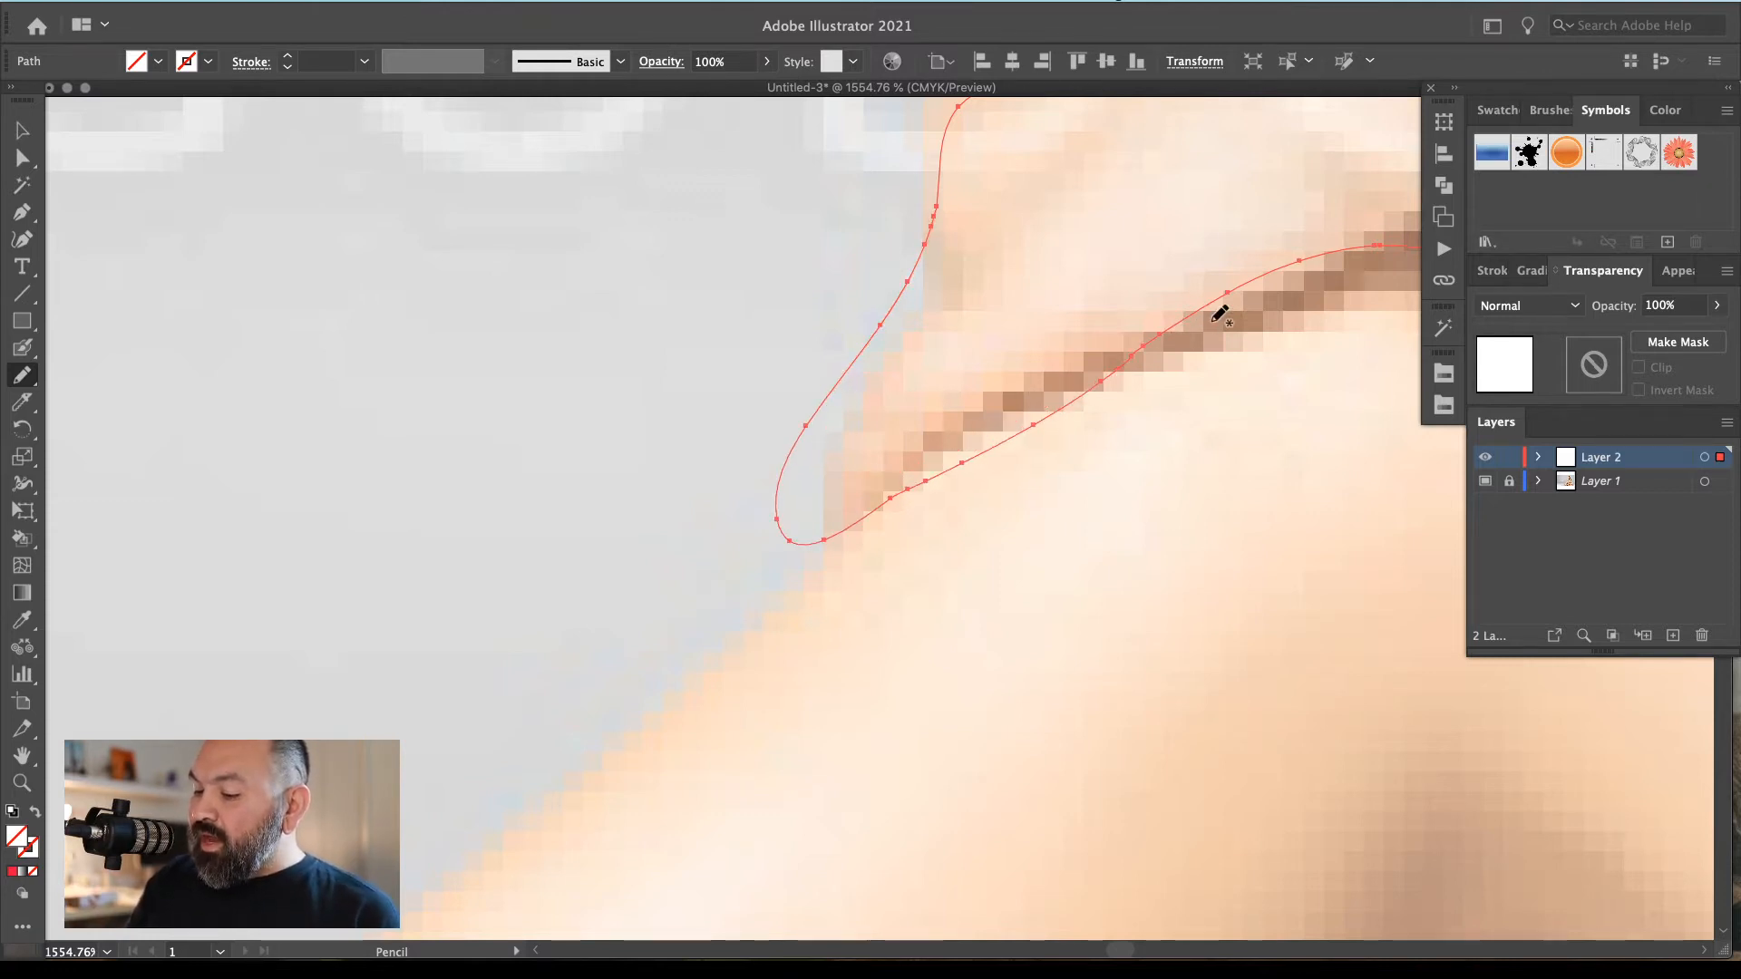
Give the arm shape the default white fill and black stroke and deselect it
{"action": "scroll", "coordinate": [1141, 351], "scroll_direction": "down", "scroll_amount": 5}
{"action": "key", "text": "d"}
{"action": "key", "text": "super+shift+a"}
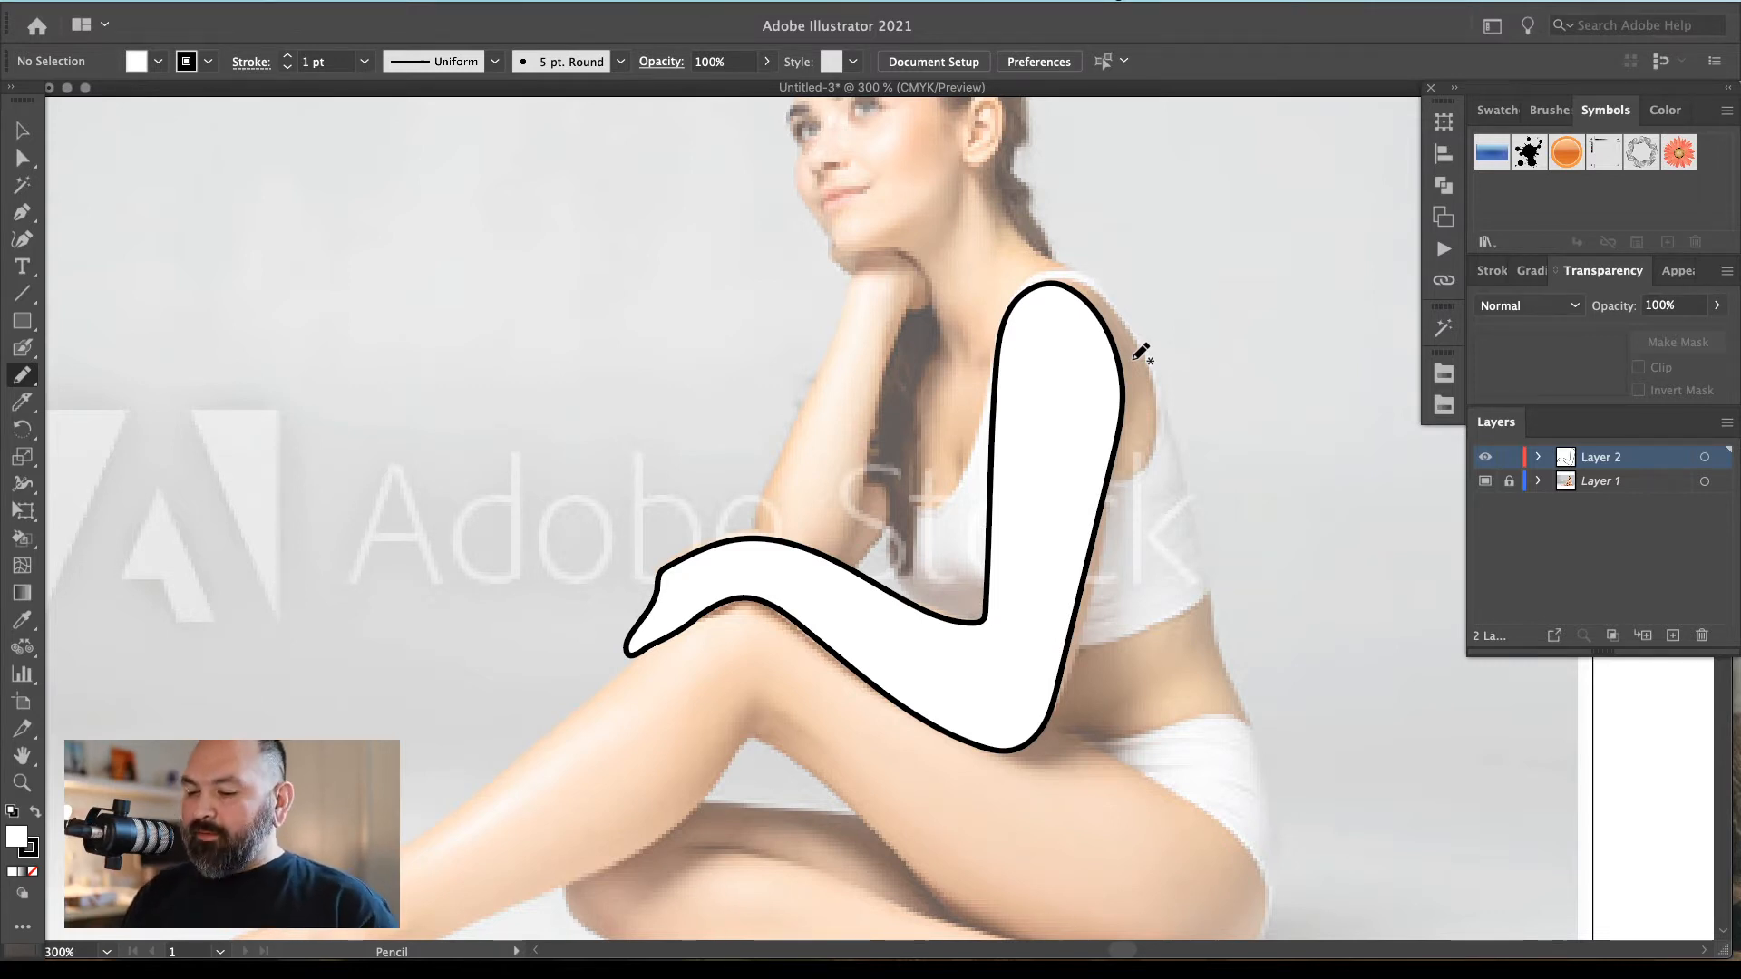
Trace the face, ear and neck as one closed pencil shape and give it the default white fill and black stroke
{"action": "key", "text": "v"}
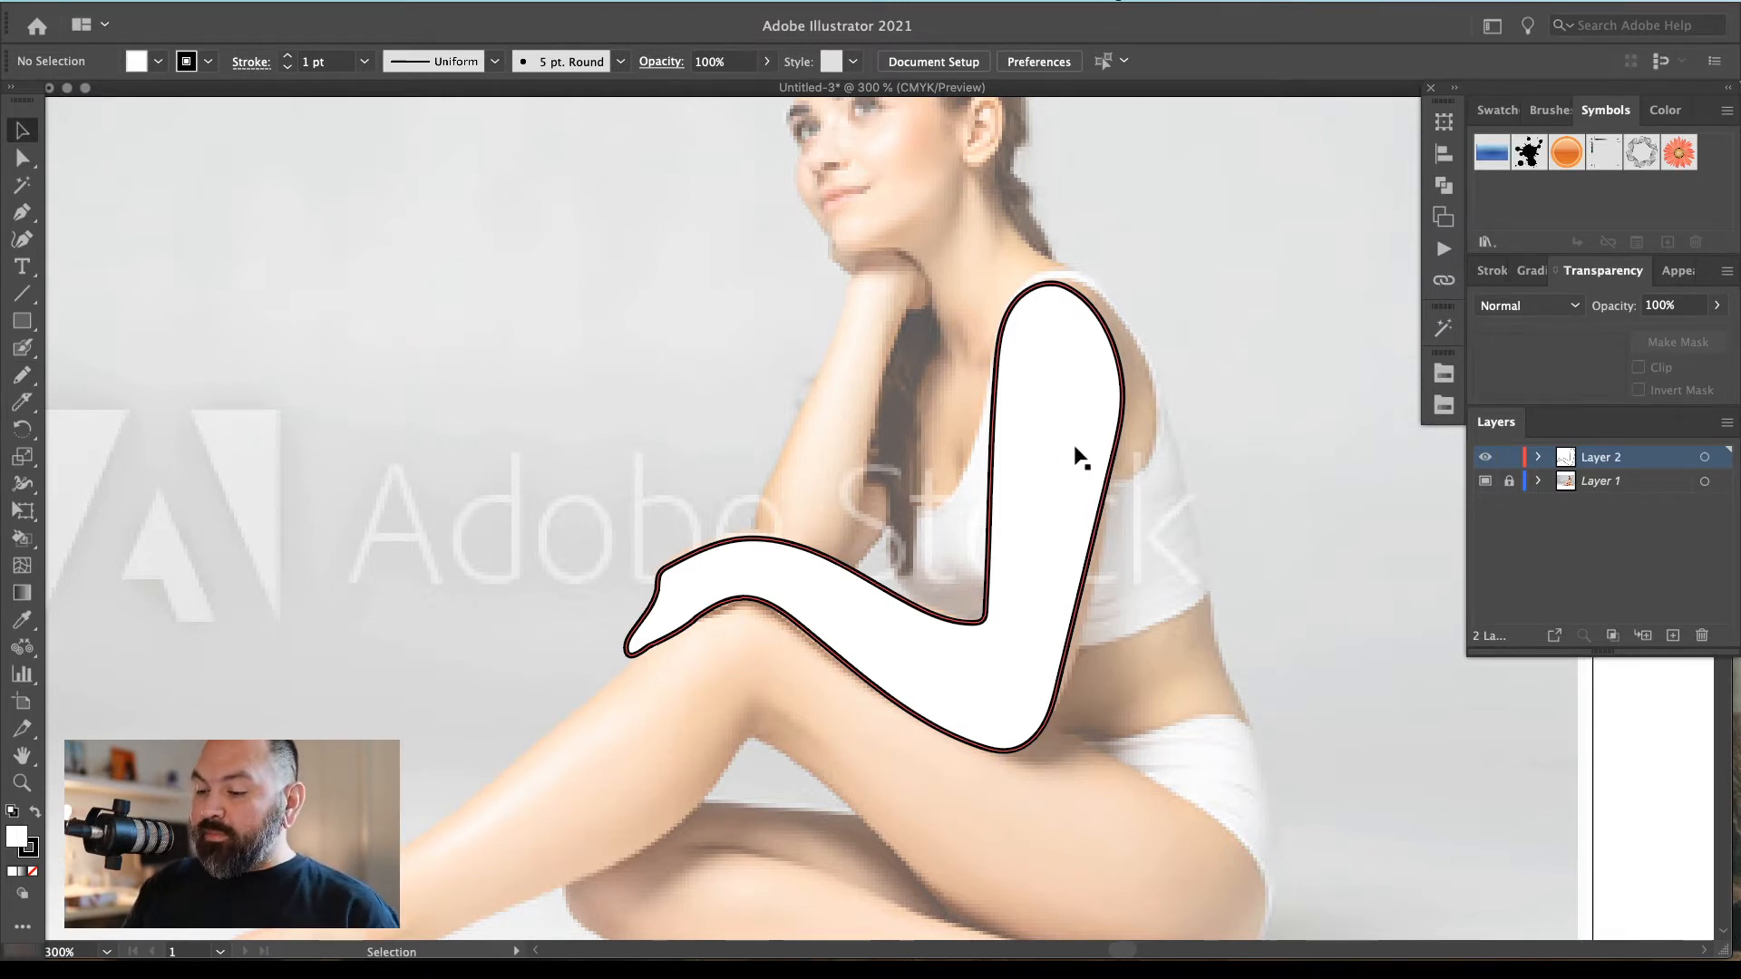
{"action": "scroll", "coordinate": [1078, 458], "scroll_direction": "right", "scroll_amount": 5}
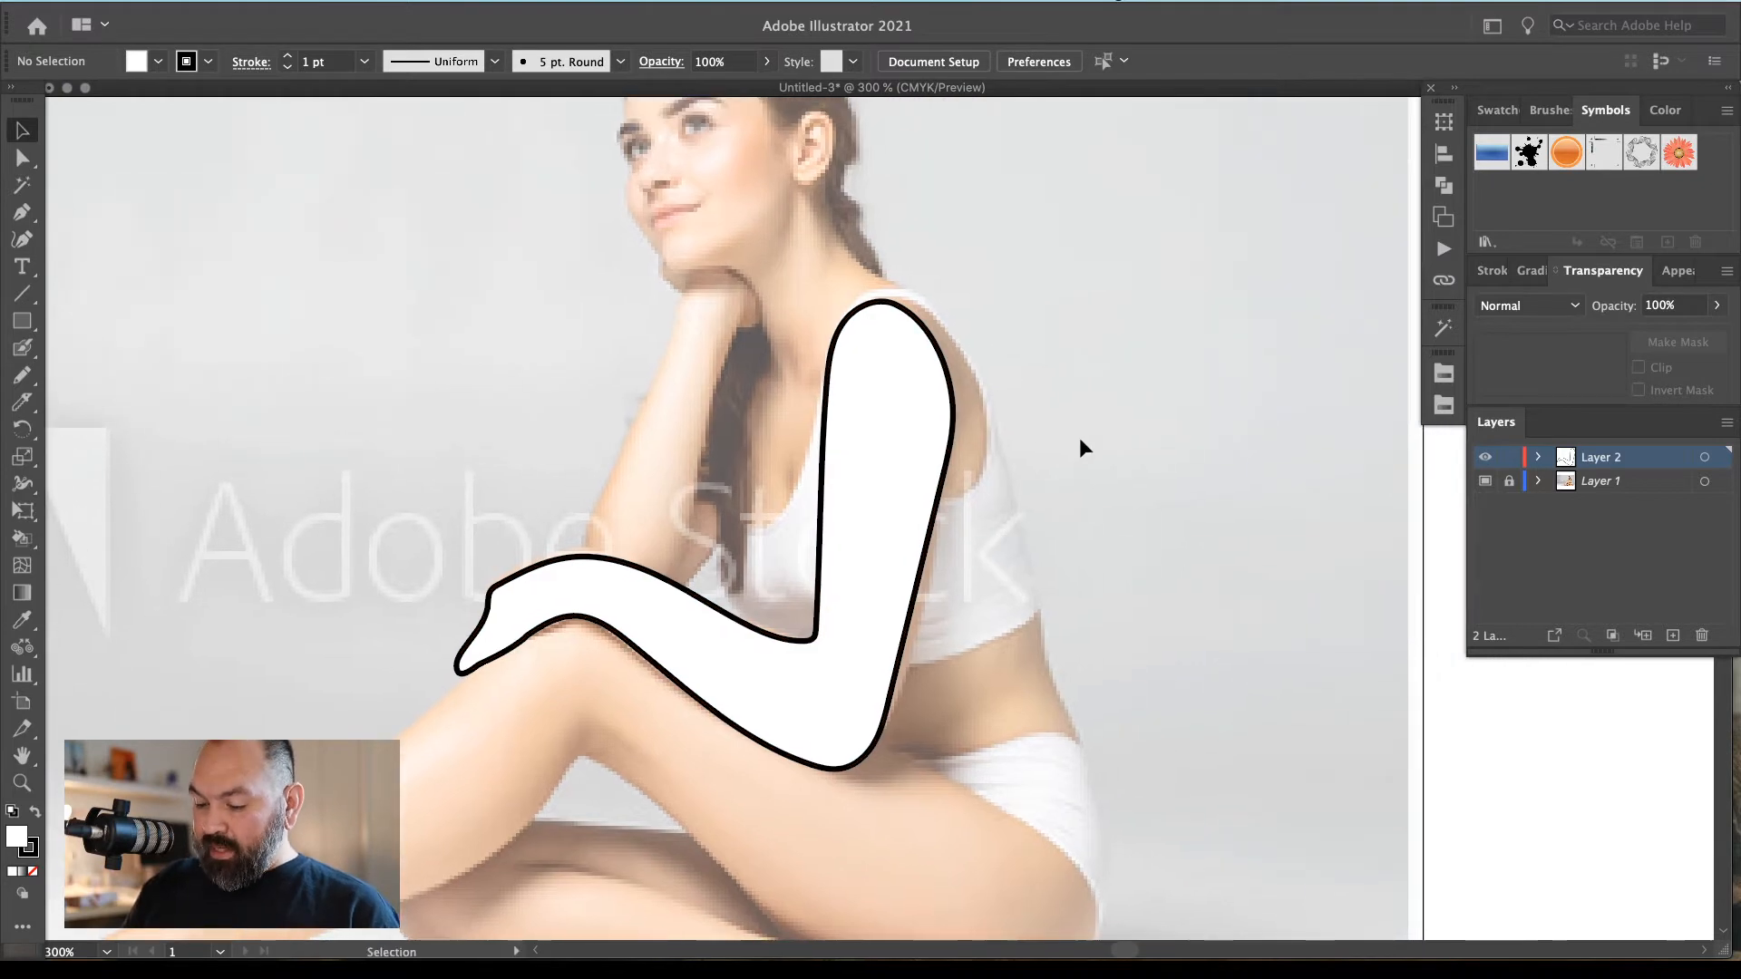
{"action": "left_click_drag", "start_coordinate": [1019, 401], "coordinate": [960, 370]}
{"action": "left_click_drag", "start_coordinate": [944, 577], "coordinate": [1040, 595]}
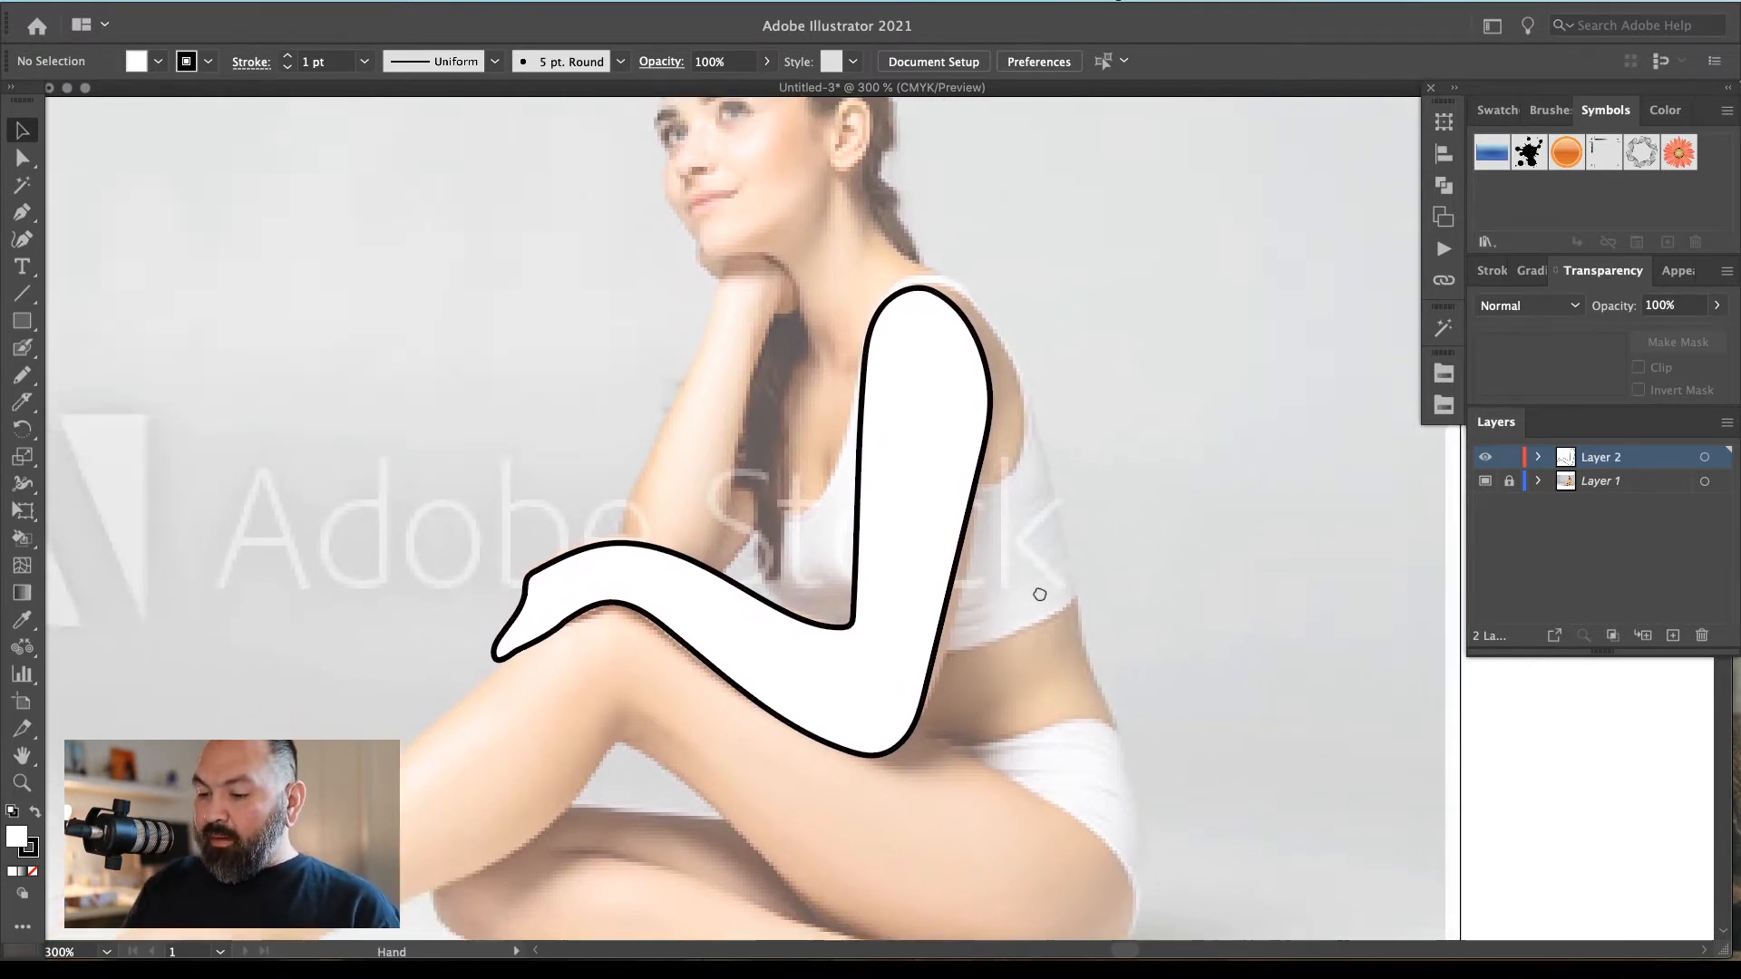
{"action": "scroll", "coordinate": [1040, 594], "scroll_direction": "up", "scroll_amount": 5}
{"action": "key", "text": "n"}
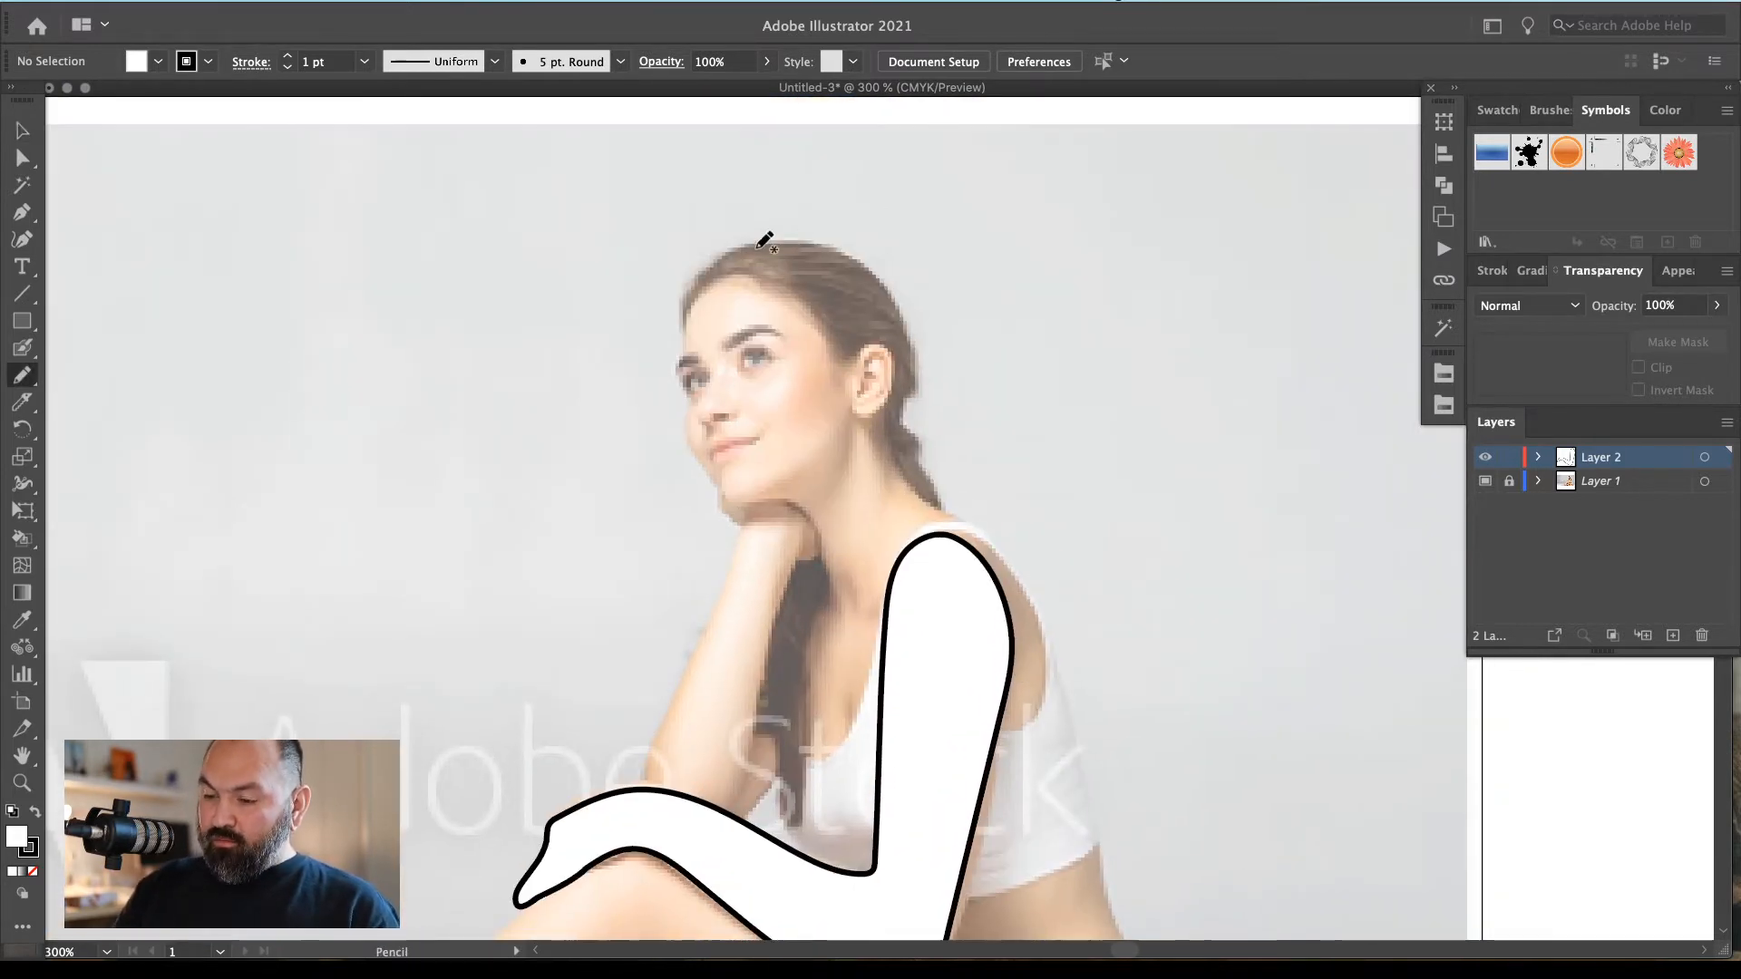
{"action": "mouse_move", "coordinate": [685, 353]}
{"action": "left_mouse_down"}
{"action": "mouse_move", "coordinate": [694, 434]}
{"action": "mouse_move", "coordinate": [733, 495]}
{"action": "mouse_move", "coordinate": [795, 504]}
{"action": "mouse_move", "coordinate": [834, 570]}
{"action": "left_mouse_up"}
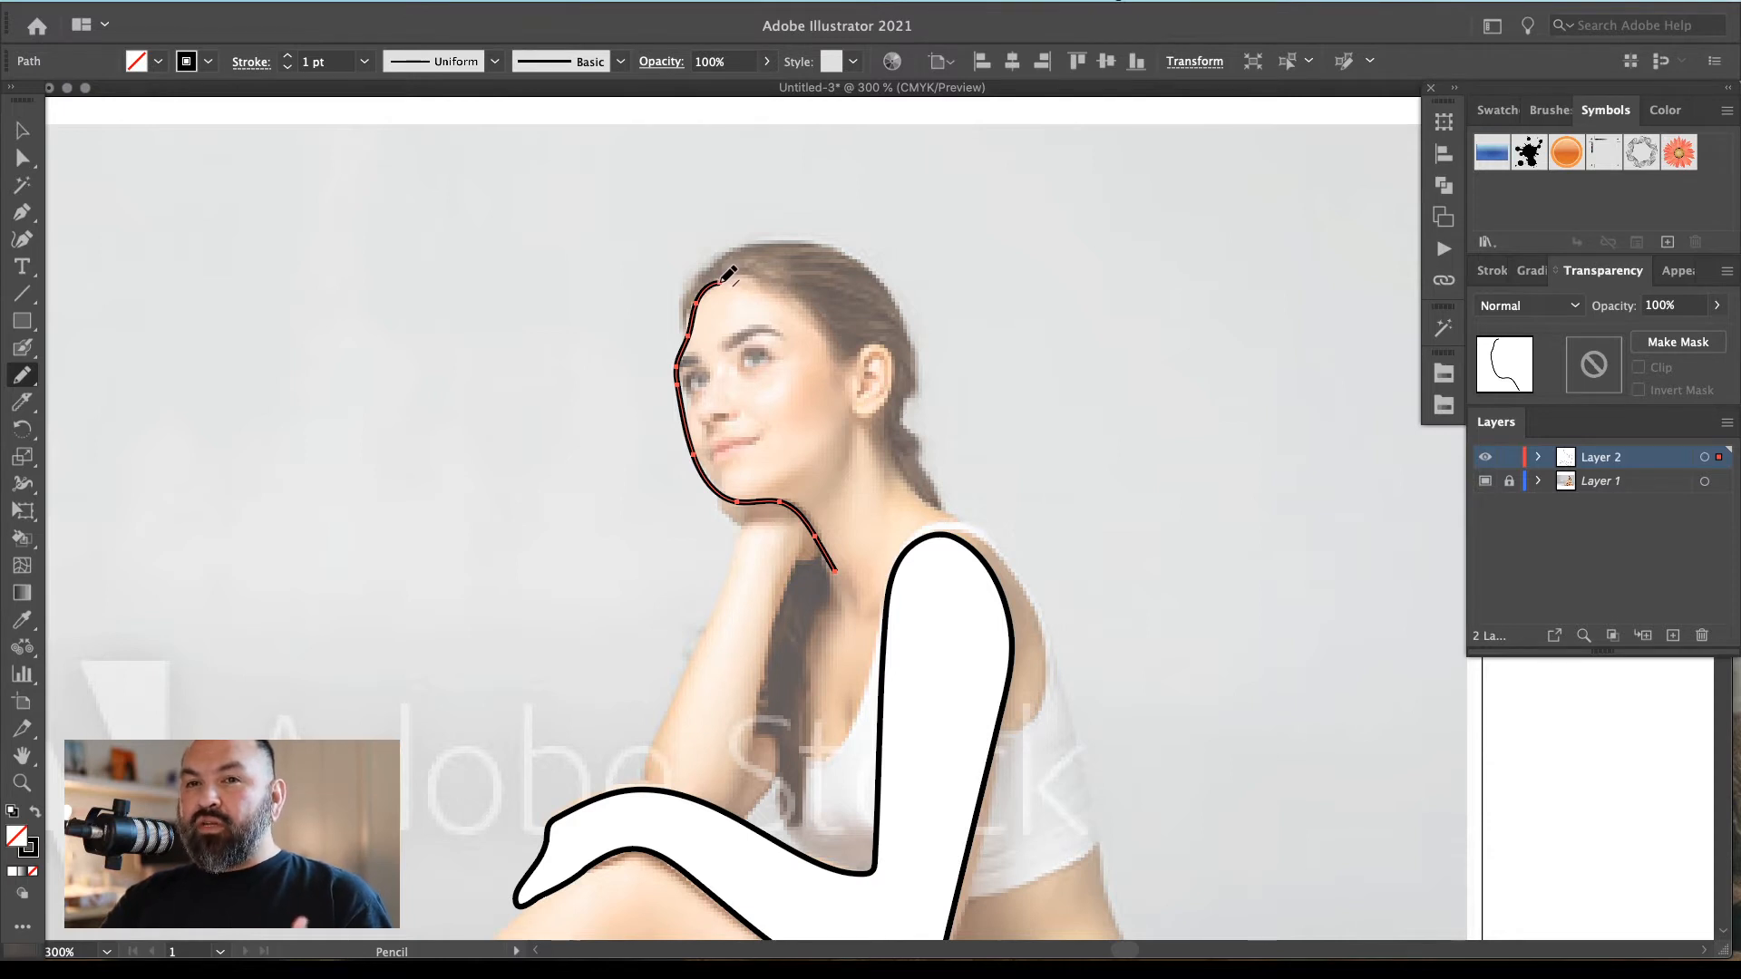
{"action": "mouse_move", "coordinate": [726, 275]}
{"action": "left_mouse_down"}
{"action": "mouse_move", "coordinate": [809, 309]}
{"action": "mouse_move", "coordinate": [837, 360]}
{"action": "mouse_move", "coordinate": [892, 352]}
{"action": "left_mouse_up"}
{"action": "mouse_move", "coordinate": [909, 493]}
{"action": "left_mouse_down"}
{"action": "mouse_move", "coordinate": [875, 558]}
{"action": "mouse_move", "coordinate": [838, 570]}
{"action": "left_mouse_up"}
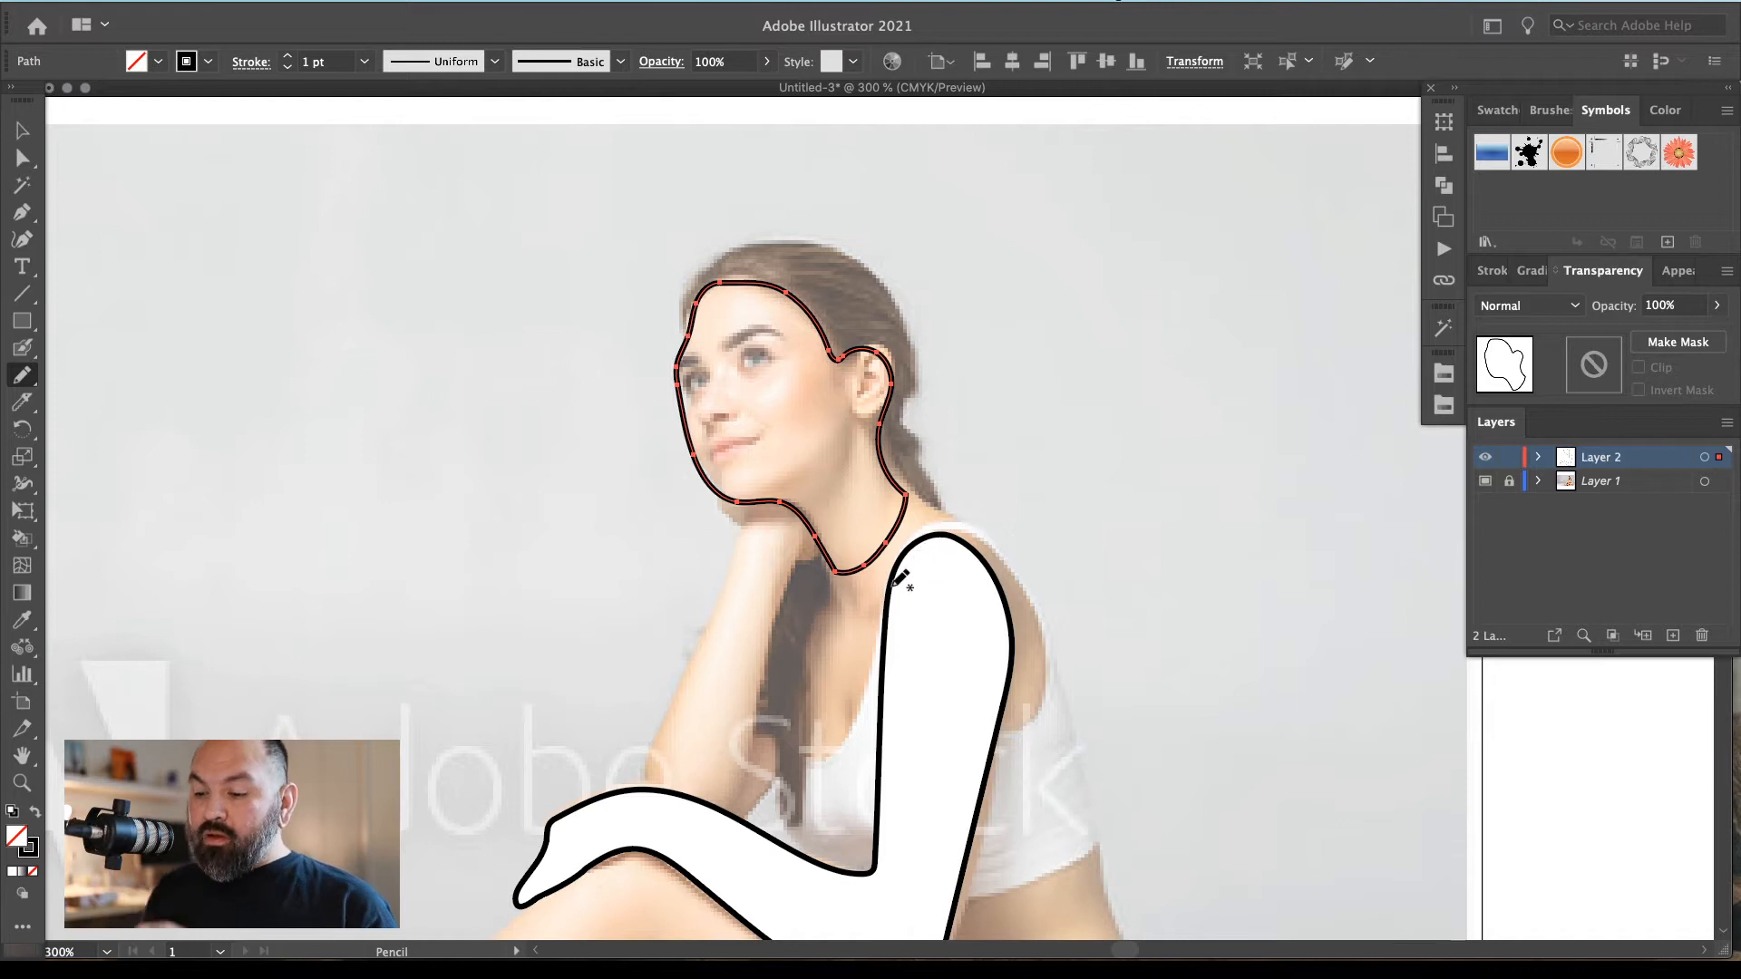
{"action": "key", "text": "d"}
{"action": "key", "text": "super+shift+a"}
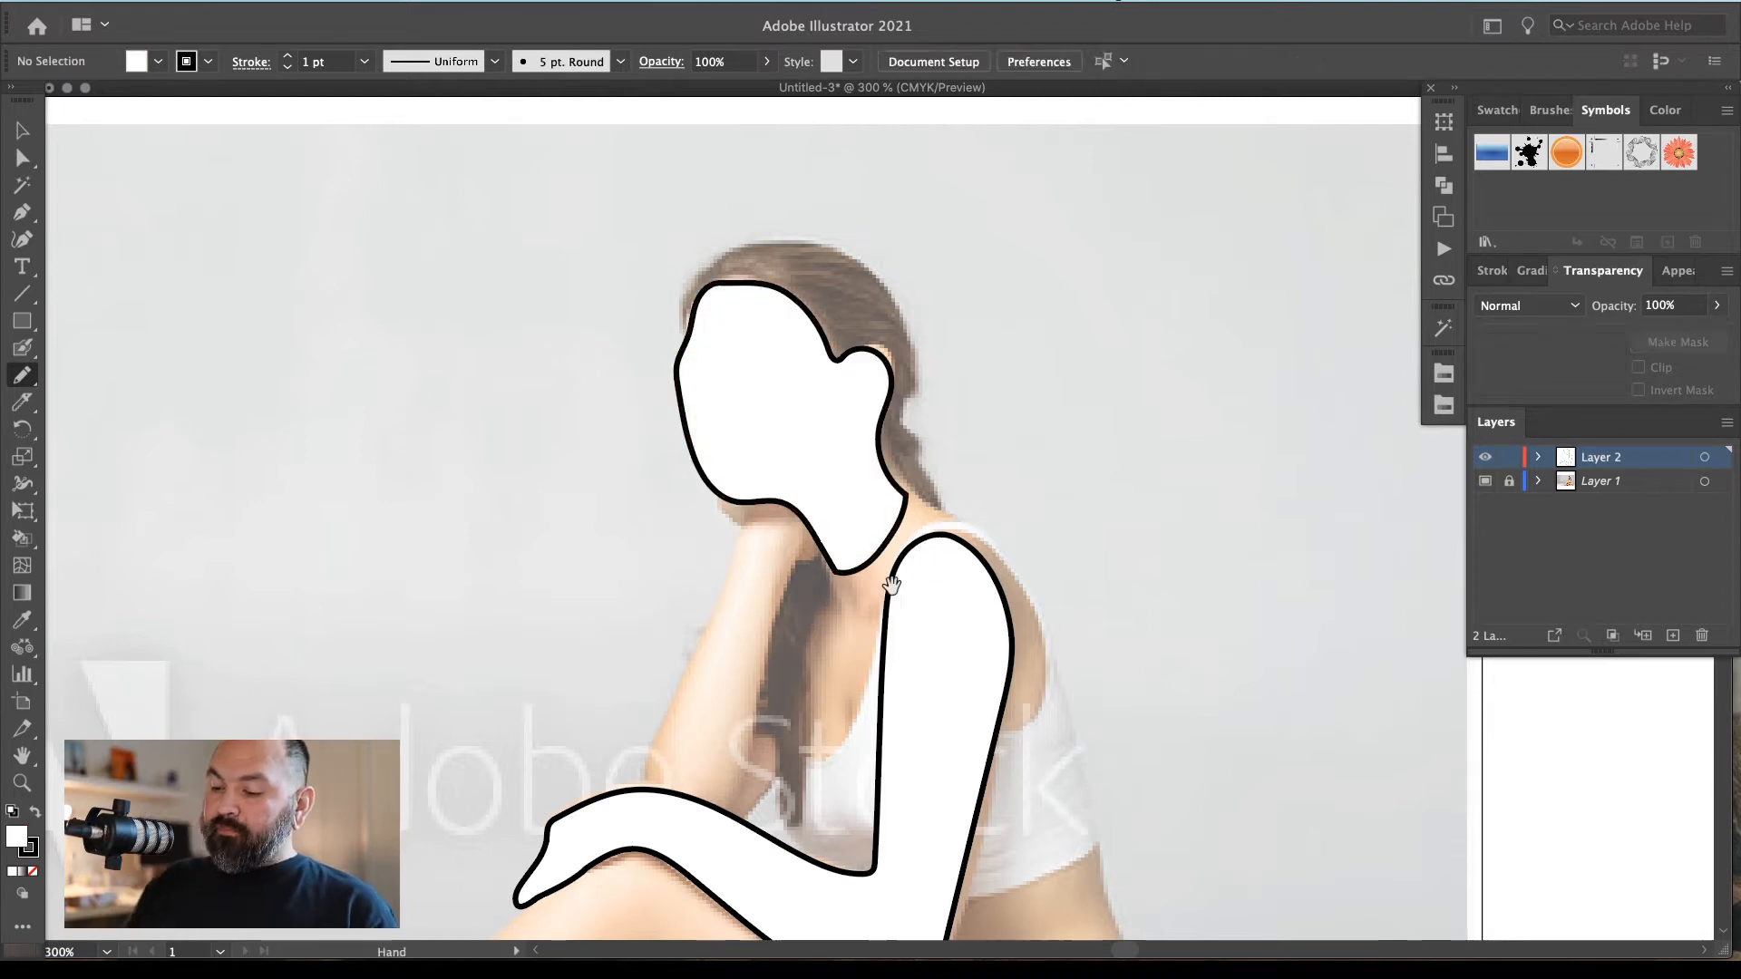
Trace the raised leg in pencil from the hip around the thigh and under the knee to the heel, plus its upper edge to the toes
{"action": "scroll", "coordinate": [1080, 498], "scroll_direction": "down", "scroll_amount": 8}
{"action": "scroll", "coordinate": [1155, 505], "scroll_direction": "up", "scroll_amount": 1}
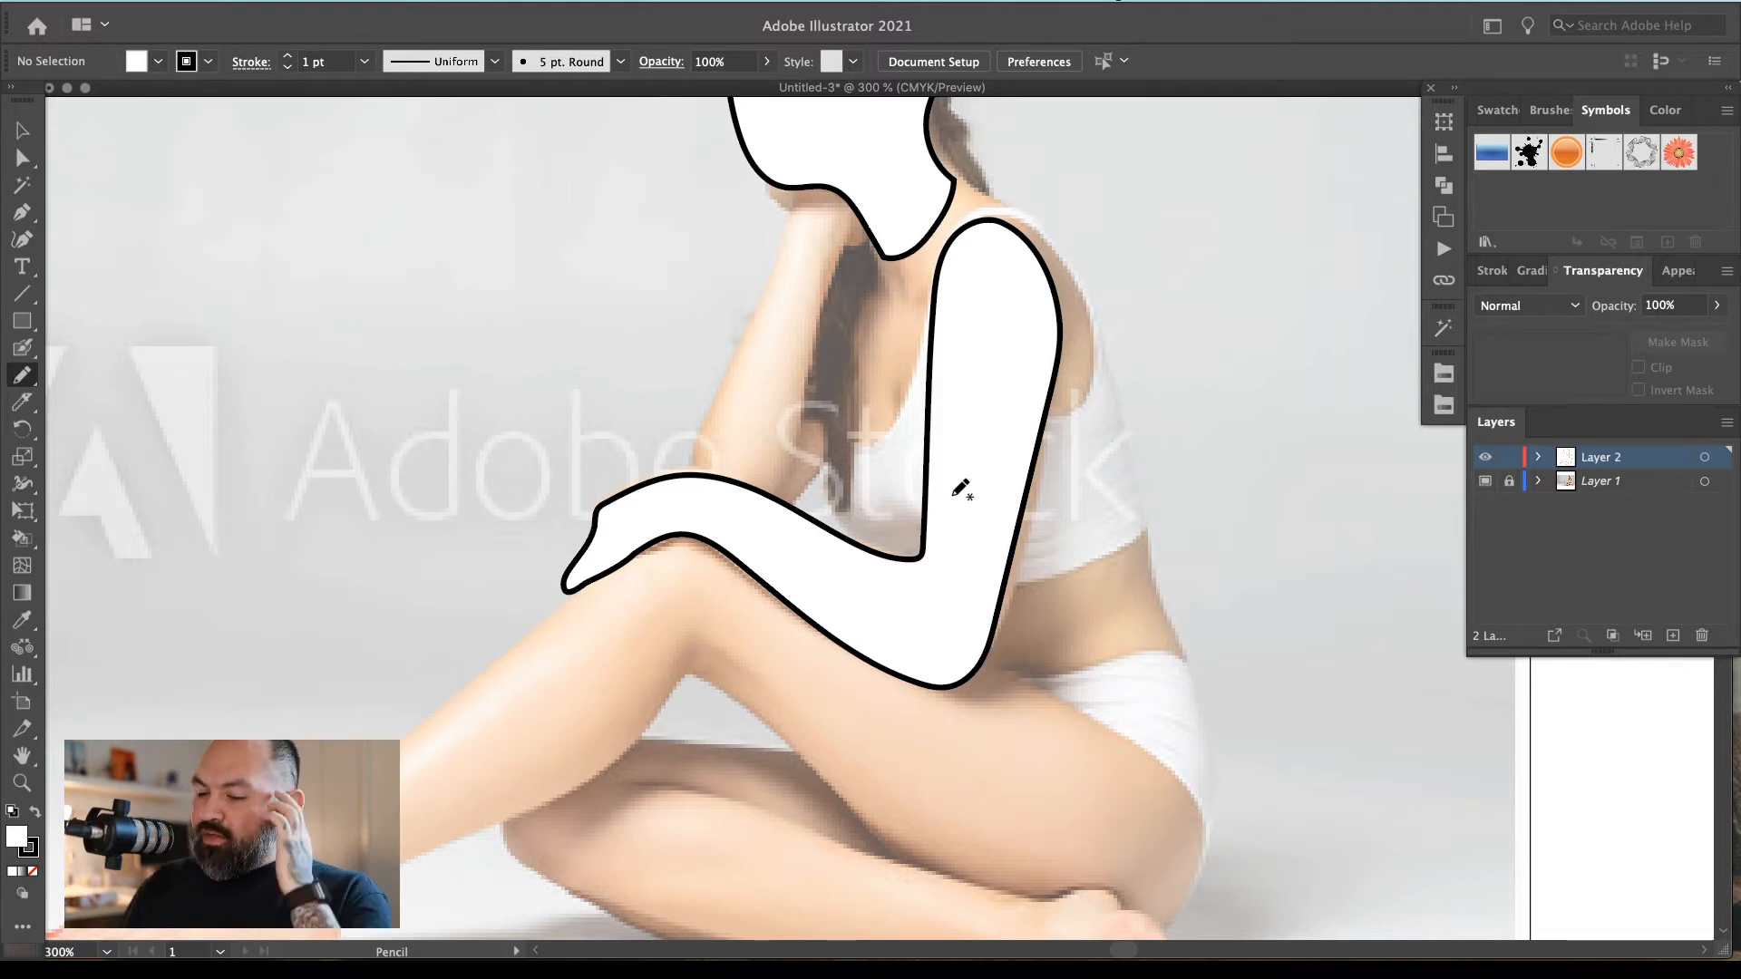
{"action": "scroll", "coordinate": [962, 489], "scroll_direction": "down", "scroll_amount": 5}
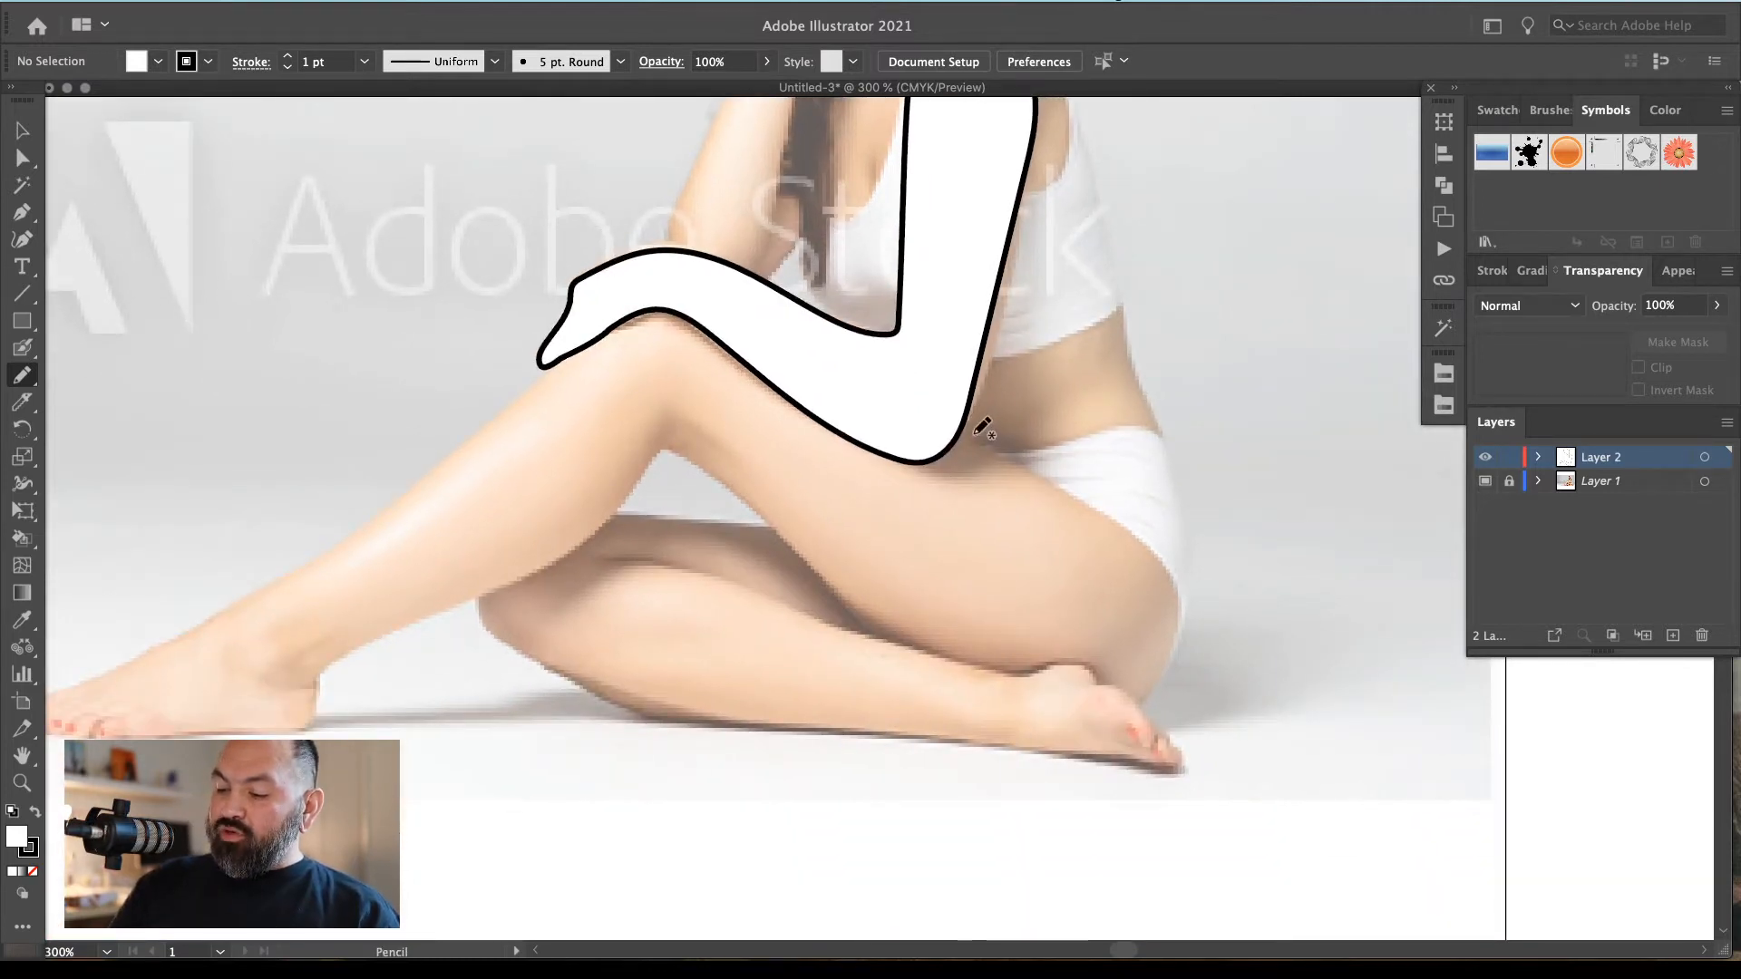
{"action": "mouse_move", "coordinate": [949, 412]}
{"action": "left_mouse_down"}
{"action": "mouse_move", "coordinate": [1144, 539]}
{"action": "mouse_move", "coordinate": [1179, 600]}
{"action": "mouse_move", "coordinate": [1178, 657]}
{"action": "mouse_move", "coordinate": [1130, 707]}
{"action": "mouse_move", "coordinate": [1033, 699]}
{"action": "mouse_move", "coordinate": [917, 642]}
{"action": "mouse_move", "coordinate": [669, 448]}
{"action": "mouse_move", "coordinate": [587, 543]}
{"action": "mouse_move", "coordinate": [313, 671]}
{"action": "left_mouse_up"}
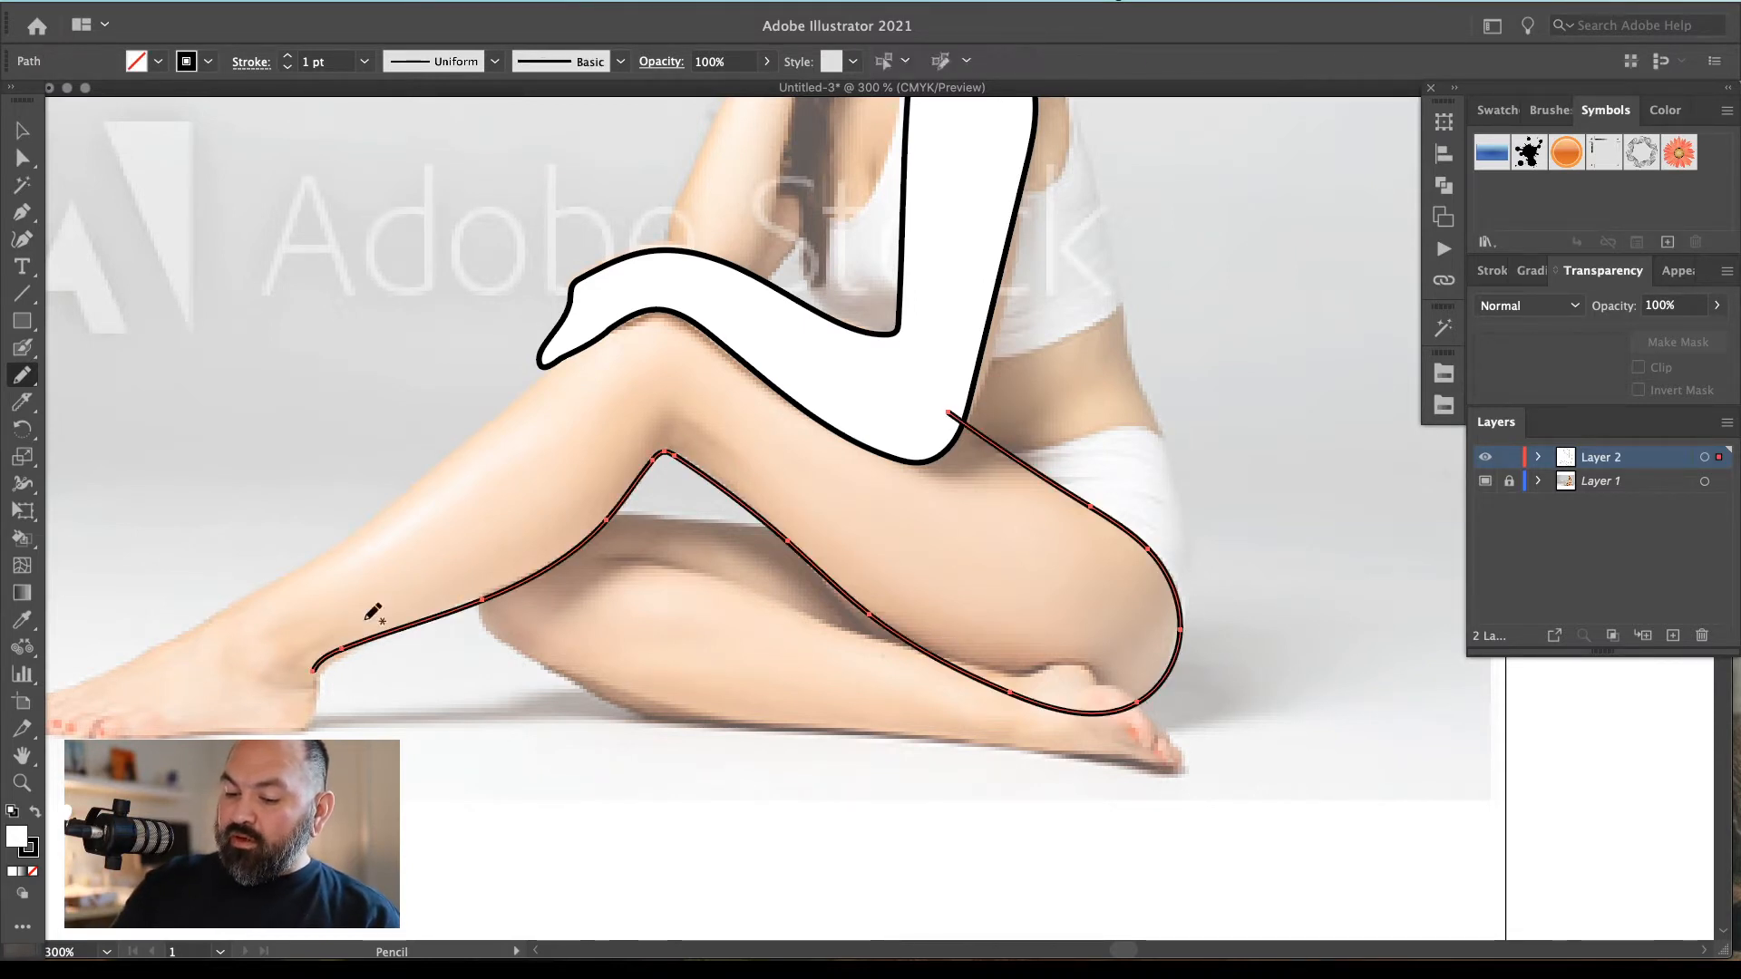
{"action": "scroll", "coordinate": [333, 641], "scroll_direction": "left", "scroll_amount": 5}
{"action": "scroll", "coordinate": [333, 641], "scroll_direction": "up", "scroll_amount": 2}
{"action": "mouse_move", "coordinate": [1178, 482]}
{"action": "left_mouse_down"}
{"action": "mouse_move", "coordinate": [969, 373]}
{"action": "mouse_move", "coordinate": [895, 369]}
{"action": "mouse_move", "coordinate": [736, 498]}
{"action": "mouse_move", "coordinate": [359, 739]}
{"action": "left_mouse_up"}
Close the leg outline around the foot and heel, and redraw the tip so it encloses the toes
{"action": "scroll", "coordinate": [983, 357], "scroll_direction": "down", "scroll_amount": 7}
{"action": "scroll", "coordinate": [983, 357], "scroll_direction": "left", "scroll_amount": 4}
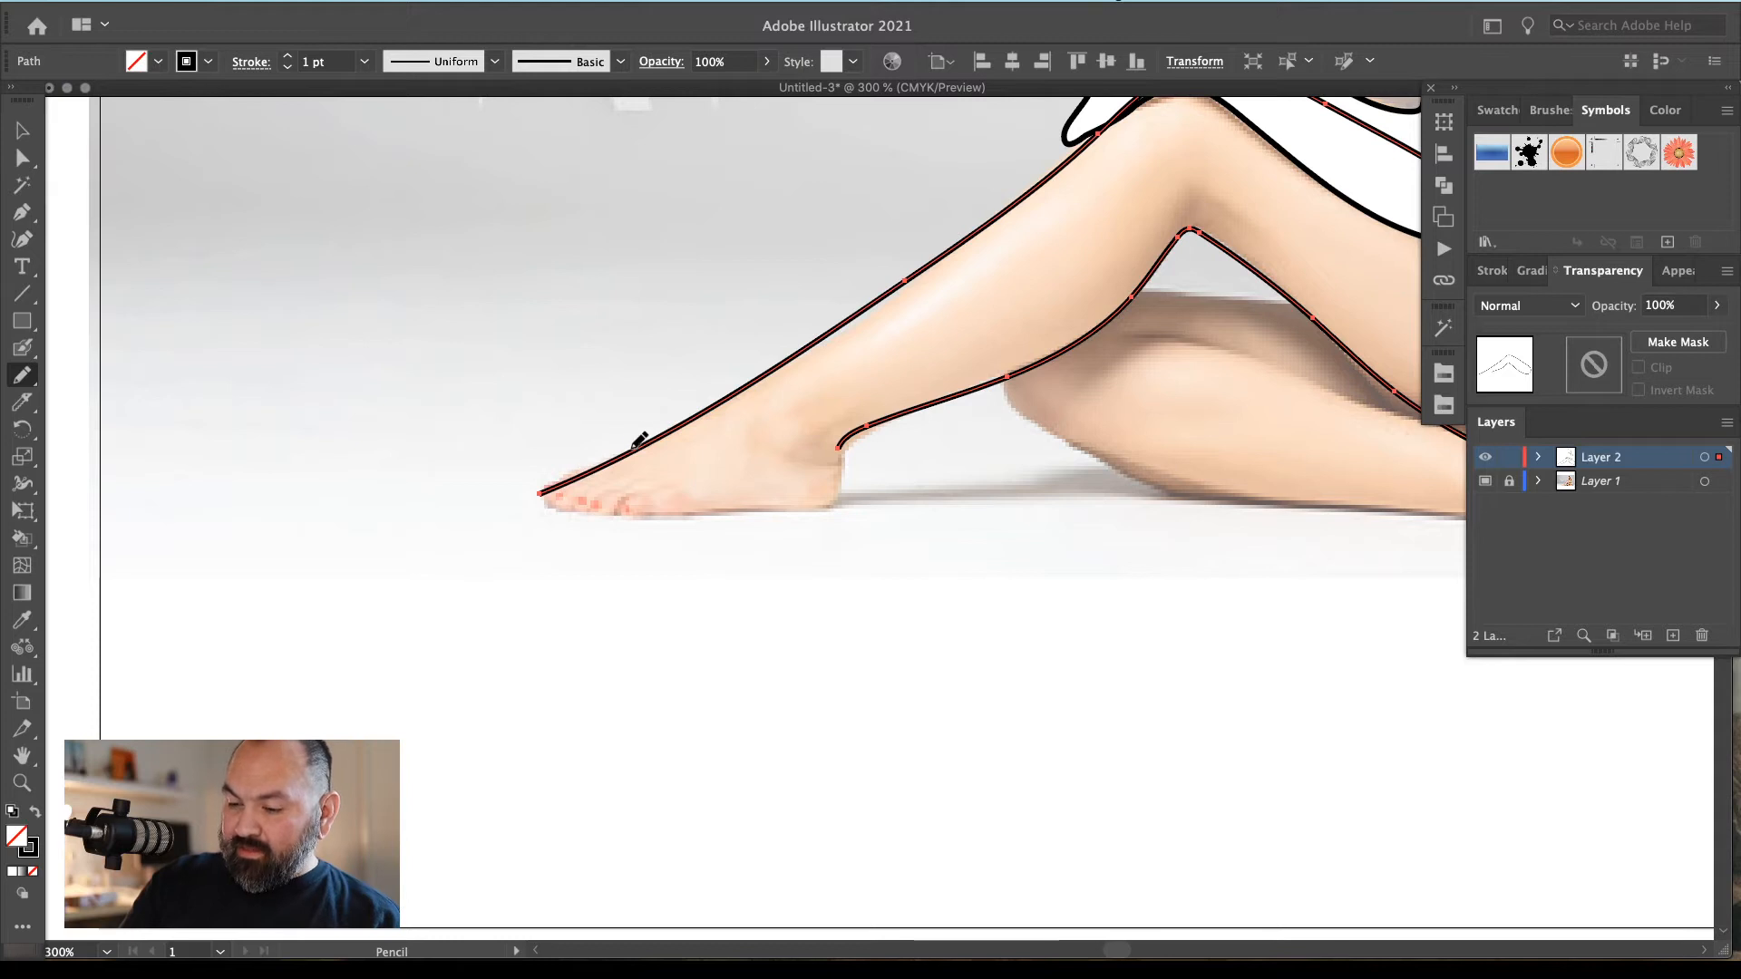
{"action": "mouse_move", "coordinate": [609, 458]}
{"action": "left_mouse_down"}
{"action": "mouse_move", "coordinate": [573, 490]}
{"action": "mouse_move", "coordinate": [624, 507]}
{"action": "mouse_move", "coordinate": [831, 492]}
{"action": "mouse_move", "coordinate": [838, 448]}
{"action": "mouse_move", "coordinate": [844, 485]}
{"action": "mouse_move", "coordinate": [801, 516]}
{"action": "left_mouse_up"}
{"action": "mouse_move", "coordinate": [830, 445]}
{"action": "left_mouse_down"}
{"action": "mouse_move", "coordinate": [879, 419]}
{"action": "mouse_move", "coordinate": [836, 501]}
{"action": "left_mouse_up"}
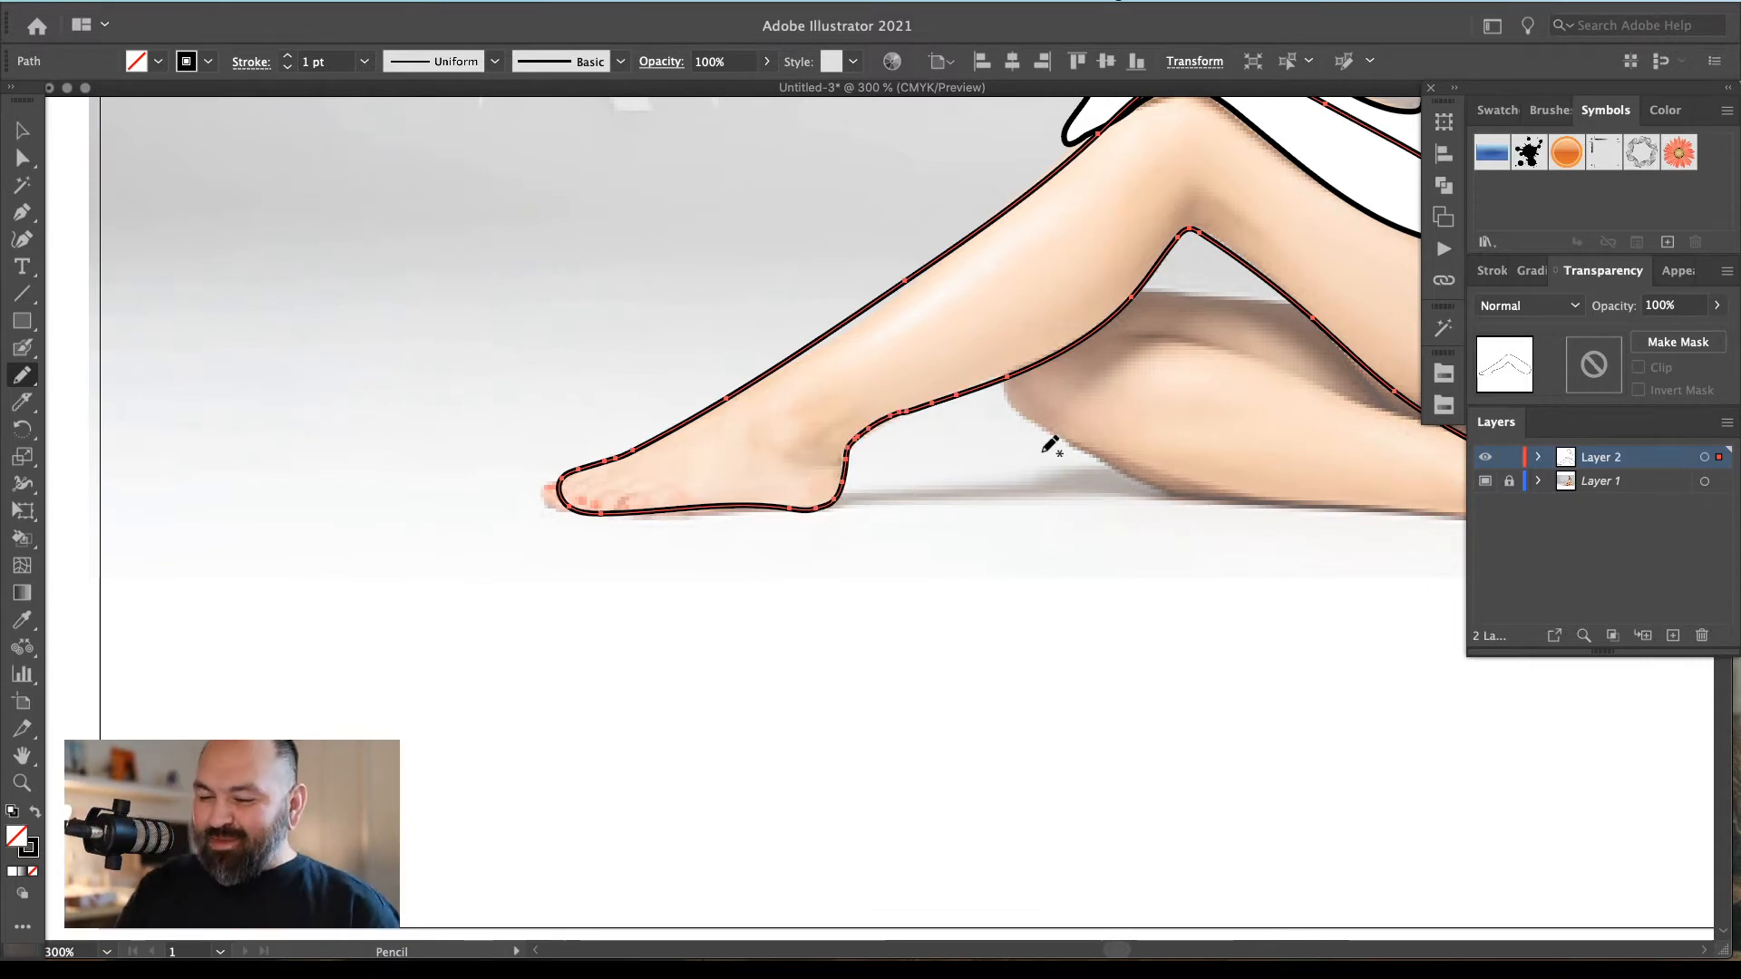
{"action": "mouse_move", "coordinate": [641, 443]}
{"action": "left_mouse_down"}
{"action": "mouse_move", "coordinate": [555, 481]}
{"action": "mouse_move", "coordinate": [549, 503]}
{"action": "mouse_move", "coordinate": [594, 513]}
{"action": "left_mouse_up"}
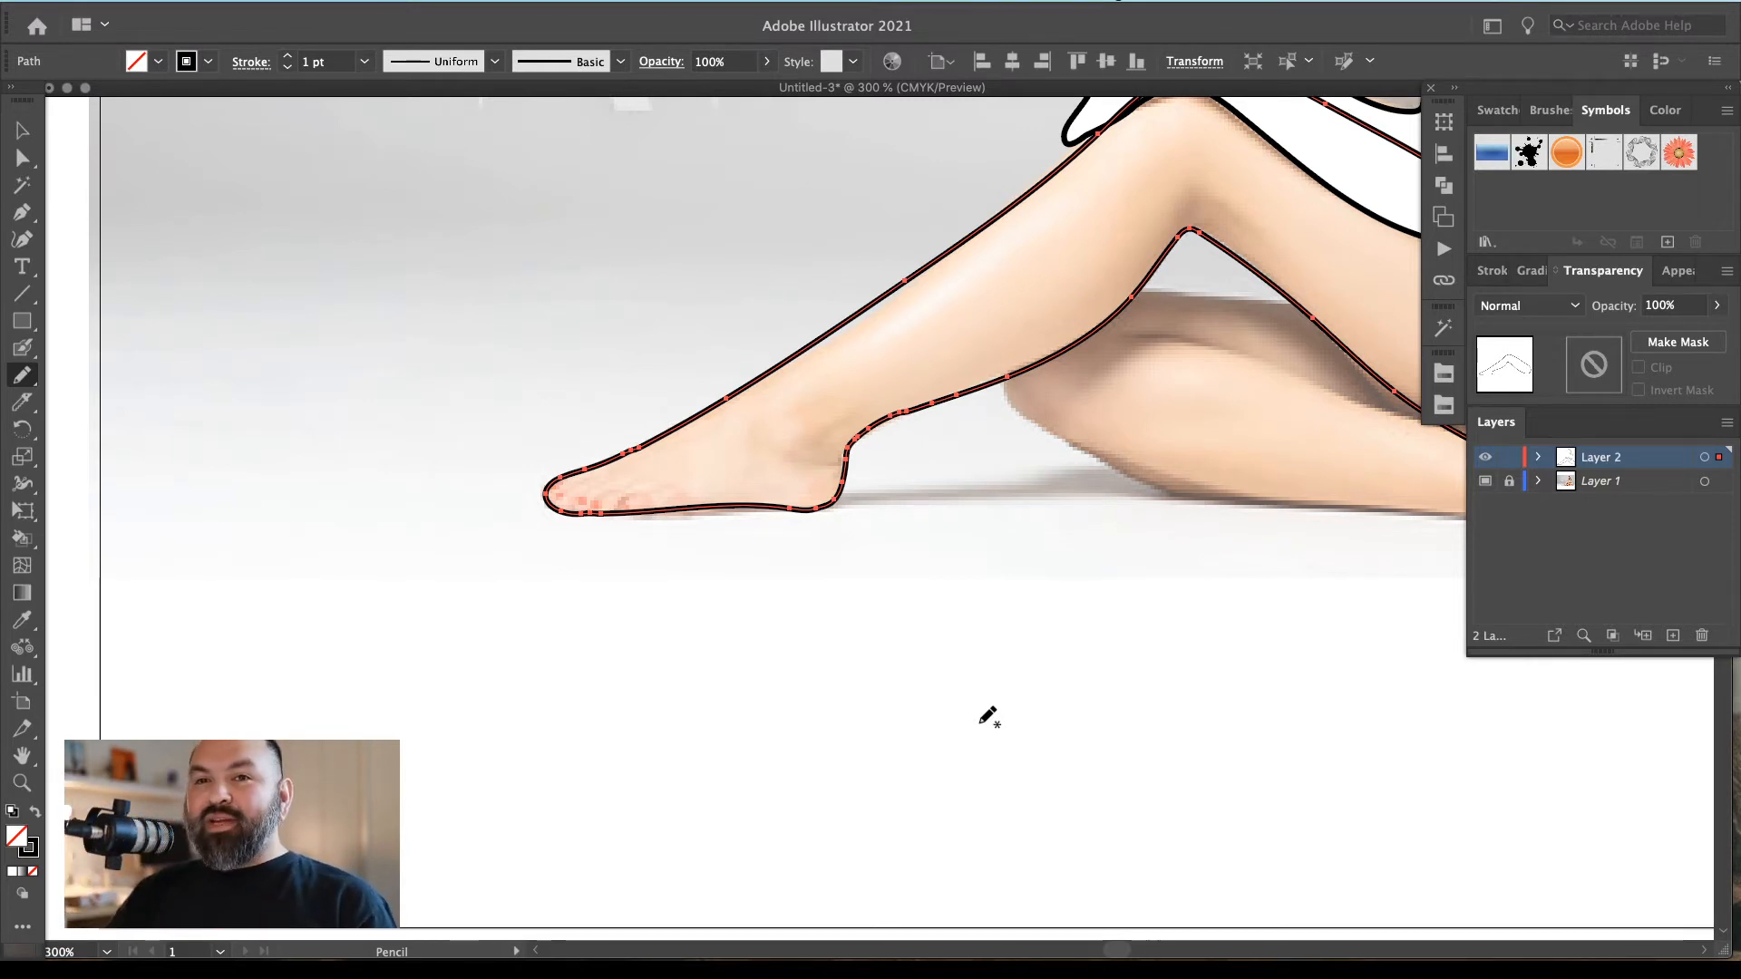
Give the leg shape the default white fill and black stroke and deselect it
{"action": "left_click_drag", "start_coordinate": [1250, 514], "coordinate": [719, 814]}
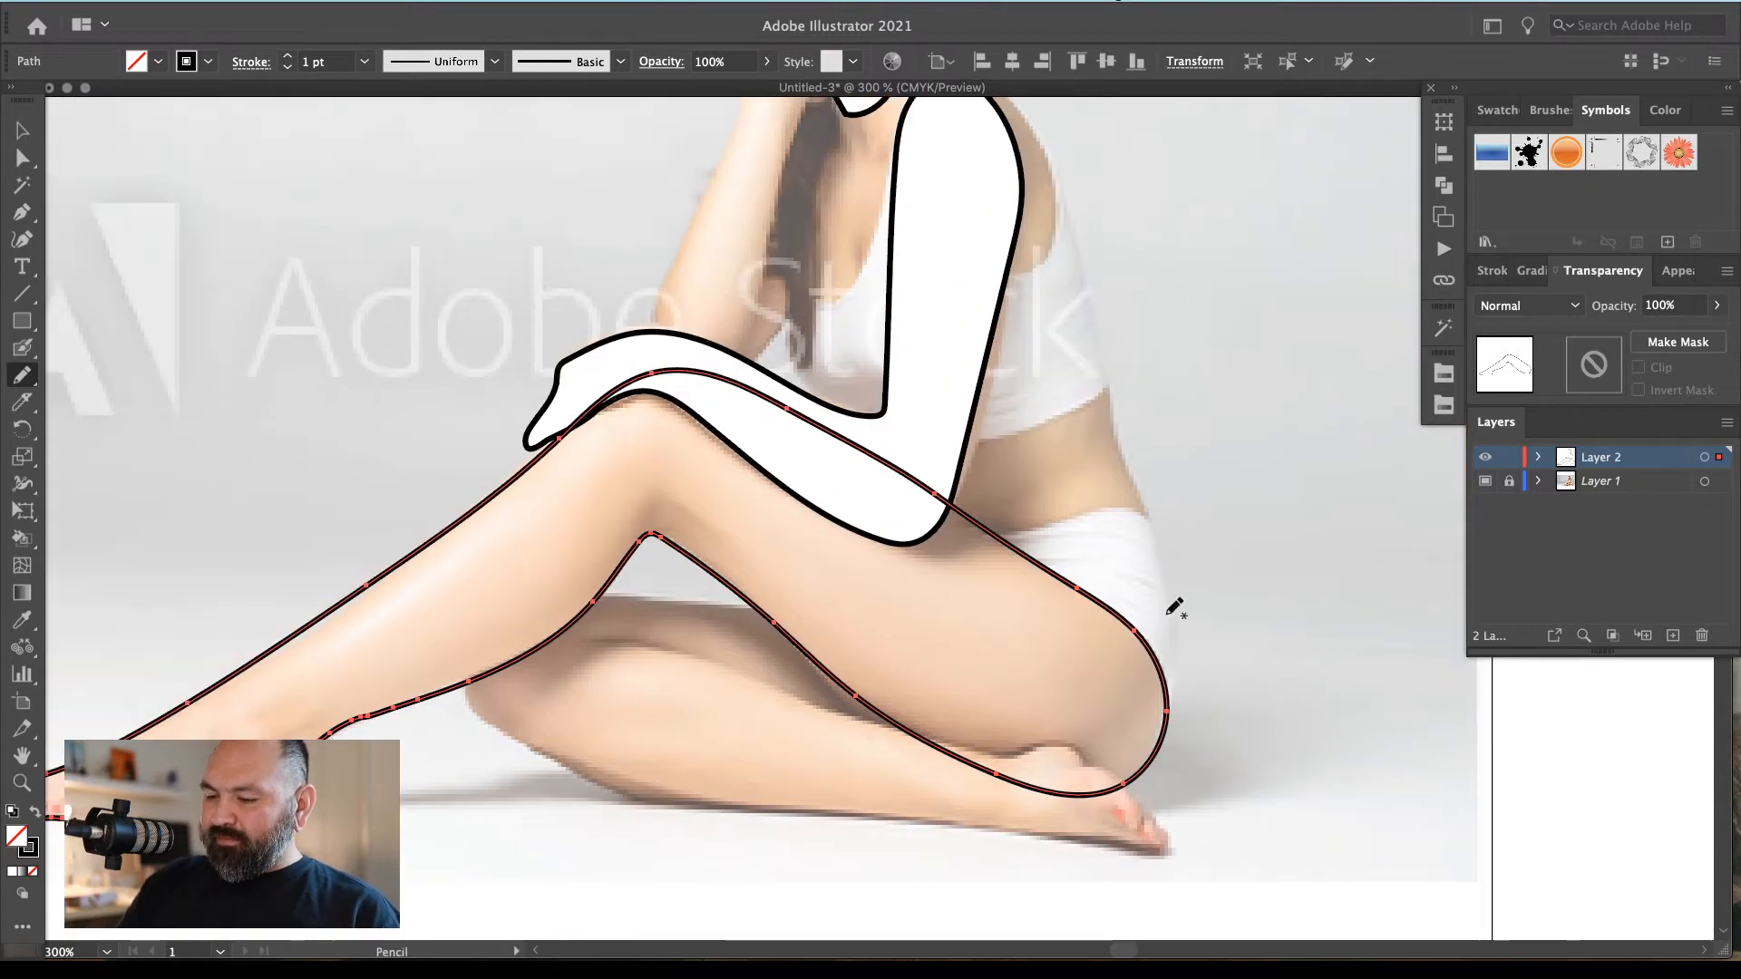
{"action": "key", "text": "d"}
{"action": "left_click", "coordinate": [1034, 307], "text": "super"}
Bring the arm shape to the front of the leg shape and clear the selection
{"action": "key", "text": "v"}
{"action": "left_click", "coordinate": [948, 290]}
{"action": "key", "text": "super+shift+]"}
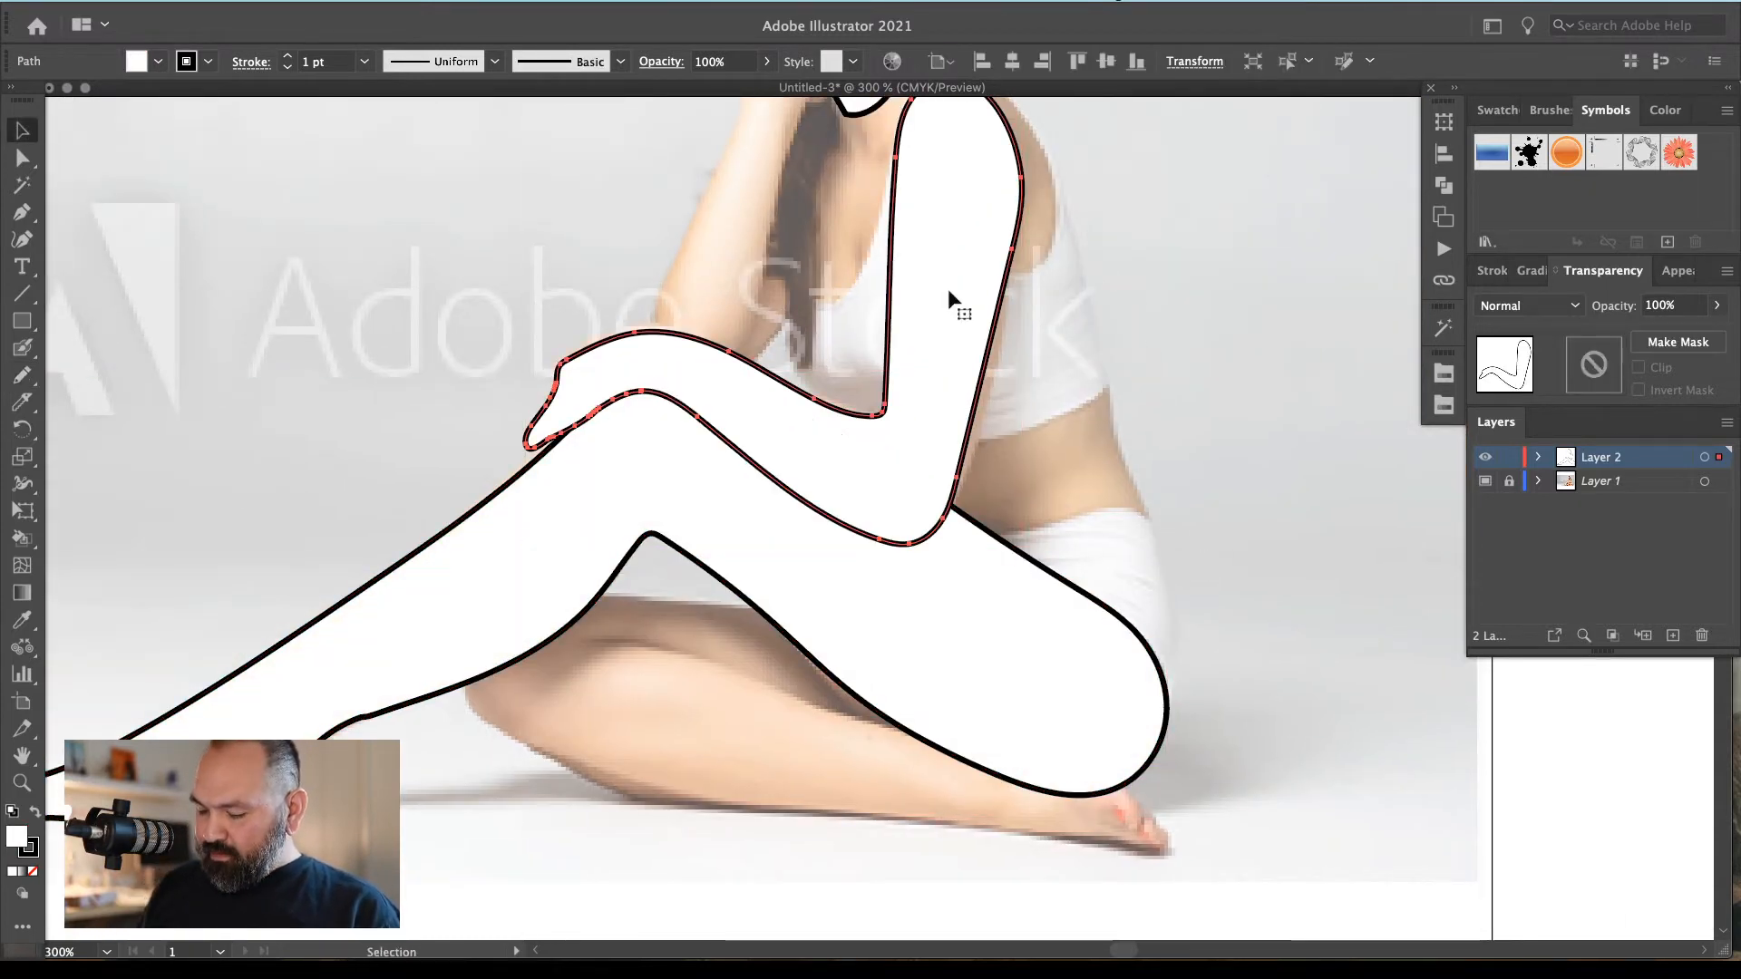
{"action": "key", "text": "super+shift+a"}
{"action": "left_click_drag", "start_coordinate": [1205, 533], "coordinate": [1271, 323]}
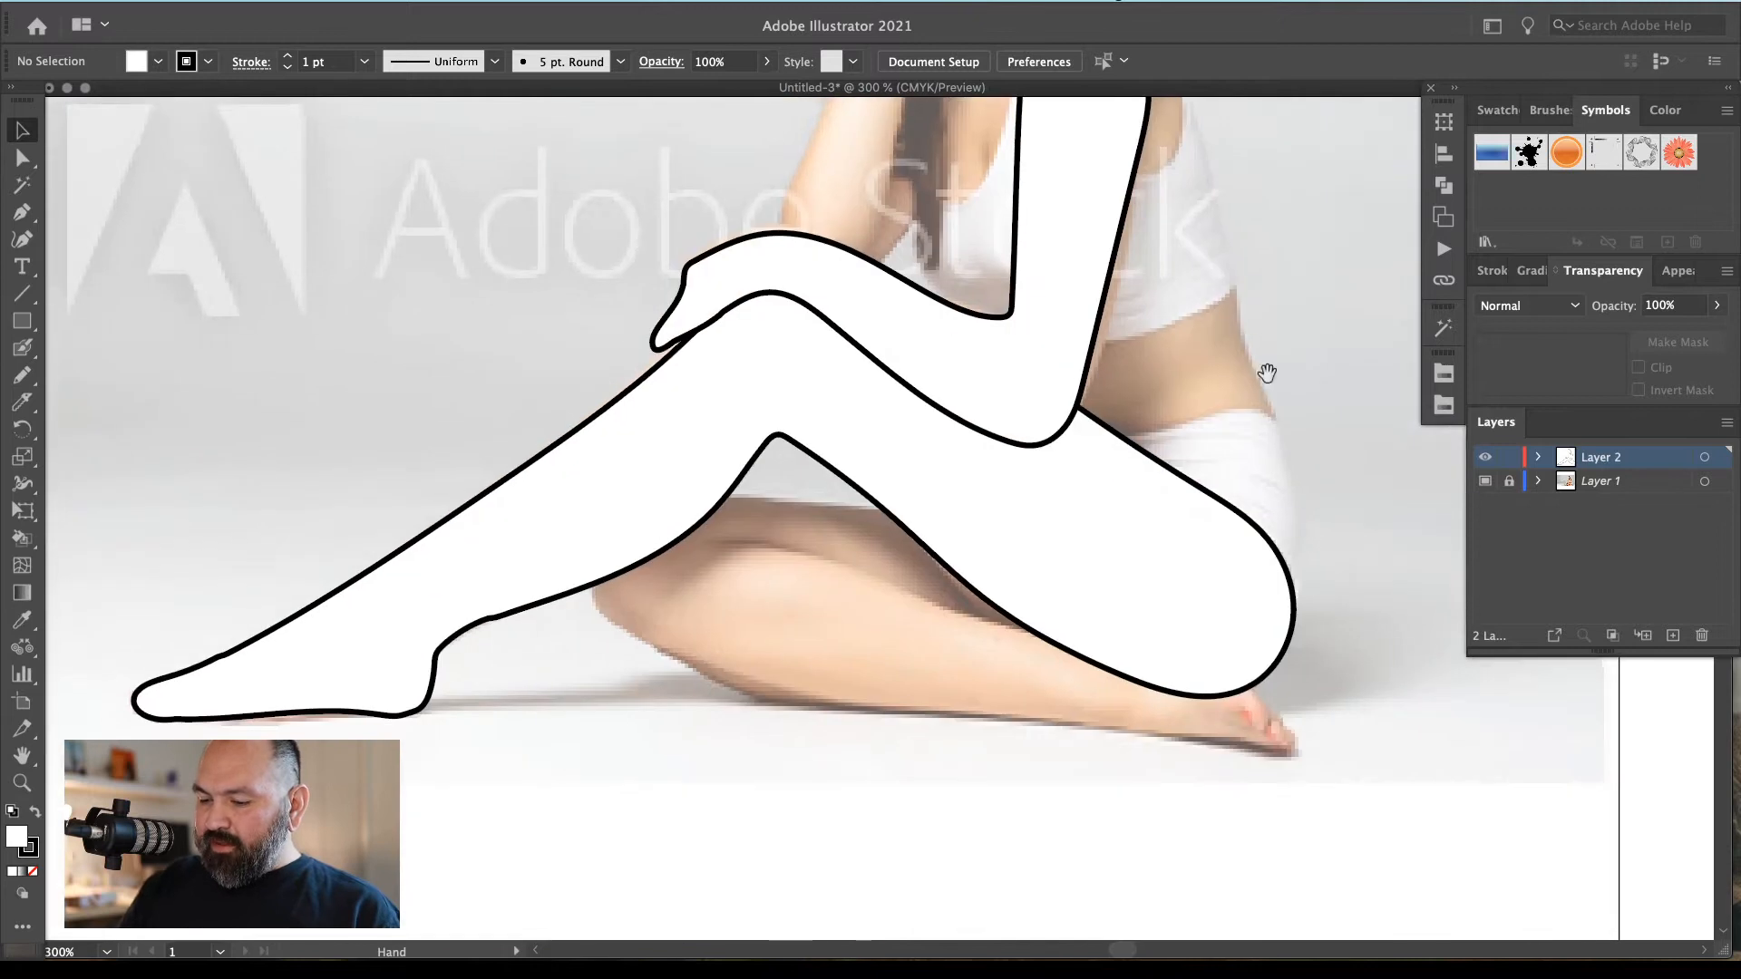
{"action": "left_click_drag", "start_coordinate": [1189, 616], "coordinate": [1182, 665]}
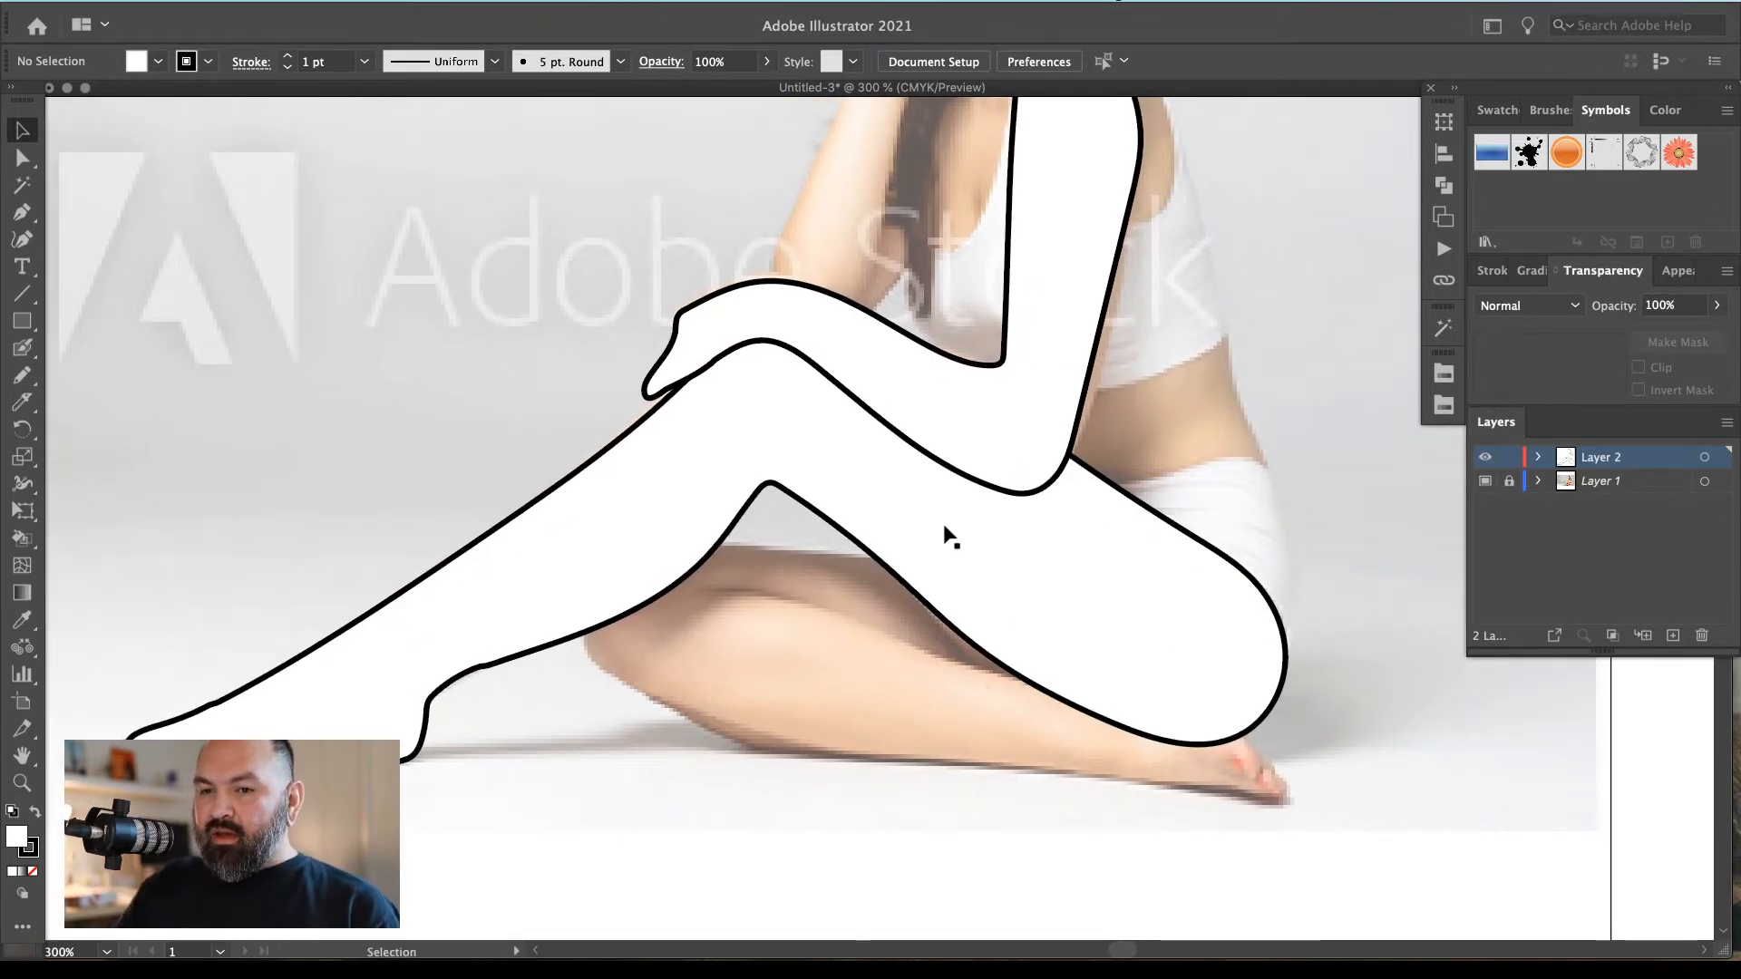
Trace the folded leg in pencil as one closed shape, from the shin and foot around the knee and back along the thigh
{"action": "scroll", "coordinate": [1058, 692], "scroll_direction": "down", "scroll_amount": 3}
{"action": "scroll", "coordinate": [1058, 692], "scroll_direction": "right", "scroll_amount": 2}
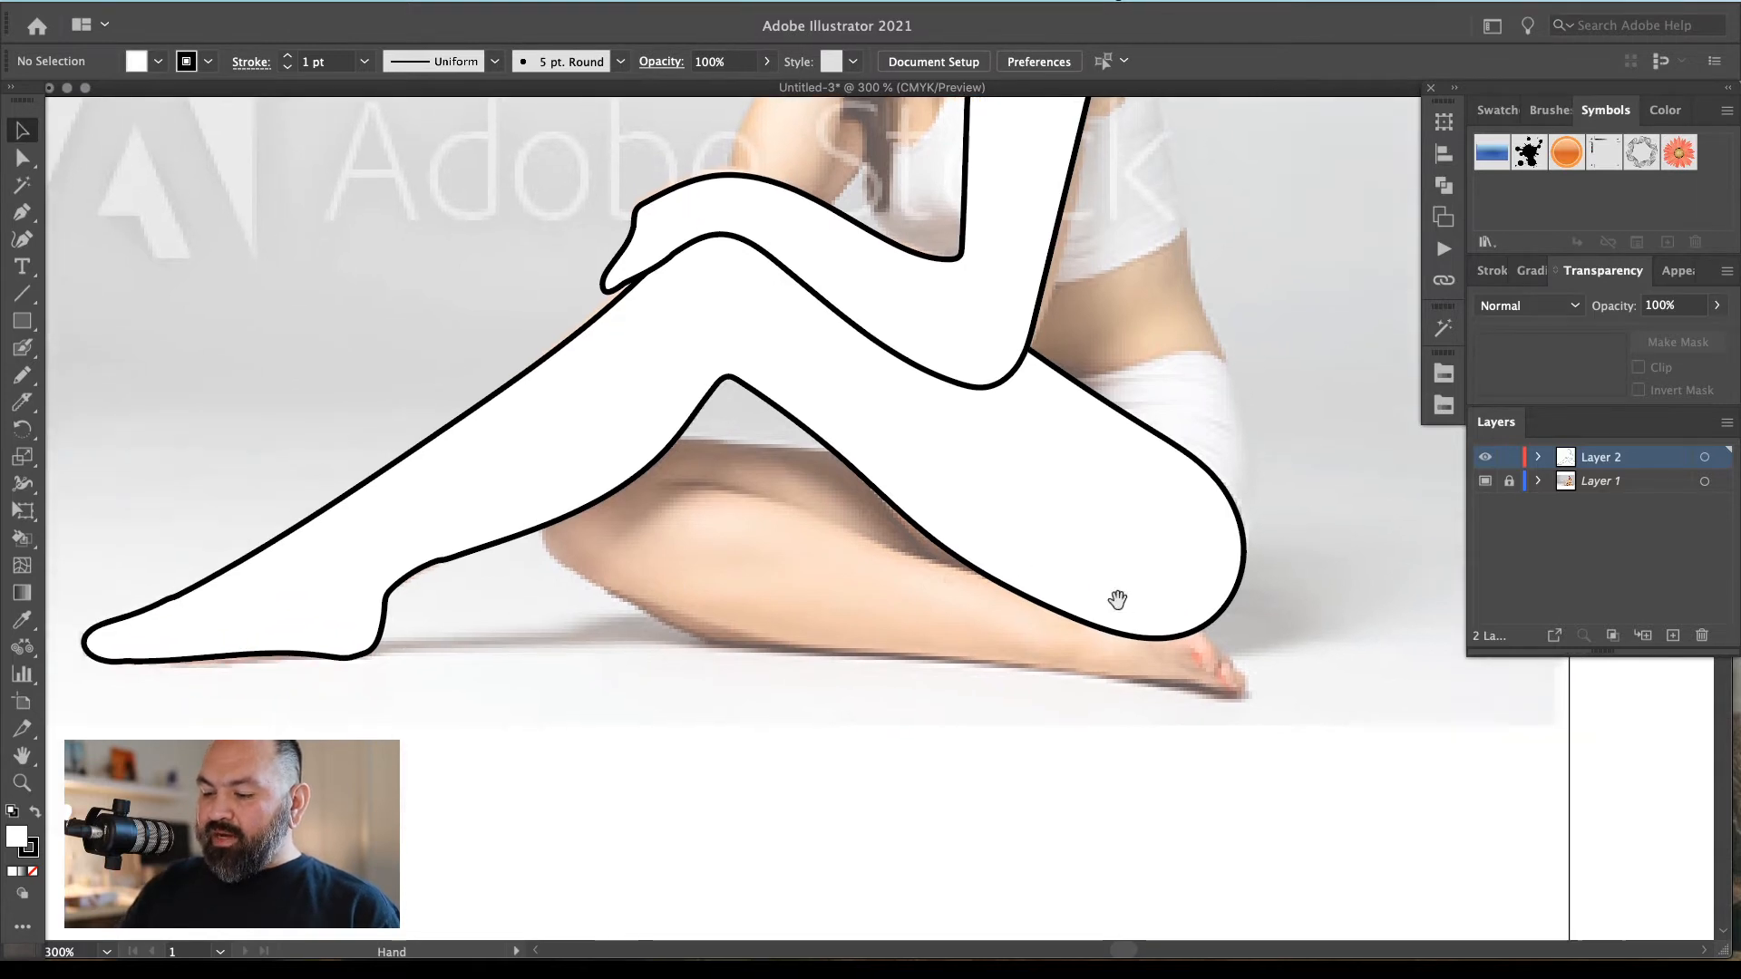
{"action": "key", "text": "n"}
{"action": "left_click_drag", "start_coordinate": [618, 477], "coordinate": [701, 474]}
{"action": "mouse_move", "coordinate": [1130, 618]}
{"action": "left_mouse_down"}
{"action": "mouse_move", "coordinate": [1195, 683]}
{"action": "mouse_move", "coordinate": [1170, 693]}
{"action": "mouse_move", "coordinate": [979, 643]}
{"action": "left_mouse_up"}
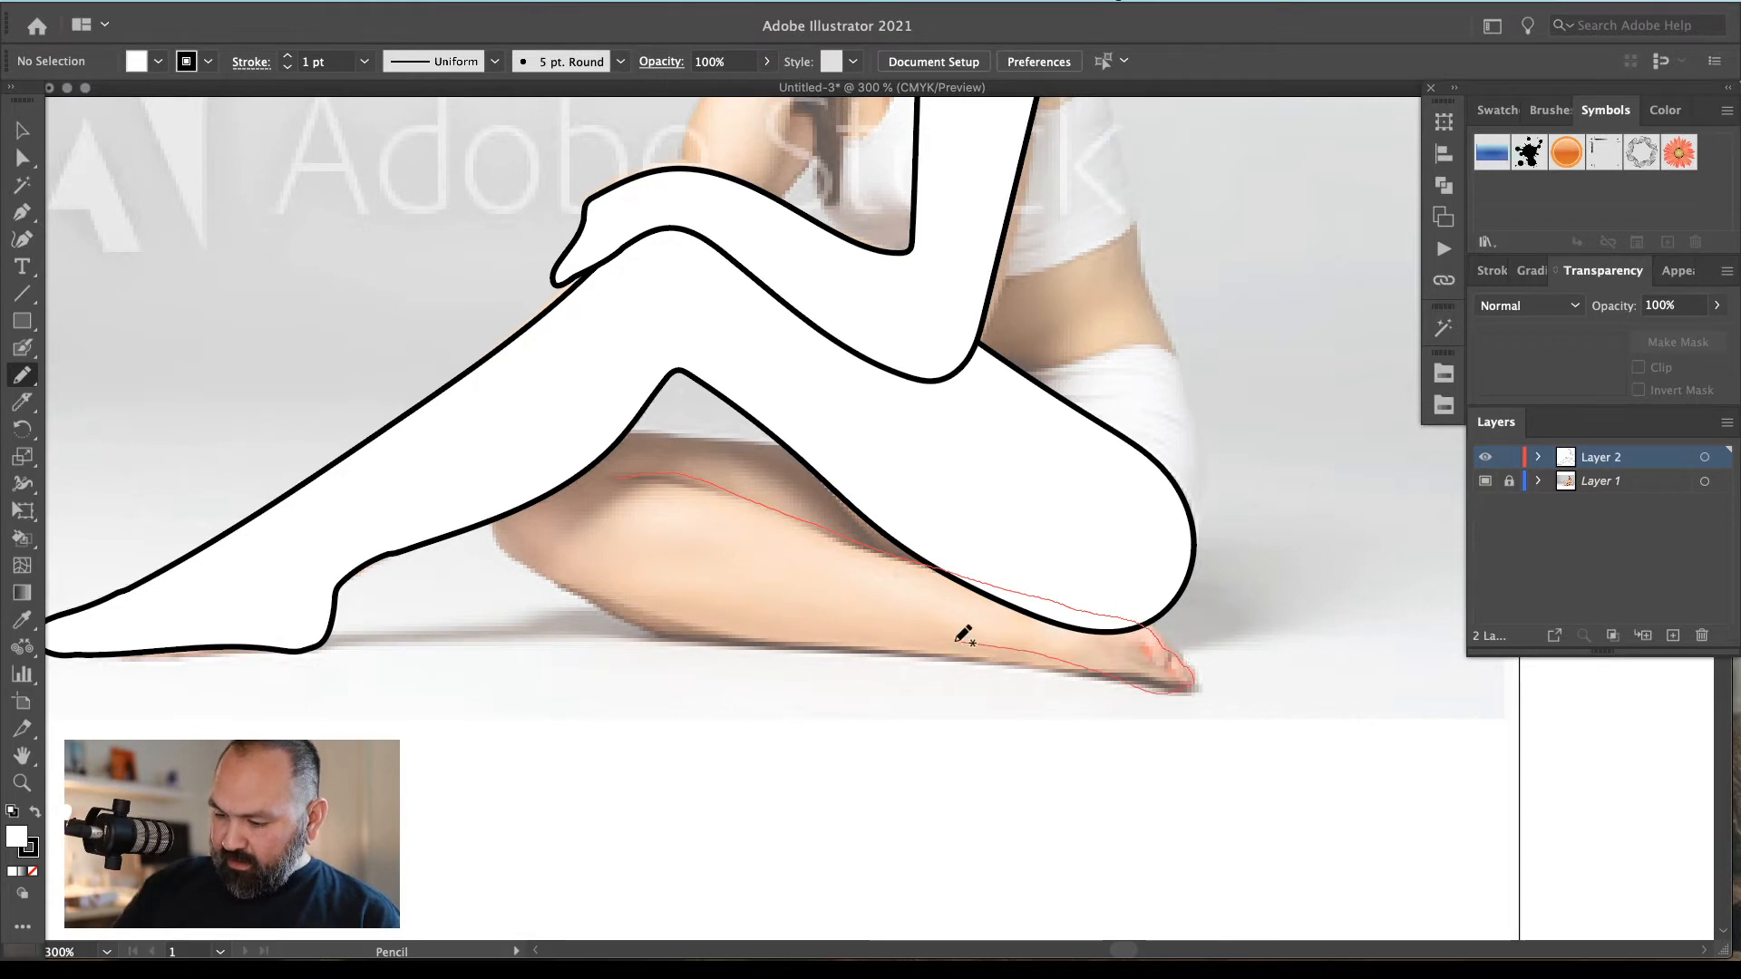
{"action": "mouse_move", "coordinate": [743, 635]}
{"action": "left_mouse_down"}
{"action": "mouse_move", "coordinate": [561, 600]}
{"action": "mouse_move", "coordinate": [497, 503]}
{"action": "mouse_move", "coordinate": [638, 426]}
{"action": "mouse_move", "coordinate": [996, 479]}
{"action": "left_mouse_up"}
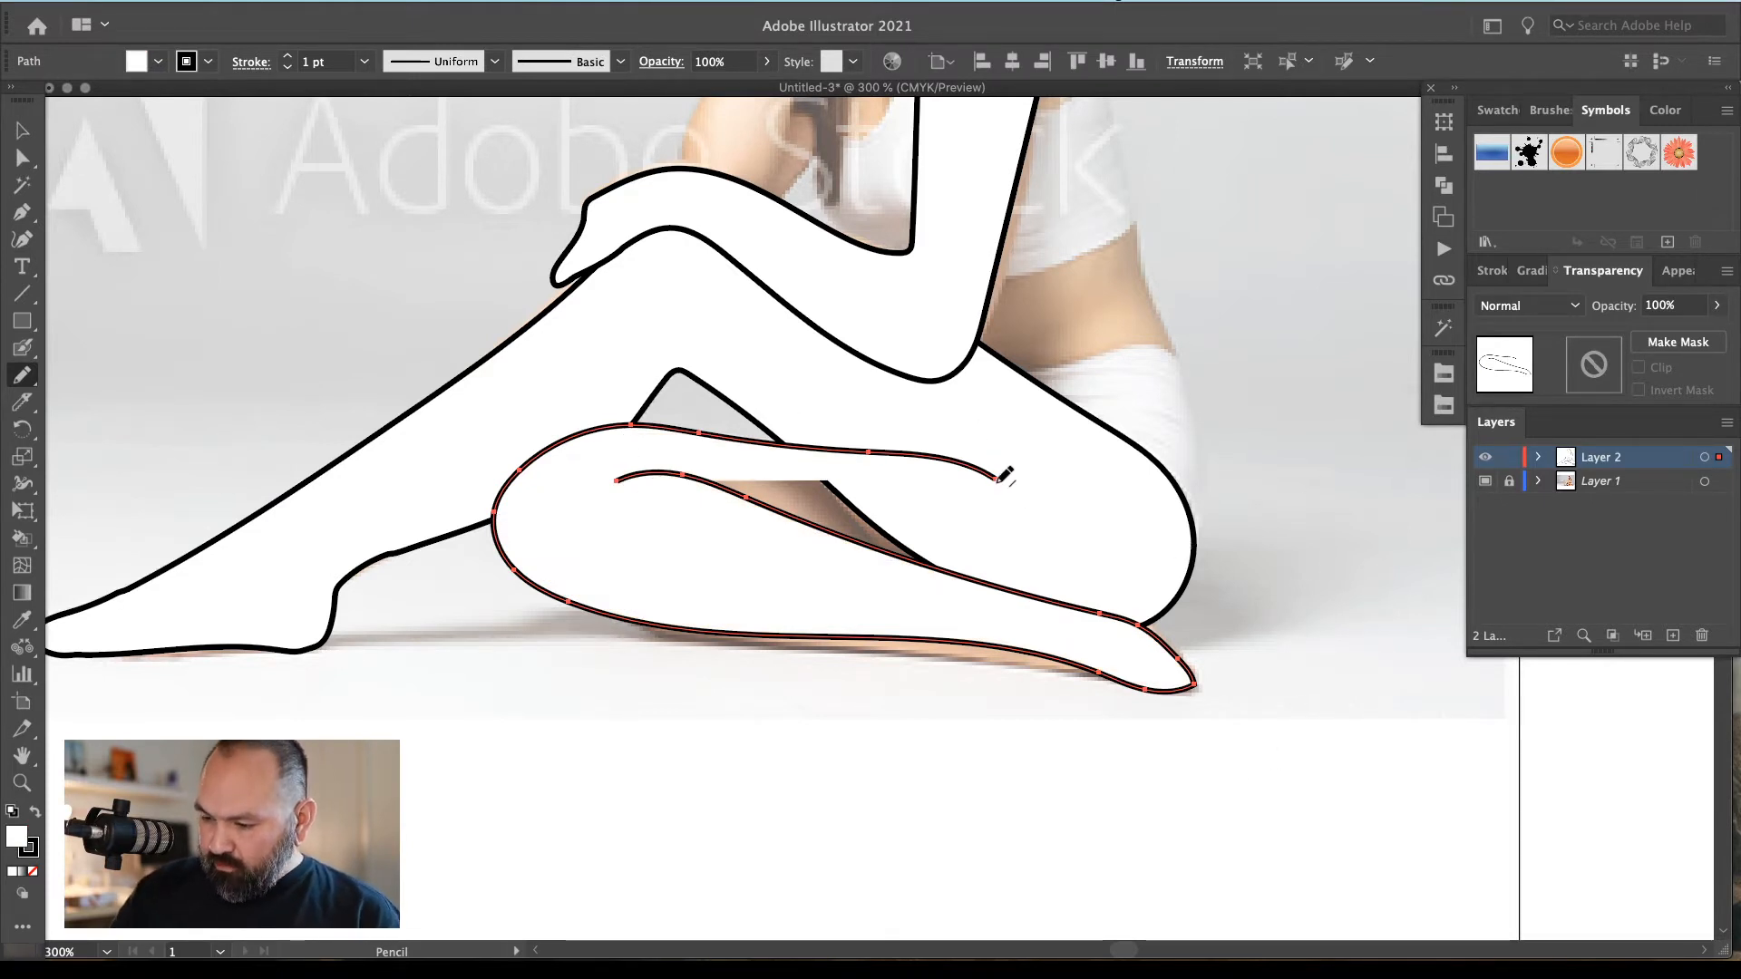
{"action": "left_click_drag", "start_coordinate": [1026, 539], "coordinate": [1018, 570]}
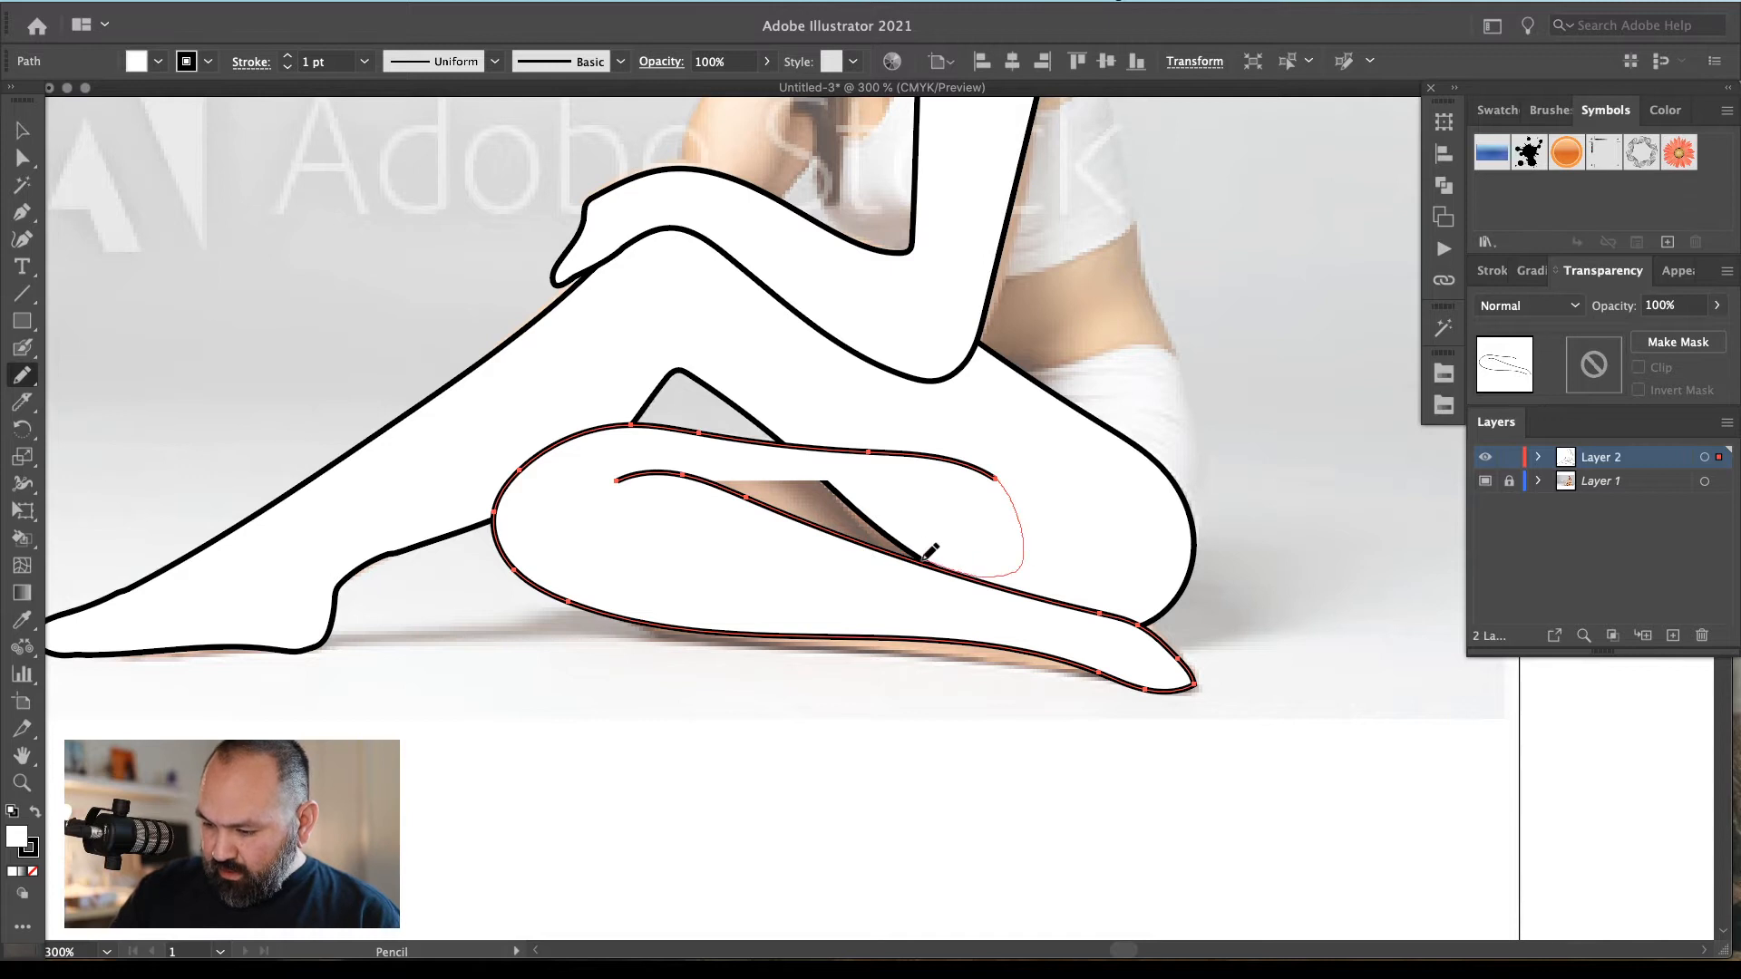
{"action": "mouse_move", "coordinate": [685, 451]}
{"action": "left_mouse_down"}
{"action": "mouse_move", "coordinate": [634, 453]}
{"action": "mouse_move", "coordinate": [616, 480]}
{"action": "left_mouse_up"}
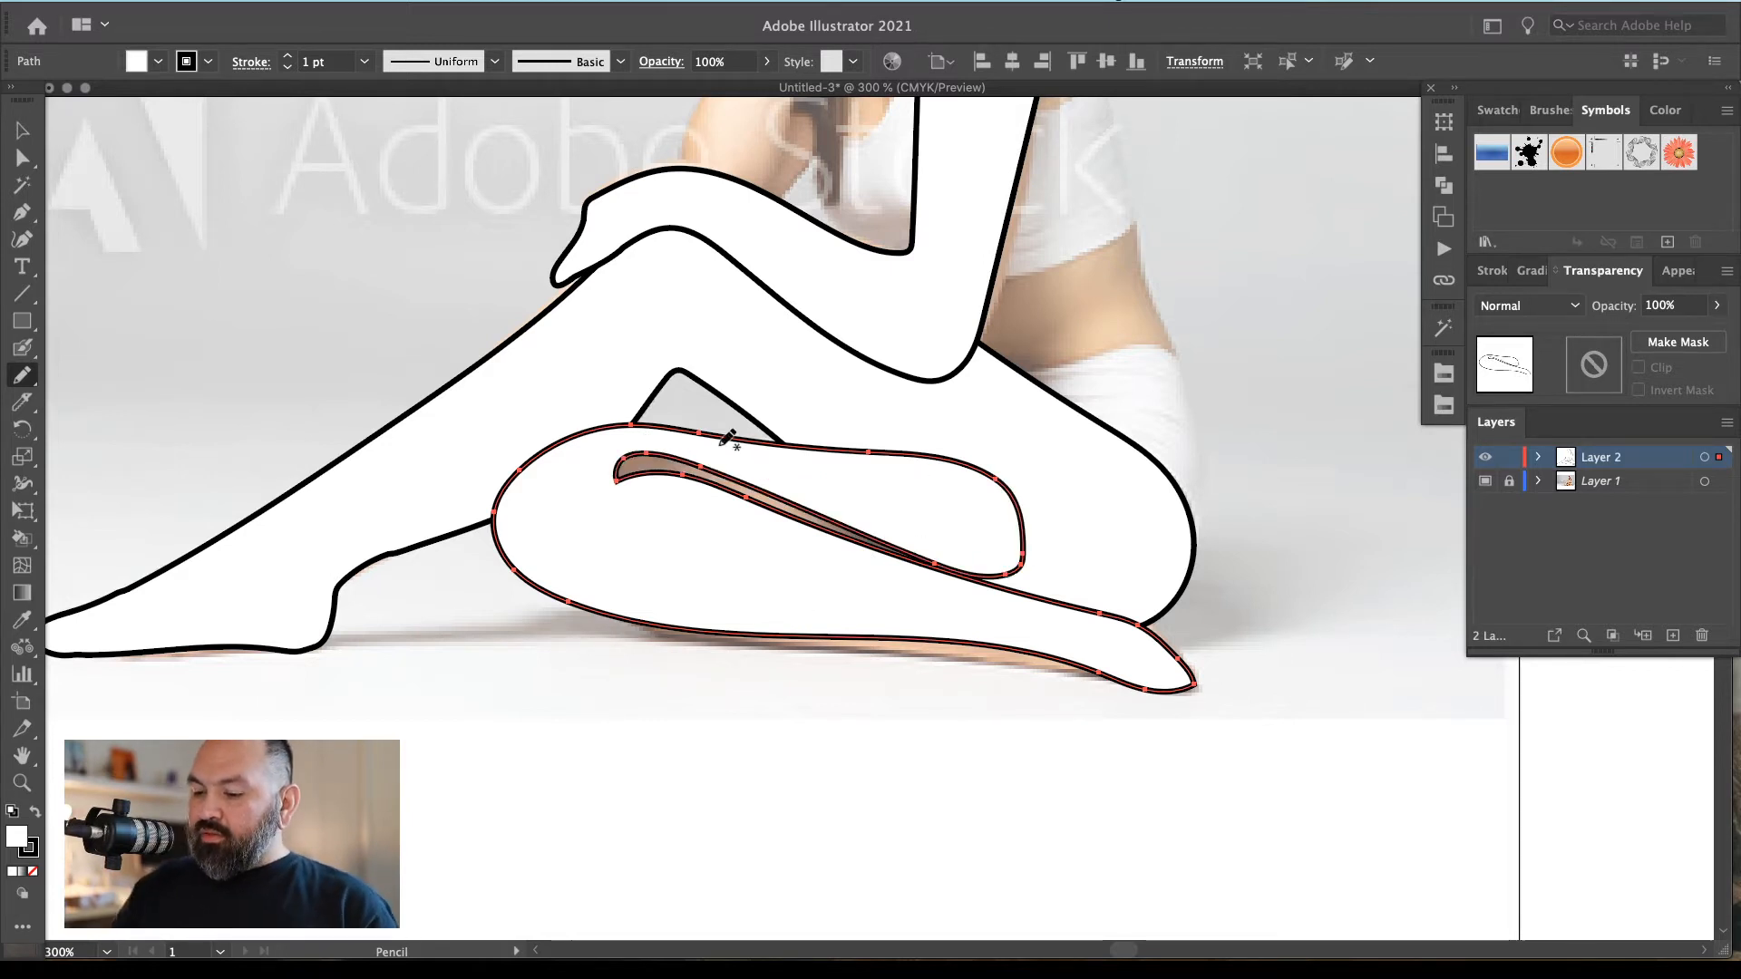
Redraw the underside of the folded thigh to widen the gap above the shin, and deselect the shape
{"action": "left_click_drag", "start_coordinate": [804, 504], "coordinate": [1021, 542]}
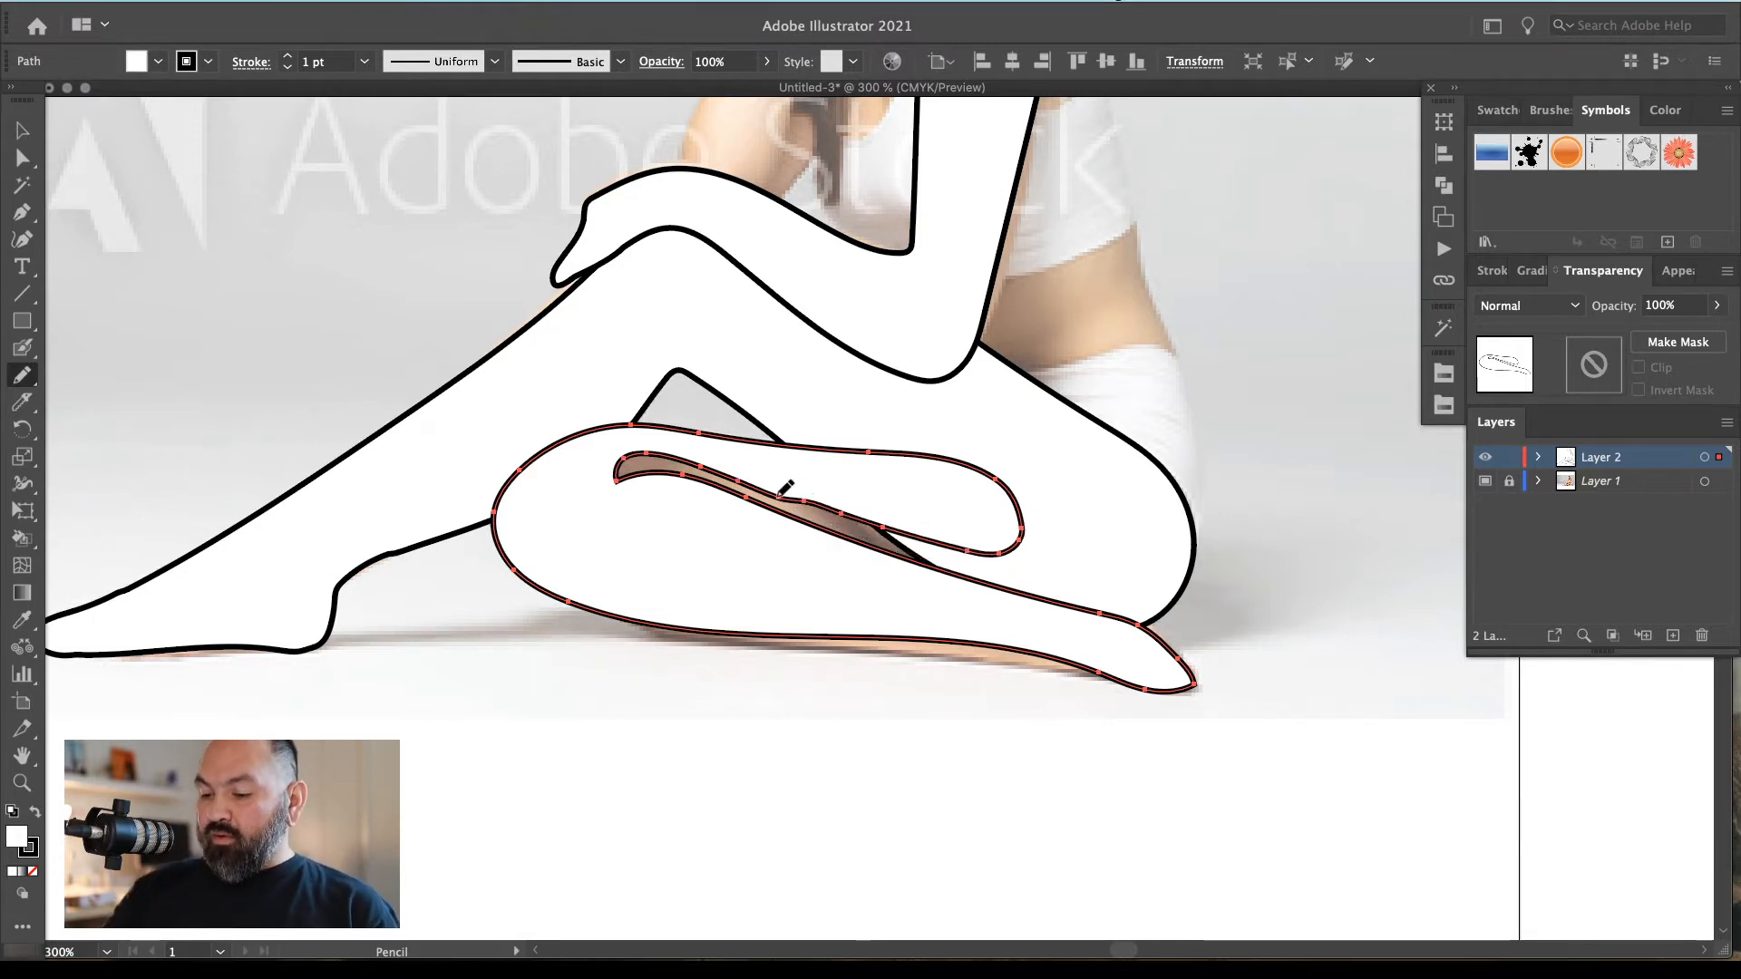
{"action": "left_click_drag", "start_coordinate": [937, 549], "coordinate": [988, 554]}
{"action": "left_click", "coordinate": [1233, 682], "text": "super"}
{"action": "key", "text": "v"}
{"action": "left_click_drag", "start_coordinate": [1201, 627], "coordinate": [1154, 808]}
{"action": "left_click_drag", "start_coordinate": [1231, 690], "coordinate": [1314, 608]}
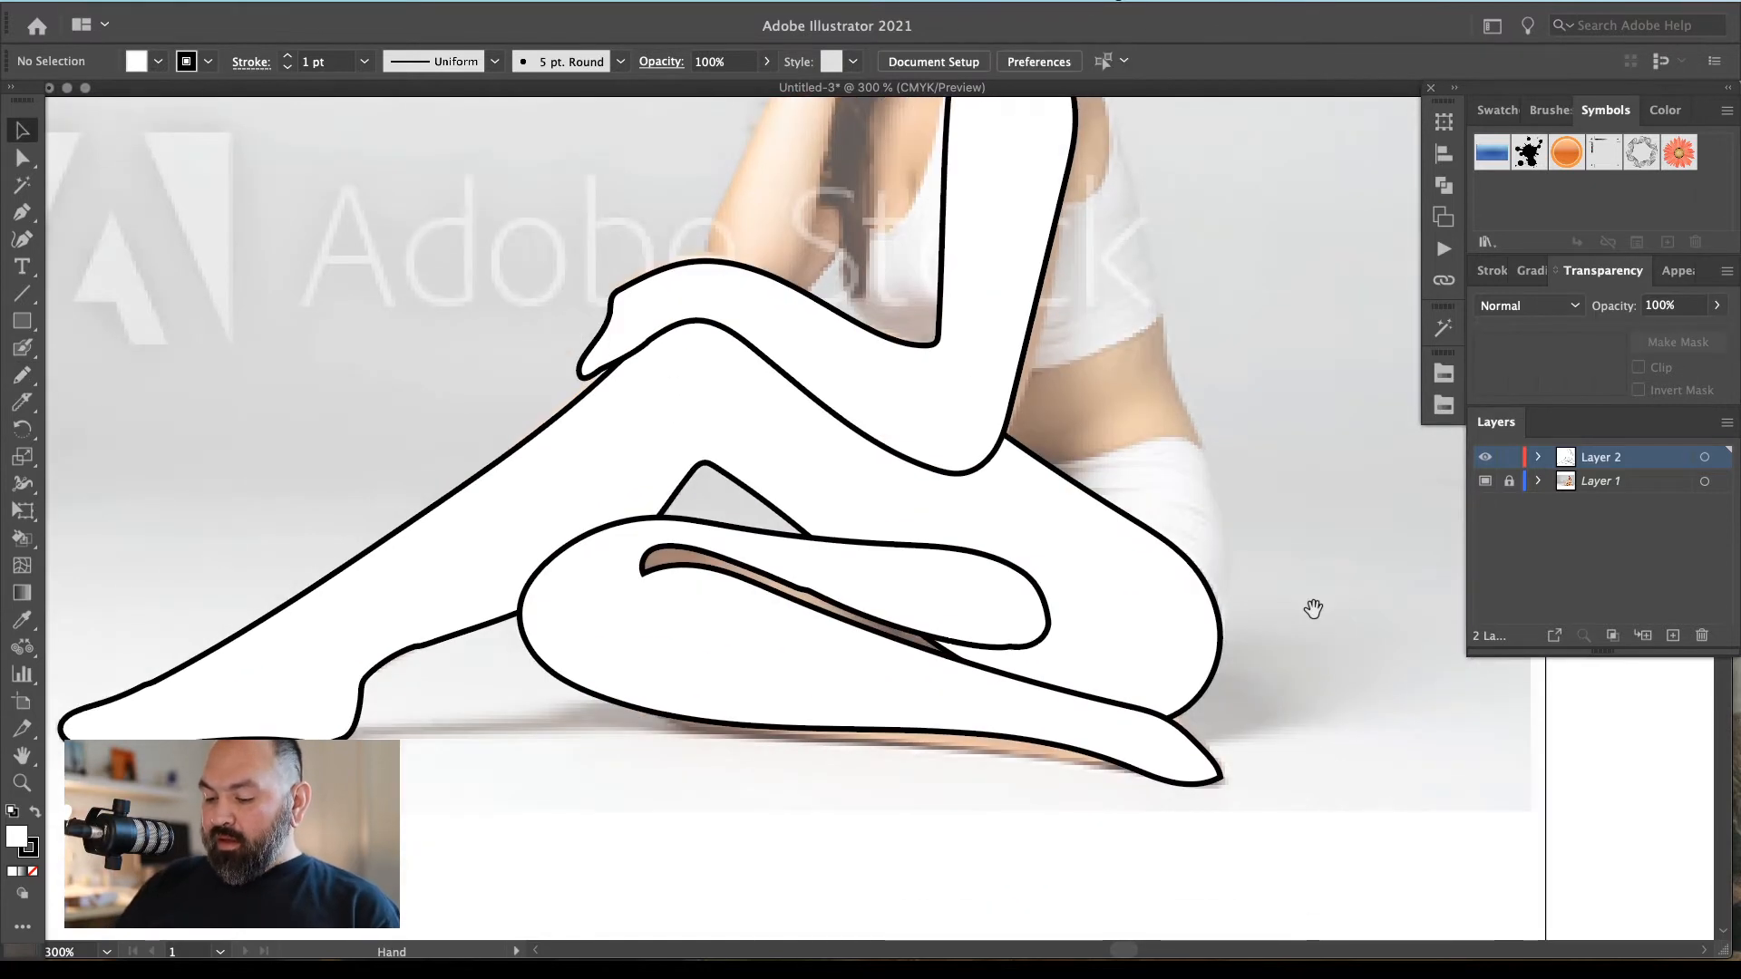
Round off the knee-side end of the folded leg's gap and place the folded leg behind the raised leg
{"action": "key", "text": "a"}
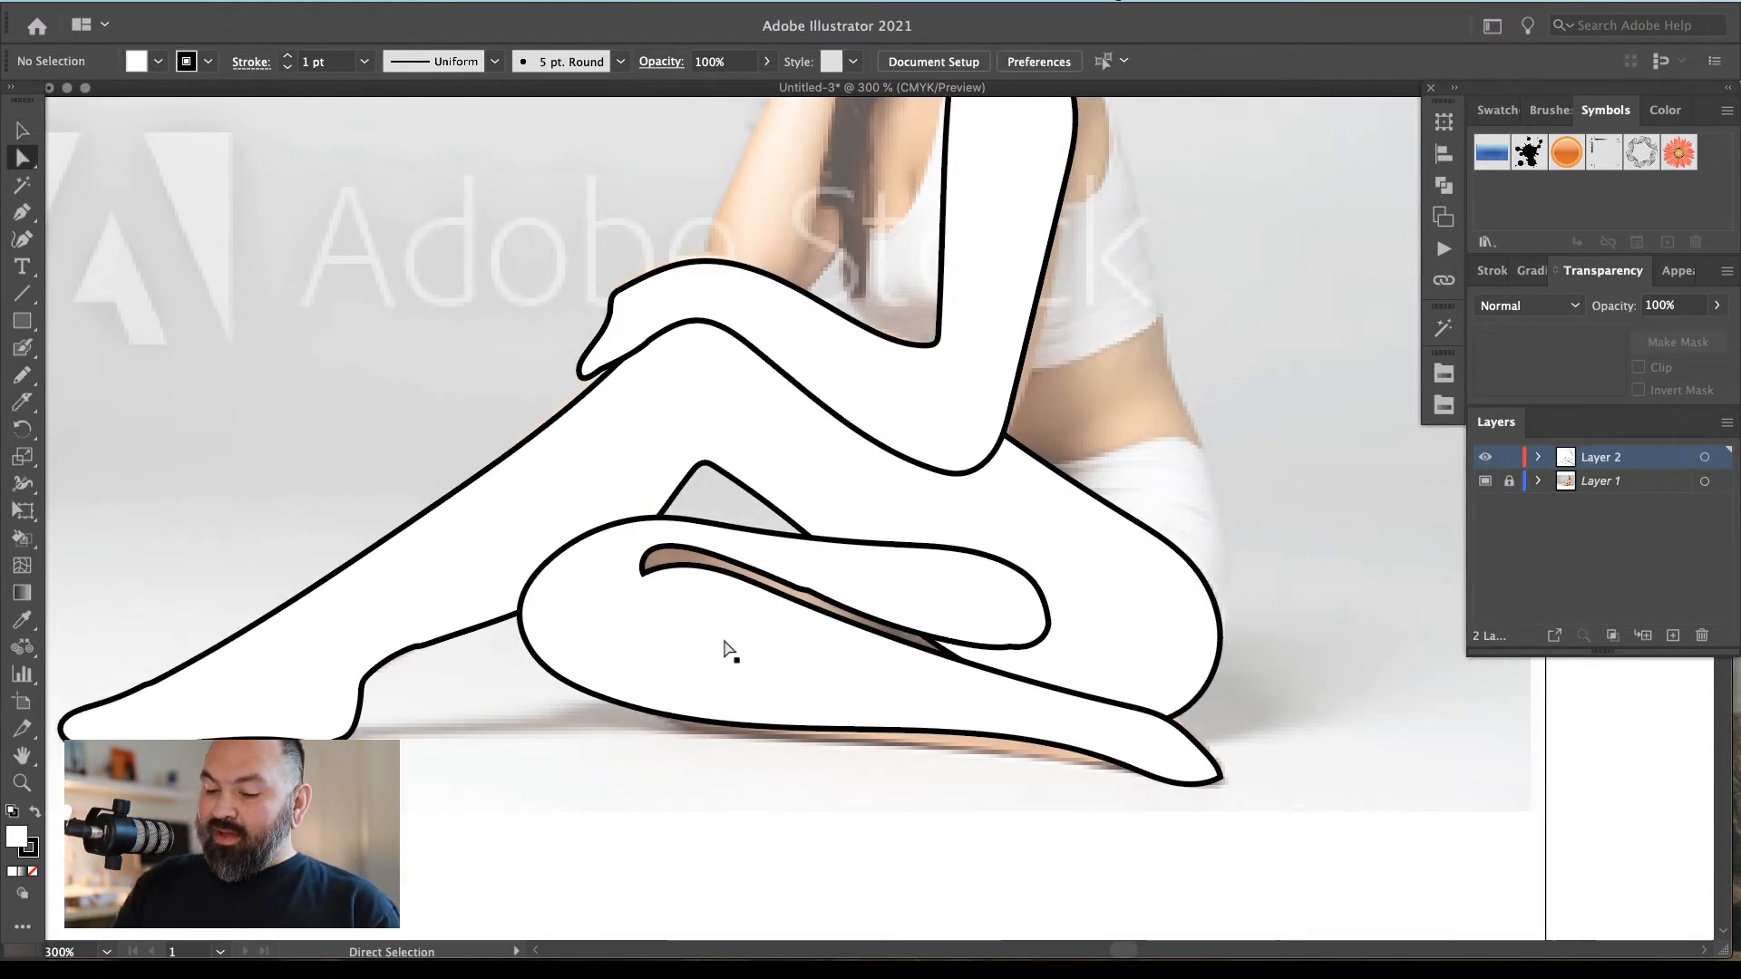
{"action": "left_click", "coordinate": [725, 643]}
{"action": "key", "text": "n"}
{"action": "left_click_drag", "start_coordinate": [645, 555], "coordinate": [676, 566]}
{"action": "key", "text": "super+shift+a"}
{"action": "left_click_drag", "start_coordinate": [1055, 619], "coordinate": [1011, 653]}
{"action": "key", "text": "v"}
{"action": "left_click", "coordinate": [926, 680]}
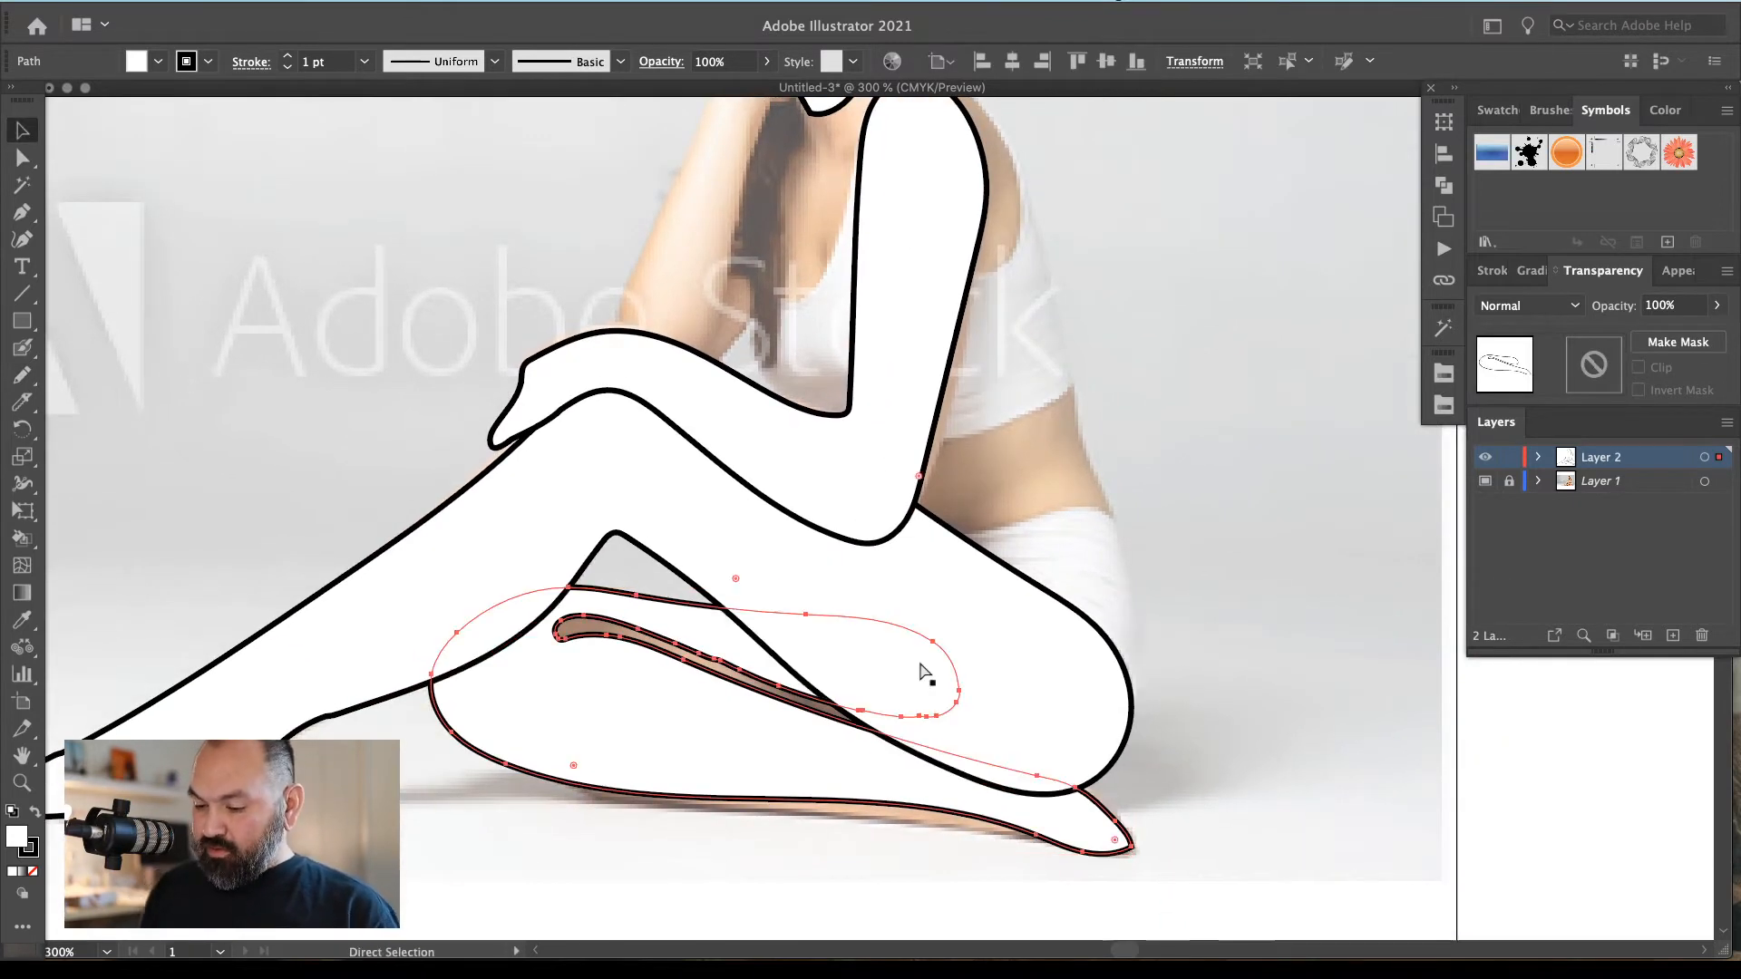
{"action": "key", "text": "super+shift+a"}
Trace the forearm supporting the chin as a closed pencil shape with the default white fill and black stroke
{"action": "scroll", "coordinate": [1049, 661], "scroll_direction": "up", "scroll_amount": 6}
{"action": "scroll", "coordinate": [1099, 658], "scroll_direction": "up", "scroll_amount": 2}
{"action": "key", "text": "n"}
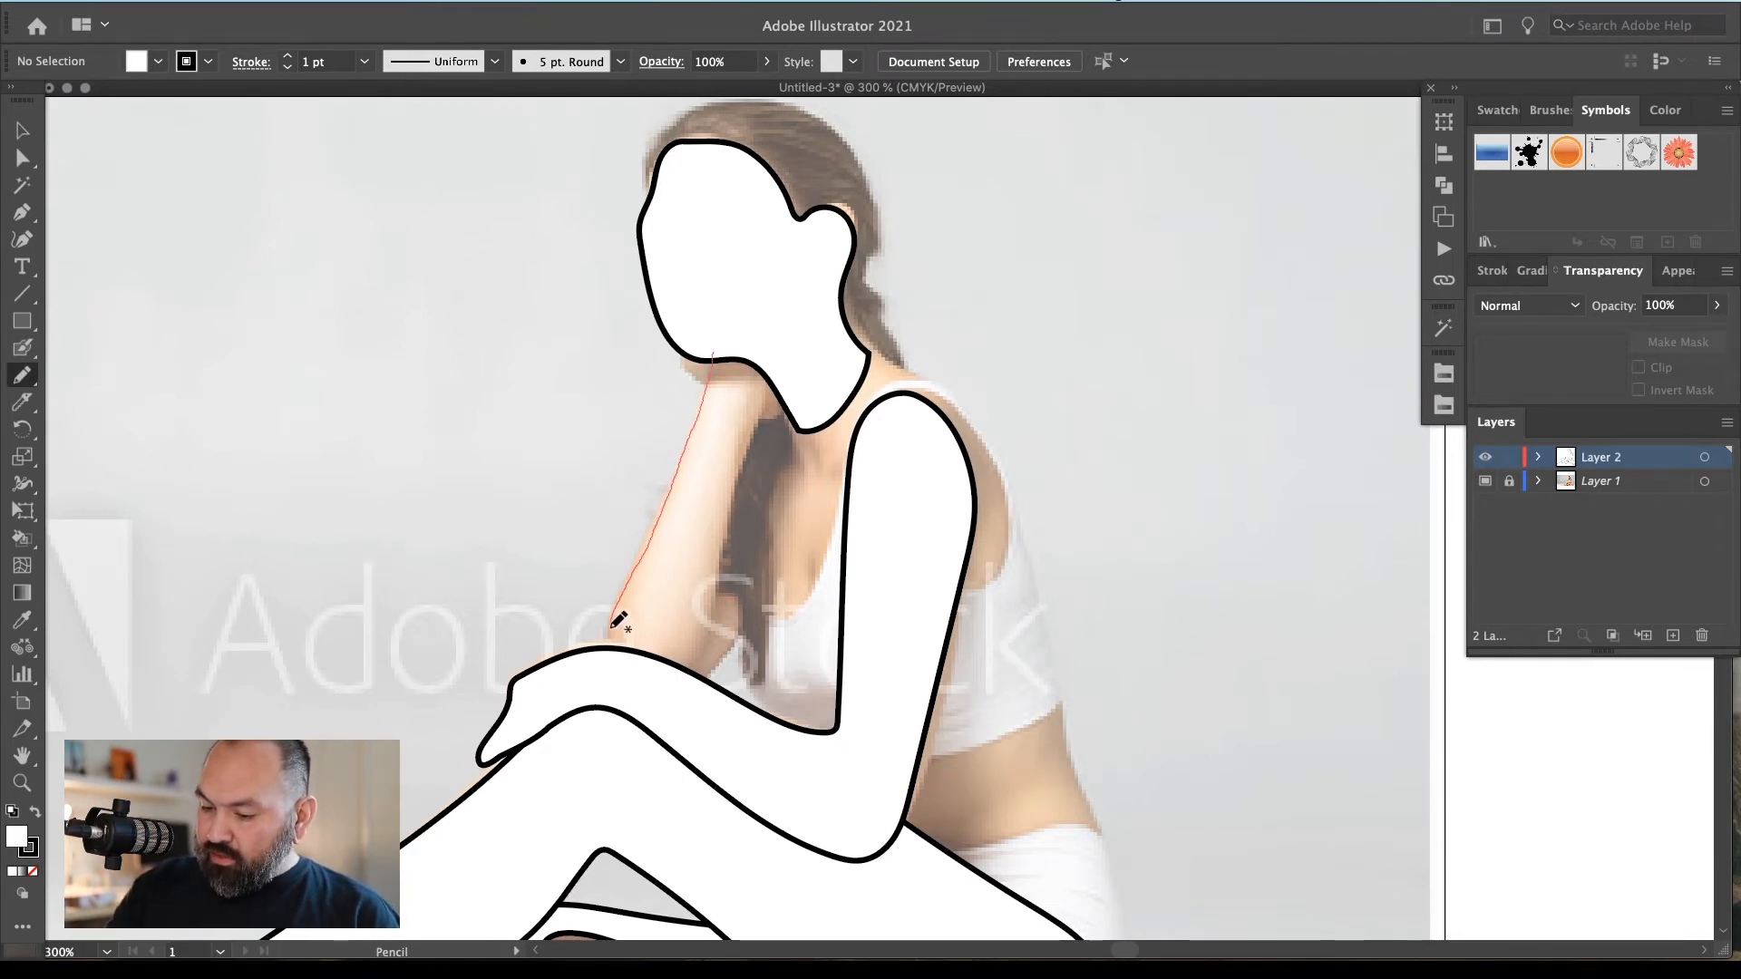
{"action": "mouse_move", "coordinate": [705, 671]}
{"action": "left_mouse_down"}
{"action": "mouse_move", "coordinate": [768, 372]}
{"action": "mouse_move", "coordinate": [721, 355]}
{"action": "left_mouse_up"}
{"action": "scroll", "coordinate": [1150, 388], "scroll_direction": "left", "scroll_amount": 5}
{"action": "scroll", "coordinate": [1149, 388], "scroll_direction": "down", "scroll_amount": 3}
{"action": "key", "text": "d"}
{"action": "left_click", "coordinate": [1026, 388], "text": "super"}
Send the supporting forearm backward so it sits behind the head and the hand resting on the knee
{"action": "key", "text": "v"}
{"action": "left_click", "coordinate": [906, 422]}
{"action": "key", "text": "super+["}
{"action": "key", "text": "super+["}
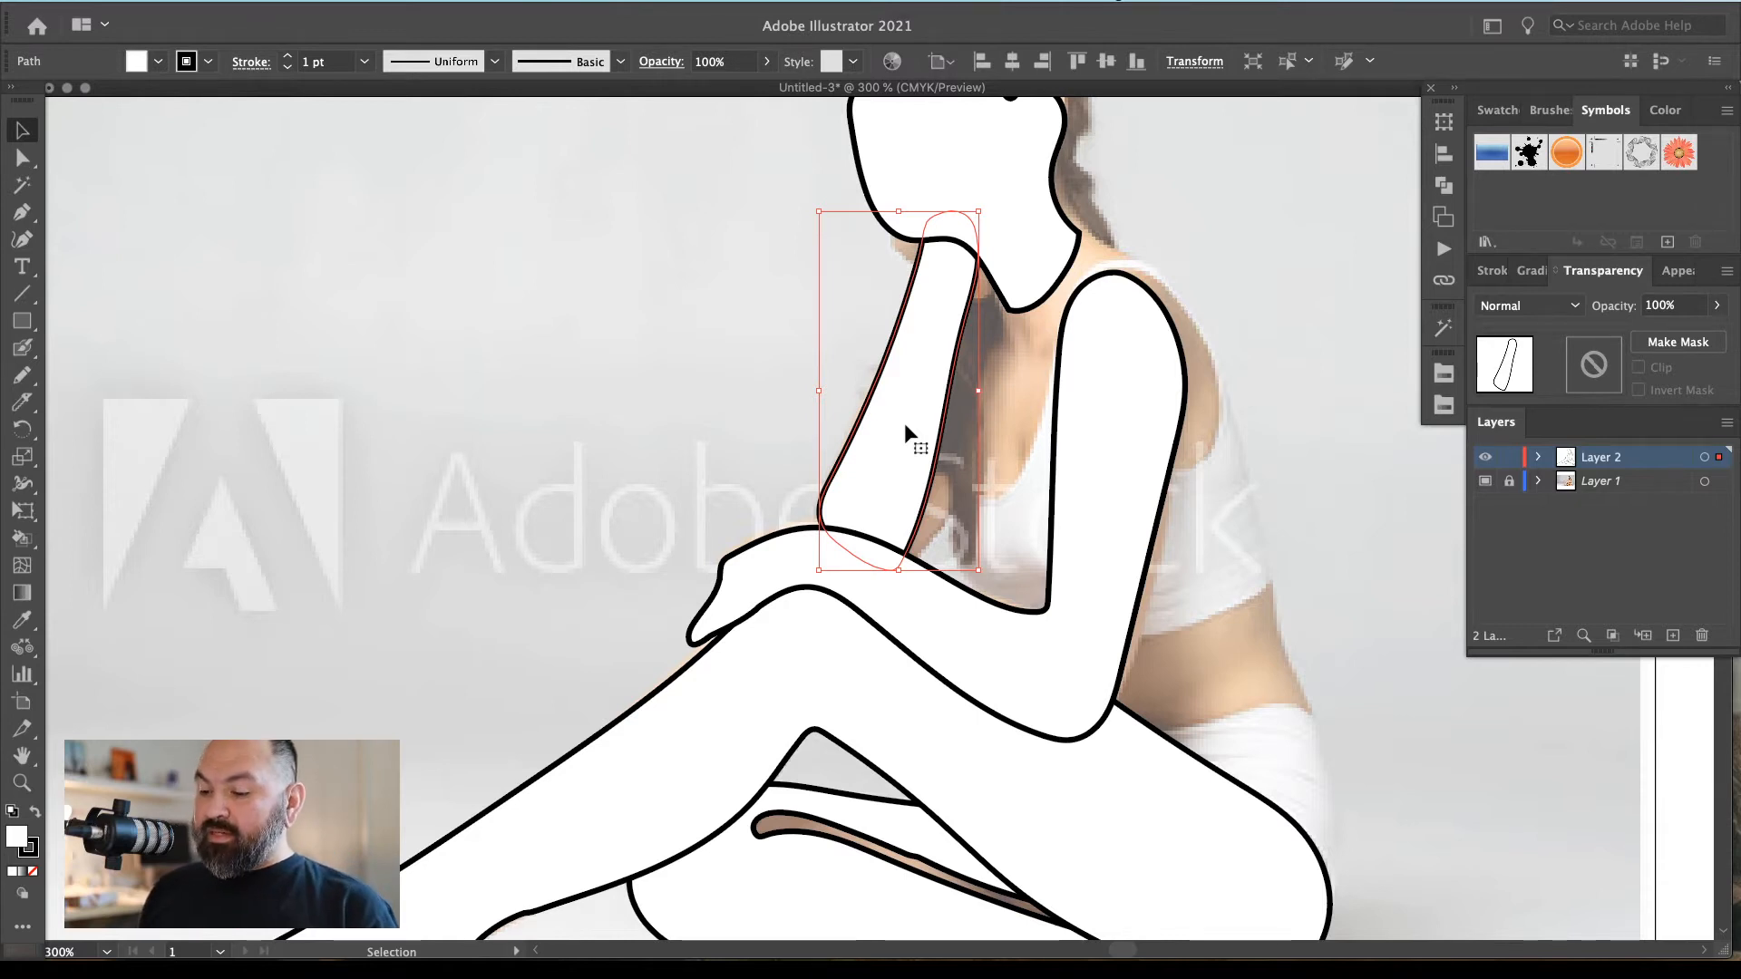
Trace the sports top as a closed pencil shape from the shoulder around the bust and back, with default fill and stroke
{"action": "scroll", "coordinate": [905, 423], "scroll_direction": "right", "scroll_amount": 3}
{"action": "scroll", "coordinate": [905, 422], "scroll_direction": "up", "scroll_amount": 1}
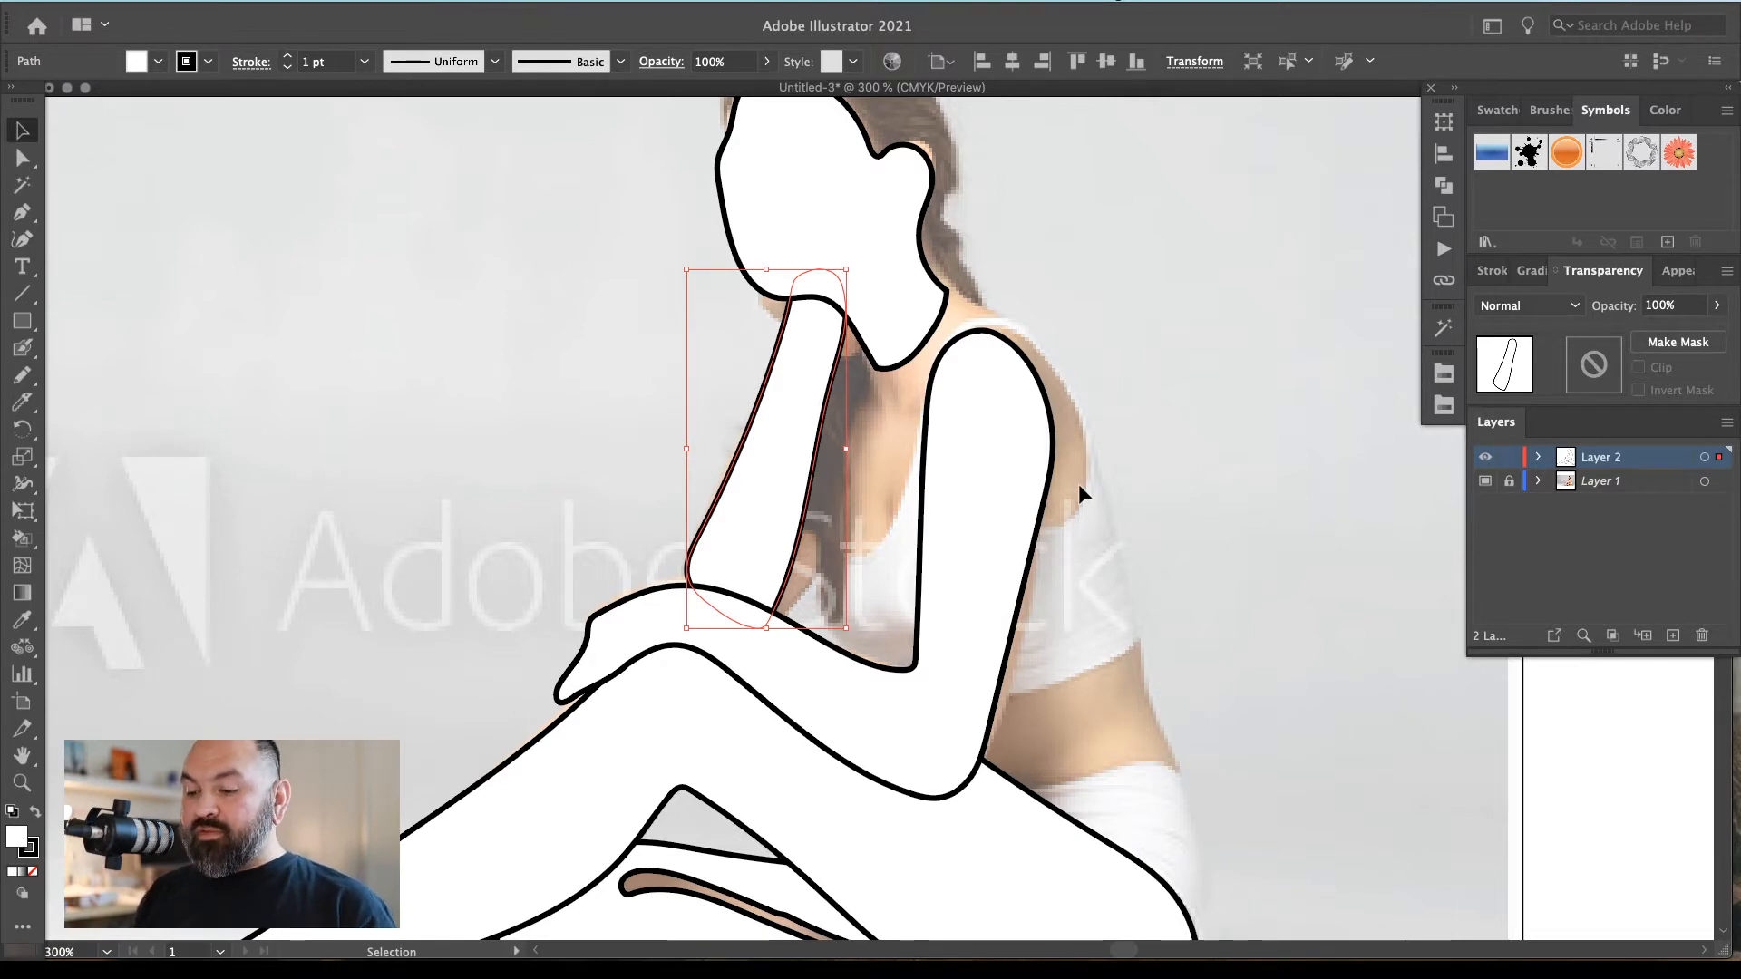
{"action": "scroll", "coordinate": [1115, 363], "scroll_direction": "down", "scroll_amount": 1}
{"action": "scroll", "coordinate": [1116, 362], "scroll_direction": "right", "scroll_amount": 1}
{"action": "key", "text": "n"}
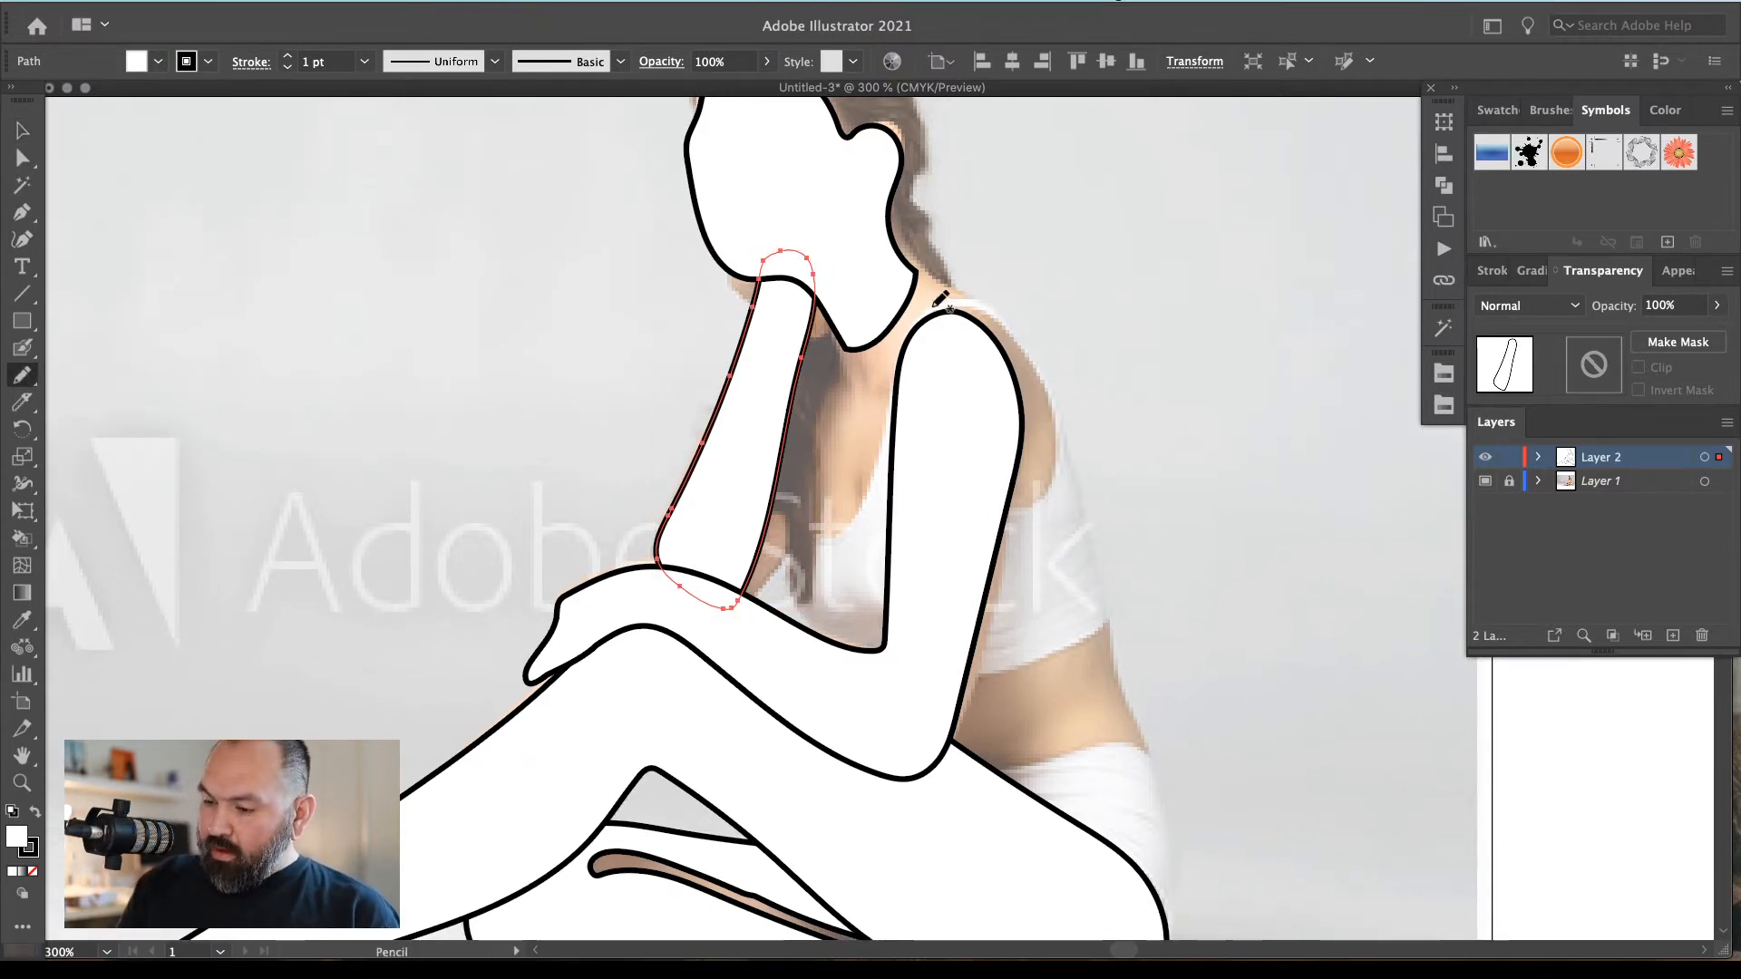
{"action": "mouse_move", "coordinate": [902, 323]}
{"action": "left_mouse_down"}
{"action": "mouse_move", "coordinate": [863, 488]}
{"action": "mouse_move", "coordinate": [799, 536]}
{"action": "left_mouse_up"}
{"action": "mouse_move", "coordinate": [791, 598]}
{"action": "left_mouse_down"}
{"action": "mouse_move", "coordinate": [838, 646]}
{"action": "mouse_move", "coordinate": [929, 669]}
{"action": "mouse_move", "coordinate": [1028, 663]}
{"action": "mouse_move", "coordinate": [1106, 624]}
{"action": "mouse_move", "coordinate": [1102, 595]}
{"action": "mouse_move", "coordinate": [1061, 561]}
{"action": "mouse_move", "coordinate": [988, 367]}
{"action": "mouse_move", "coordinate": [907, 323]}
{"action": "left_mouse_up"}
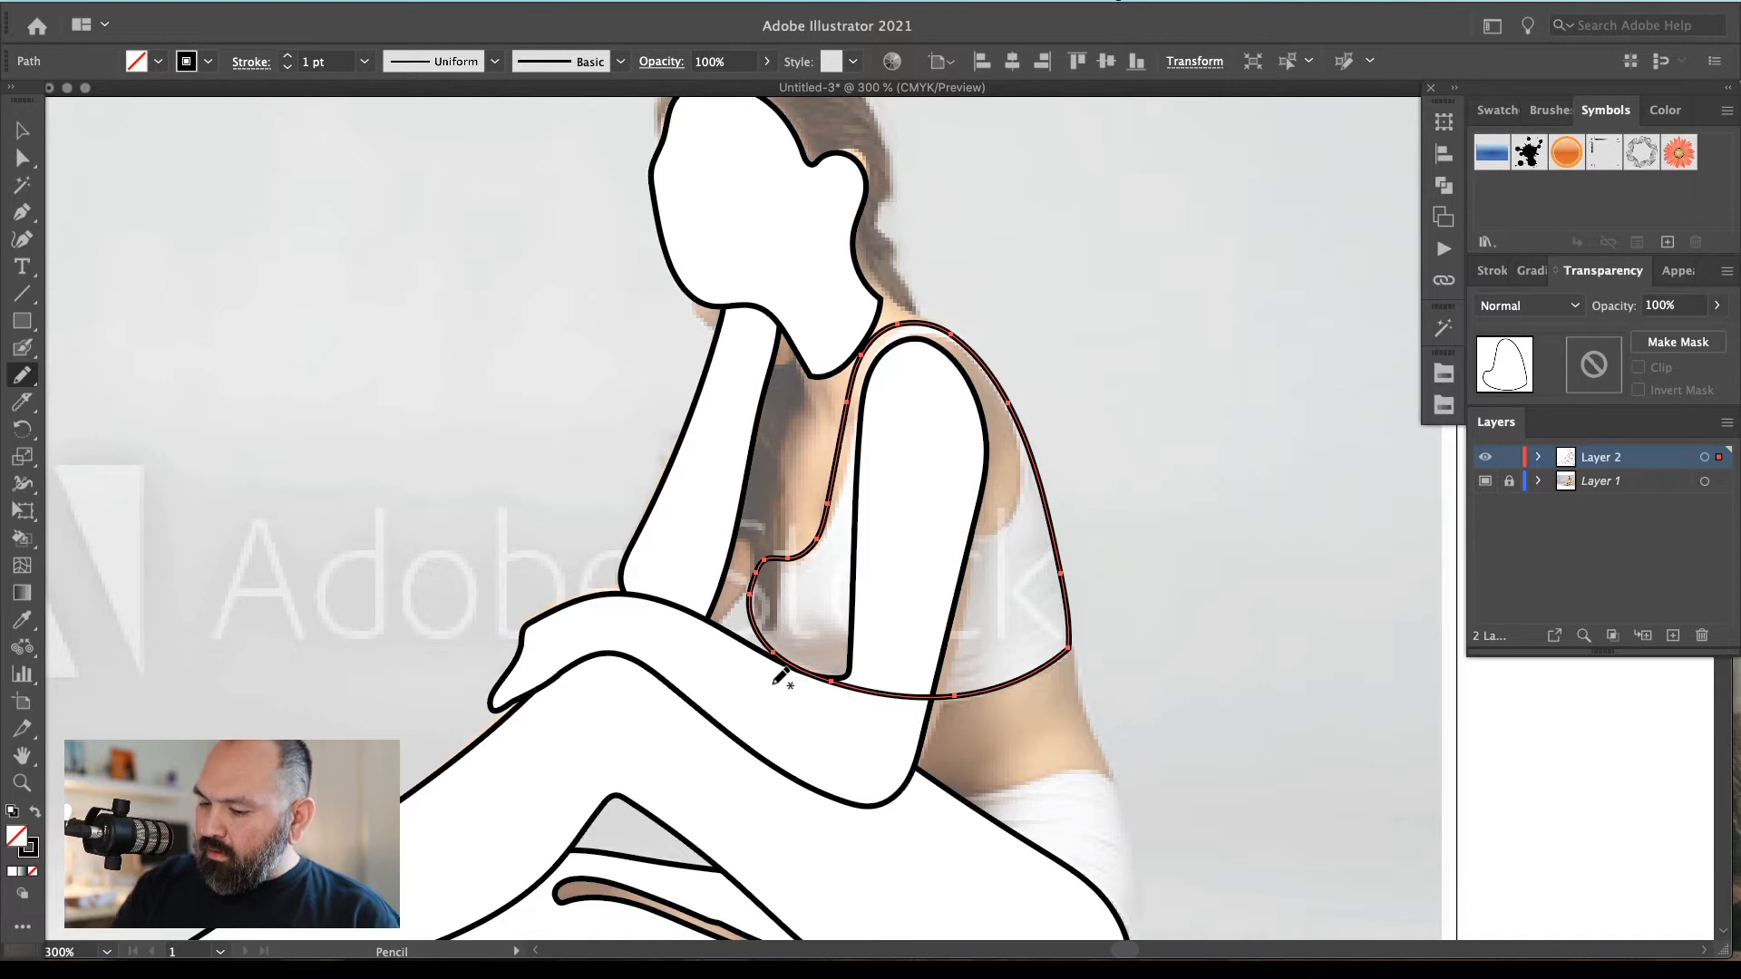
{"action": "key", "text": "d"}
{"action": "key", "text": "super+shift+a"}
Trace the lock of hair hanging below the neck as a closed shape and send it behind the forearm, head and top
{"action": "left_click_drag", "start_coordinate": [1039, 546], "coordinate": [995, 611]}
{"action": "mouse_move", "coordinate": [684, 552]}
{"action": "left_mouse_down"}
{"action": "mouse_move", "coordinate": [718, 633]}
{"action": "mouse_move", "coordinate": [739, 586]}
{"action": "left_mouse_up"}
{"action": "mouse_move", "coordinate": [765, 474]}
{"action": "left_mouse_down"}
{"action": "mouse_move", "coordinate": [749, 379]}
{"action": "mouse_move", "coordinate": [683, 585]}
{"action": "left_mouse_up"}
{"action": "key", "text": "super+["}
{"action": "key", "text": "super+["}
{"action": "key", "text": "super+["}
{"action": "left_click_drag", "start_coordinate": [680, 581], "coordinate": [664, 707]}
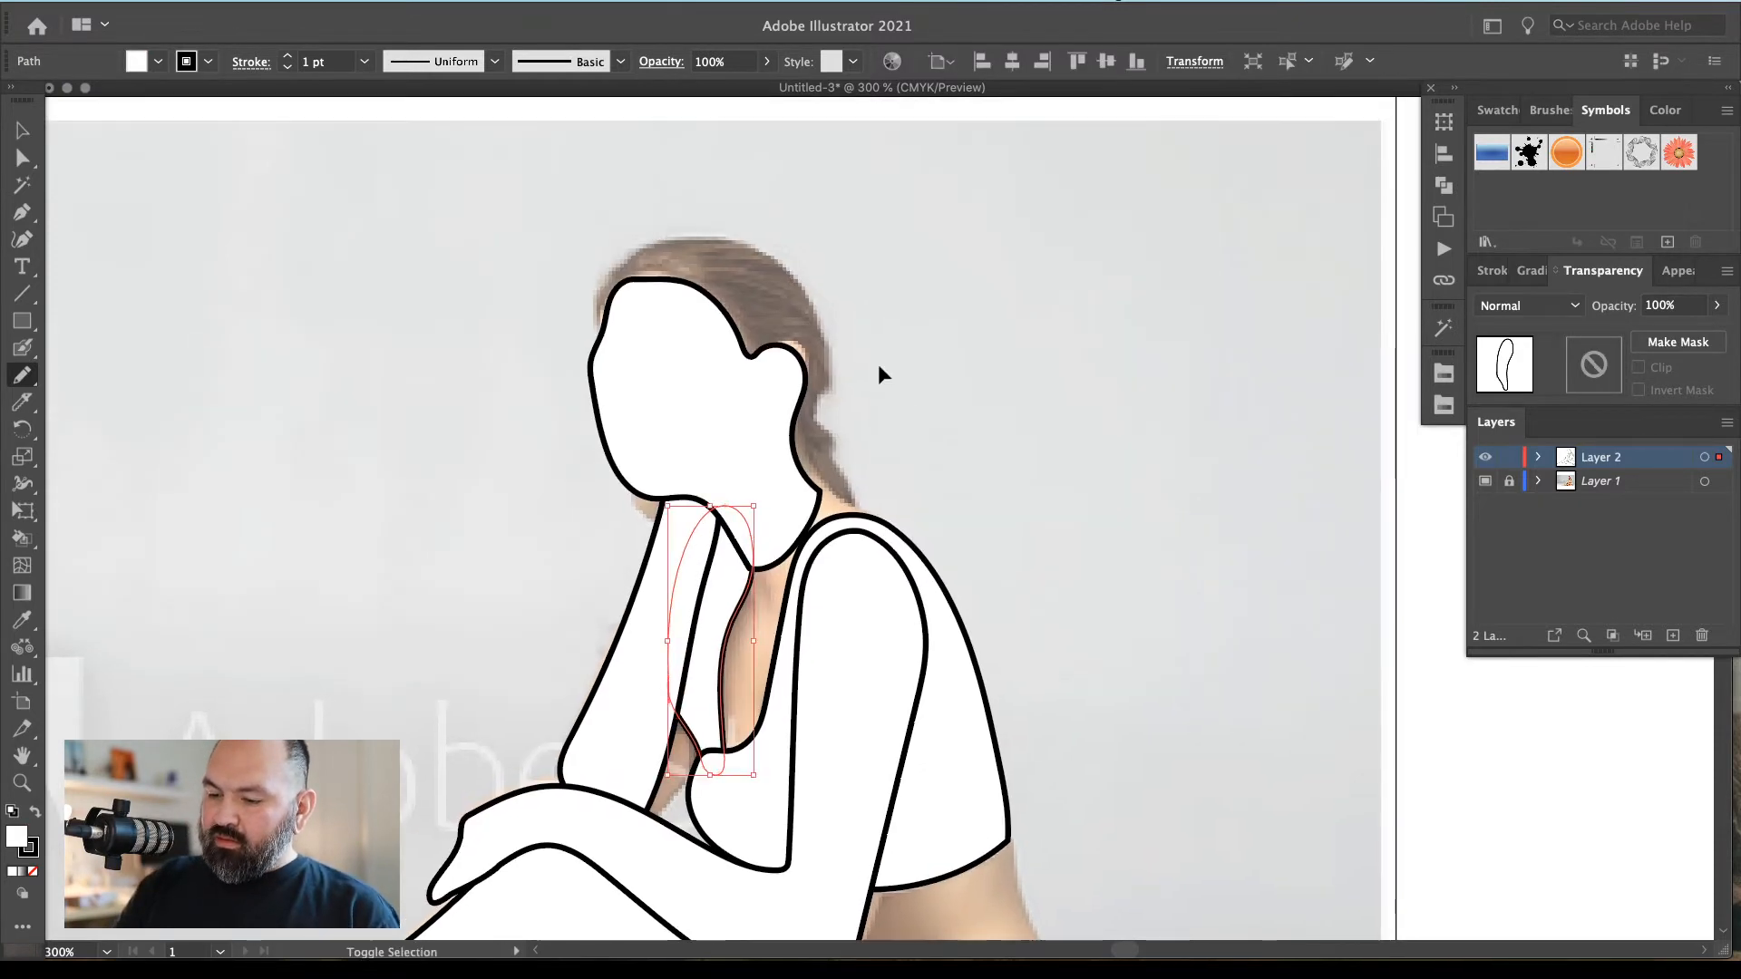
{"action": "left_click", "coordinate": [895, 409], "text": "super"}
Trace the main hair as a closed shape over the head to the shoulder, layered above the face but behind the top
{"action": "mouse_move", "coordinate": [601, 365]}
{"action": "left_mouse_down"}
{"action": "mouse_move", "coordinate": [589, 316]}
{"action": "mouse_move", "coordinate": [612, 259]}
{"action": "mouse_move", "coordinate": [720, 218]}
{"action": "mouse_move", "coordinate": [806, 282]}
{"action": "mouse_move", "coordinate": [834, 429]}
{"action": "mouse_move", "coordinate": [895, 514]}
{"action": "left_mouse_up"}
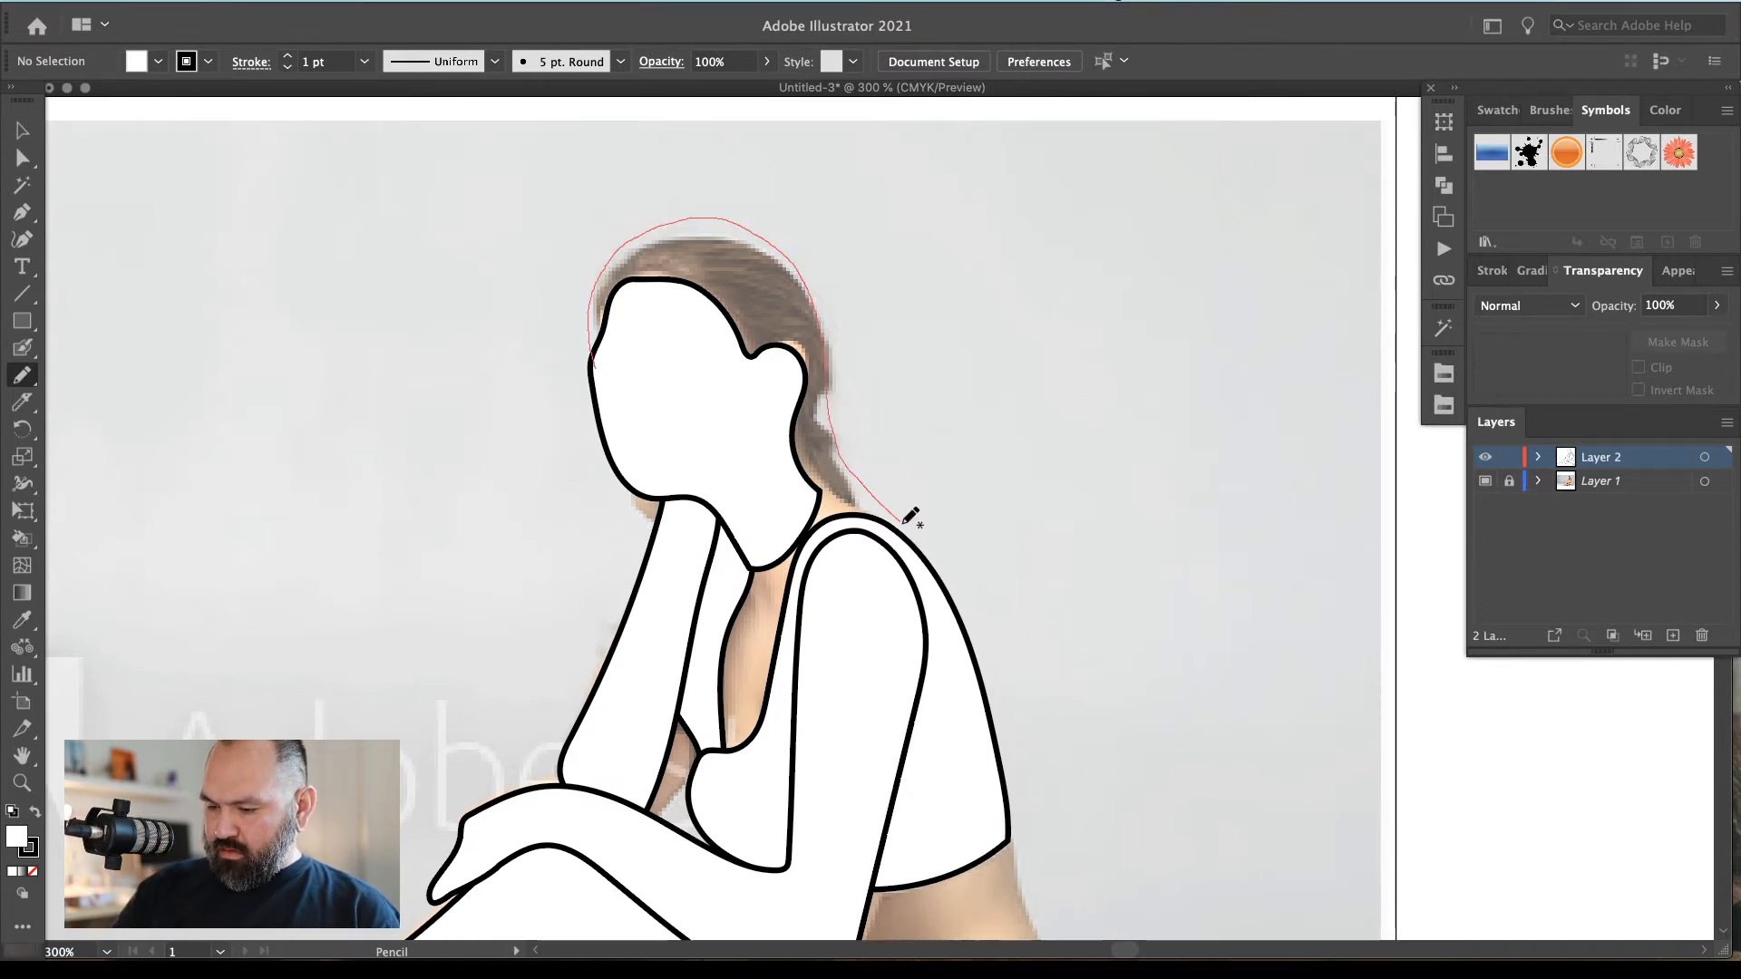
{"action": "left_click_drag", "start_coordinate": [914, 632], "coordinate": [853, 646]}
{"action": "left_click_drag", "start_coordinate": [819, 565], "coordinate": [600, 372]}
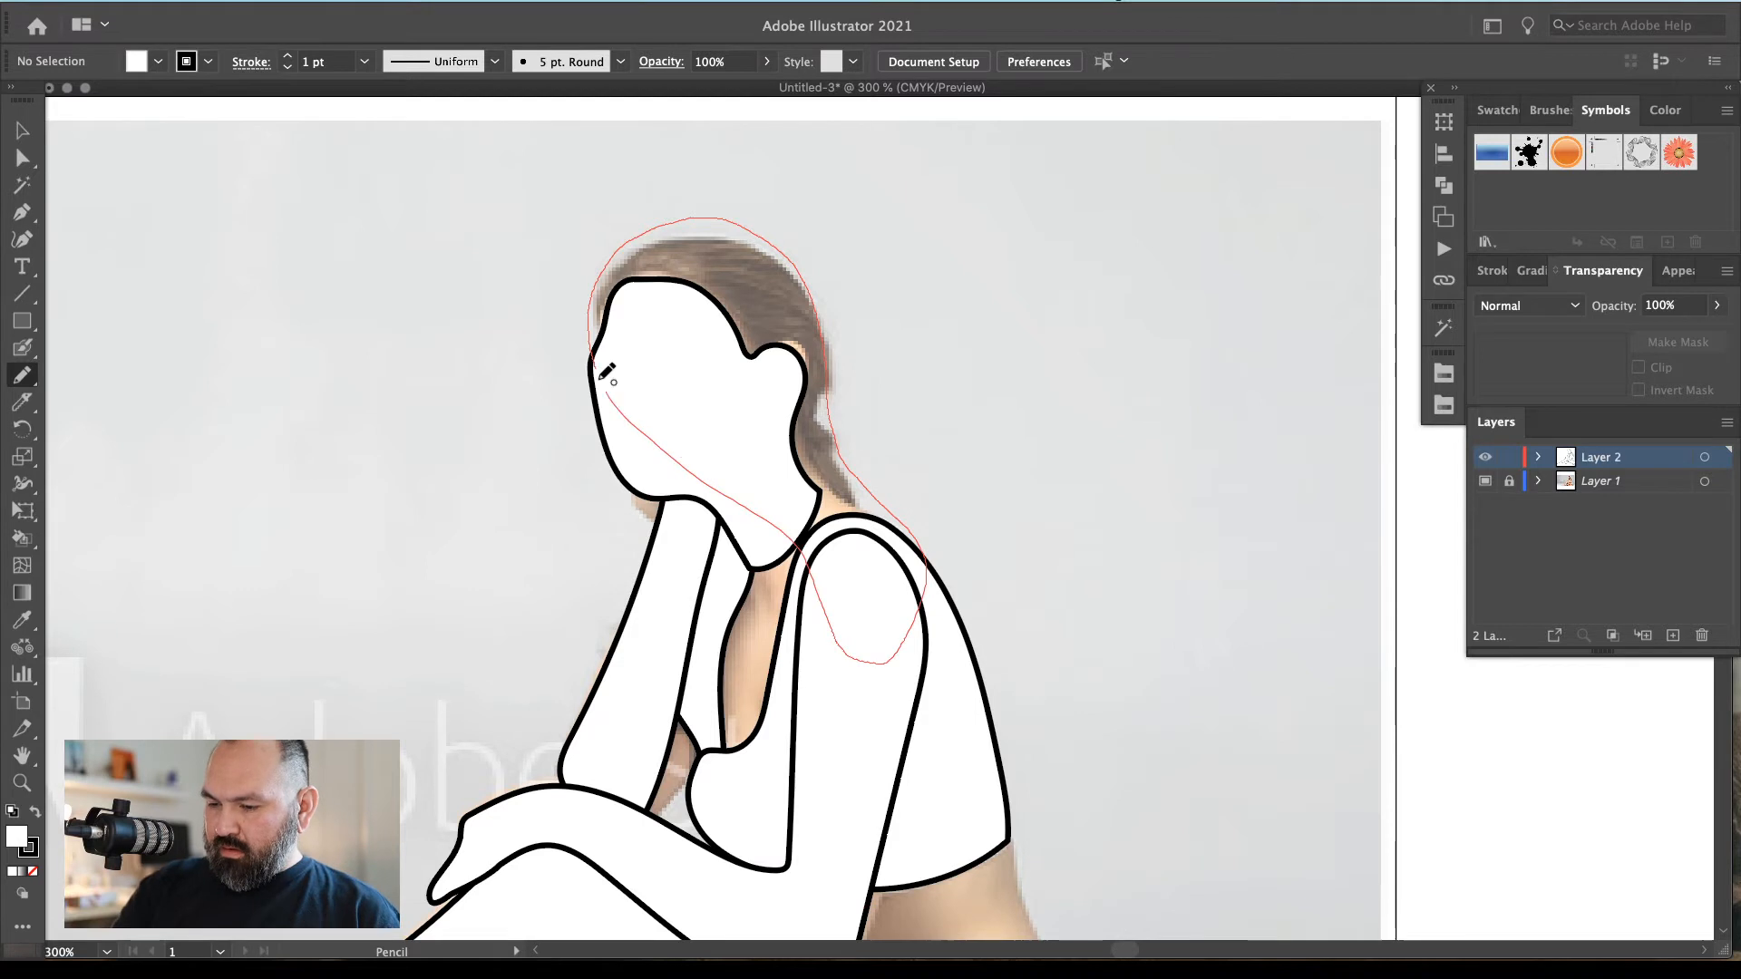
{"action": "key", "text": "super+["}
{"action": "key", "text": "super+]"}
{"action": "key", "text": "v"}
{"action": "key", "text": "super+shift+a"}
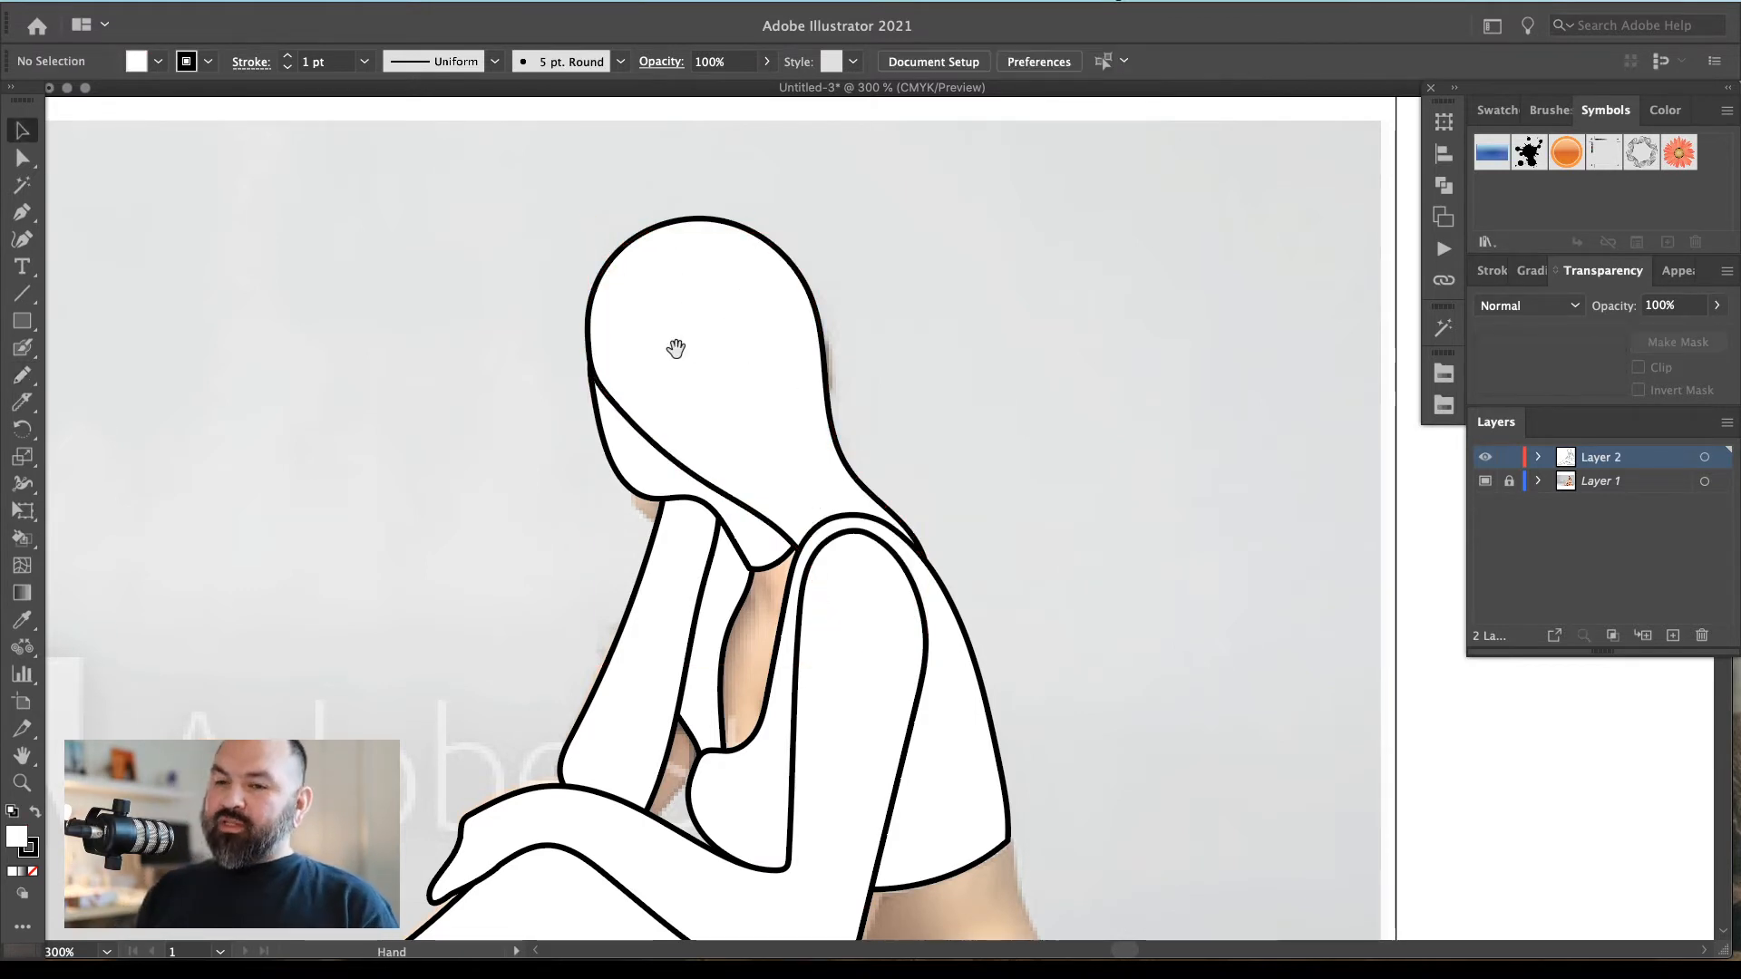
Trace the small visible part of the far arm between forearm and bust, give it default colors and send it behind them
{"action": "scroll", "coordinate": [1019, 459], "scroll_direction": "down", "scroll_amount": 3}
{"action": "scroll", "coordinate": [1018, 458], "scroll_direction": "down", "scroll_amount": 2}
{"action": "key", "text": "n"}
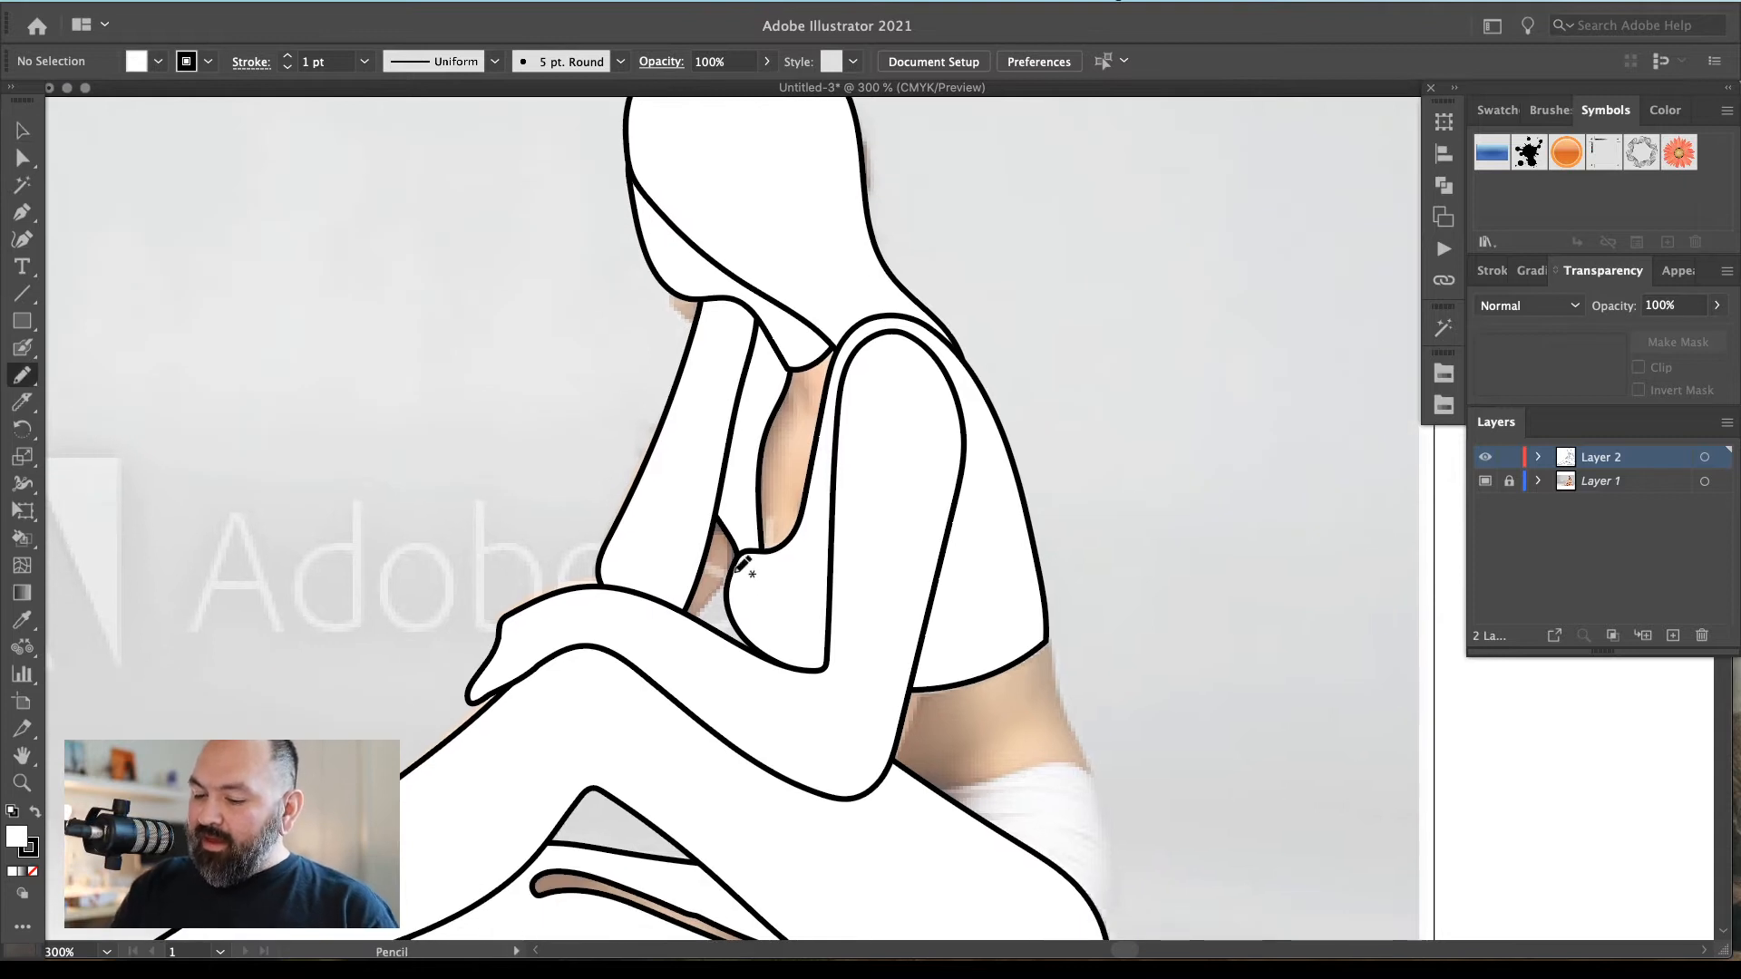
{"action": "mouse_move", "coordinate": [714, 522]}
{"action": "left_mouse_down"}
{"action": "mouse_move", "coordinate": [734, 497]}
{"action": "mouse_move", "coordinate": [676, 607]}
{"action": "mouse_move", "coordinate": [739, 571]}
{"action": "mouse_move", "coordinate": [746, 530]}
{"action": "left_mouse_up"}
{"action": "key", "text": "d"}
{"action": "key", "text": "v"}
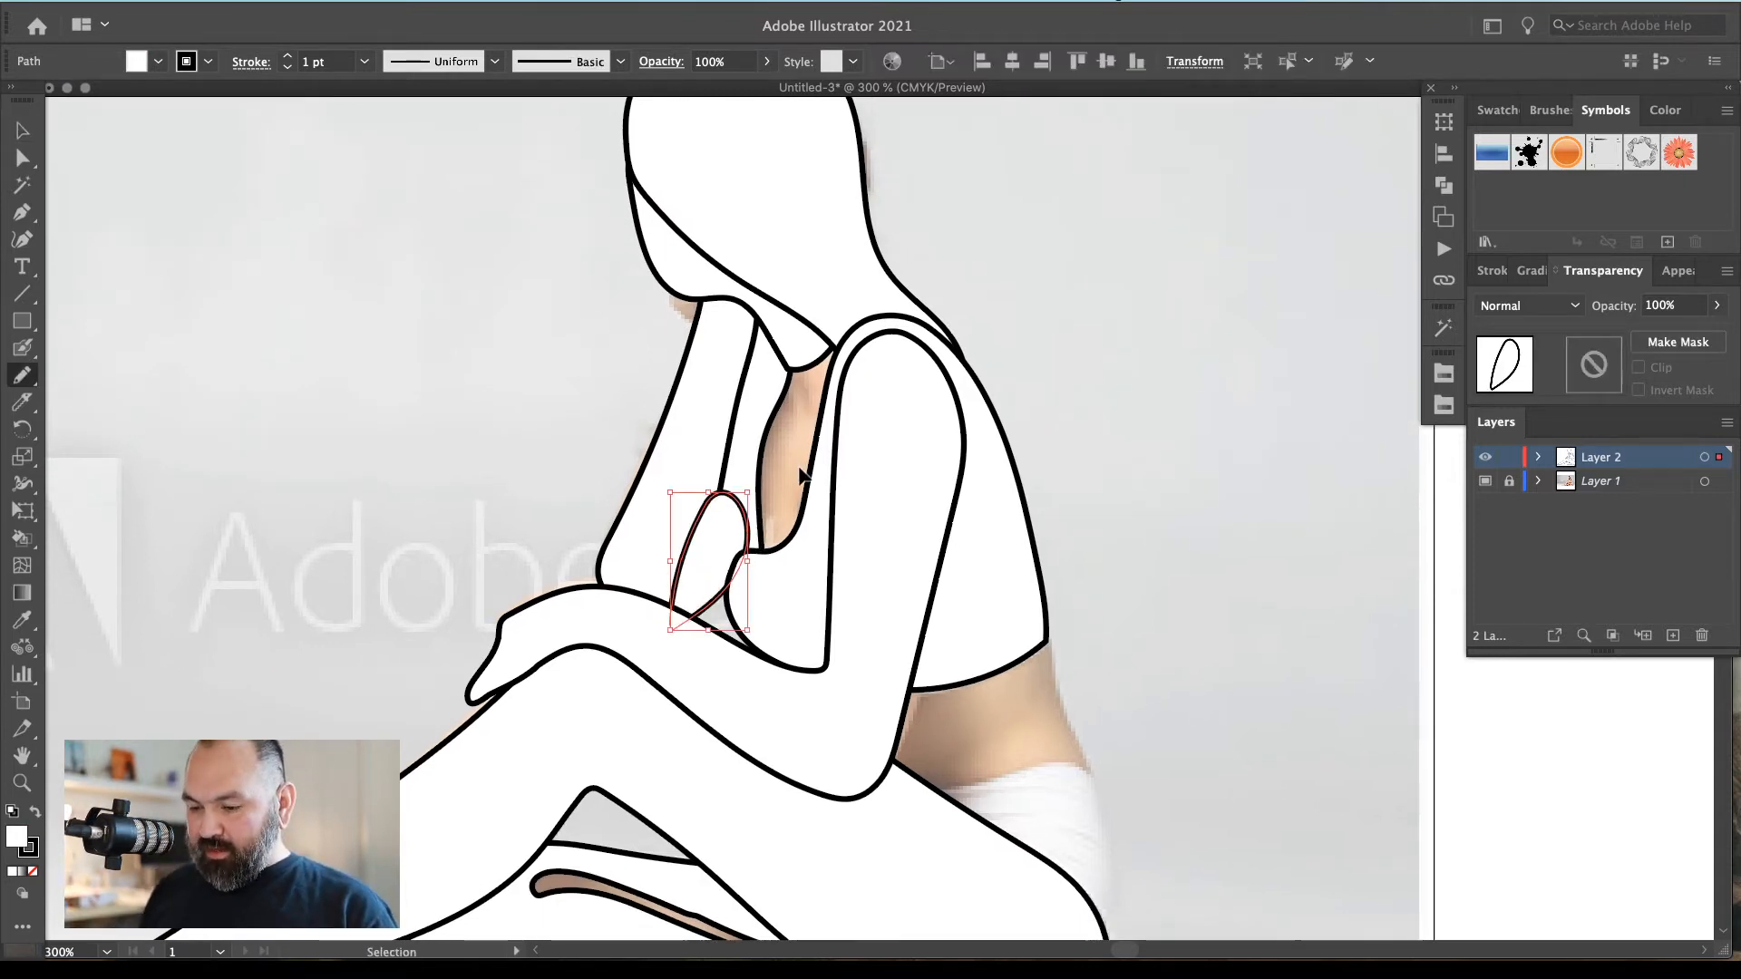
{"action": "left_click", "coordinate": [799, 467]}
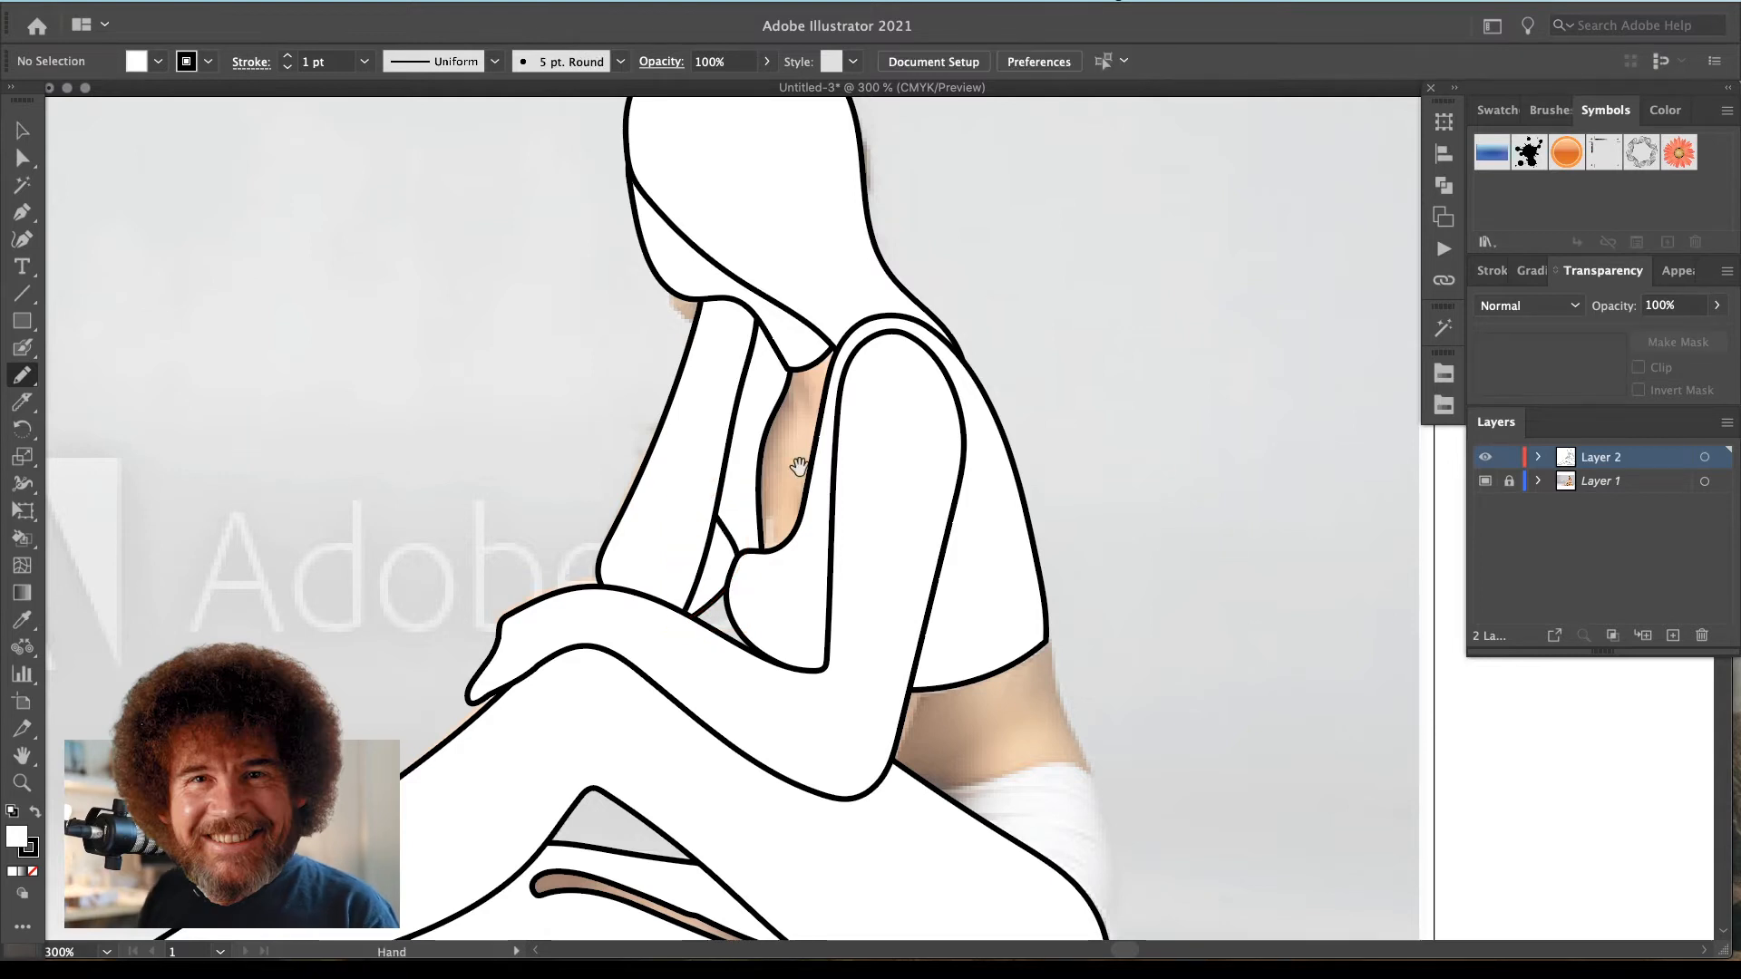
Trace the waist and hip as a closed shape with default fill and stroke, and send it behind the top, arm and leg
{"action": "left_click_drag", "start_coordinate": [799, 467], "coordinate": [779, 297]}
{"action": "left_click_drag", "start_coordinate": [1042, 569], "coordinate": [960, 395]}
{"action": "mouse_move", "coordinate": [935, 275]}
{"action": "left_mouse_down"}
{"action": "mouse_move", "coordinate": [848, 347]}
{"action": "mouse_move", "coordinate": [811, 327]}
{"action": "mouse_move", "coordinate": [882, 522]}
{"action": "left_mouse_up"}
{"action": "mouse_move", "coordinate": [888, 610]}
{"action": "left_mouse_down"}
{"action": "mouse_move", "coordinate": [821, 708]}
{"action": "mouse_move", "coordinate": [638, 358]}
{"action": "mouse_move", "coordinate": [745, 295]}
{"action": "left_mouse_up"}
{"action": "key", "text": "v"}
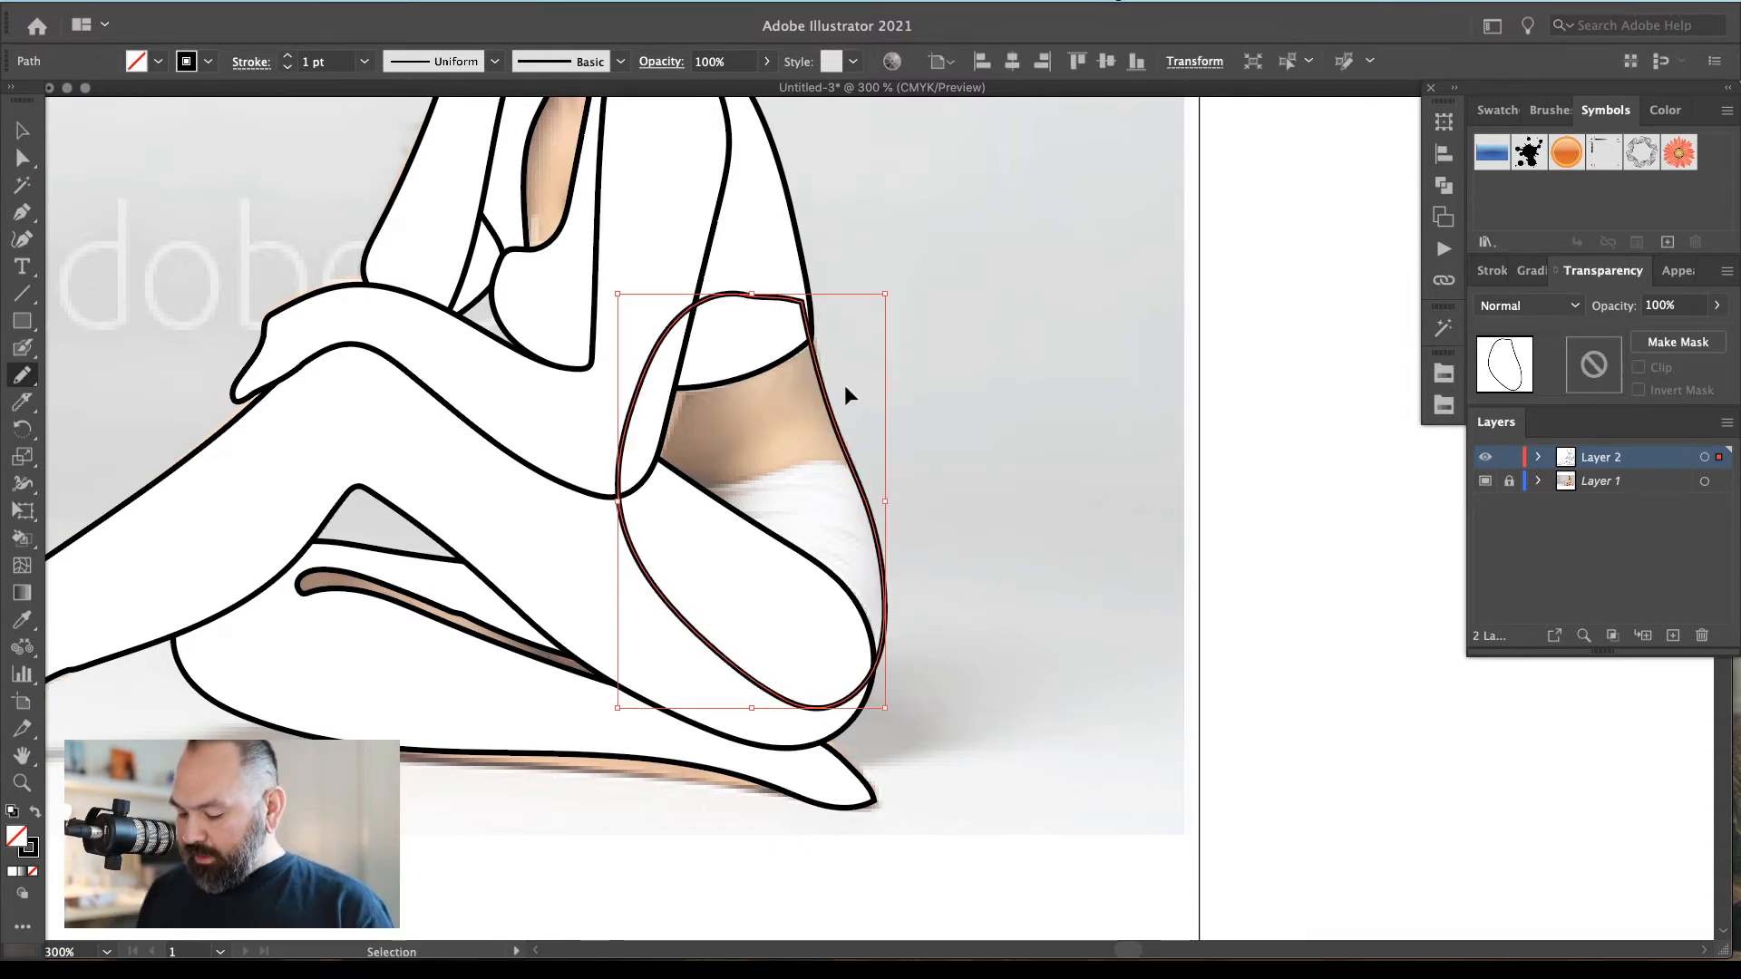
{"action": "key", "text": "d"}
{"action": "key", "text": "super+["}
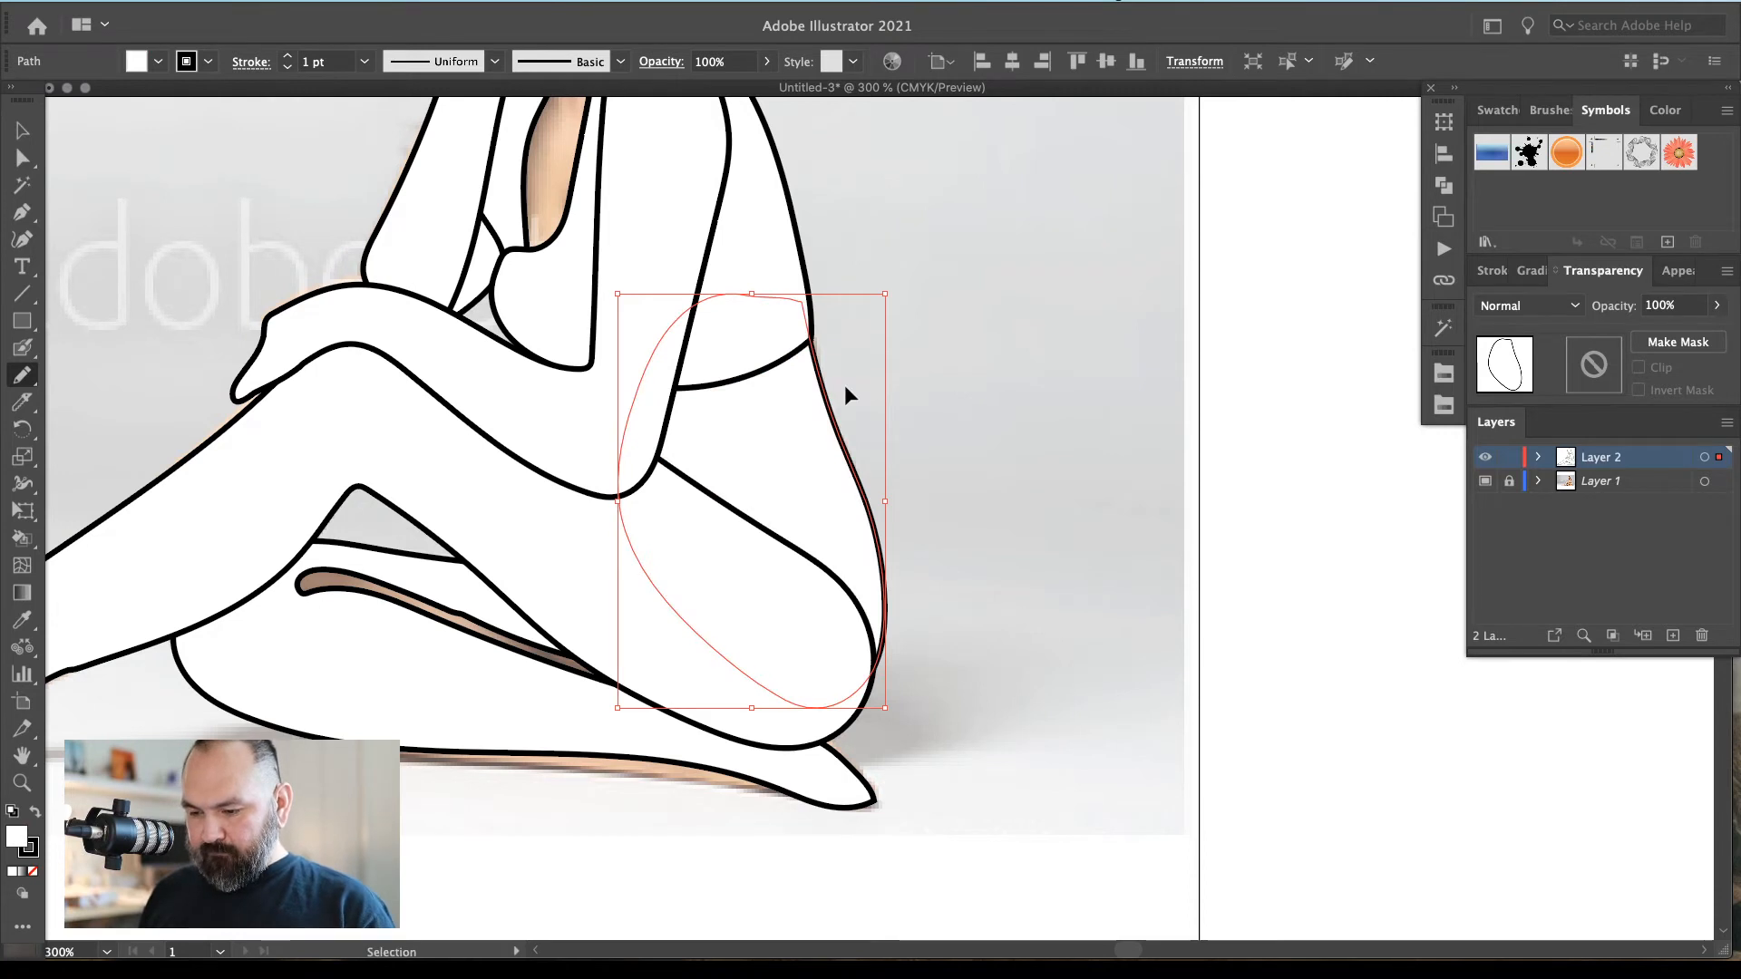
{"action": "key", "text": "super+shift+a"}
{"action": "key", "text": "v"}
Trace the chest below the neck as a closed shape, match the arm's appearance, and send it behind the surrounding shapes
{"action": "key", "text": "super+minus"}
{"action": "key", "text": "super+minus"}
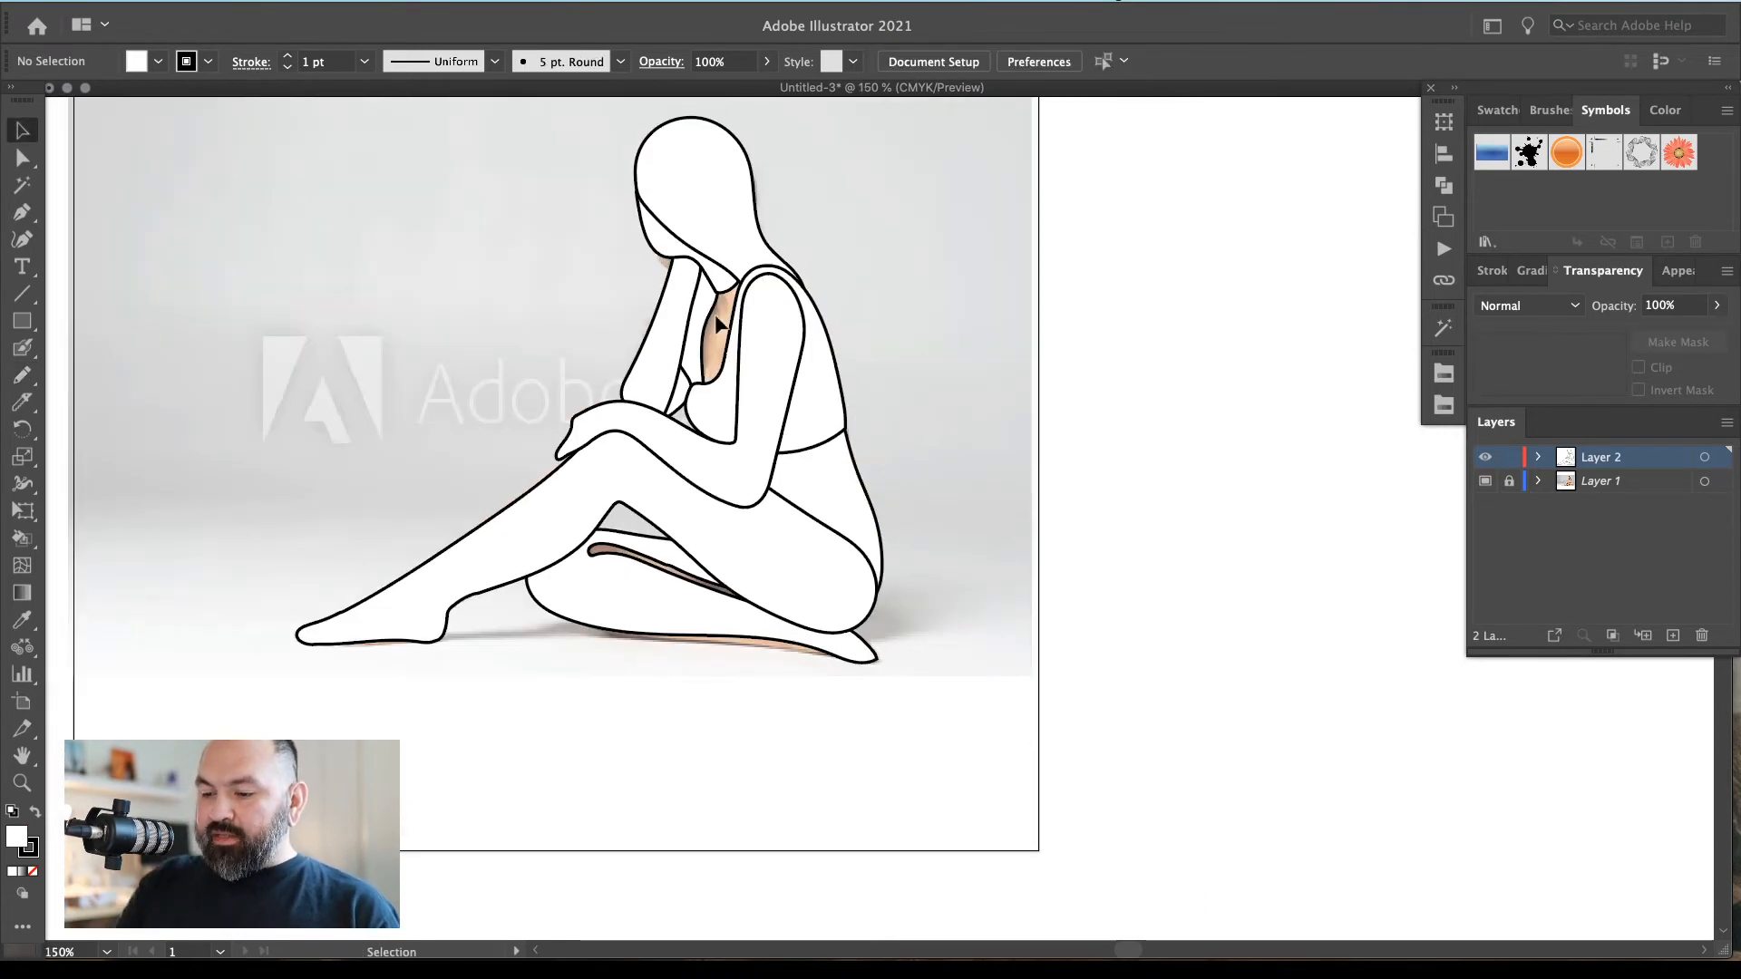
{"action": "key", "text": "super+space"}
{"action": "left_click_drag", "start_coordinate": [644, 376], "coordinate": [873, 482]}
{"action": "key", "text": "n"}
{"action": "mouse_move", "coordinate": [1040, 281]}
{"action": "left_mouse_down"}
{"action": "mouse_move", "coordinate": [925, 300]}
{"action": "mouse_move", "coordinate": [1042, 389]}
{"action": "mouse_move", "coordinate": [1034, 272]}
{"action": "left_mouse_up"}
{"action": "key", "text": "i"}
{"action": "left_click", "coordinate": [1104, 502]}
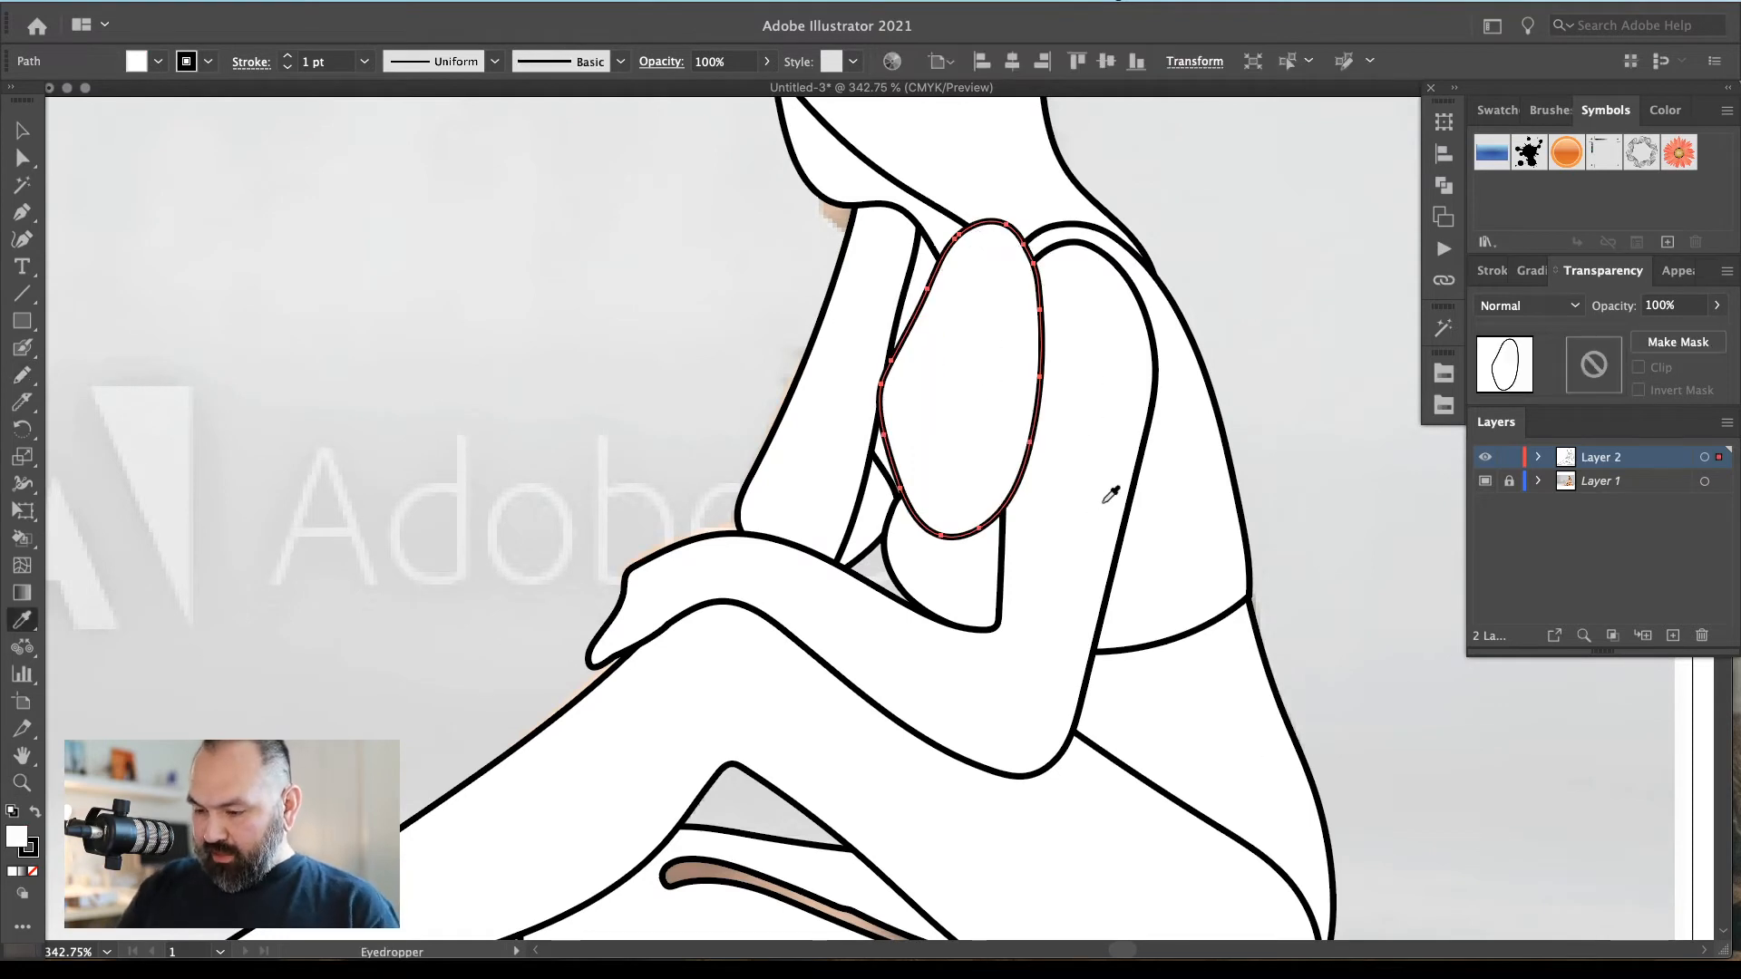
{"action": "key", "text": "super+["}
{"action": "key", "text": "v"}
{"action": "key", "text": "super+shift+a"}
Hide Layer 1 containing the reference photo
{"action": "key", "text": "super+minus"}
{"action": "key", "text": "super+minus"}
{"action": "key", "text": "super+minus"}
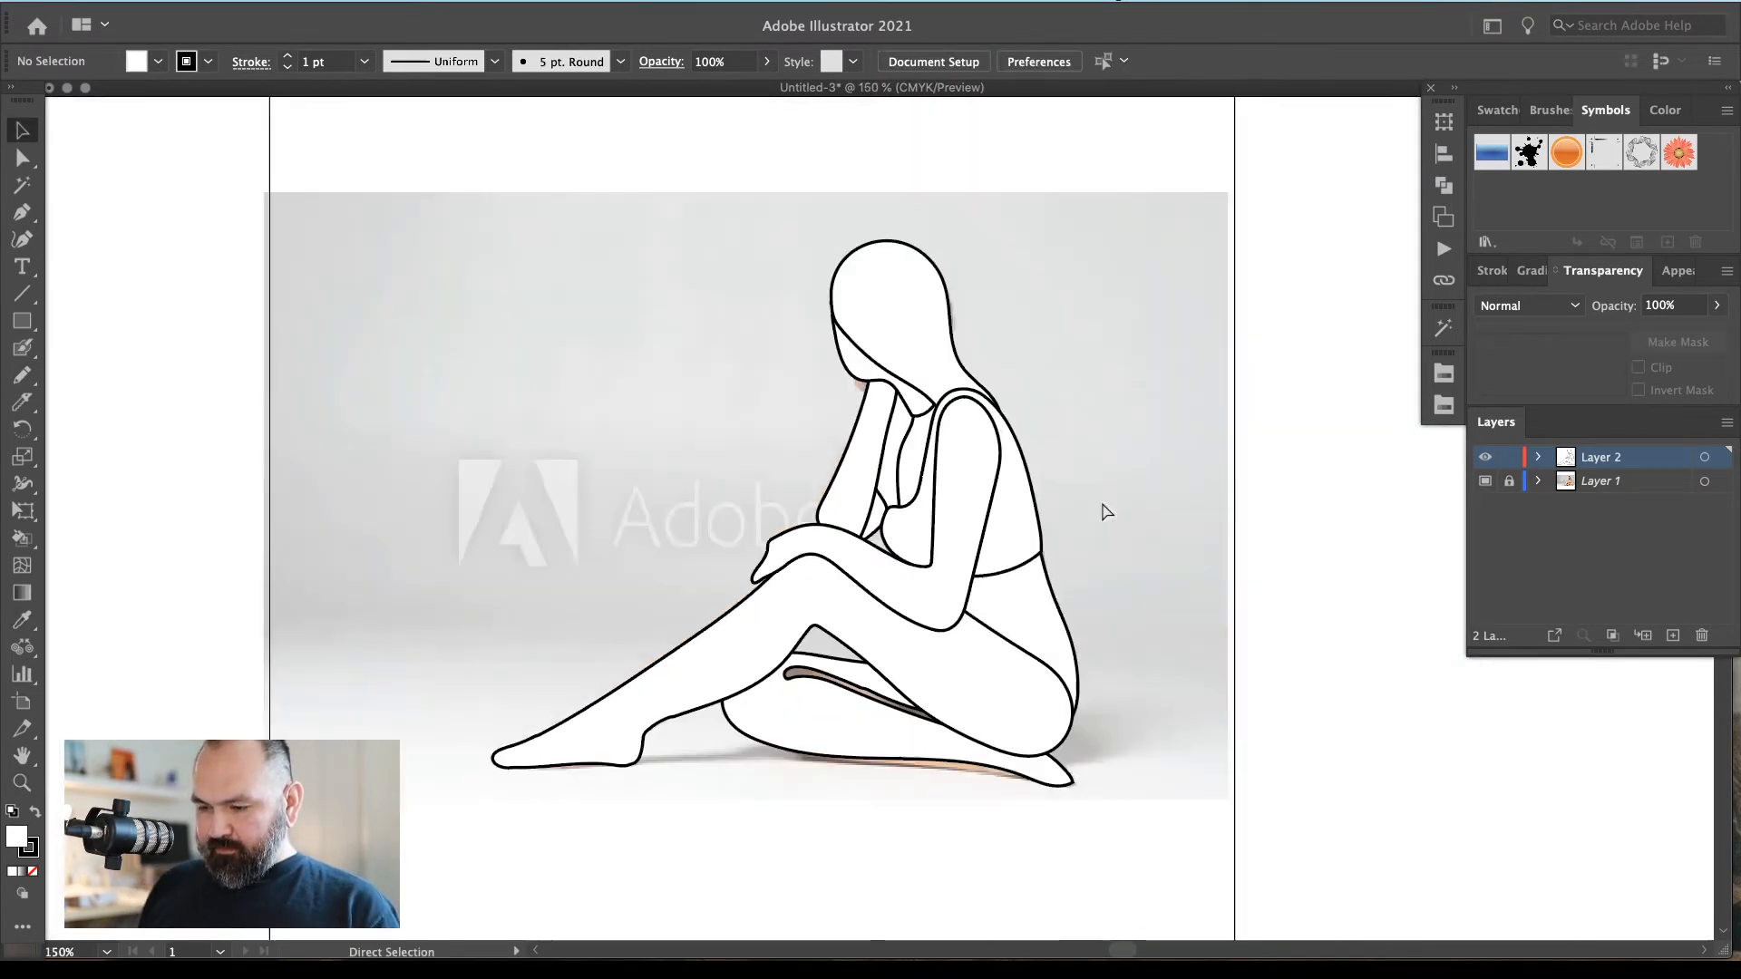
{"action": "left_click", "coordinate": [1483, 482]}
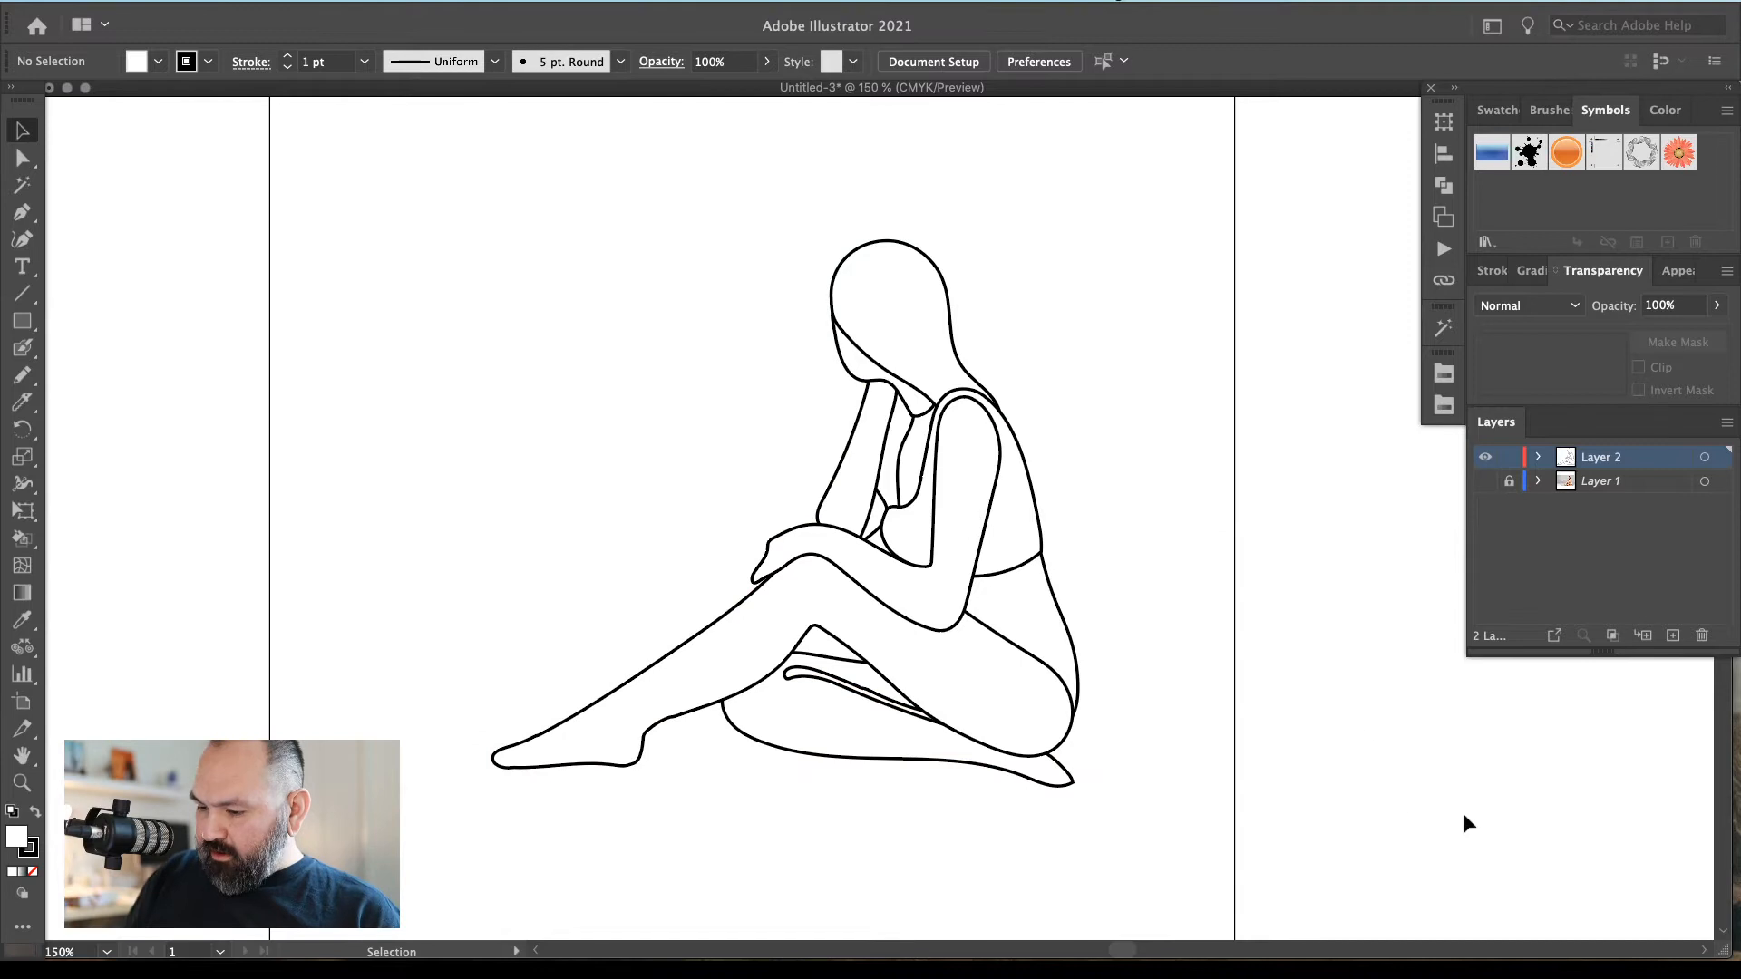
{"action": "left_click_drag", "start_coordinate": [1255, 708], "coordinate": [1235, 680]}
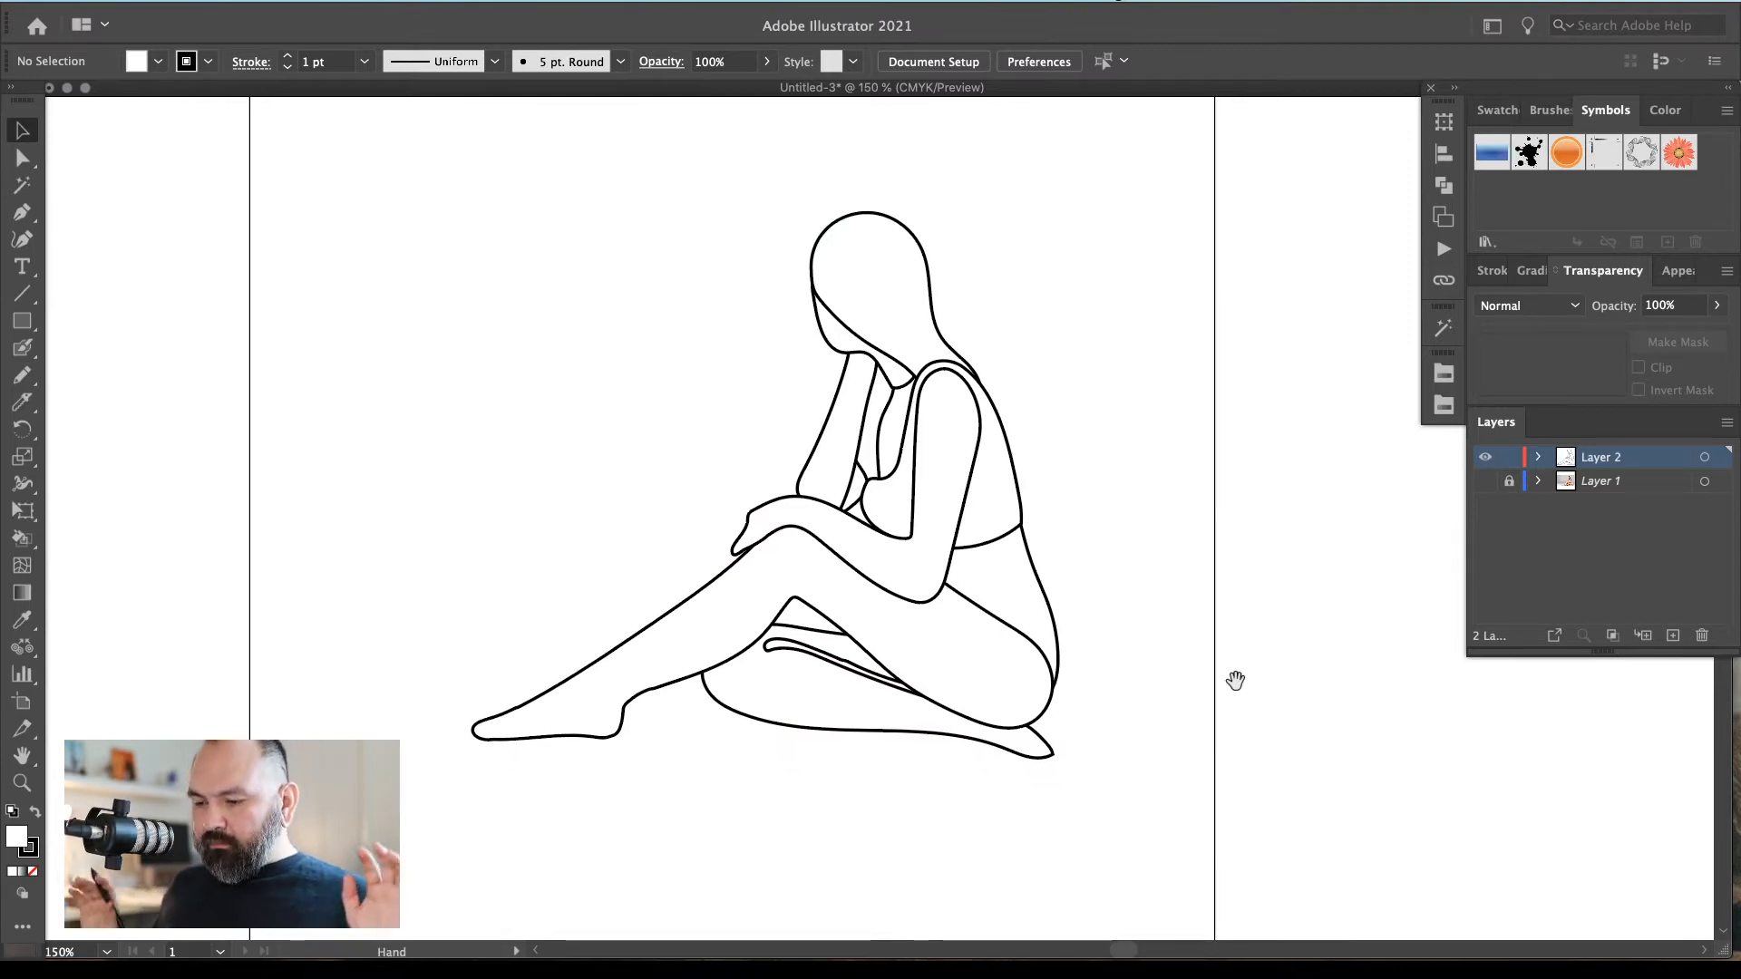
Resize the artboard to 18 in wide by 24 in high
{"action": "key", "text": "super+minus"}
{"action": "key", "text": "super+minus"}
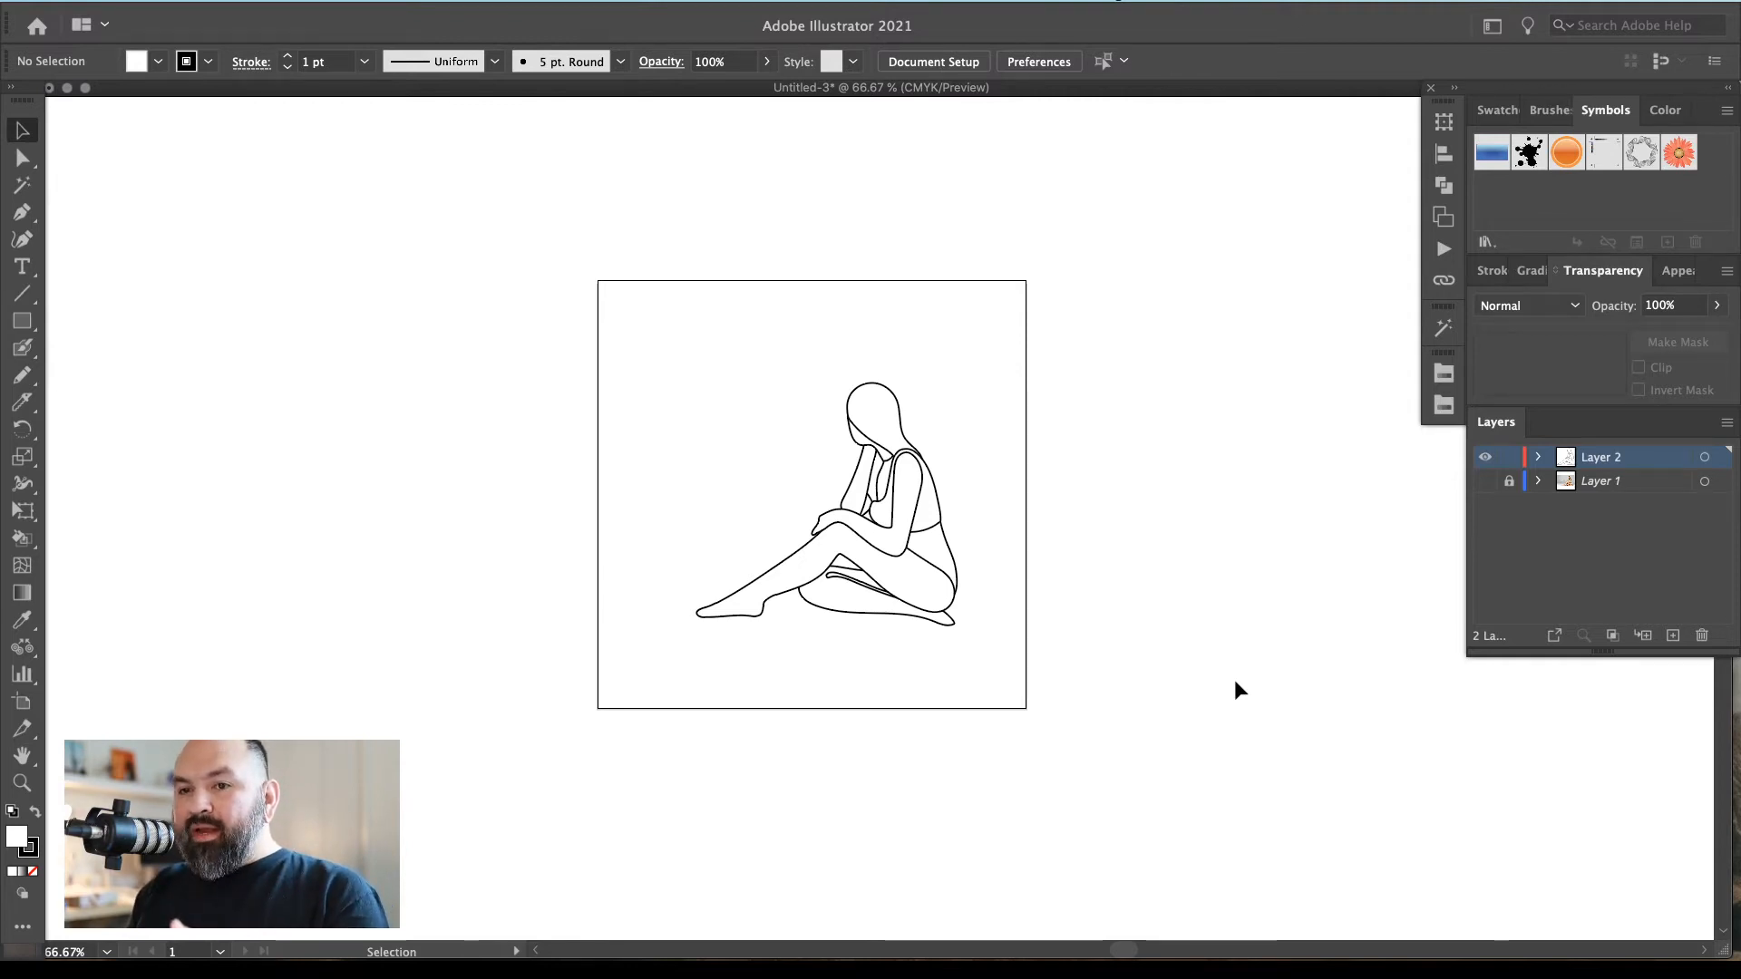
{"action": "key", "text": "space"}
{"action": "left_click_drag", "start_coordinate": [1047, 690], "coordinate": [1033, 712]}
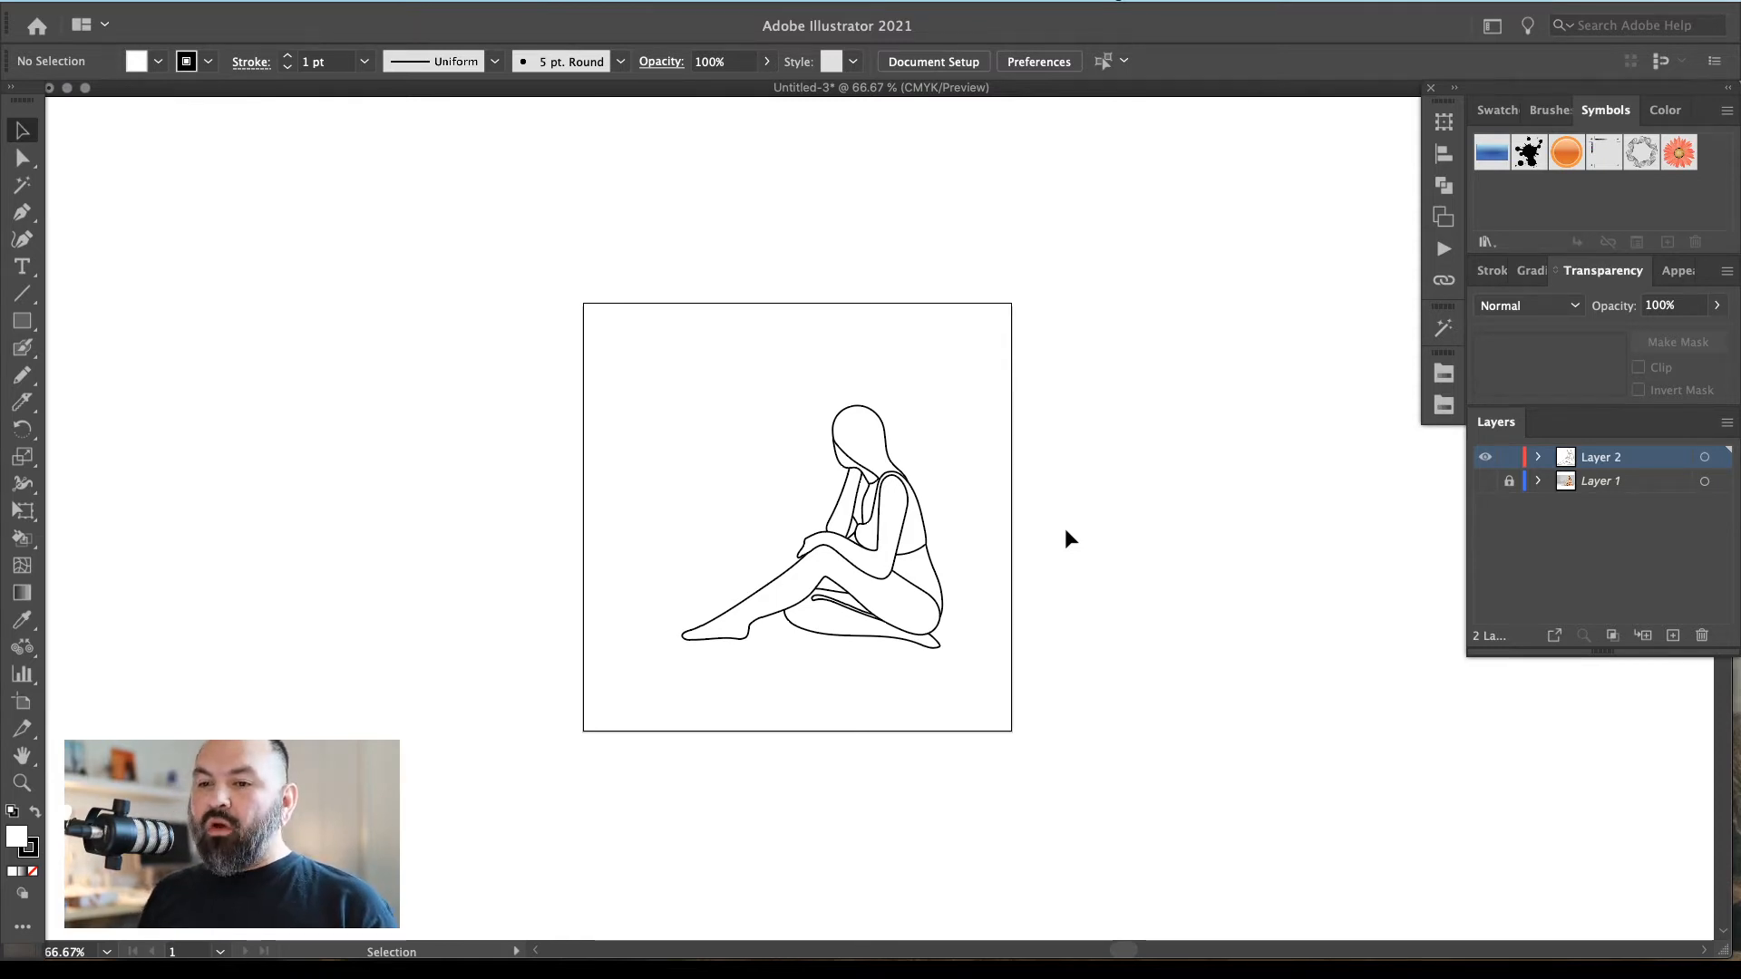
{"action": "key", "text": "shift+o"}
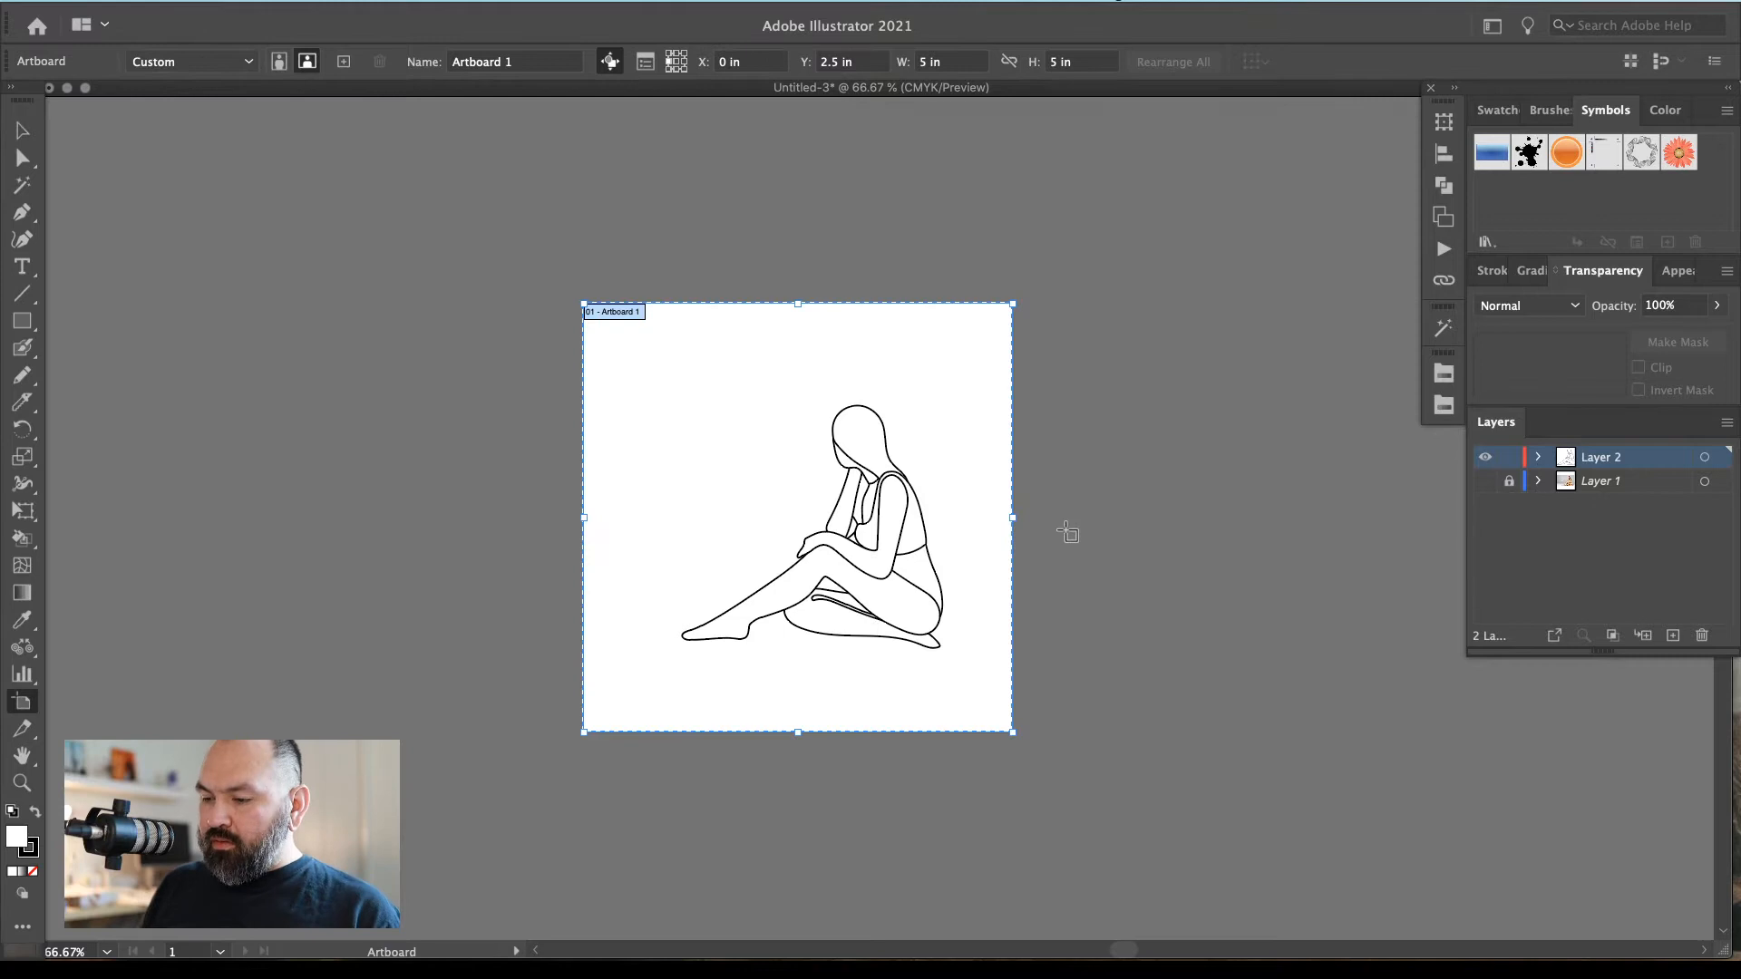
{"action": "left_click", "coordinate": [943, 61]}
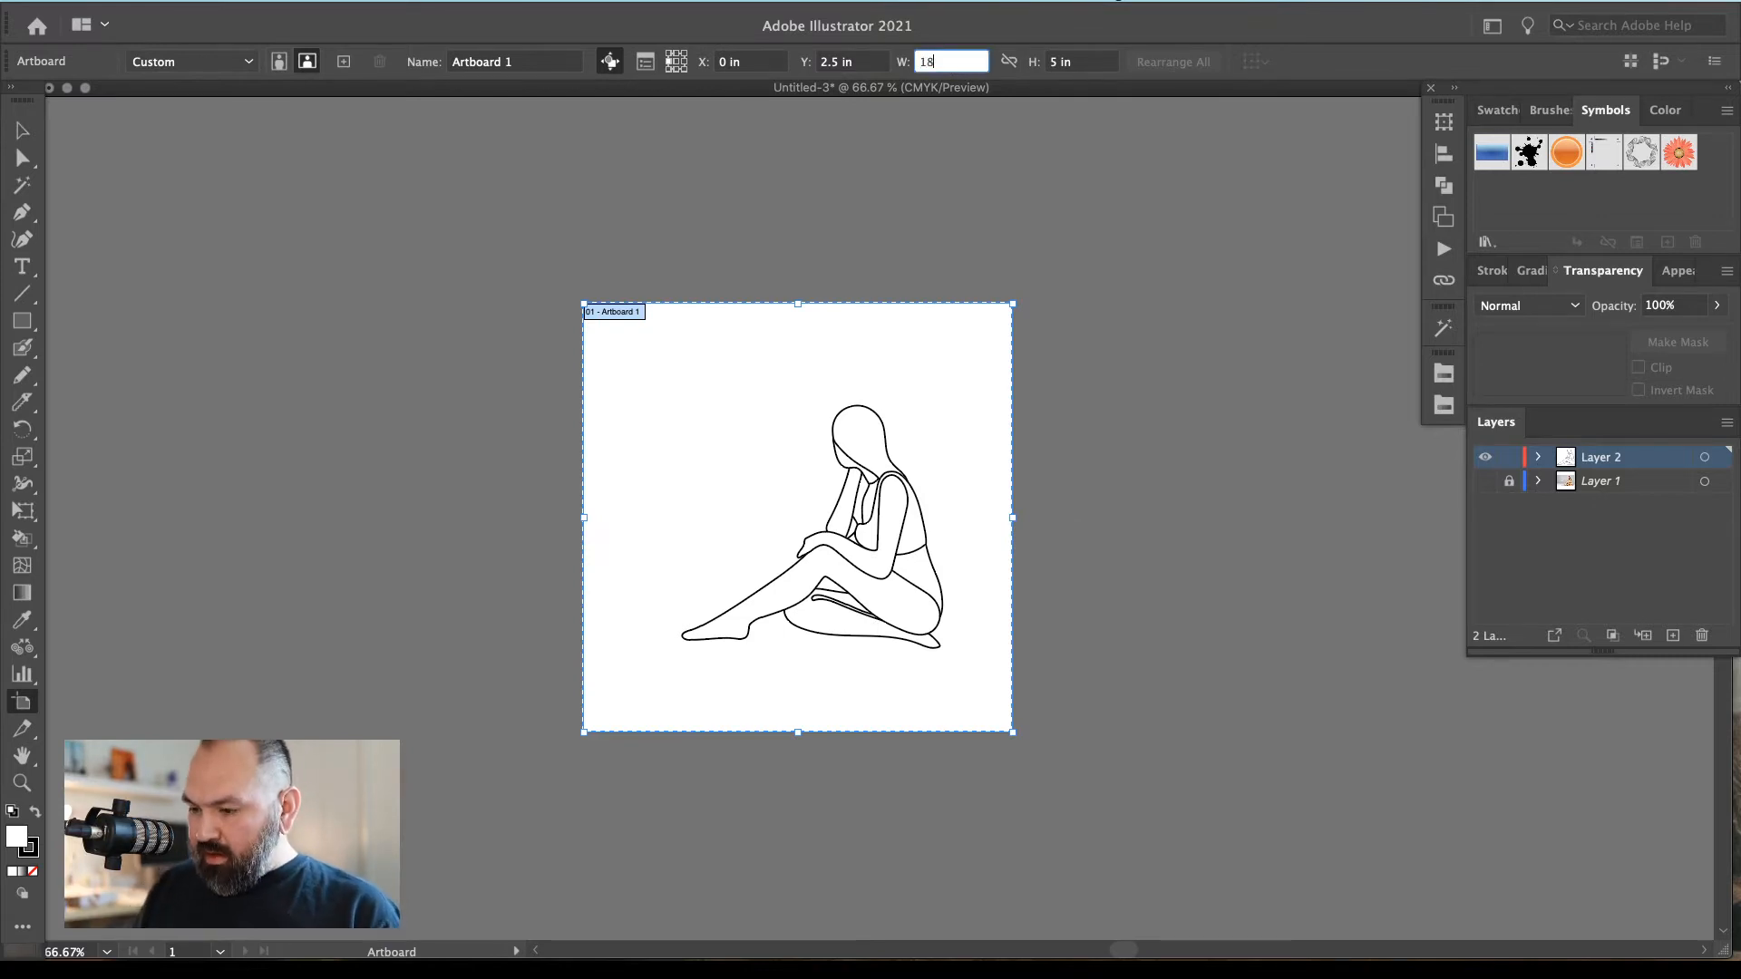
{"action": "key", "text": "Tab"}
{"action": "type", "text": "24"}
{"action": "key", "text": "Return"}
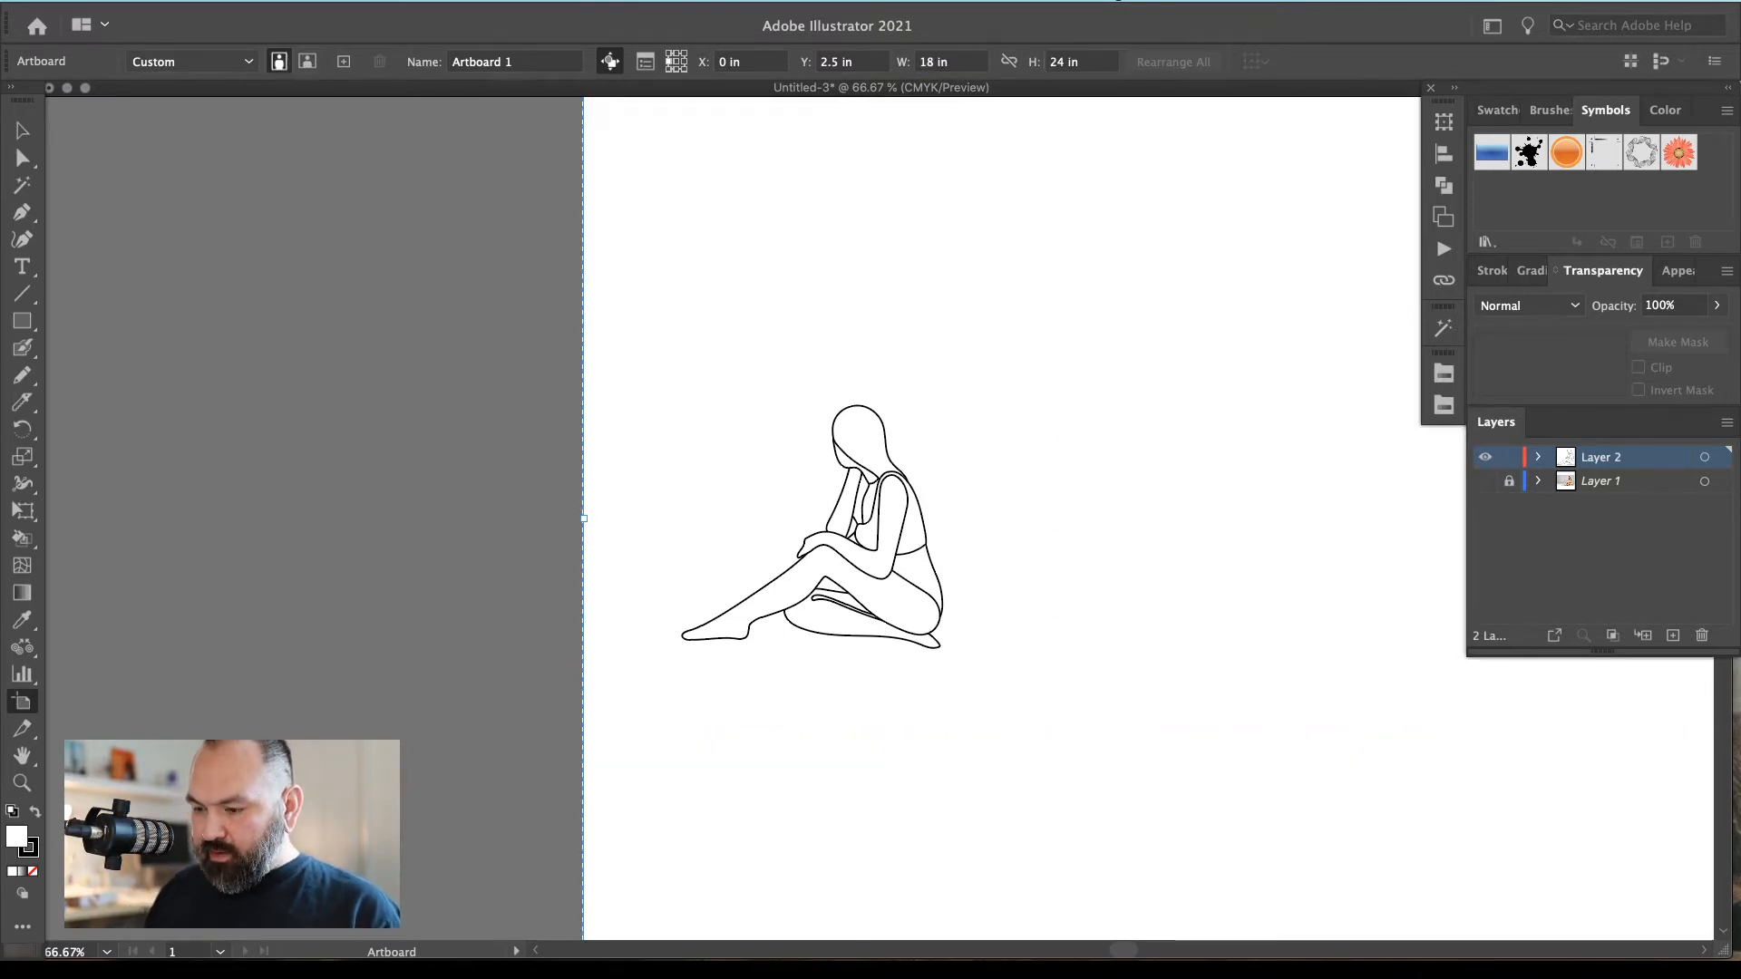
Select the entire figure, scale it up proportionally about 5.3 times, and move it over the artboard
{"action": "key", "text": "ctrl+minus"}
{"action": "key", "text": "ctrl+minus"}
{"action": "key", "text": "ctrl+minus"}
{"action": "key", "text": "Escape"}
{"action": "key", "text": "ctrl+a"}
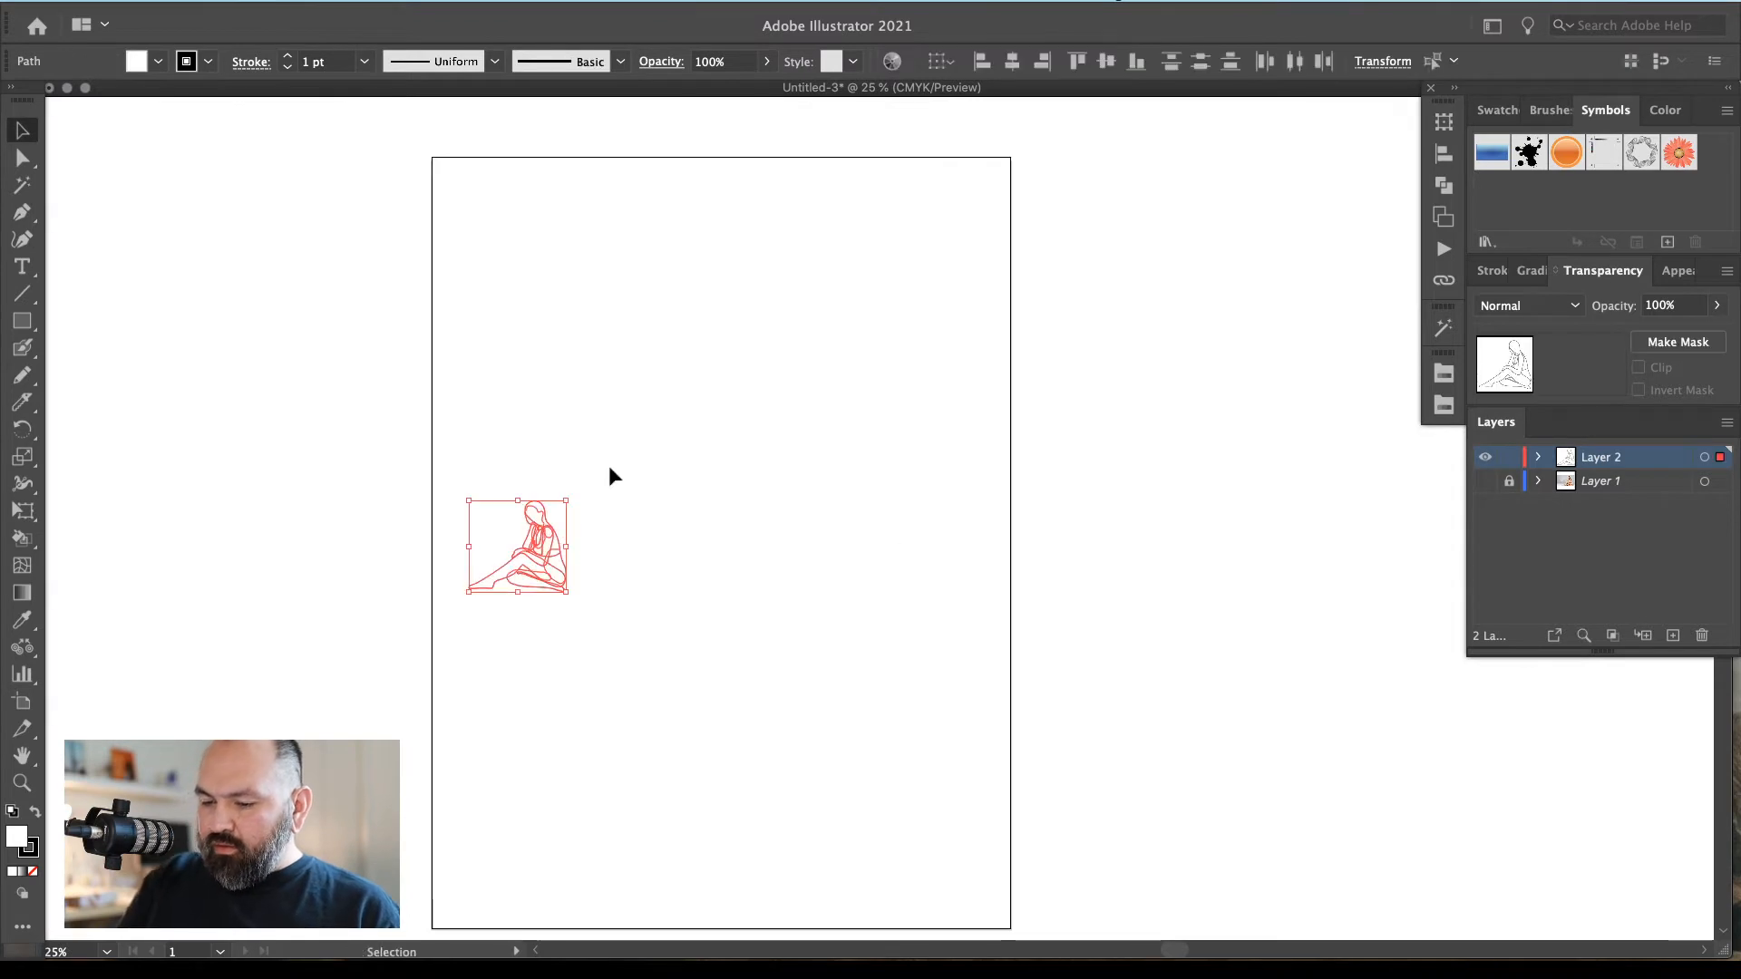
{"action": "left_click_drag", "start_coordinate": [570, 554], "coordinate": [995, 567]}
{"action": "scroll", "coordinate": [1088, 526], "scroll_direction": "left", "scroll_amount": 3}
{"action": "left_click", "coordinate": [1209, 486]}
{"action": "left_click", "coordinate": [1059, 417]}
{"action": "left_click_drag", "start_coordinate": [1059, 417], "coordinate": [963, 401]}
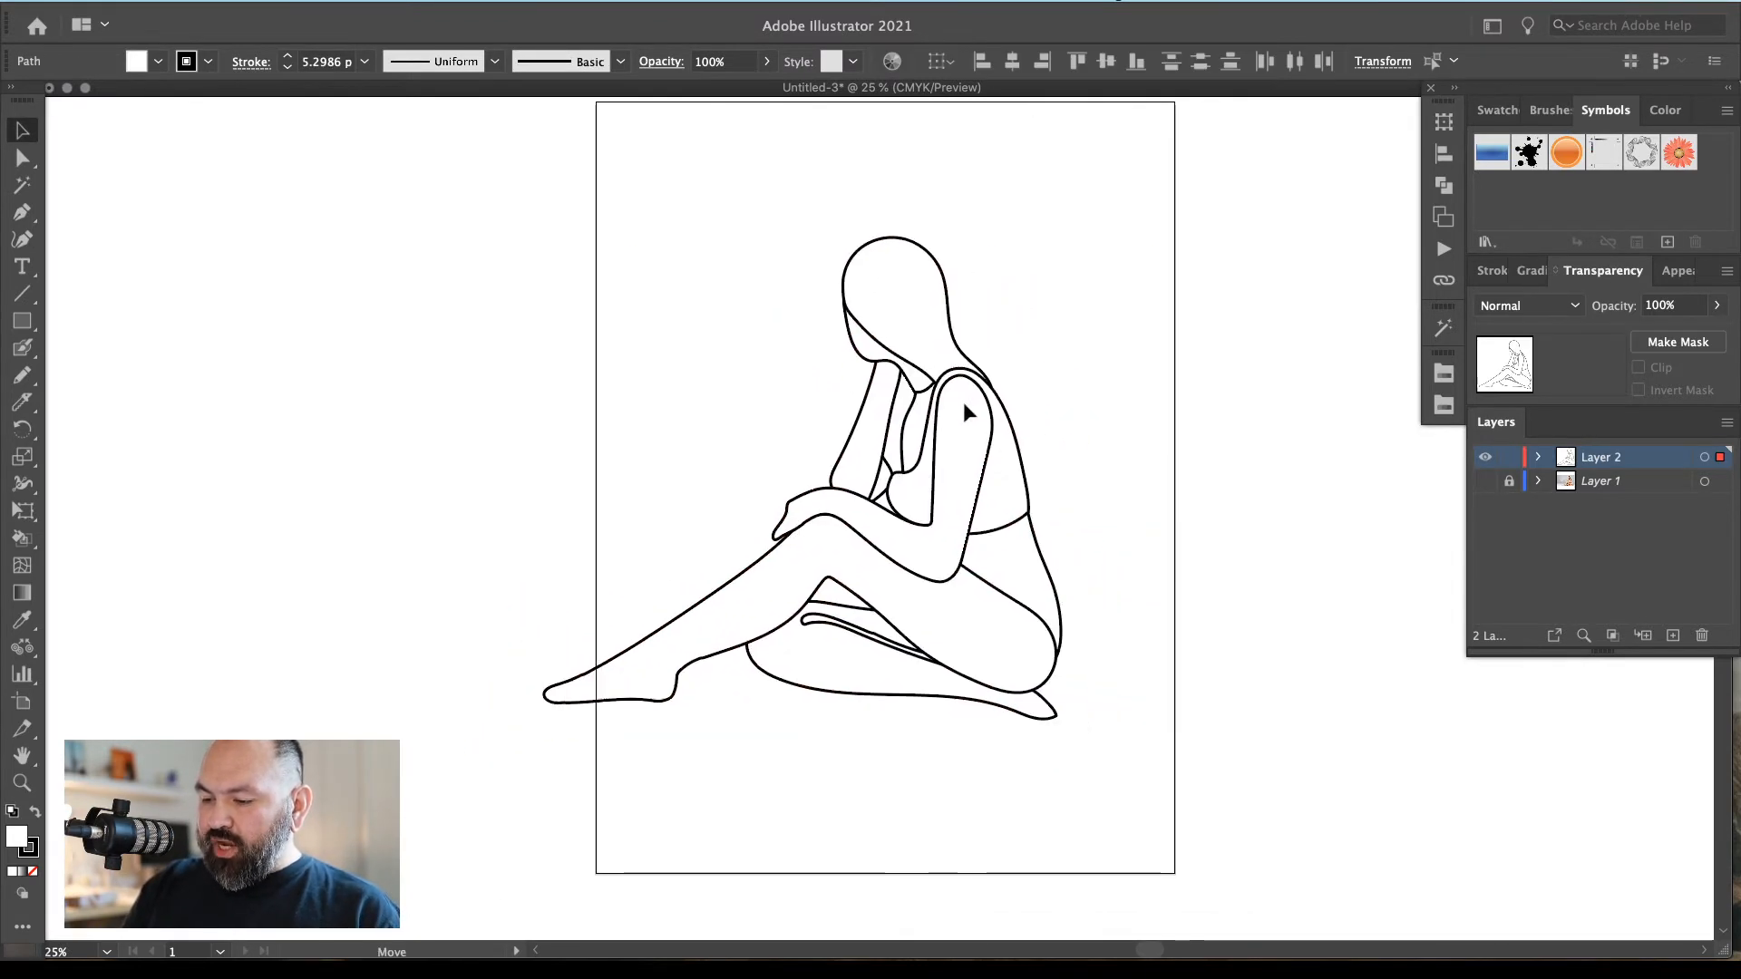
{"action": "left_click", "coordinate": [1189, 313]}
{"action": "scroll", "coordinate": [1016, 508], "scroll_direction": "down", "scroll_amount": 2}
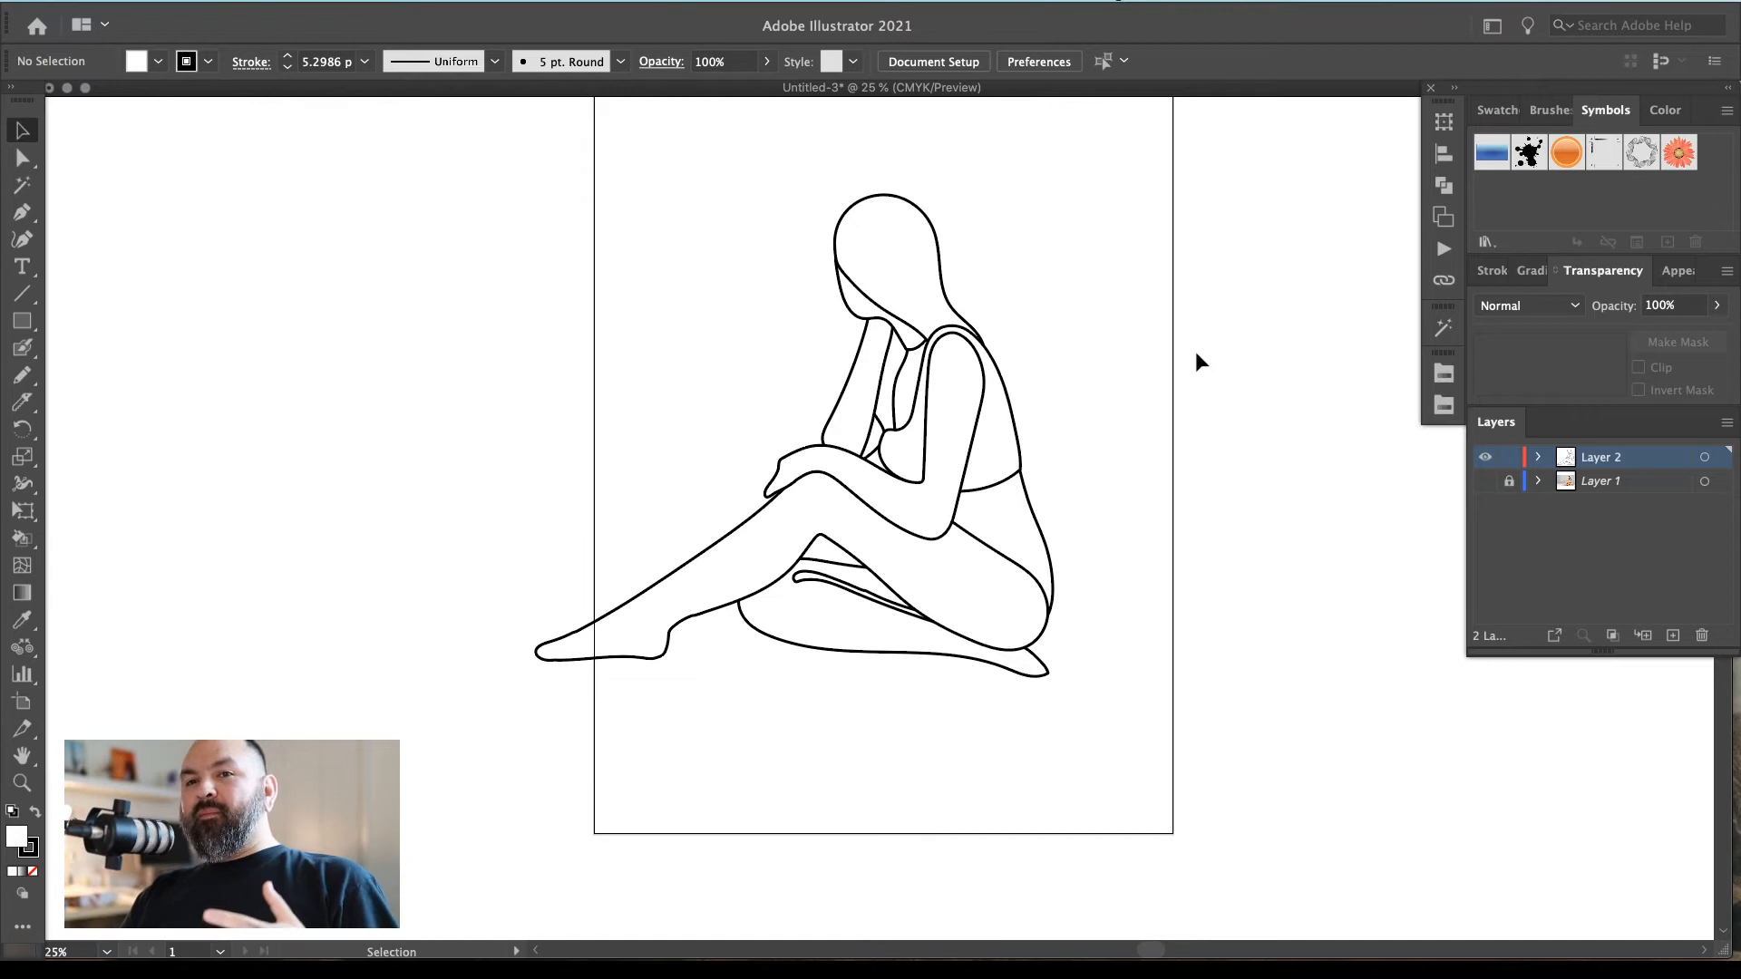
{"action": "key", "text": "a"}
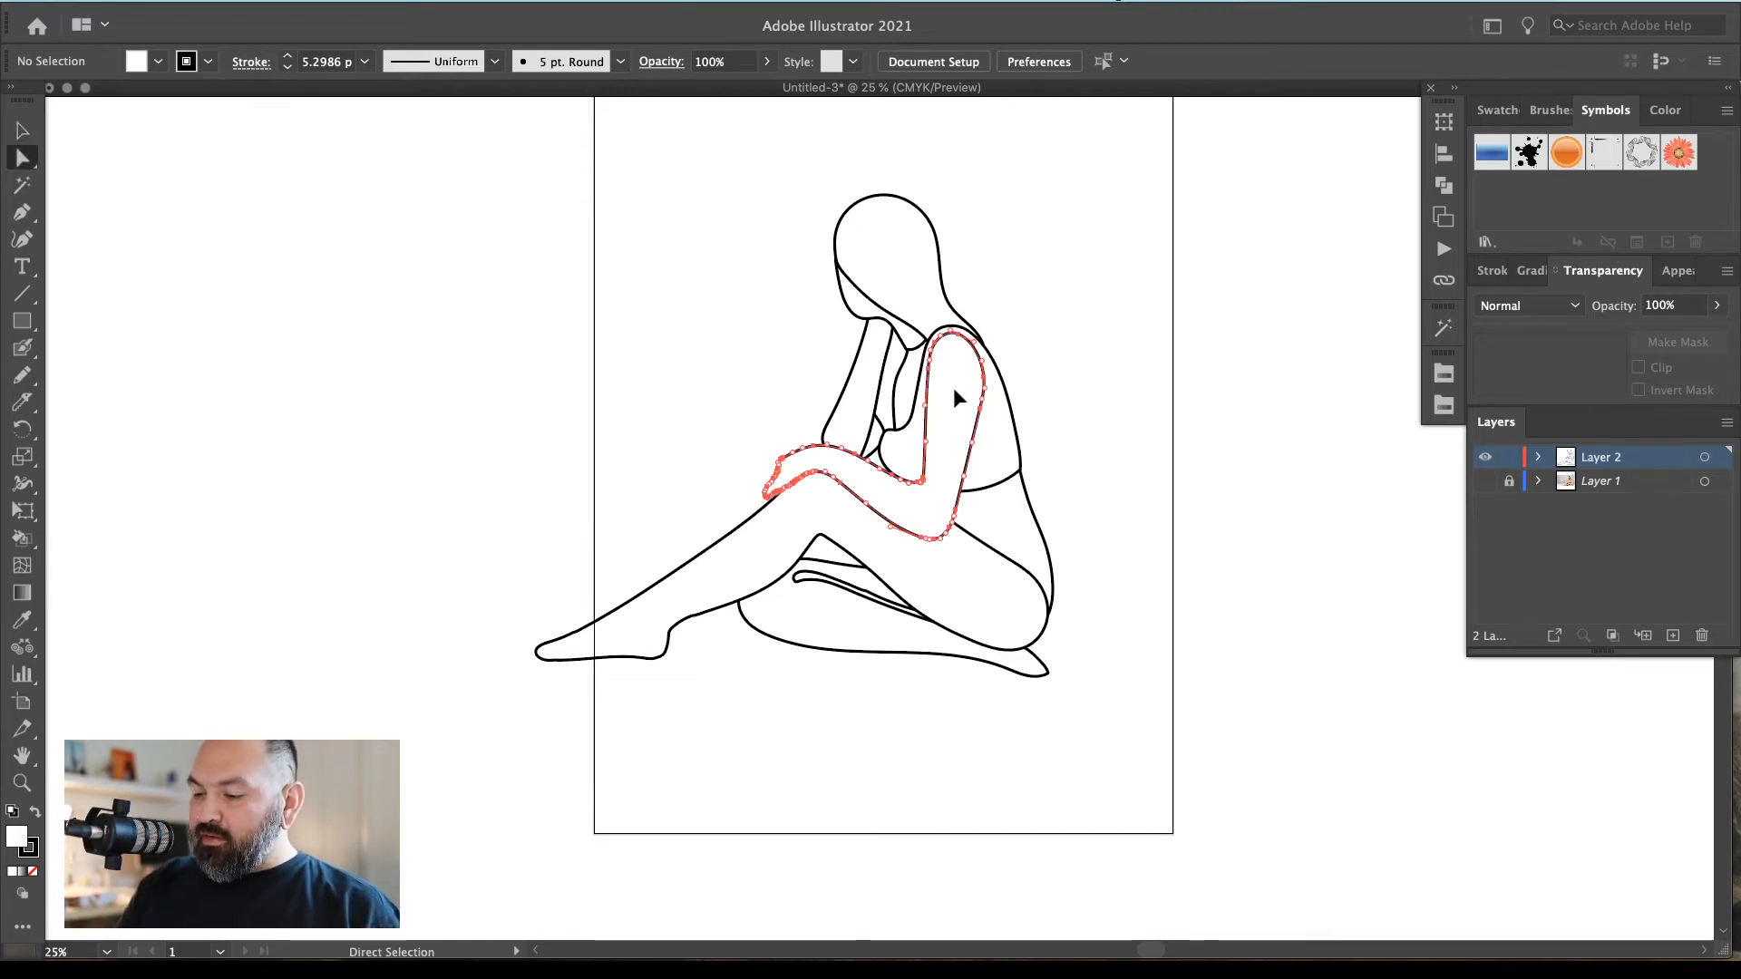
{"action": "left_click", "coordinate": [954, 389]}
{"action": "key", "text": "v"}
{"action": "left_click", "coordinate": [1024, 416]}
{"action": "scroll", "coordinate": [1079, 510], "scroll_direction": "left", "scroll_amount": 2}
{"action": "scroll", "coordinate": [1079, 509], "scroll_direction": "down", "scroll_amount": 1}
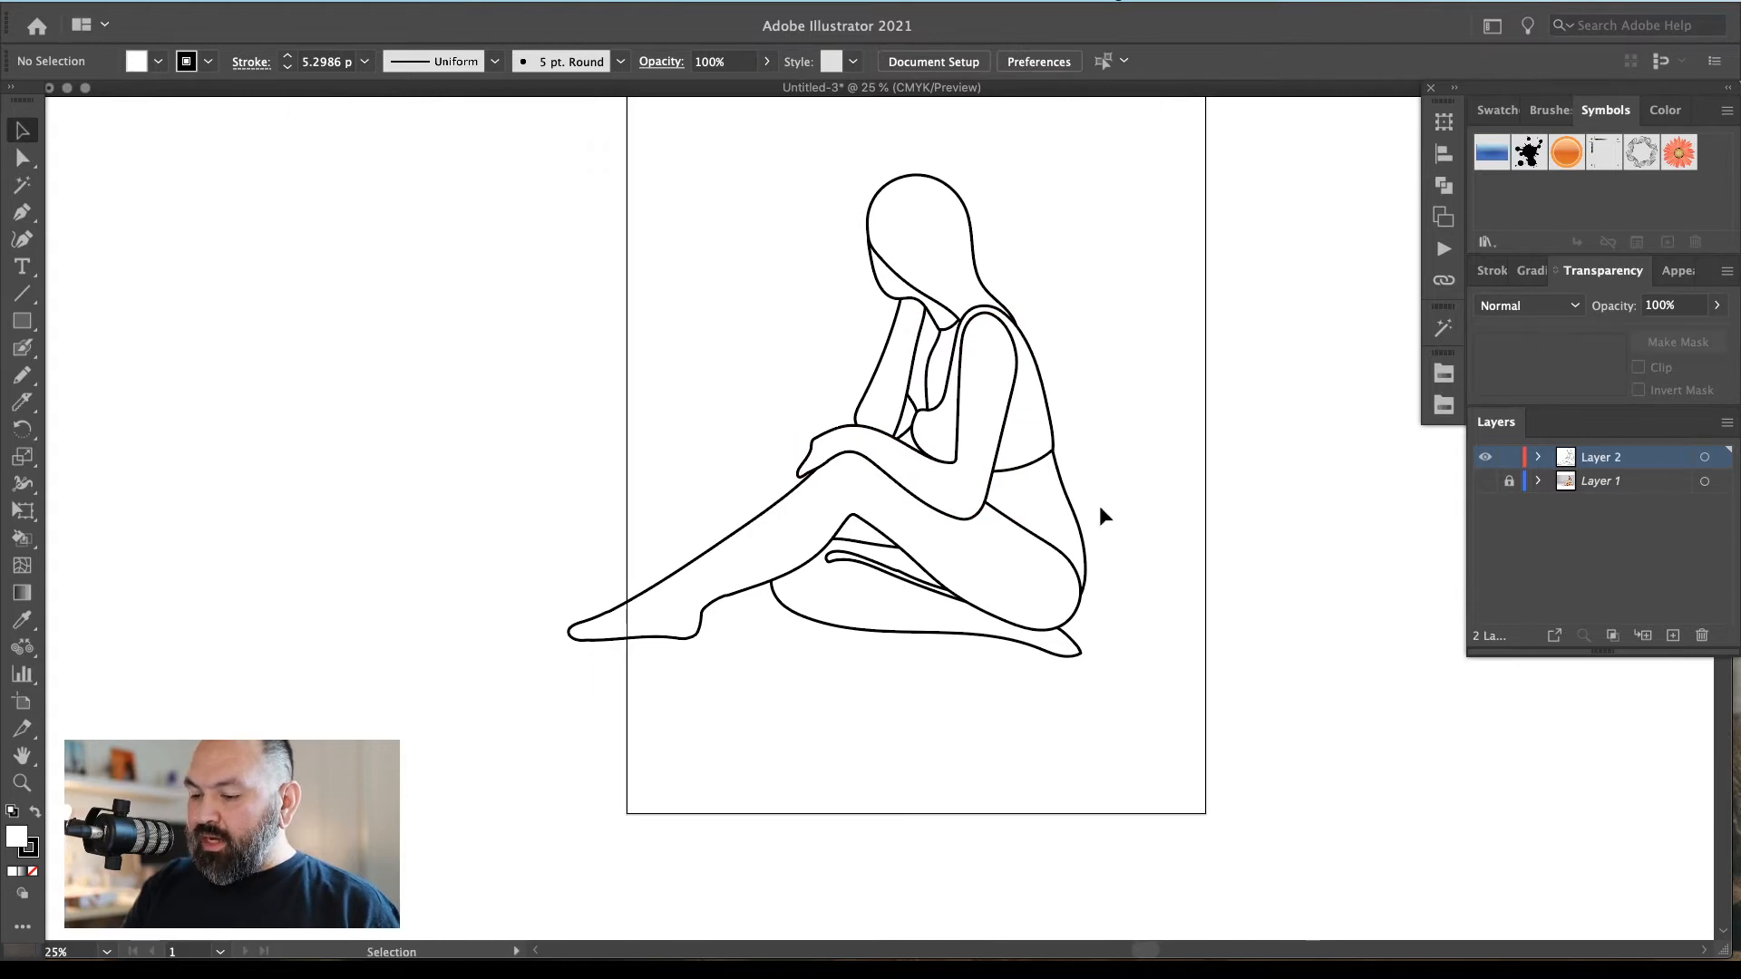
Fill the front leg shape with the red swatch
{"action": "key", "text": "a"}
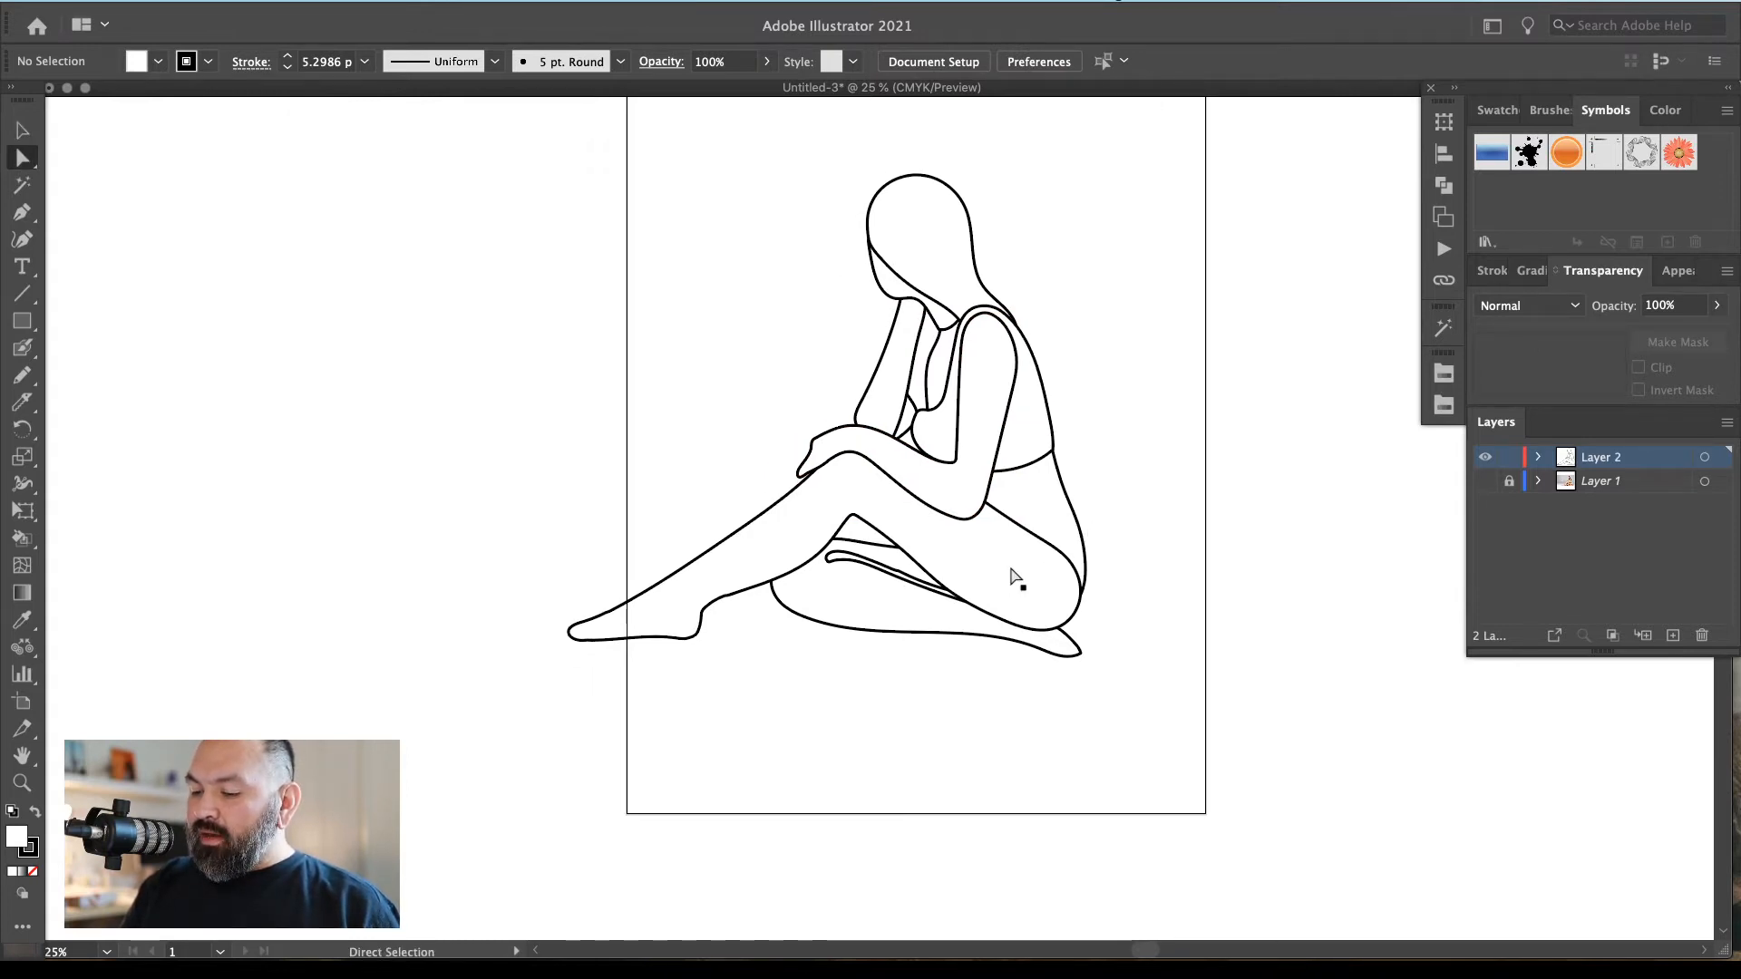
{"action": "left_click", "coordinate": [1014, 577]}
{"action": "left_click_drag", "start_coordinate": [1282, 452], "coordinate": [1075, 520]}
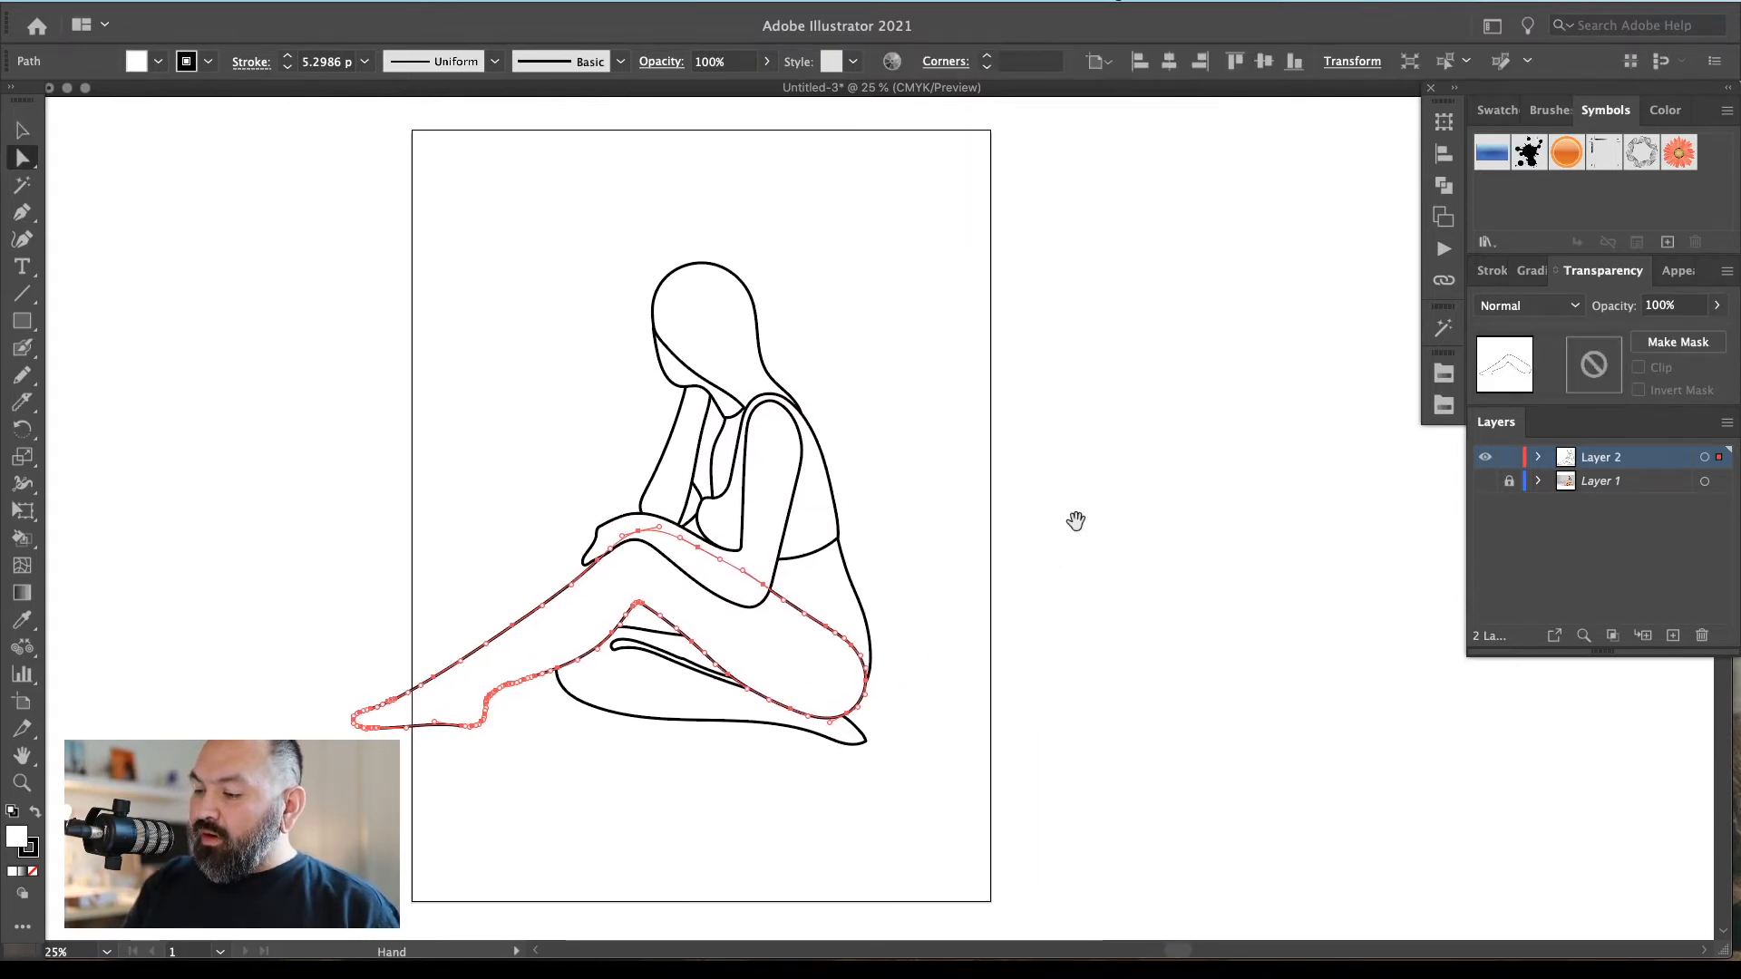
{"action": "left_click", "coordinate": [1501, 112]}
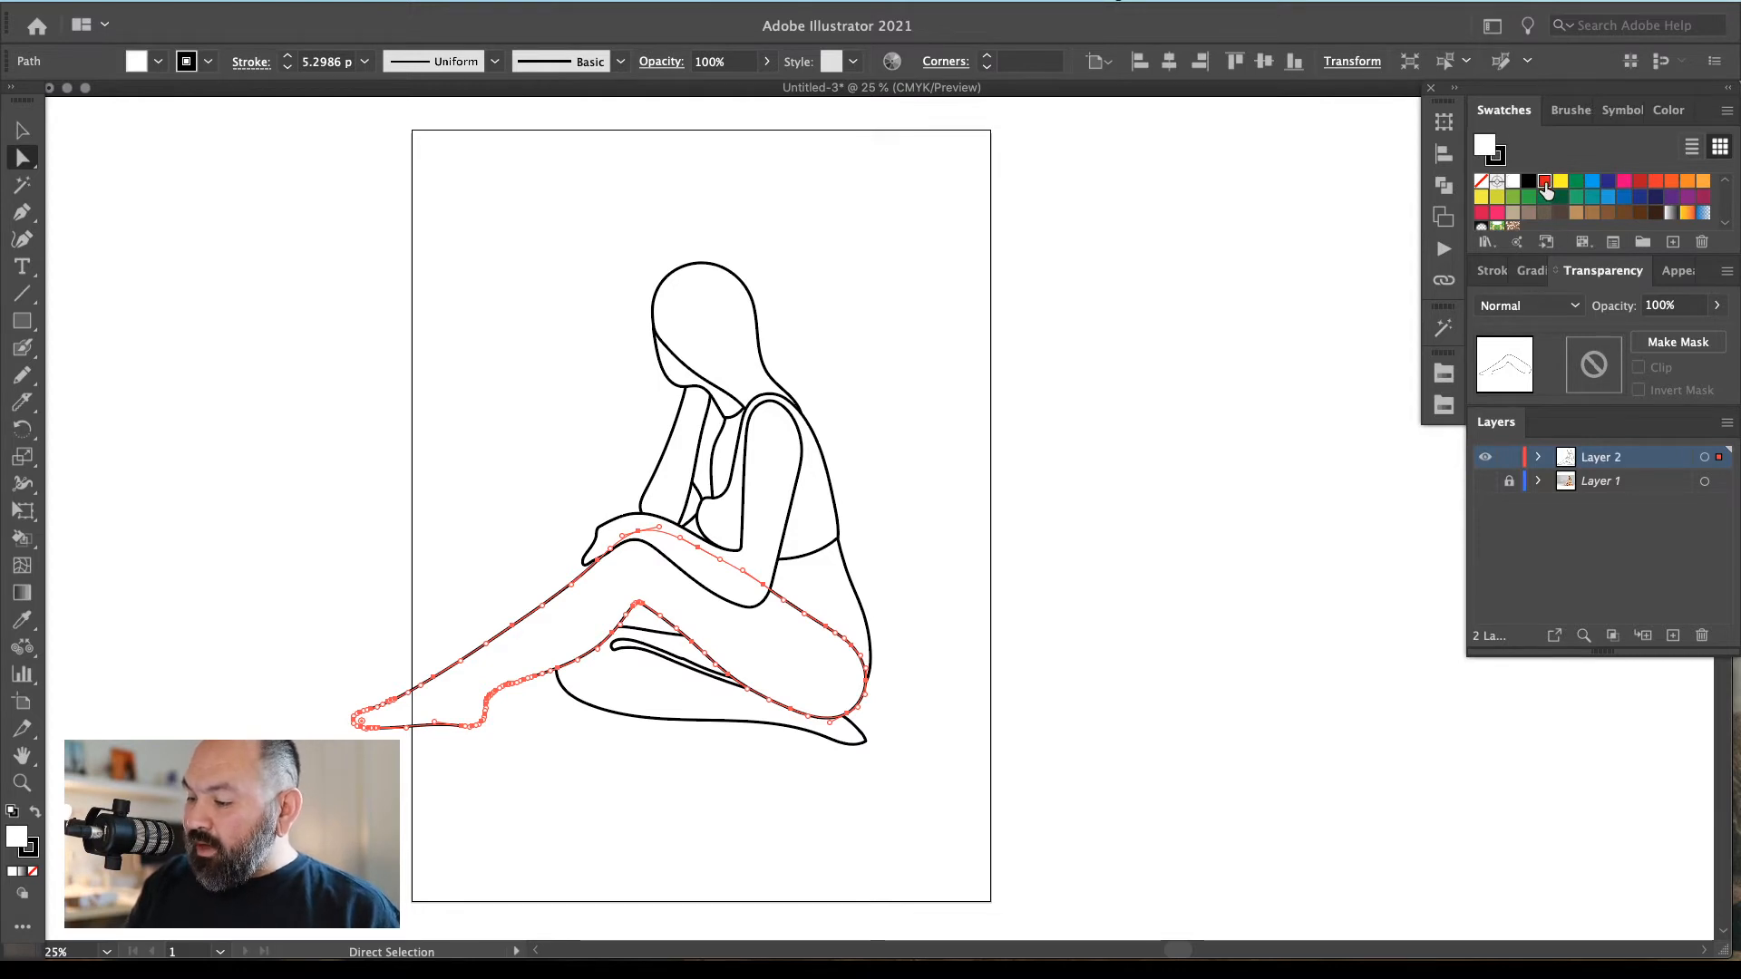
{"action": "left_click", "coordinate": [1544, 182]}
{"action": "left_click", "coordinate": [1002, 642]}
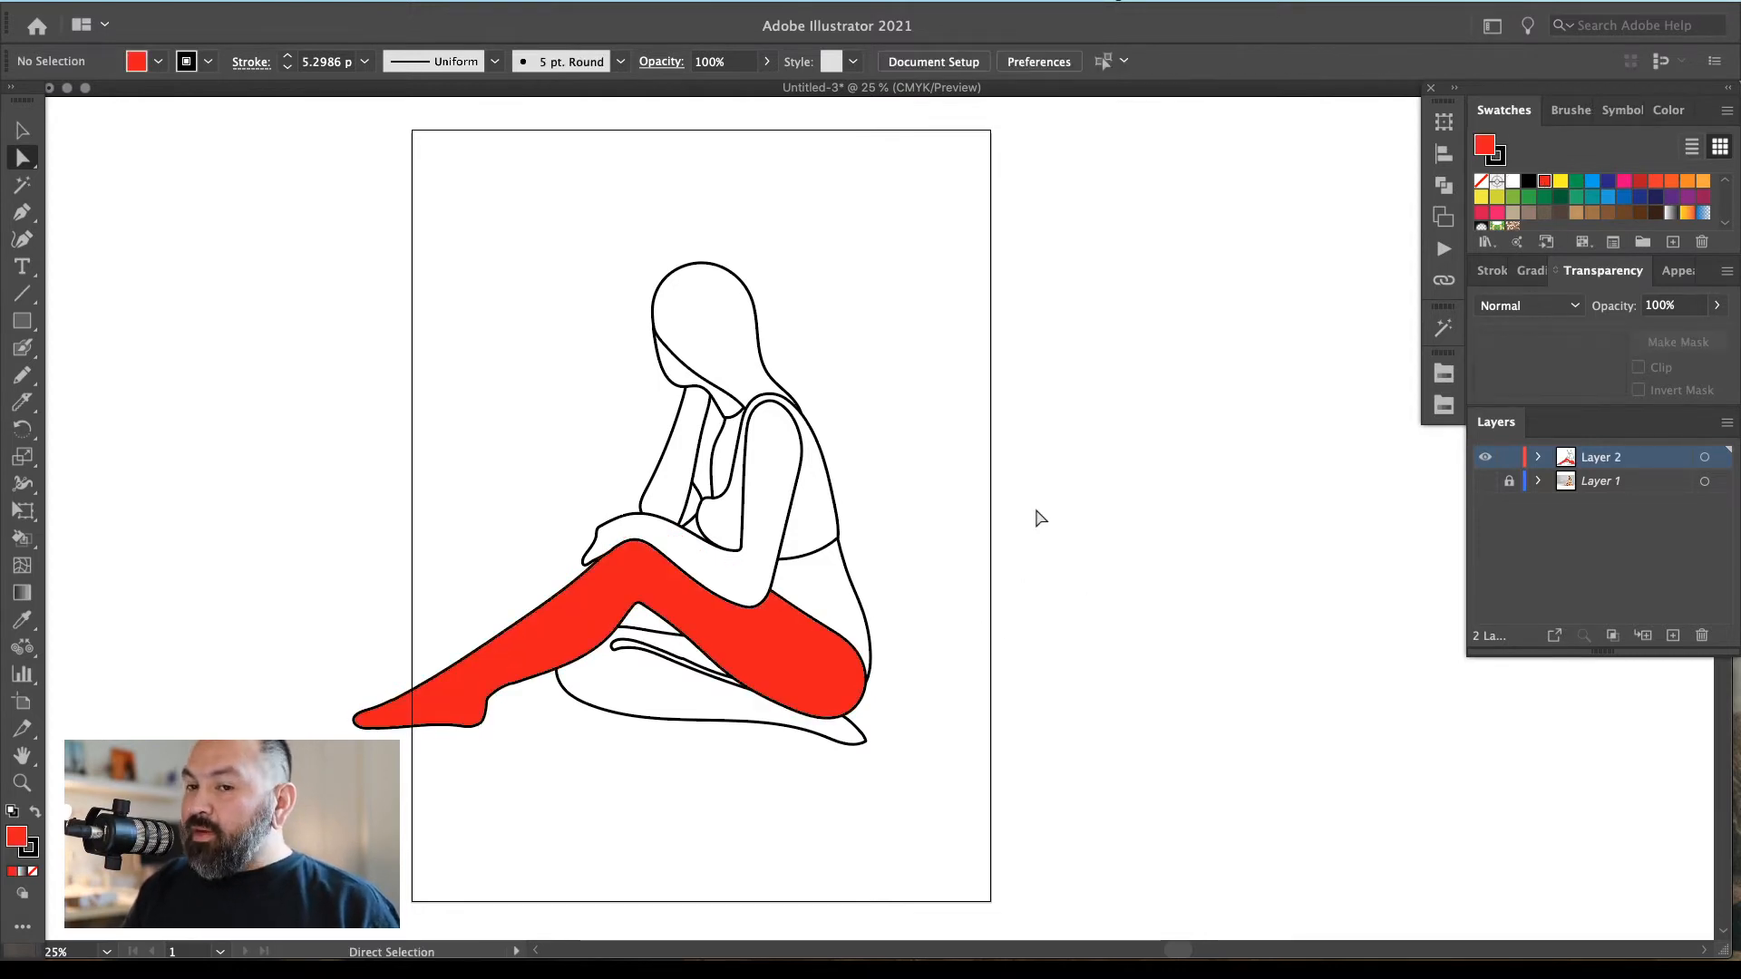
Bring the red leg in front of the arm and the other figure shapes
{"action": "left_click_drag", "start_coordinate": [986, 591], "coordinate": [1216, 556]}
{"action": "key", "text": "super+z"}
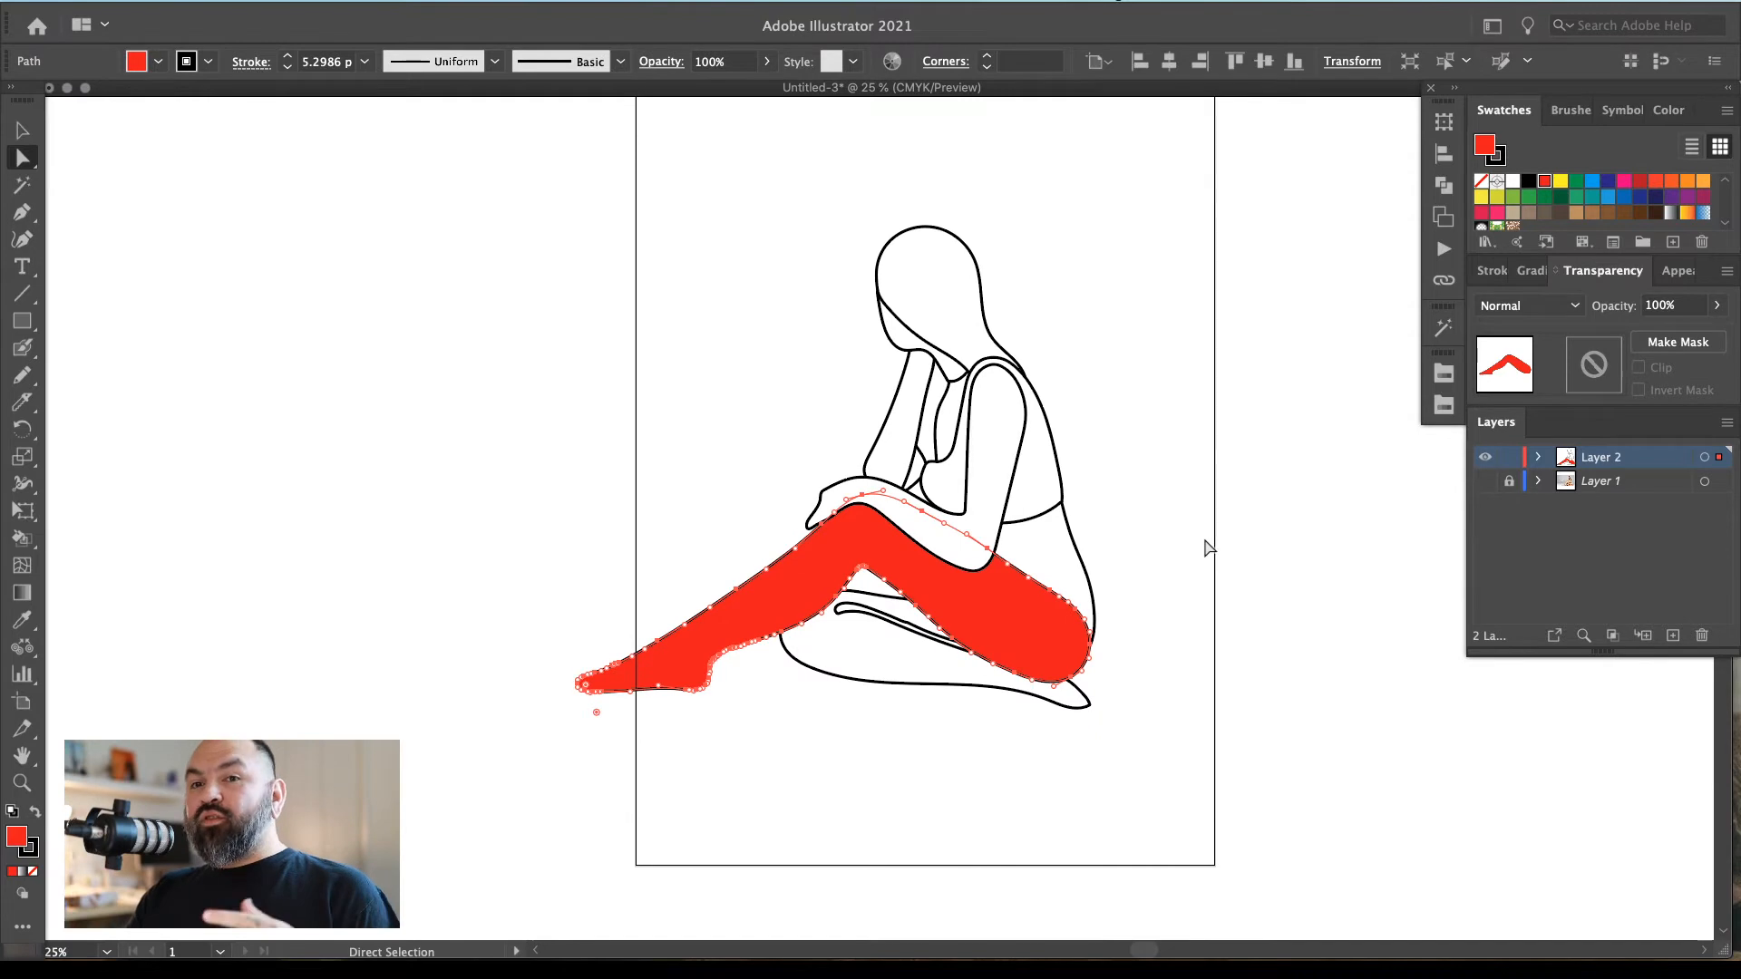
{"action": "left_click", "coordinate": [1198, 578]}
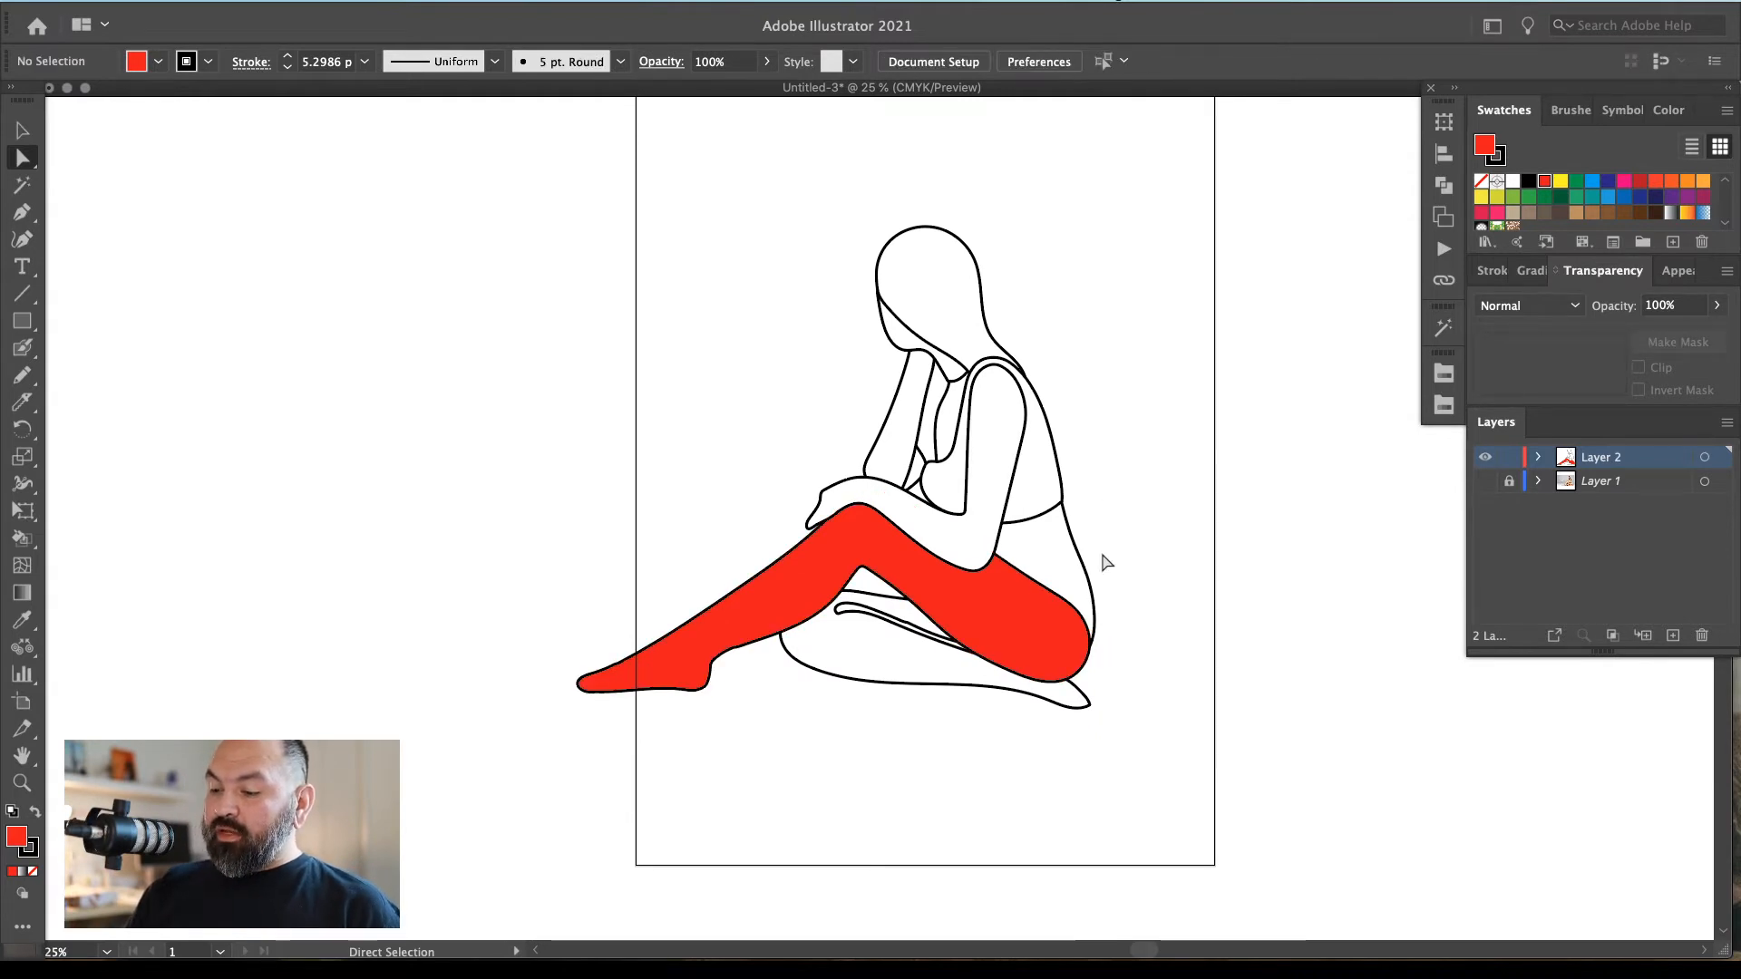
{"action": "left_click_drag", "start_coordinate": [1160, 574], "coordinate": [1172, 624]}
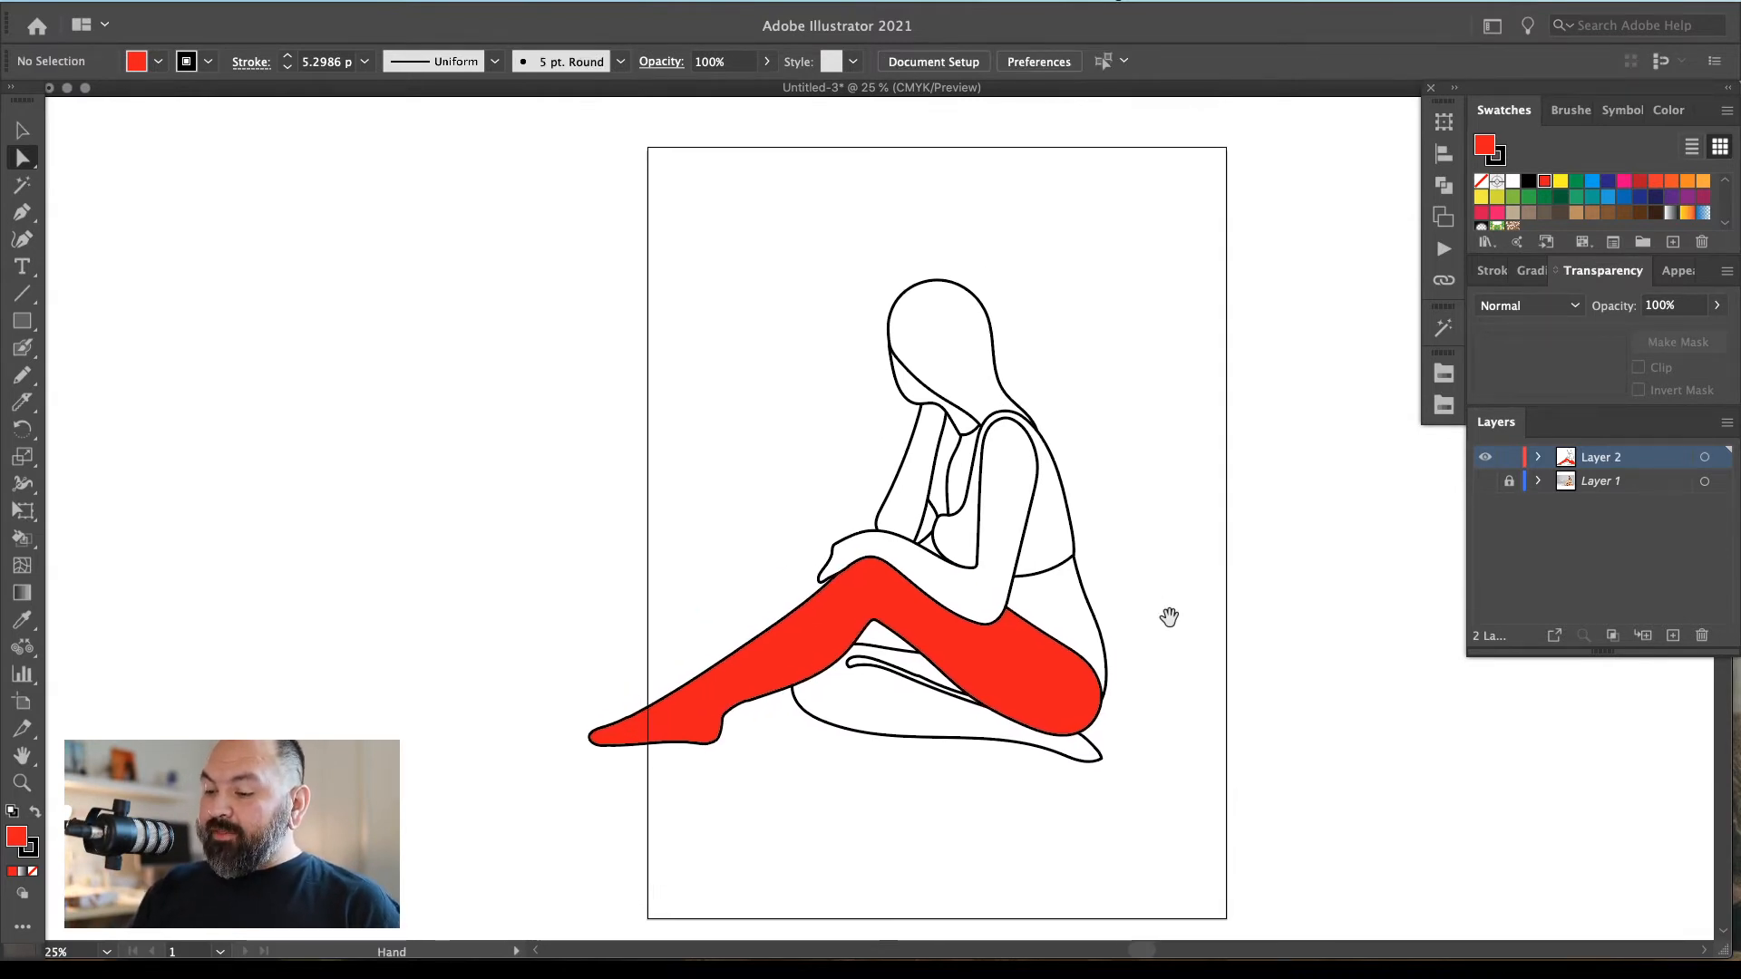
{"action": "left_click", "coordinate": [1042, 703]}
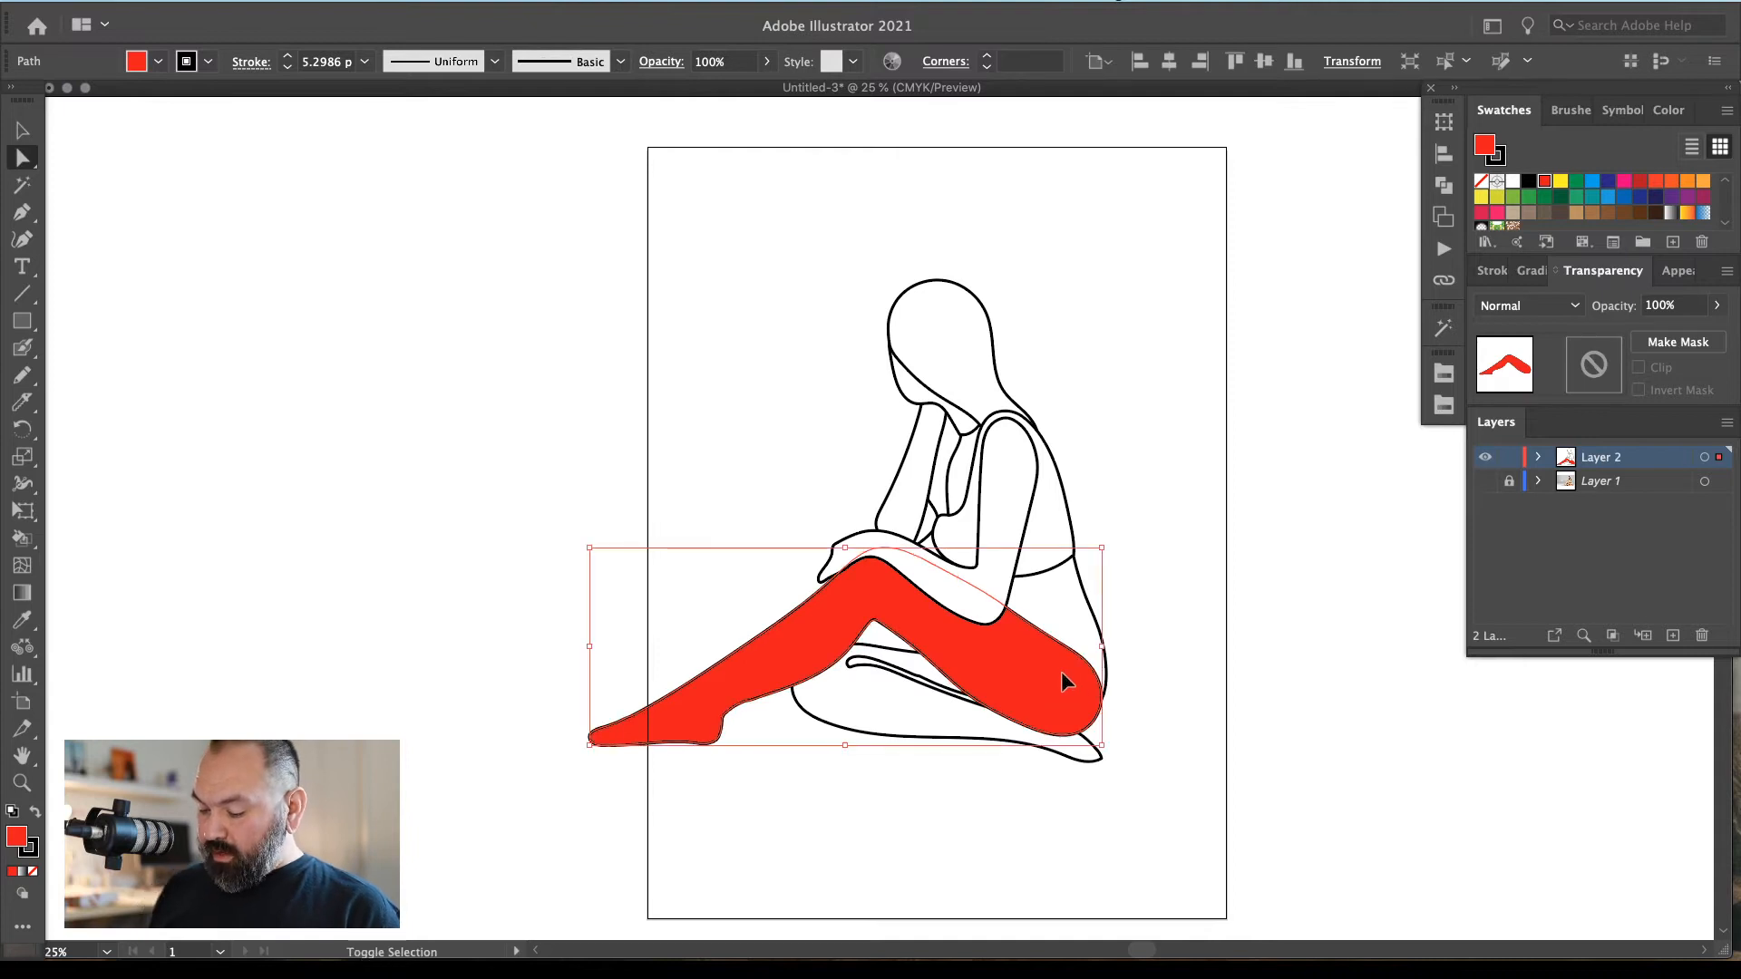
{"action": "key", "text": "shift+super+a"}
{"action": "left_click_drag", "start_coordinate": [1062, 673], "coordinate": [1079, 597]}
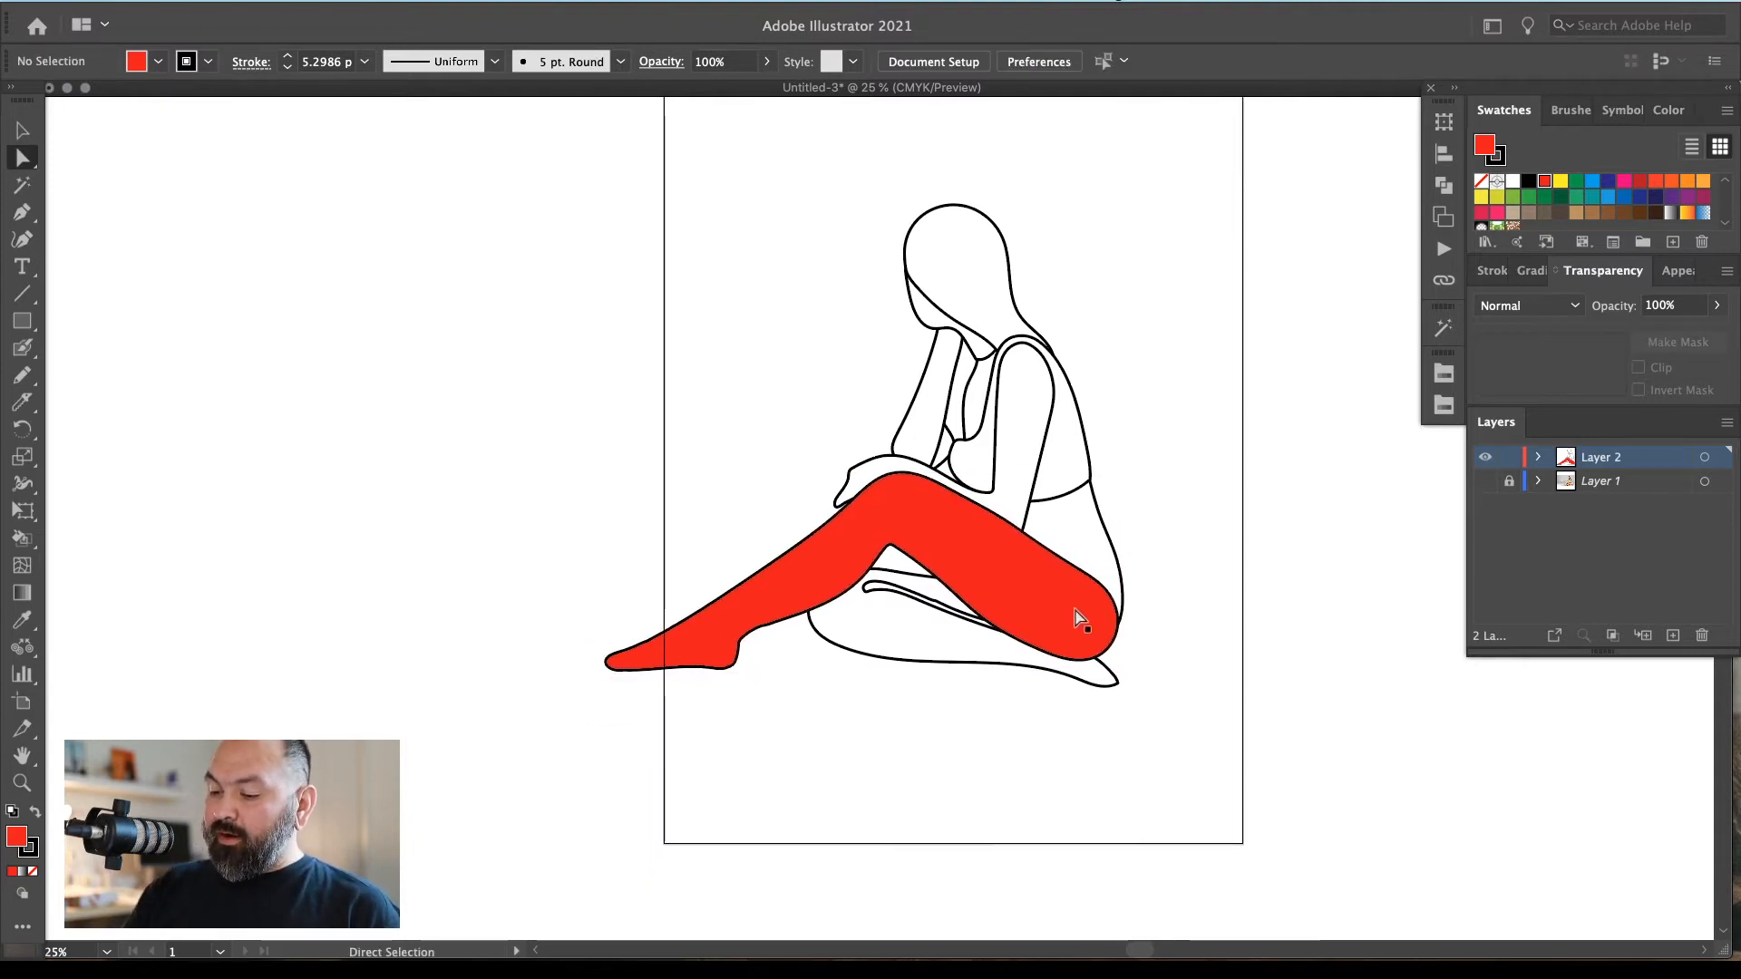
Rotate the whole red leg clockwise about the hip until the shin is raised close to horizontal
{"action": "left_click", "coordinate": [1083, 588]}
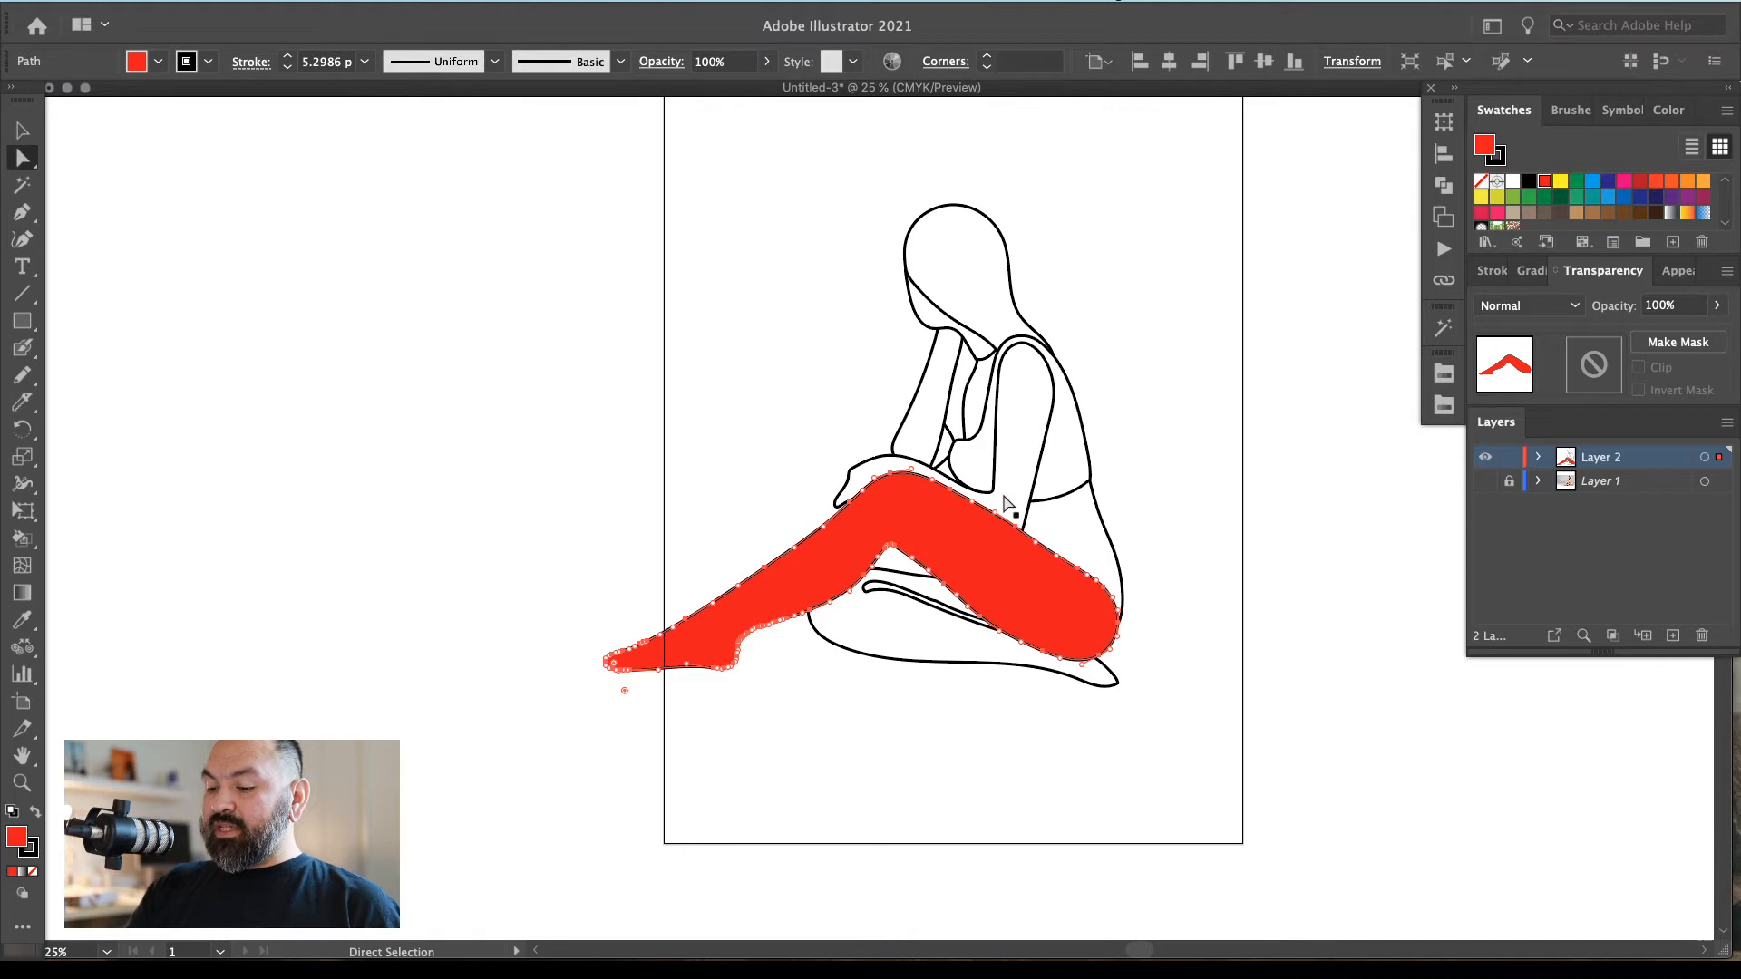
{"action": "key", "text": "r"}
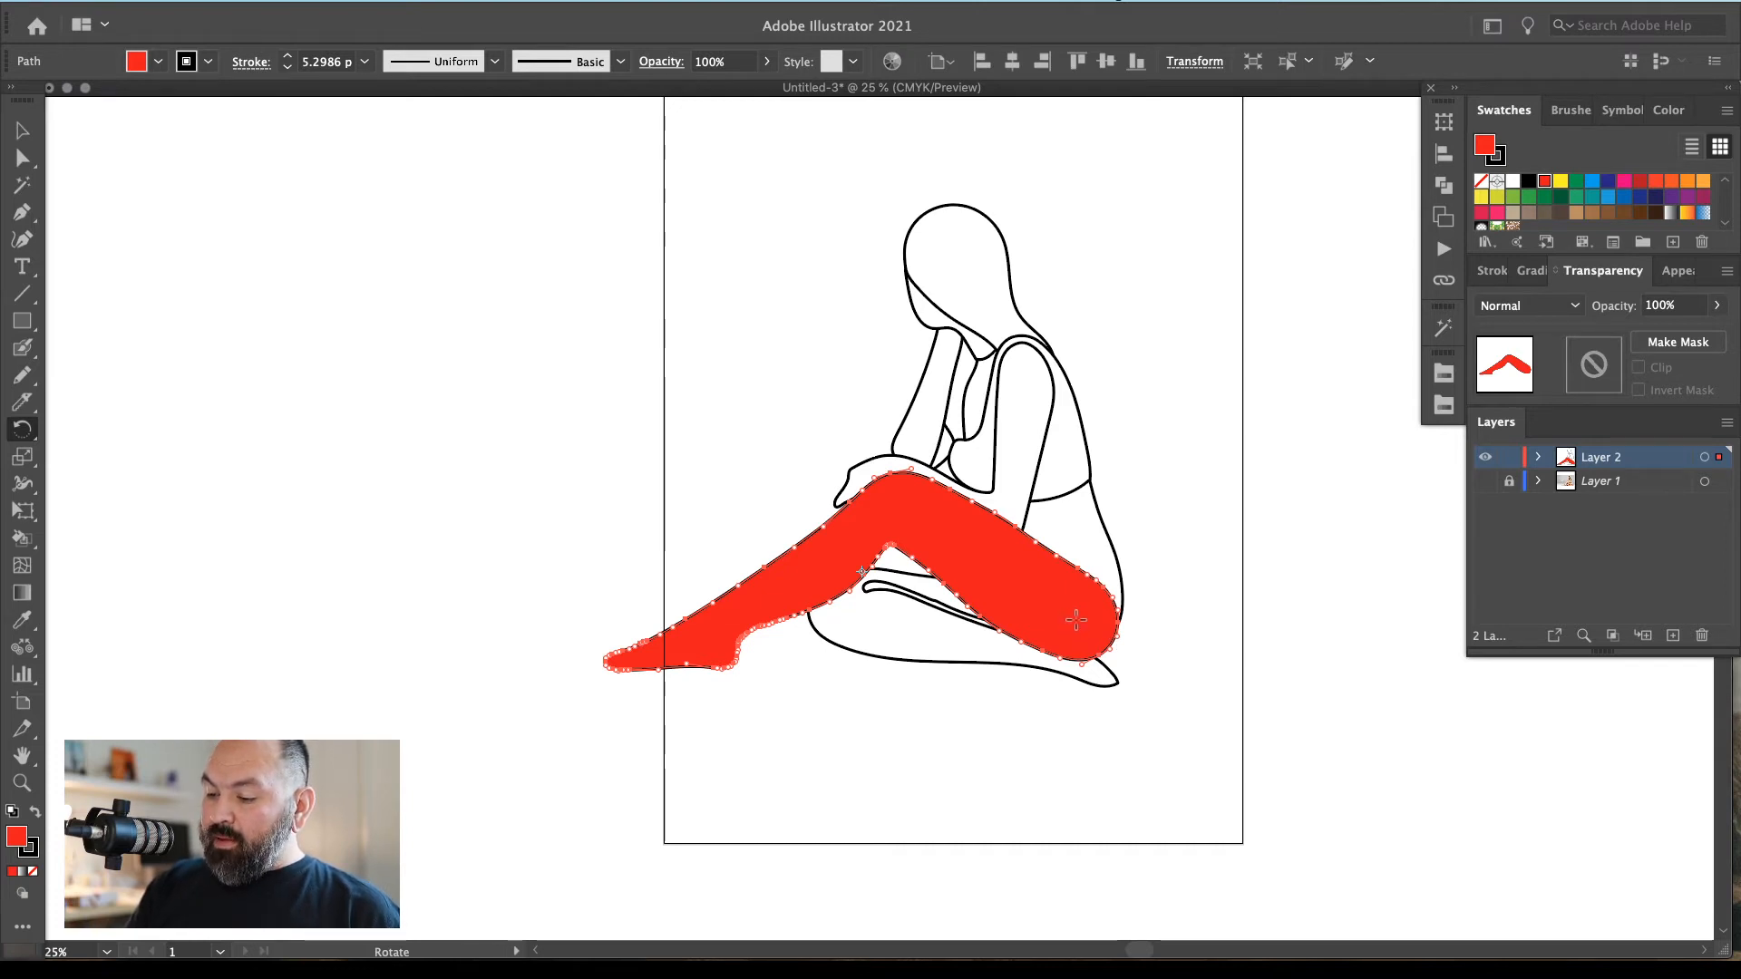
{"action": "left_click_drag", "start_coordinate": [891, 497], "coordinate": [916, 359]}
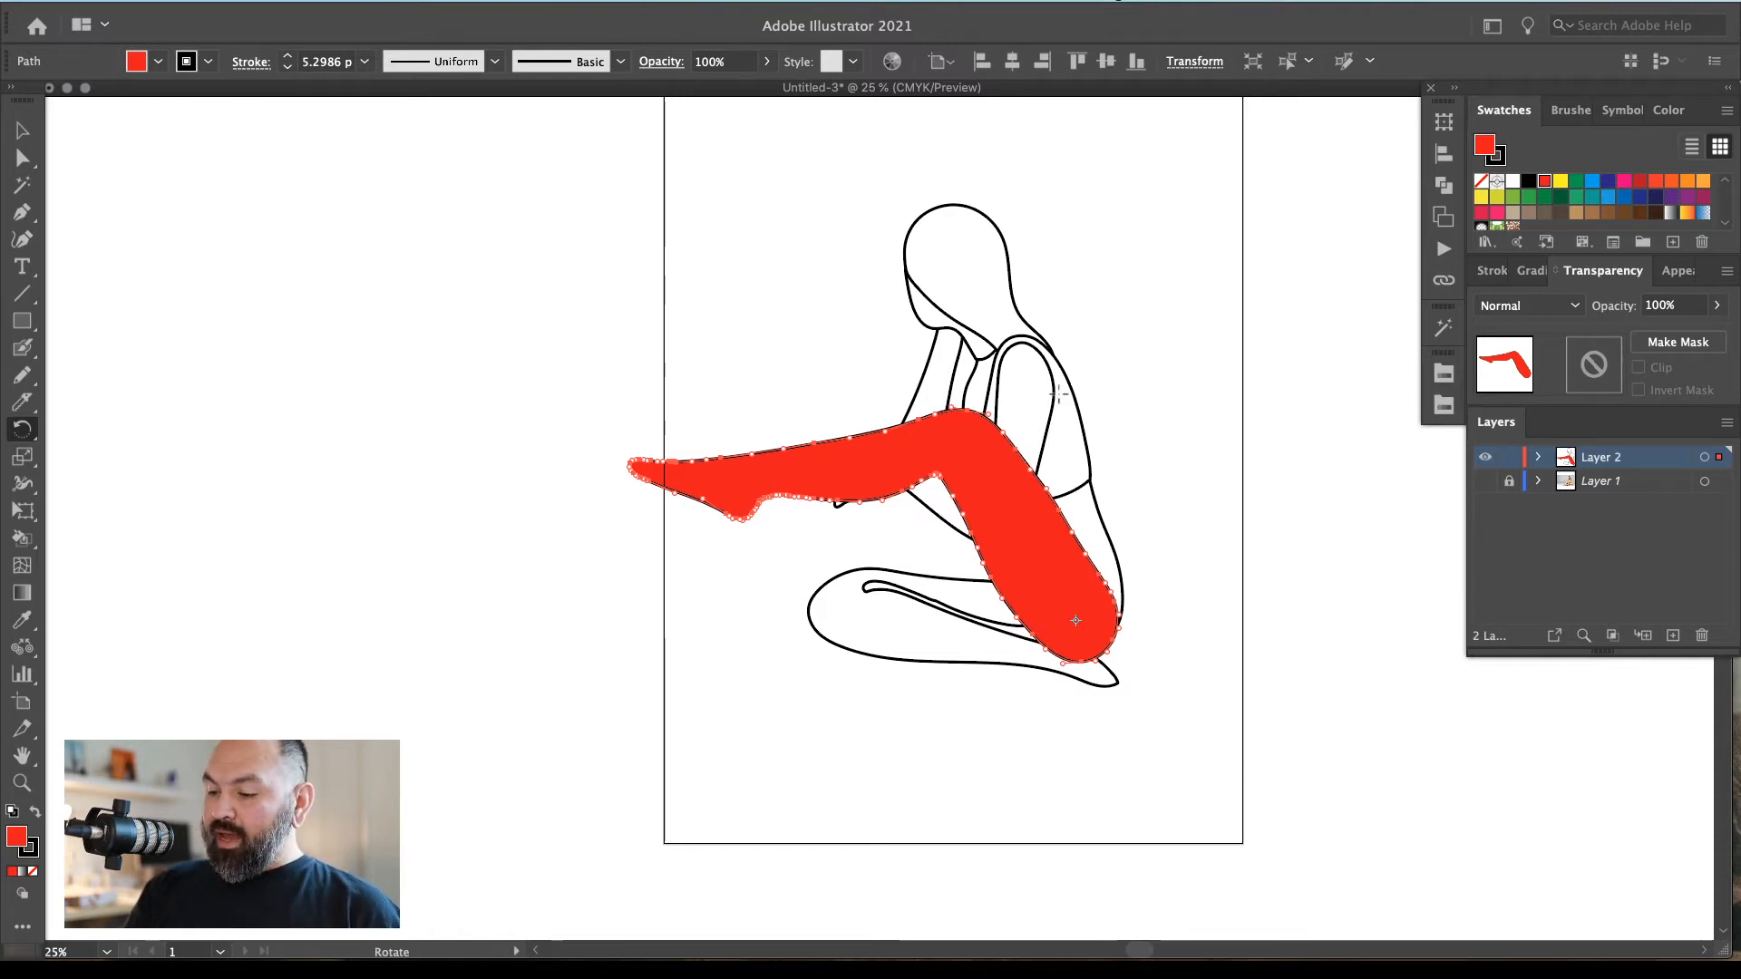
{"action": "key", "text": "super+shift+a"}
{"action": "key", "text": "v"}
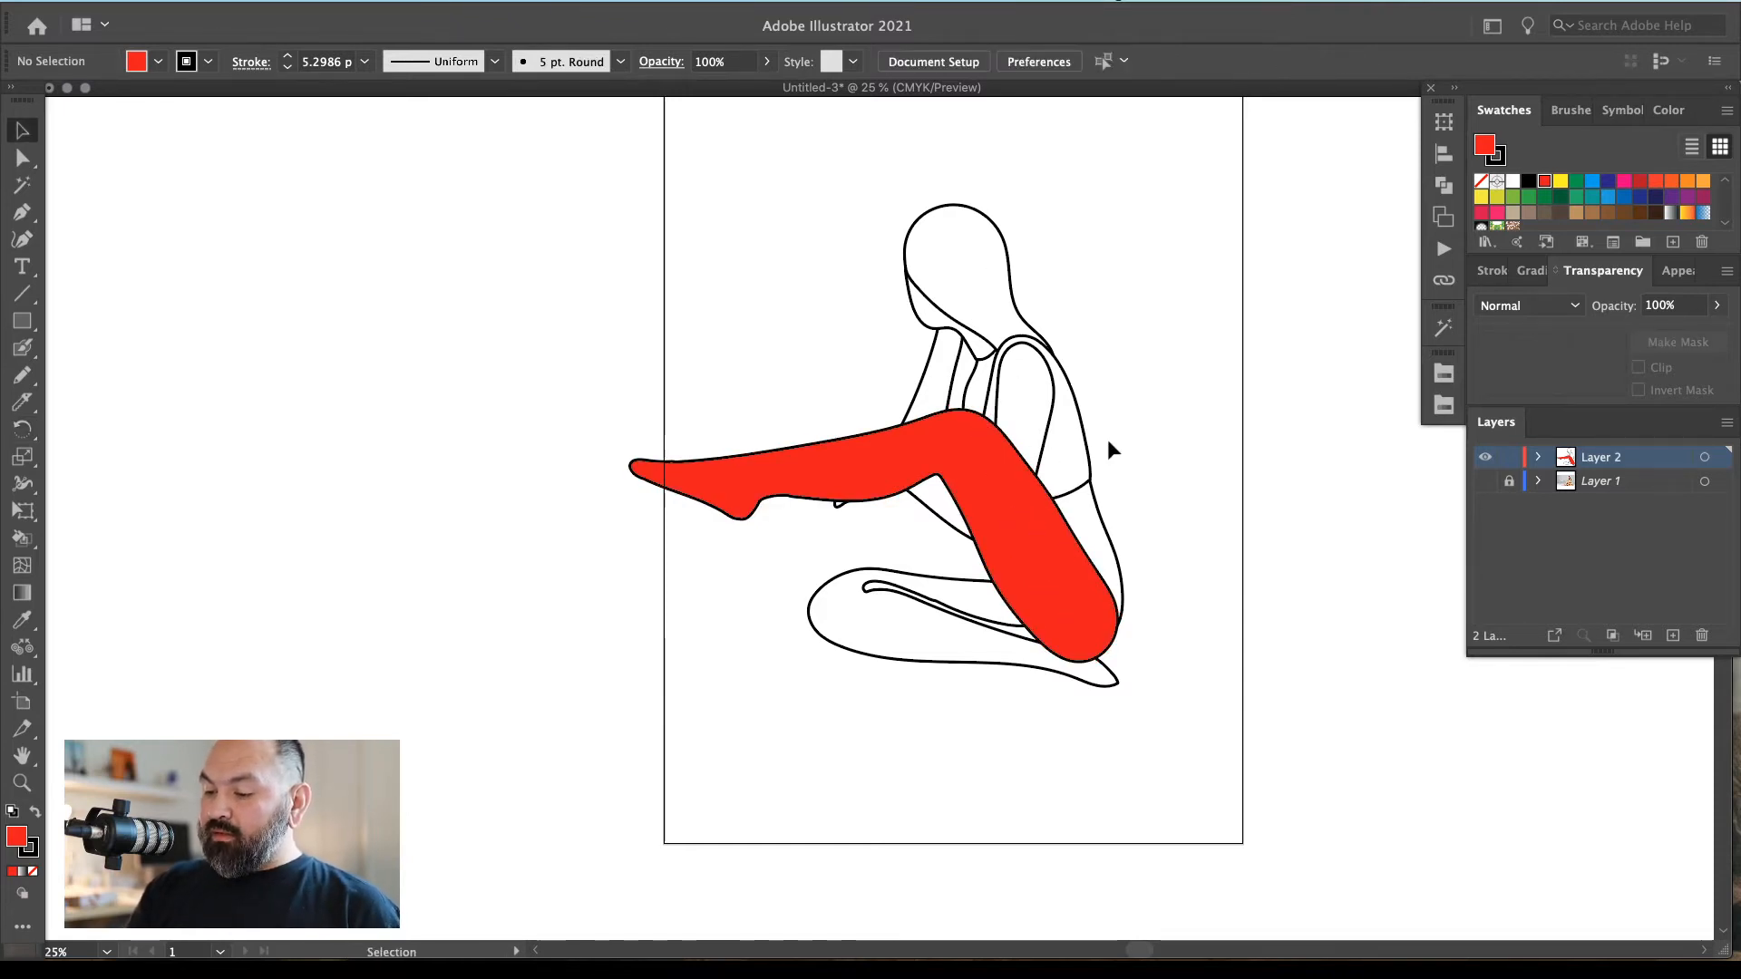
Isolate the red leg path for editing, framing the whole leg
{"action": "left_click", "coordinate": [1031, 524]}
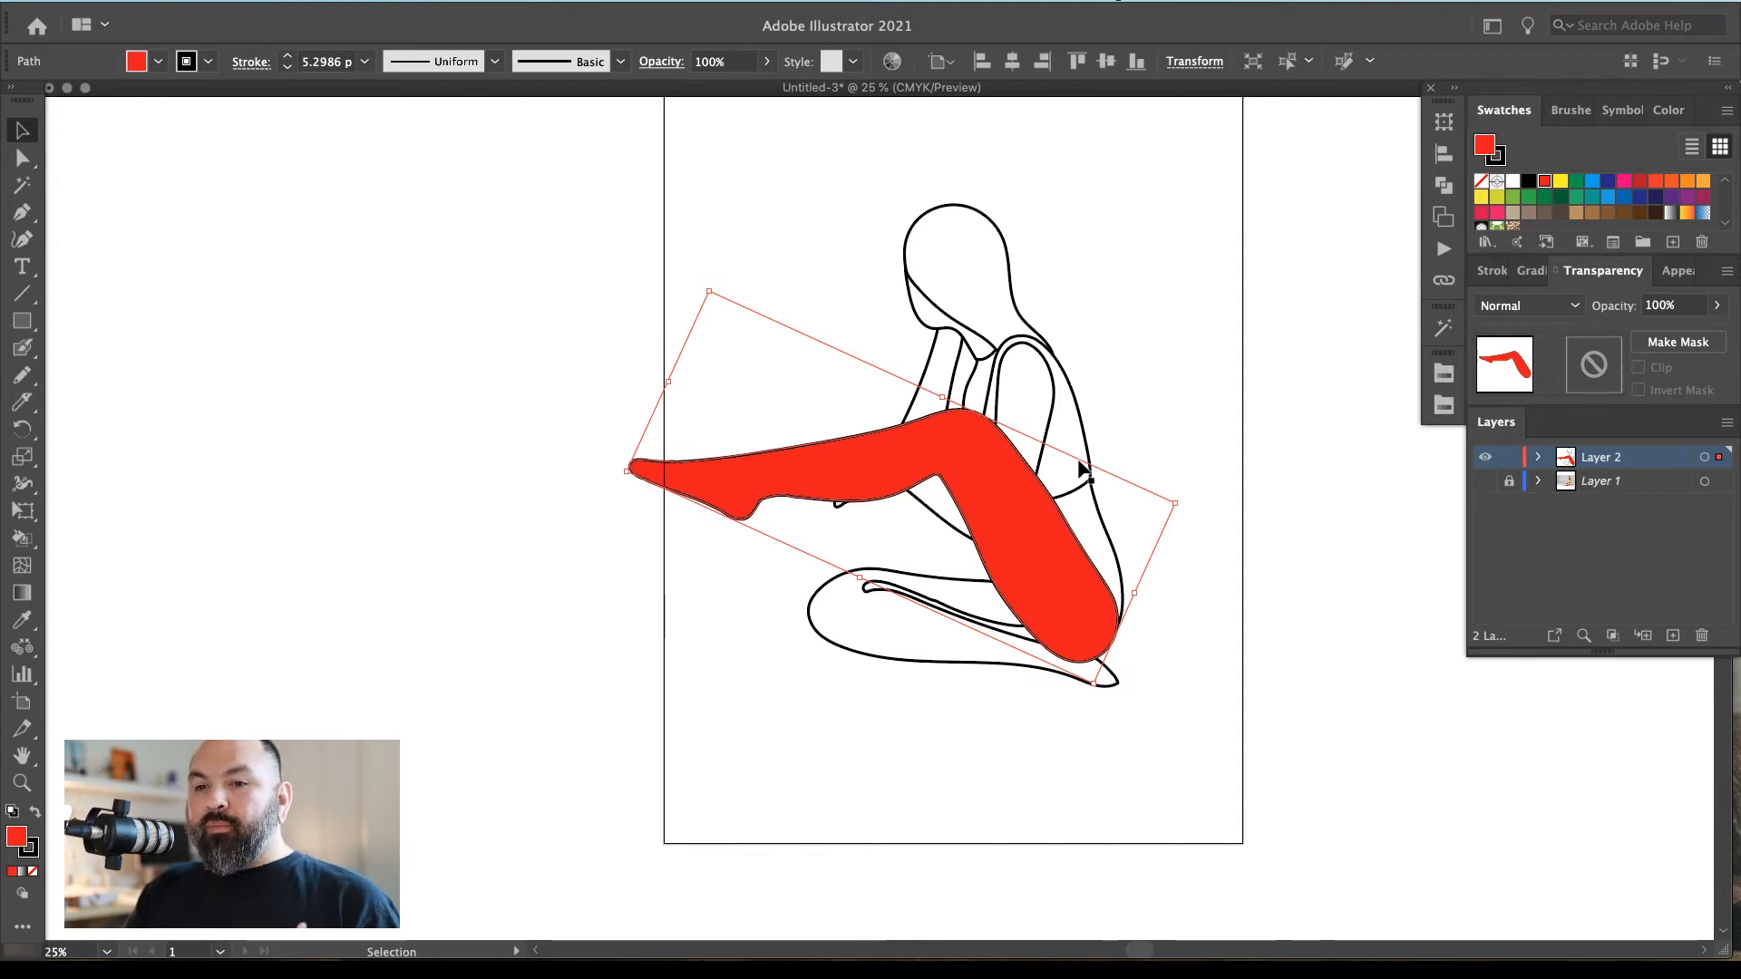
{"action": "double_click", "coordinate": [1065, 564]}
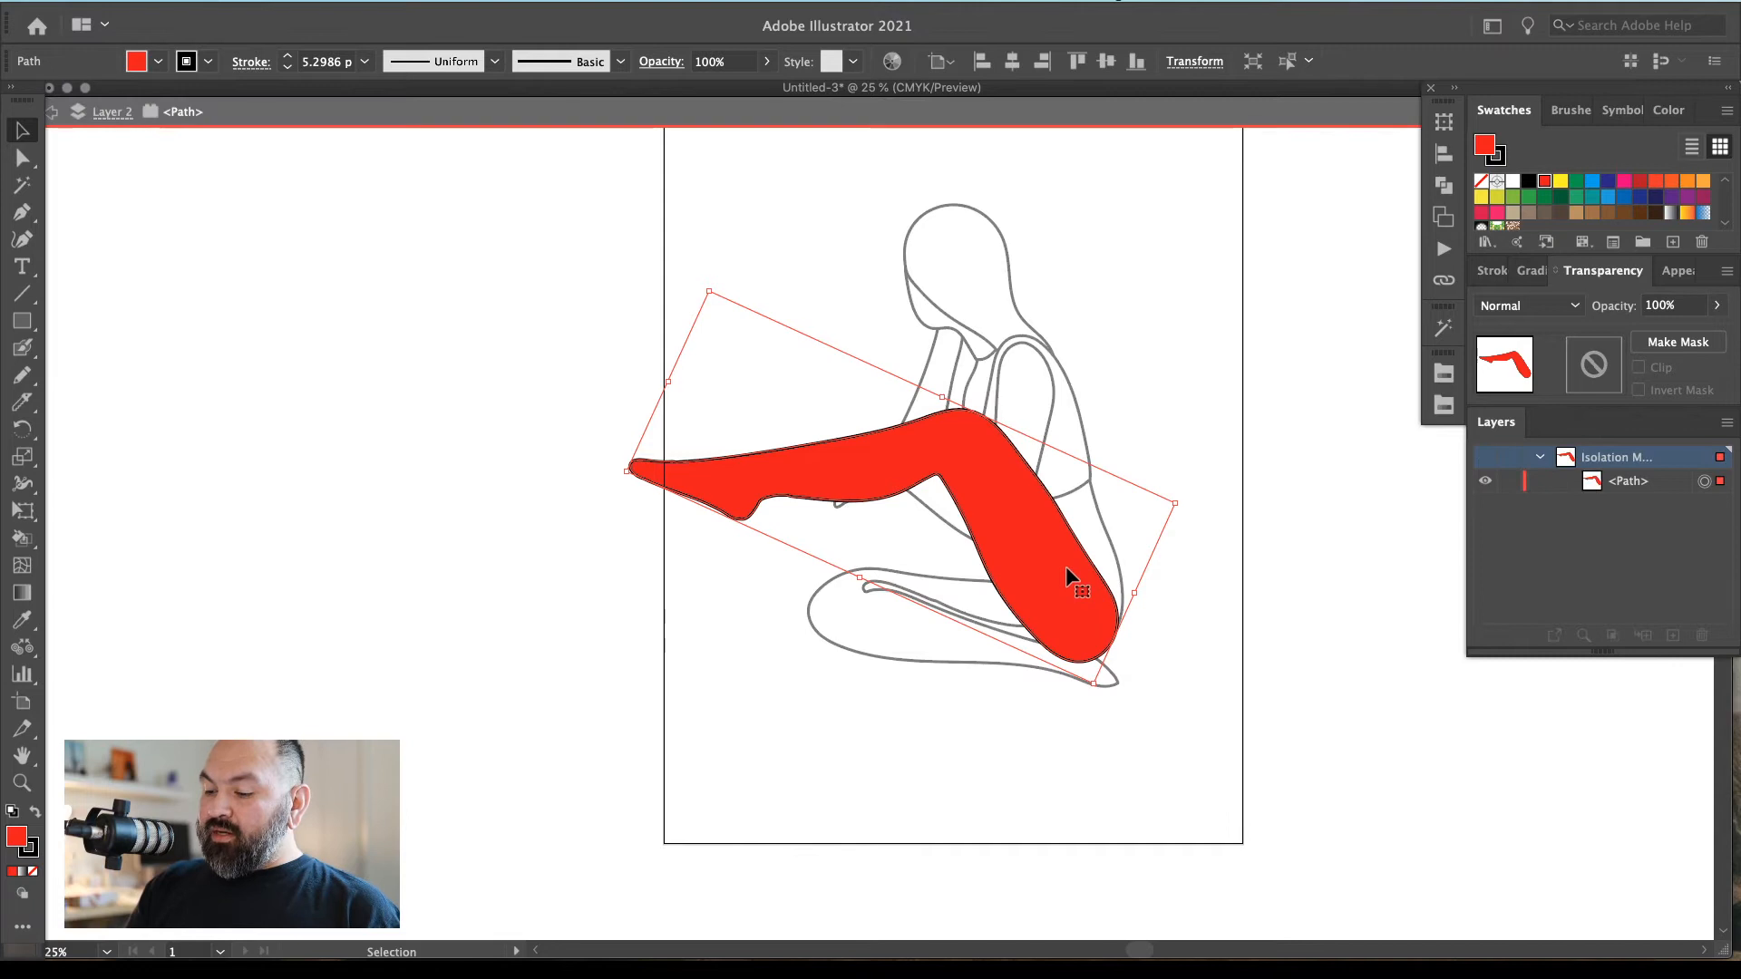
{"action": "key", "text": "z"}
{"action": "left_click_drag", "start_coordinate": [1150, 332], "coordinate": [581, 754]}
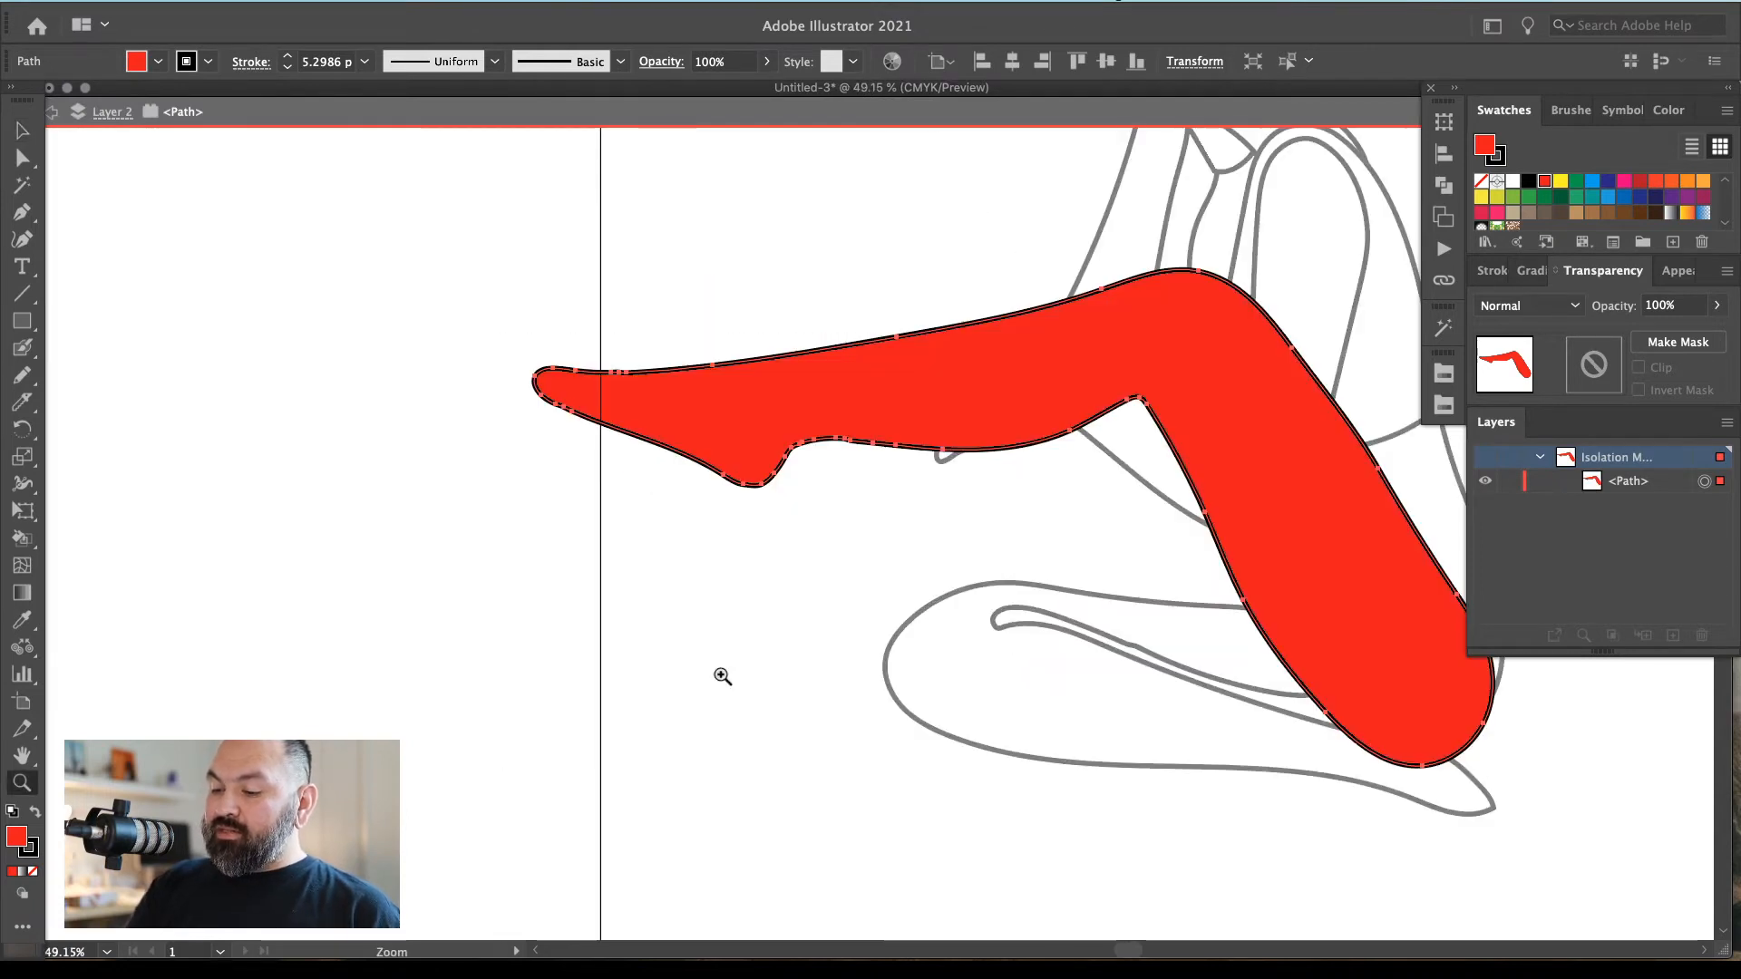
{"action": "left_click_drag", "start_coordinate": [1113, 554], "coordinate": [914, 698]}
{"action": "left_click_drag", "start_coordinate": [1106, 692], "coordinate": [1114, 601]}
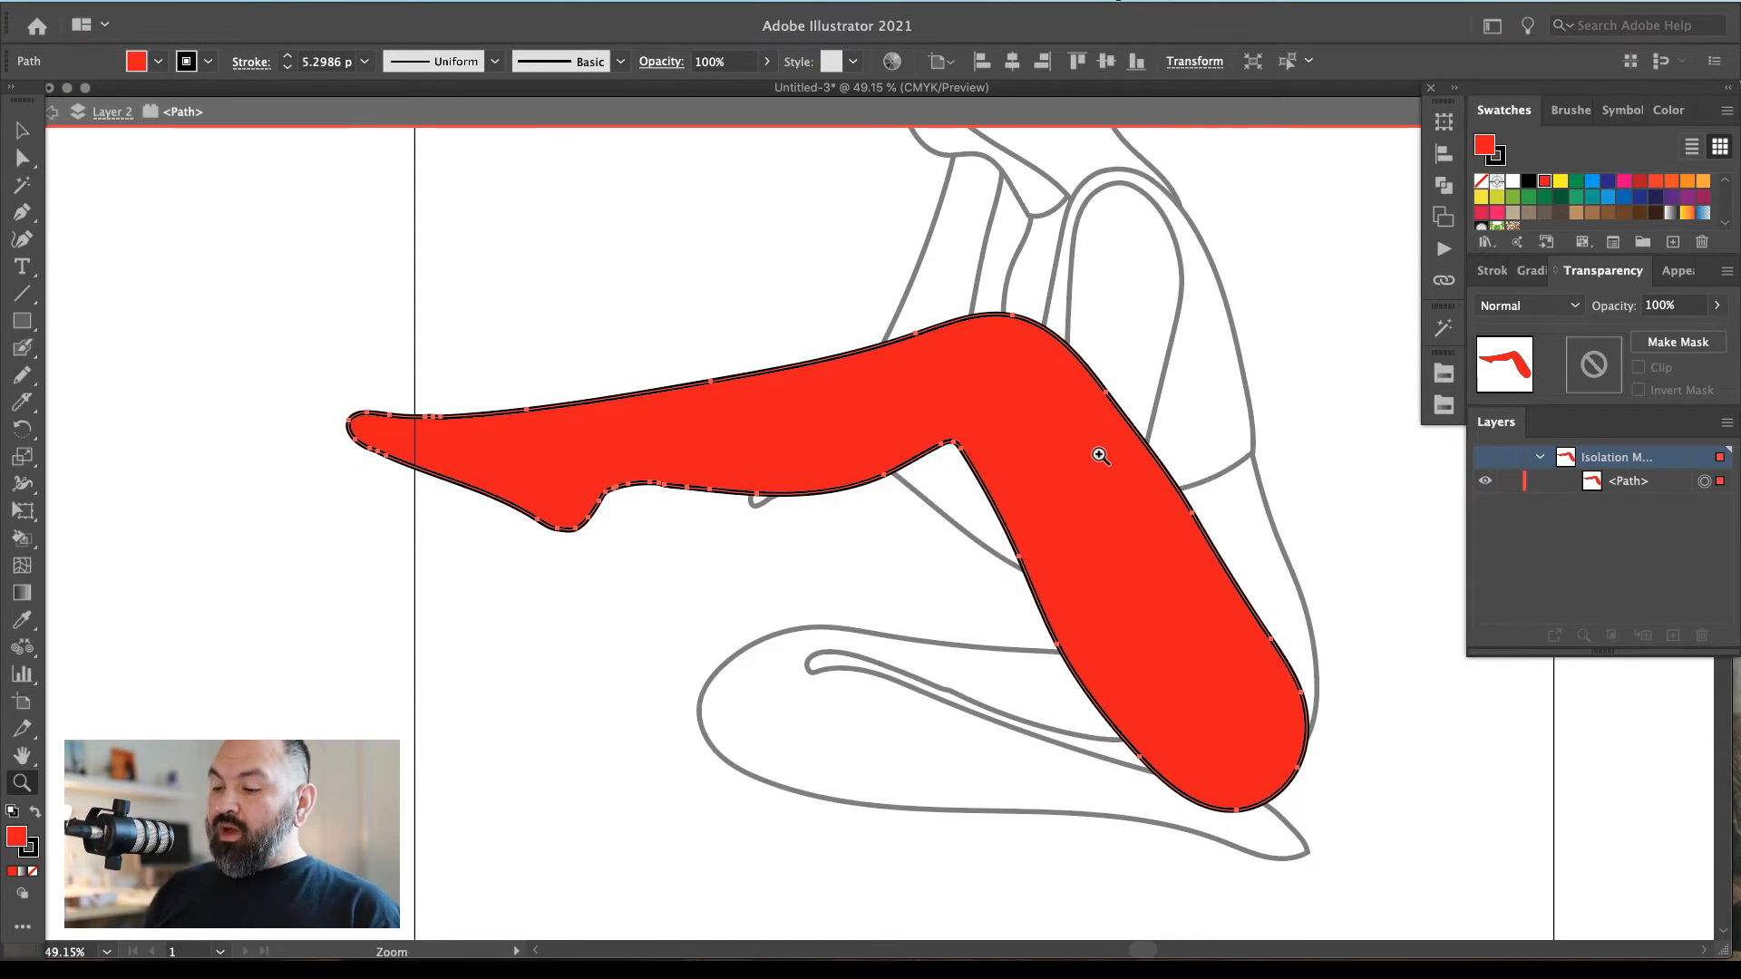
Lasso the lower leg's anchor points and rotate them about the knee so the shin slopes down to the ground
{"action": "key", "text": "q"}
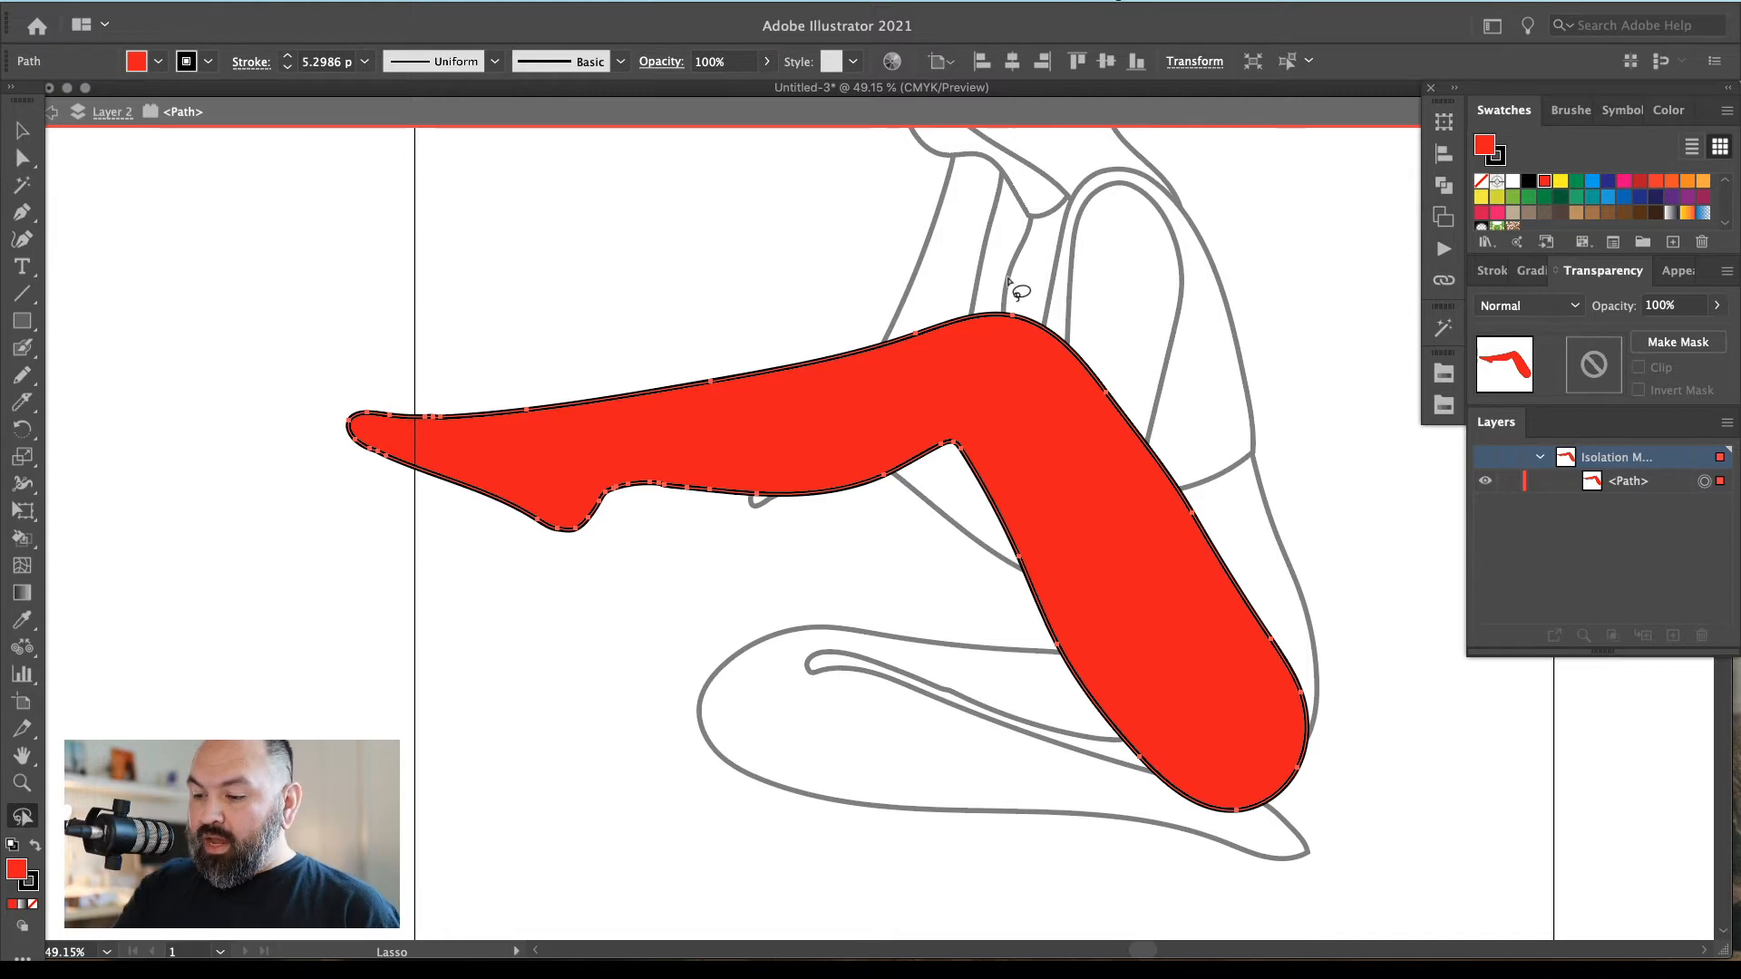
{"action": "mouse_move", "coordinate": [967, 278]}
{"action": "left_mouse_down"}
{"action": "mouse_move", "coordinate": [940, 497]}
{"action": "mouse_move", "coordinate": [821, 623]}
{"action": "mouse_move", "coordinate": [520, 679]}
{"action": "mouse_move", "coordinate": [237, 482]}
{"action": "mouse_move", "coordinate": [447, 300]}
{"action": "mouse_move", "coordinate": [954, 283]}
{"action": "left_mouse_up"}
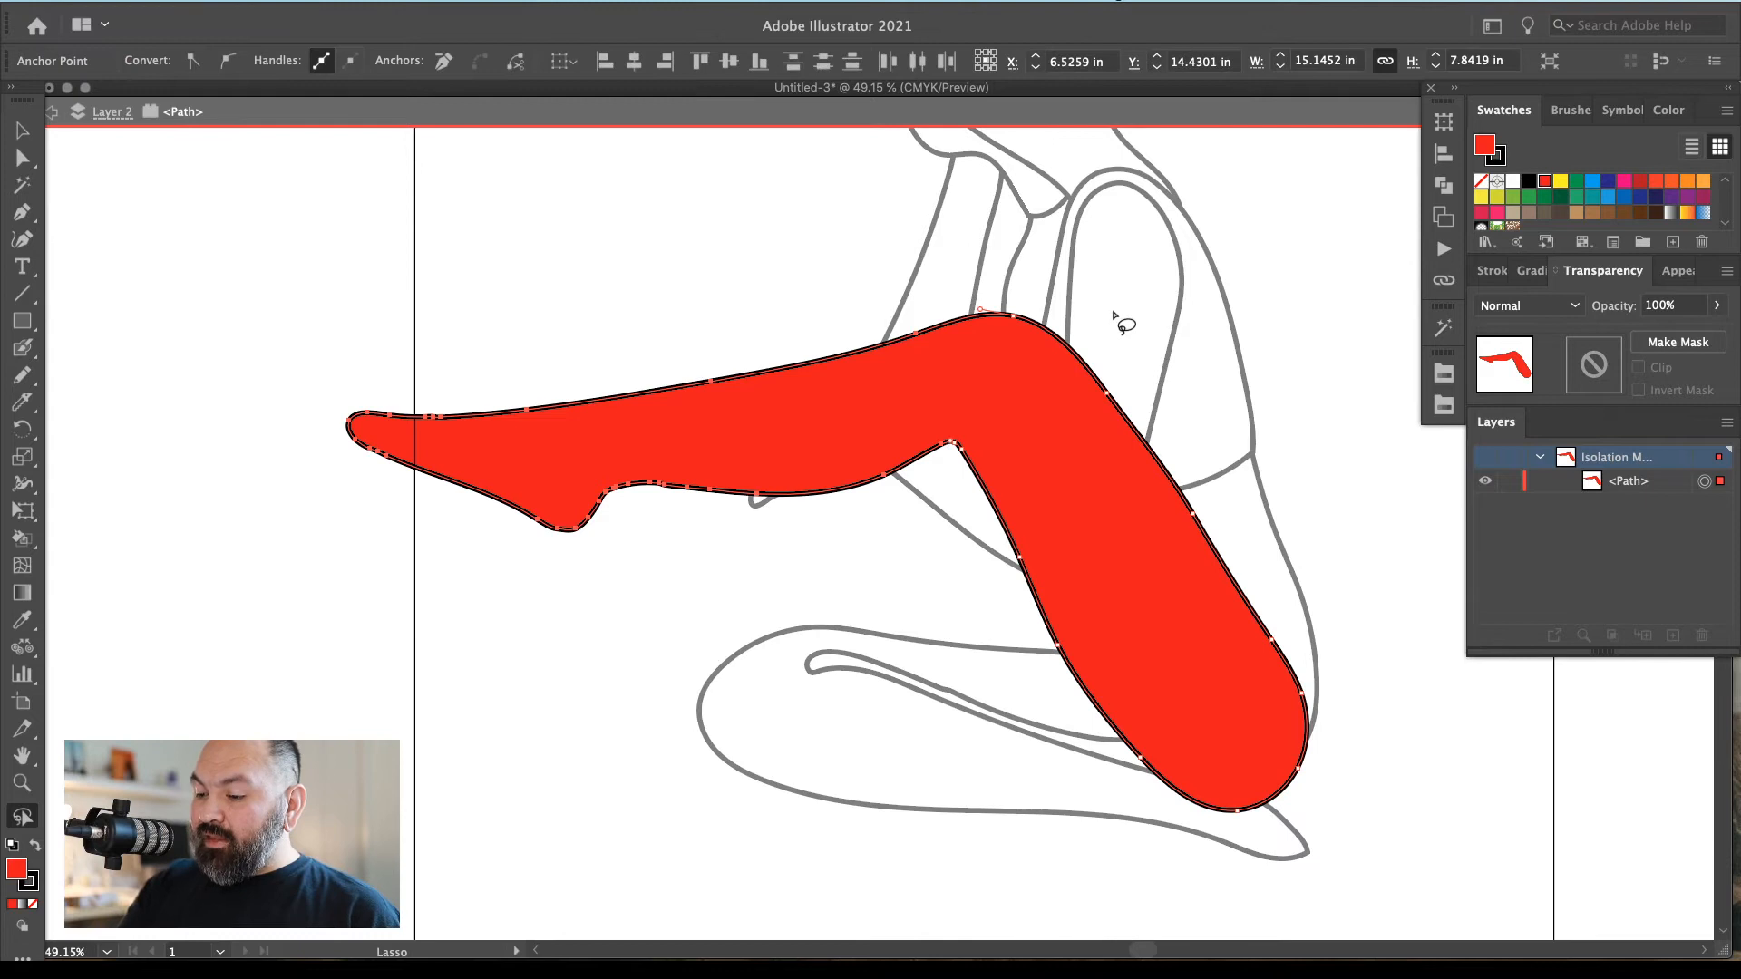
{"action": "key", "text": "r"}
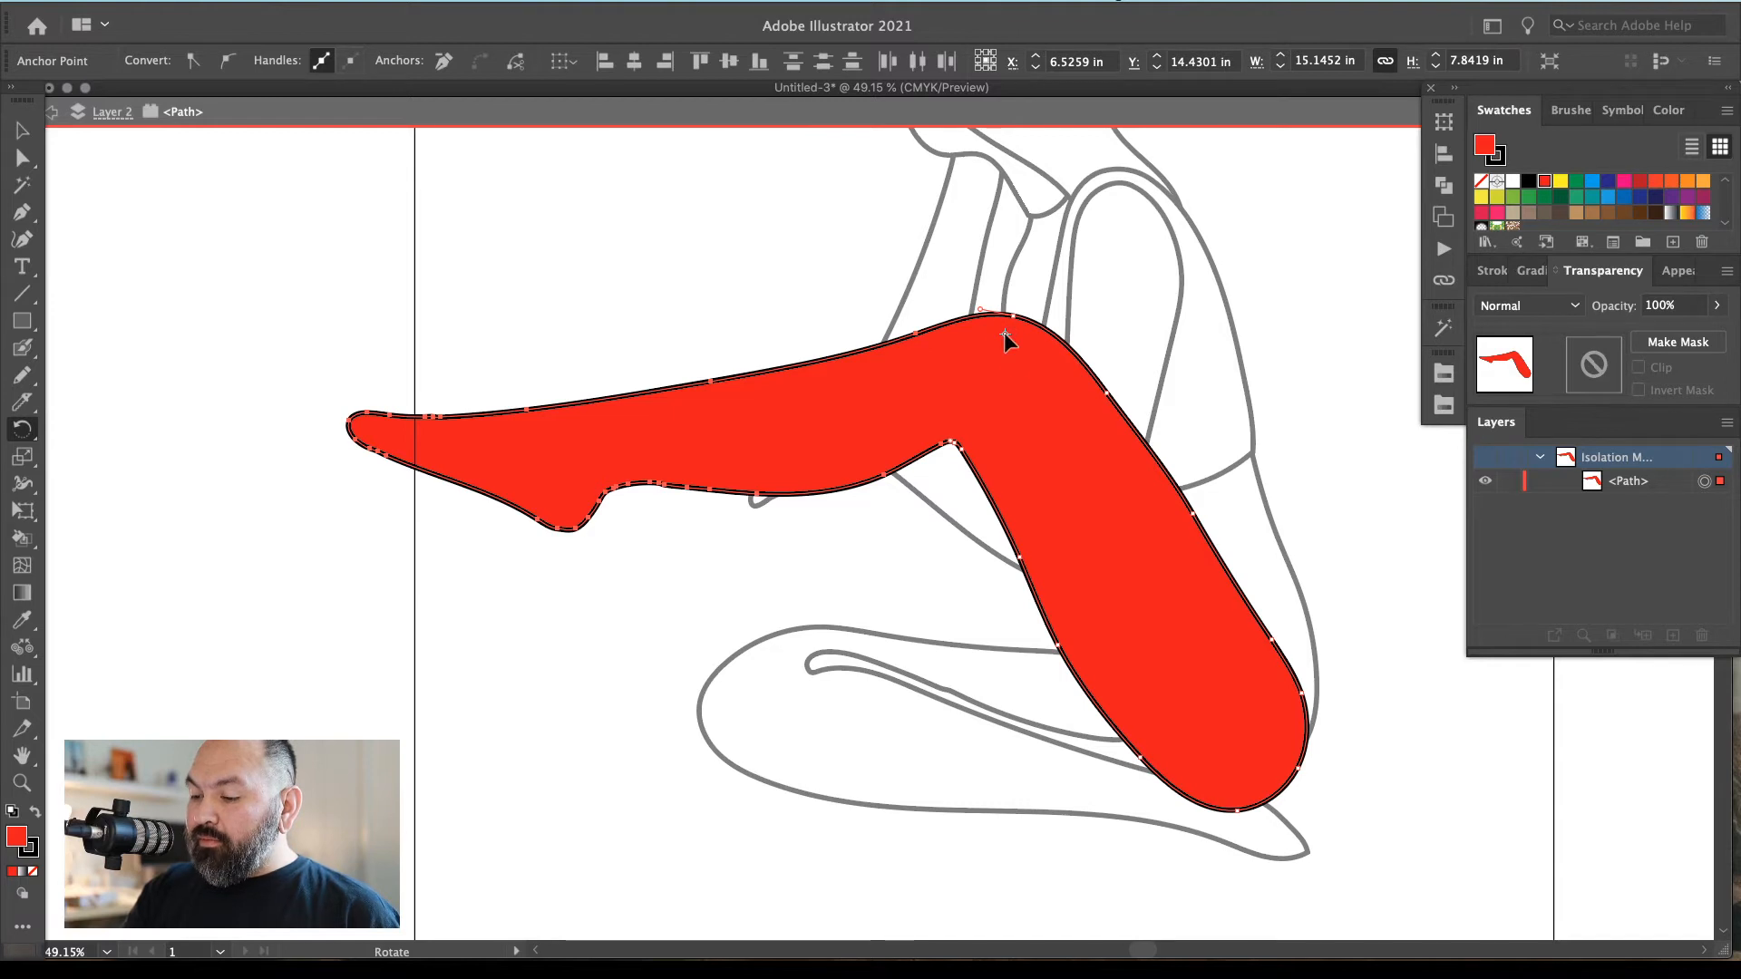
{"action": "mouse_move", "coordinate": [602, 513]}
{"action": "left_mouse_down"}
{"action": "mouse_move", "coordinate": [660, 588]}
{"action": "mouse_move", "coordinate": [860, 707]}
{"action": "mouse_move", "coordinate": [828, 692]}
{"action": "left_mouse_up"}
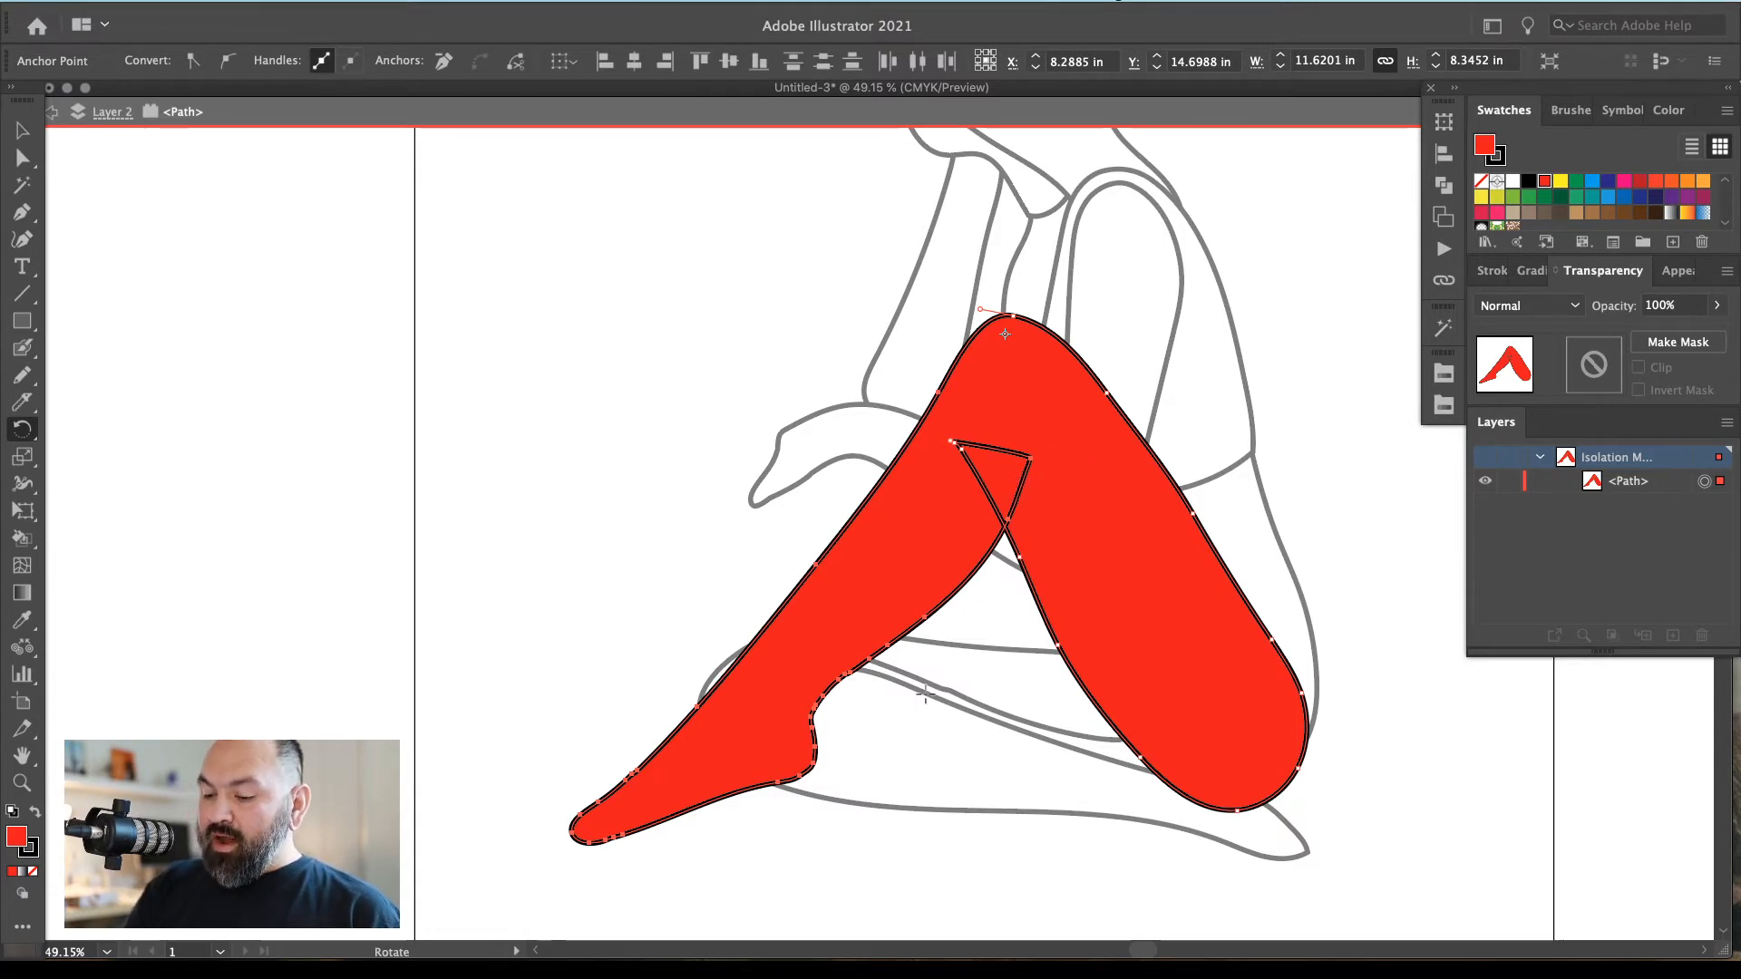
Lasso the foot's anchor points and rotate them about the ankle until the sole lies nearly flat
{"action": "key", "text": "q"}
{"action": "mouse_move", "coordinate": [742, 647]}
{"action": "left_mouse_down"}
{"action": "mouse_move", "coordinate": [812, 682]}
{"action": "mouse_move", "coordinate": [861, 820]}
{"action": "mouse_move", "coordinate": [517, 735]}
{"action": "left_mouse_up"}
{"action": "key", "text": "r"}
{"action": "left_click", "coordinate": [805, 700]}
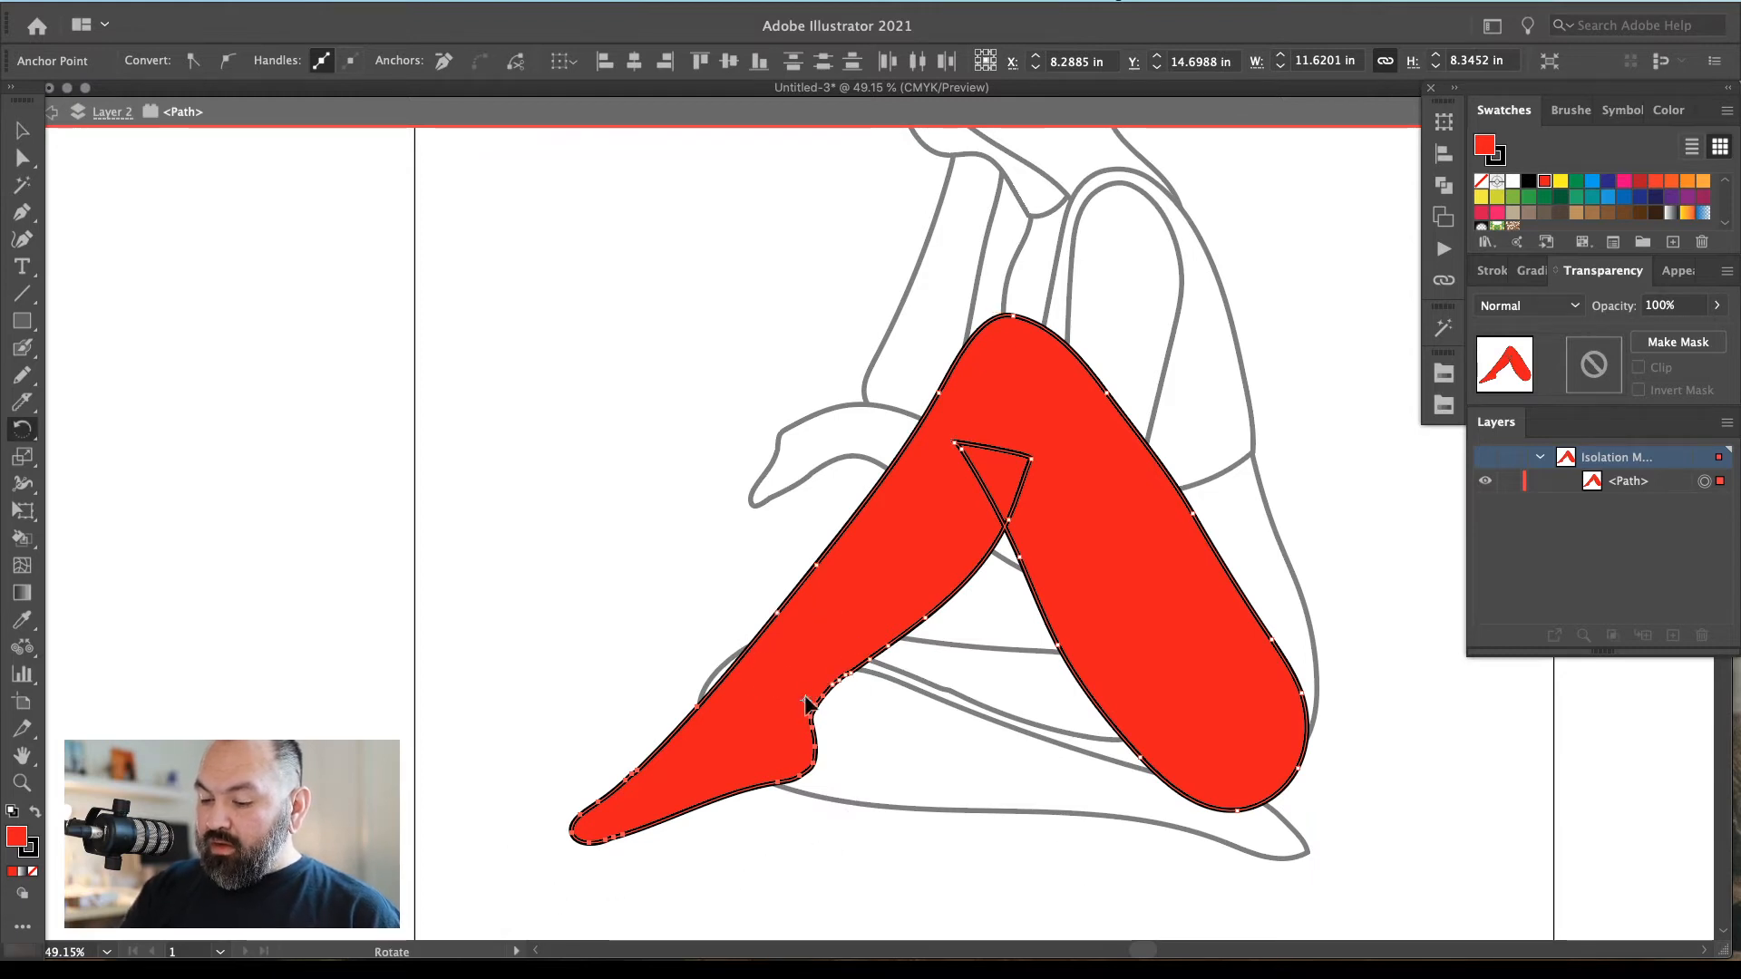
{"action": "left_click_drag", "start_coordinate": [619, 853], "coordinate": [583, 779]}
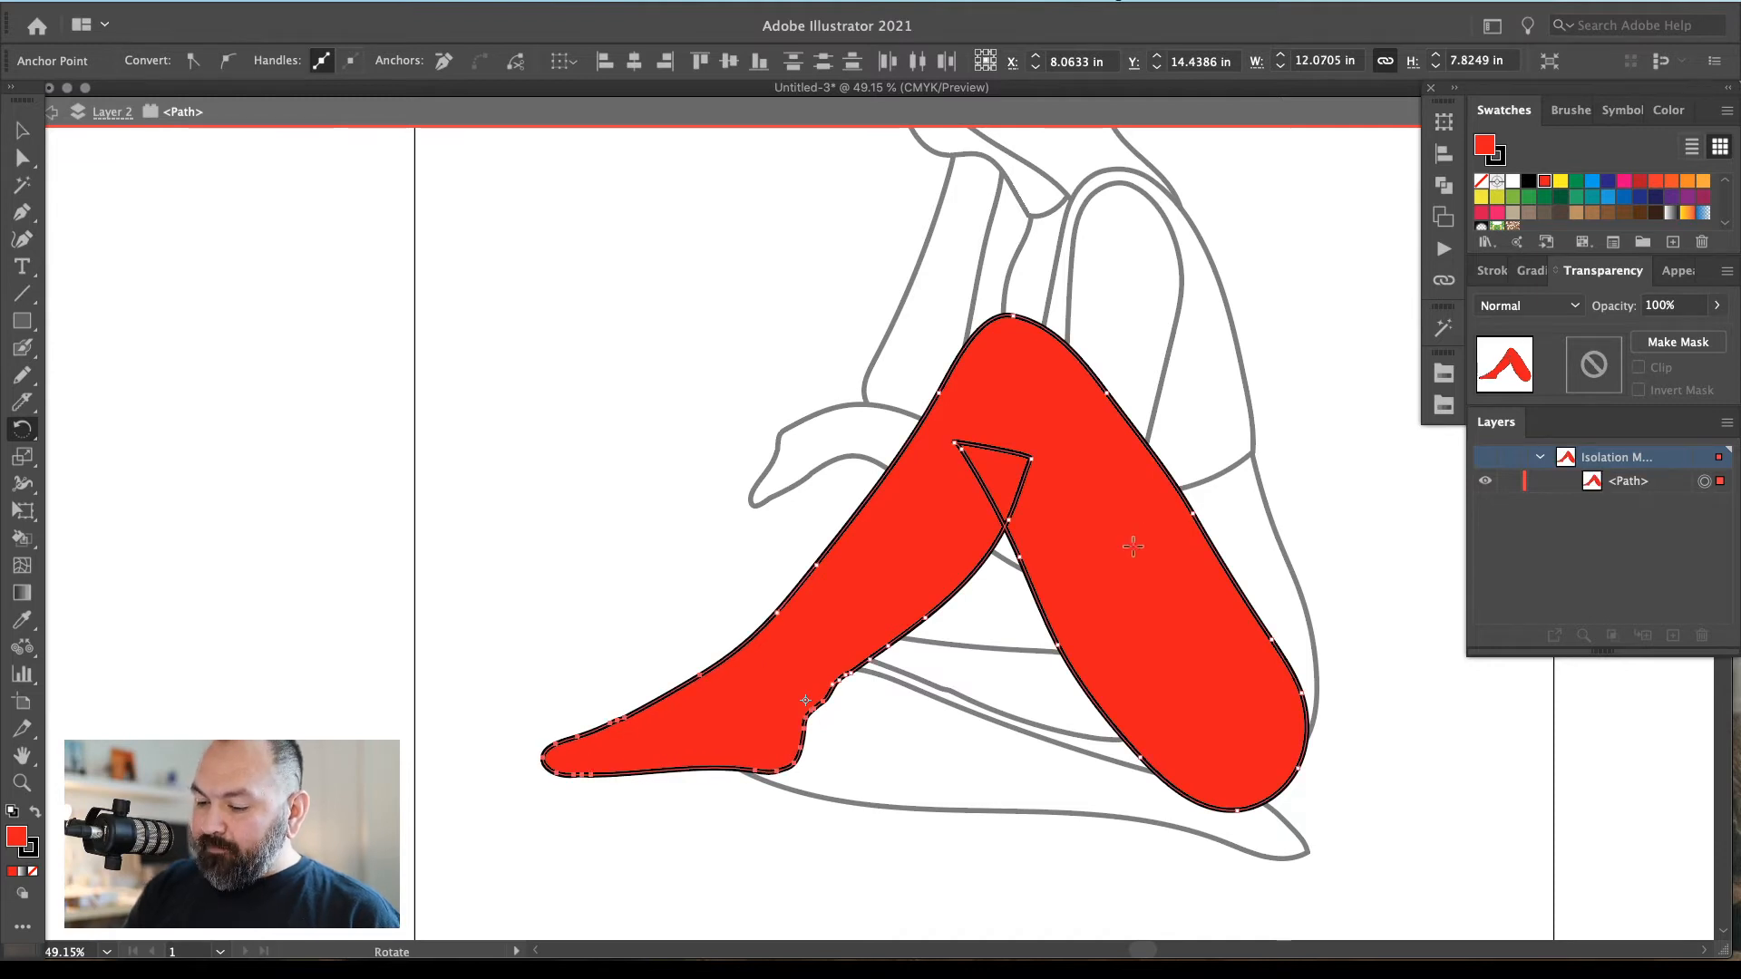
{"action": "key", "text": "v"}
{"action": "key", "text": "super+shift+a"}
Redraw the outline behind the ankle and lower calf with the Pencil tool to smooth out its bumps
{"action": "key", "text": "z"}
{"action": "left_click_drag", "start_coordinate": [639, 851], "coordinate": [703, 874]}
{"action": "key", "text": "a"}
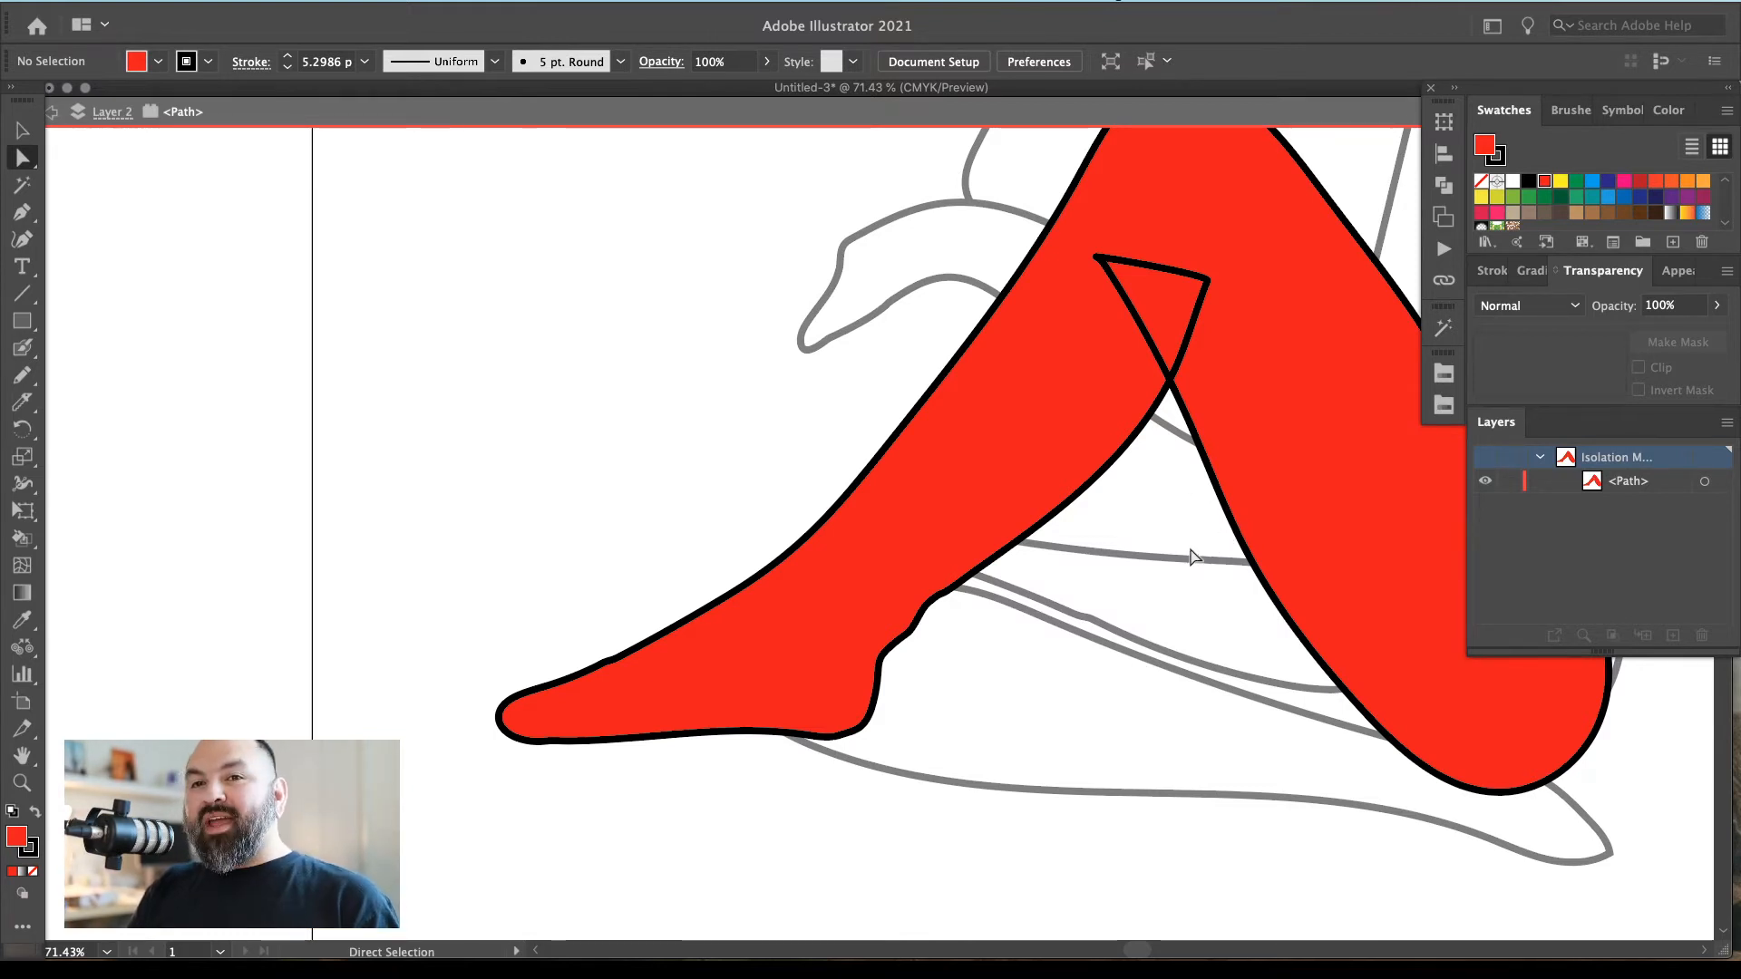
{"action": "left_click", "coordinate": [989, 509]}
{"action": "key", "text": "n"}
{"action": "left_click_drag", "start_coordinate": [949, 592], "coordinate": [996, 556]}
Redraw the outline behind the bent knee with the Pencil tool, removing the crossed segments and rounding the inner corner
{"action": "left_click_drag", "start_coordinate": [1199, 408], "coordinate": [1094, 523]}
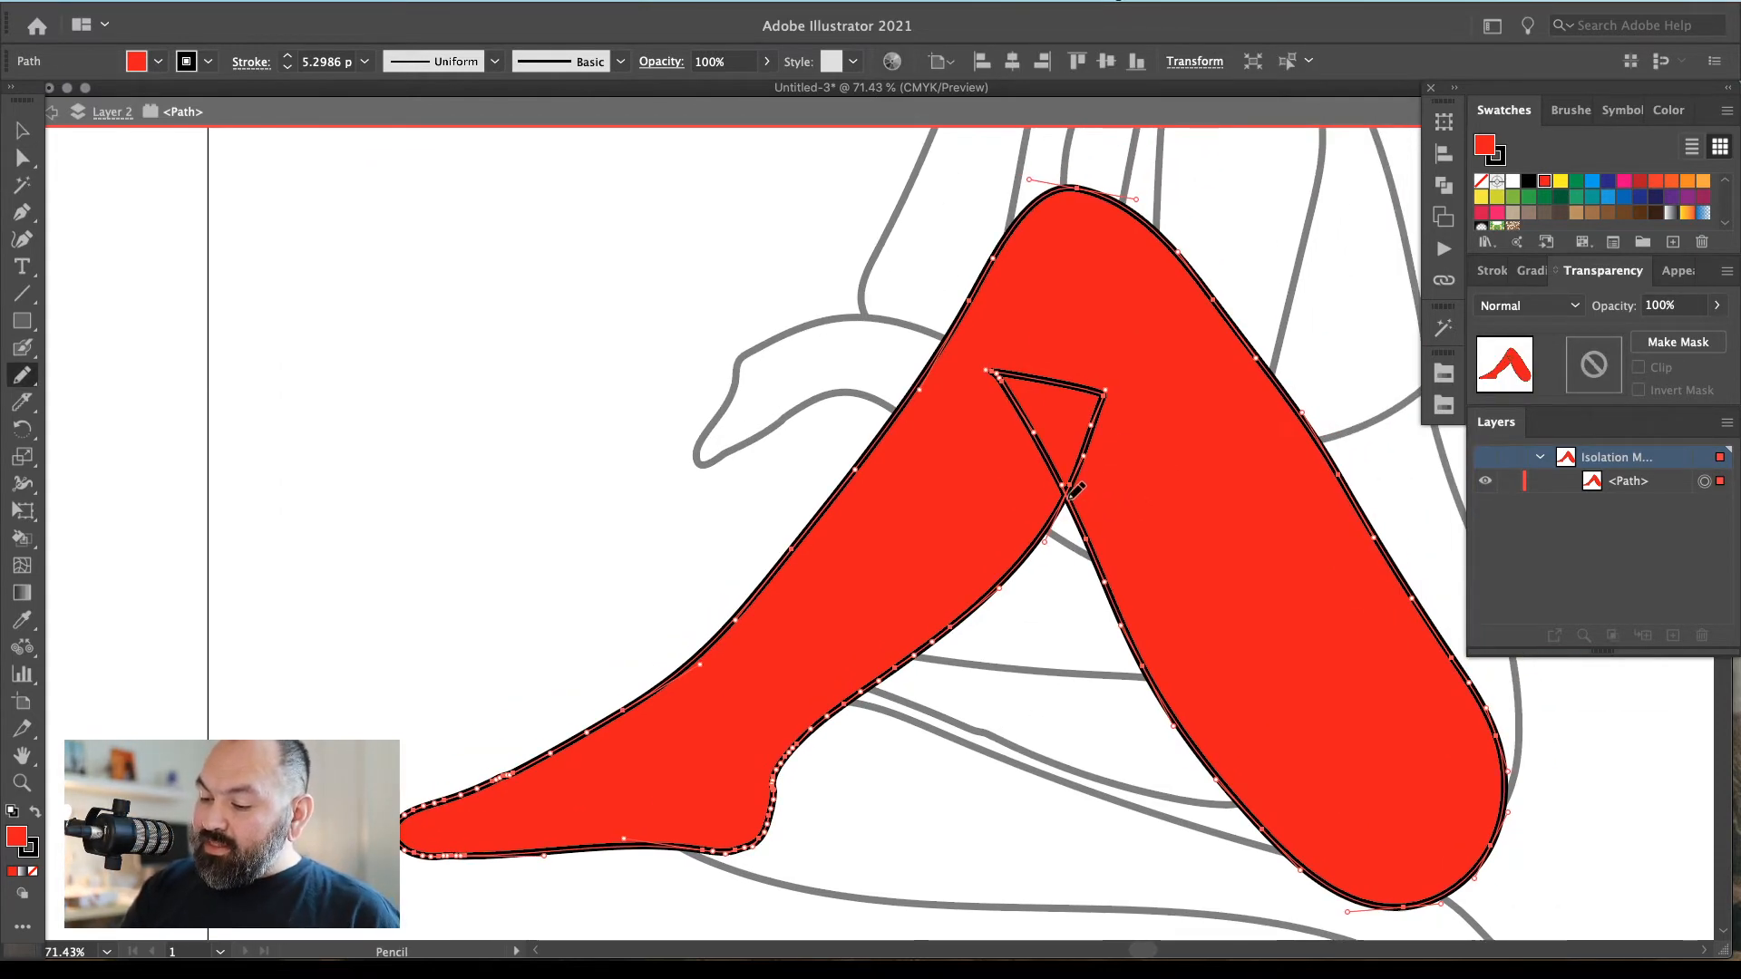
{"action": "left_click_drag", "start_coordinate": [1071, 490], "coordinate": [1097, 546]}
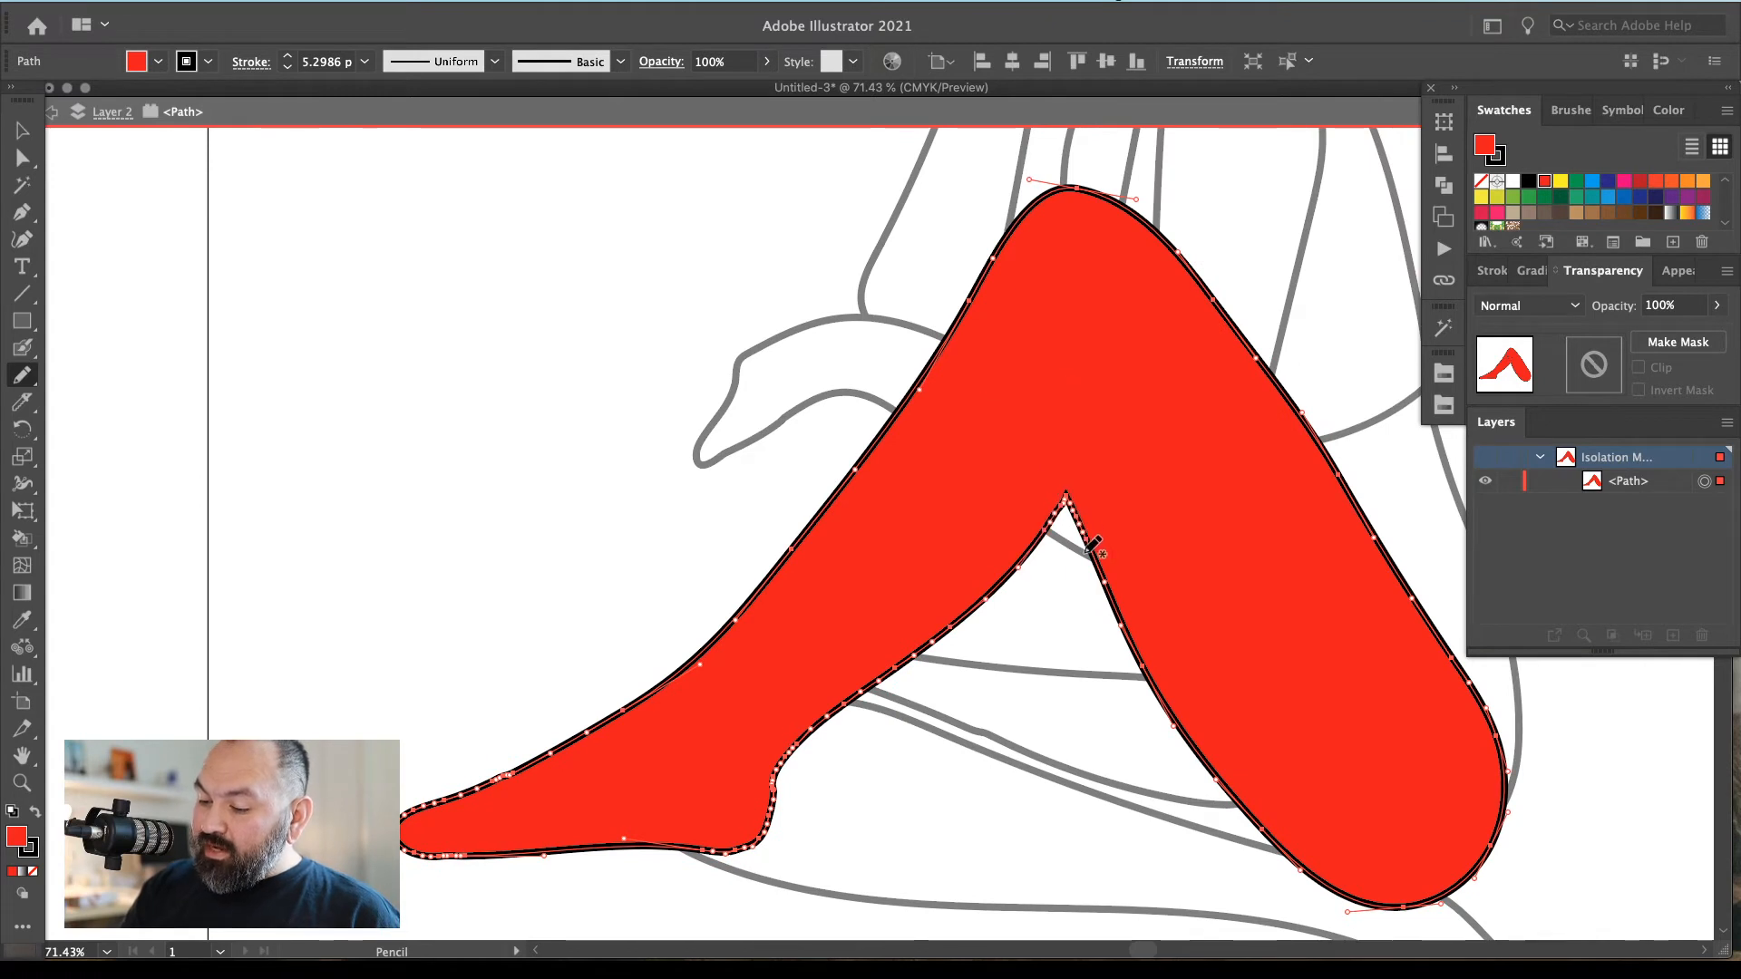
{"action": "key", "text": "super+shift+a"}
{"action": "left_click_drag", "start_coordinate": [1193, 624], "coordinate": [1131, 637]}
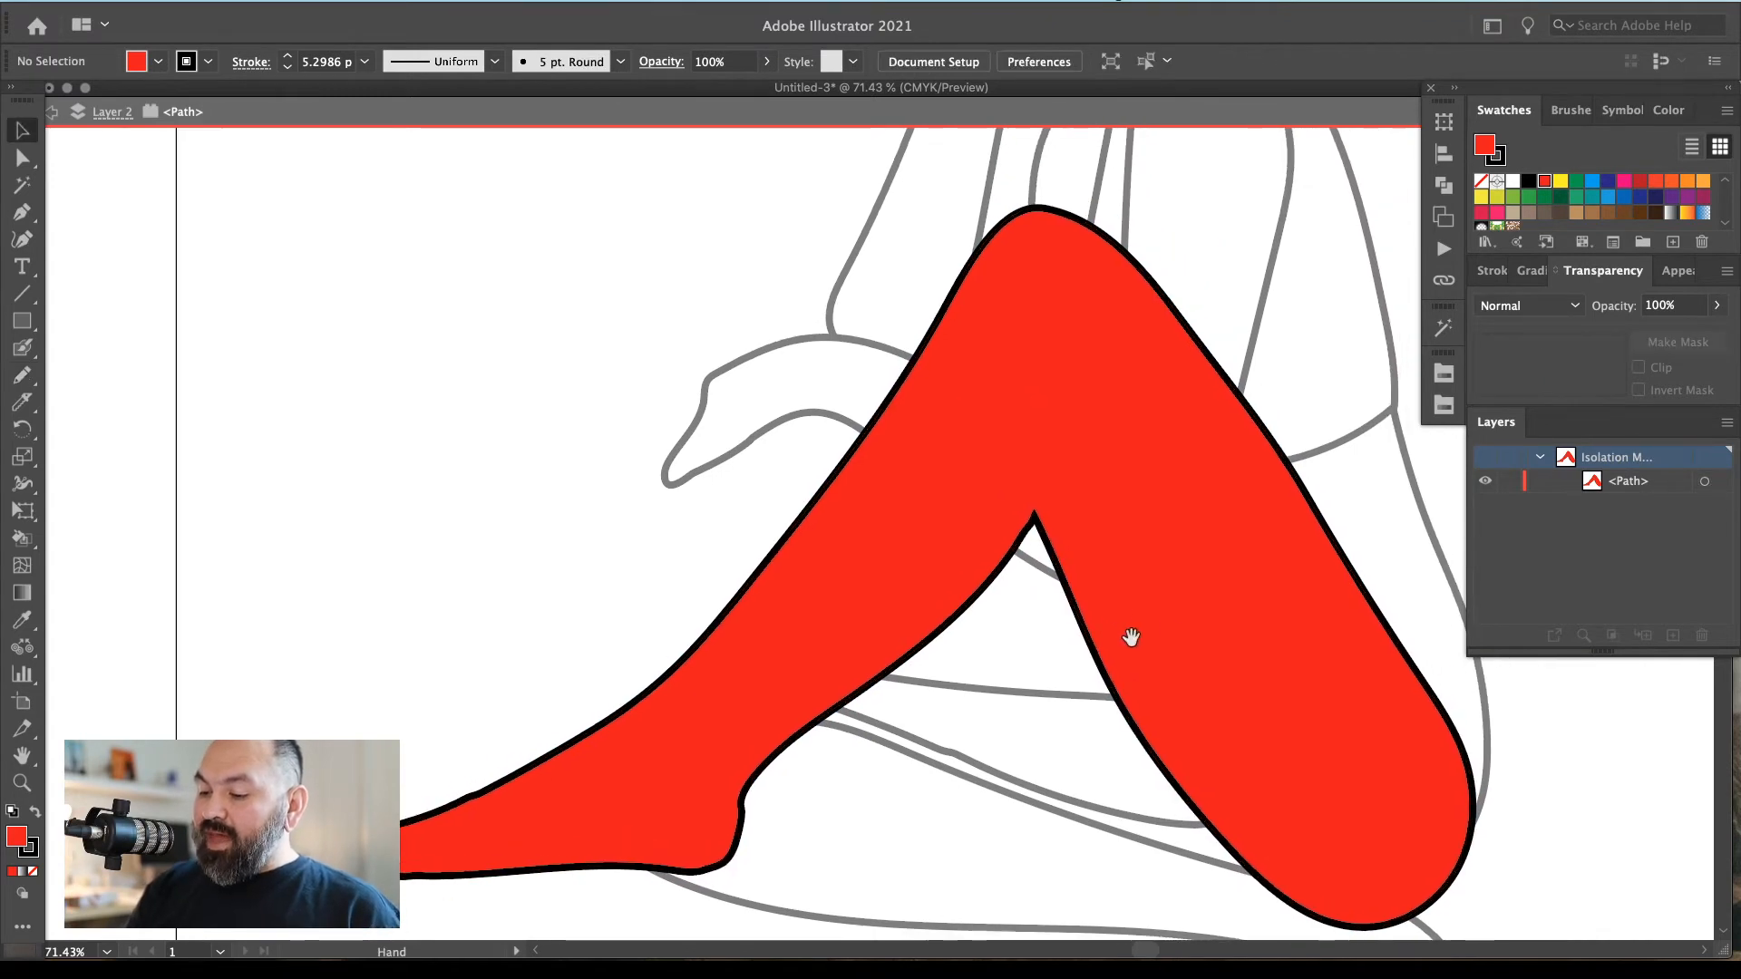
{"action": "left_click", "coordinate": [1071, 536], "text": "super"}
{"action": "key", "text": "super+shift+a"}
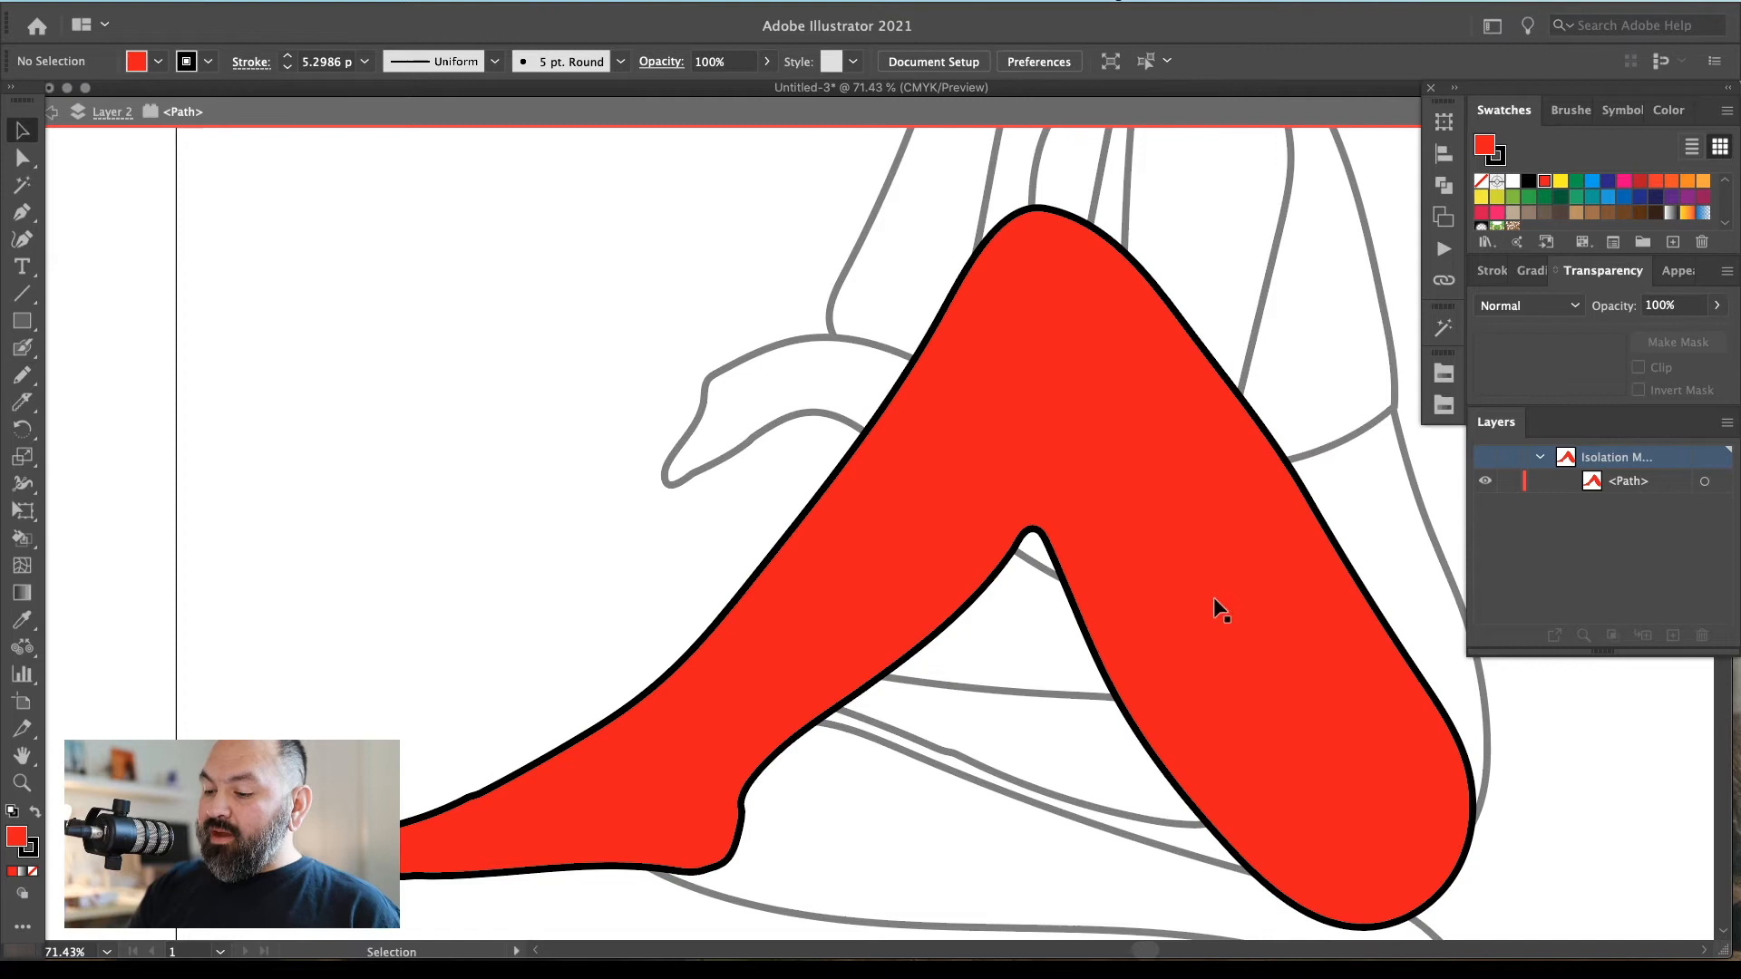
Round the top of the knee by adjusting its anchor's direction handle and the neighbouring shin point
{"action": "left_click_drag", "start_coordinate": [1216, 610], "coordinate": [1085, 541]}
{"action": "key", "text": "a"}
{"action": "left_click", "coordinate": [972, 312]}
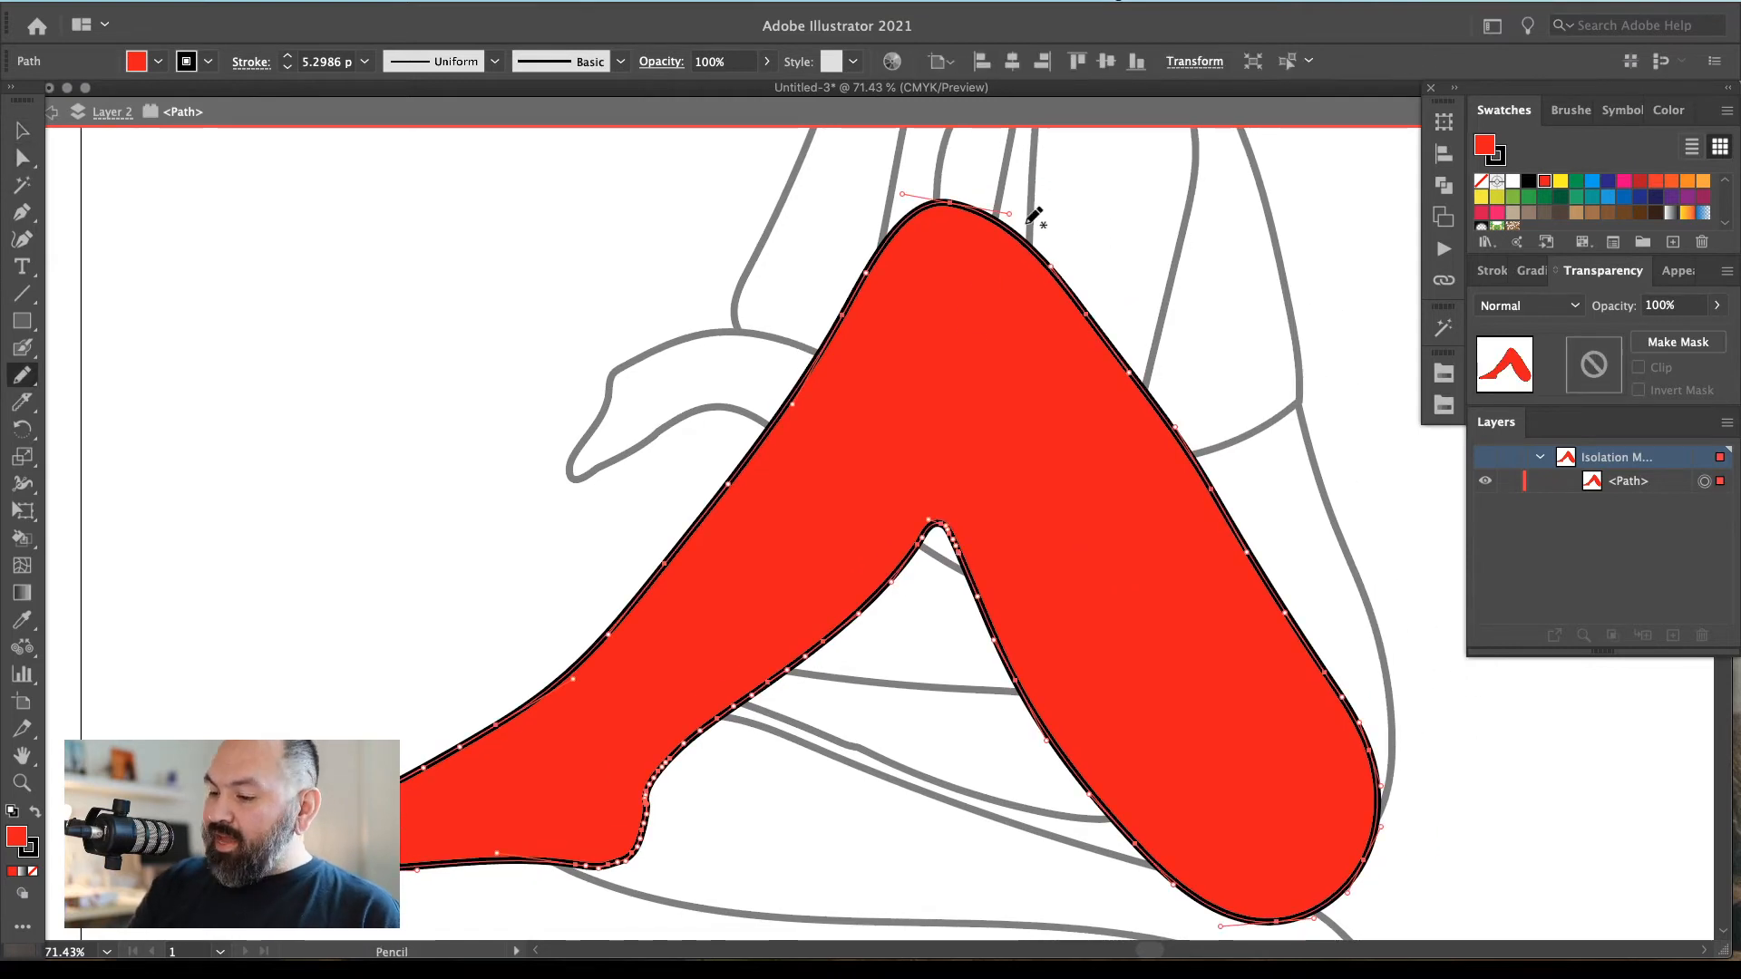
{"action": "left_click", "coordinate": [887, 213]}
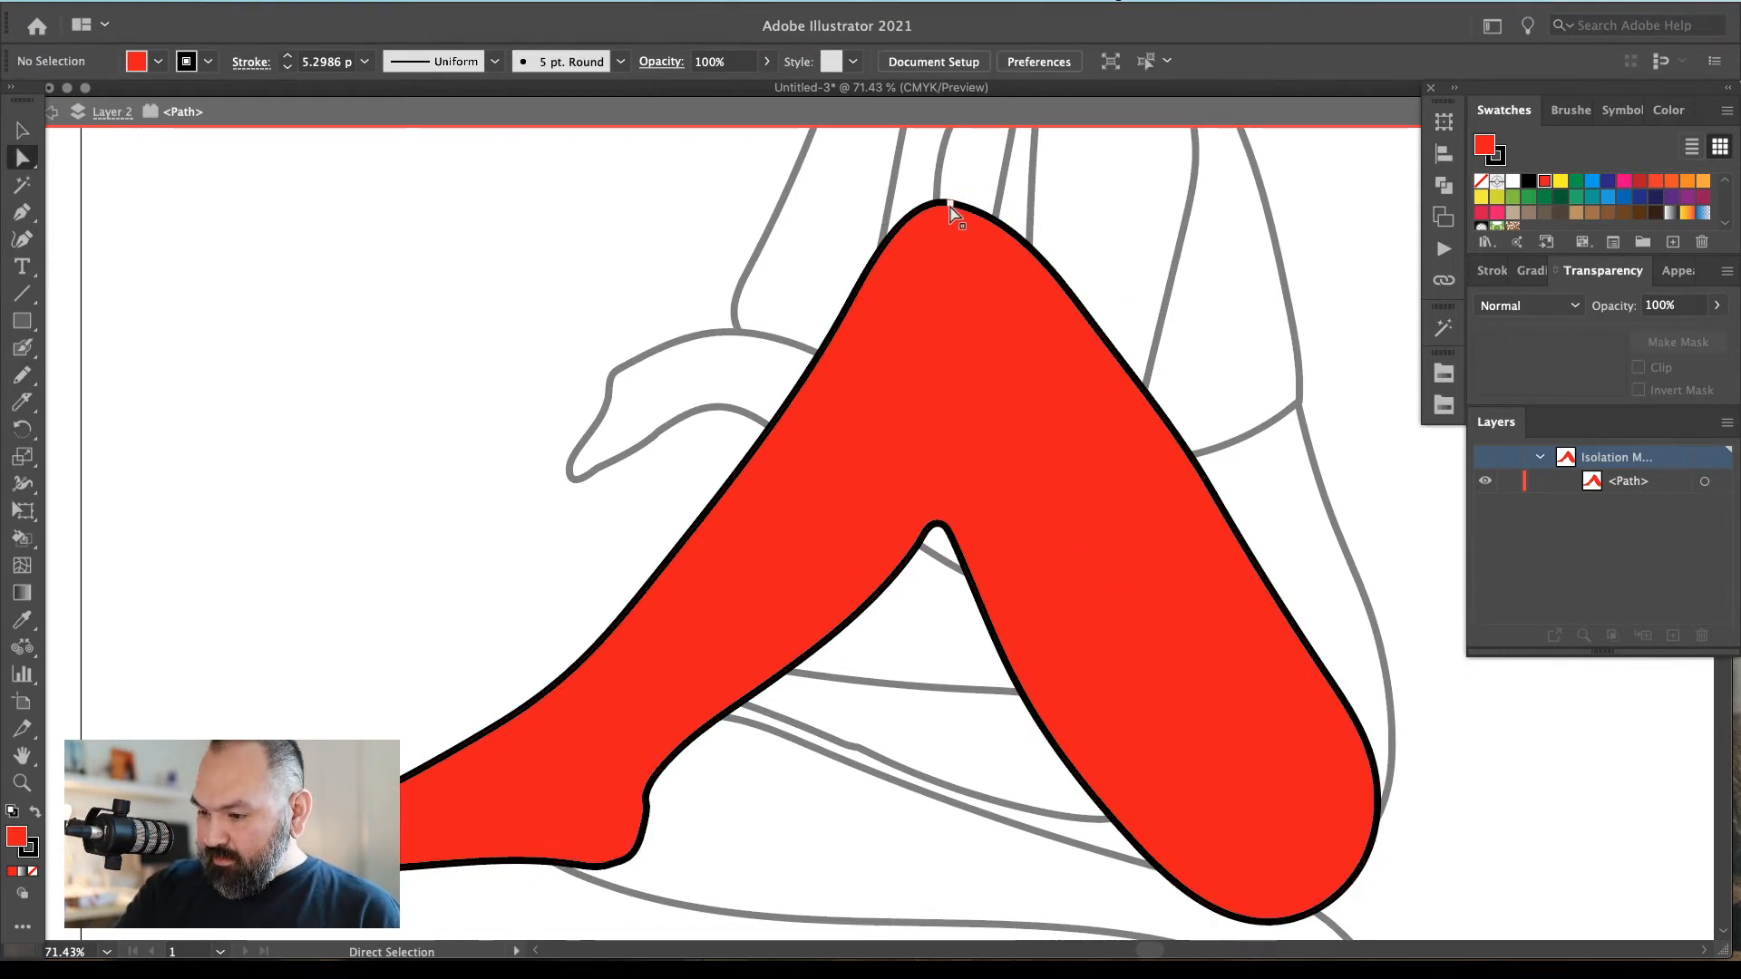
{"action": "left_click", "coordinate": [934, 207]}
{"action": "left_click_drag", "start_coordinate": [903, 194], "coordinate": [884, 202]}
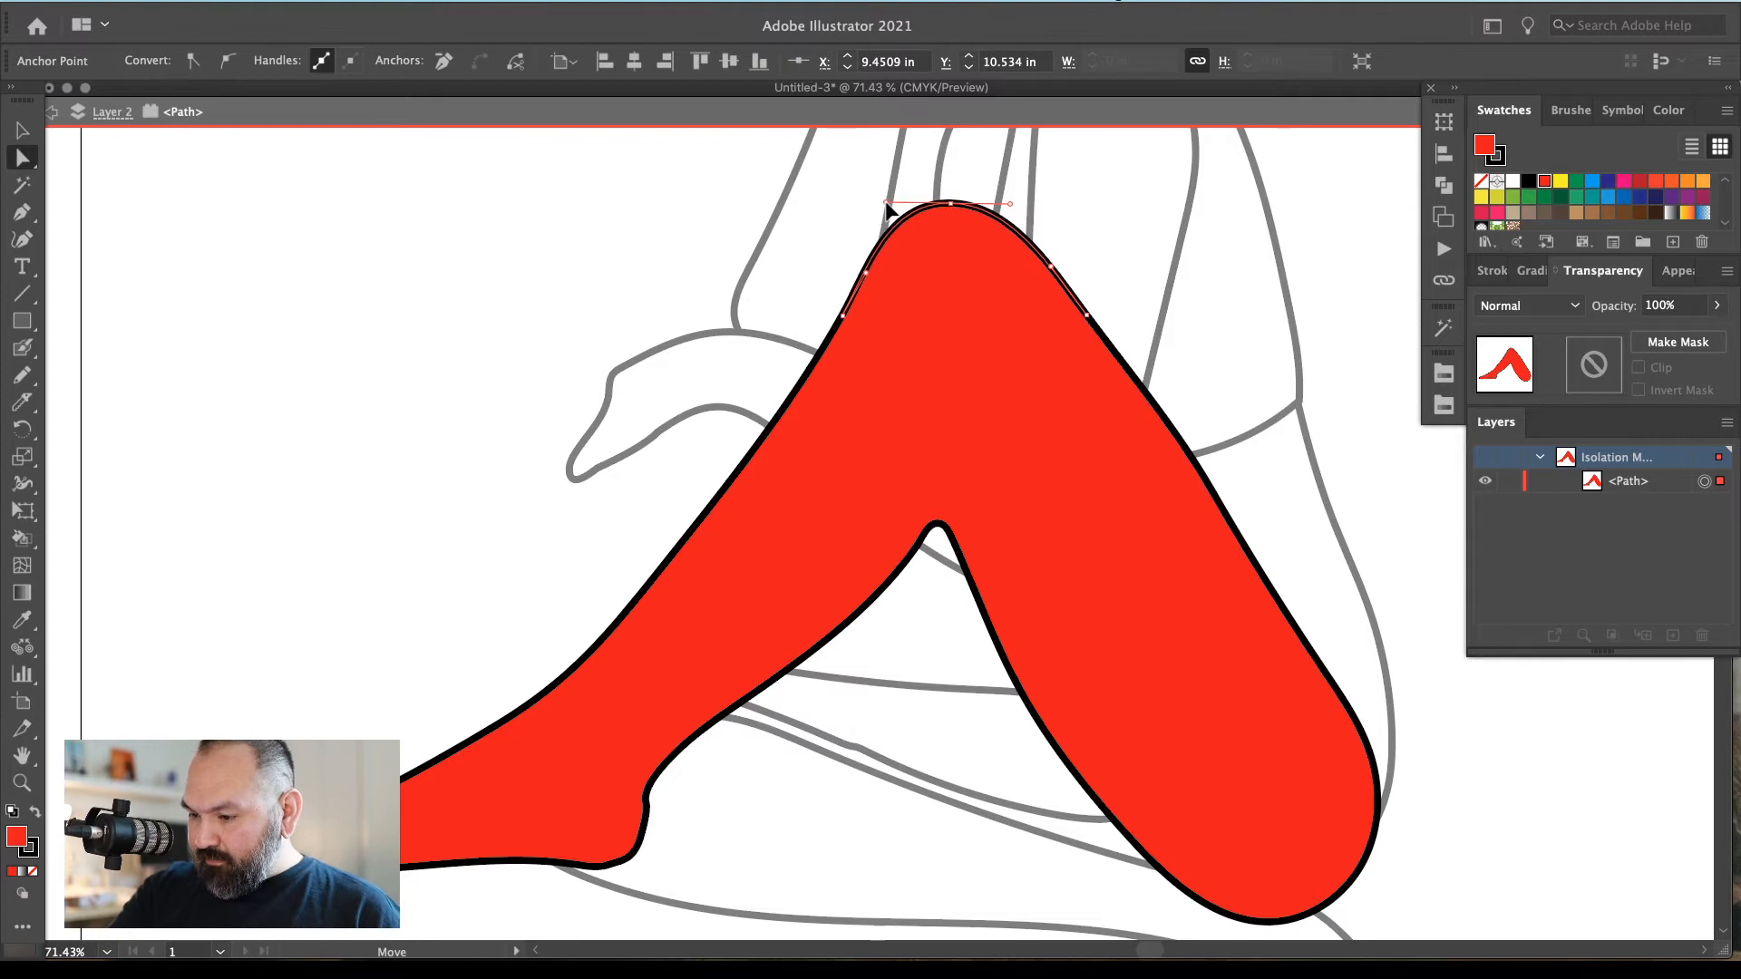
{"action": "left_click_drag", "start_coordinate": [844, 315], "coordinate": [838, 320]}
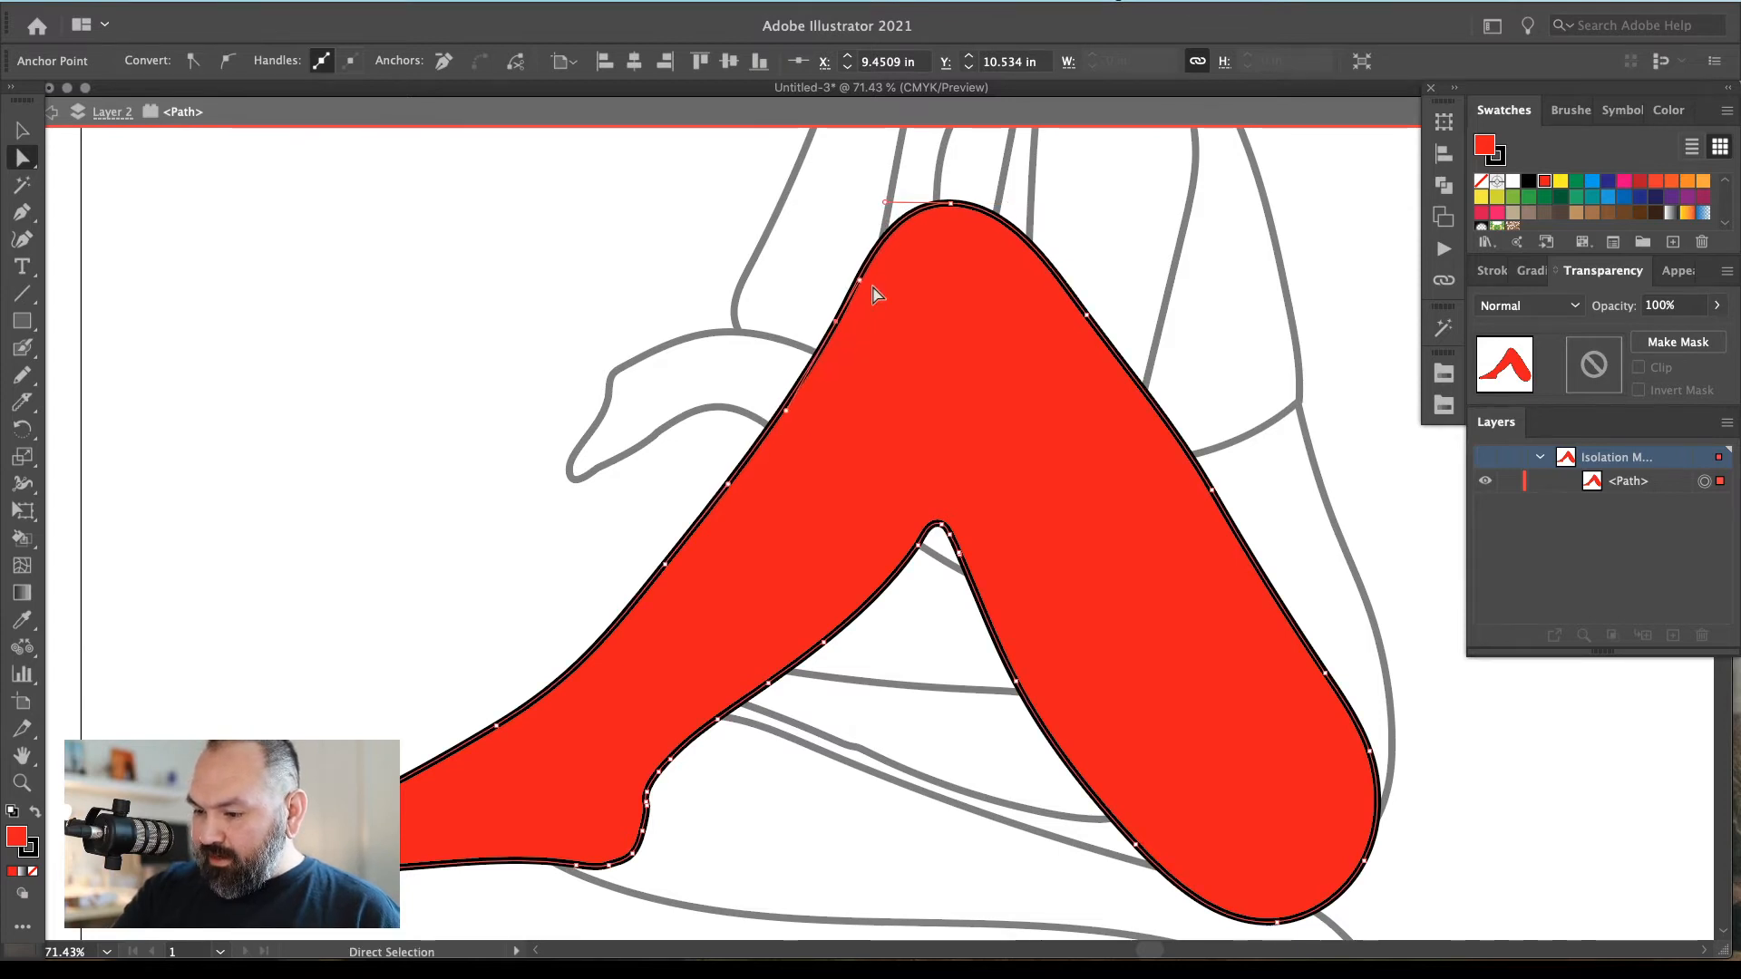
Rotate the whole front leg slightly about the hip so that its knee and foot drop lower
{"action": "left_click", "coordinate": [1126, 194]}
{"action": "key", "text": "ctrl+minus"}
{"action": "key", "text": "ctrl+minus"}
{"action": "key", "text": "ctrl+minus"}
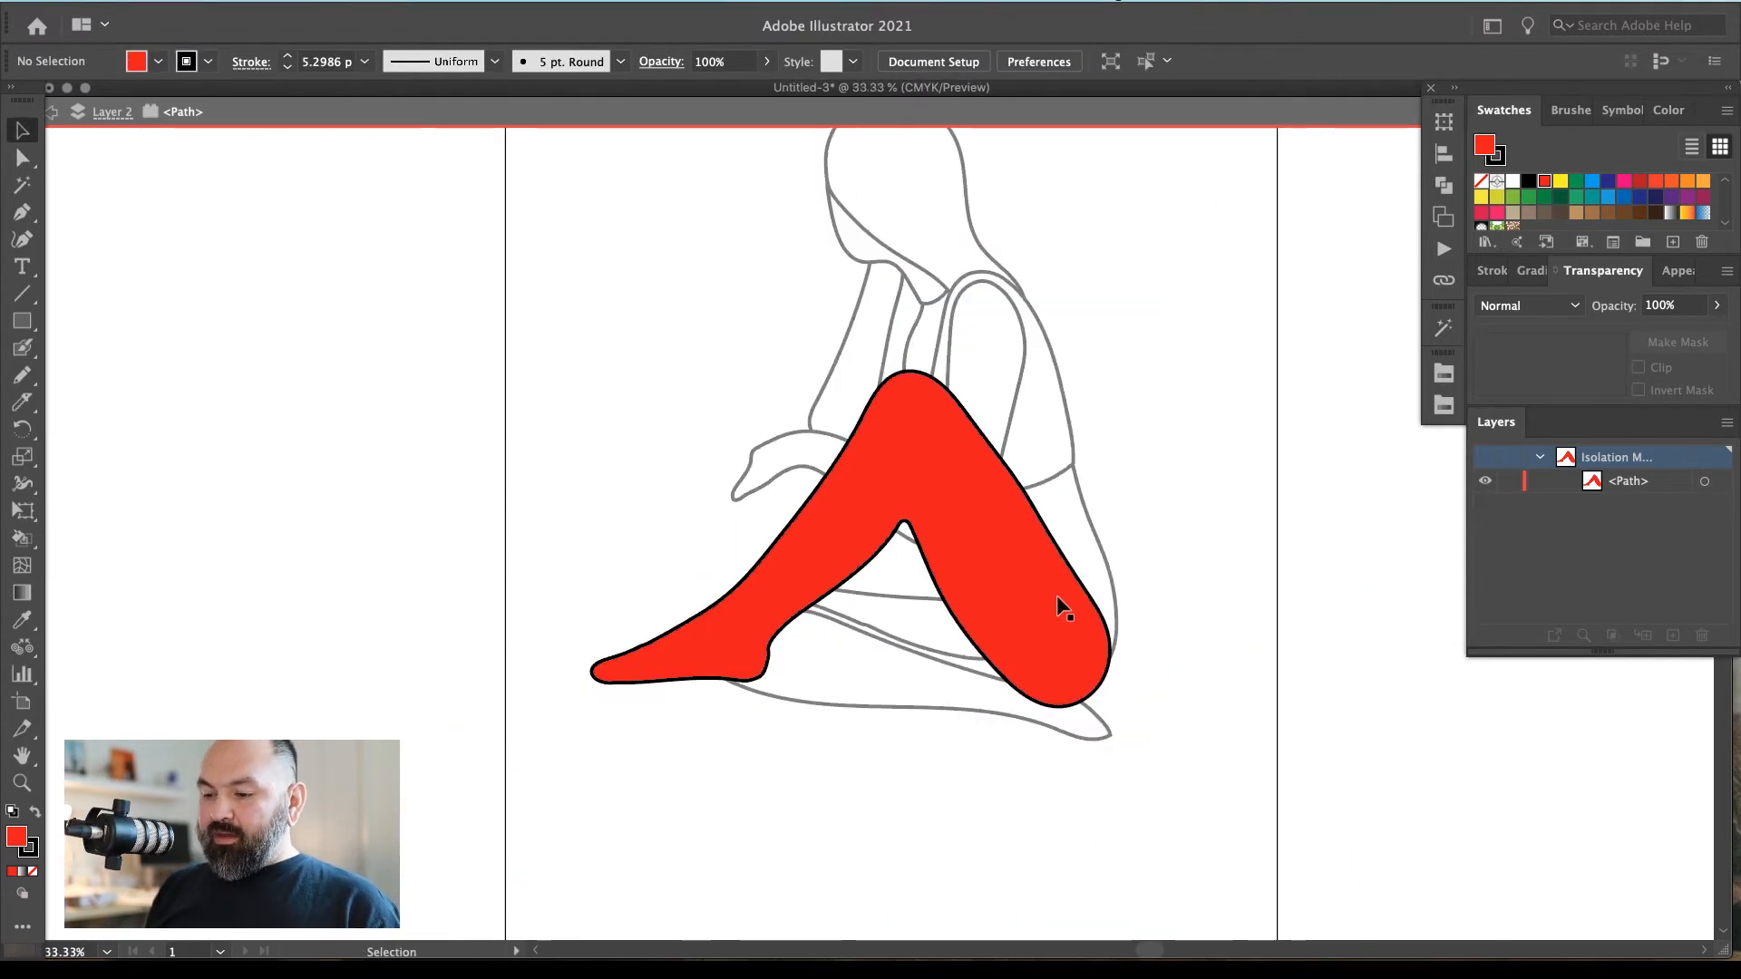
{"action": "left_click", "coordinate": [1057, 595]}
{"action": "key", "text": "r"}
{"action": "left_click", "coordinate": [1070, 678]}
{"action": "left_click_drag", "start_coordinate": [1197, 576], "coordinate": [1200, 564]}
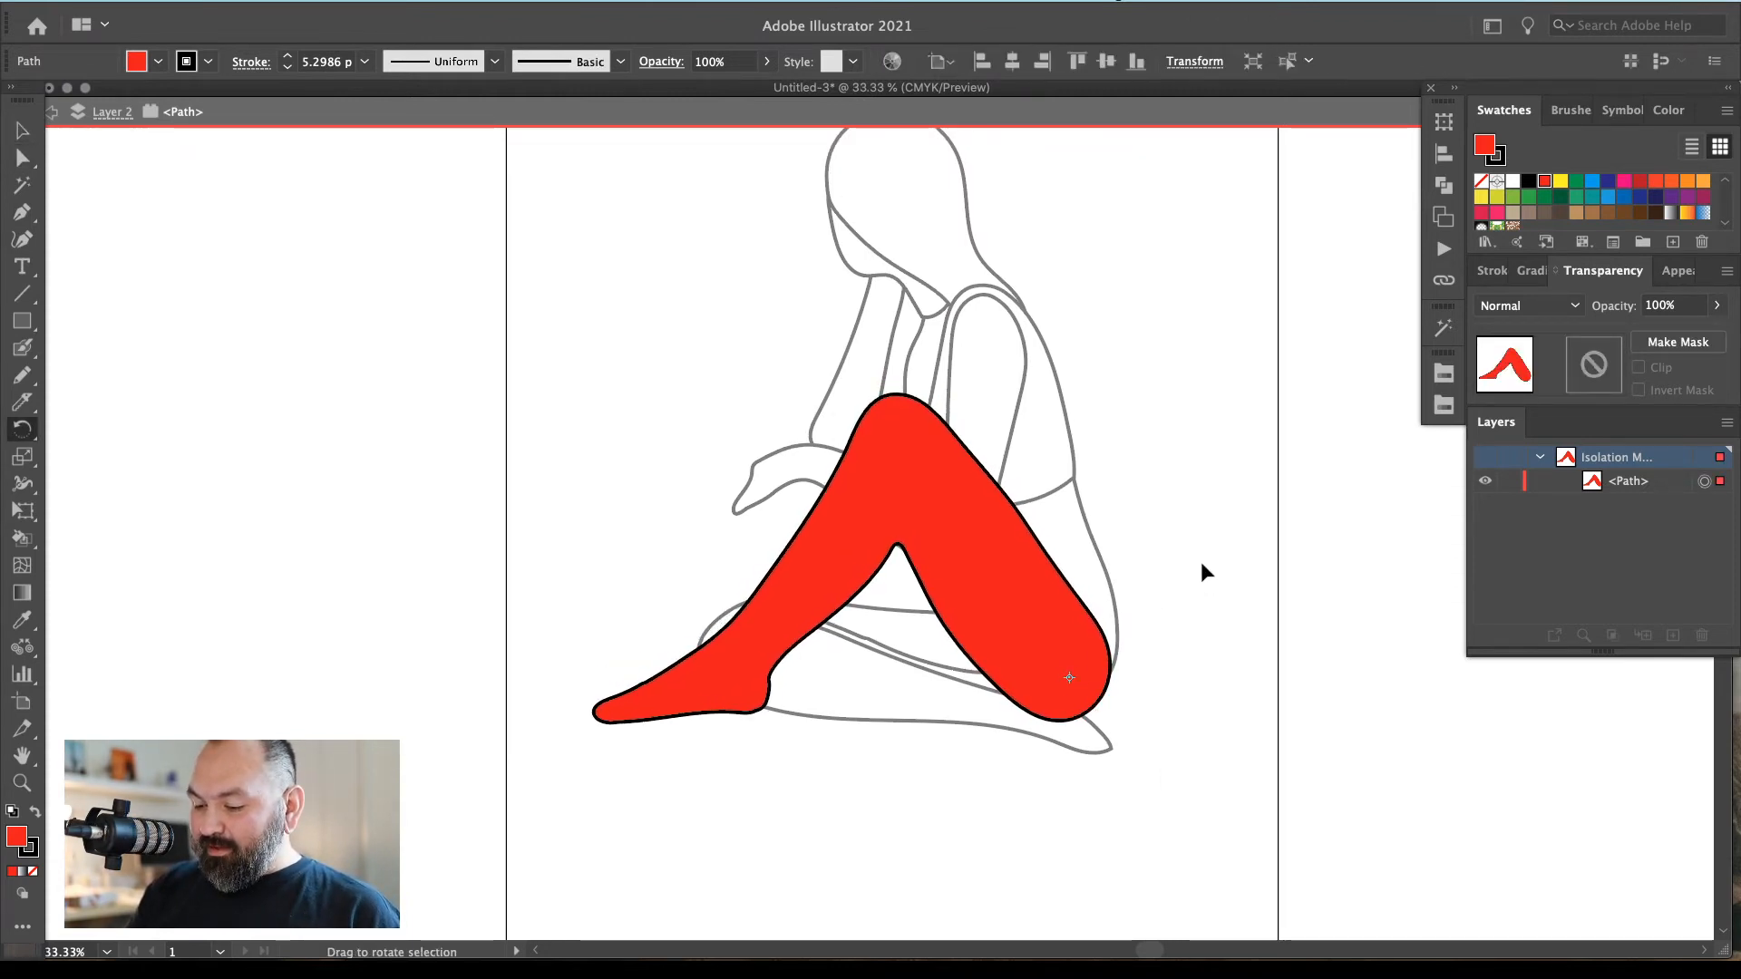
{"action": "left_click", "coordinate": [1200, 564], "text": "ctrl"}
{"action": "key", "text": "v"}
{"action": "left_click_drag", "start_coordinate": [1174, 590], "coordinate": [1113, 644]}
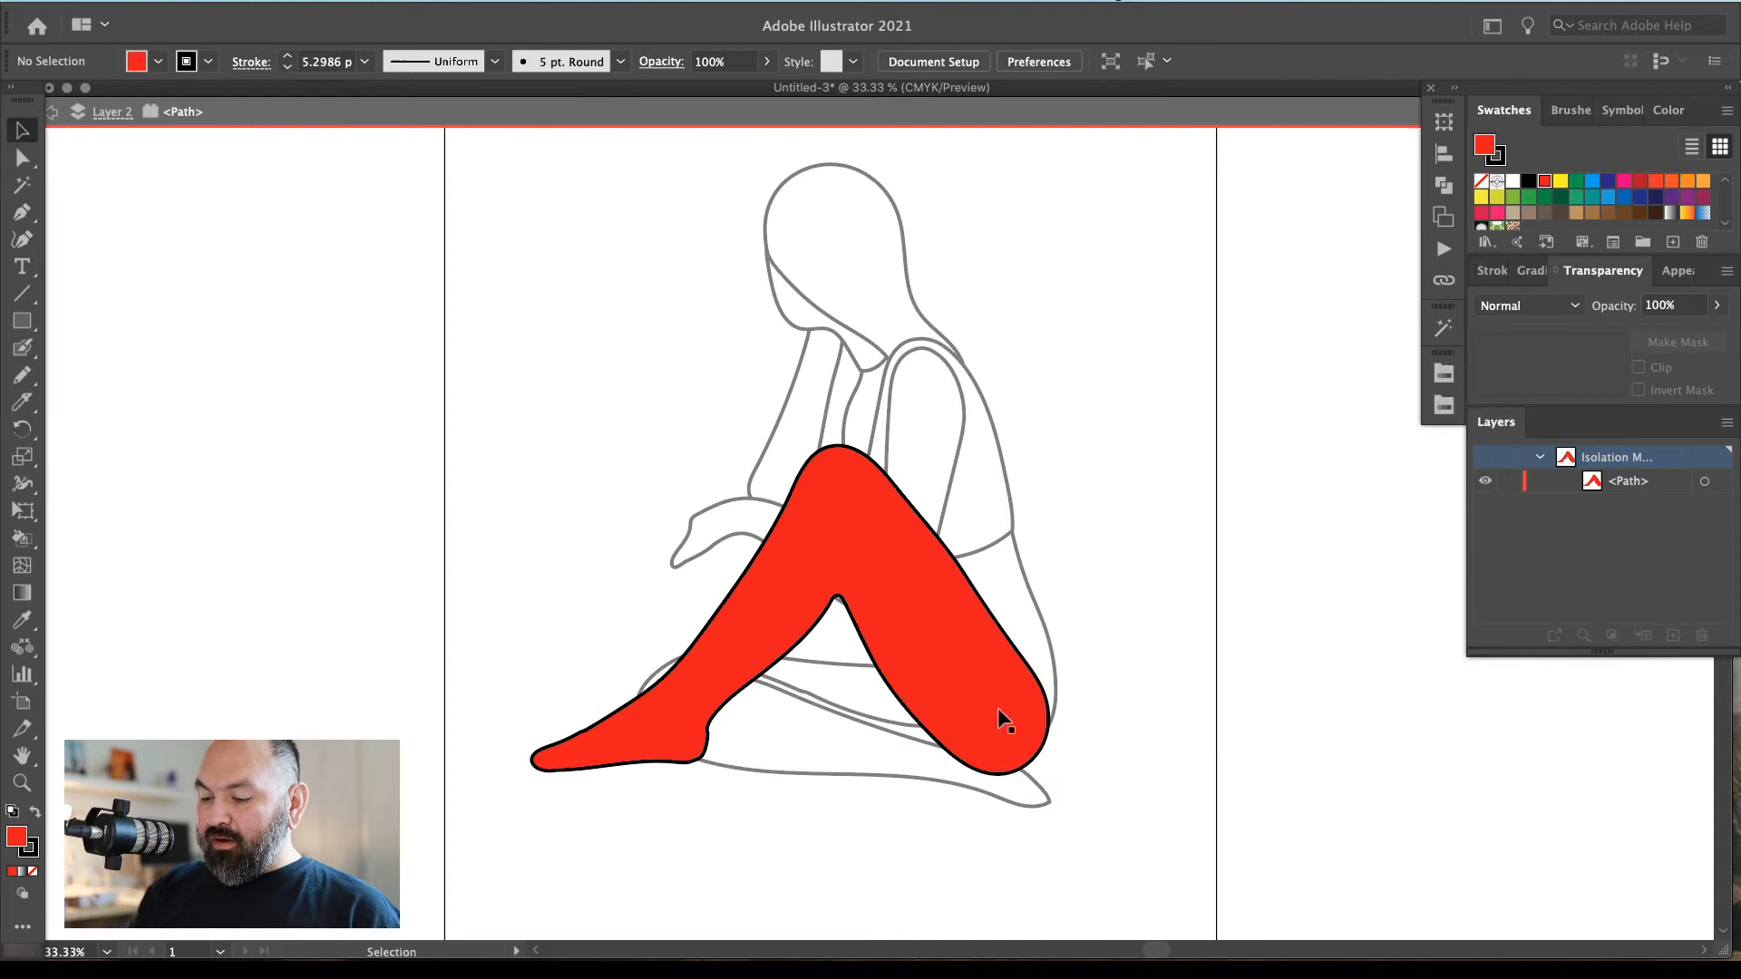
Match the front leg to the other shapes with a white fill and 5.2986 pt black stroke, and exit isolation mode
{"action": "key", "text": "a"}
{"action": "left_click", "coordinate": [1001, 707]}
{"action": "key", "text": "d"}
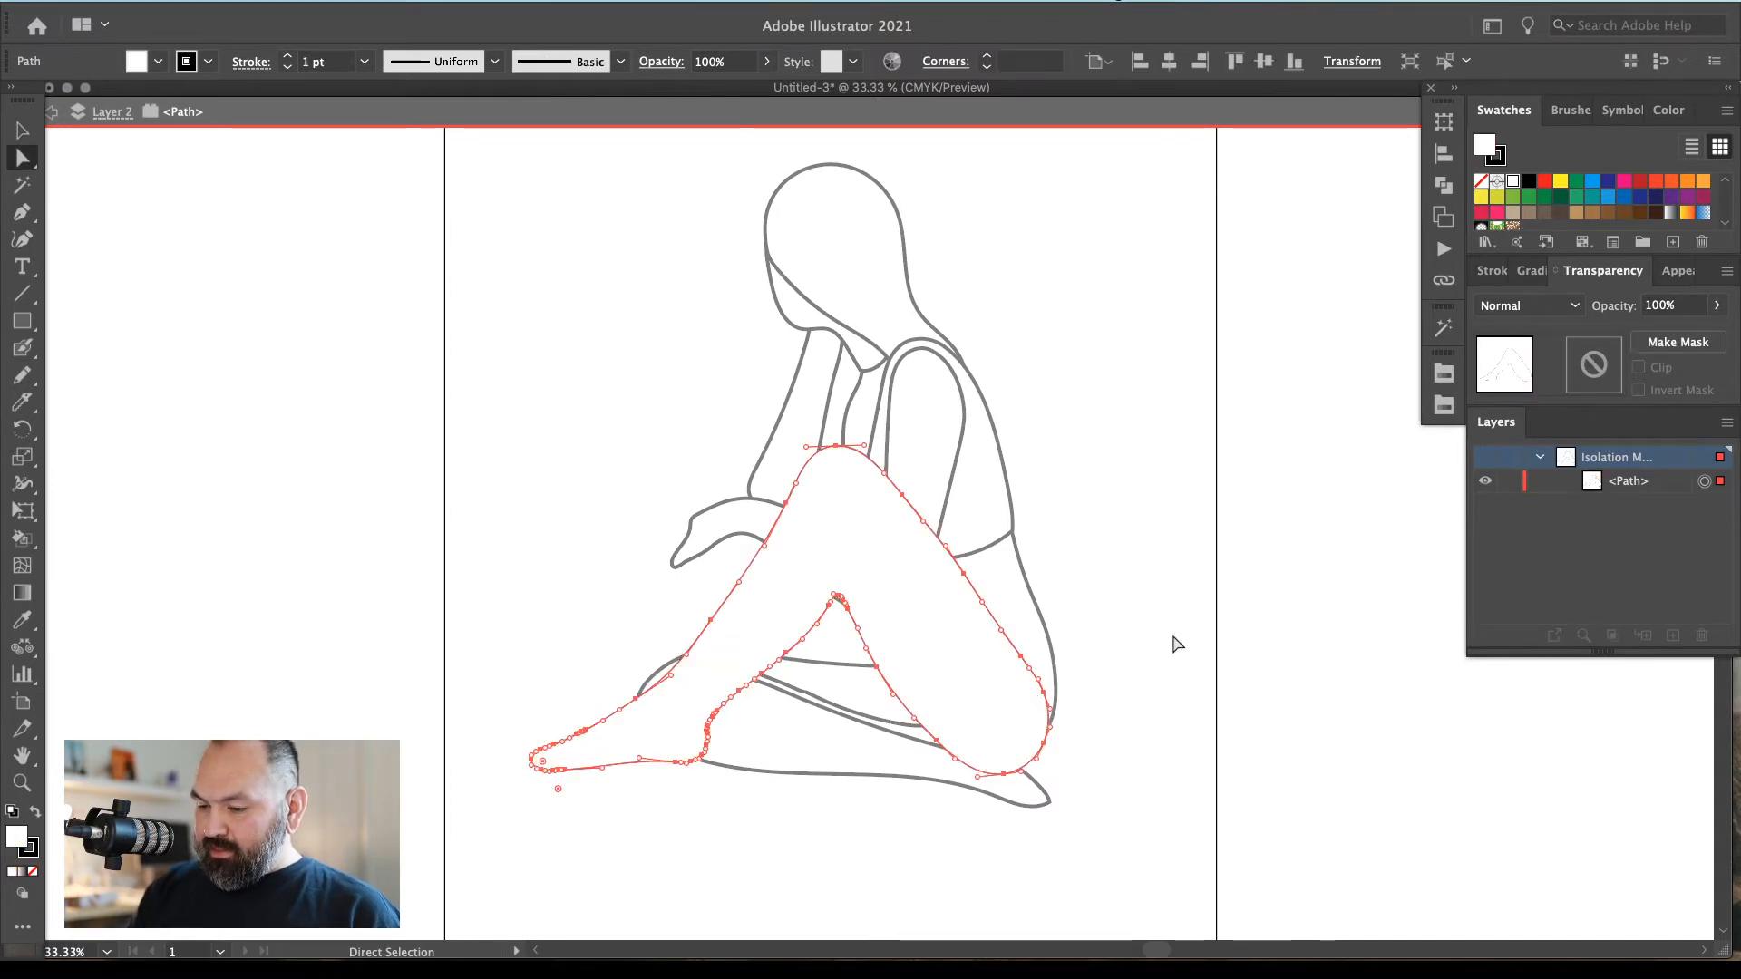
{"action": "key", "text": "ctrl+z"}
{"action": "left_click", "coordinate": [1259, 539], "text": "ctrl"}
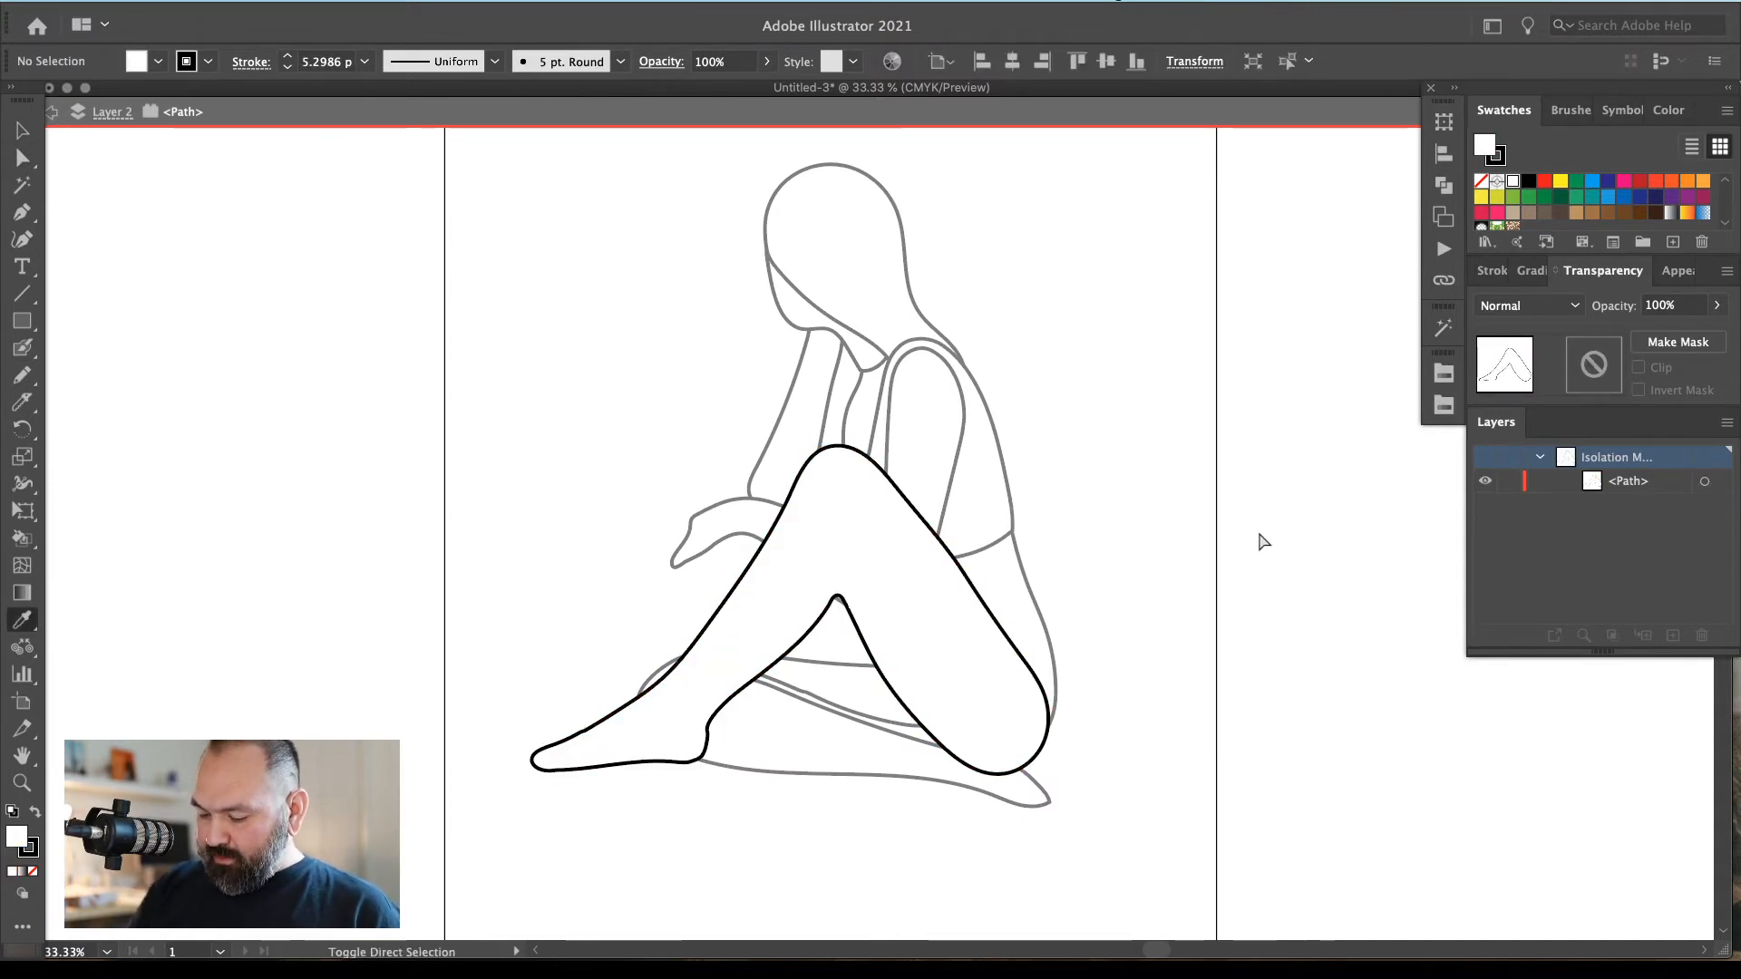
{"action": "double_click", "coordinate": [1258, 533]}
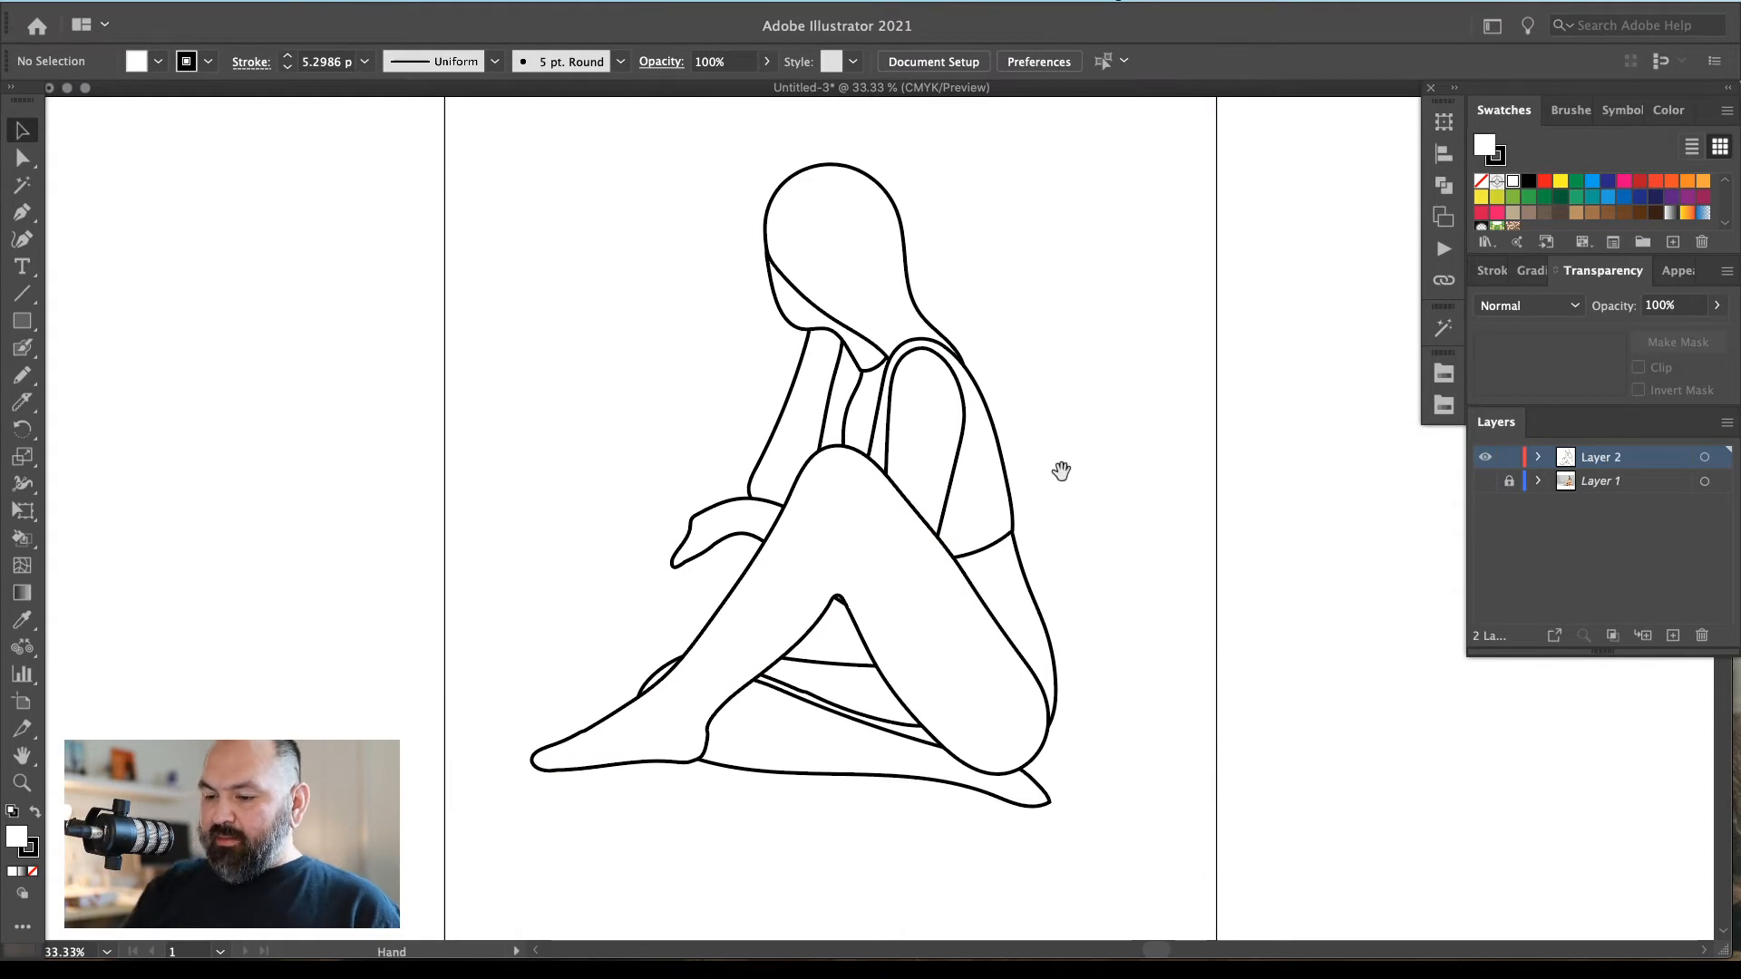
{"action": "left_click_drag", "start_coordinate": [1064, 439], "coordinate": [1073, 483]}
{"action": "key", "text": "a"}
{"action": "left_click", "coordinate": [951, 463]}
{"action": "key", "text": "v"}
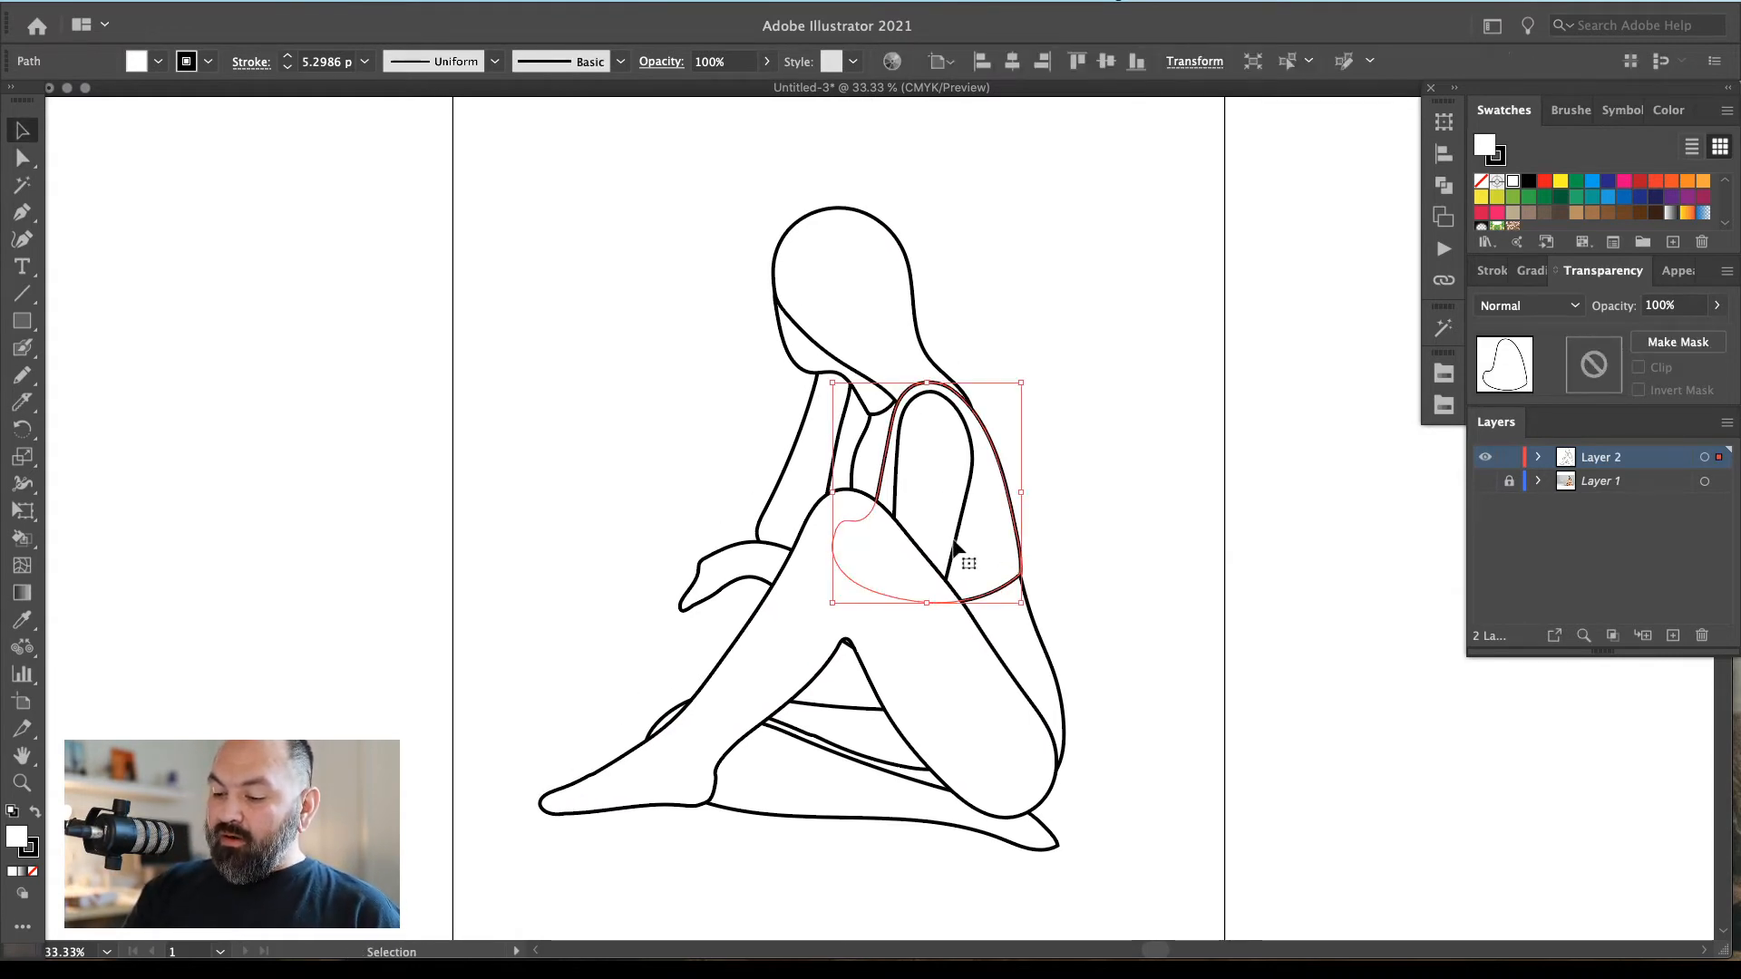
{"action": "key", "text": "super+shift+a"}
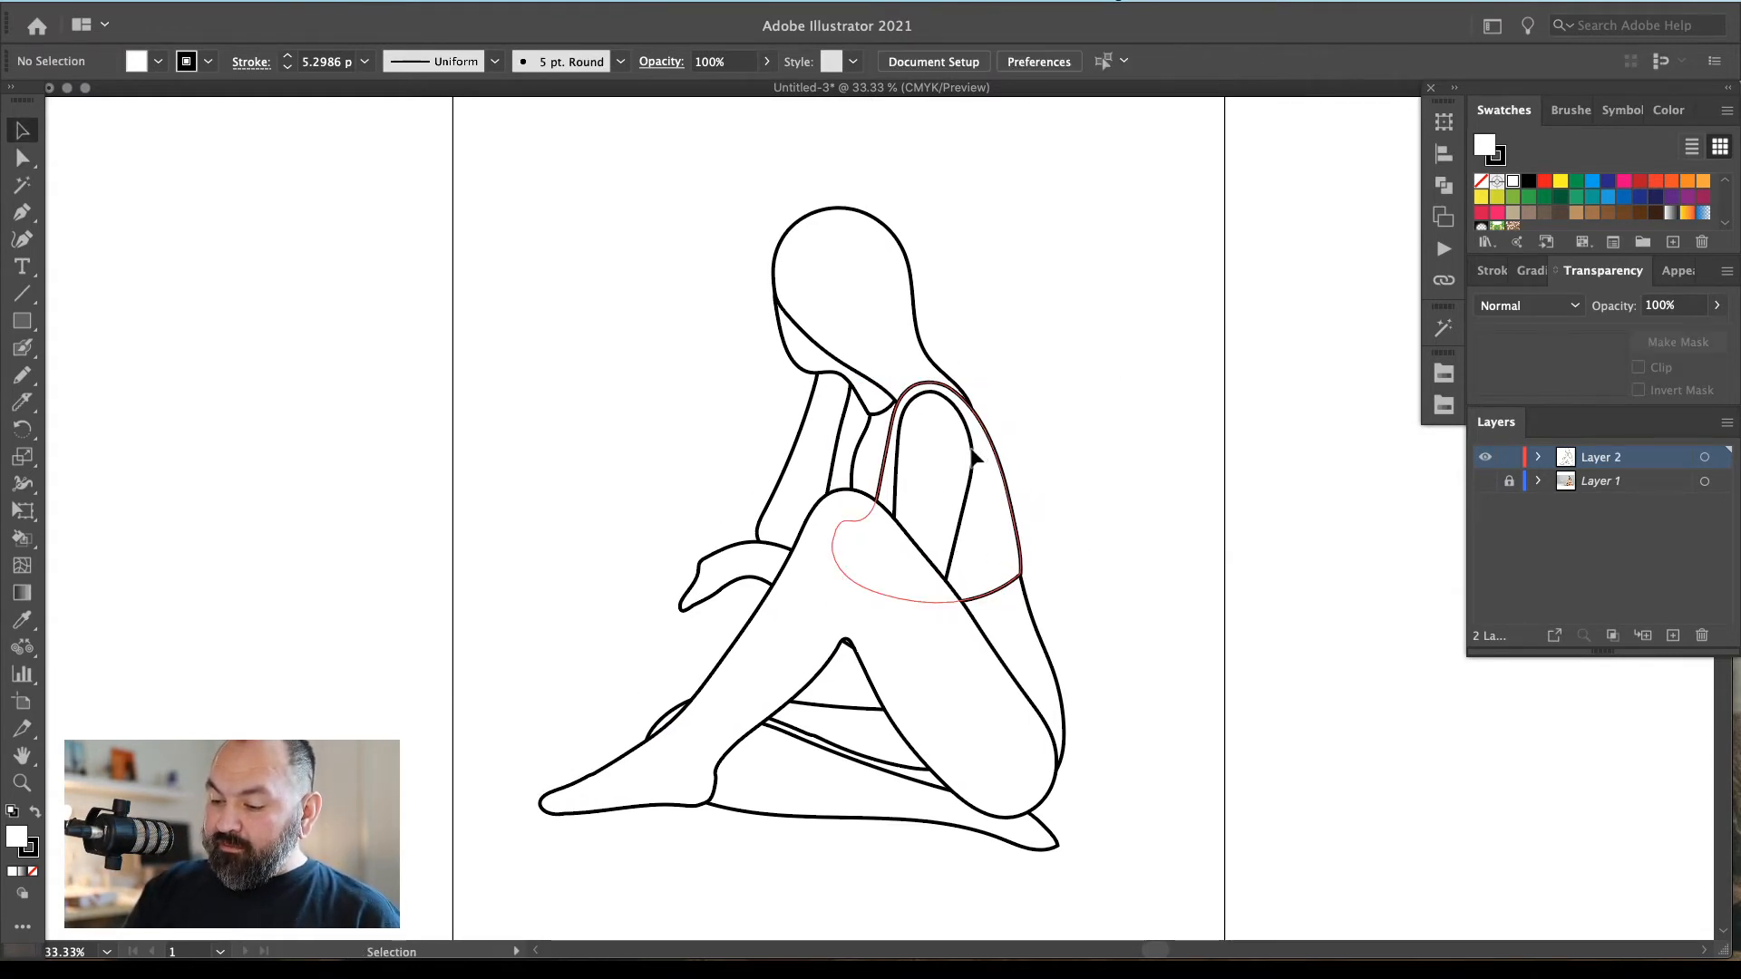
{"action": "left_click", "coordinate": [973, 453]}
{"action": "key", "text": "super+shift+a"}
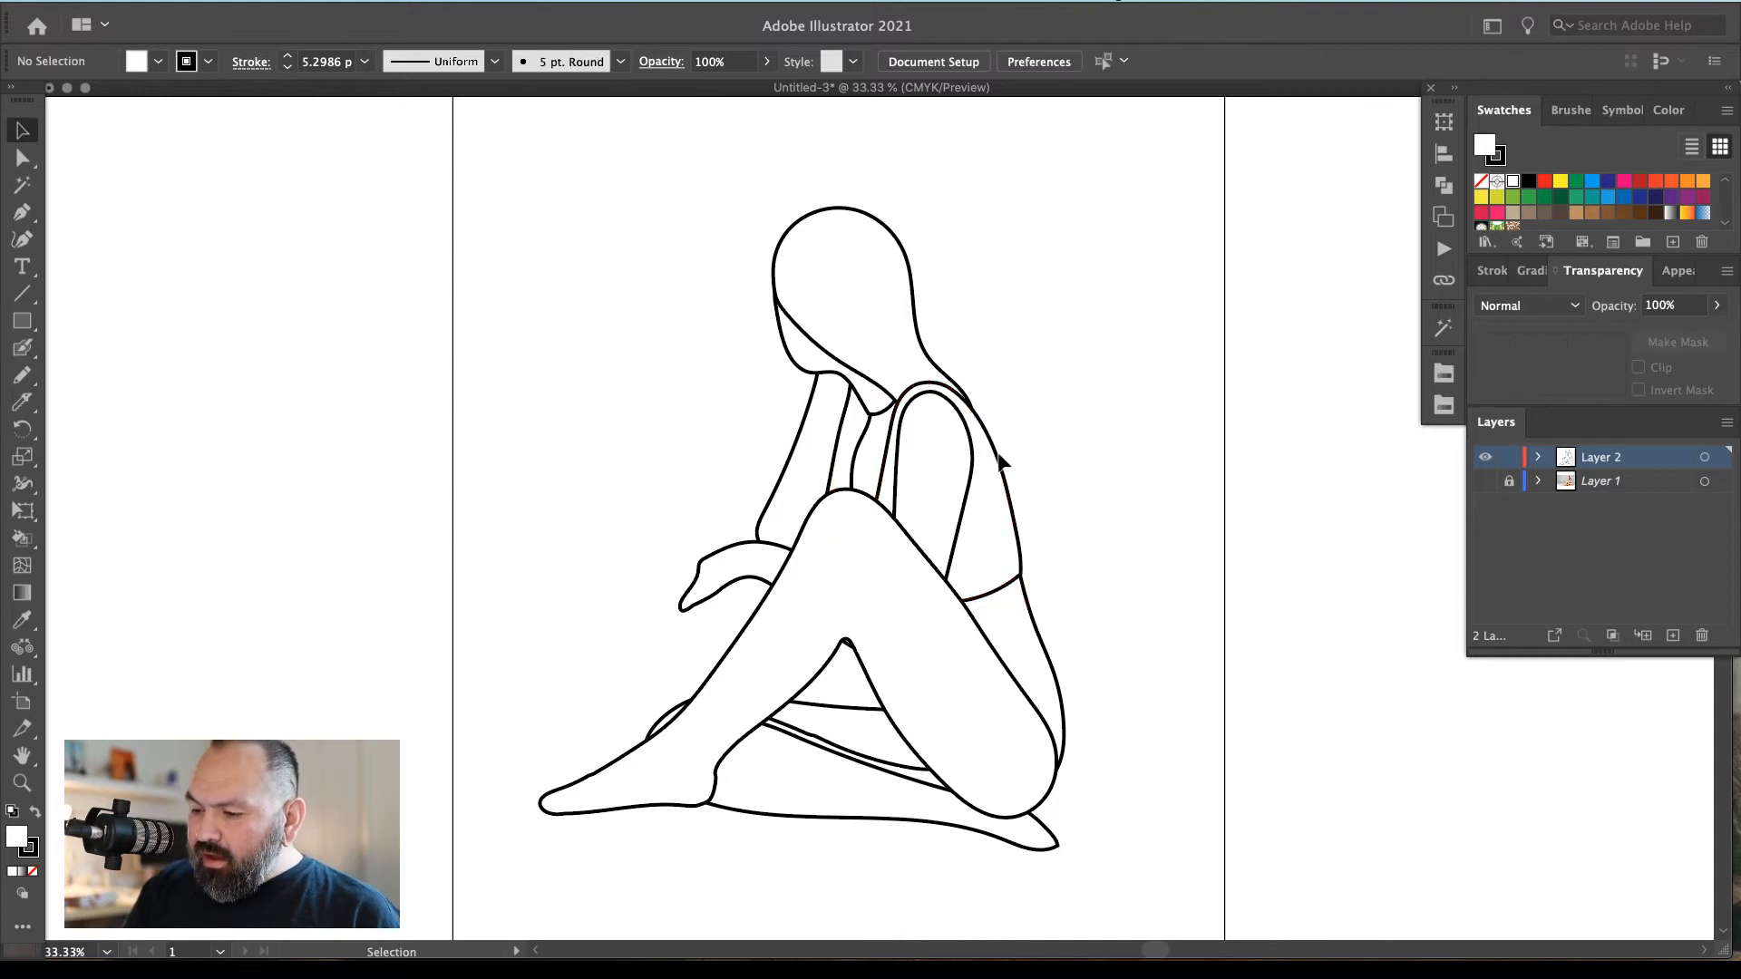
{"action": "left_click", "coordinate": [1001, 472]}
{"action": "key", "text": "super+shift+a"}
{"action": "left_click", "coordinate": [1006, 473]}
{"action": "left_click", "coordinate": [969, 434]}
{"action": "key", "text": "super+shift+a"}
Bring the front arm's shape forward so that its forearm lies over the raised leg
{"action": "left_click", "coordinate": [939, 388]}
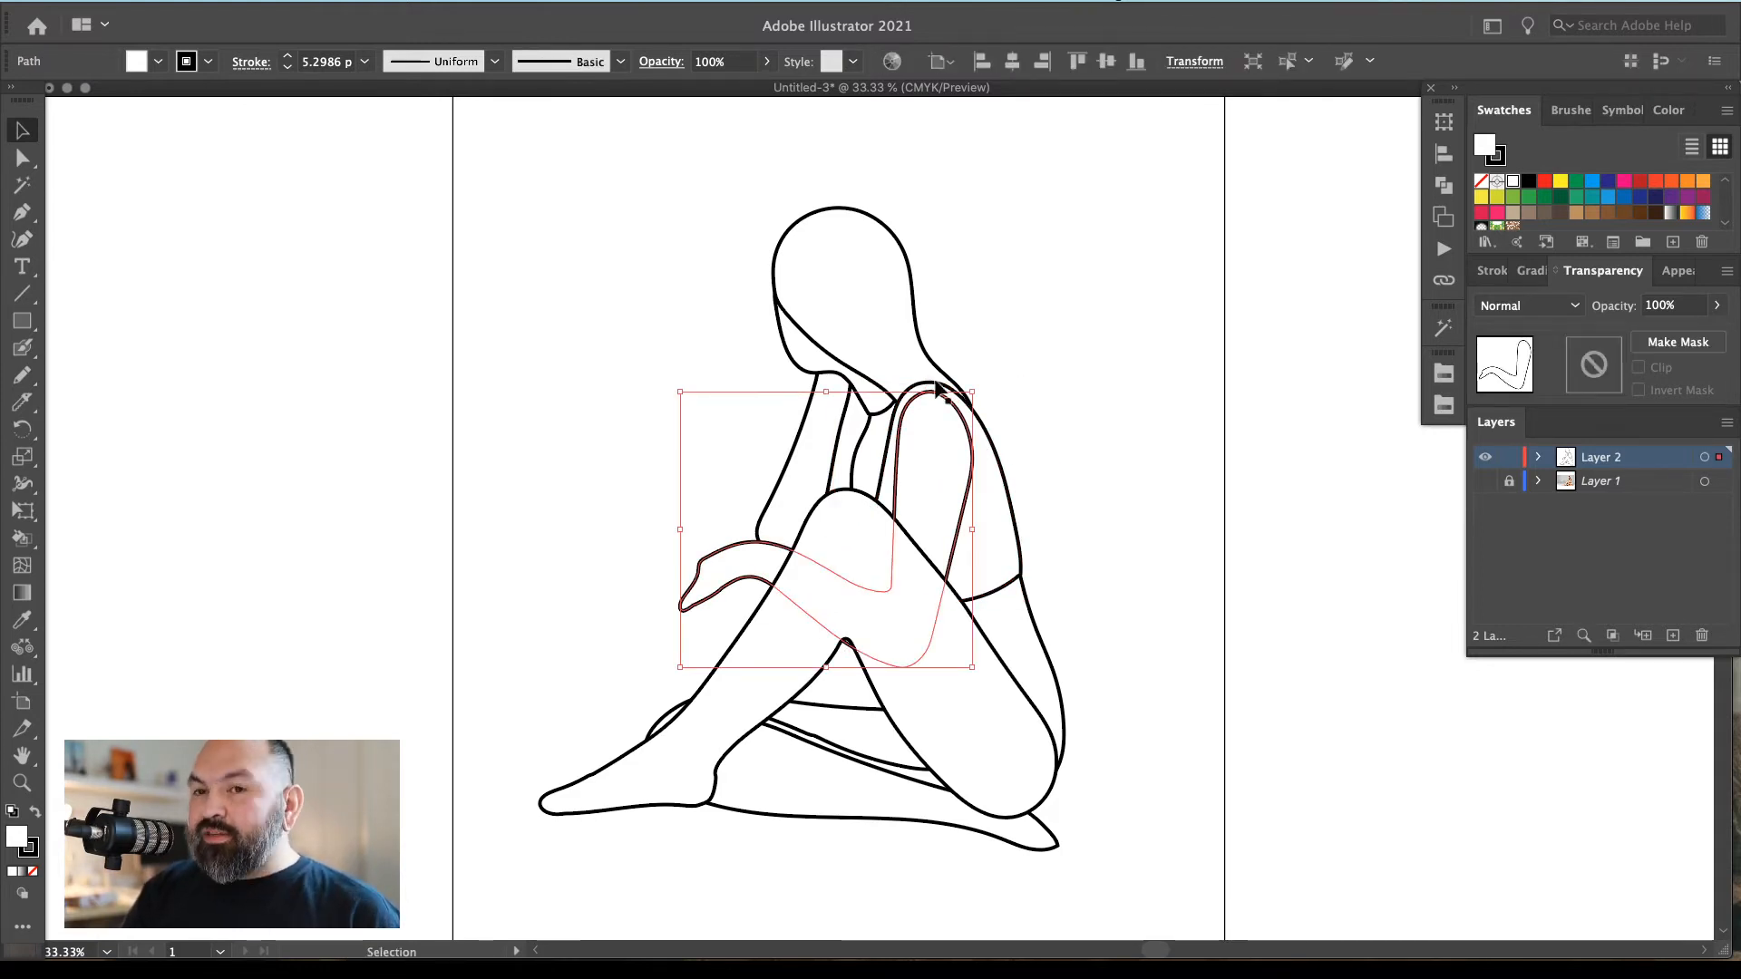
{"action": "key", "text": "super"}
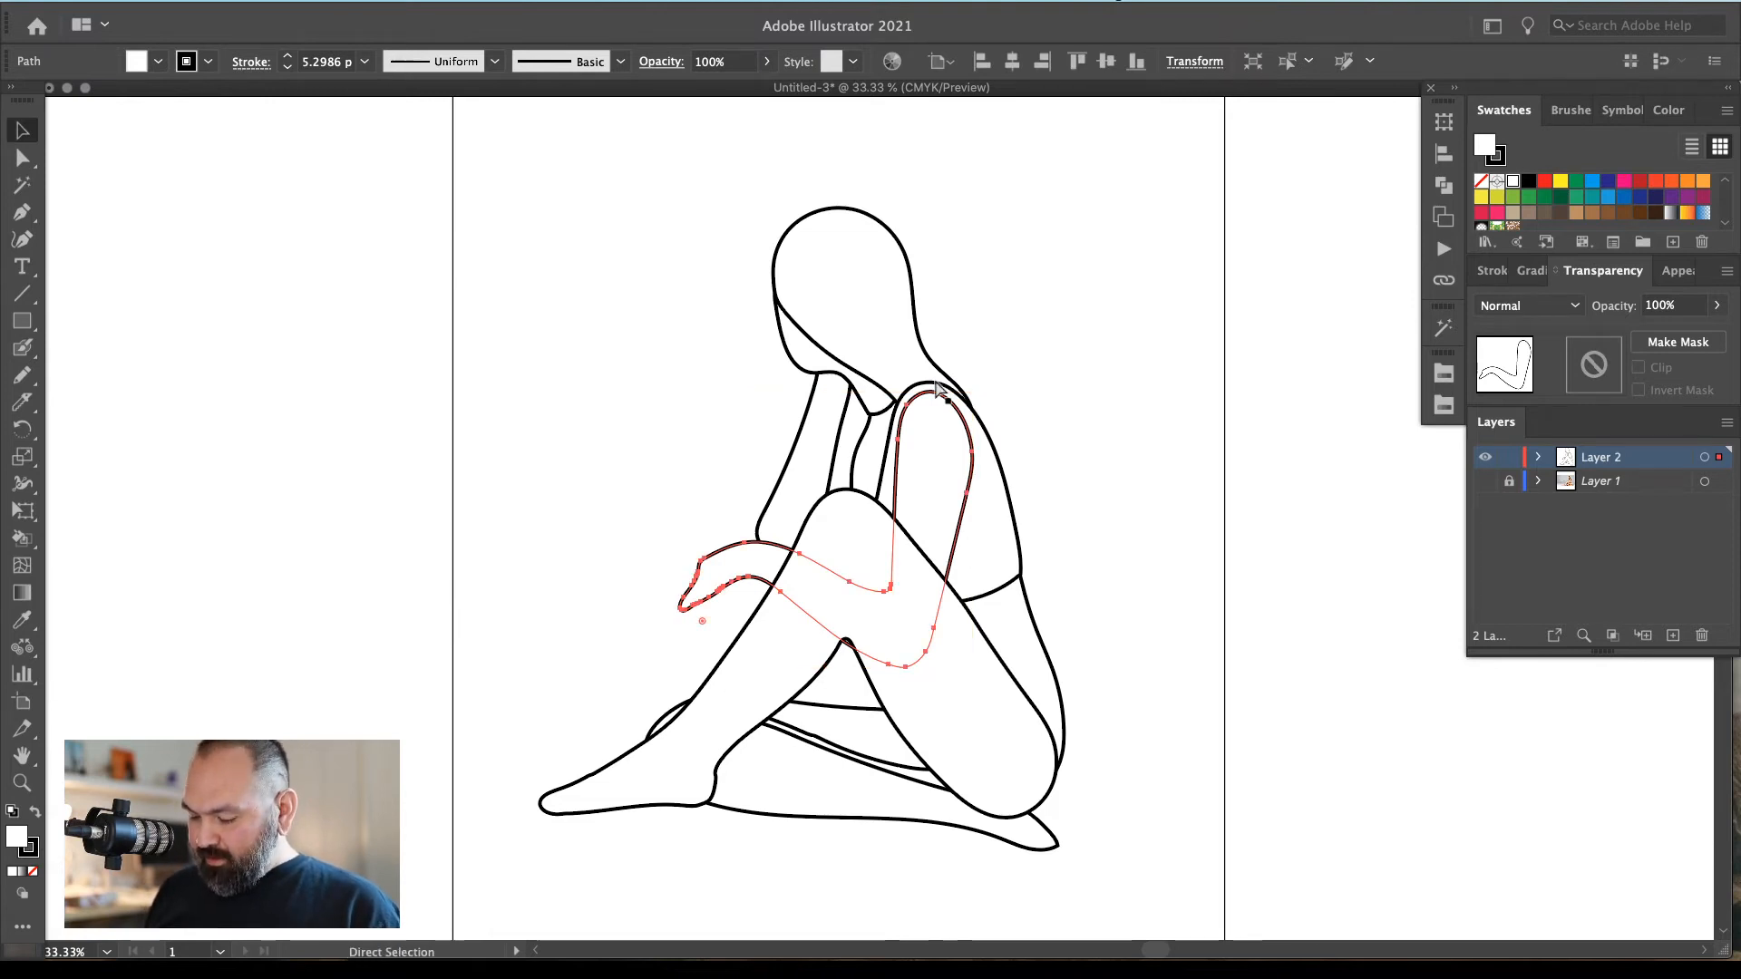
{"action": "key", "text": "super"}
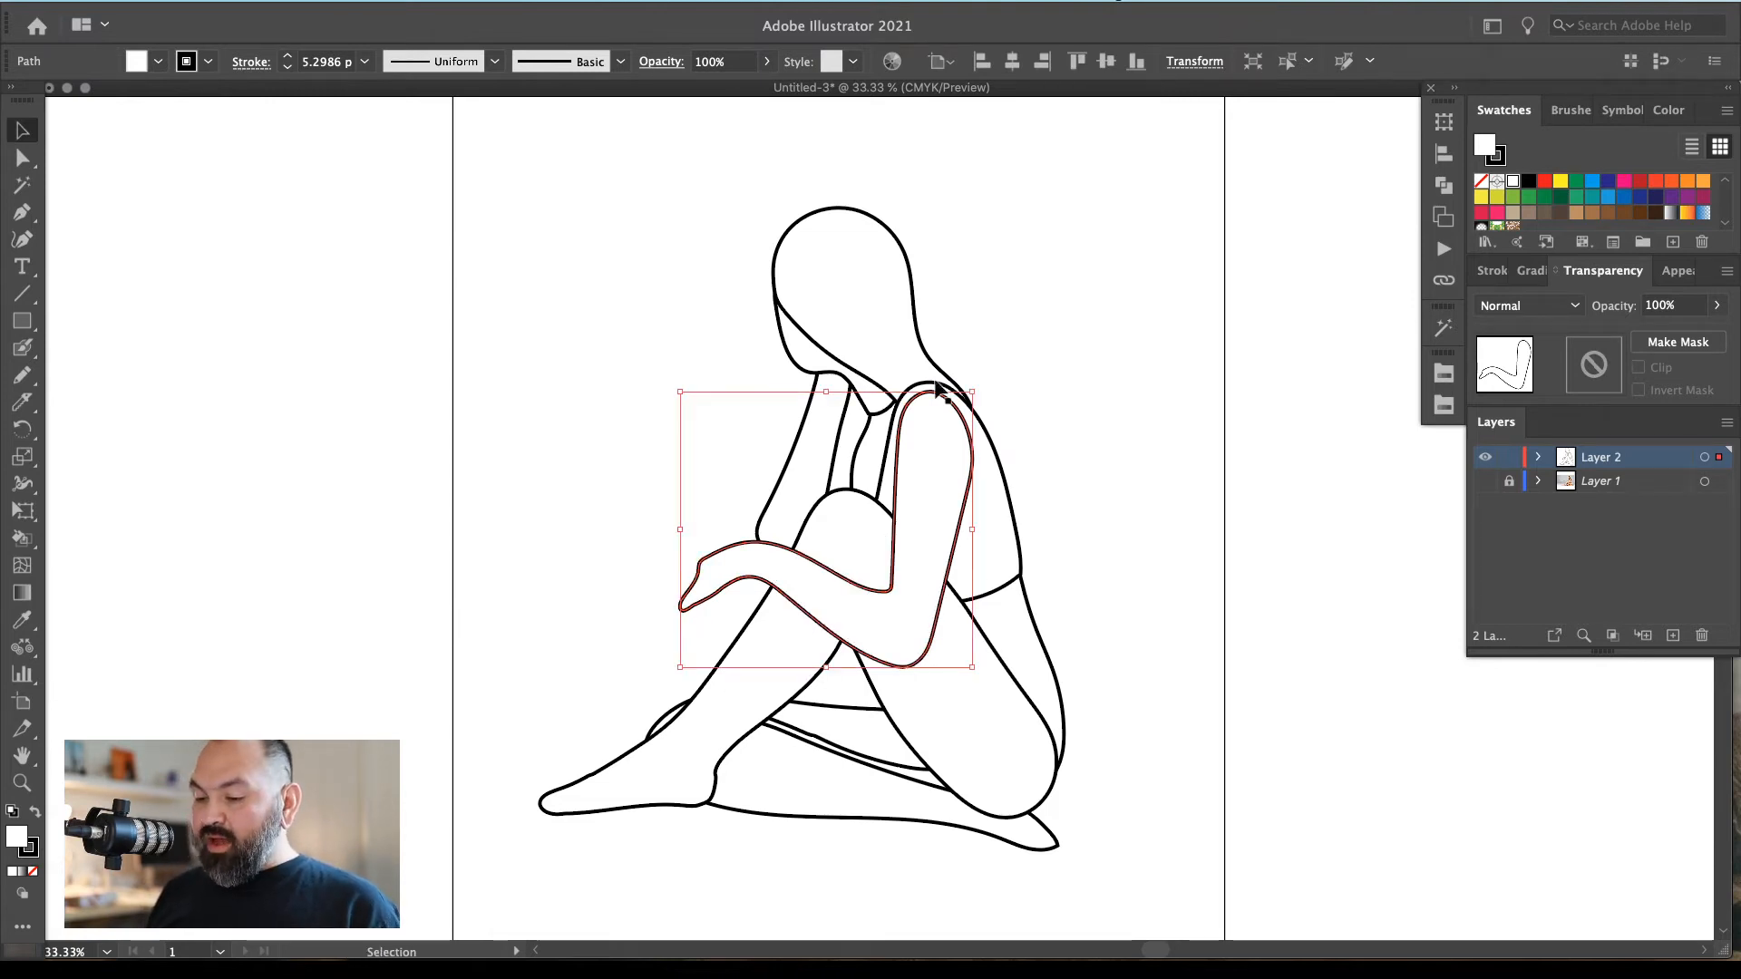
{"action": "key", "text": "super+shift+a"}
{"action": "left_click_drag", "start_coordinate": [1041, 518], "coordinate": [1037, 526]}
{"action": "key", "text": "a"}
{"action": "left_click_drag", "start_coordinate": [928, 475], "coordinate": [933, 476]}
{"action": "left_click", "coordinate": [932, 475]}
{"action": "key", "text": "r"}
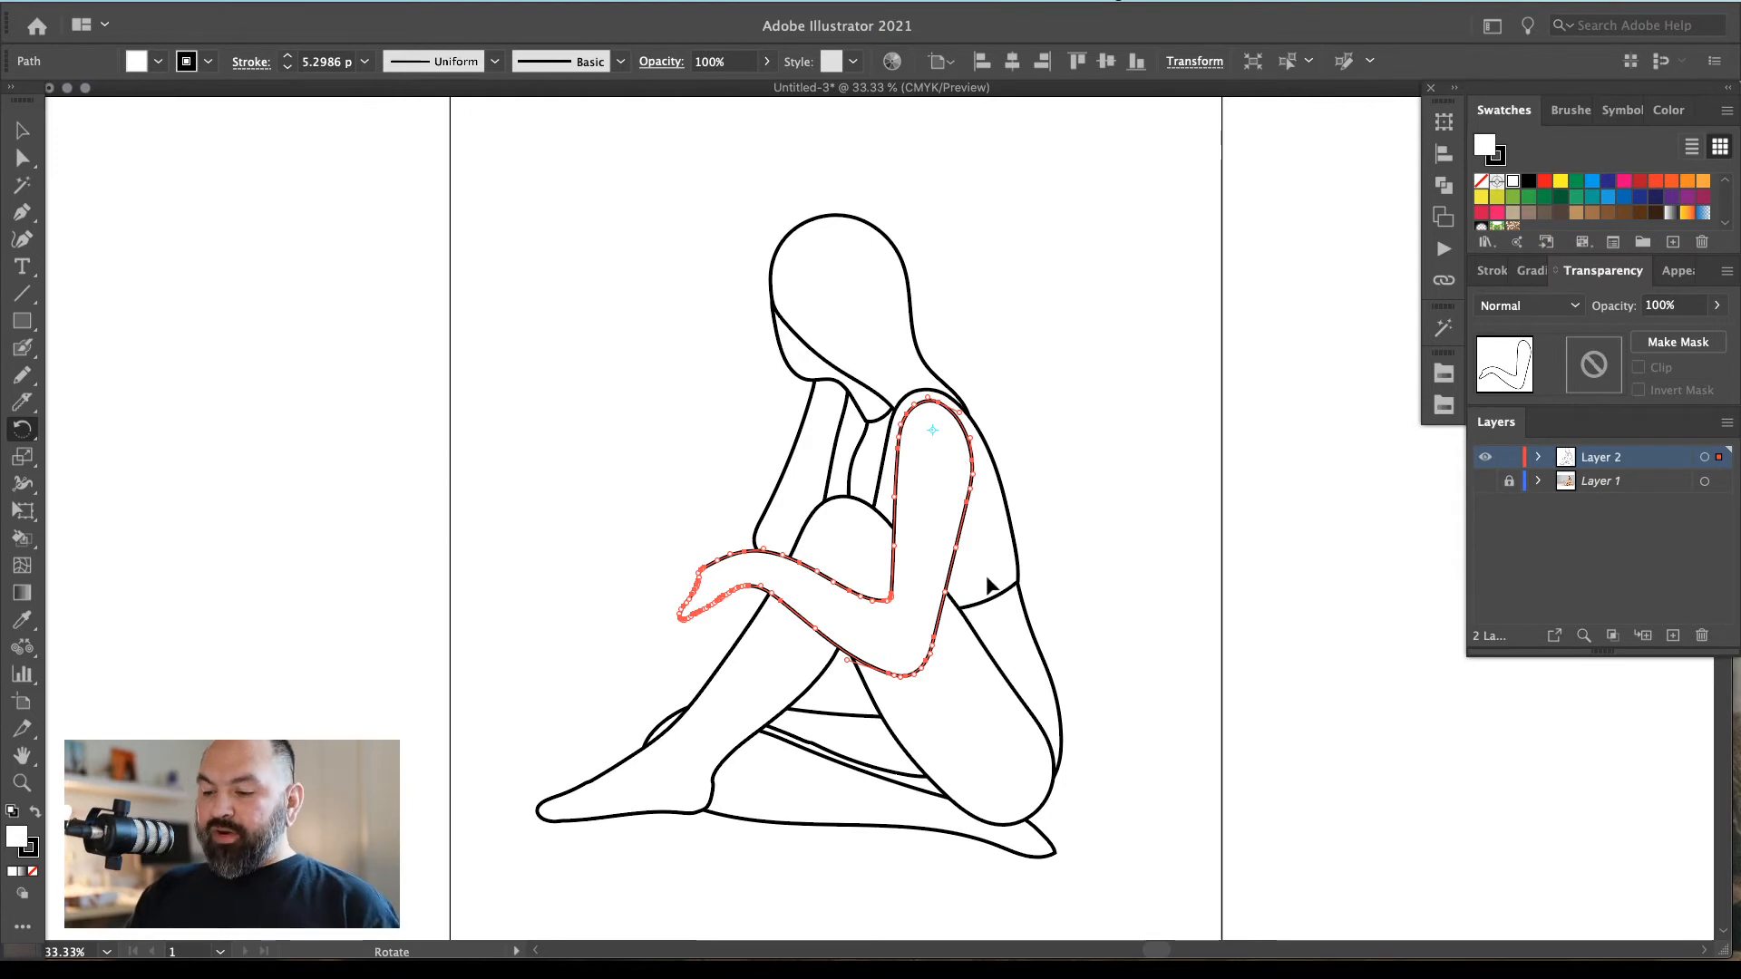
{"action": "key", "text": "super+shift+a"}
{"action": "key", "text": "v"}
Isolate the front arm, lasso its forearm and hand anchor points, and shift them down and inward toward the shin
{"action": "key", "text": "z"}
{"action": "left_click_drag", "start_coordinate": [499, 834], "coordinate": [540, 835]}
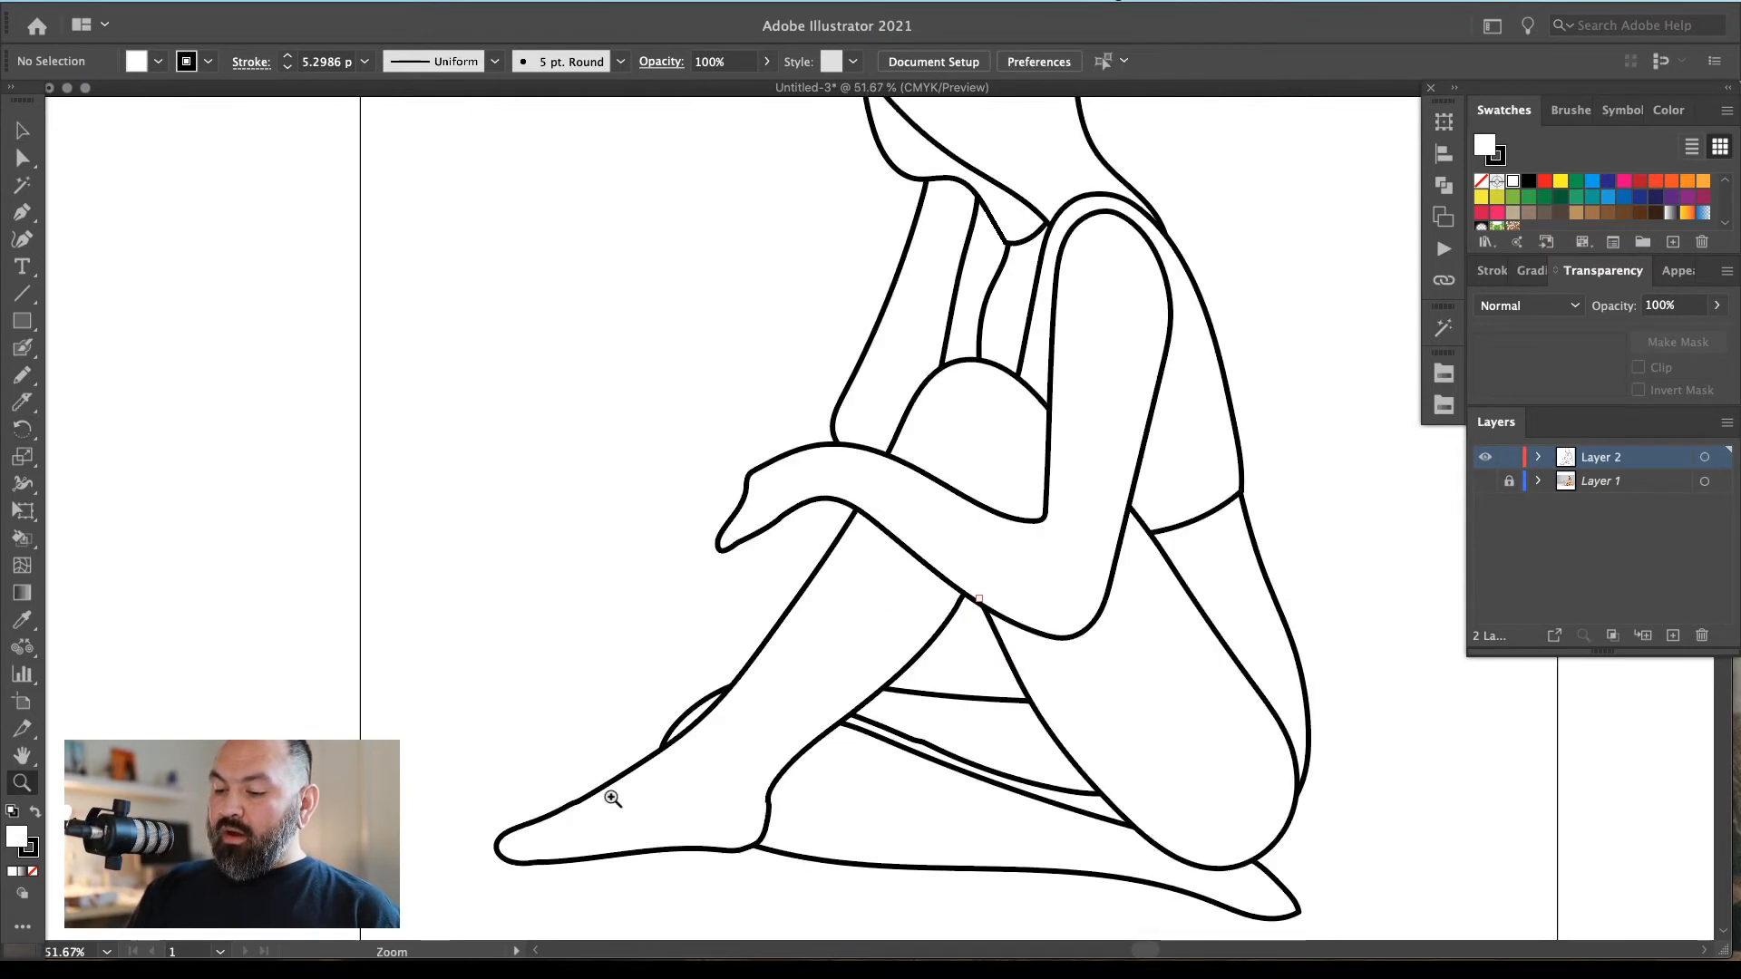
{"action": "key", "text": "space"}
{"action": "left_click_drag", "start_coordinate": [1035, 513], "coordinate": [964, 535]}
{"action": "key", "text": "v"}
{"action": "key", "text": "space"}
{"action": "left_click_drag", "start_coordinate": [1092, 498], "coordinate": [997, 641]}
{"action": "left_click", "coordinate": [968, 470]}
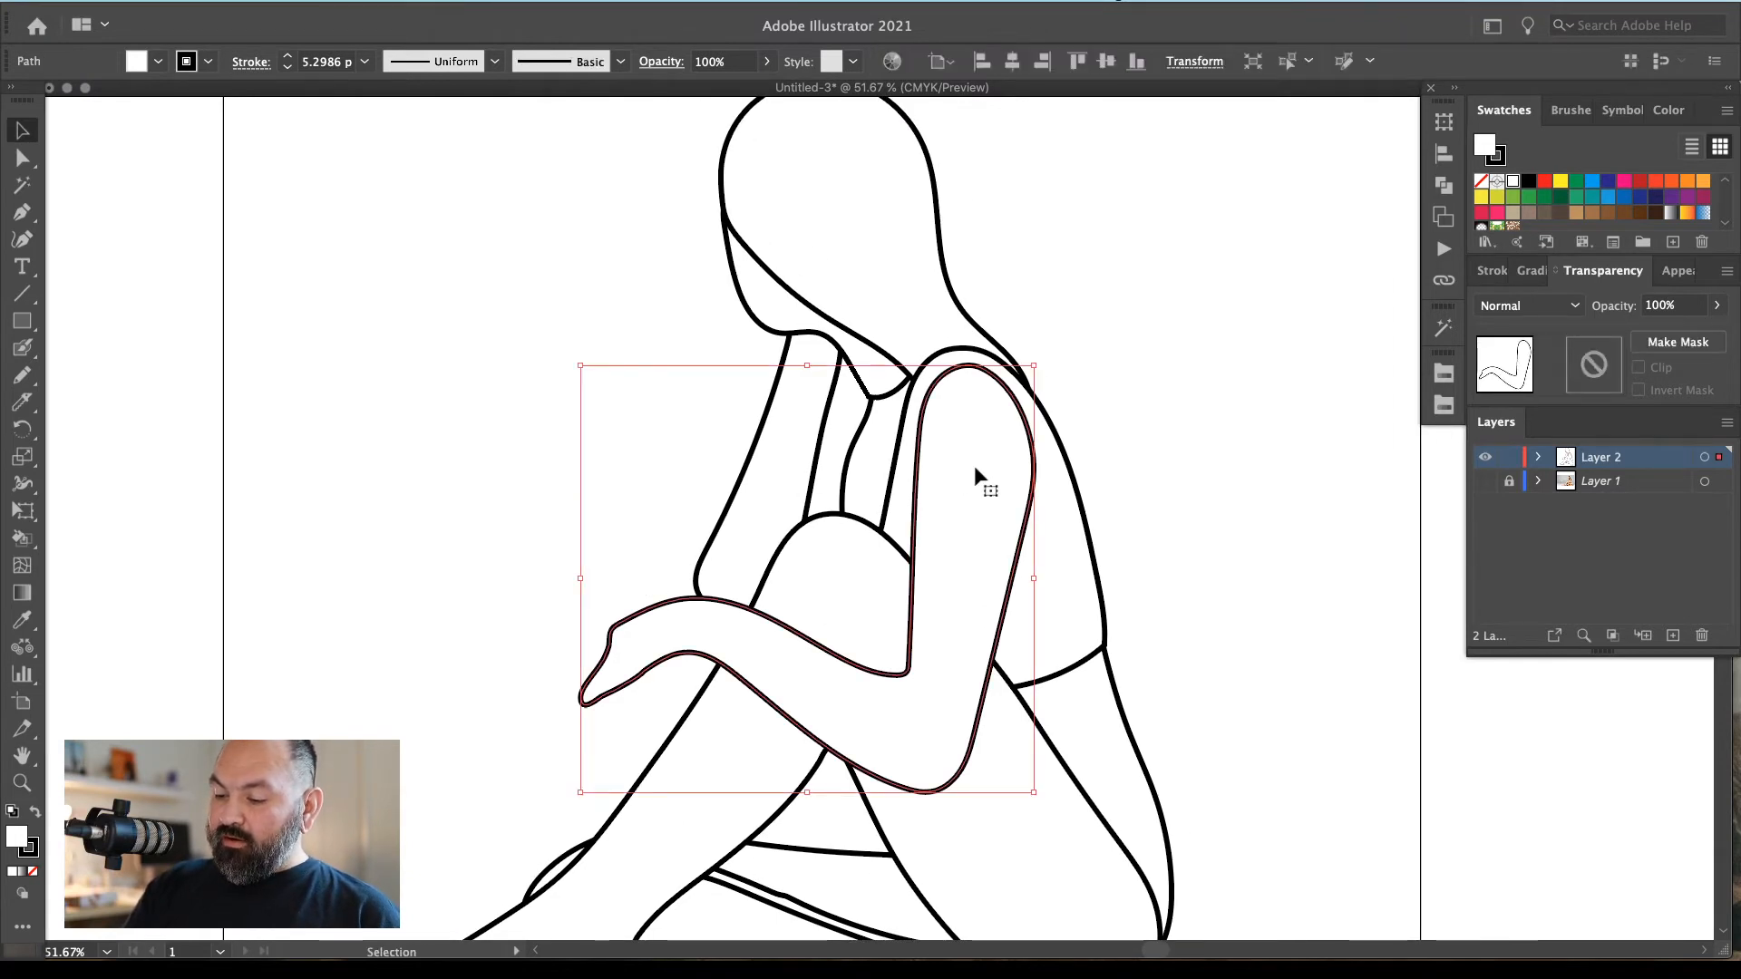
{"action": "double_click", "coordinate": [970, 468]}
{"action": "scroll", "coordinate": [1007, 548], "scroll_direction": "down", "scroll_amount": 2}
{"action": "key", "text": "q"}
{"action": "mouse_move", "coordinate": [787, 505]}
{"action": "left_mouse_down"}
{"action": "mouse_move", "coordinate": [758, 649]}
{"action": "mouse_move", "coordinate": [788, 522]}
{"action": "mouse_move", "coordinate": [782, 544]}
{"action": "mouse_move", "coordinate": [814, 555]}
{"action": "mouse_move", "coordinate": [818, 587]}
{"action": "mouse_move", "coordinate": [824, 558]}
{"action": "left_mouse_up"}
{"action": "key", "text": "a"}
Redraw the forearm's underside and upper edge with the Pencil tool, rounding the inner corner of the elbow
{"action": "key", "text": "n"}
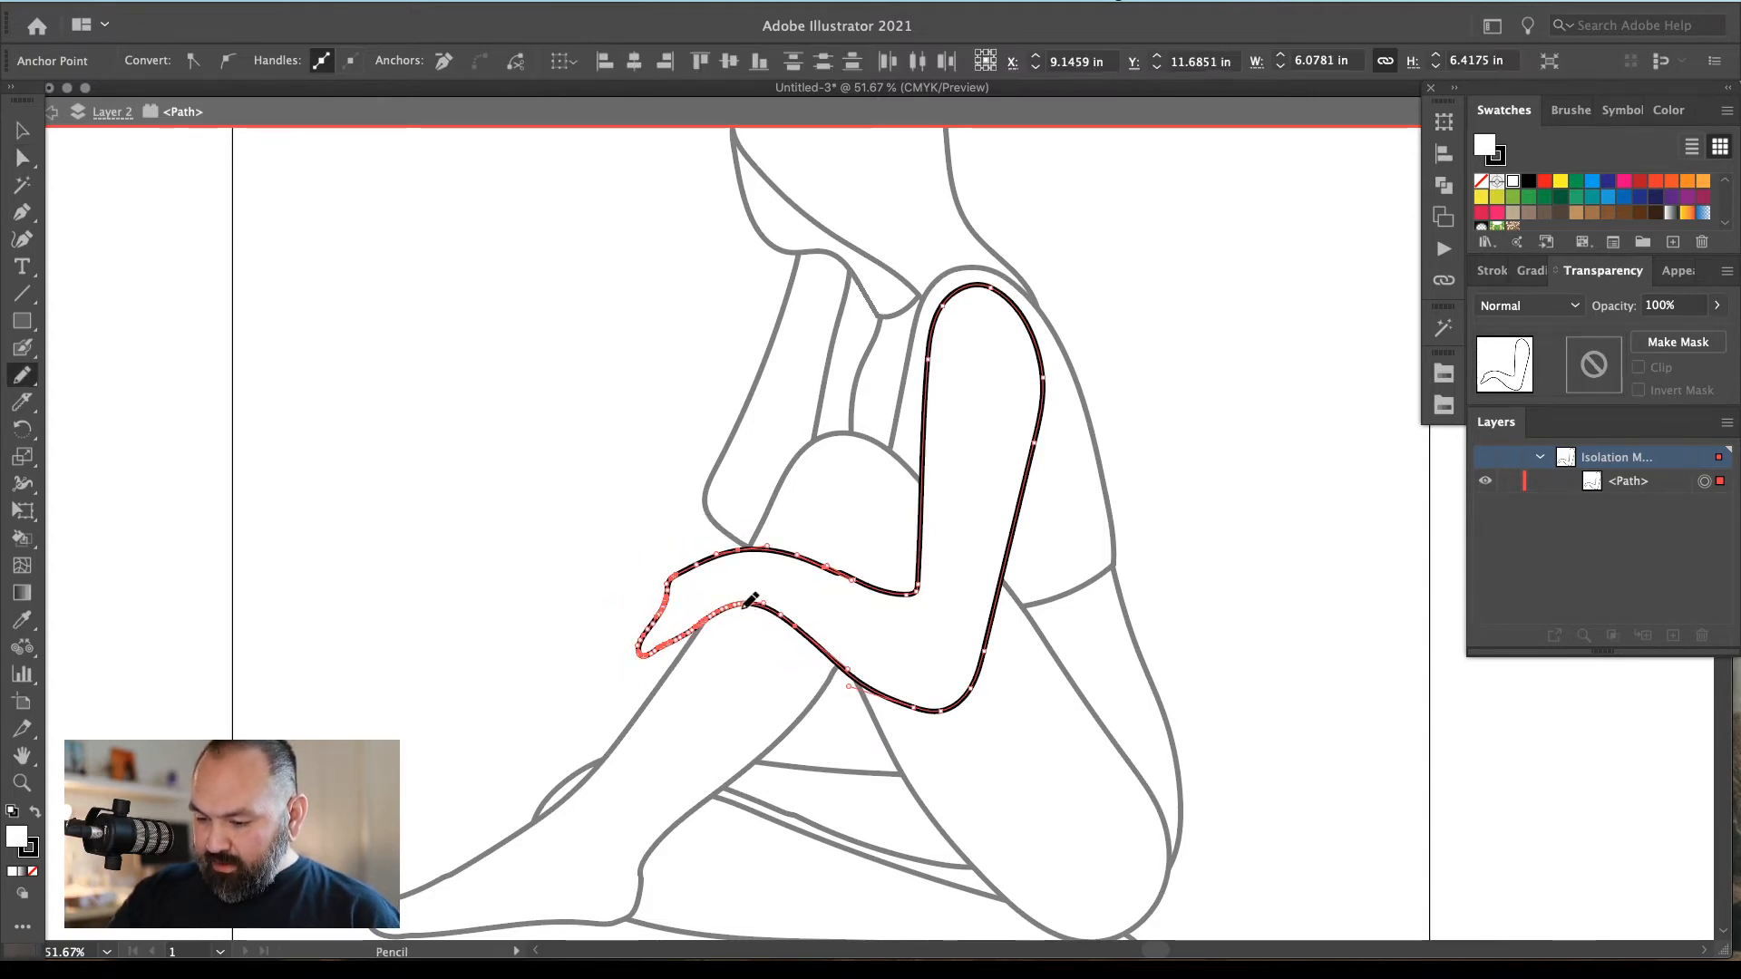
{"action": "left_click_drag", "start_coordinate": [731, 600], "coordinate": [857, 675]}
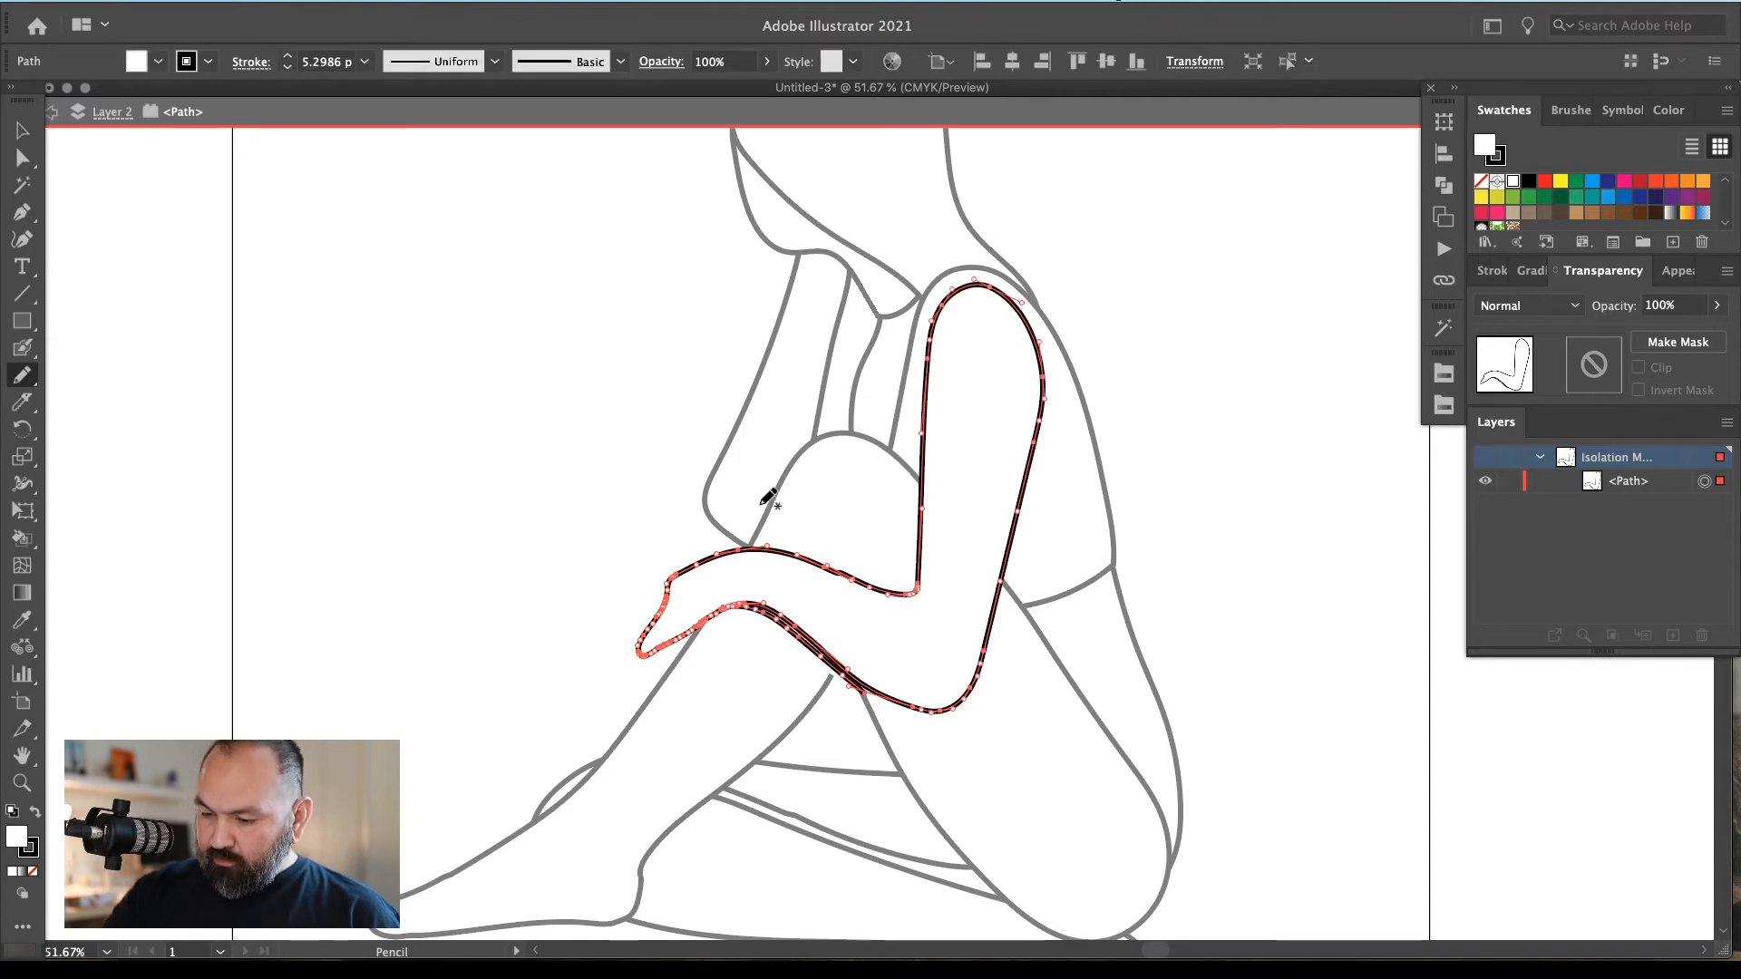
{"action": "left_click_drag", "start_coordinate": [731, 620], "coordinate": [860, 671]}
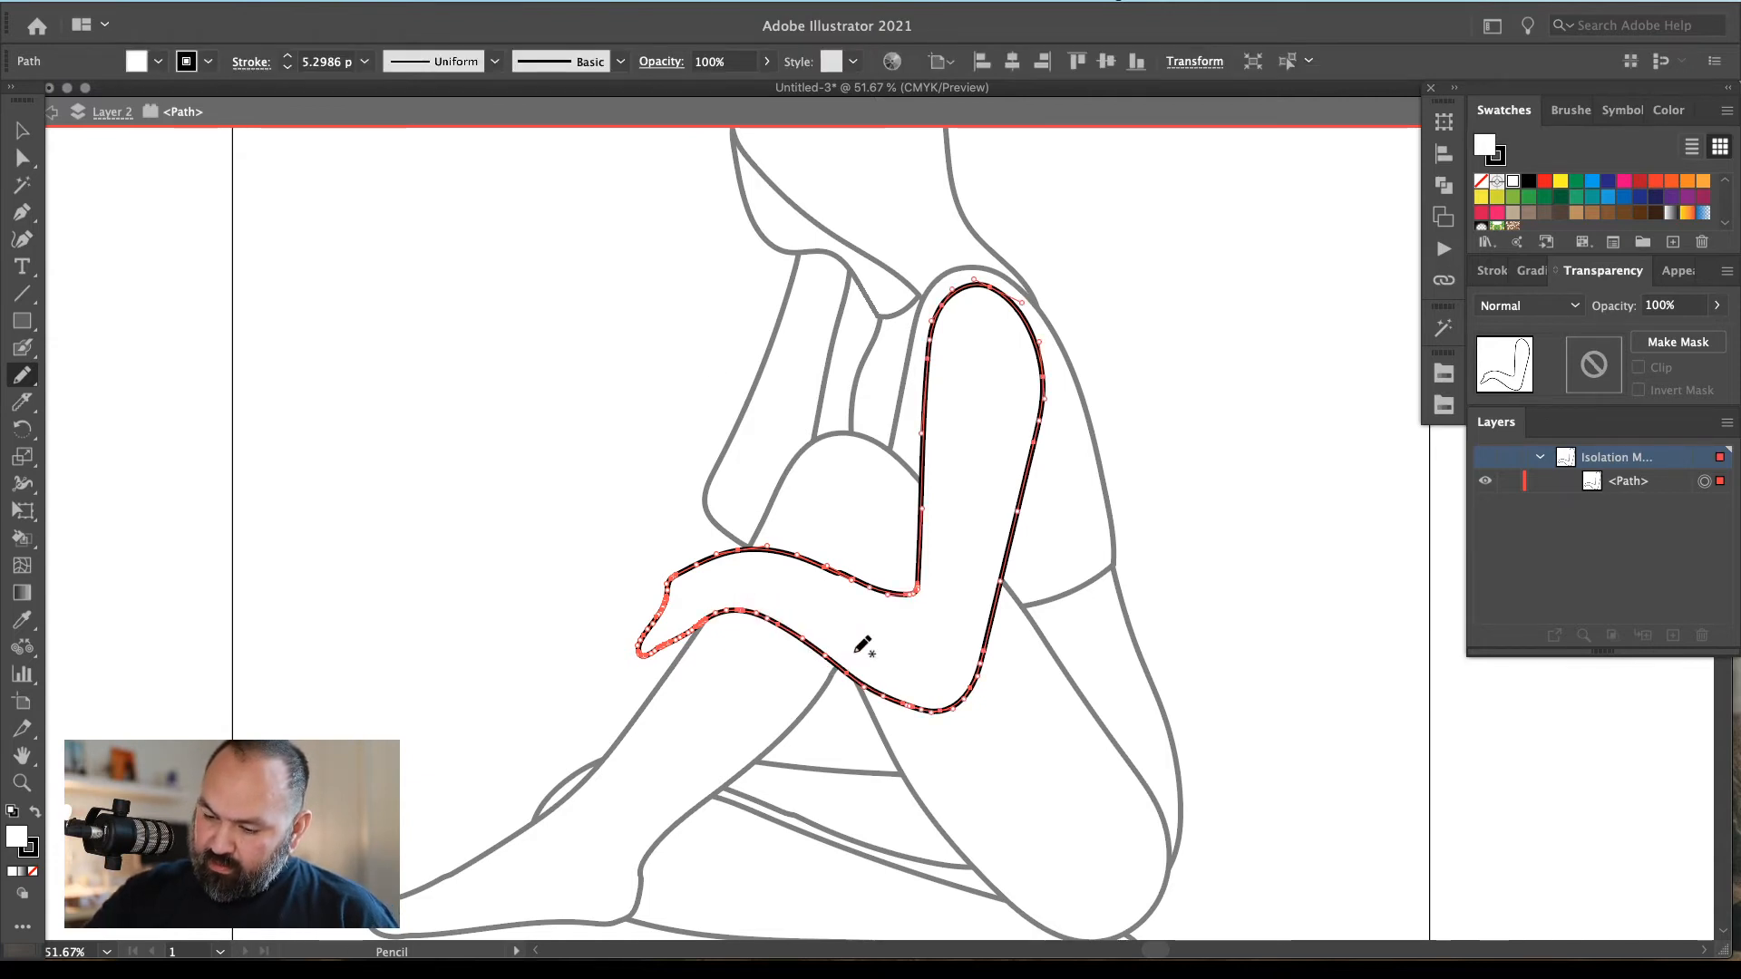
{"action": "left_click_drag", "start_coordinate": [927, 557], "coordinate": [929, 555]}
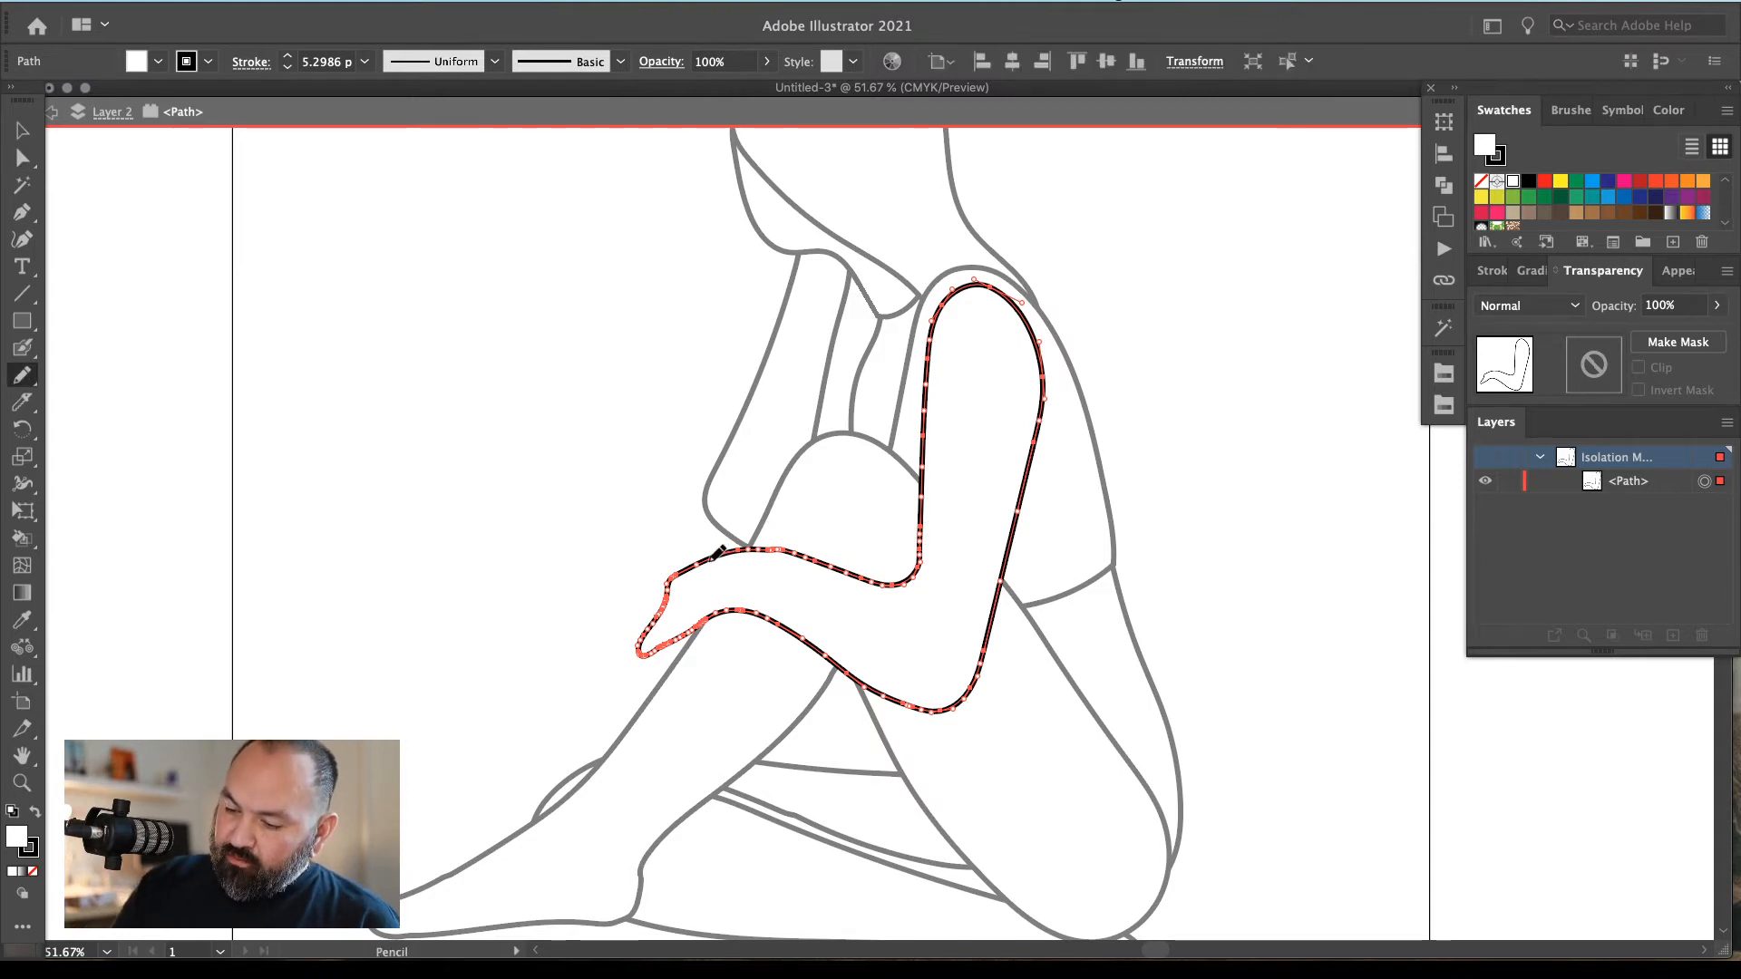
Redraw the hand with the Pencil tool as a simple rounded shape curving down over the shin
{"action": "mouse_move", "coordinate": [679, 600]}
{"action": "left_mouse_down"}
{"action": "mouse_move", "coordinate": [664, 656]}
{"action": "mouse_move", "coordinate": [706, 620]}
{"action": "mouse_move", "coordinate": [673, 605]}
{"action": "mouse_move", "coordinate": [721, 554]}
{"action": "left_mouse_up"}
{"action": "key", "text": "super+shift+a"}
{"action": "left_click", "coordinate": [708, 605], "text": "super"}
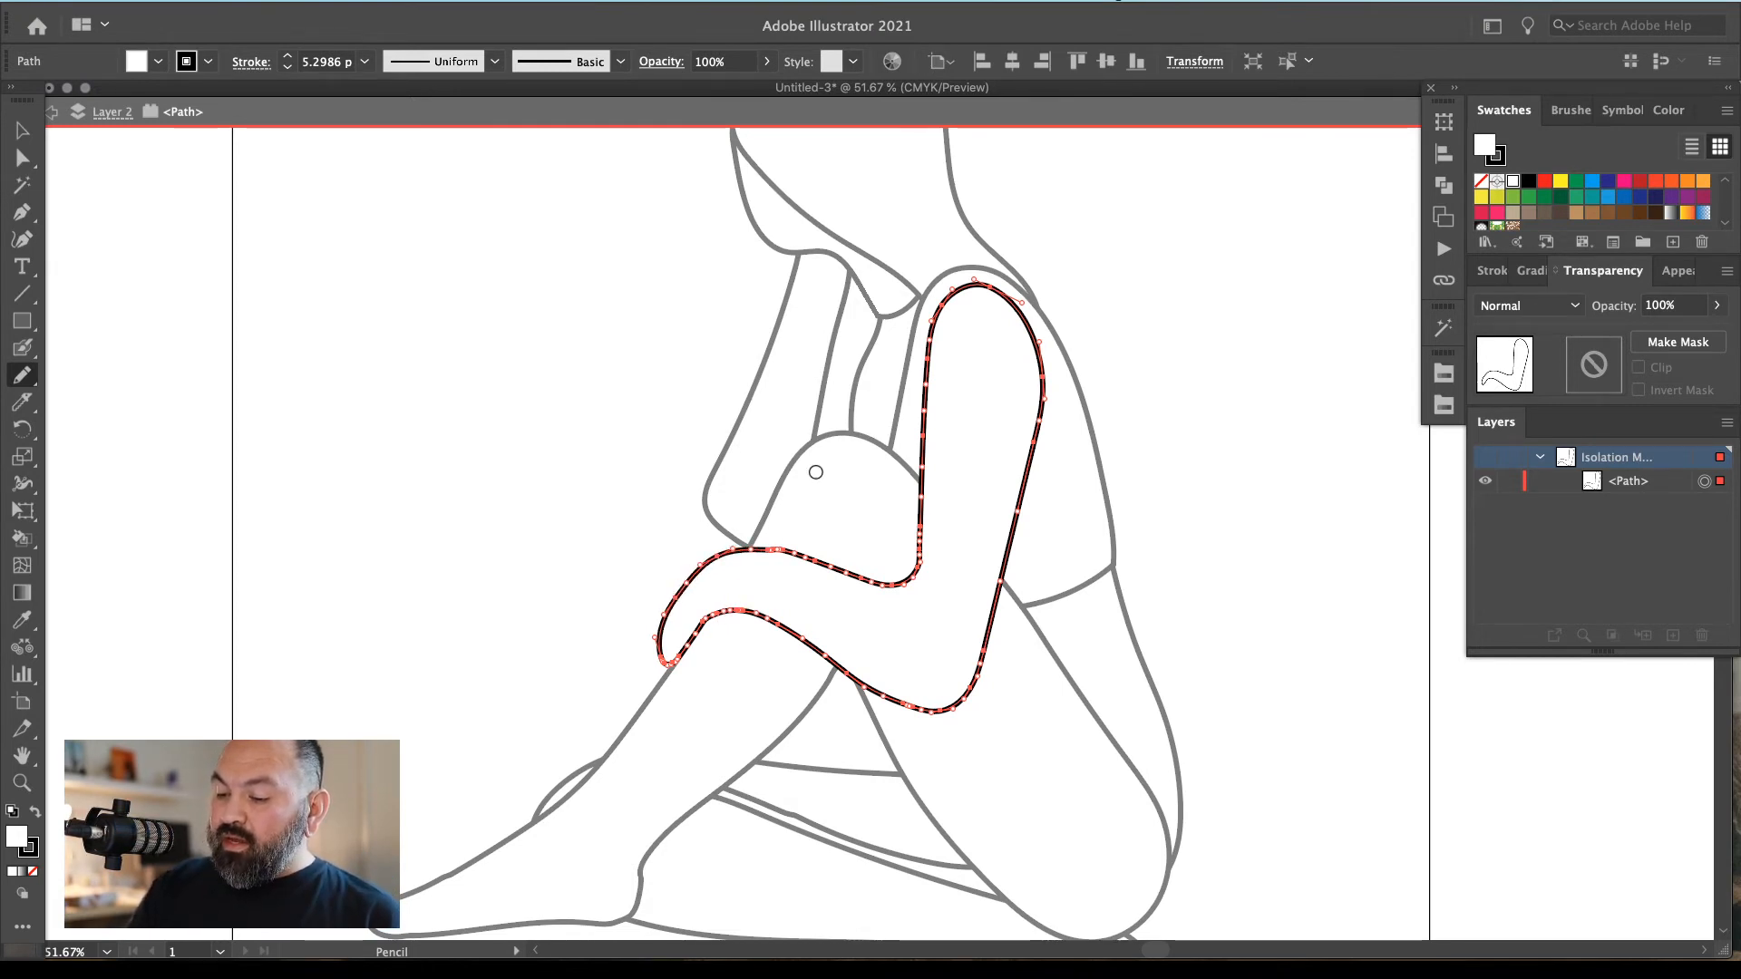
Smooth the top edge and the underside of the forearm through to the elbow with the Smooth tool
{"action": "left_click_drag", "start_coordinate": [781, 552], "coordinate": [905, 584]}
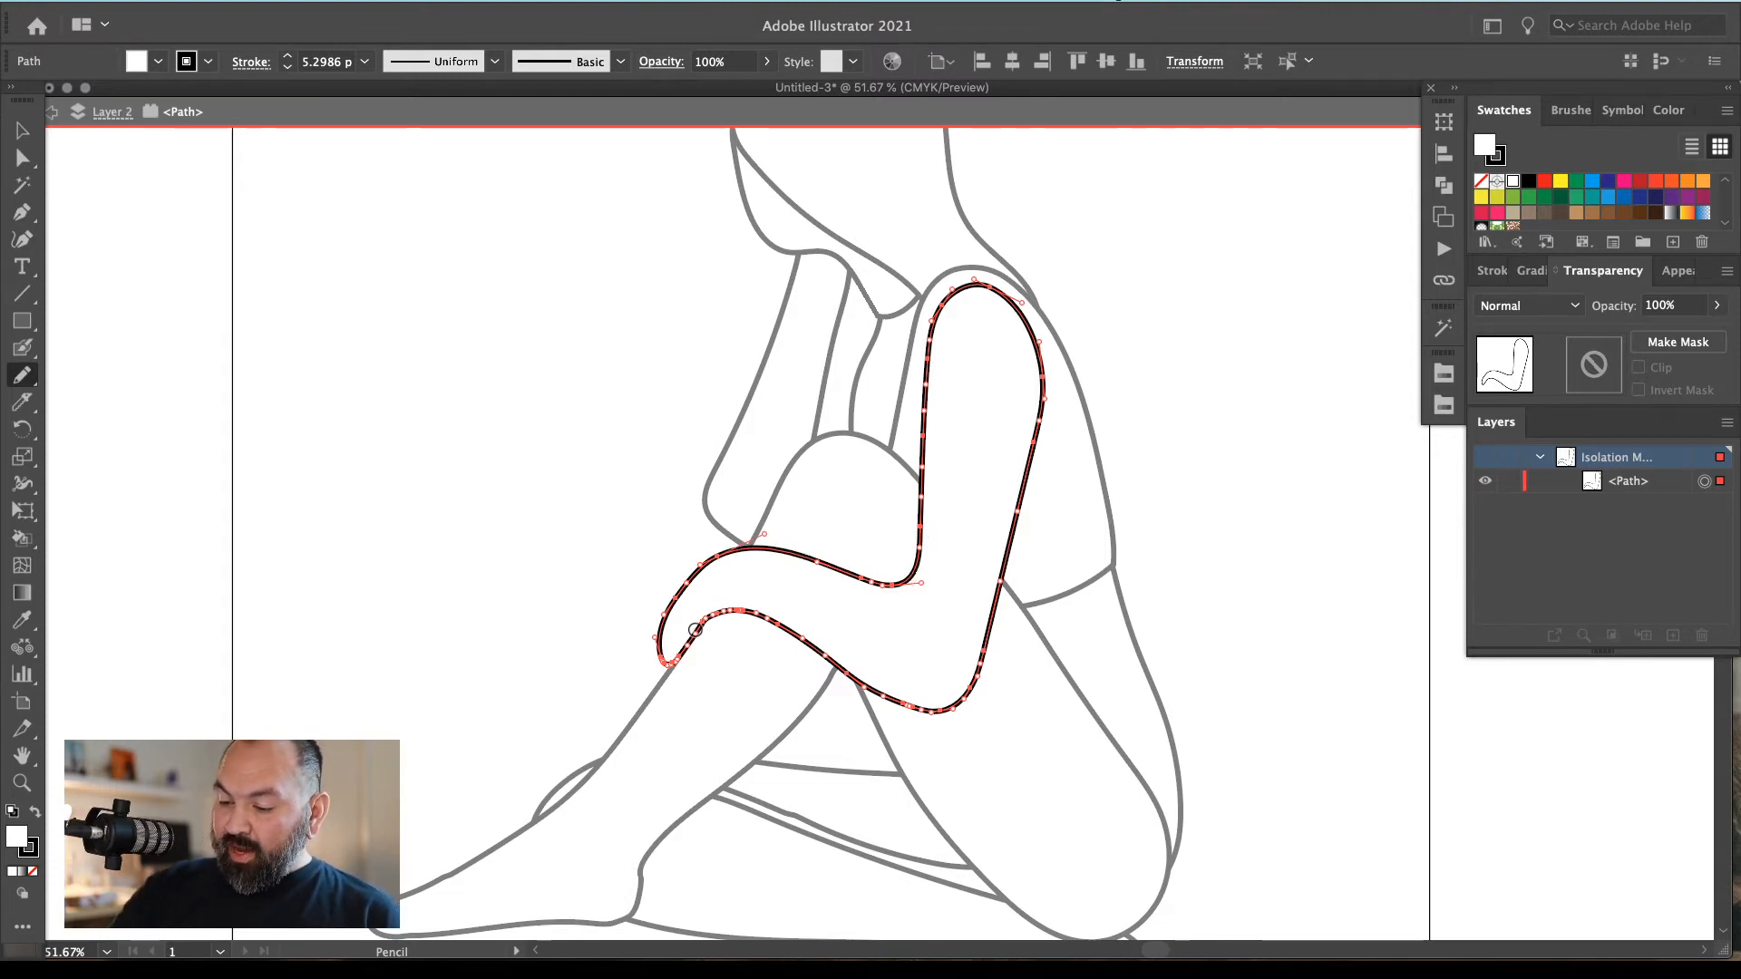
{"action": "mouse_move", "coordinate": [789, 630]}
{"action": "left_mouse_down"}
{"action": "mouse_move", "coordinate": [901, 709]}
{"action": "mouse_move", "coordinate": [960, 699]}
{"action": "left_mouse_up"}
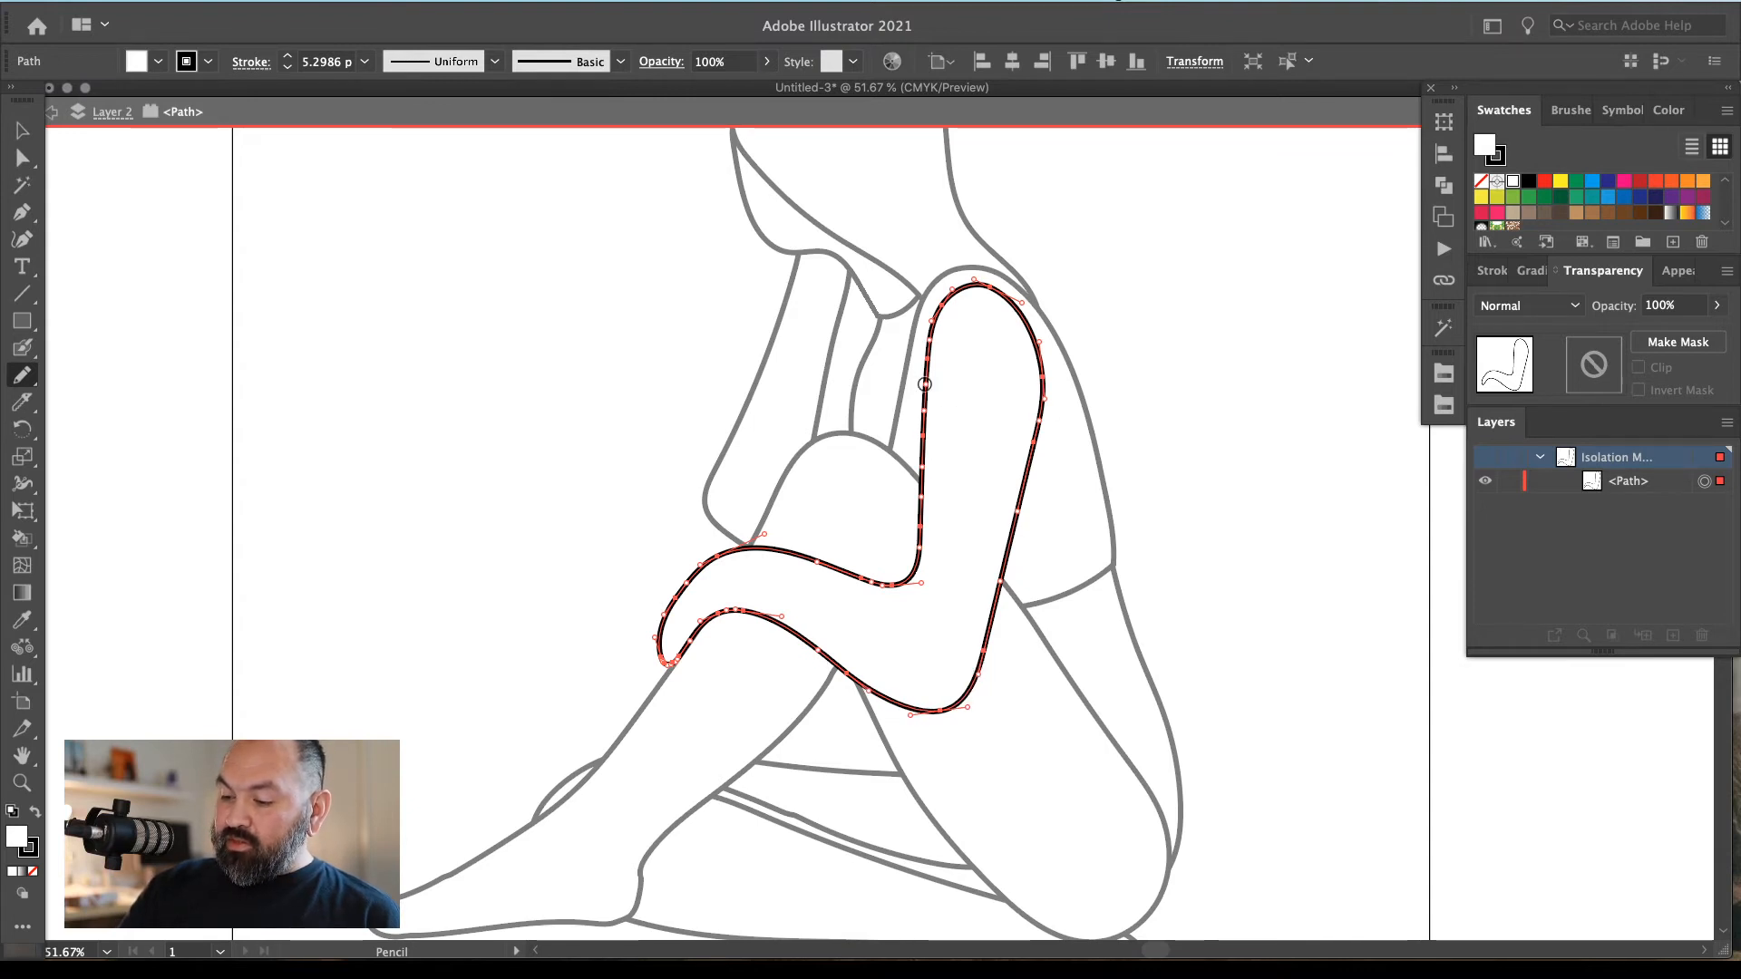
{"action": "key", "text": "super+shift+a"}
{"action": "key", "text": "v"}
Redraw the outer elbow slightly higher and reshape the inner elbow curve with the Pencil tool
{"action": "key", "text": "super+minus"}
{"action": "key", "text": "super+minus"}
{"action": "key", "text": "super+minus"}
{"action": "key", "text": "a"}
{"action": "left_click", "coordinate": [868, 564]}
{"action": "key", "text": "n"}
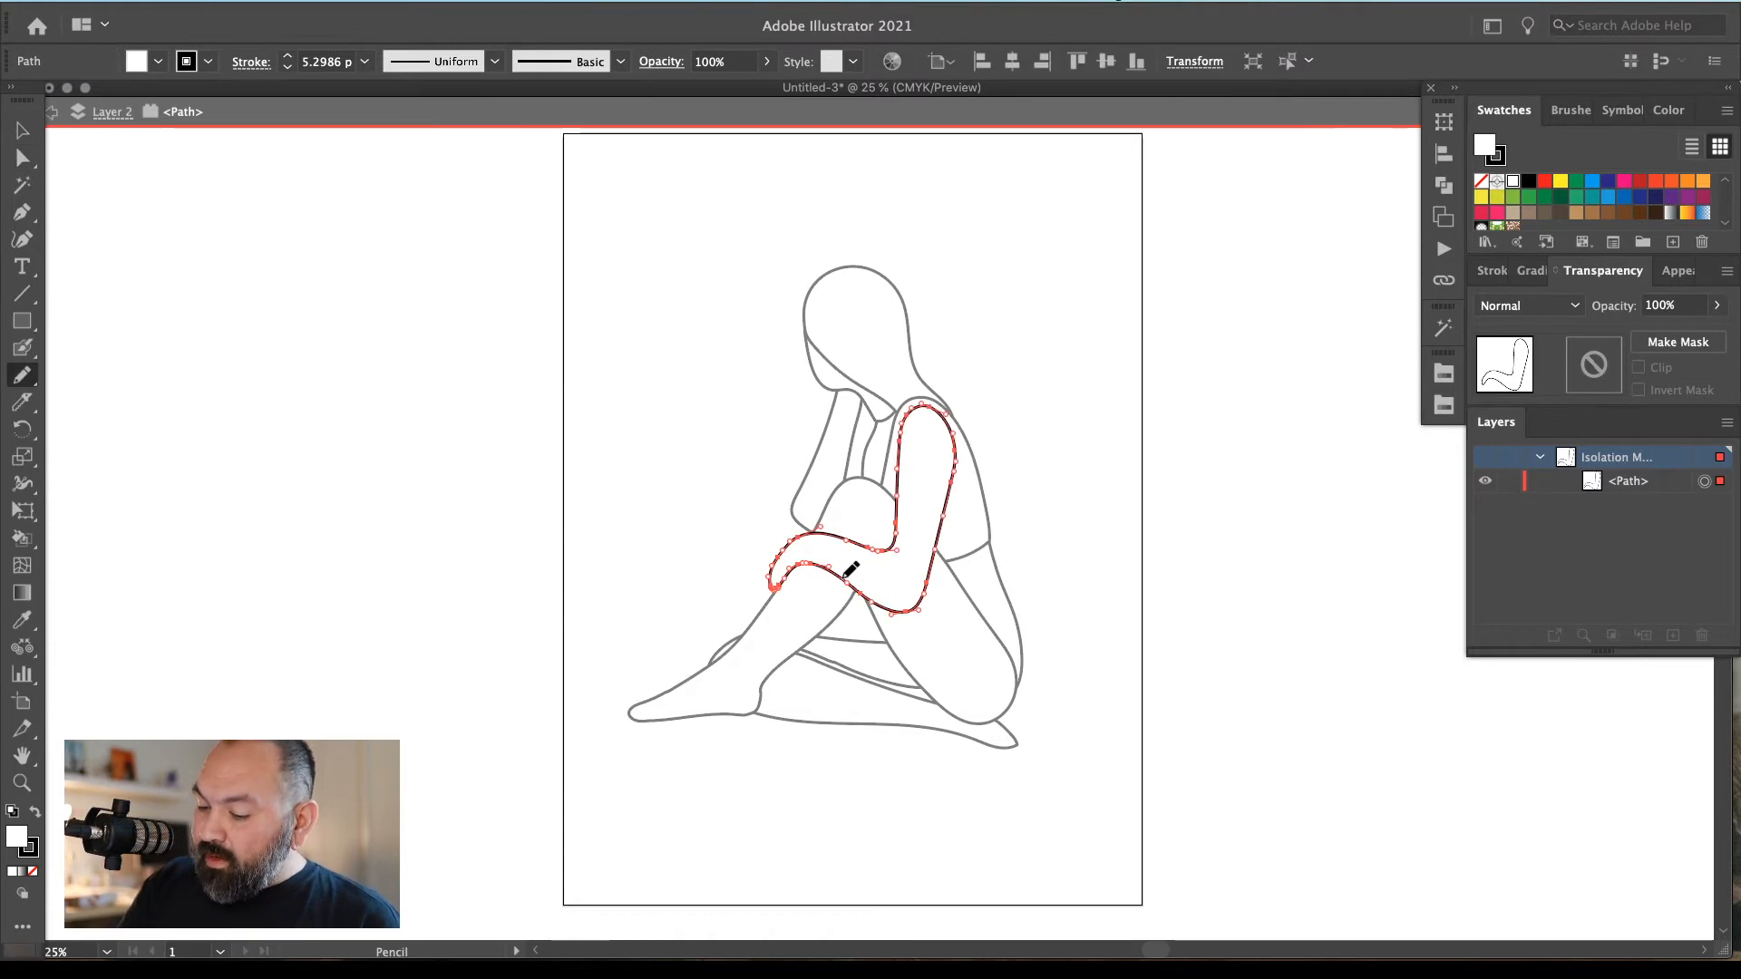
{"action": "mouse_move", "coordinate": [900, 589]}
{"action": "left_mouse_down"}
{"action": "mouse_move", "coordinate": [932, 577]}
{"action": "mouse_move", "coordinate": [896, 533]}
{"action": "left_mouse_up"}
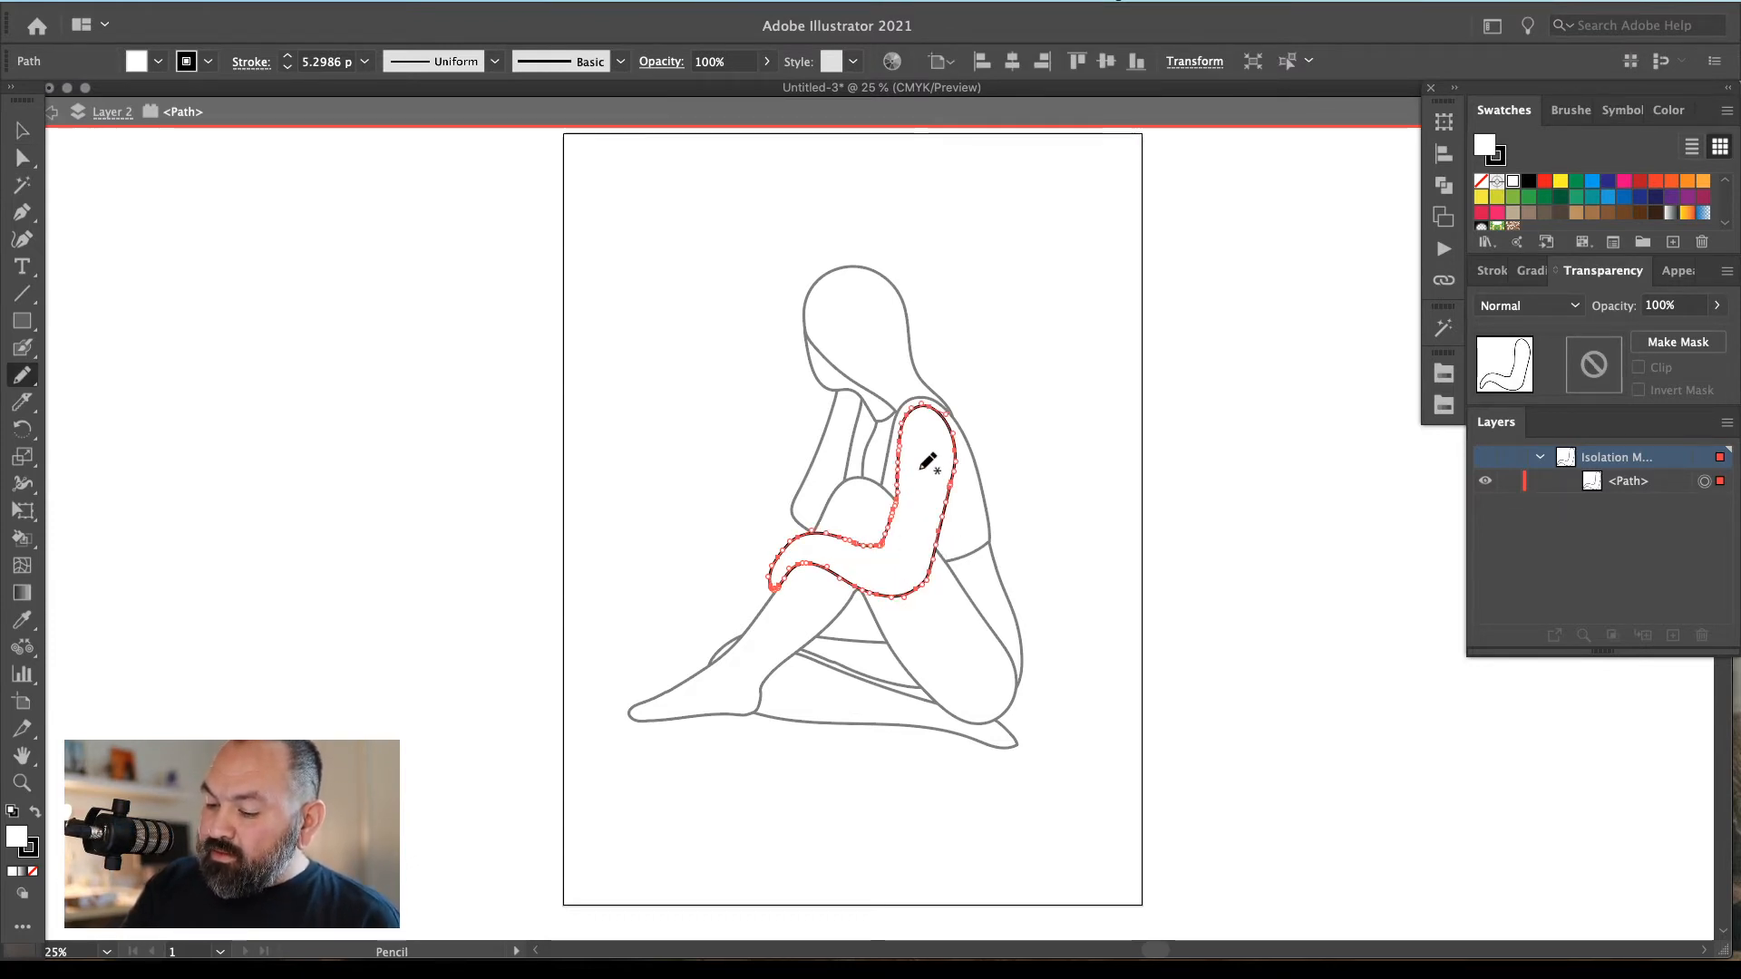
{"action": "left_click_drag", "start_coordinate": [894, 535], "coordinate": [894, 511]}
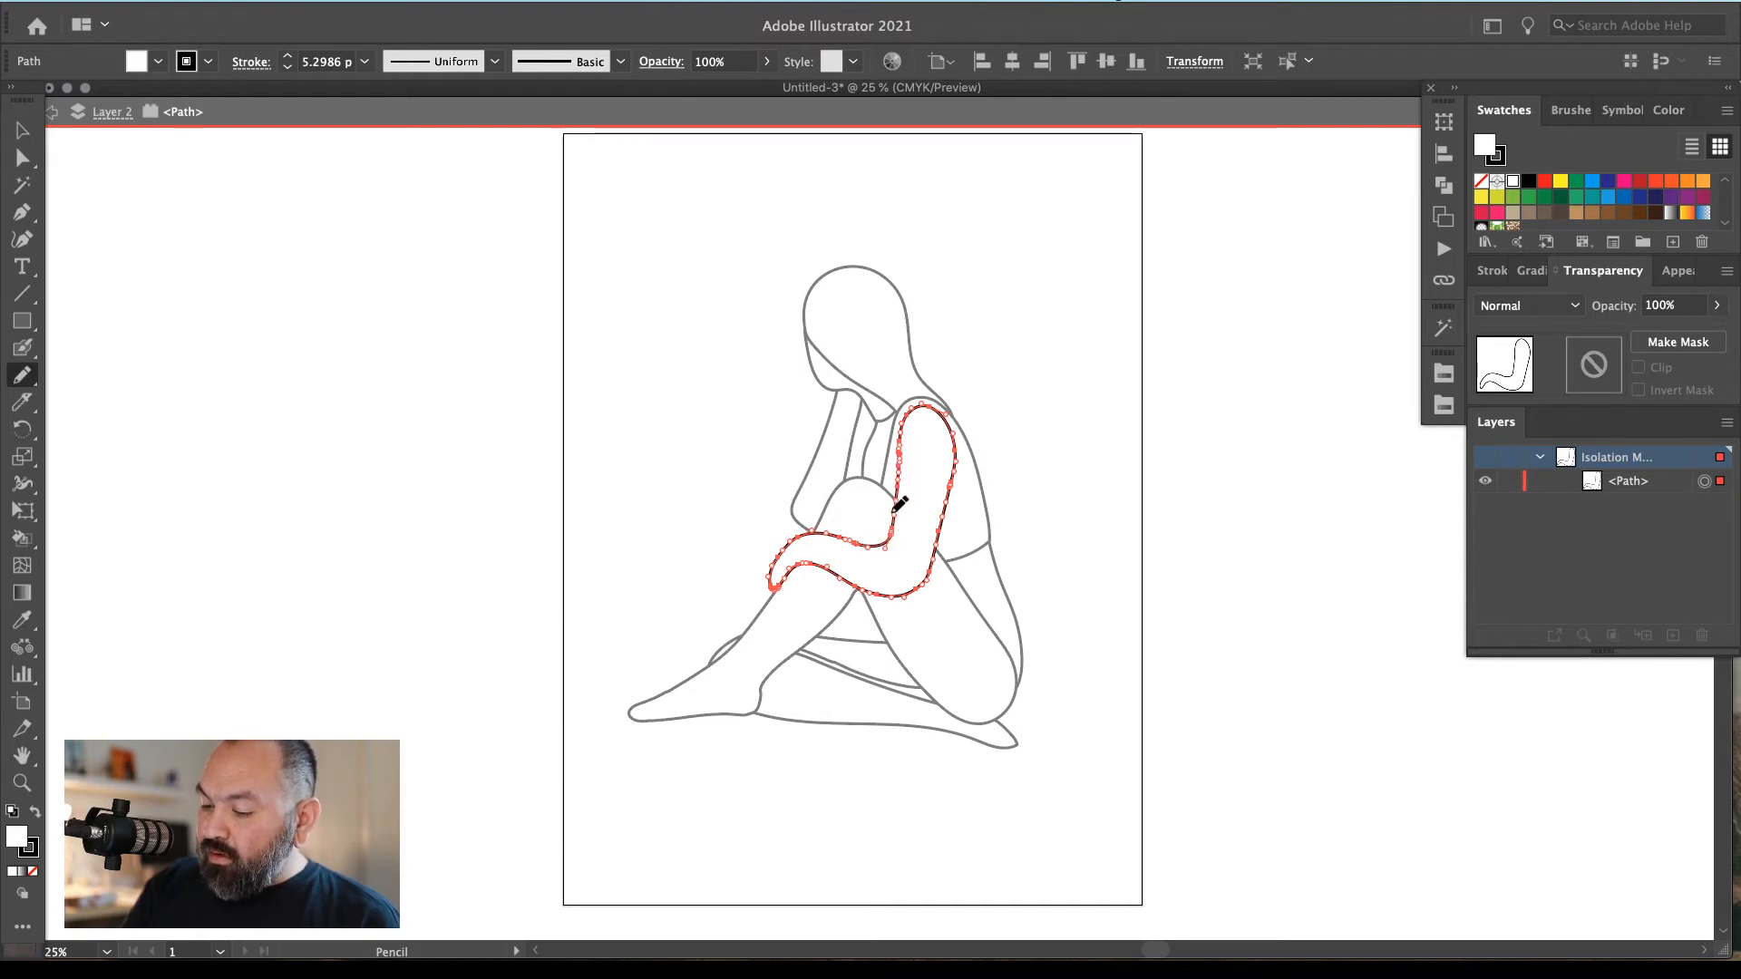
Smooth the inner edge of the upper arm down toward the elbow and exit isolation mode
{"action": "left_click", "coordinate": [1018, 400], "text": "ctrl"}
{"action": "left_click", "coordinate": [922, 471], "text": "ctrl"}
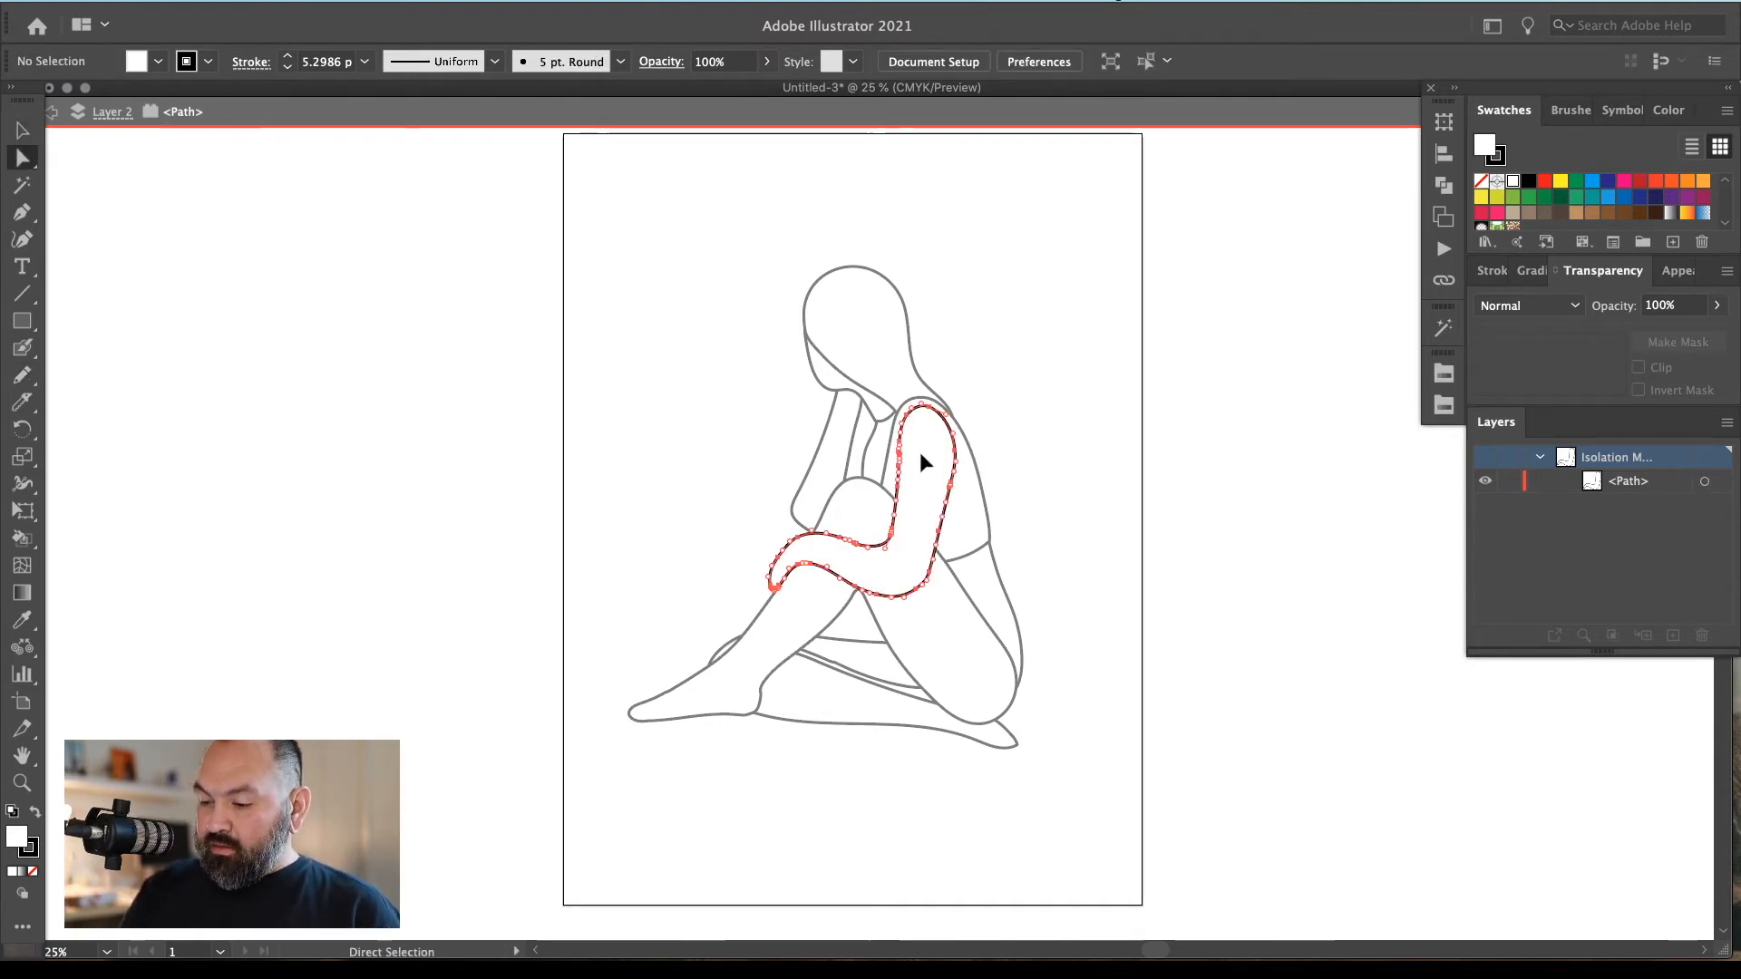
{"action": "left_click_drag", "start_coordinate": [899, 439], "coordinate": [897, 494]}
{"action": "left_click", "coordinate": [1035, 488], "text": "ctrl"}
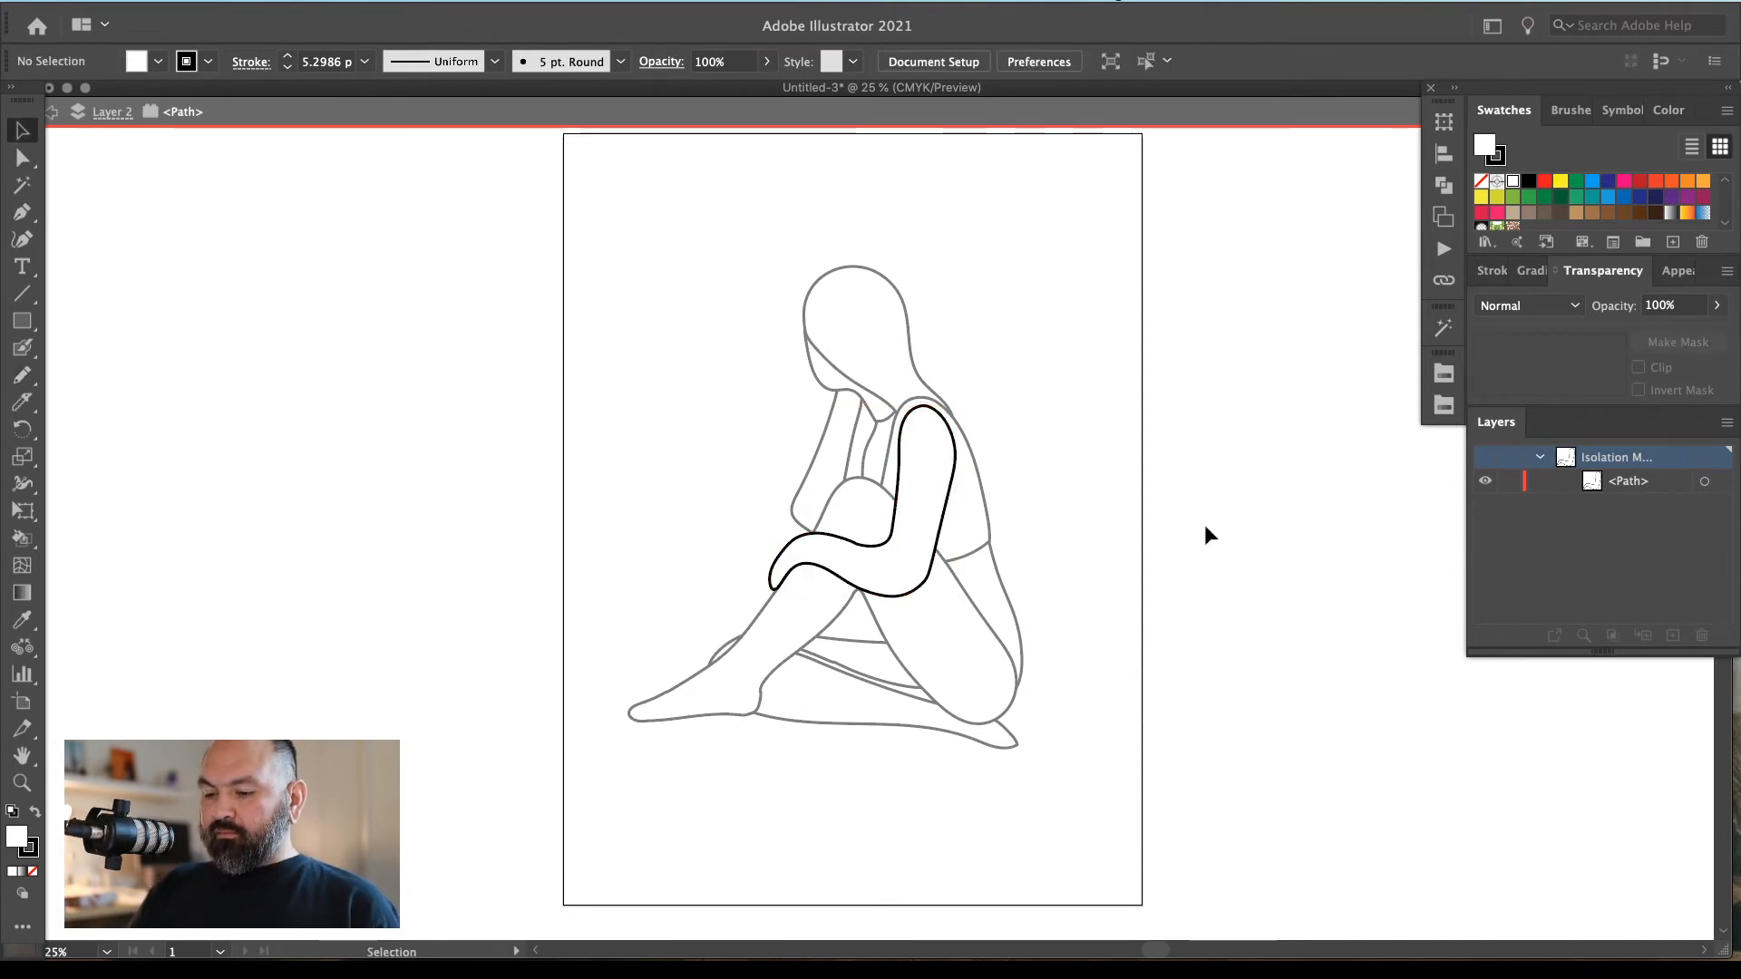
{"action": "double_click", "coordinate": [1157, 620]}
Select the folded back leg and erase across its bent knee to split it into separate thigh and lower-leg shapes
{"action": "scroll", "coordinate": [1166, 626], "scroll_direction": "down", "scroll_amount": 2}
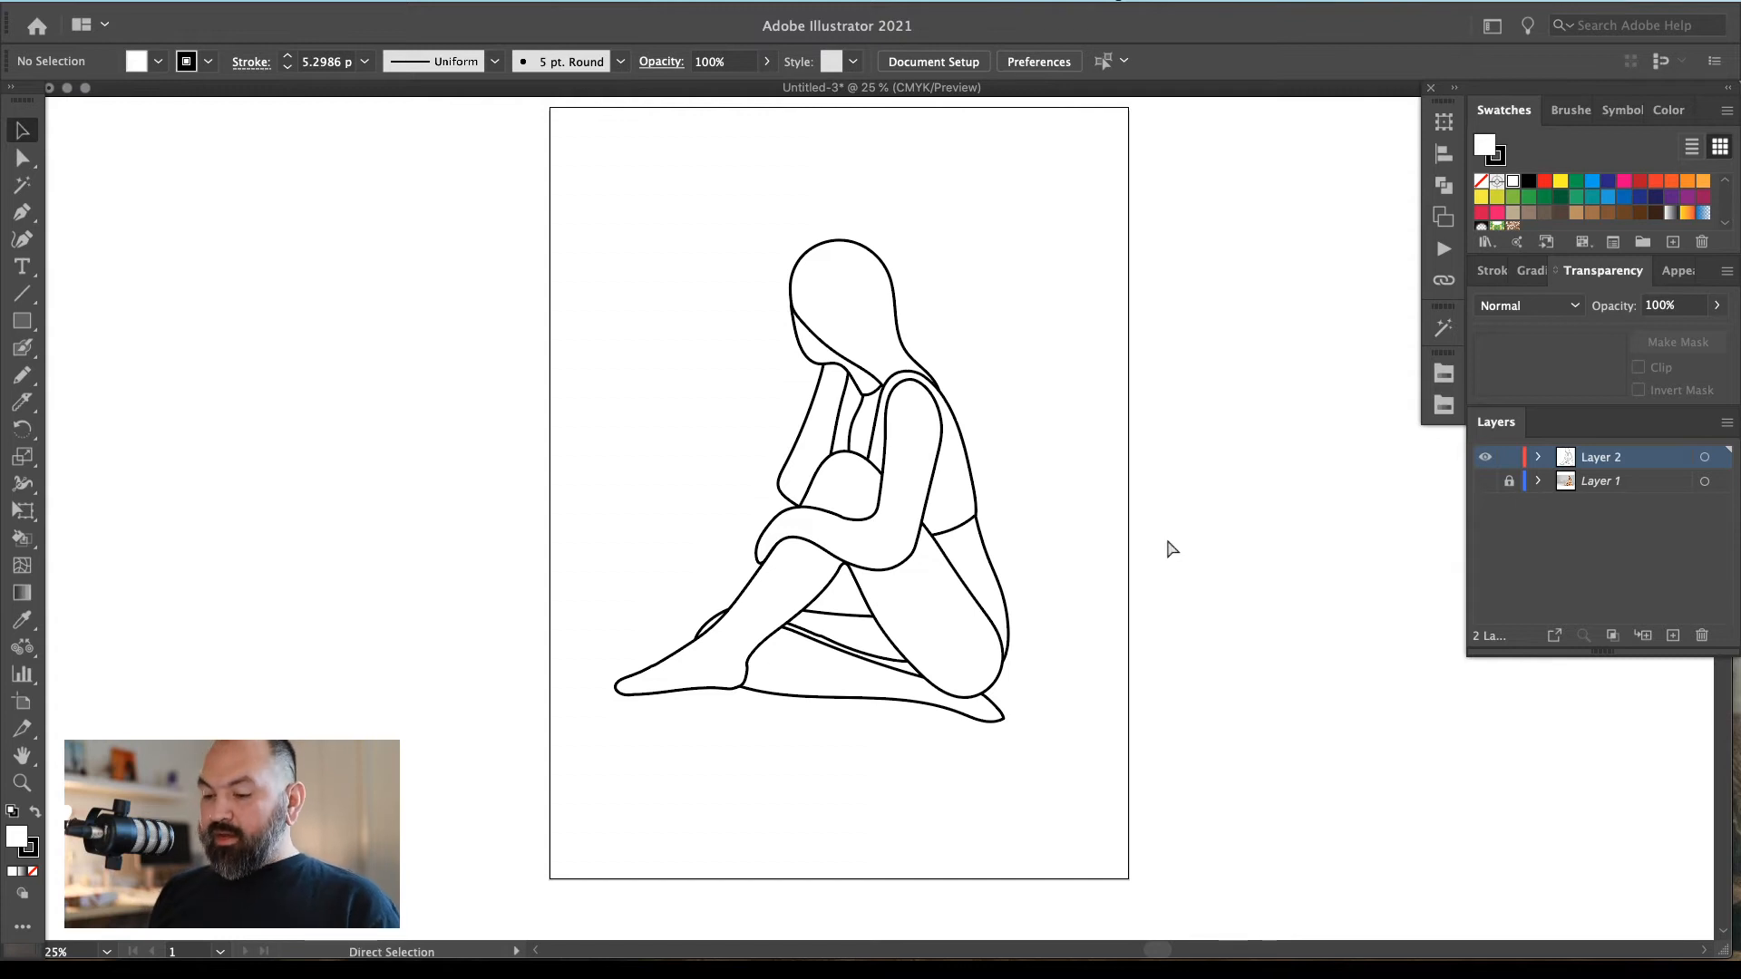
{"action": "key", "text": "z"}
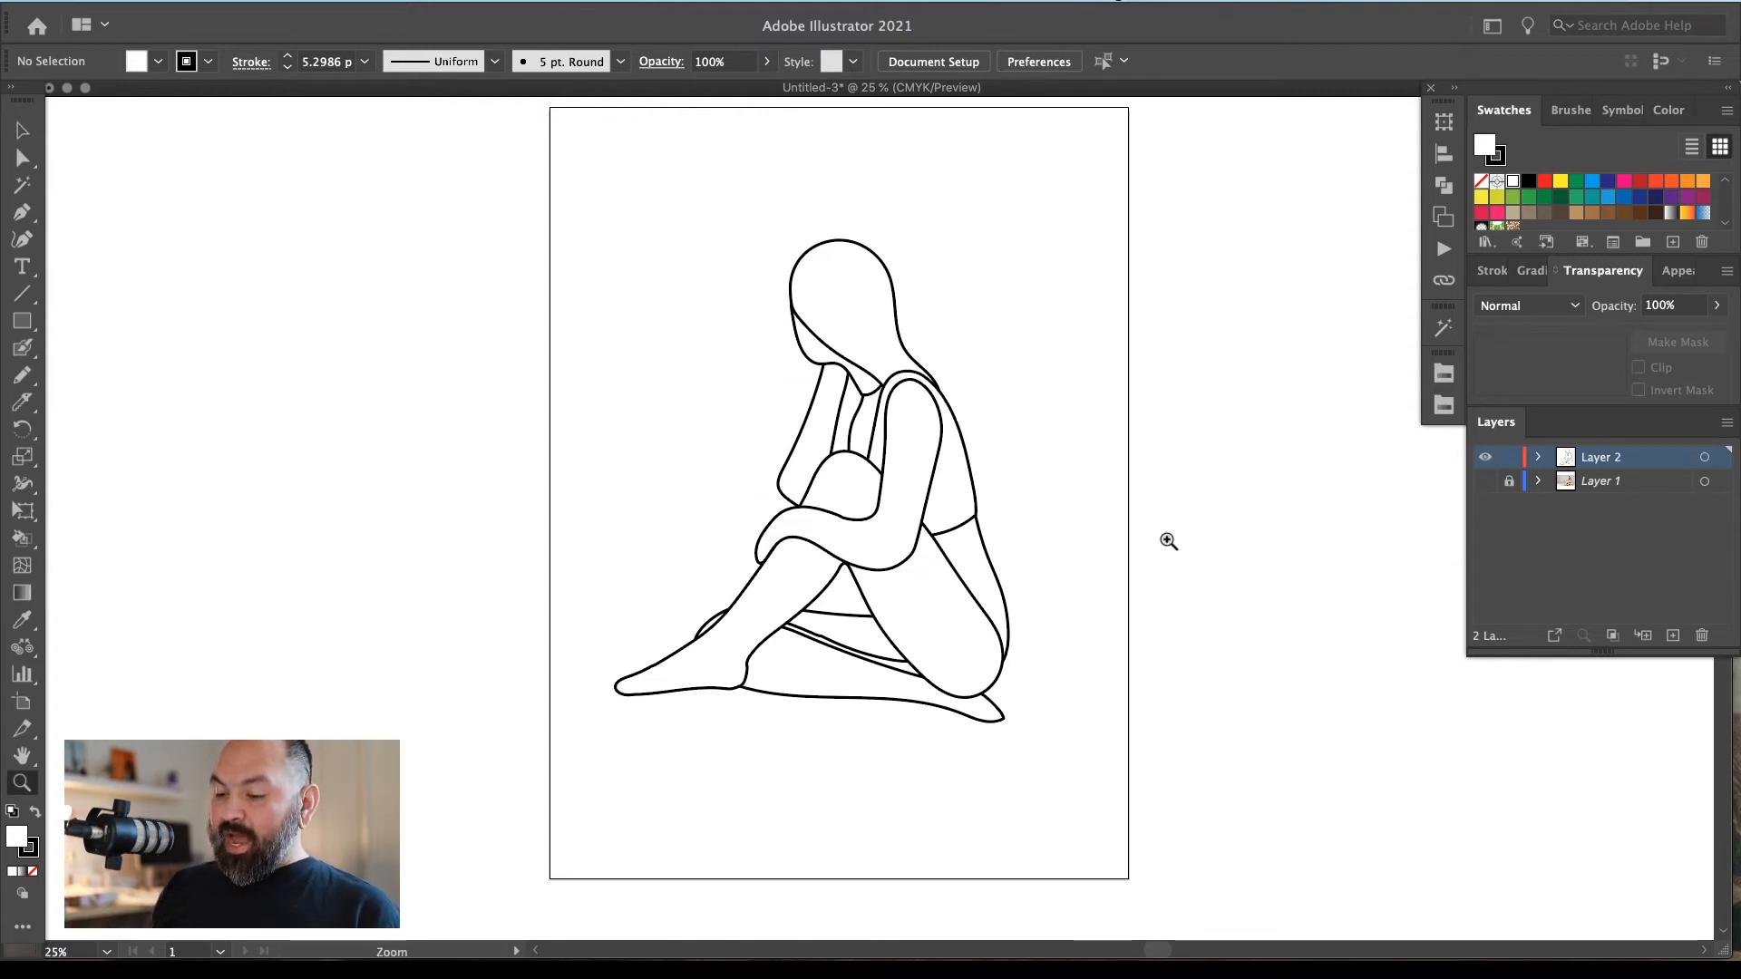
{"action": "left_click_drag", "start_coordinate": [1006, 479], "coordinate": [578, 813]}
{"action": "scroll", "coordinate": [1134, 599], "scroll_direction": "up", "scroll_amount": 3}
{"action": "key", "text": "a"}
{"action": "left_click", "coordinate": [1090, 606]}
{"action": "scroll", "coordinate": [1116, 599], "scroll_direction": "right", "scroll_amount": 2}
{"action": "scroll", "coordinate": [1116, 598], "scroll_direction": "down", "scroll_amount": 1}
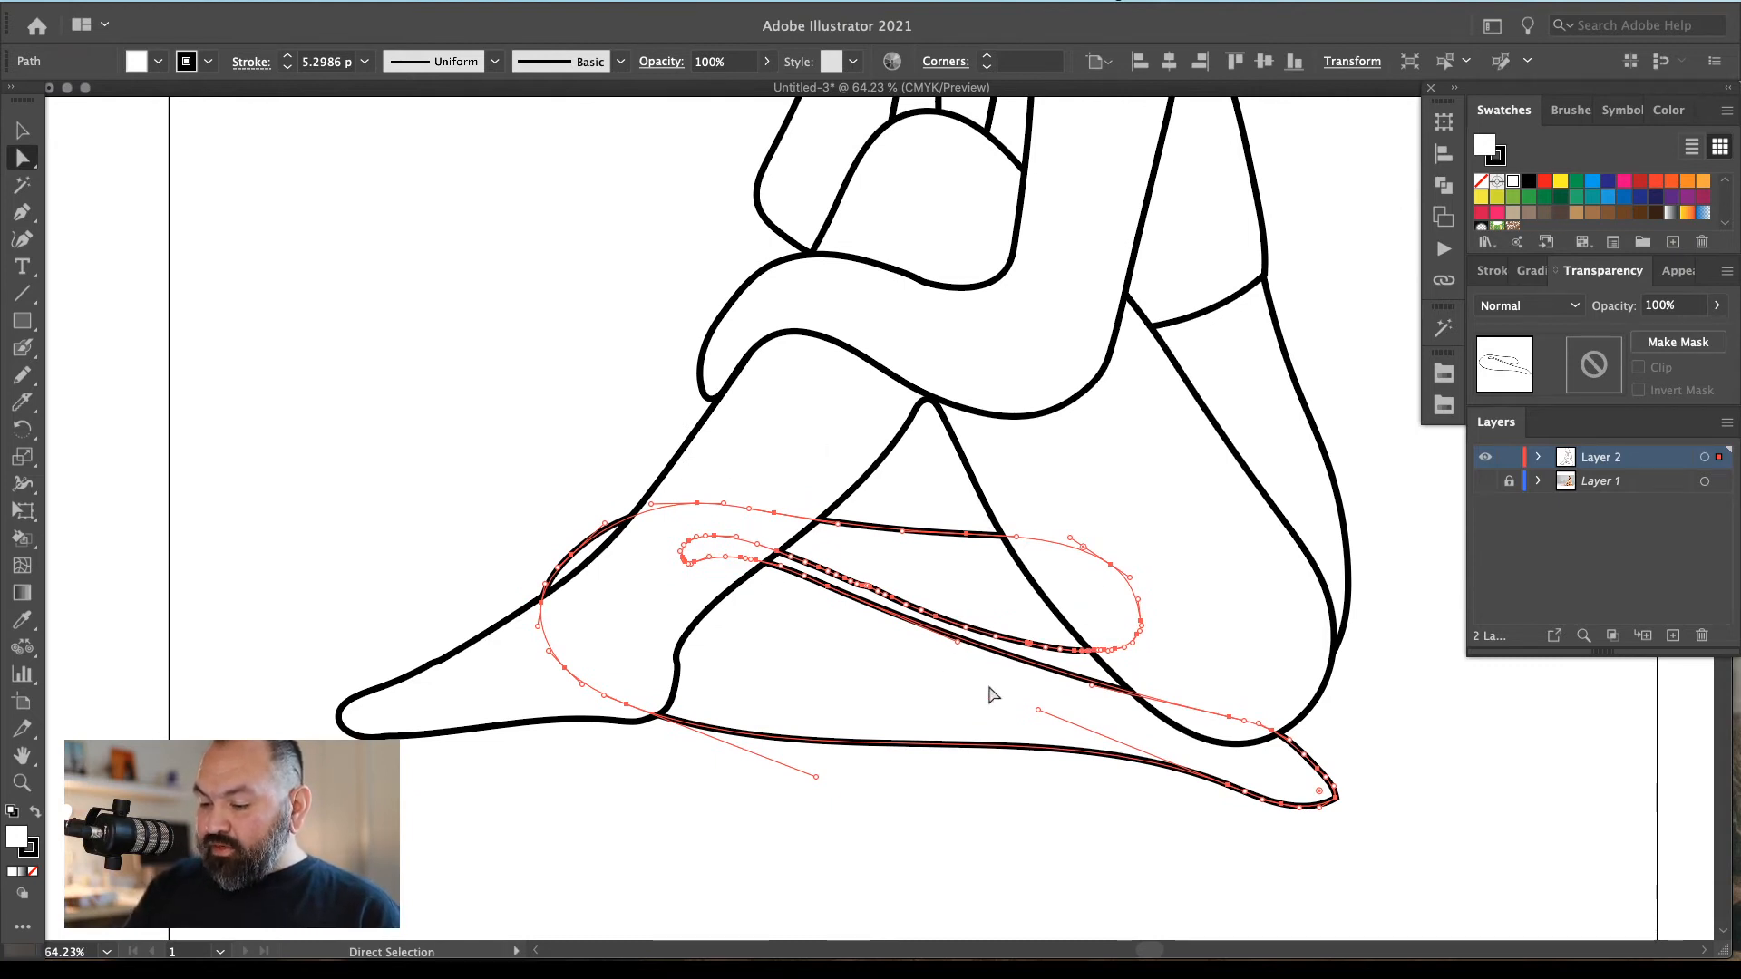
{"action": "scroll", "coordinate": [1134, 723], "scroll_direction": "right", "scroll_amount": 2}
{"action": "scroll", "coordinate": [1042, 777], "scroll_direction": "up", "scroll_amount": 1}
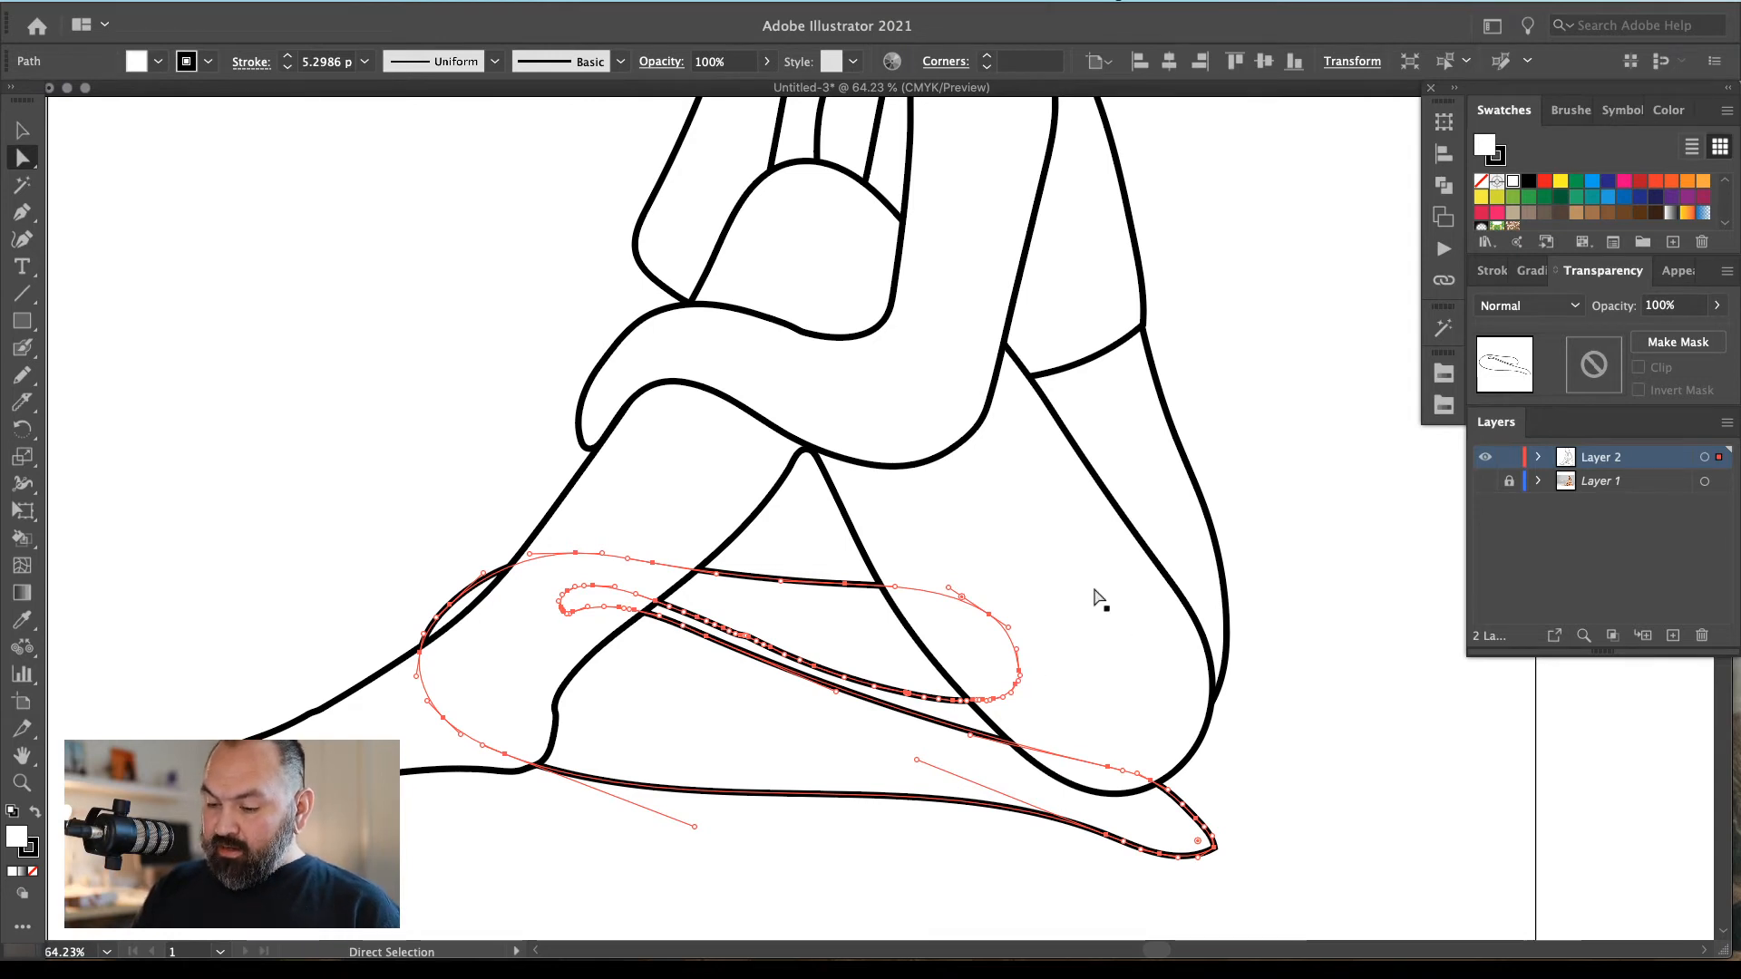
{"action": "key", "text": "shift+e"}
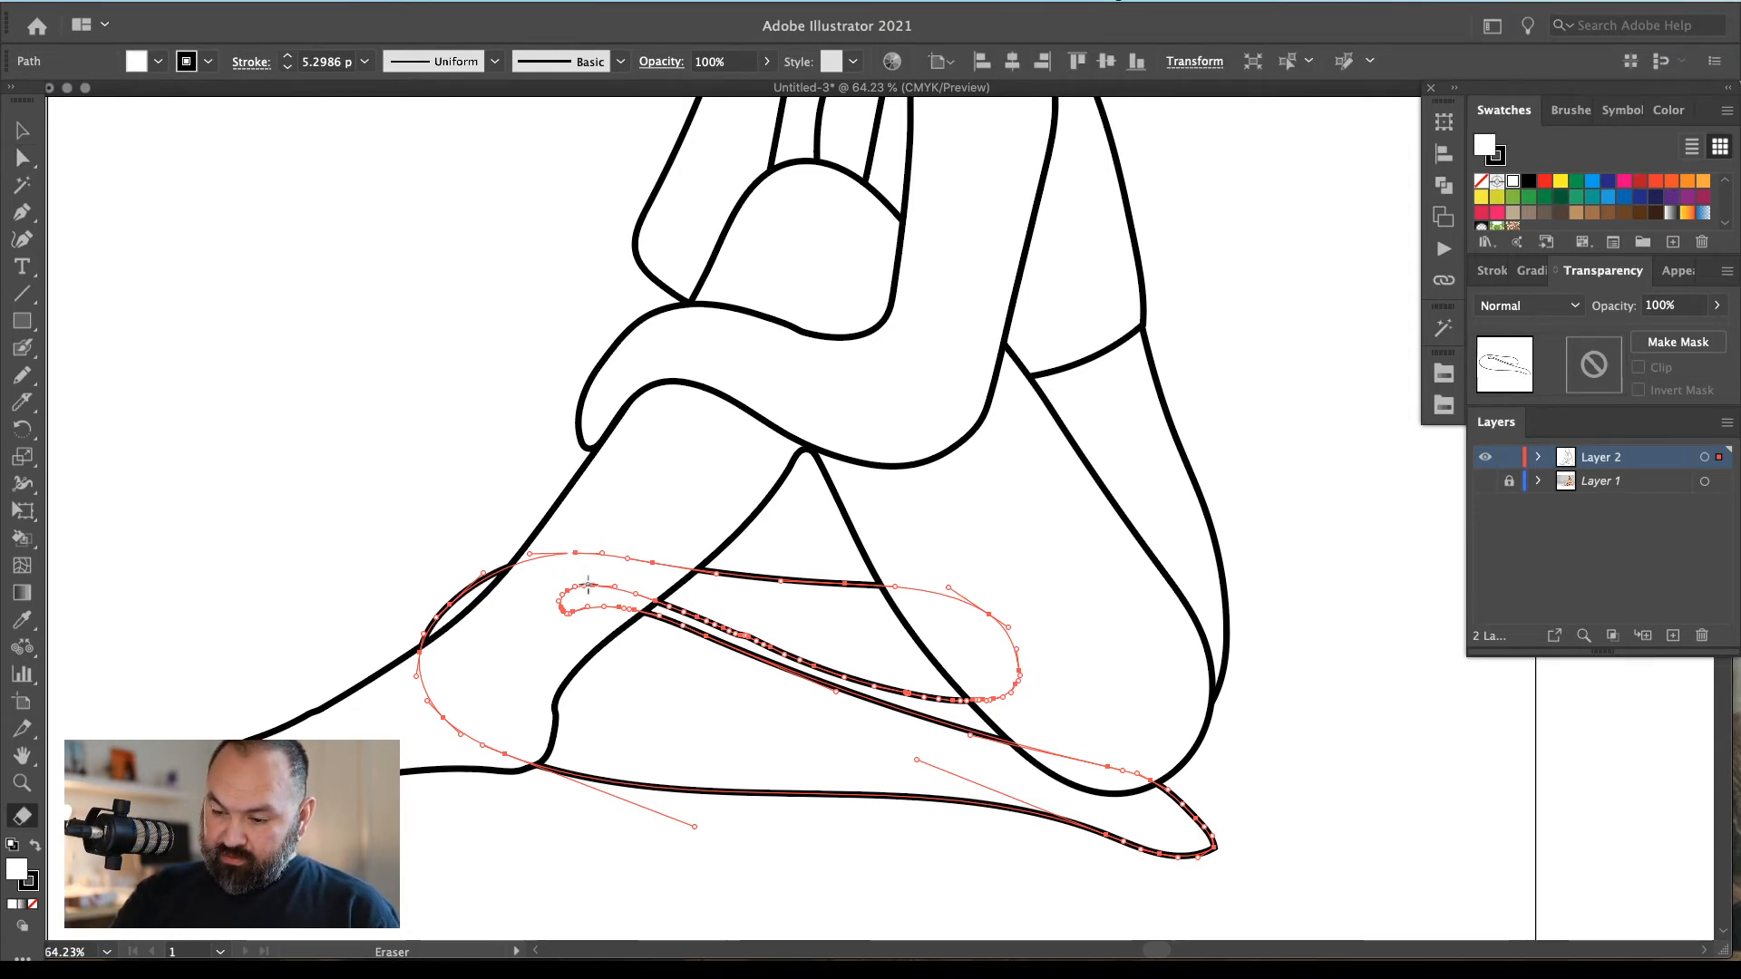
{"action": "left_click_drag", "start_coordinate": [569, 547], "coordinate": [586, 594]}
{"action": "key", "text": "super+shift+a"}
Enlarge the back leg's thigh piece proportionally until its lower edge tucks behind the lower leg
{"action": "key", "text": "a"}
{"action": "left_click", "coordinate": [821, 628]}
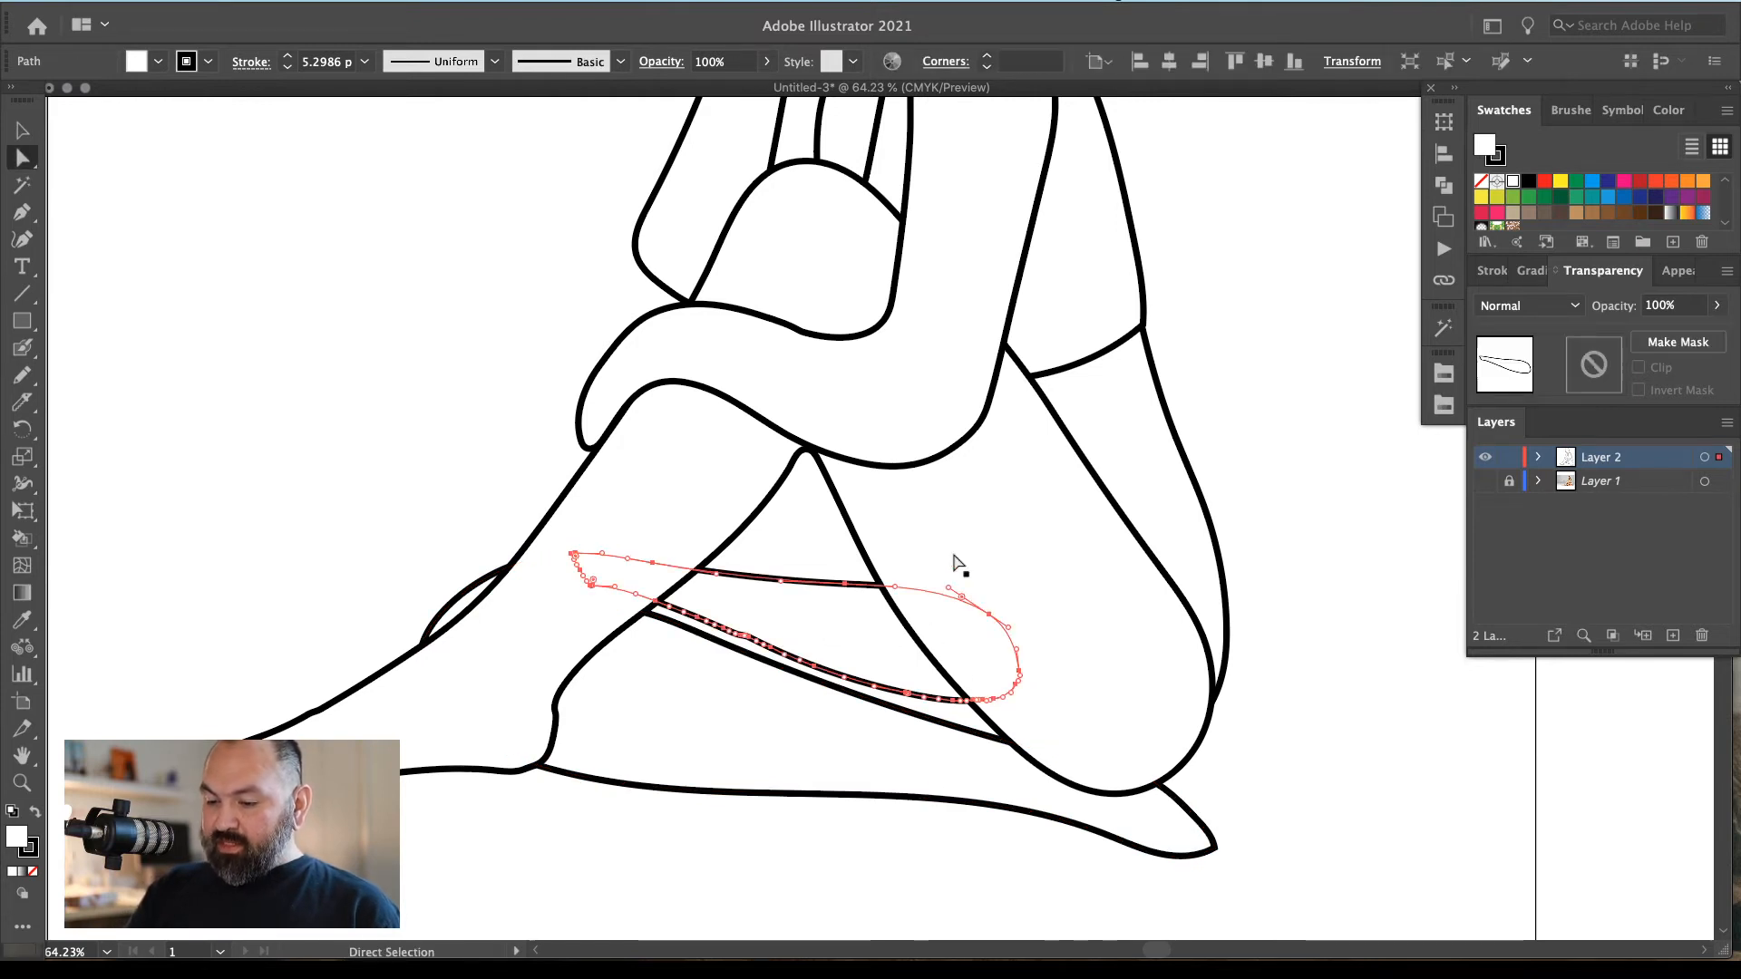
{"action": "key", "text": "v"}
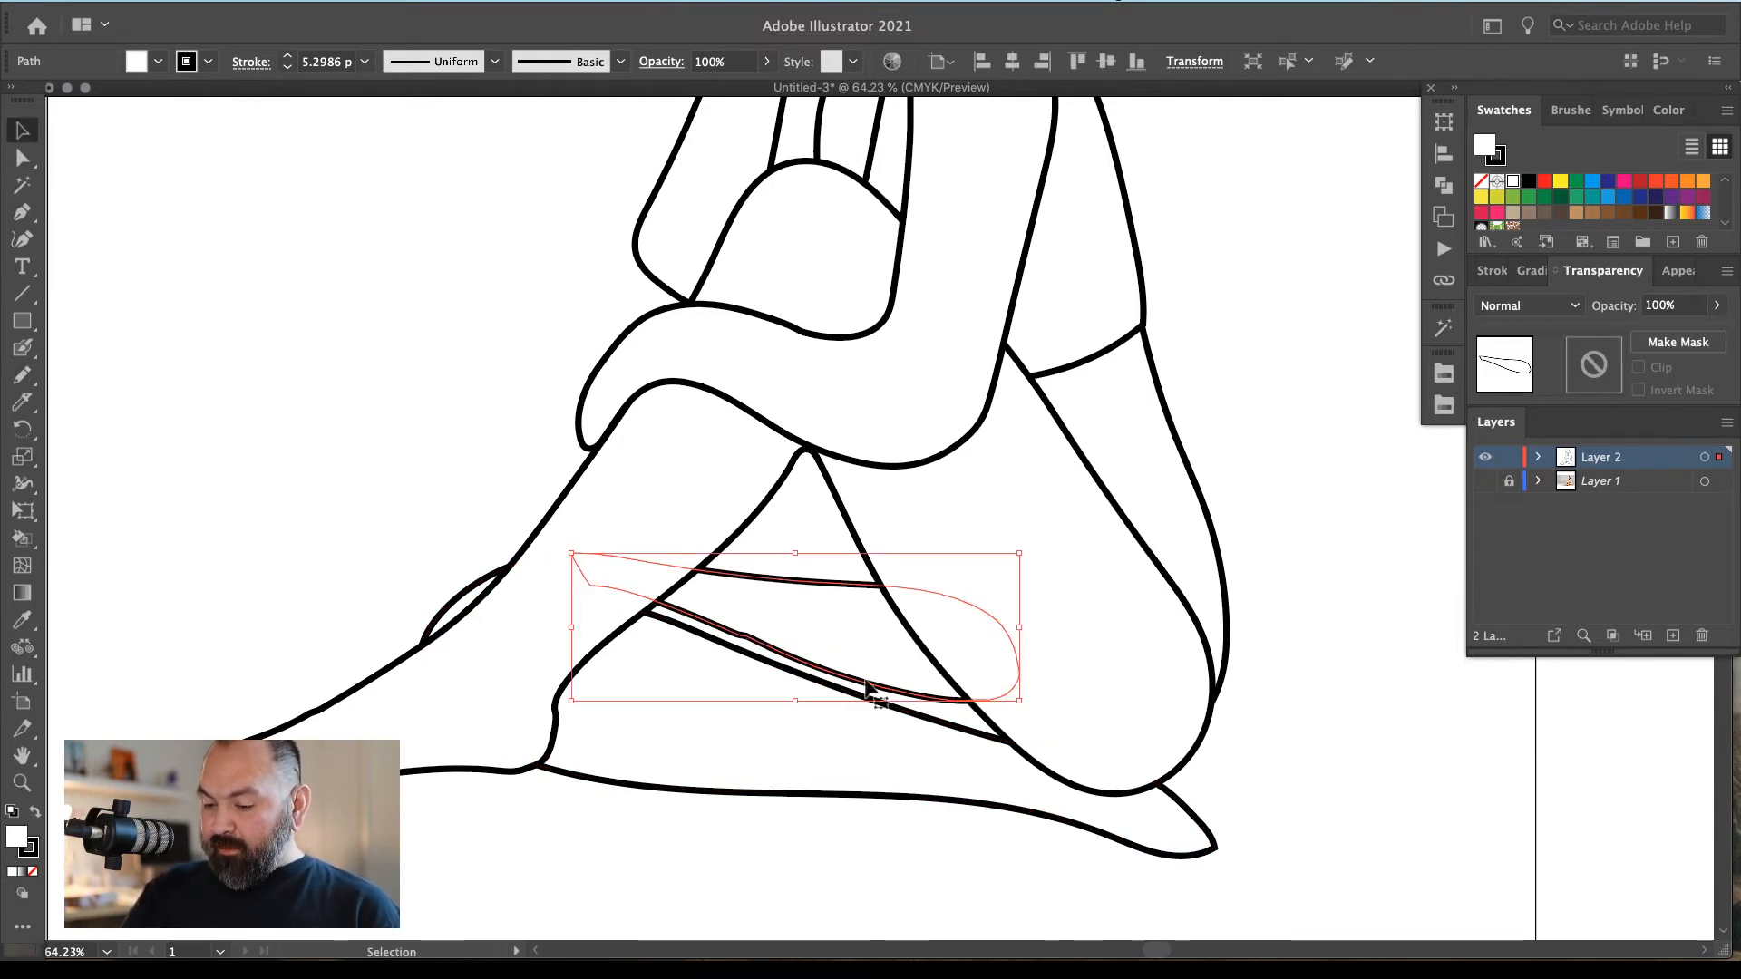
{"action": "left_click_drag", "start_coordinate": [800, 692], "coordinate": [796, 718]}
{"action": "key", "text": "super"}
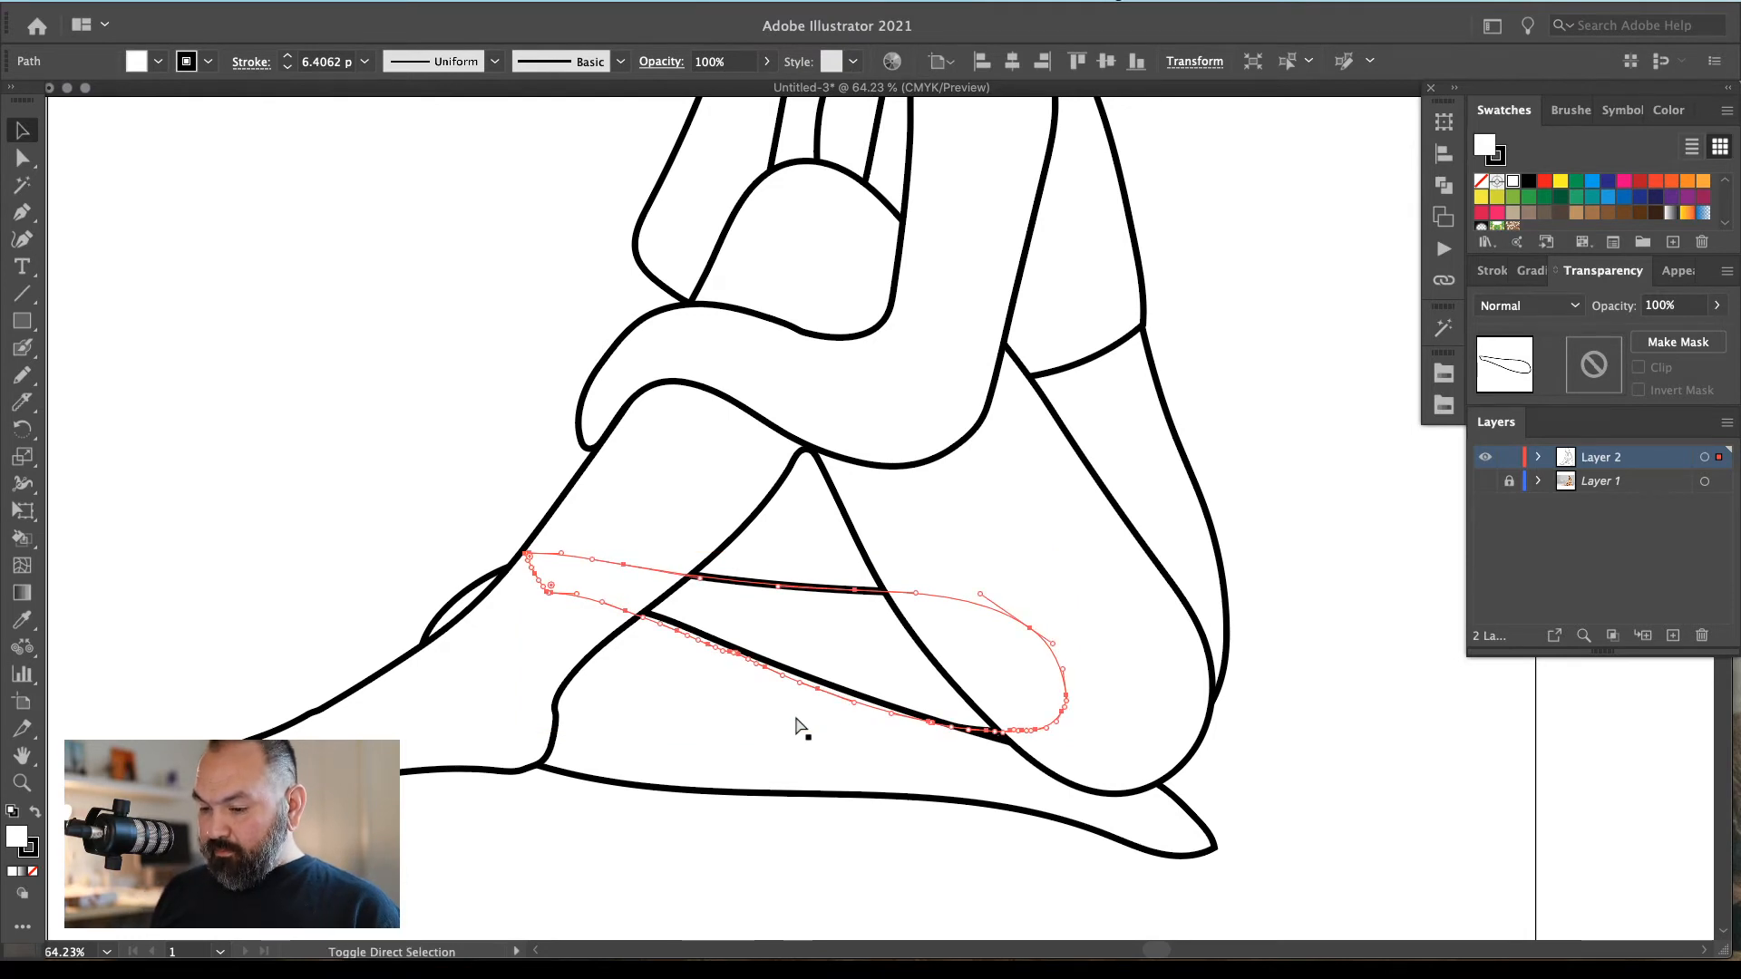
Match the back thigh piece's stroke weight to the other shapes at 5.2986 pt and nudge the piece slightly downward
{"action": "left_click", "coordinate": [1053, 595]}
{"action": "key", "text": "a"}
{"action": "left_click_drag", "start_coordinate": [909, 663], "coordinate": [918, 674]}
{"action": "key", "text": "super+shift+a"}
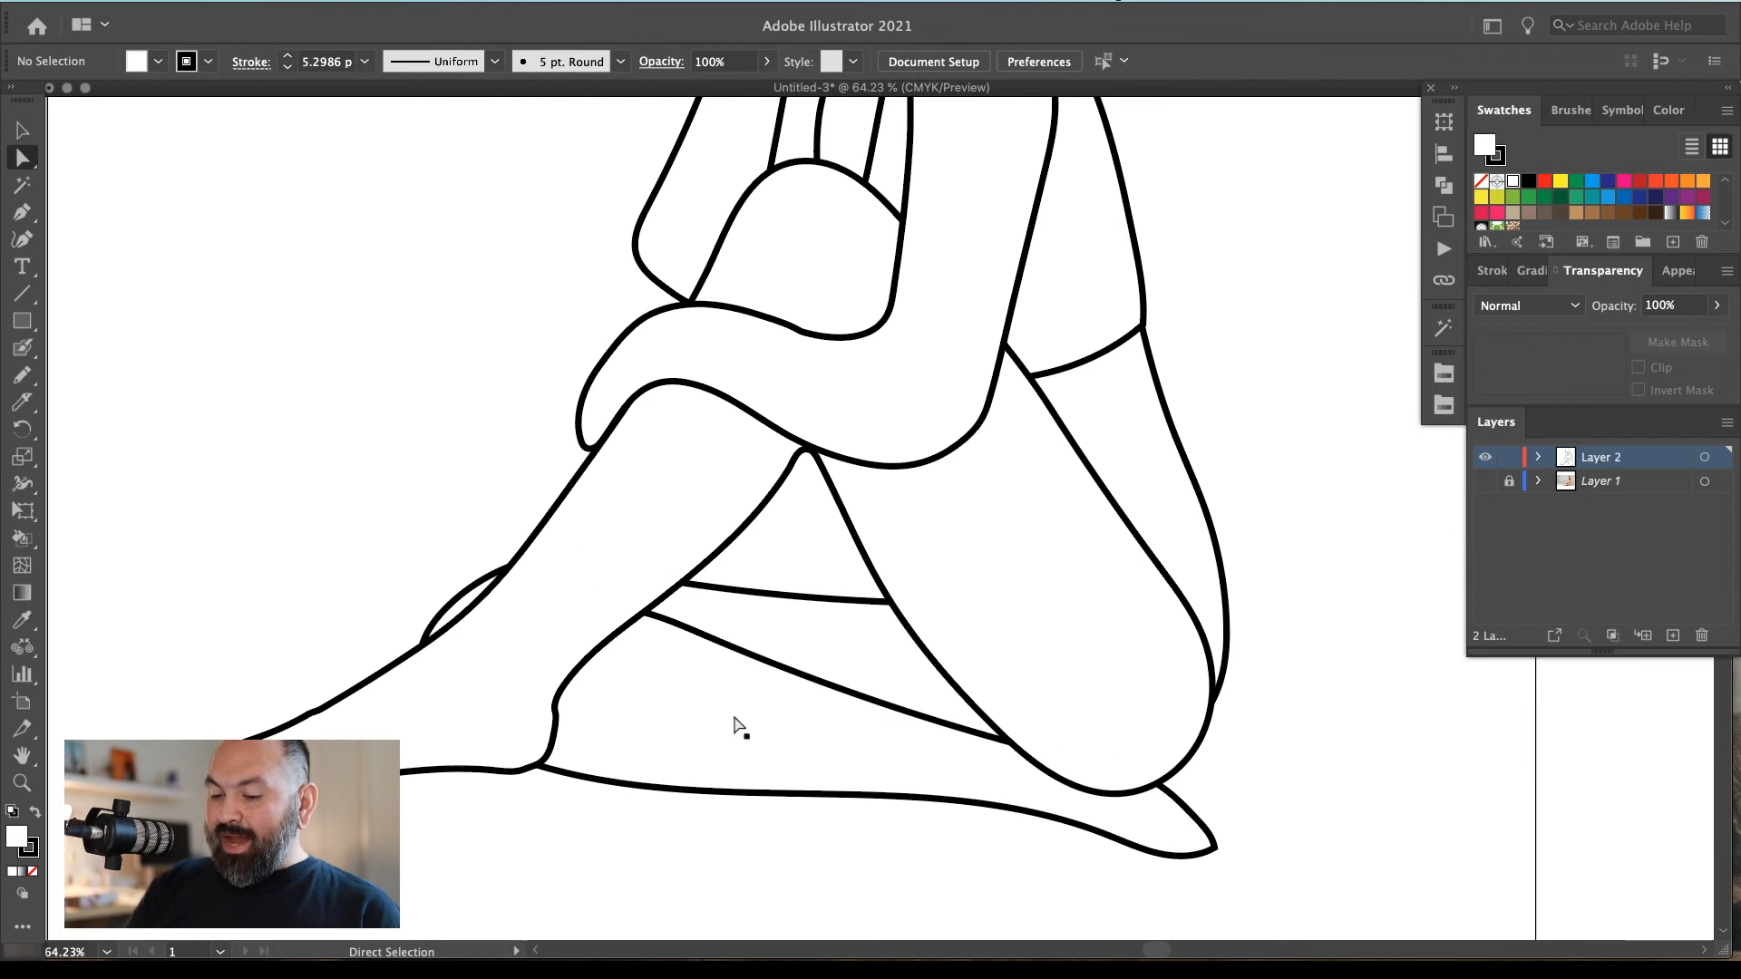
Redraw the upper edge of the folded lower leg near the knee with the Pencil tool
{"action": "left_click", "coordinate": [735, 725]}
{"action": "key", "text": "n"}
{"action": "left_click_drag", "start_coordinate": [598, 589], "coordinate": [644, 612]}
{"action": "left_click_drag", "start_coordinate": [514, 574], "coordinate": [694, 630]}
{"action": "key", "text": "super+shift+a"}
{"action": "key", "text": "v"}
{"action": "key", "text": "super+0"}
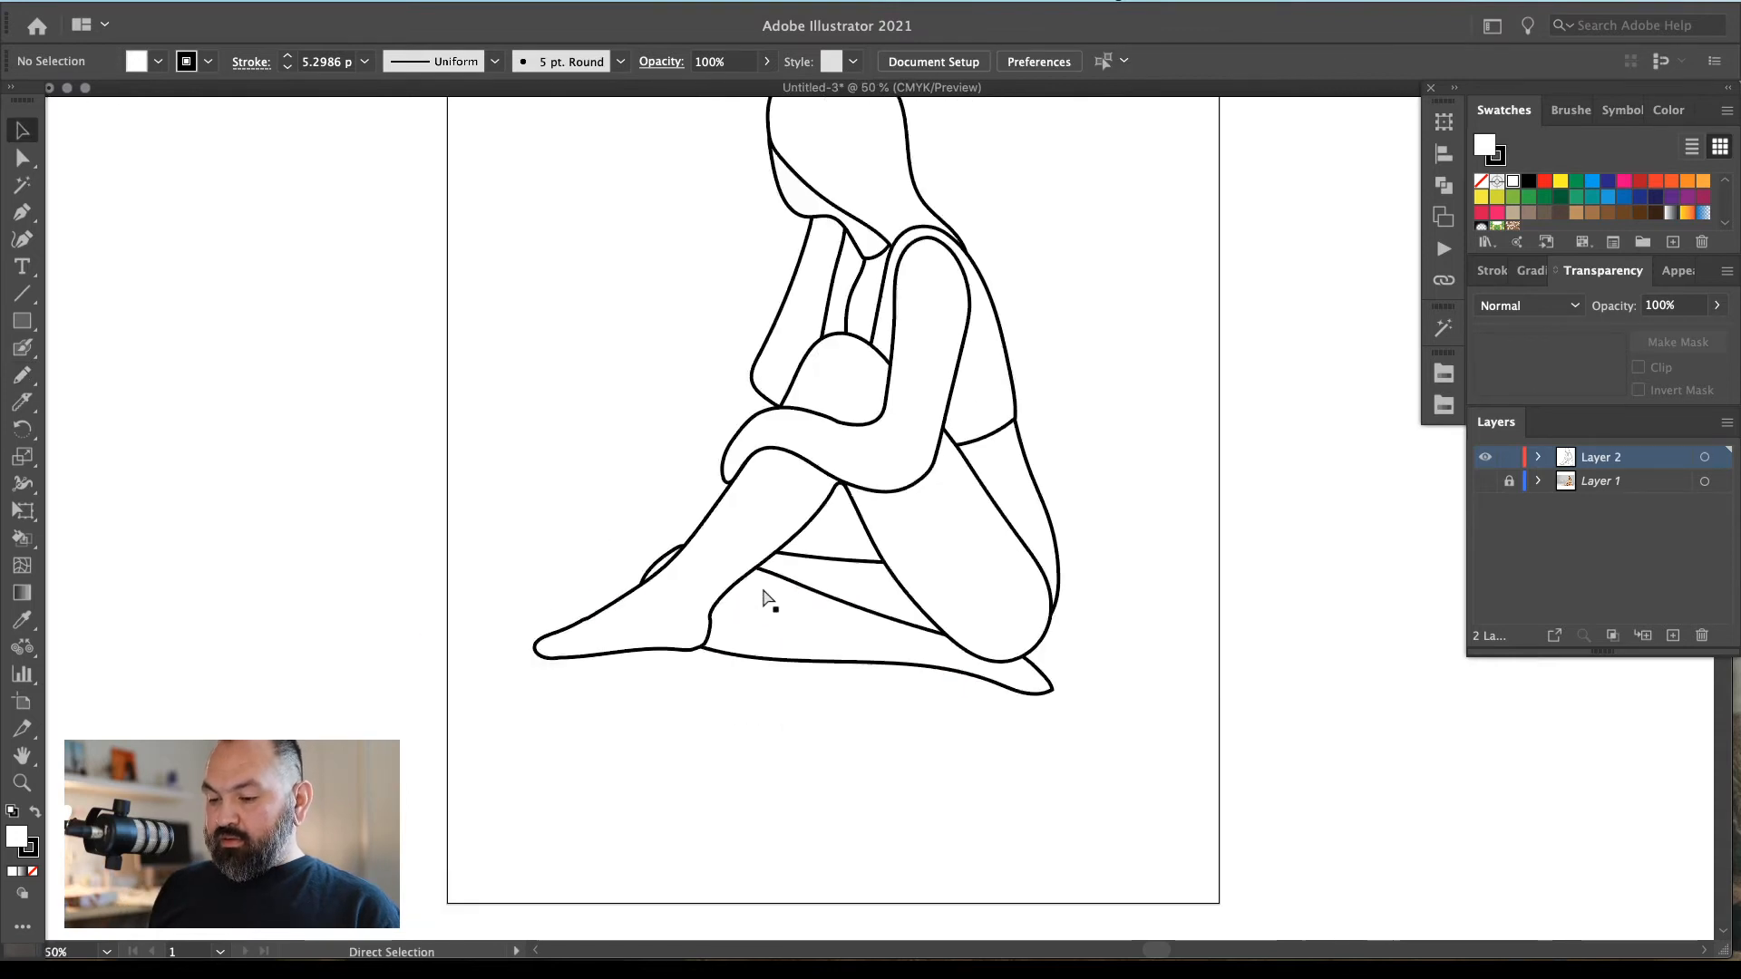
Group all of the figure's shapes and center the group horizontally and vertically on the artboard
{"action": "key", "text": "super+a"}
{"action": "left_click_drag", "start_coordinate": [1100, 450], "coordinate": [1152, 480]}
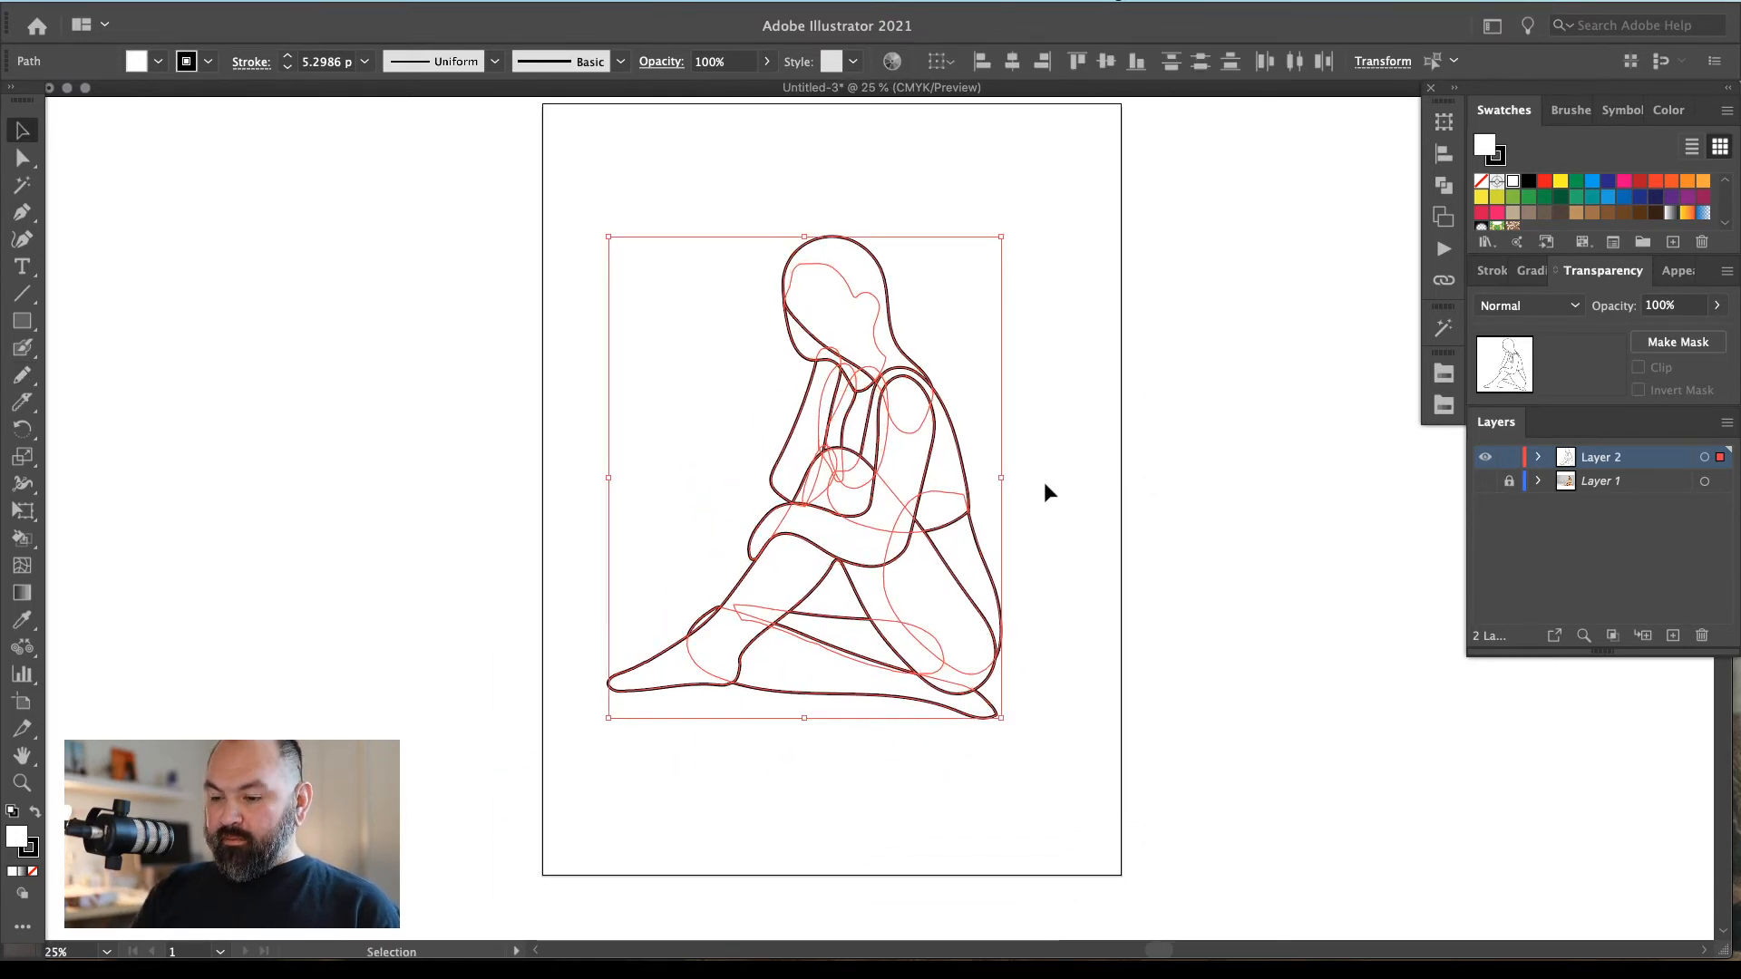
{"action": "key", "text": "super+shift+a"}
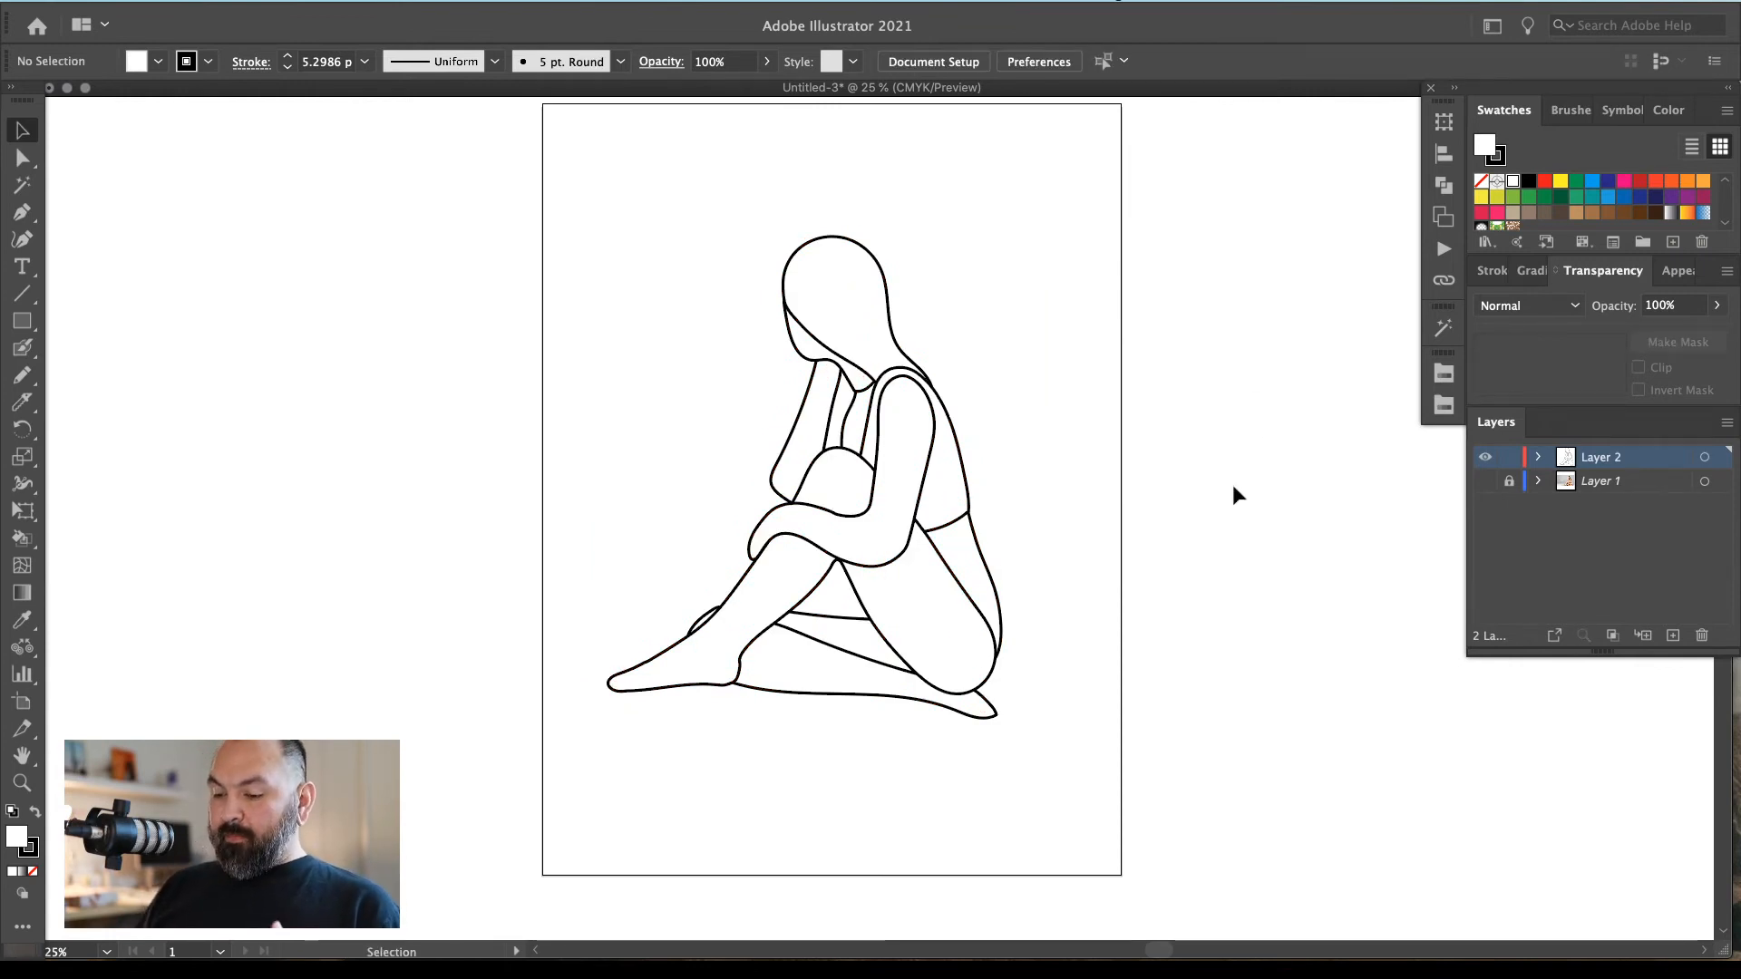
{"action": "key", "text": "super+minus"}
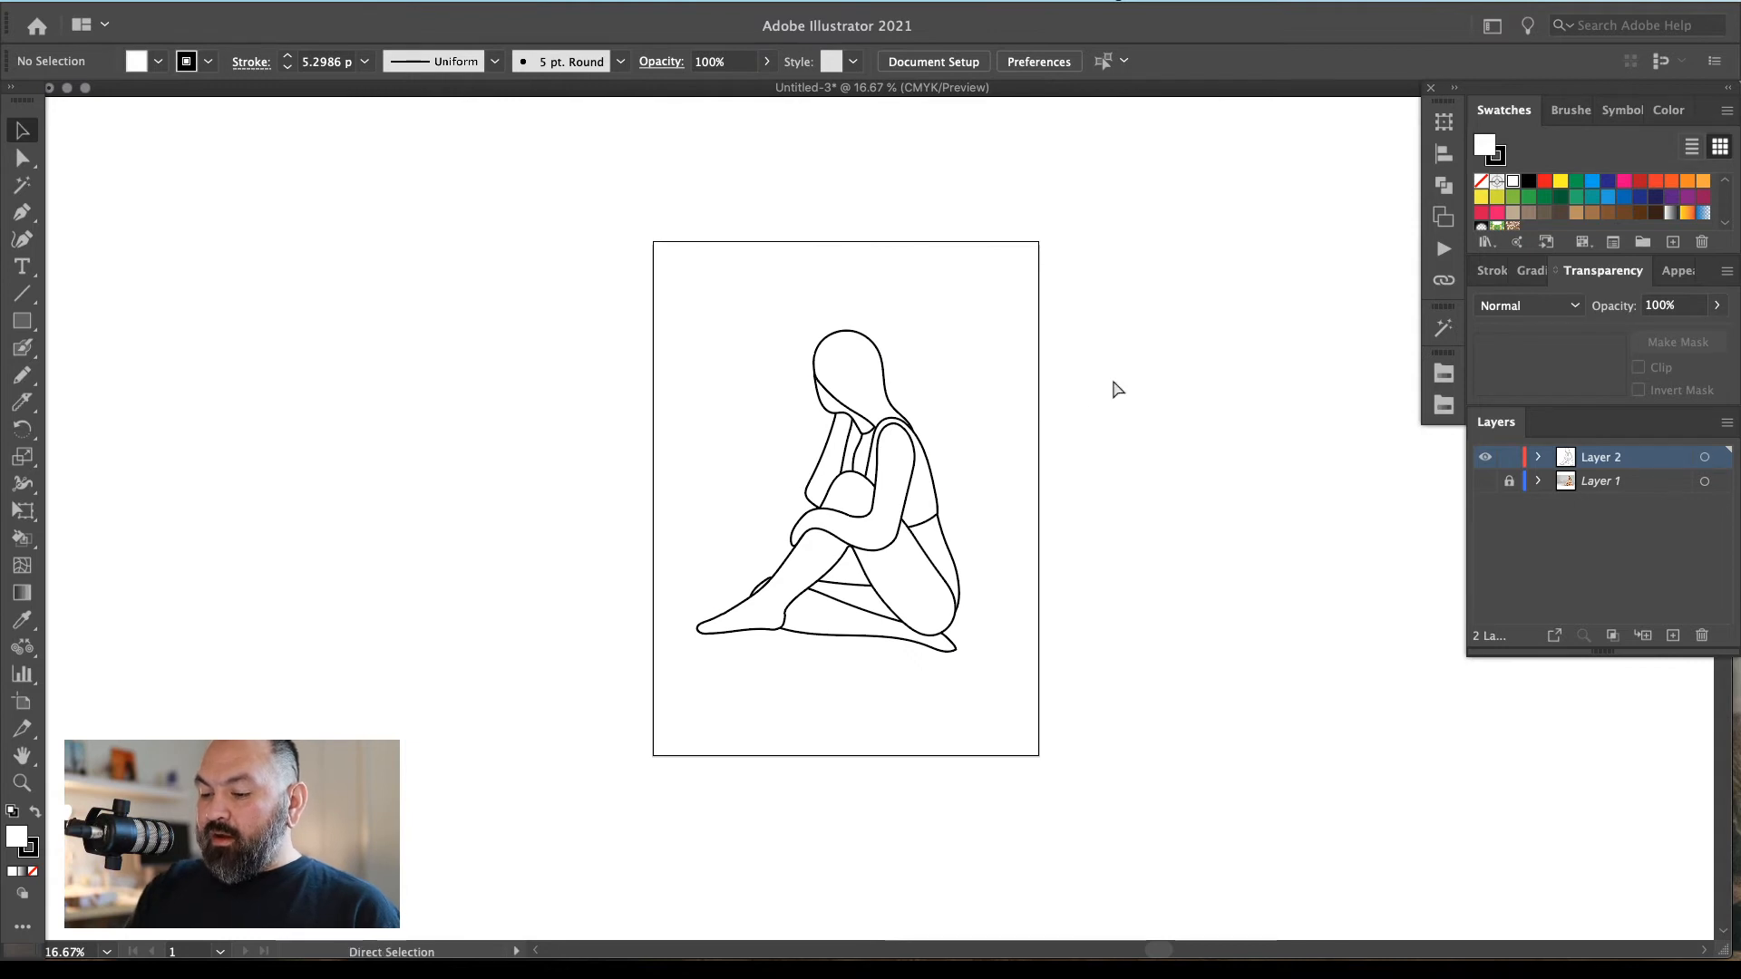
{"action": "key", "text": "super+a"}
{"action": "key", "text": "super+shift+a"}
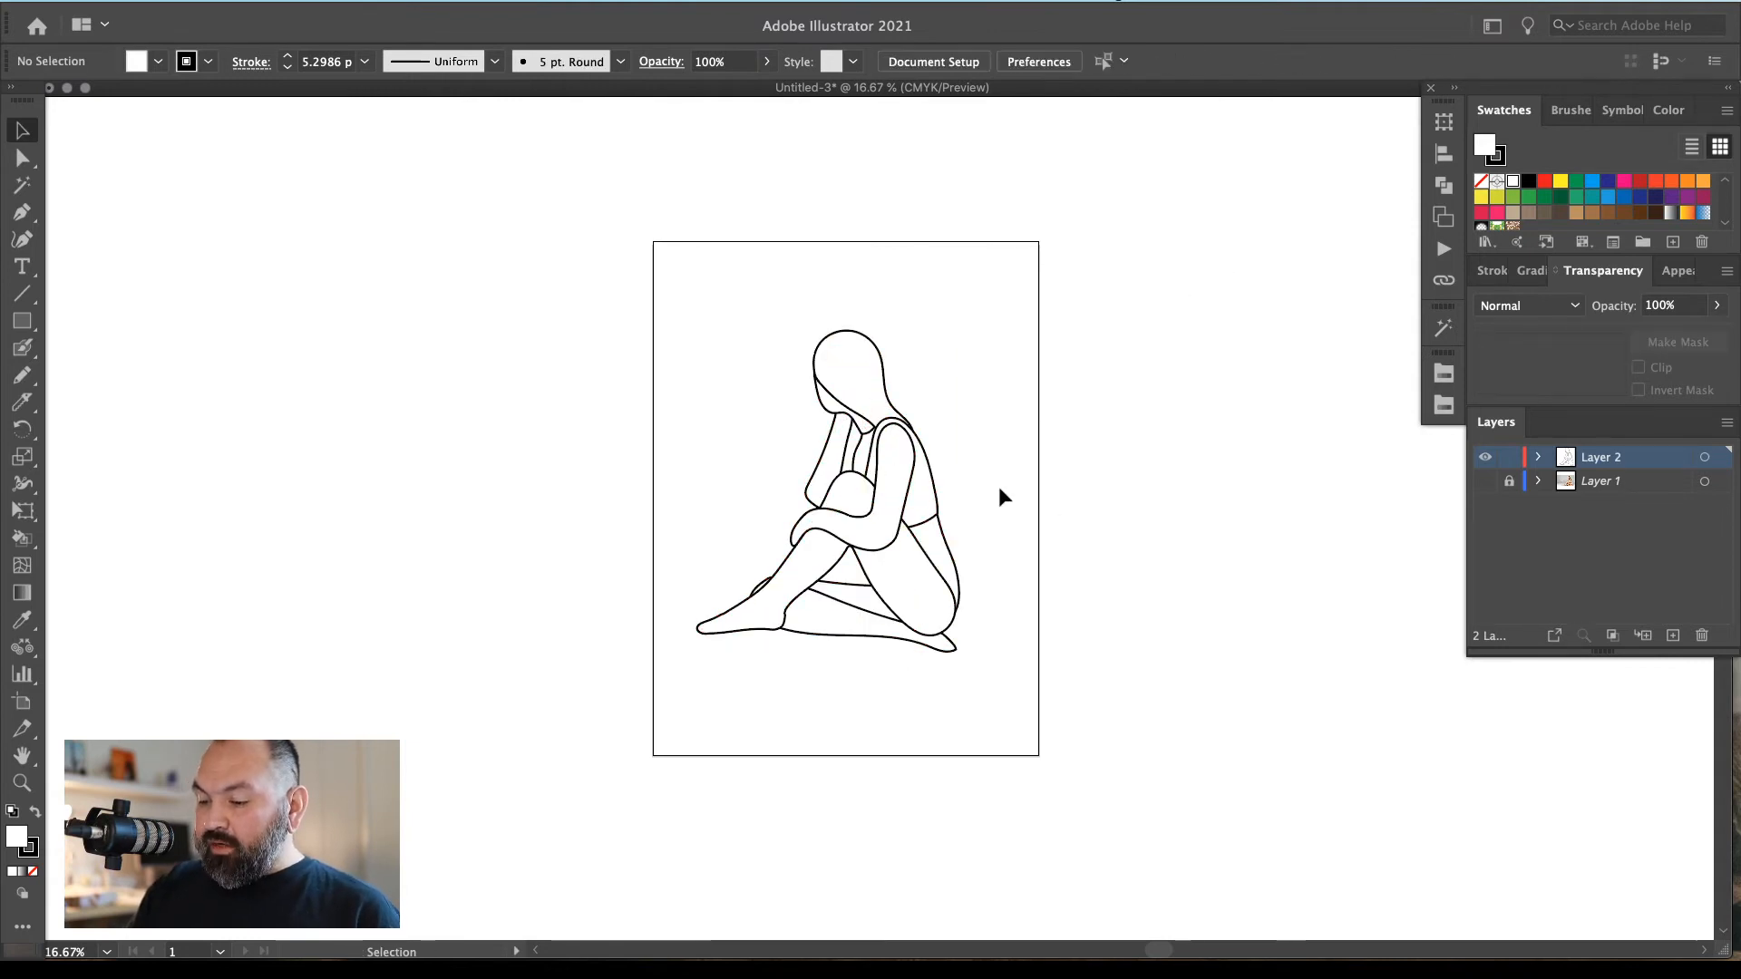
{"action": "key", "text": "super+a"}
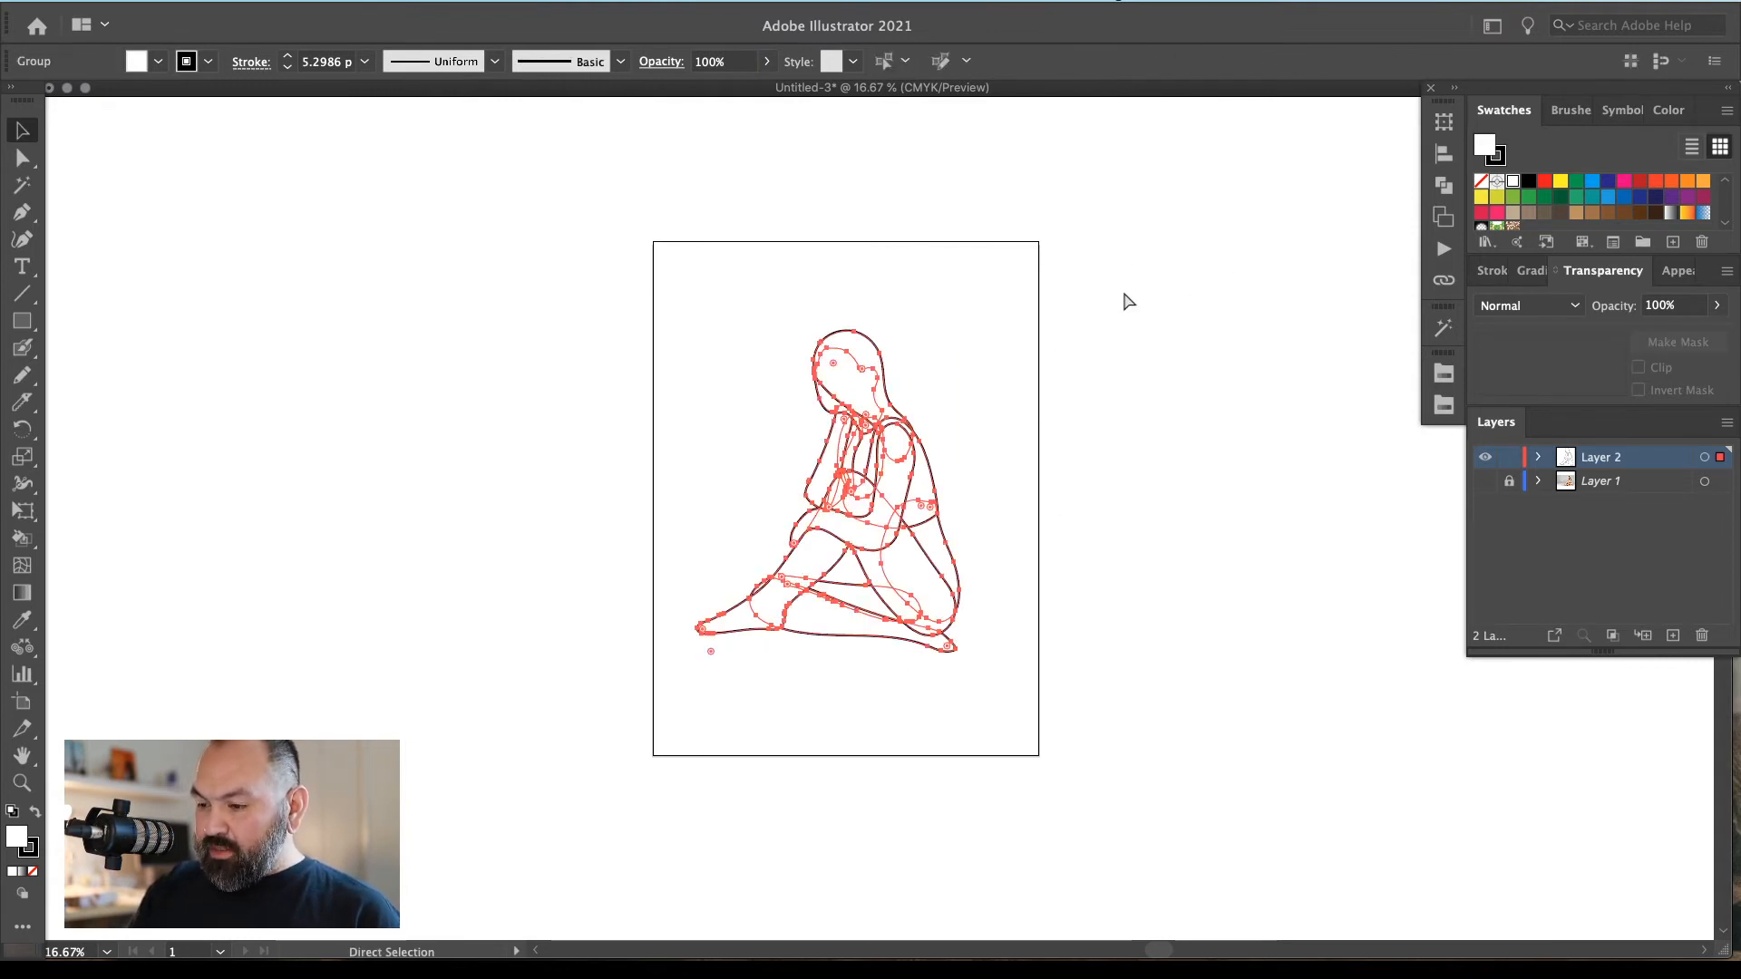
{"action": "left_click", "coordinate": [1012, 61]}
{"action": "left_click", "coordinate": [1106, 62]}
{"action": "key", "text": "super+shift+a"}
Draw a rectangle covering the whole artboard, send it to the back, and give it a black fill without a stroke
{"action": "left_click_drag", "start_coordinate": [1108, 559], "coordinate": [1072, 549]}
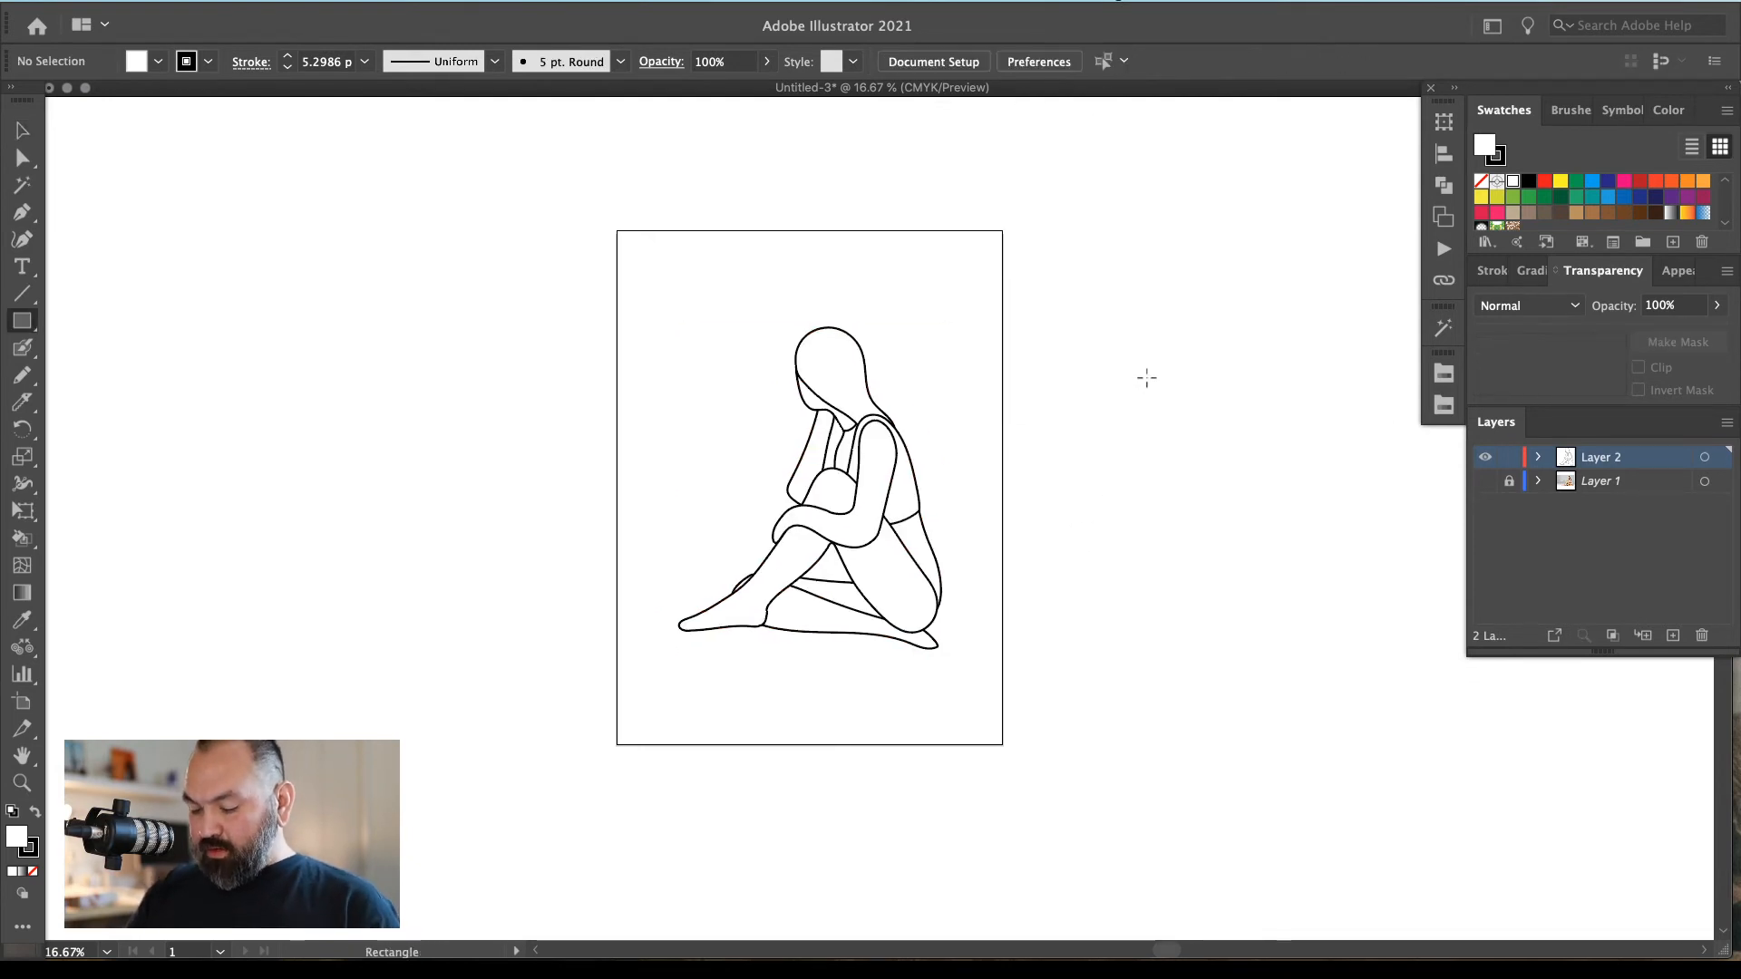
{"action": "left_click_drag", "start_coordinate": [617, 232], "coordinate": [1002, 745]}
{"action": "key", "text": "shift+super+bracketleft"}
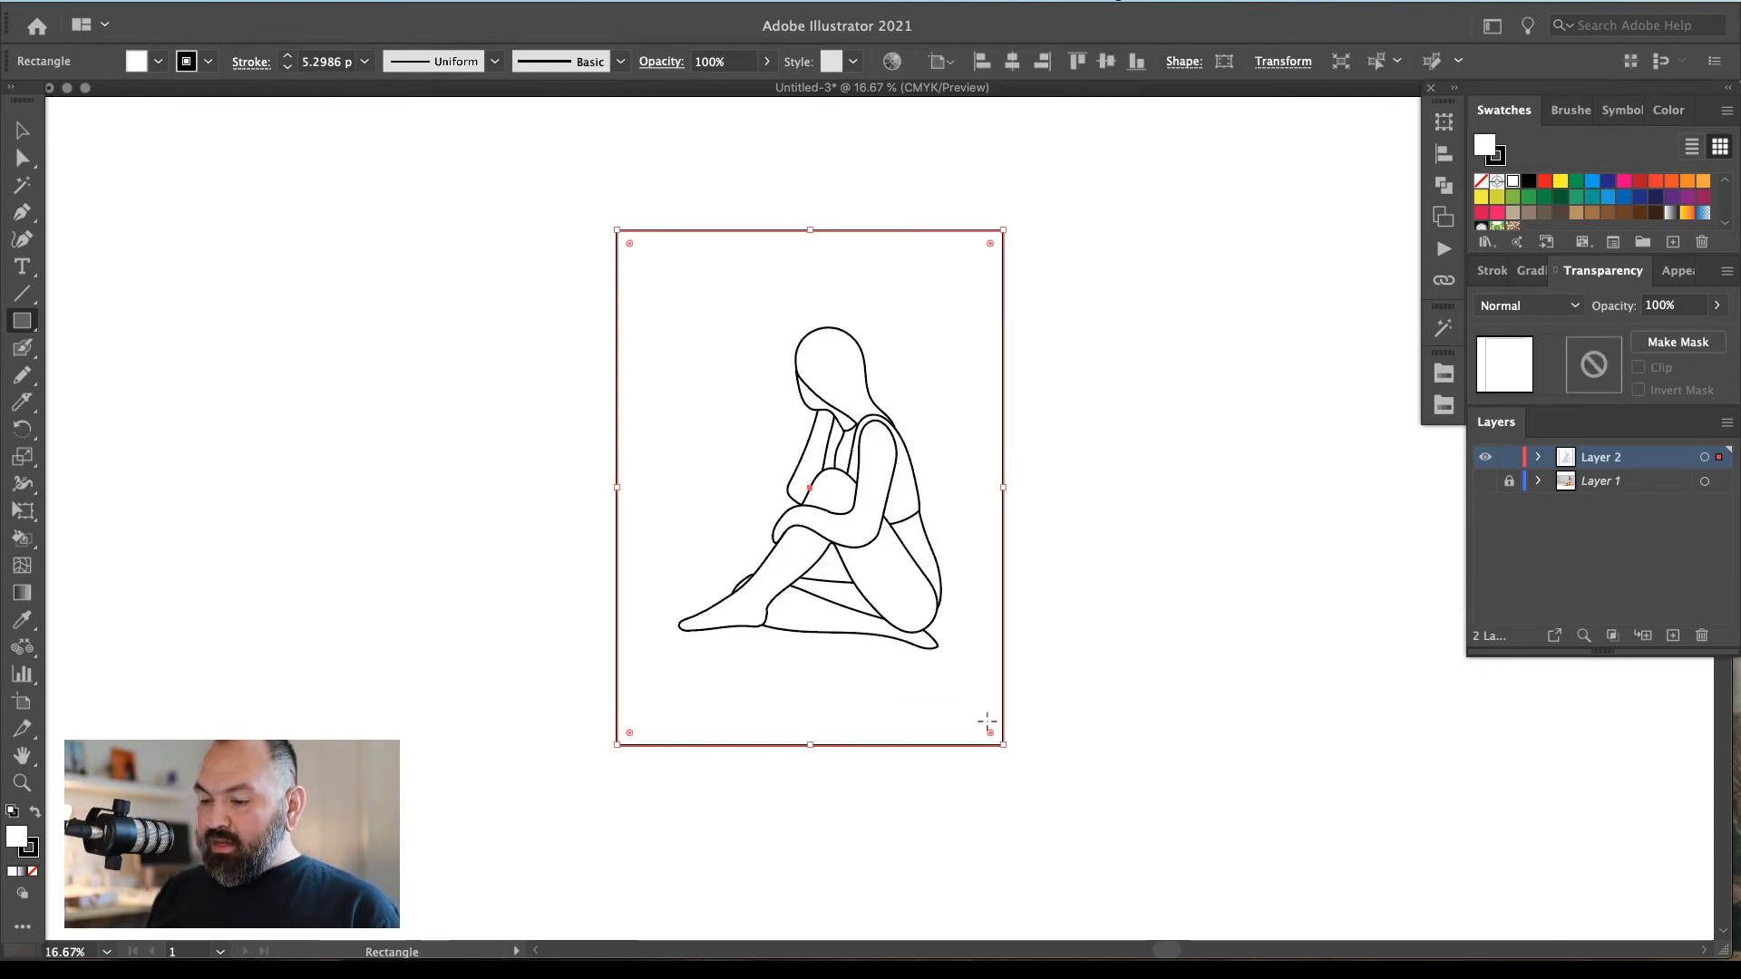
{"action": "key", "text": "i"}
{"action": "left_click", "coordinate": [1207, 628]}
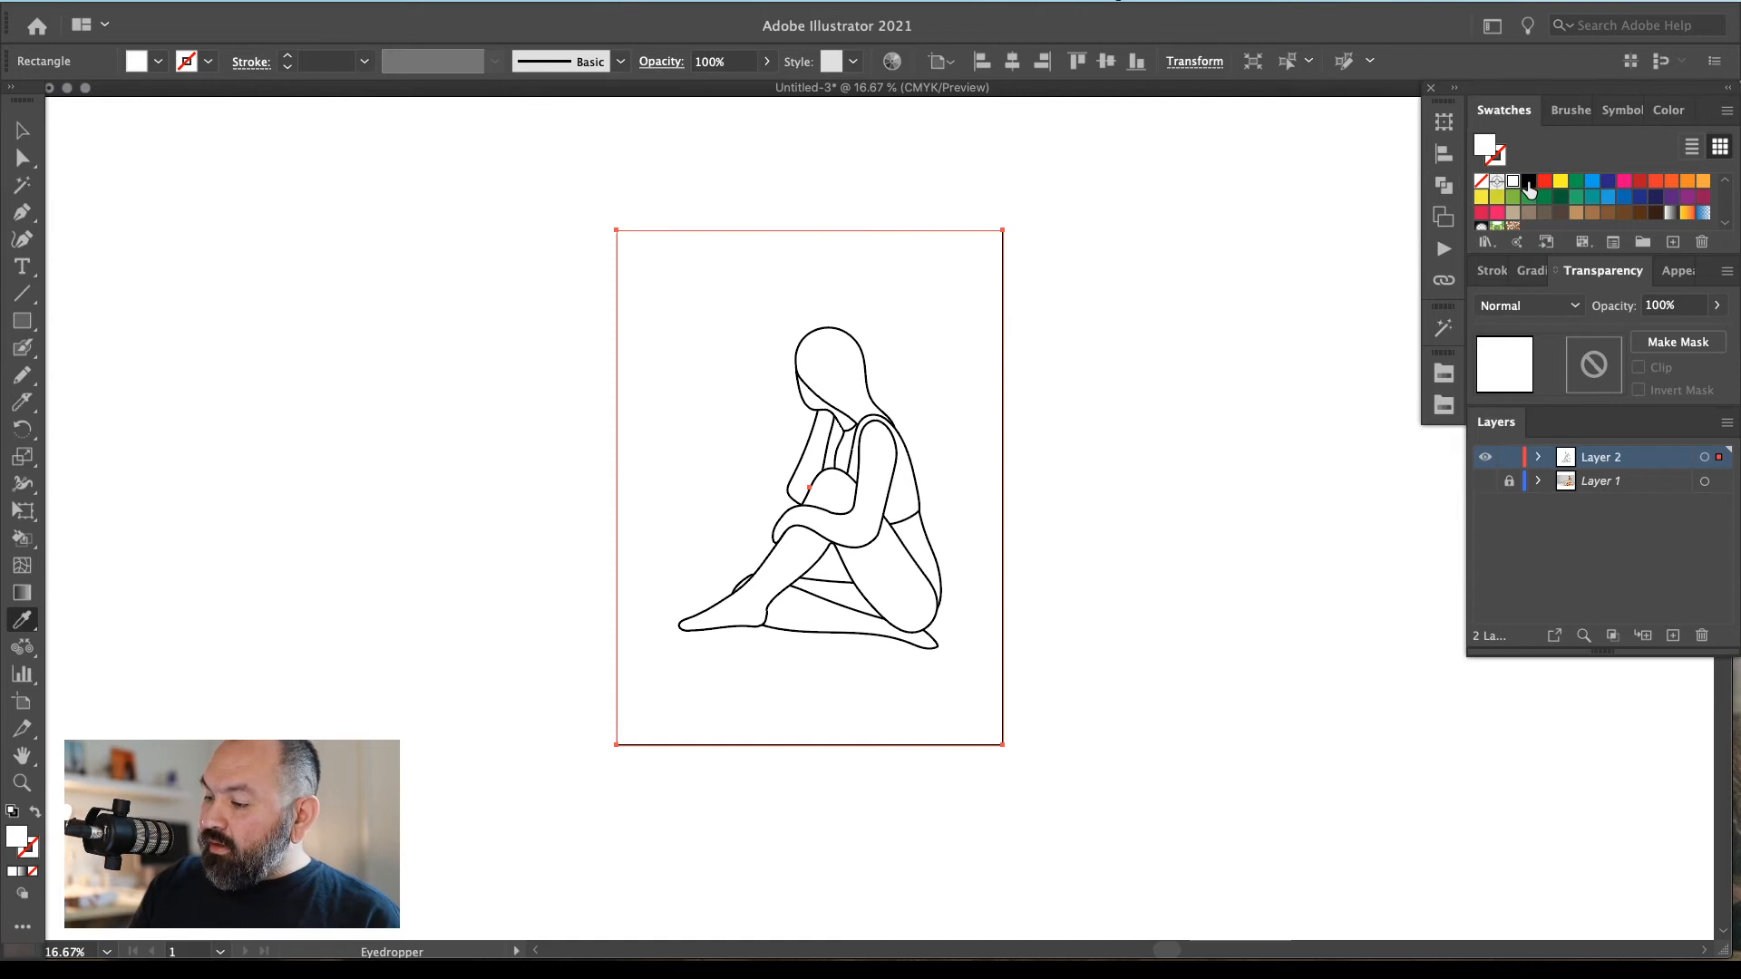
{"action": "left_click", "coordinate": [1529, 183]}
{"action": "key", "text": "shift+super+a"}
Swap the figure group's fill and stroke colors to give it black fills with white outlines
{"action": "key", "text": "z"}
{"action": "left_click_drag", "start_coordinate": [908, 339], "coordinate": [584, 789]}
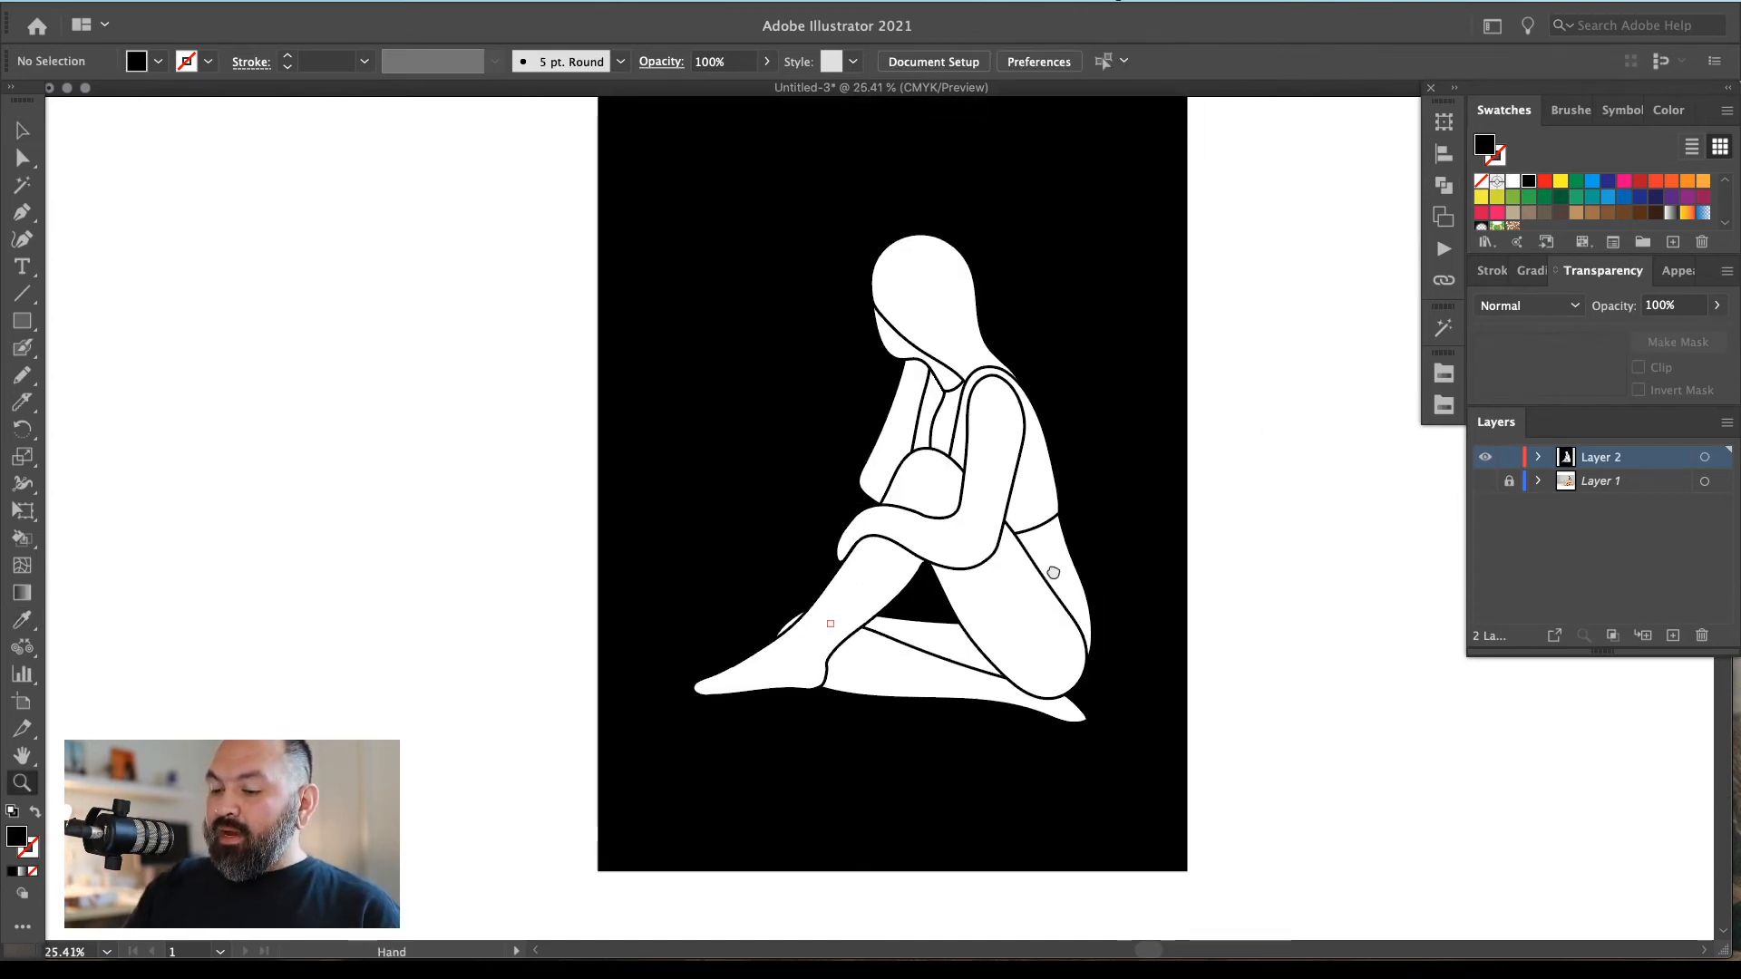
{"action": "key", "text": "v"}
{"action": "left_click", "coordinate": [995, 456]}
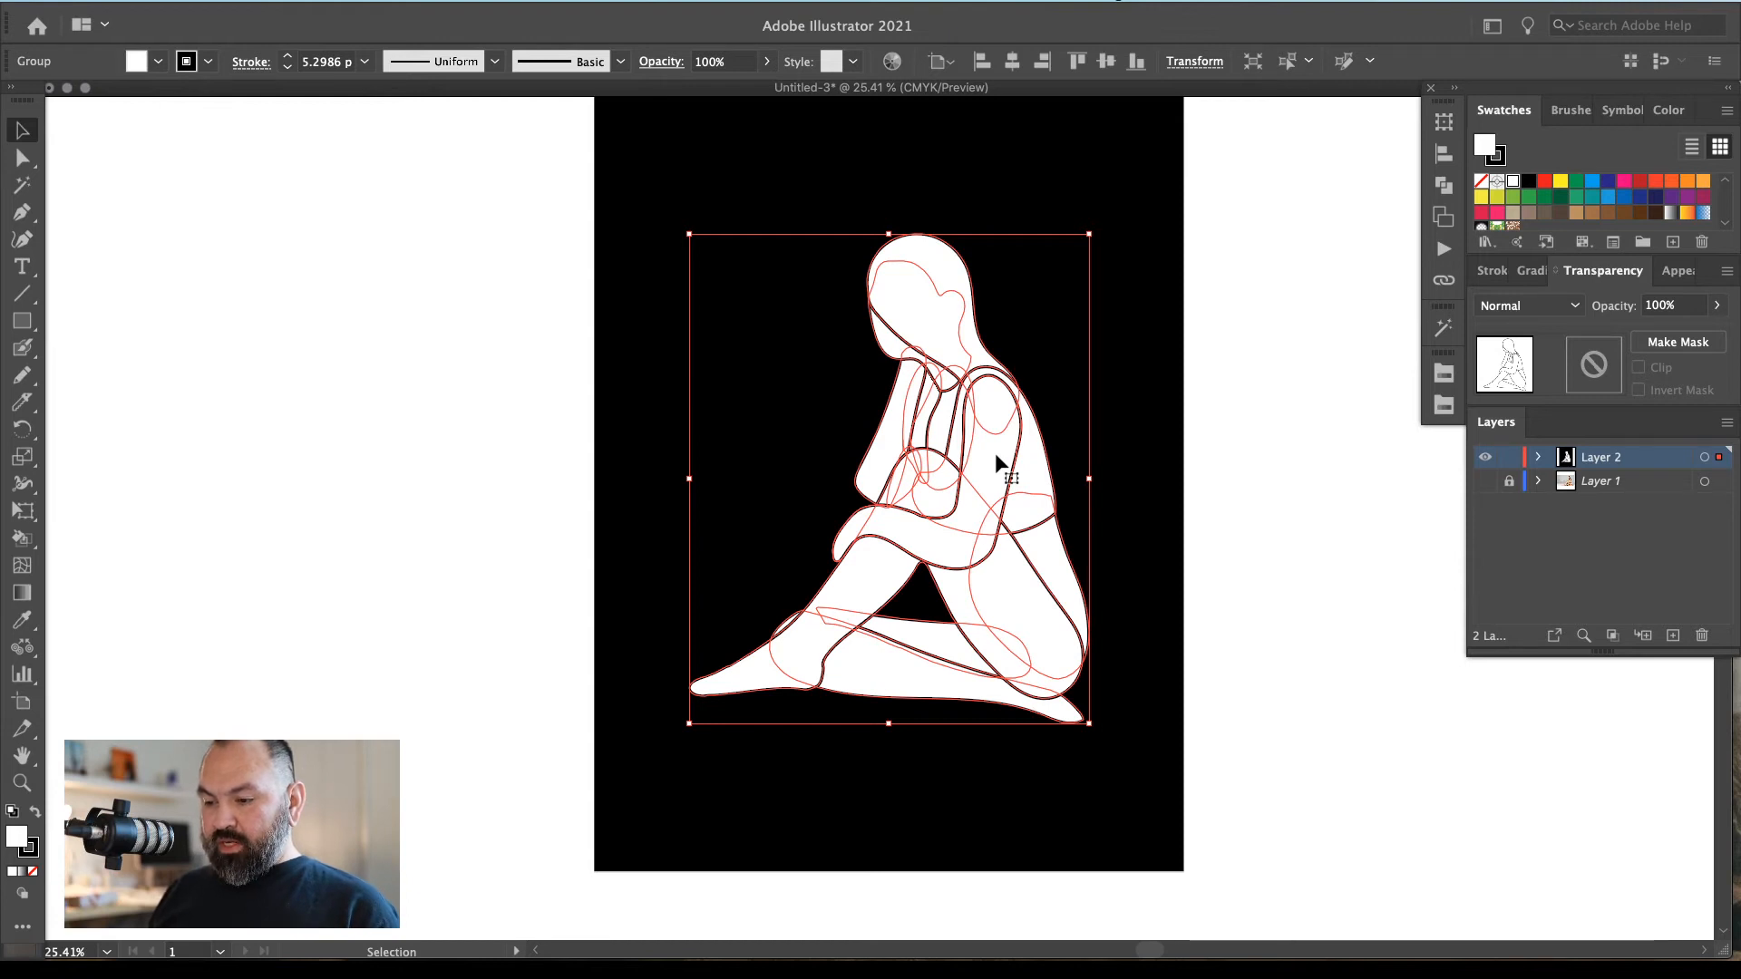
{"action": "key", "text": "shift+x"}
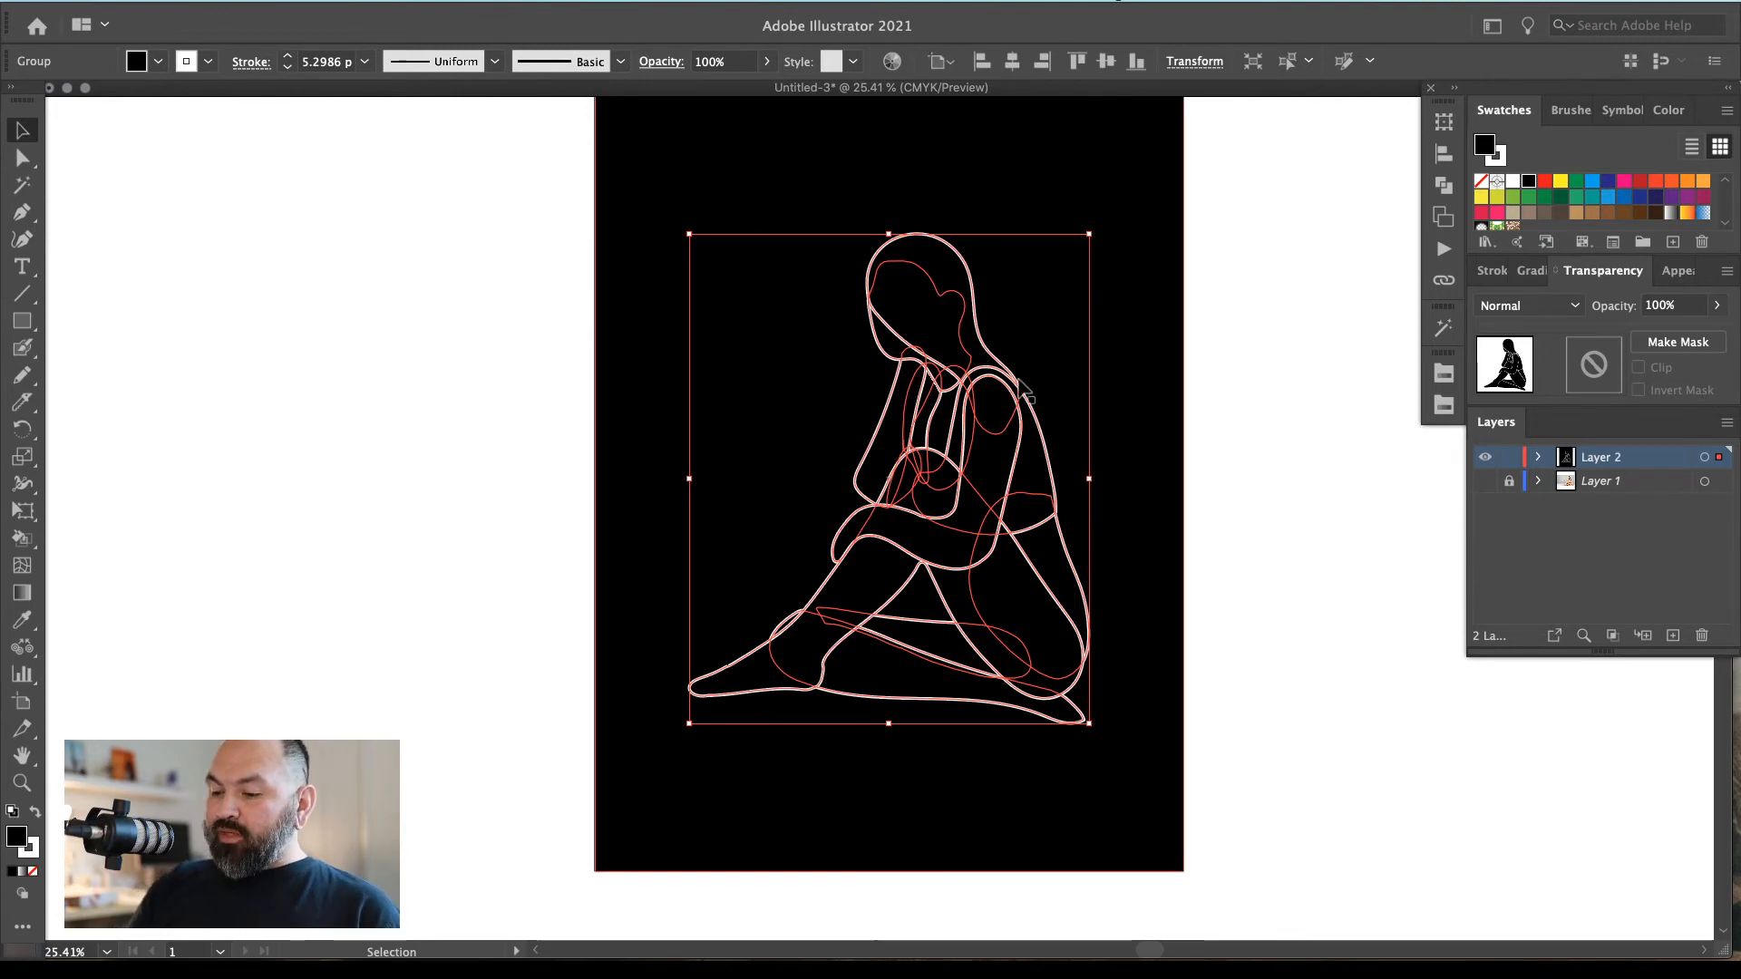
Set the figure group's stroke weight to 11 pt
{"action": "left_click", "coordinate": [1493, 271]}
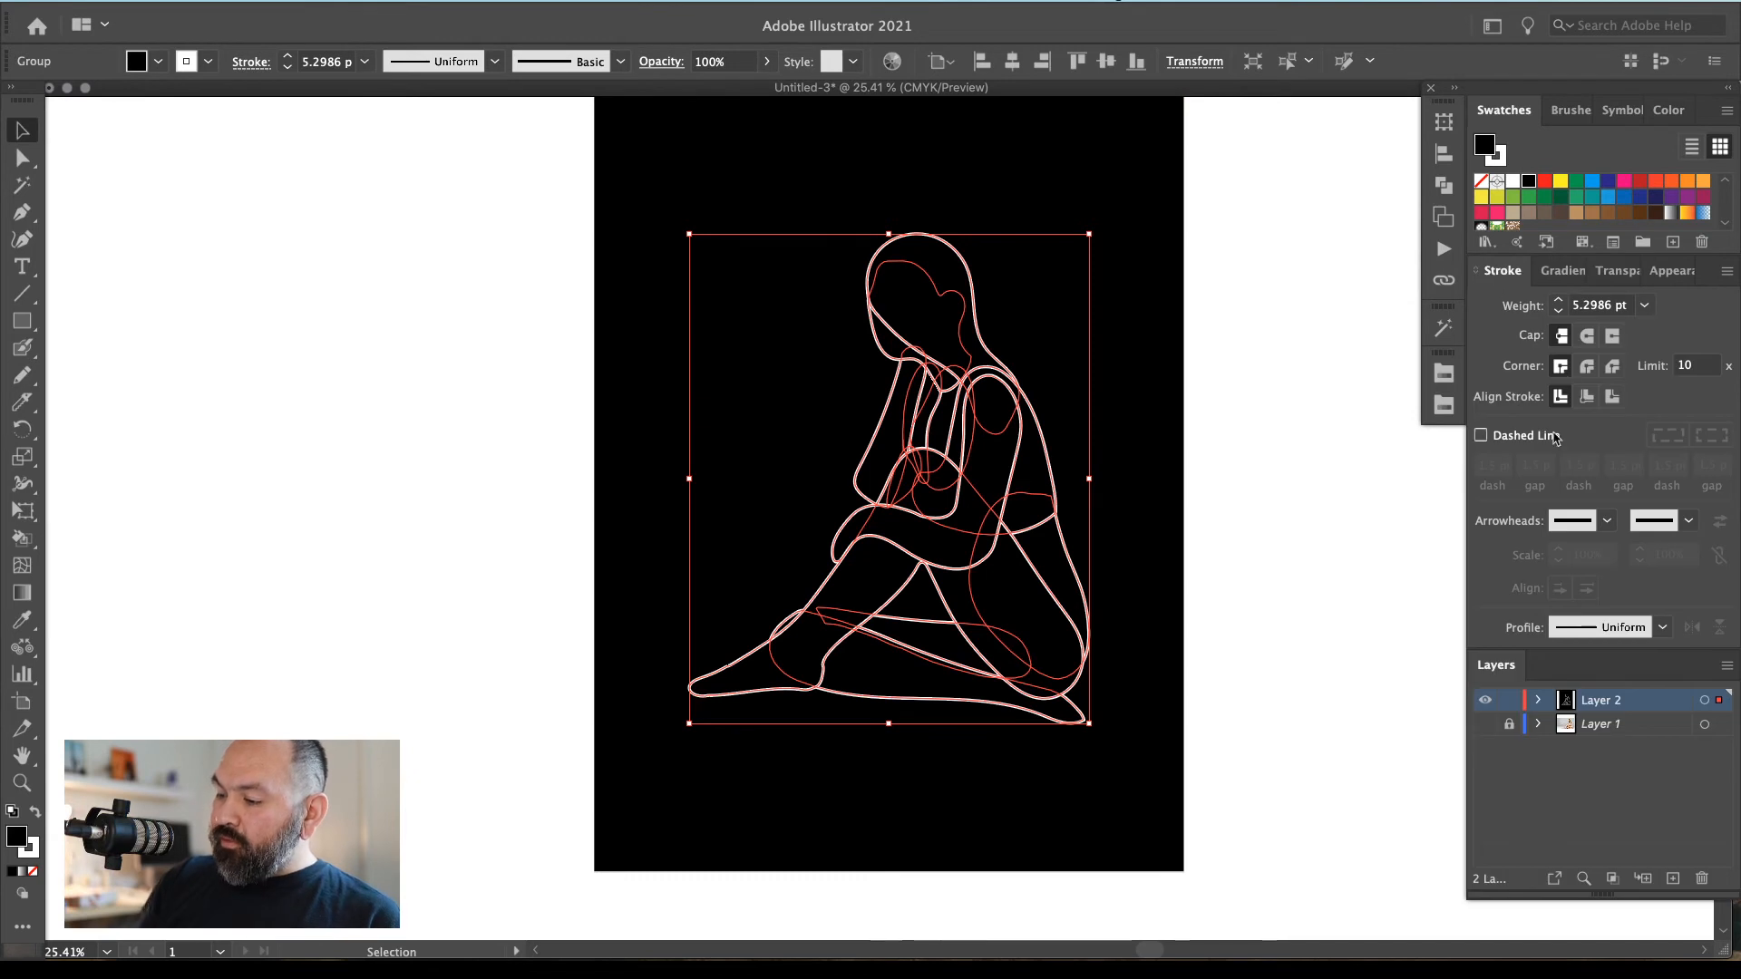
{"action": "left_click", "coordinate": [1560, 300]}
{"action": "left_click", "coordinate": [1560, 300]}
{"action": "left_click", "coordinate": [1559, 300]}
{"action": "left_click", "coordinate": [1560, 300]}
{"action": "left_click", "coordinate": [1560, 300]}
{"action": "left_click", "coordinate": [1560, 300]}
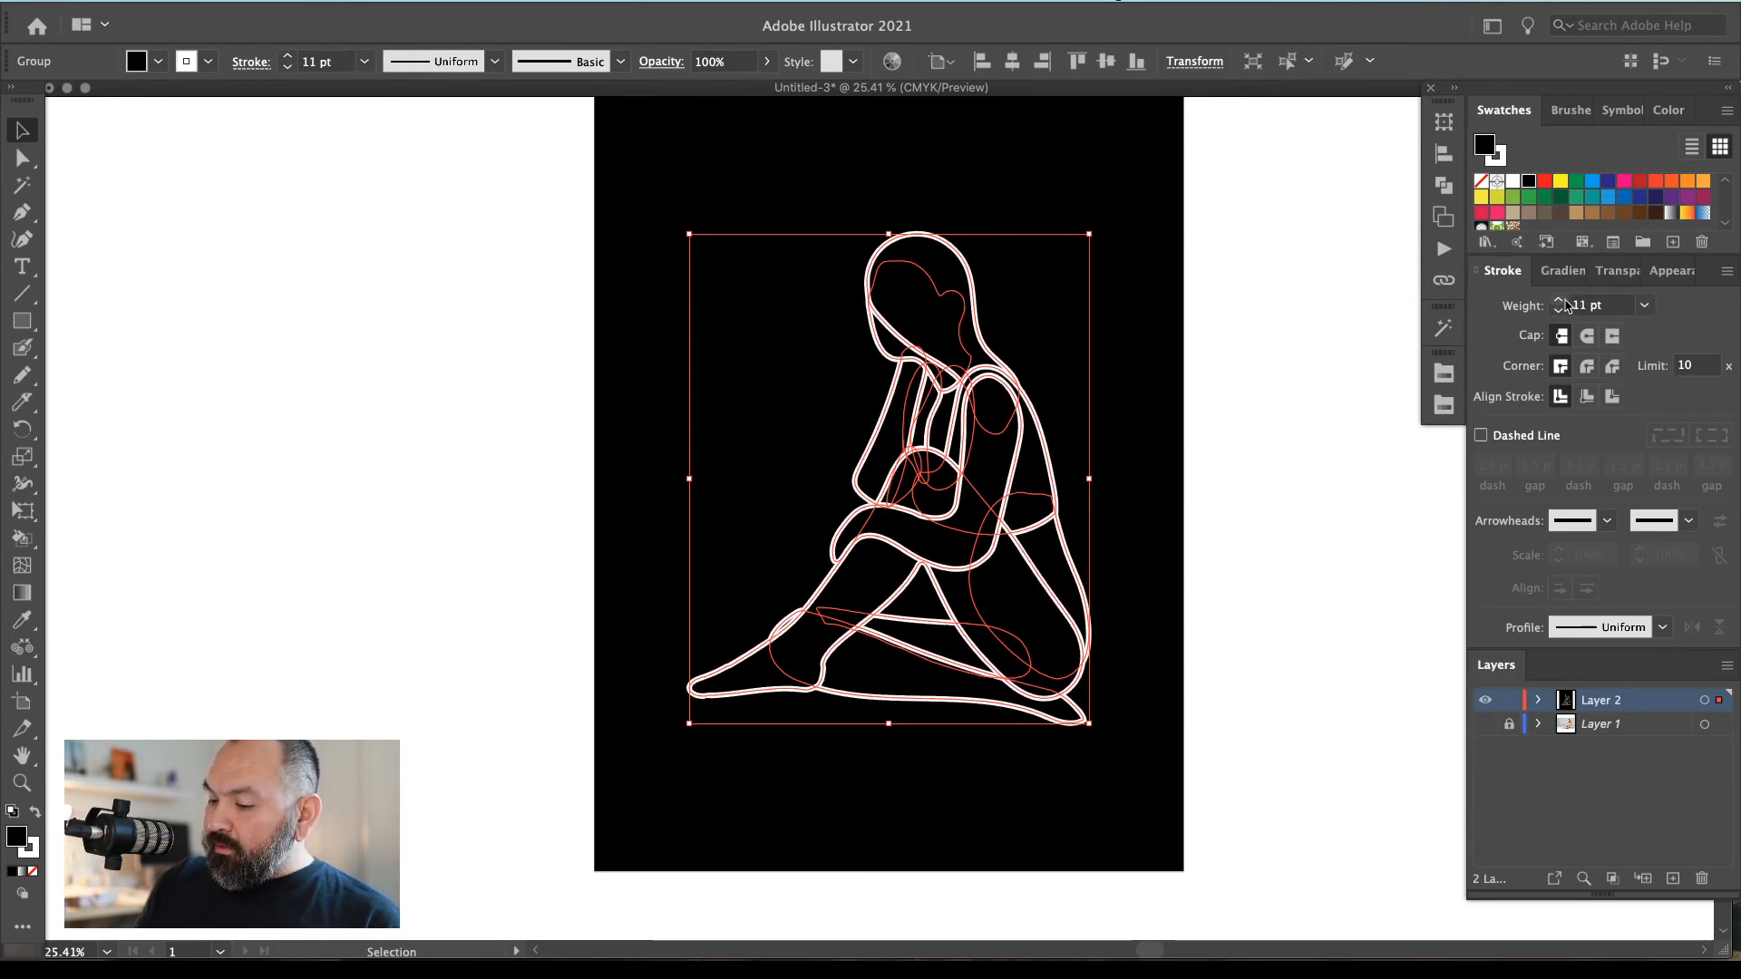
{"action": "key", "text": "super+shift+a"}
Redraw the folded leg's knee behind the front shin as a fuller, rounder curve with the Pencil tool
{"action": "left_click_drag", "start_coordinate": [1019, 432], "coordinate": [1009, 417]}
{"action": "left_click", "coordinate": [1232, 354]}
{"action": "left_click_drag", "start_coordinate": [1235, 392], "coordinate": [1174, 466]}
{"action": "left_click_drag", "start_coordinate": [1124, 567], "coordinate": [1159, 513]}
{"action": "left_click_drag", "start_coordinate": [984, 520], "coordinate": [981, 525]}
{"action": "key", "text": "super+shift+a"}
{"action": "key", "text": "z"}
{"action": "left_click_drag", "start_coordinate": [832, 520], "coordinate": [582, 821]}
{"action": "key", "text": "a"}
{"action": "left_click", "coordinate": [1174, 509]}
{"action": "key", "text": "n"}
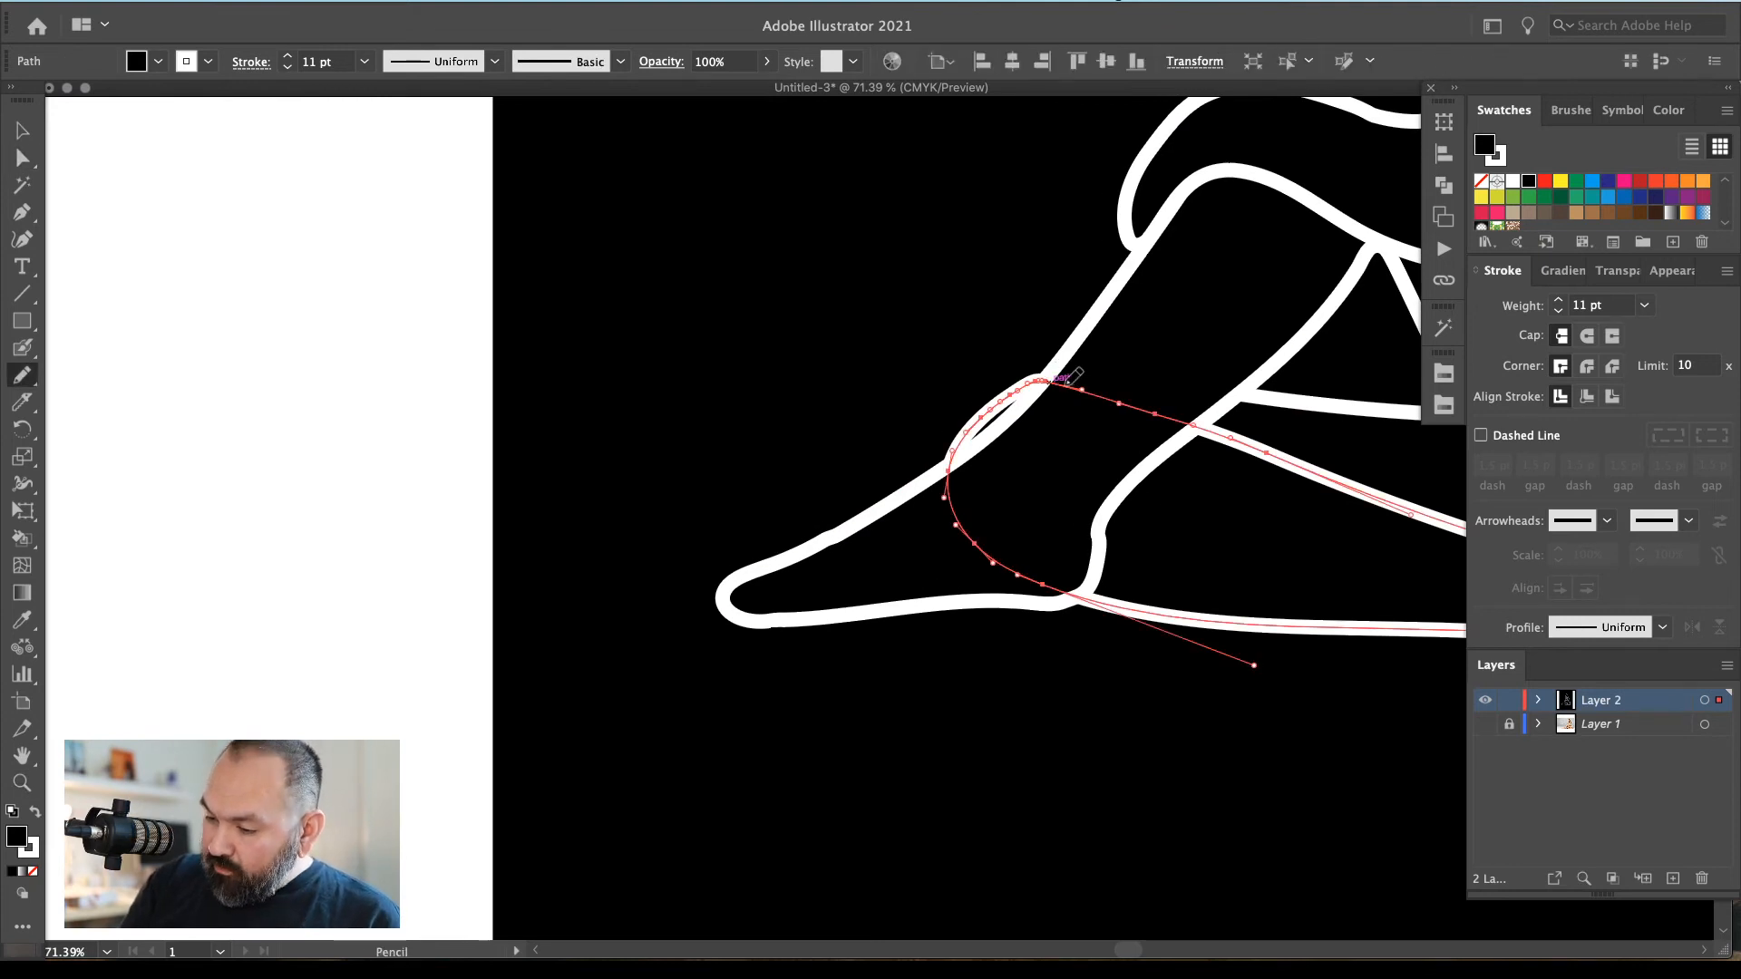
{"action": "left_click_drag", "start_coordinate": [956, 424], "coordinate": [948, 485]}
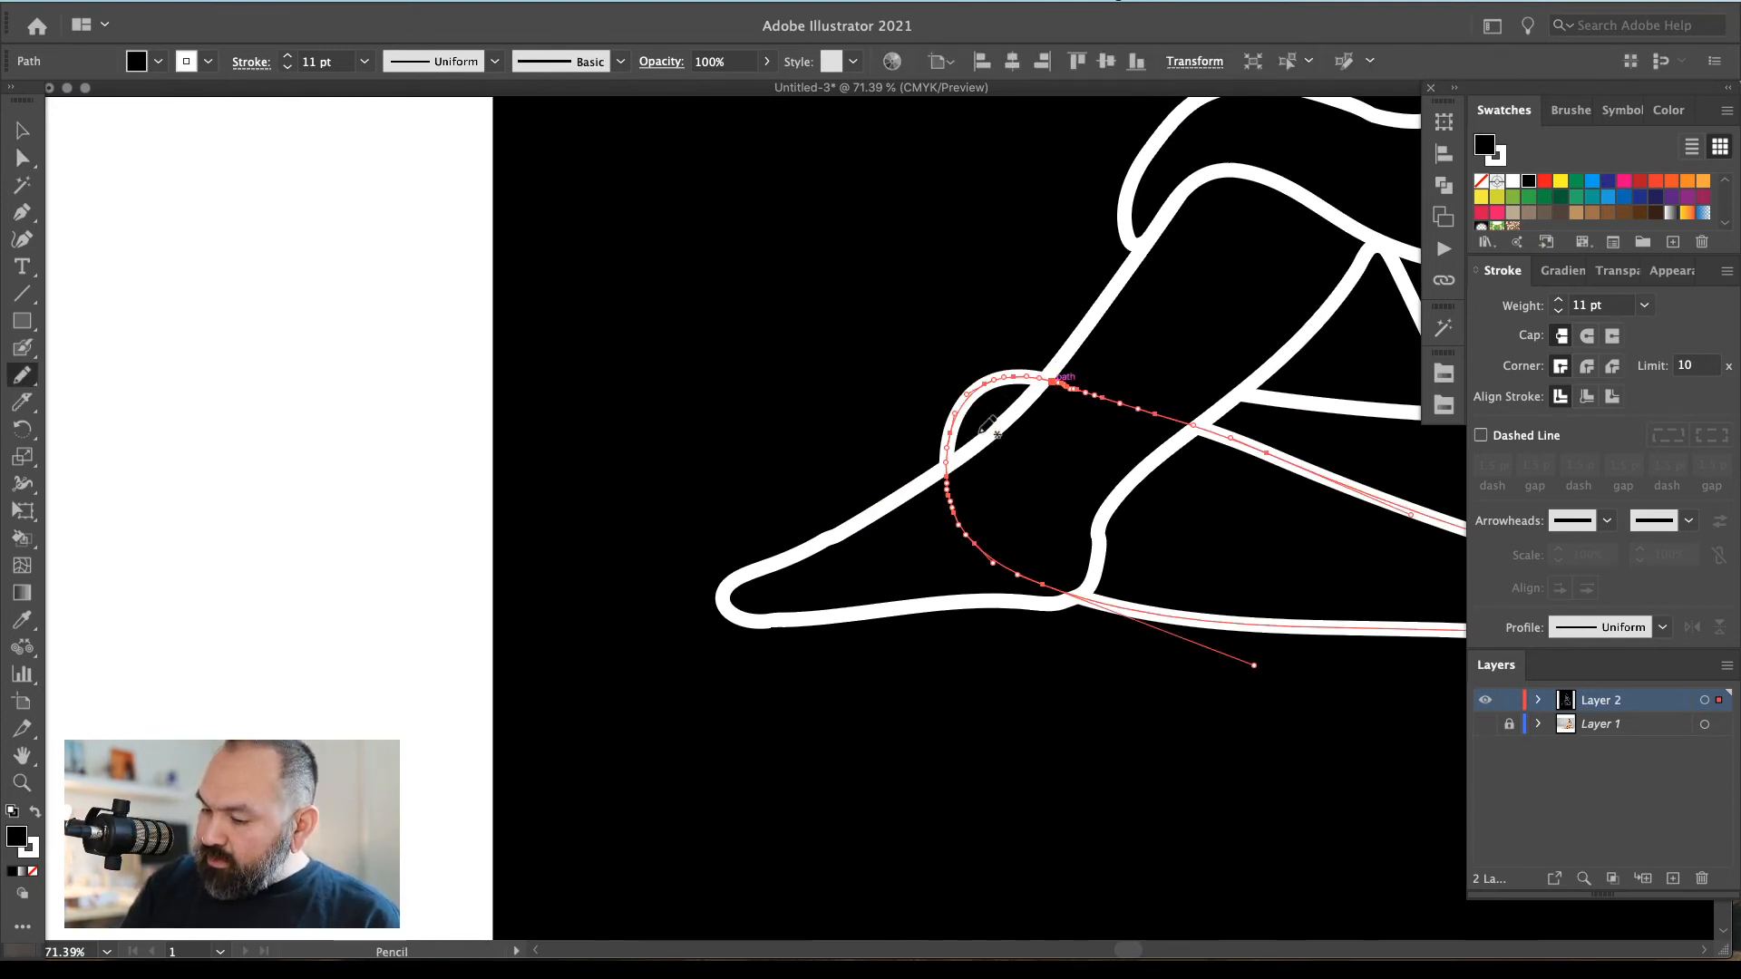
{"action": "key", "text": "super+shift+a"}
{"action": "key", "text": "v"}
{"action": "key", "text": "super+minus"}
{"action": "key", "text": "super+minus"}
{"action": "key", "text": "super+minus"}
{"action": "key", "text": "super+minus"}
{"action": "key", "text": "super+minus"}
{"action": "left_click_drag", "start_coordinate": [1201, 489], "coordinate": [1089, 587]}
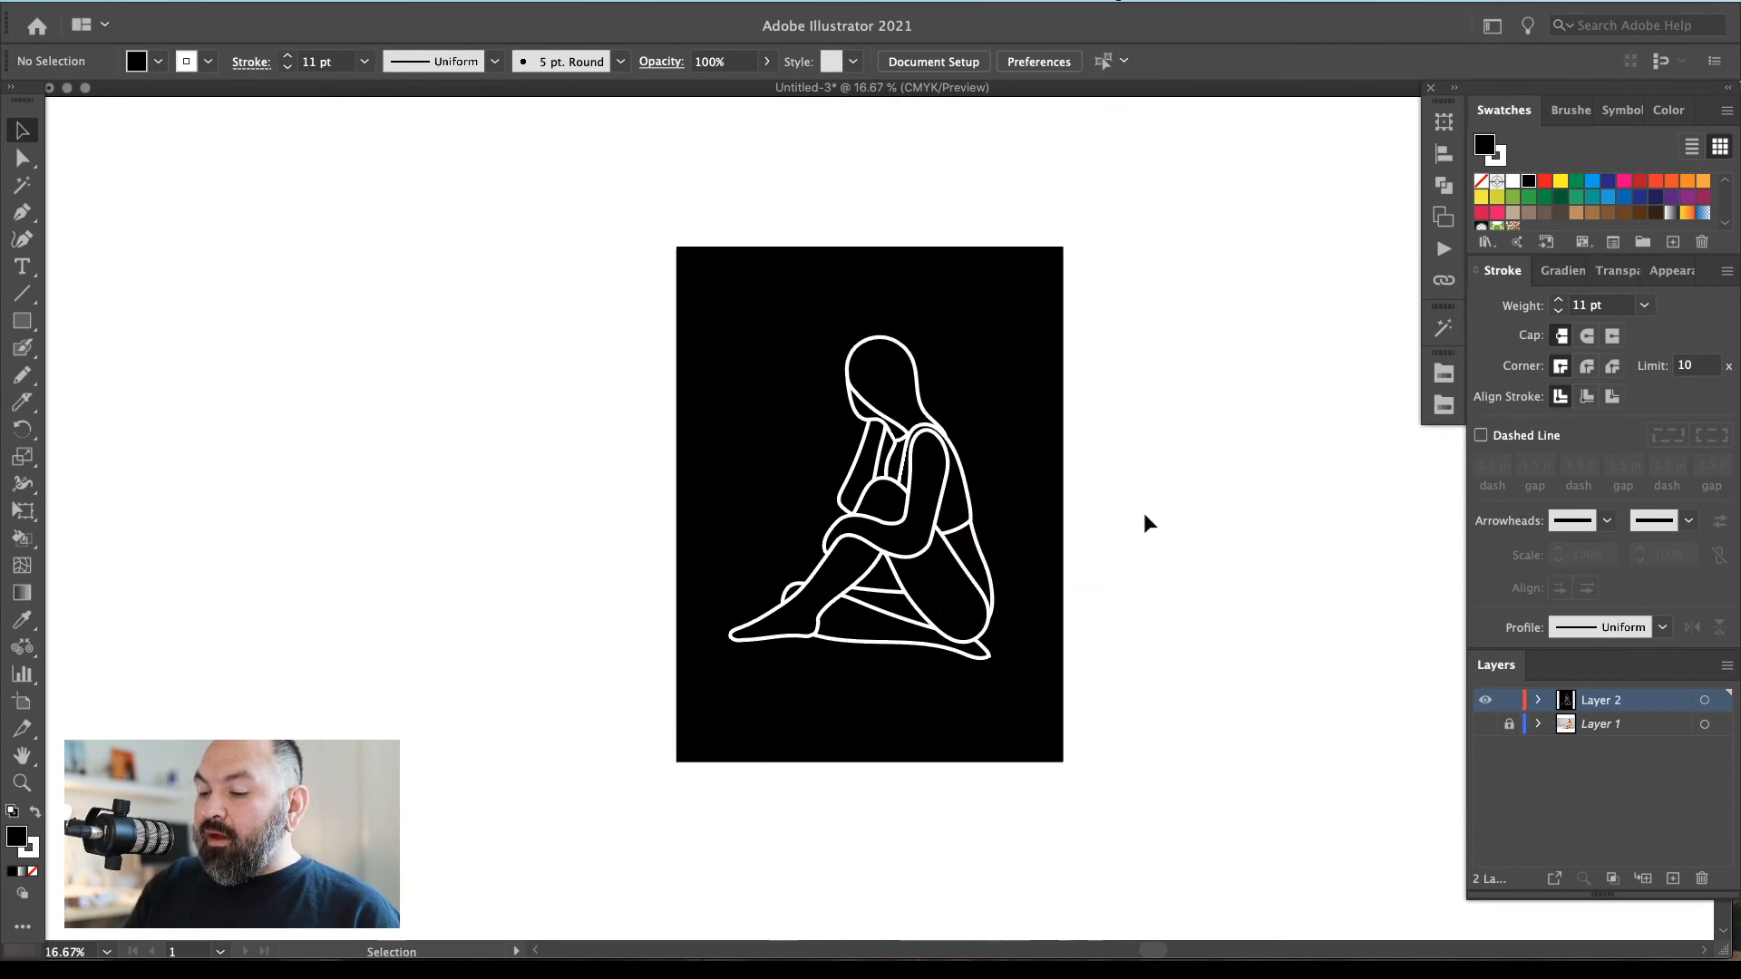
Expand the figure group's fills and strokes into separate filled shapes
{"action": "key", "text": "z"}
{"action": "left_click_drag", "start_coordinate": [1134, 271], "coordinate": [716, 697]}
{"action": "left_click_drag", "start_coordinate": [1083, 538], "coordinate": [1129, 478]}
{"action": "key", "text": "v"}
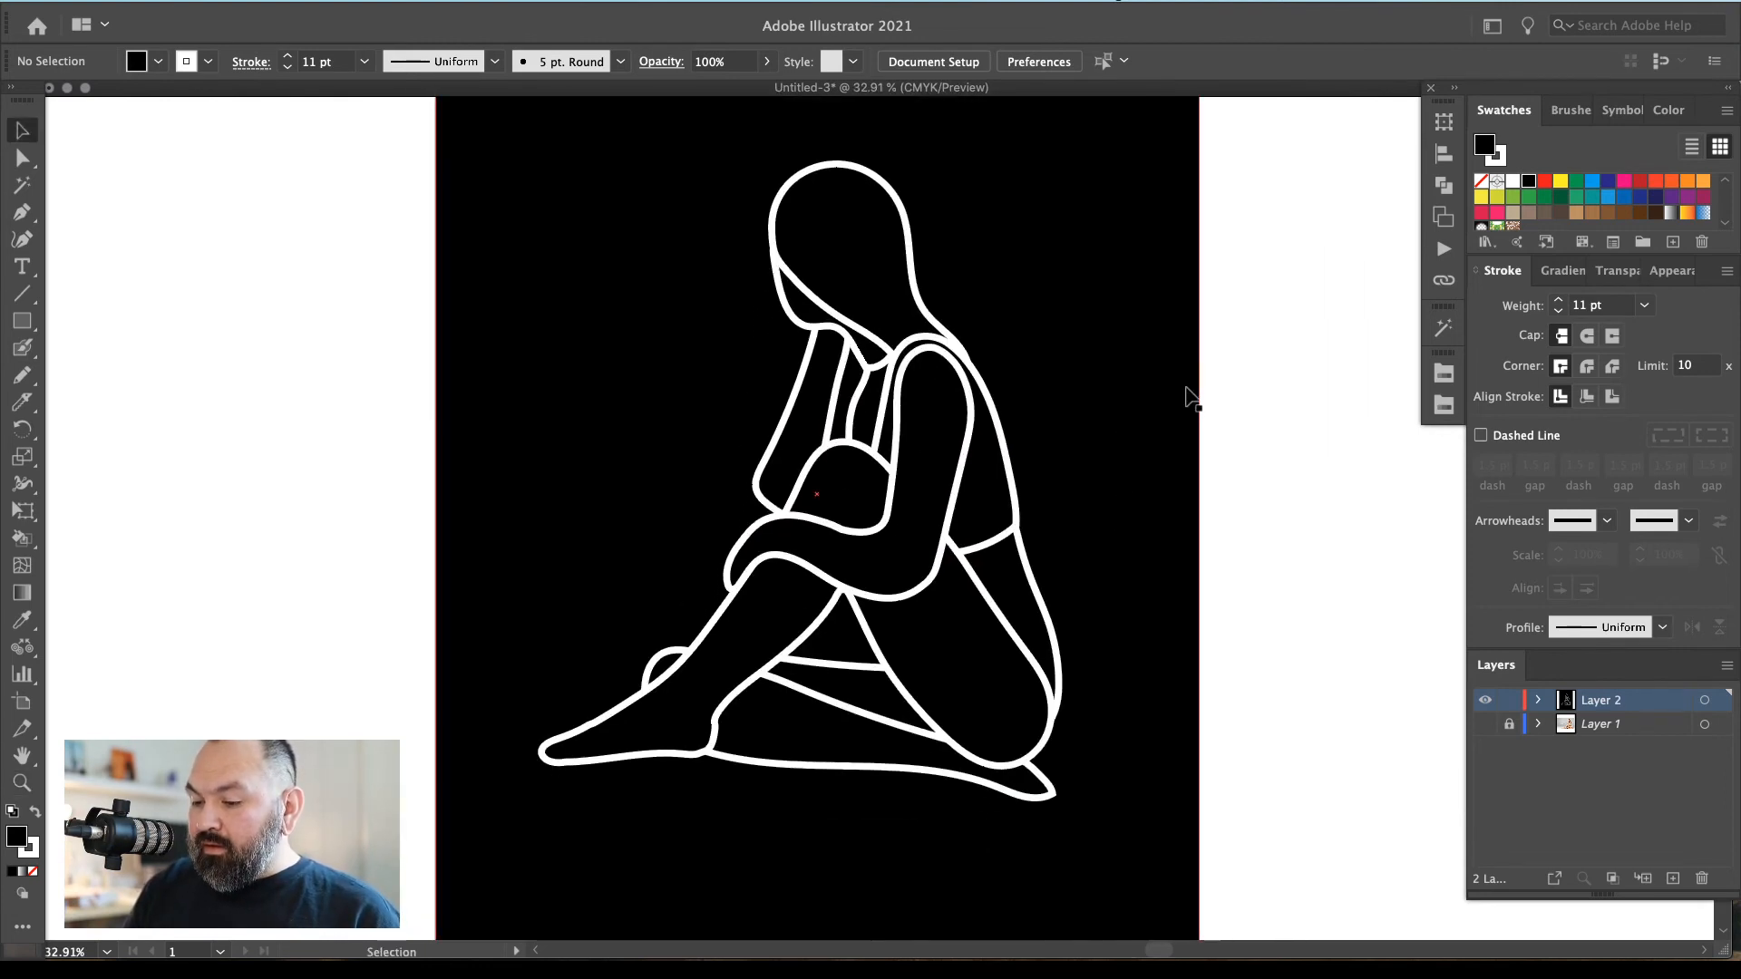
{"action": "left_click", "coordinate": [941, 433]}
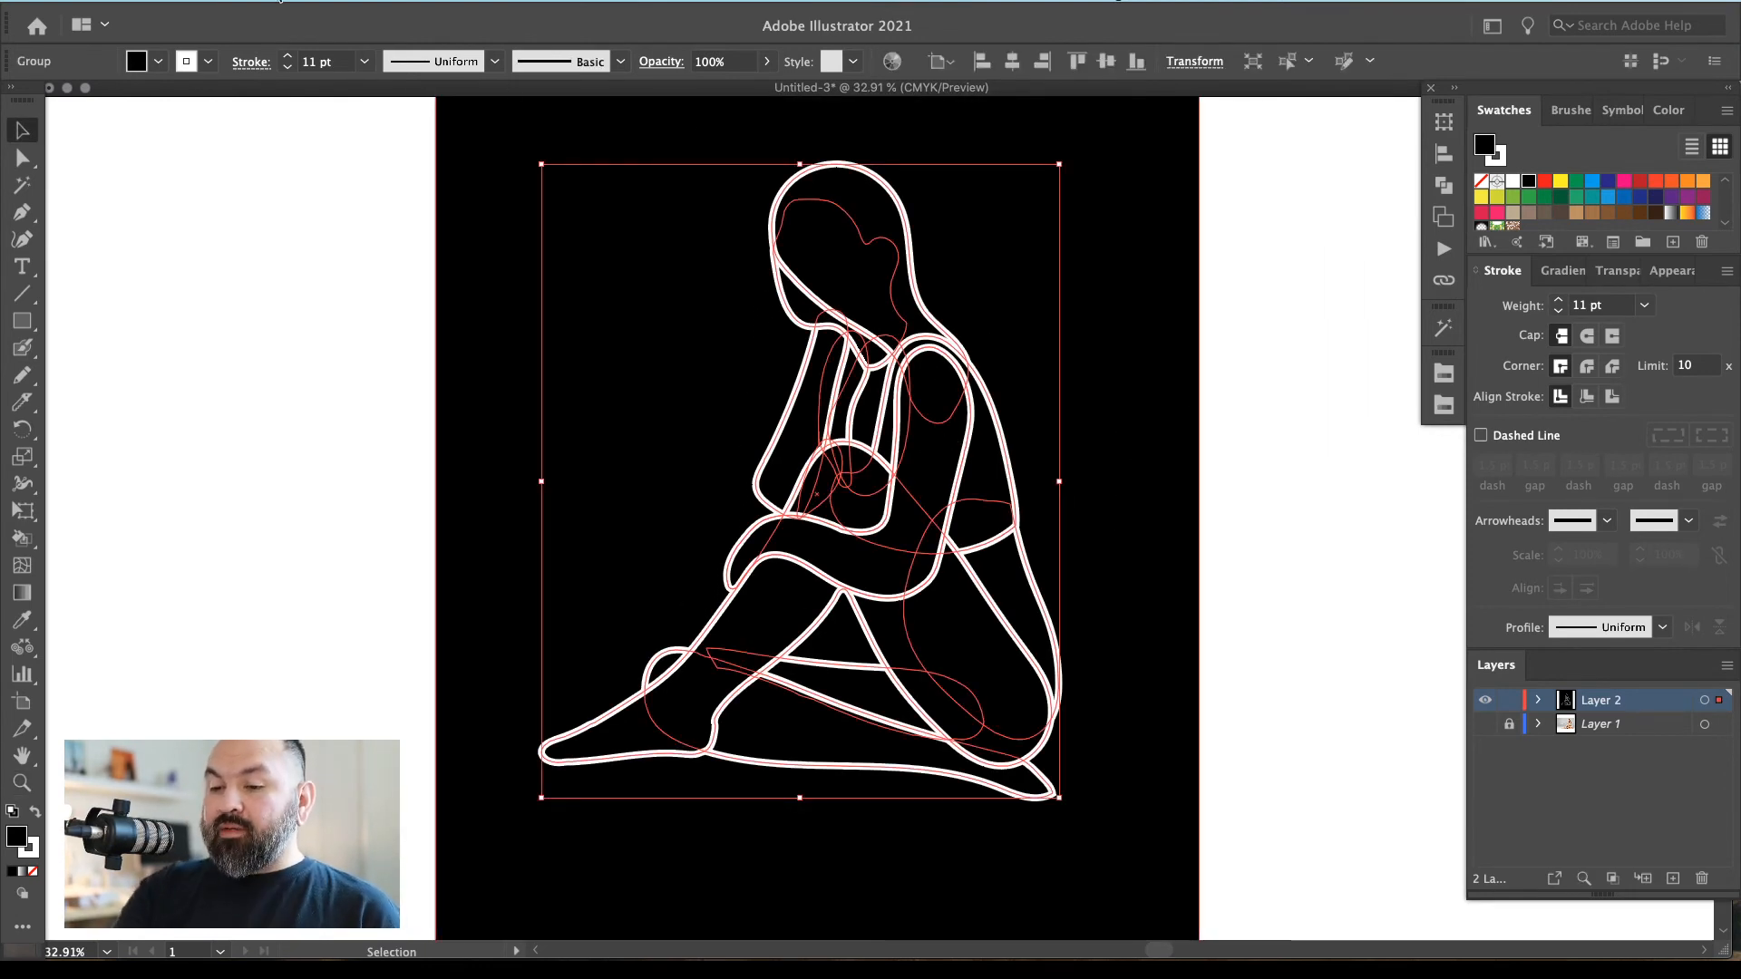
{"action": "left_click", "coordinate": [280, 1]}
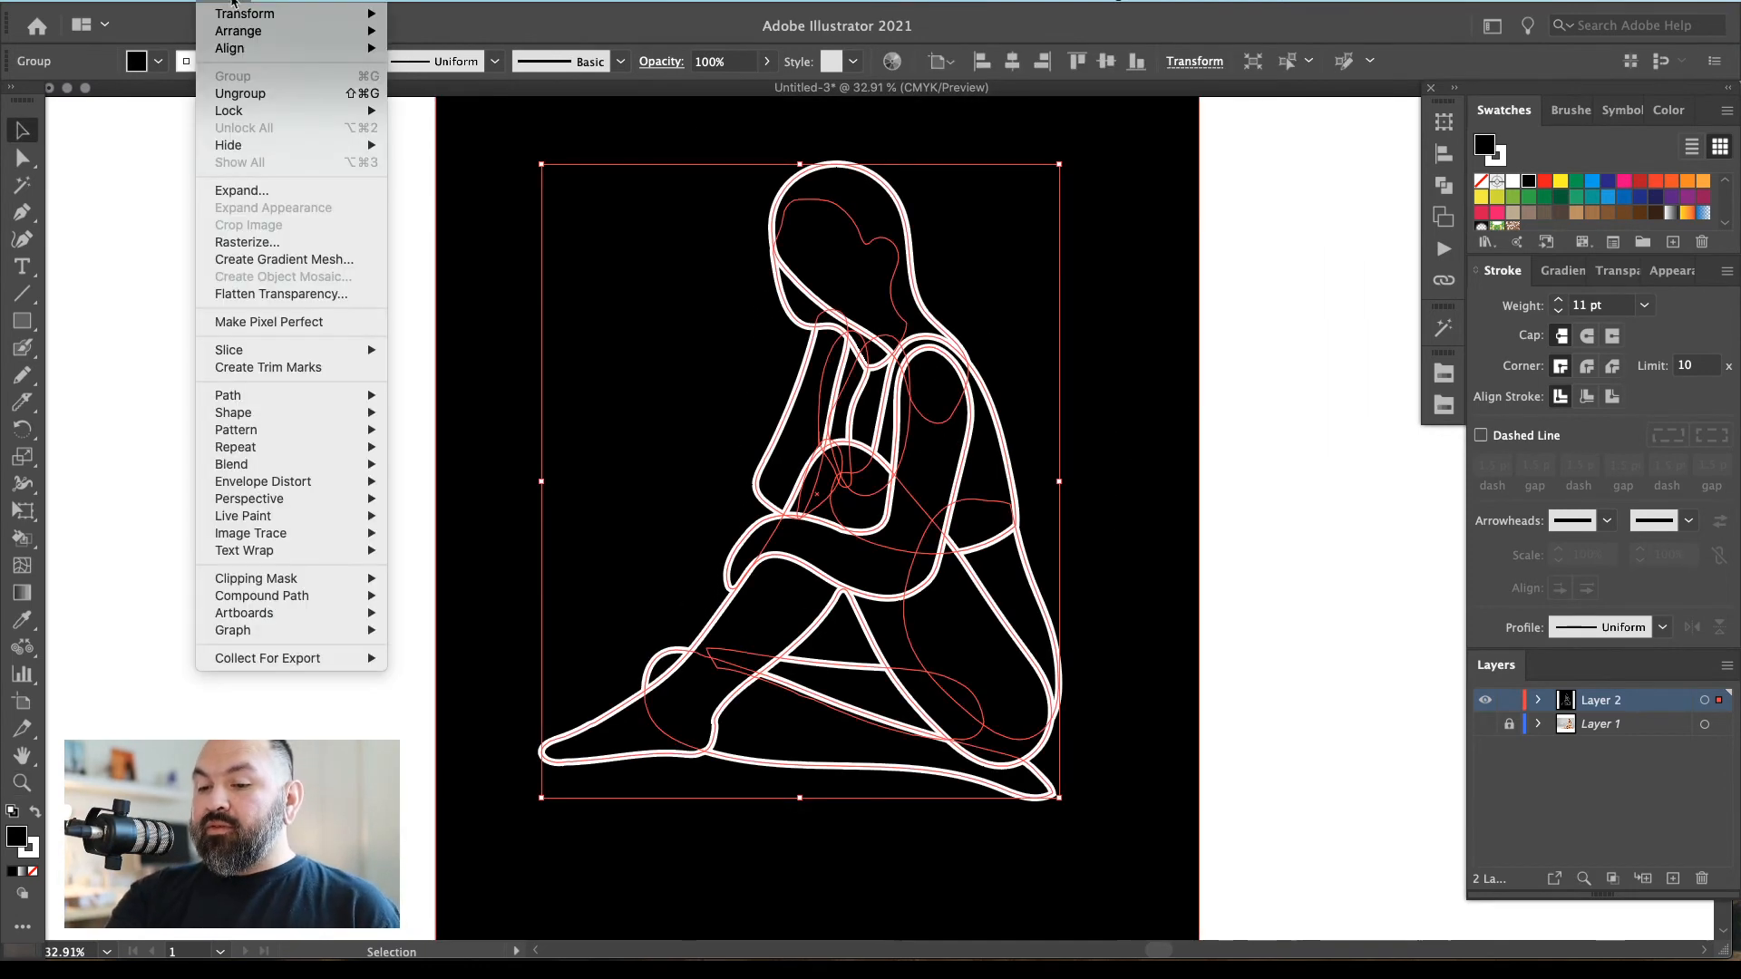
{"action": "left_click", "coordinate": [297, 192]}
{"action": "left_click", "coordinate": [200, 407]}
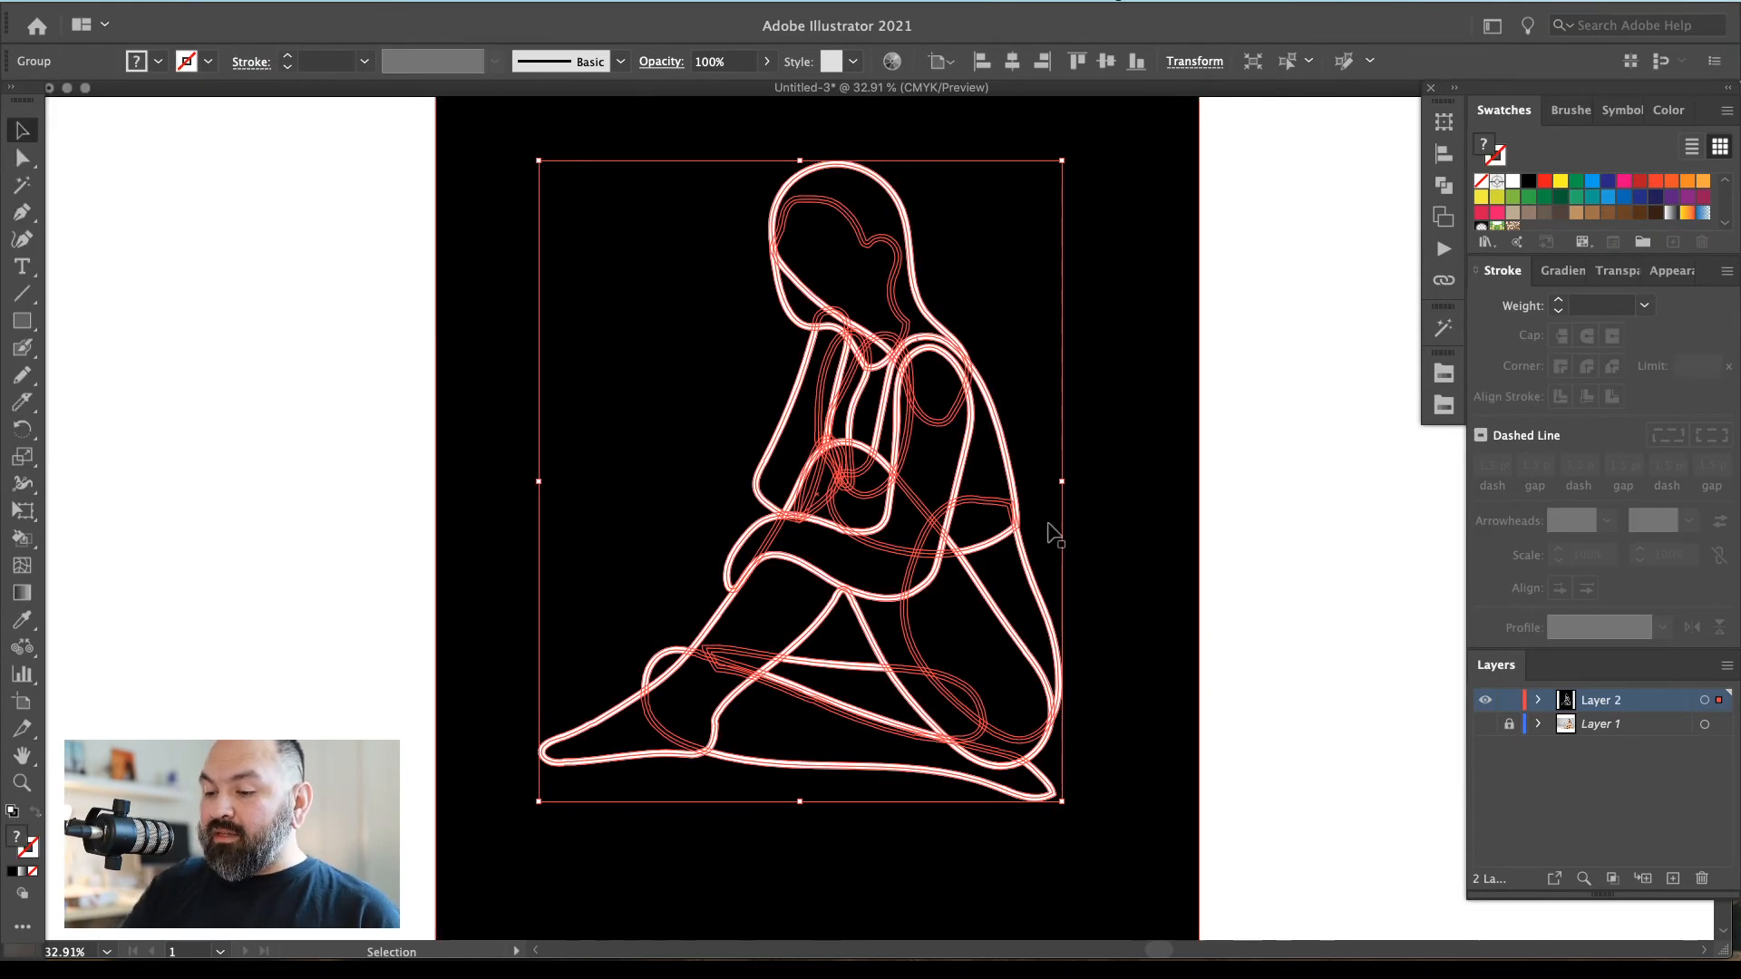
Select the expanded outline along the woman's back and examine its edges up close
{"action": "key", "text": "z"}
{"action": "left_click", "coordinate": [1021, 448]}
{"action": "key", "text": "super+shift+a"}
{"action": "key", "text": "a"}
{"action": "left_click", "coordinate": [1089, 390]}
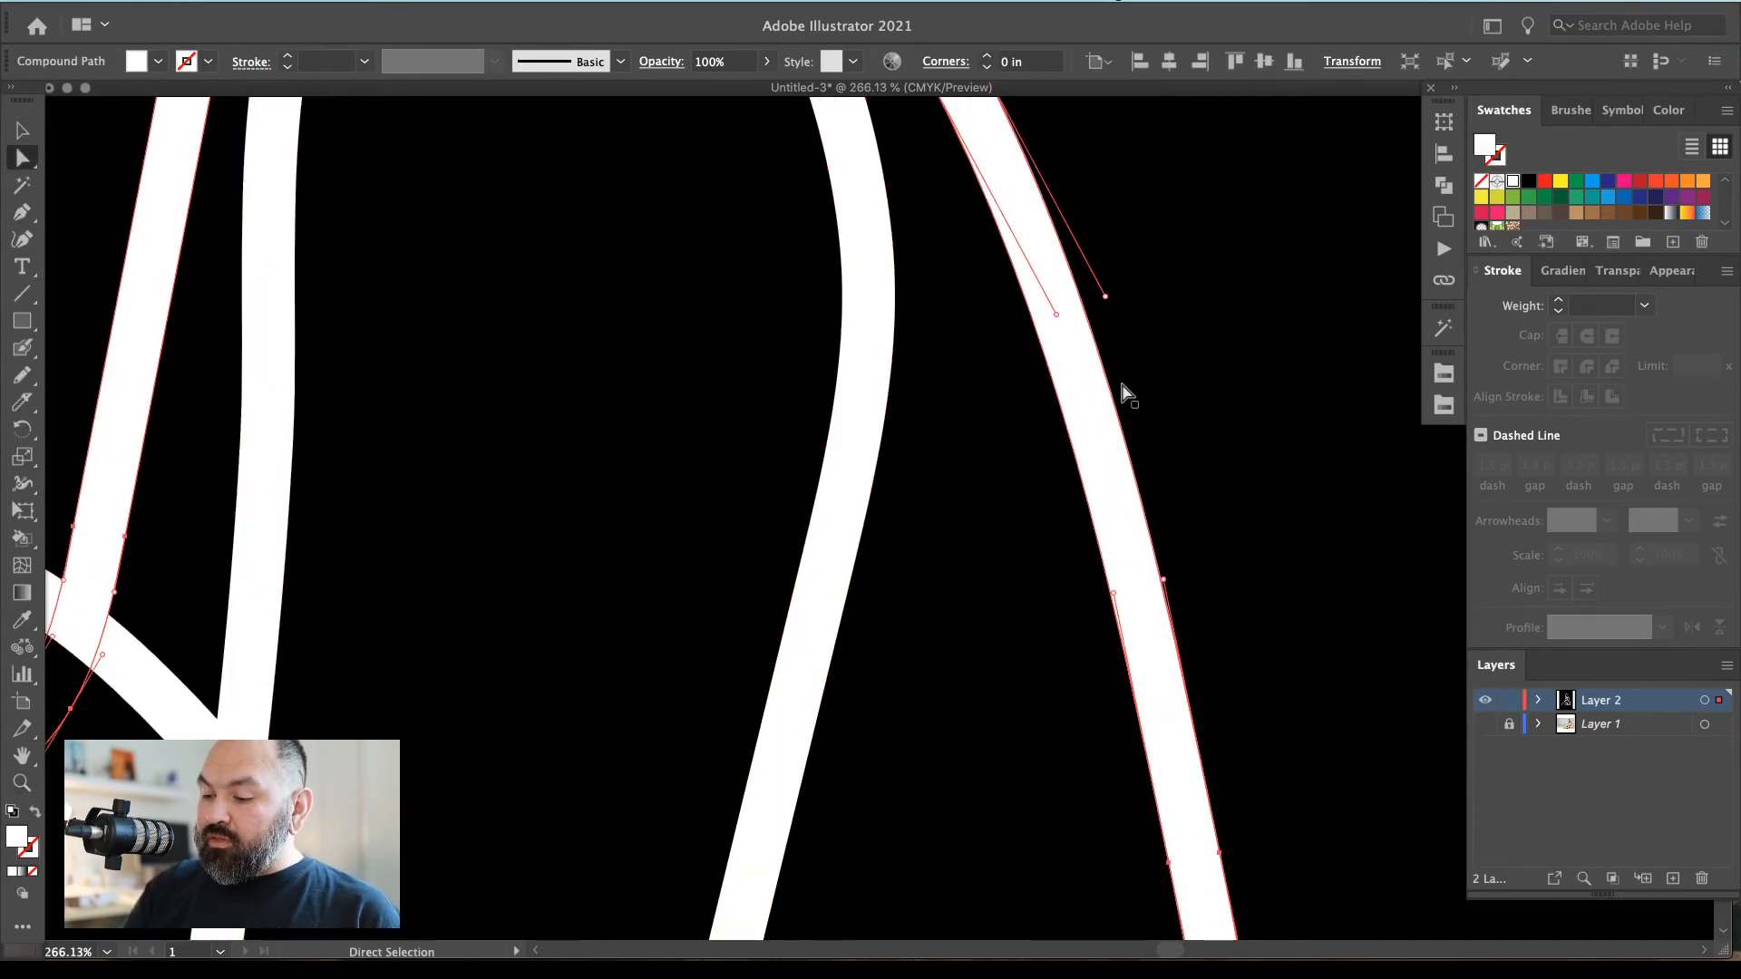
{"action": "key", "text": "v"}
{"action": "key", "text": "super+minus"}
{"action": "key", "text": "super+minus"}
{"action": "key", "text": "super+minus"}
{"action": "key", "text": "super+minus"}
{"action": "key", "text": "super+minus"}
{"action": "key", "text": "super+minus"}
{"action": "key", "text": "super+minus"}
{"action": "key", "text": "super+shift+a"}
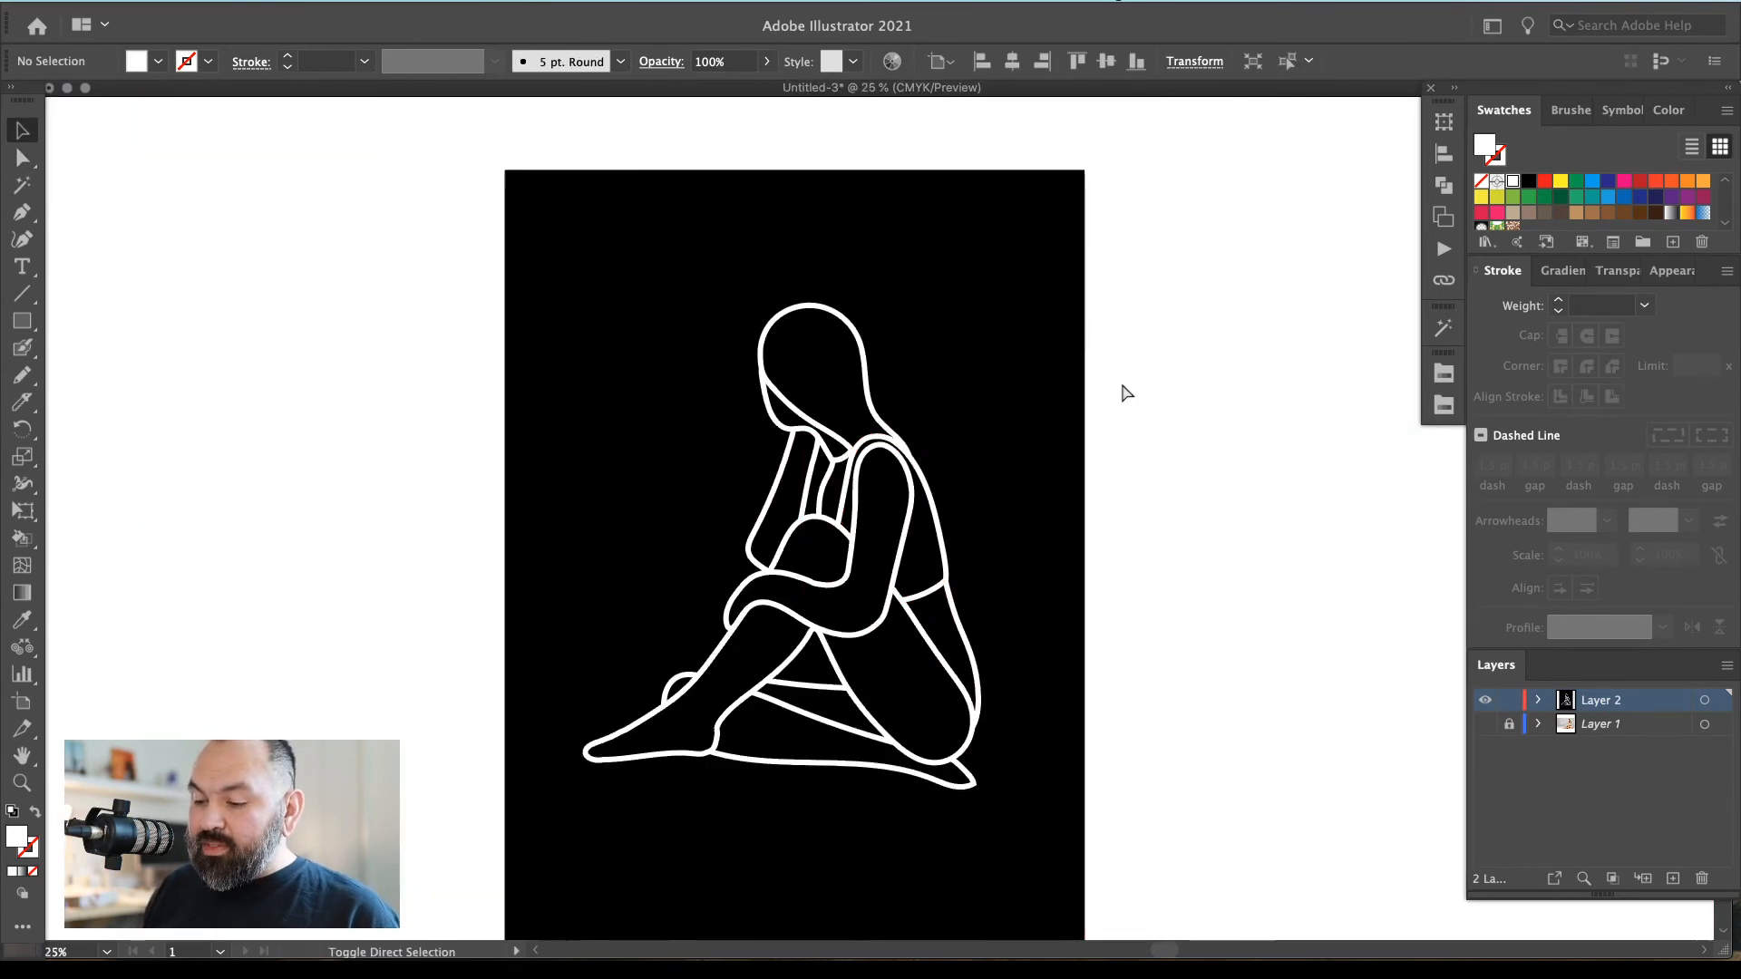
{"action": "left_click", "coordinate": [912, 449]}
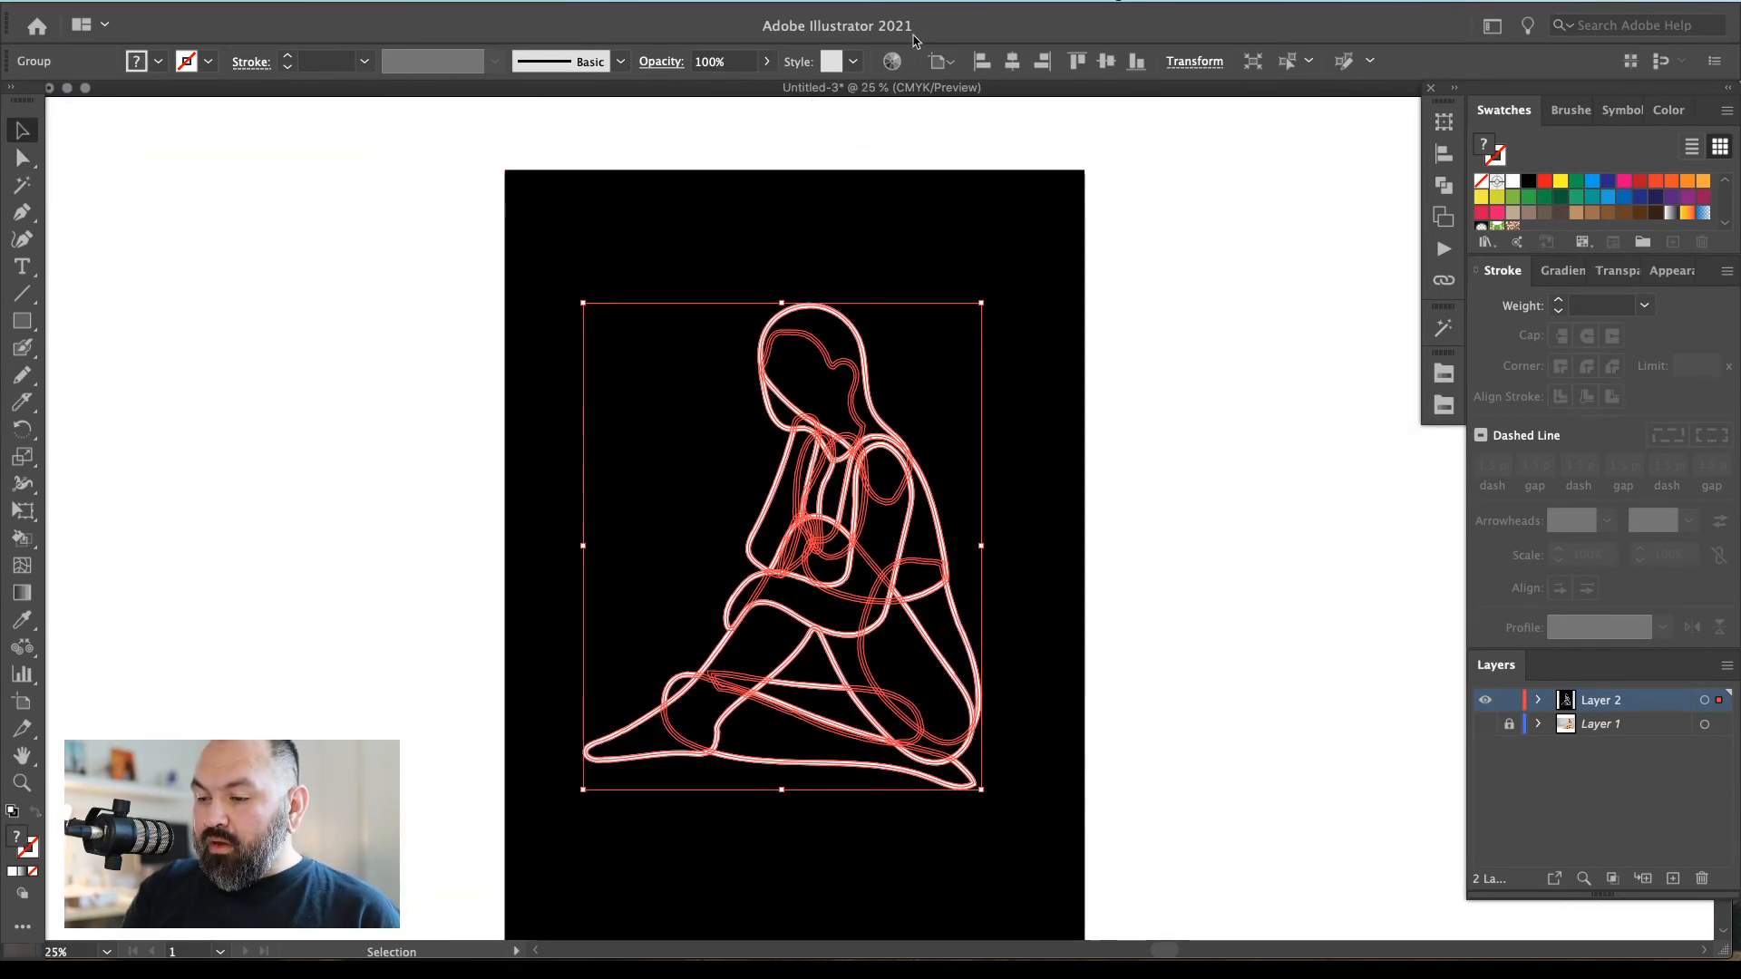
{"action": "left_click", "coordinate": [232, 2]}
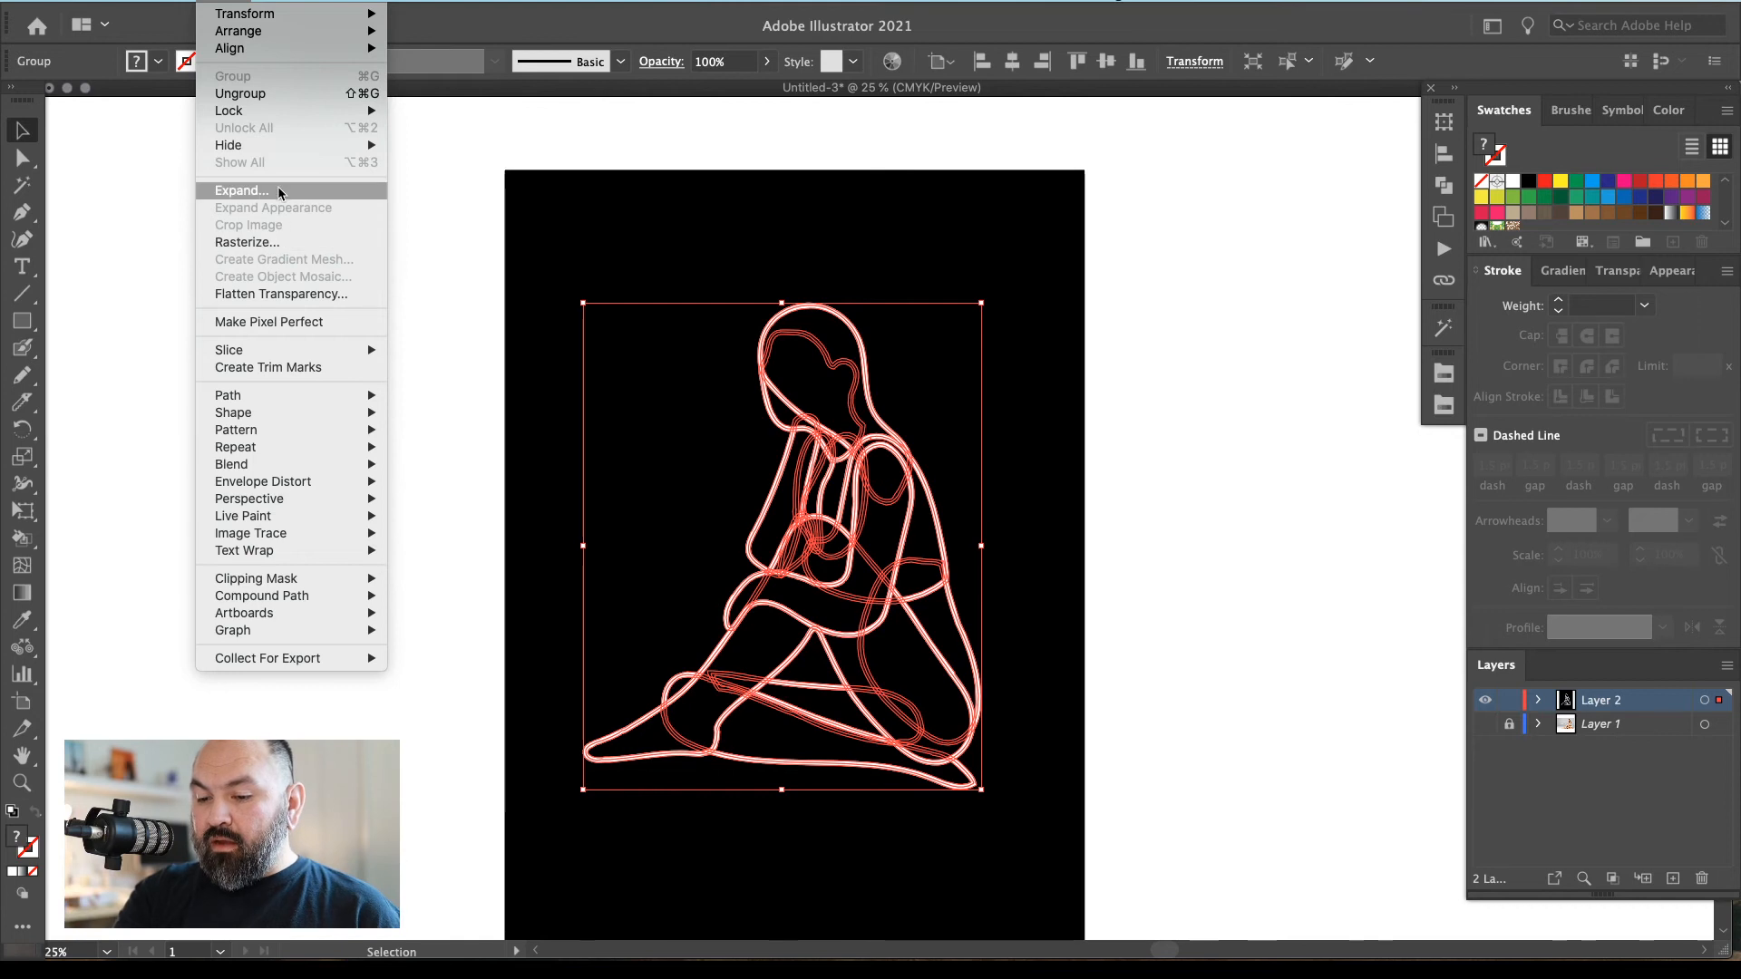
{"action": "left_click", "coordinate": [90, 263]}
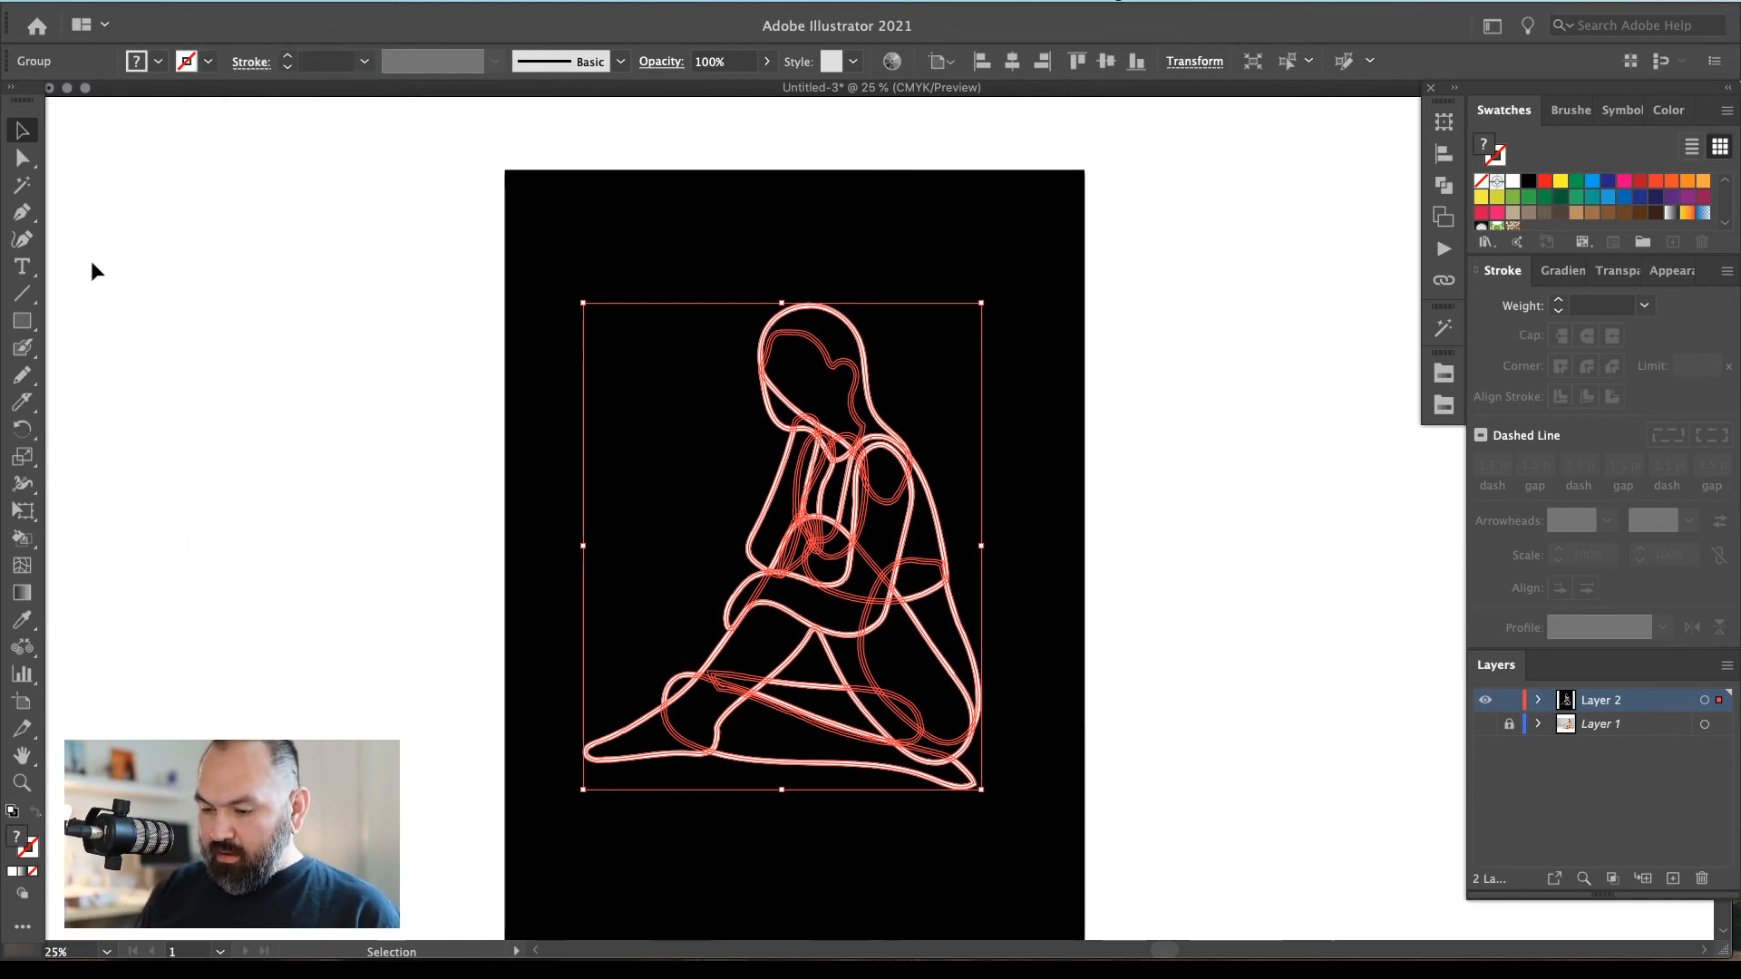
{"action": "left_click", "coordinate": [92, 263]}
Select all of the figure's black-filled body shapes by color and fill them yellow, leaving out the background rectangle
{"action": "key", "text": "z"}
{"action": "left_click_drag", "start_coordinate": [756, 516], "coordinate": [820, 530]}
{"action": "key", "text": "y"}
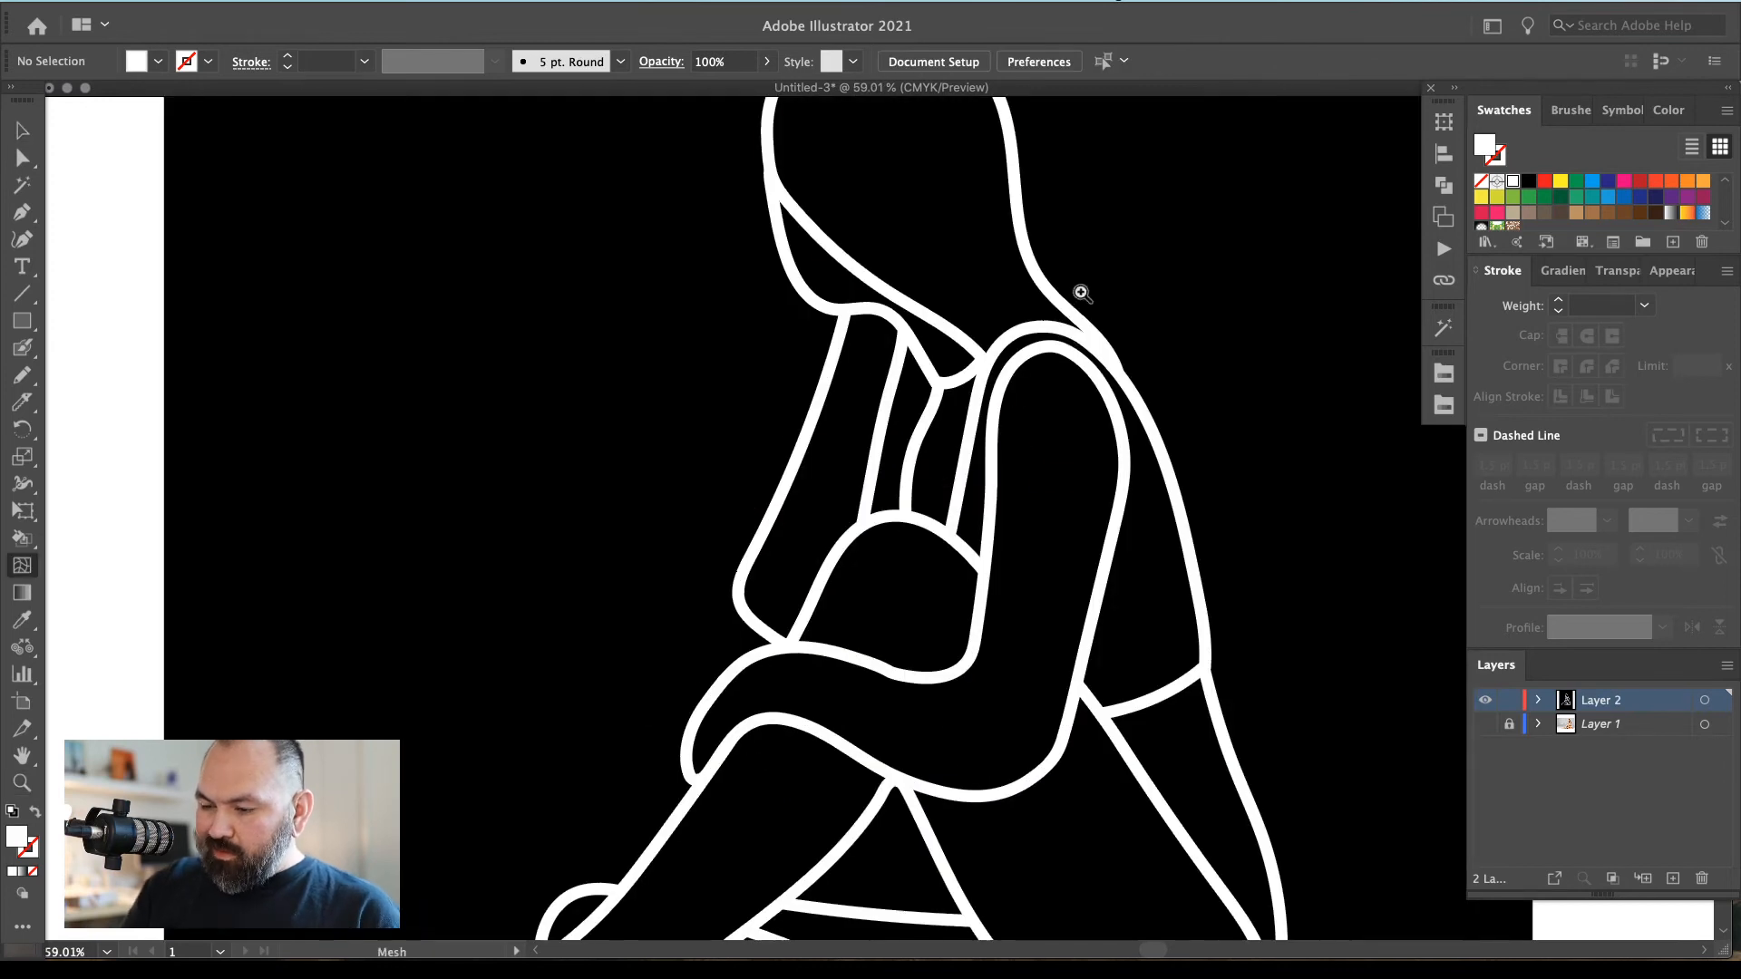
{"action": "left_click", "coordinate": [1013, 284]}
{"action": "key", "text": "a"}
{"action": "left_click", "coordinate": [1560, 181]}
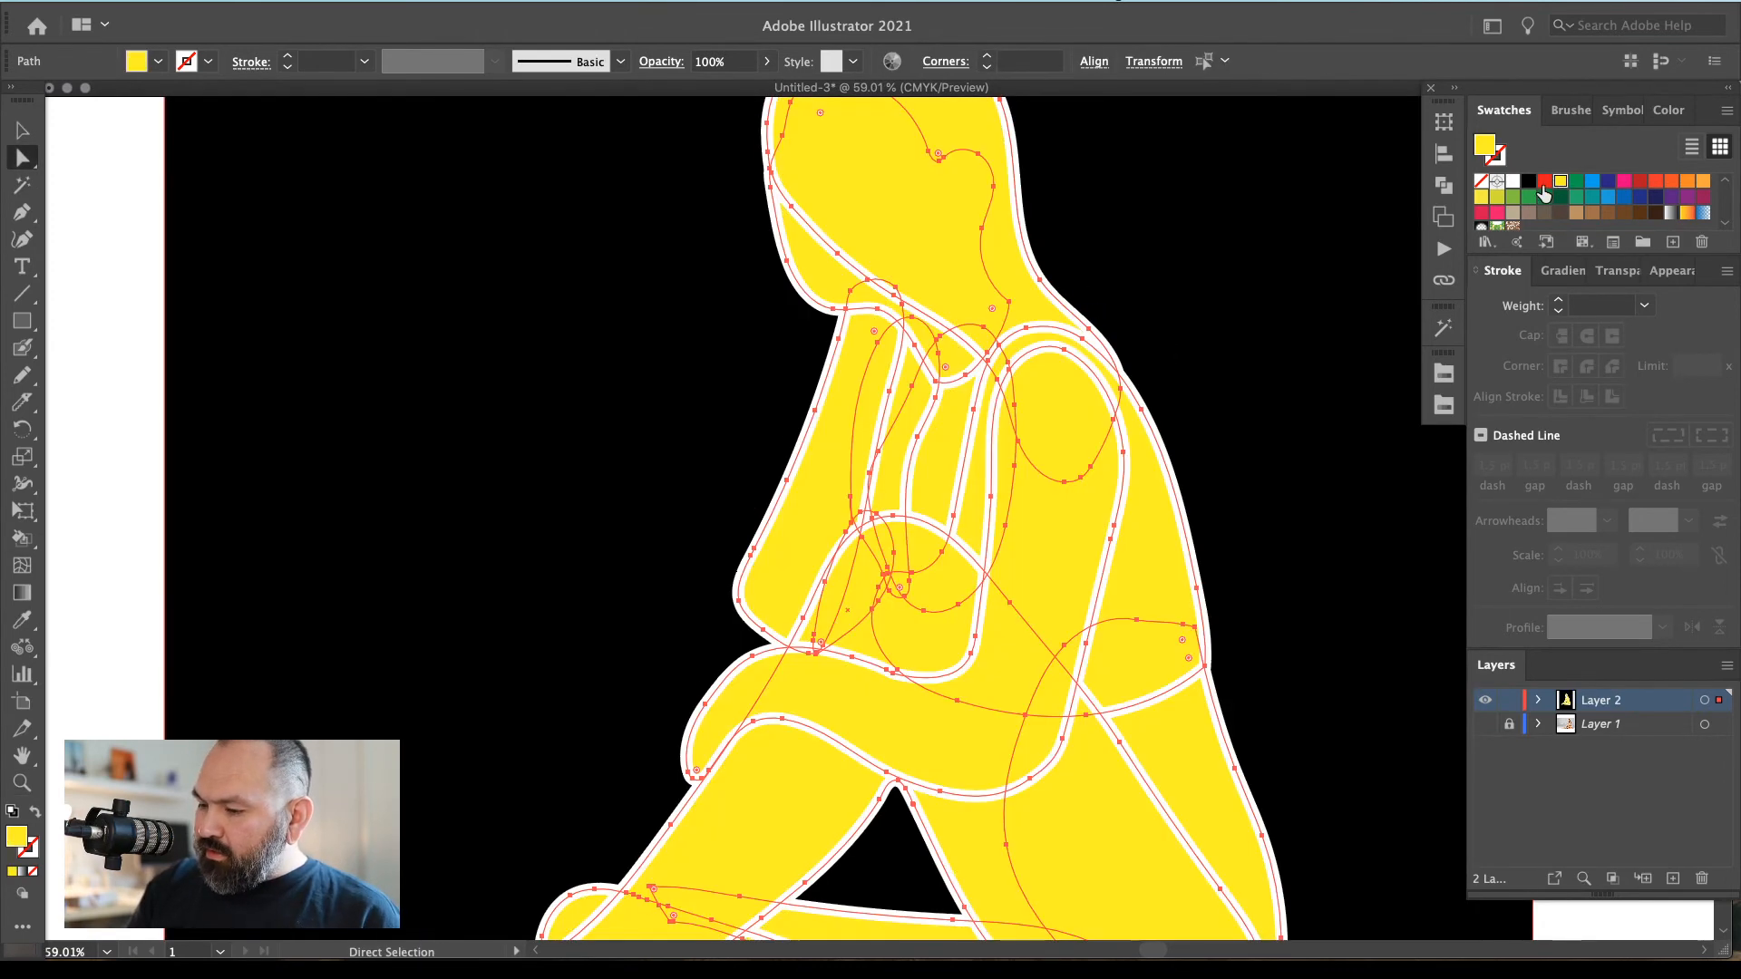
{"action": "left_click", "coordinate": [1340, 283]}
Select all of the white expanded outlines with the Magic Wand and fill them black
{"action": "key", "text": "y"}
{"action": "left_click", "coordinate": [1113, 347]}
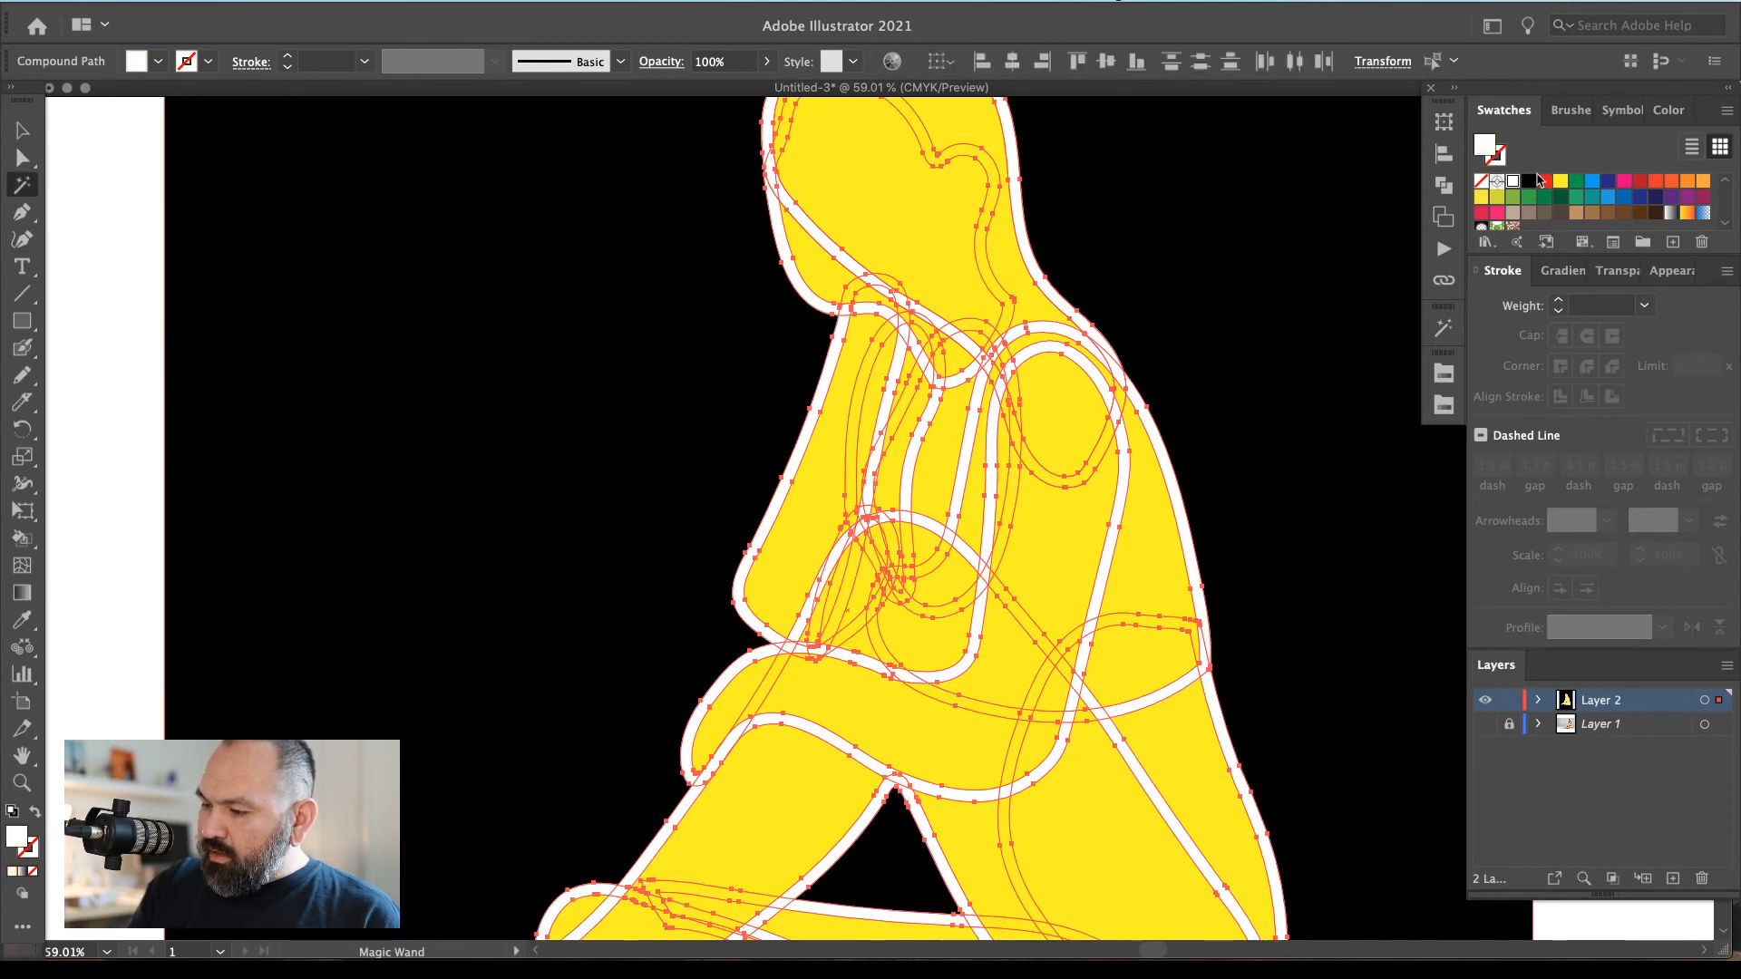
{"action": "left_click", "coordinate": [1529, 183]}
{"action": "left_click", "coordinate": [1341, 272]}
Select all of the yellow body shapes with the Magic Wand and fill them white
{"action": "left_click", "coordinate": [1011, 289]}
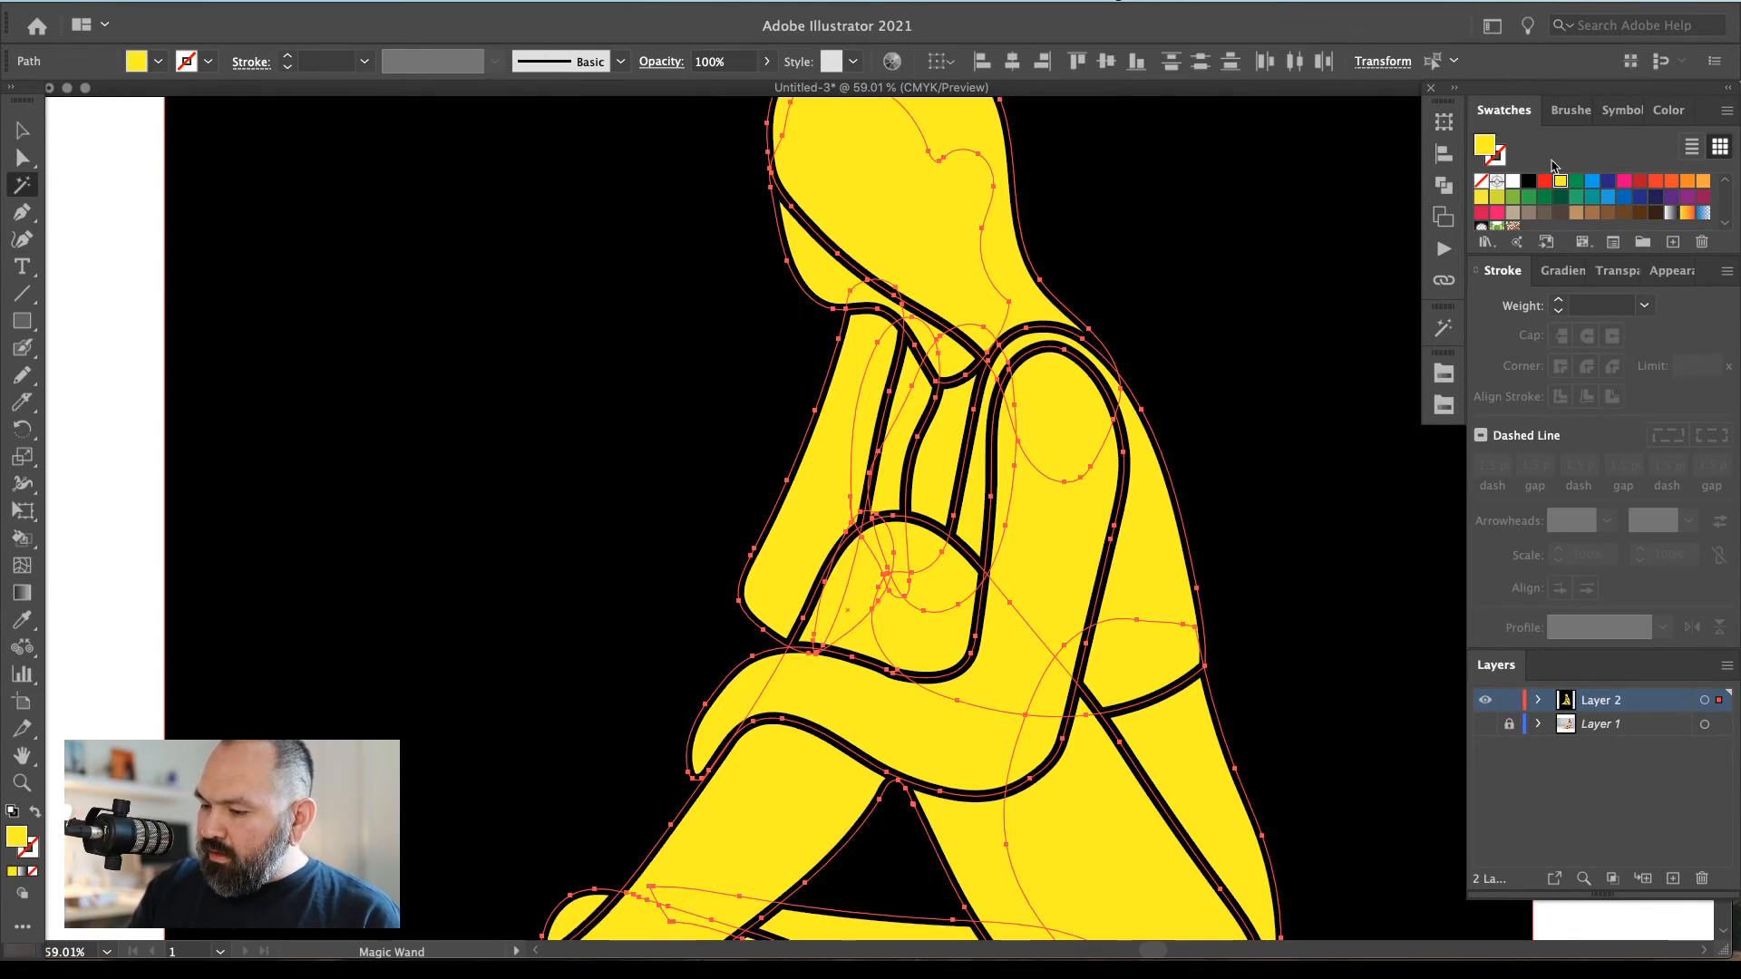
{"action": "left_click", "coordinate": [1513, 185]}
{"action": "key", "text": "super+shift+a"}
Hide the black background rectangle behind the figure
{"action": "key", "text": "v"}
{"action": "left_click", "coordinate": [1269, 399]}
{"action": "key", "text": "Delete"}
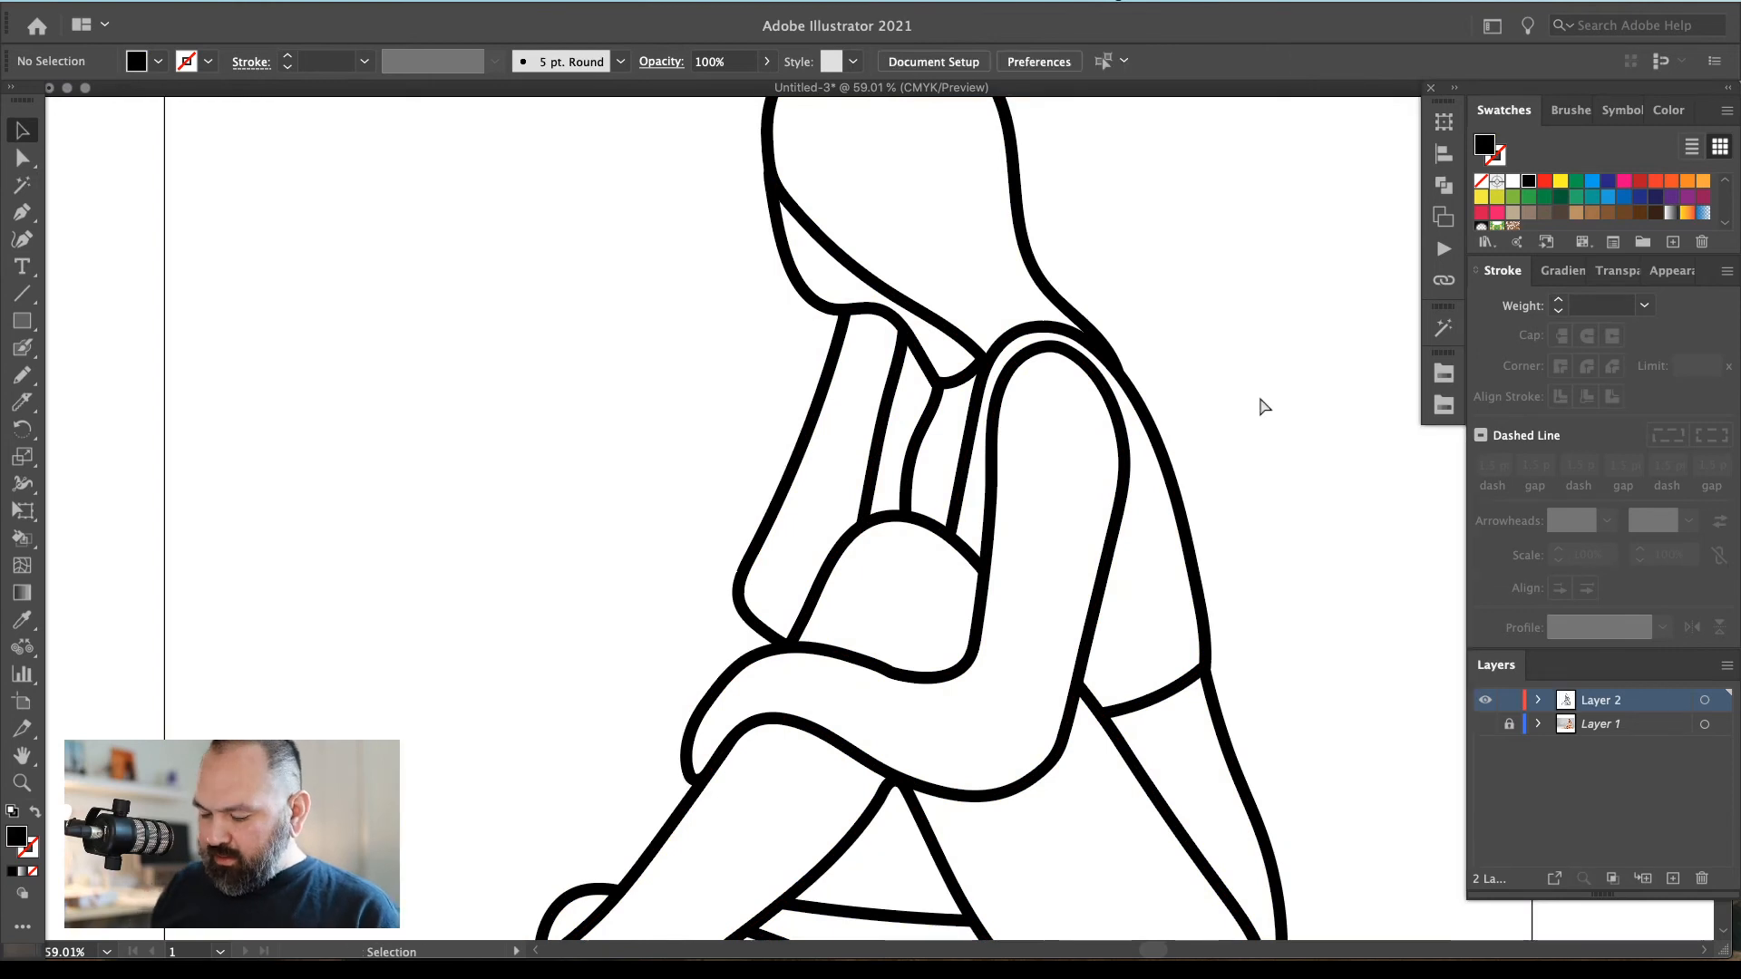
Examine the whole figure with black outlines and white fills on the artboard
{"action": "key", "text": "super+minus"}
{"action": "key", "text": "super+minus"}
{"action": "key", "text": "super+minus"}
{"action": "key", "text": "super+minus"}
{"action": "key", "text": "z"}
{"action": "key", "text": "space"}
{"action": "left_click_drag", "start_coordinate": [843, 519], "coordinate": [806, 600]}
{"action": "key", "text": "v"}
{"action": "key", "text": "space"}
{"action": "left_click_drag", "start_coordinate": [1085, 517], "coordinate": [1091, 492]}
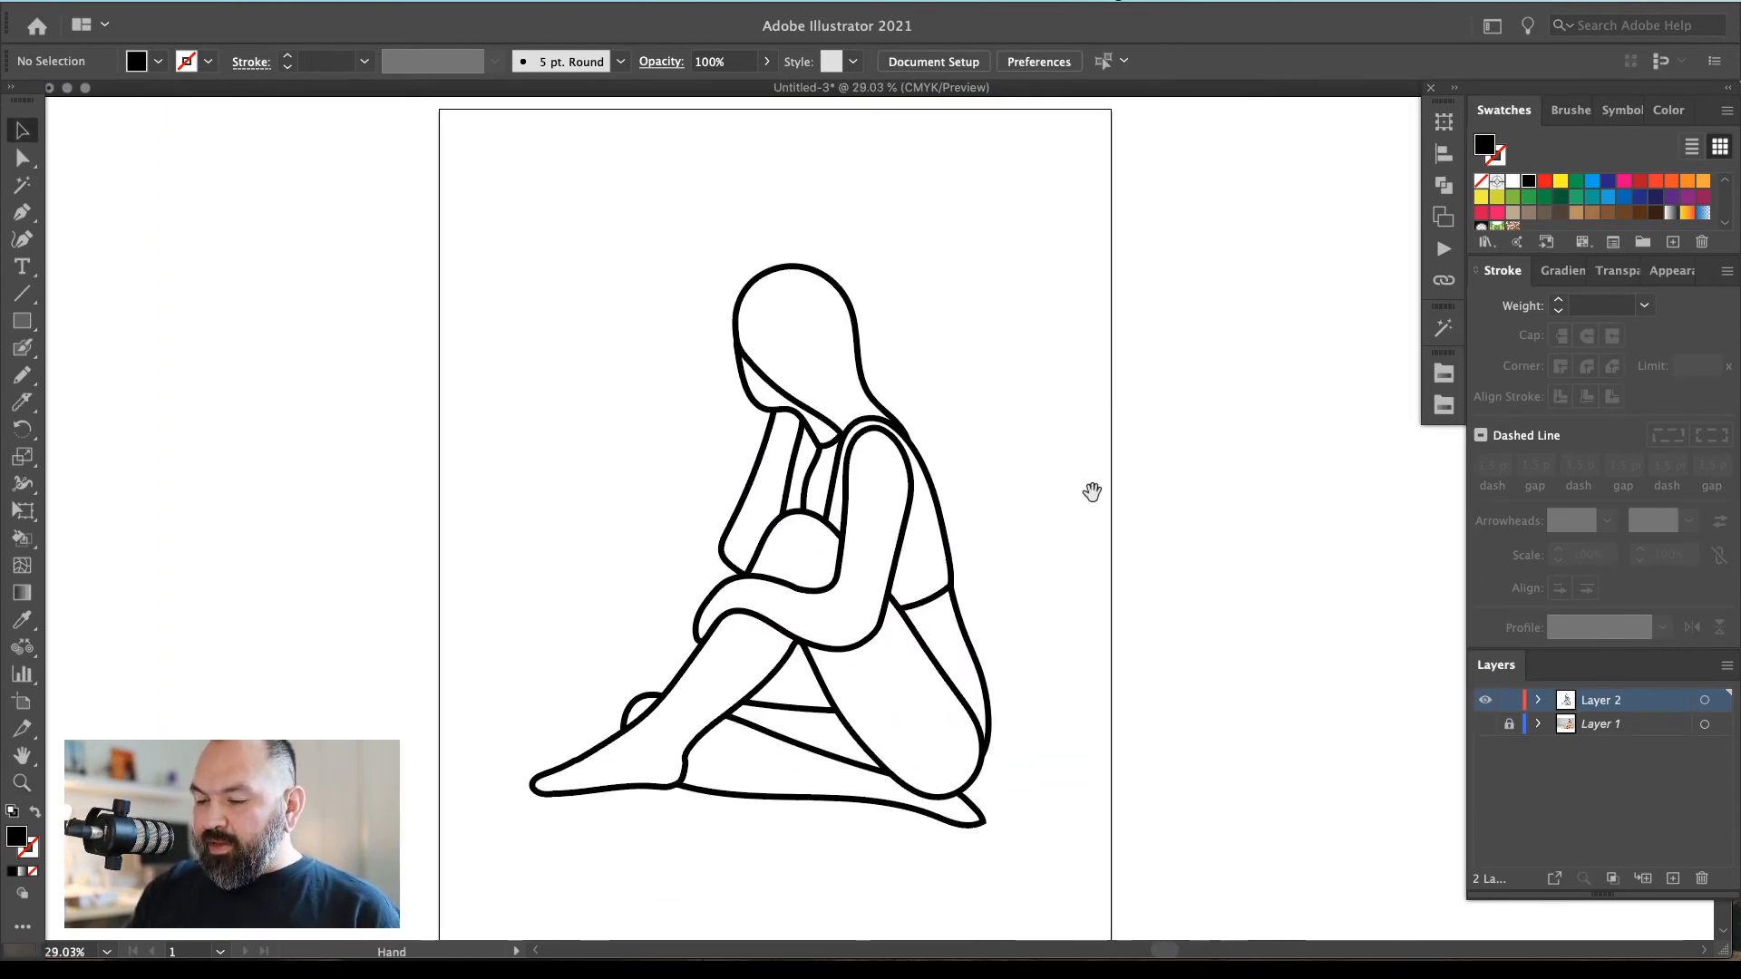
Select the whole figure and bring it into Photoshop as a layer above a white 18 by 24 inch background
{"action": "key", "text": "super+a"}
{"action": "left_click", "coordinate": [224, 7]}
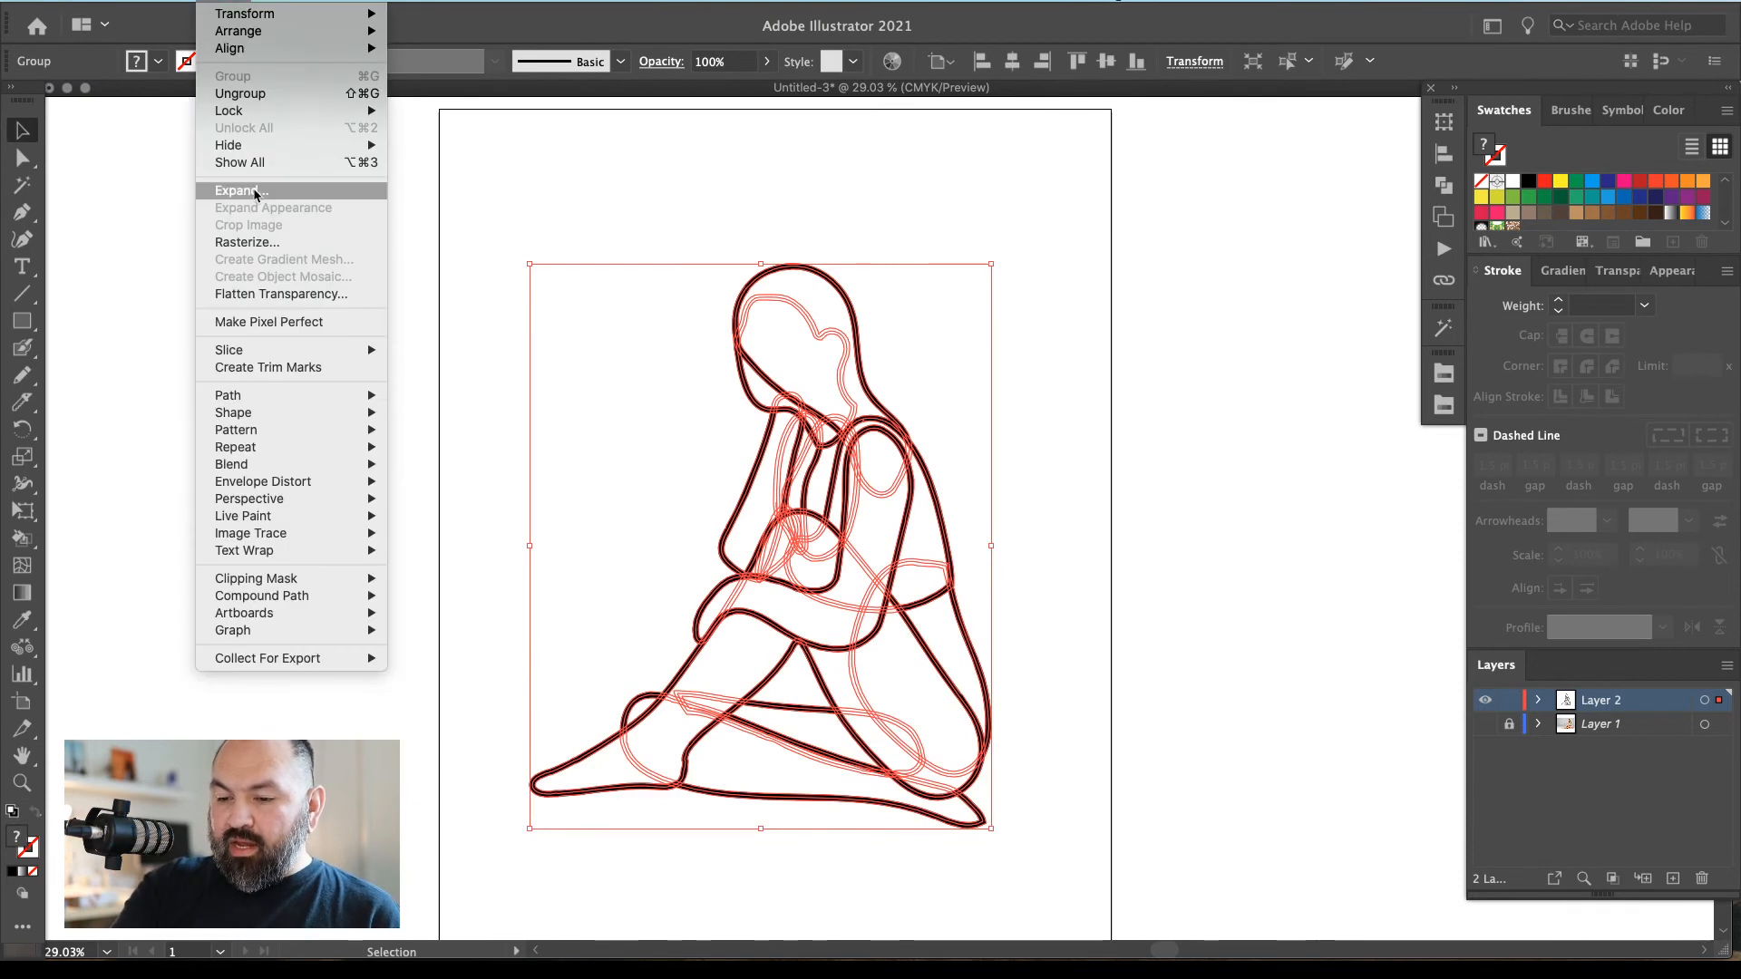
{"action": "left_click", "coordinate": [105, 263]}
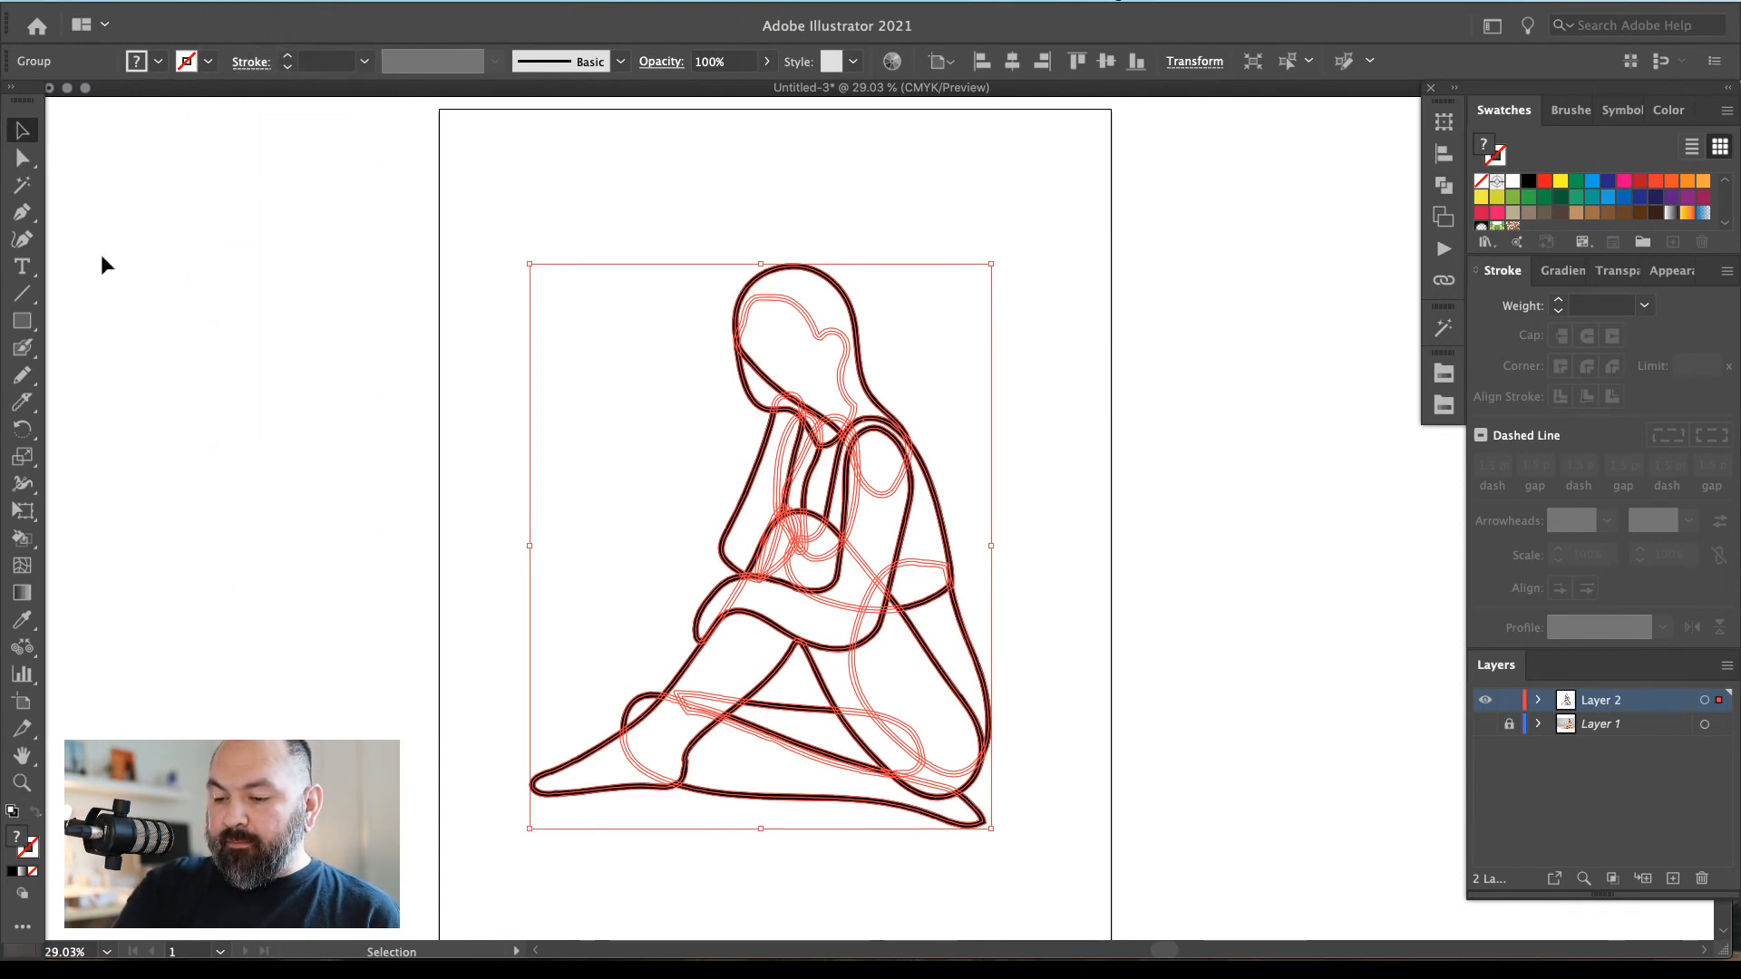
{"action": "left_click", "coordinate": [1182, 473]}
{"action": "key", "text": "super+Tab"}
{"action": "key", "text": "super+space"}
{"action": "type", "text": "photosho"}
{"action": "key", "text": "Return"}
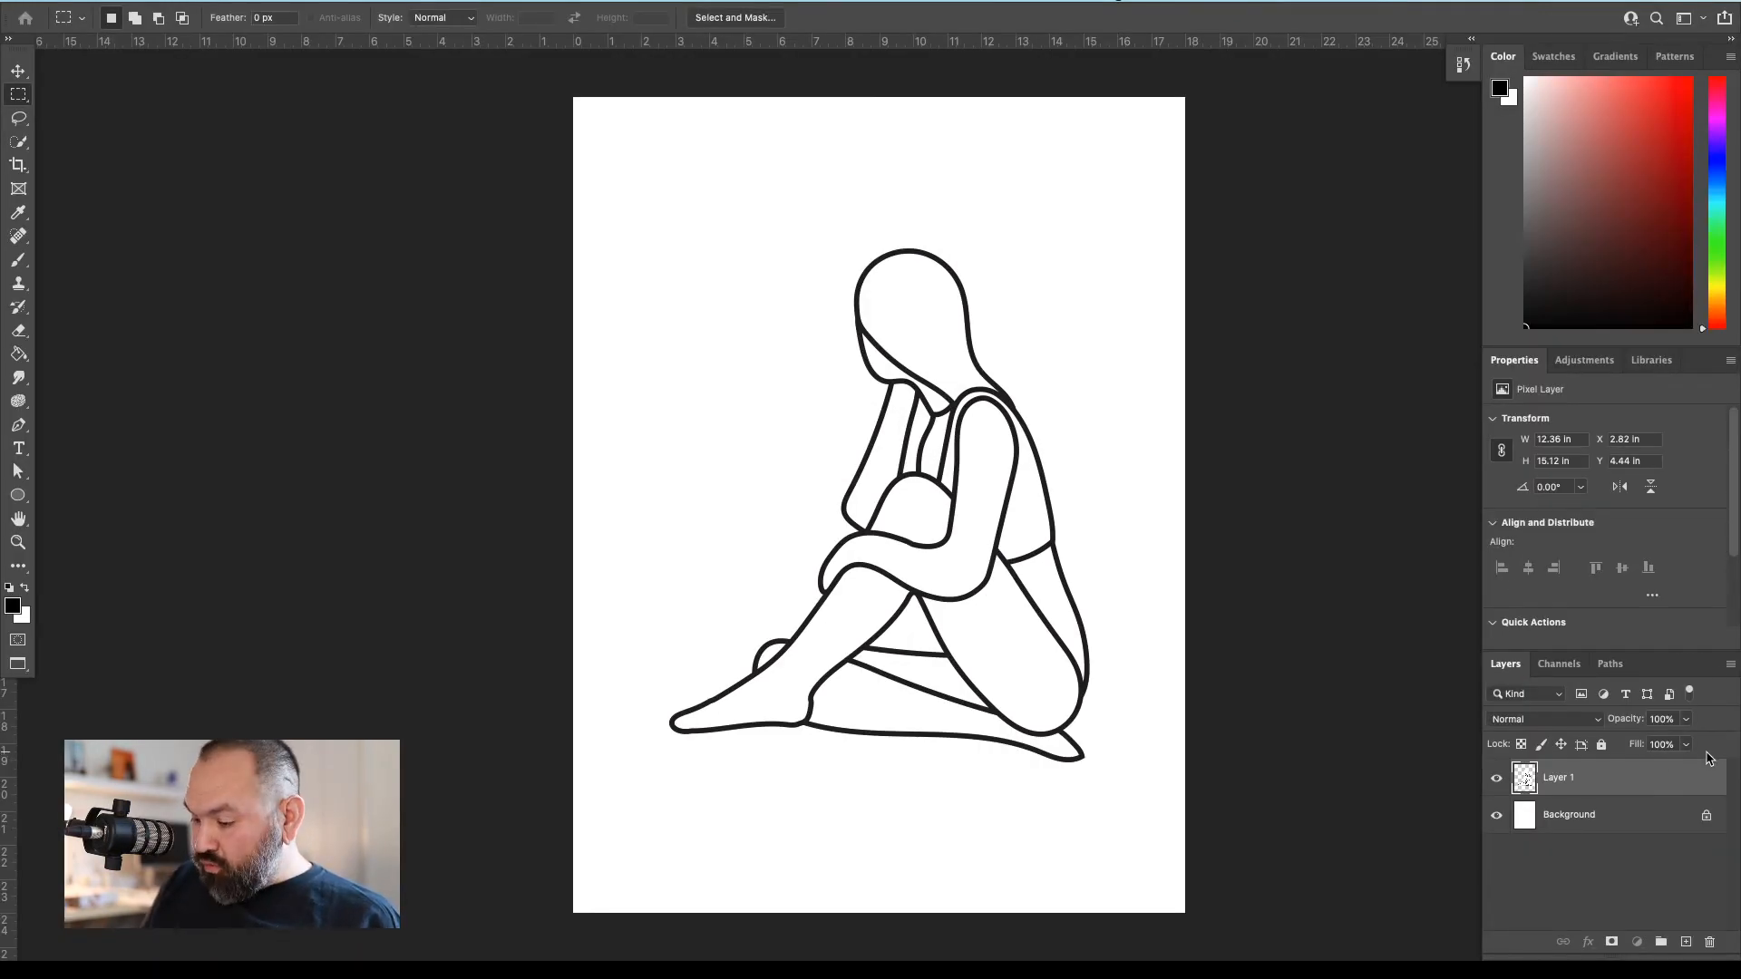
Merge the figure layer into the background and apply a Gaussian Blur with a 4.5-pixel radius
{"action": "key", "text": "super+e"}
{"action": "left_click", "coordinate": [435, 3]}
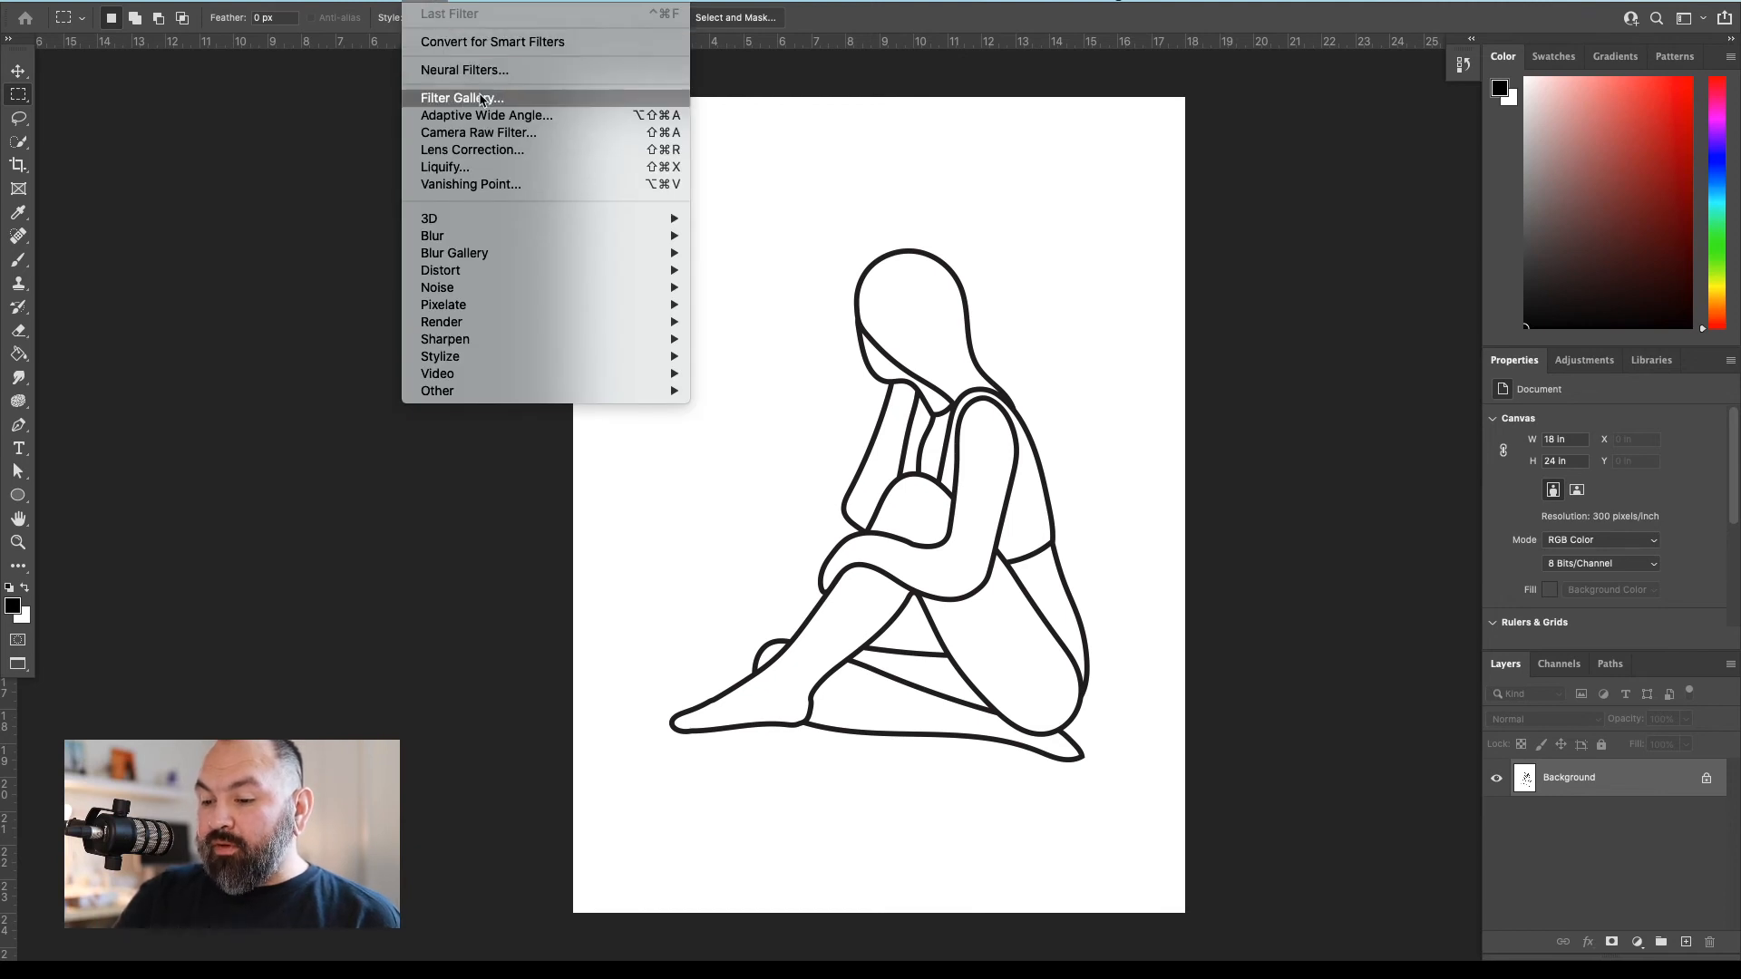
{"action": "mouse_move", "coordinate": [621, 237]}
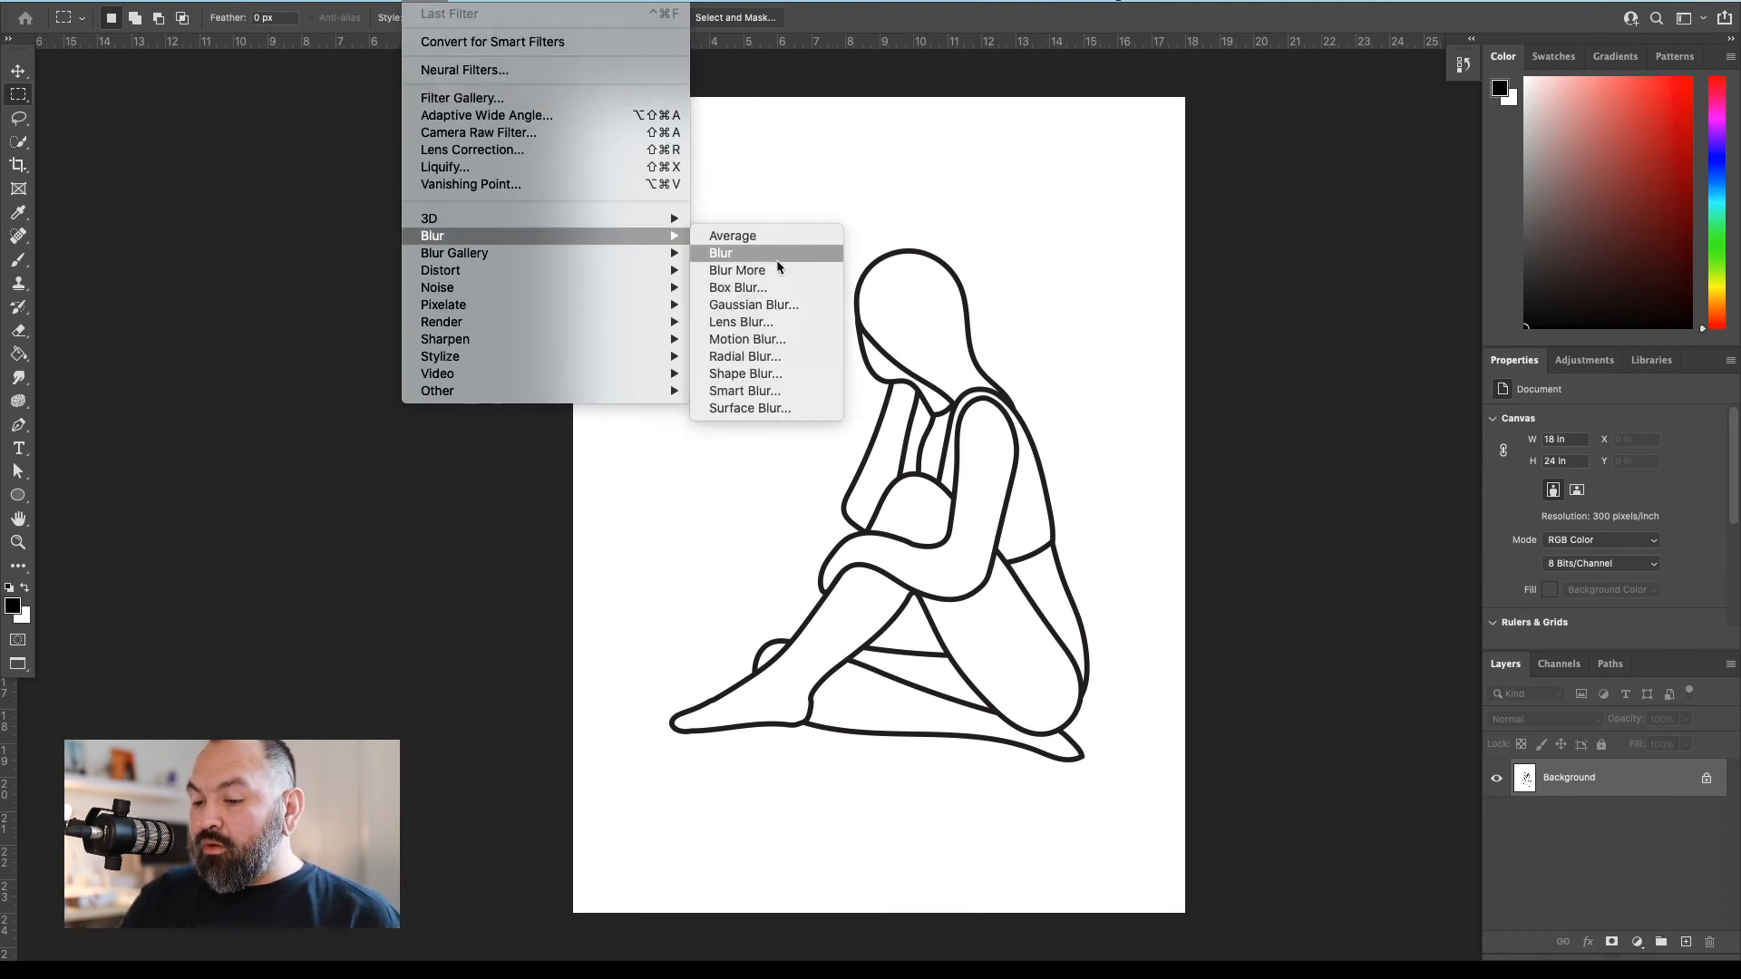
{"action": "left_click", "coordinate": [779, 308]}
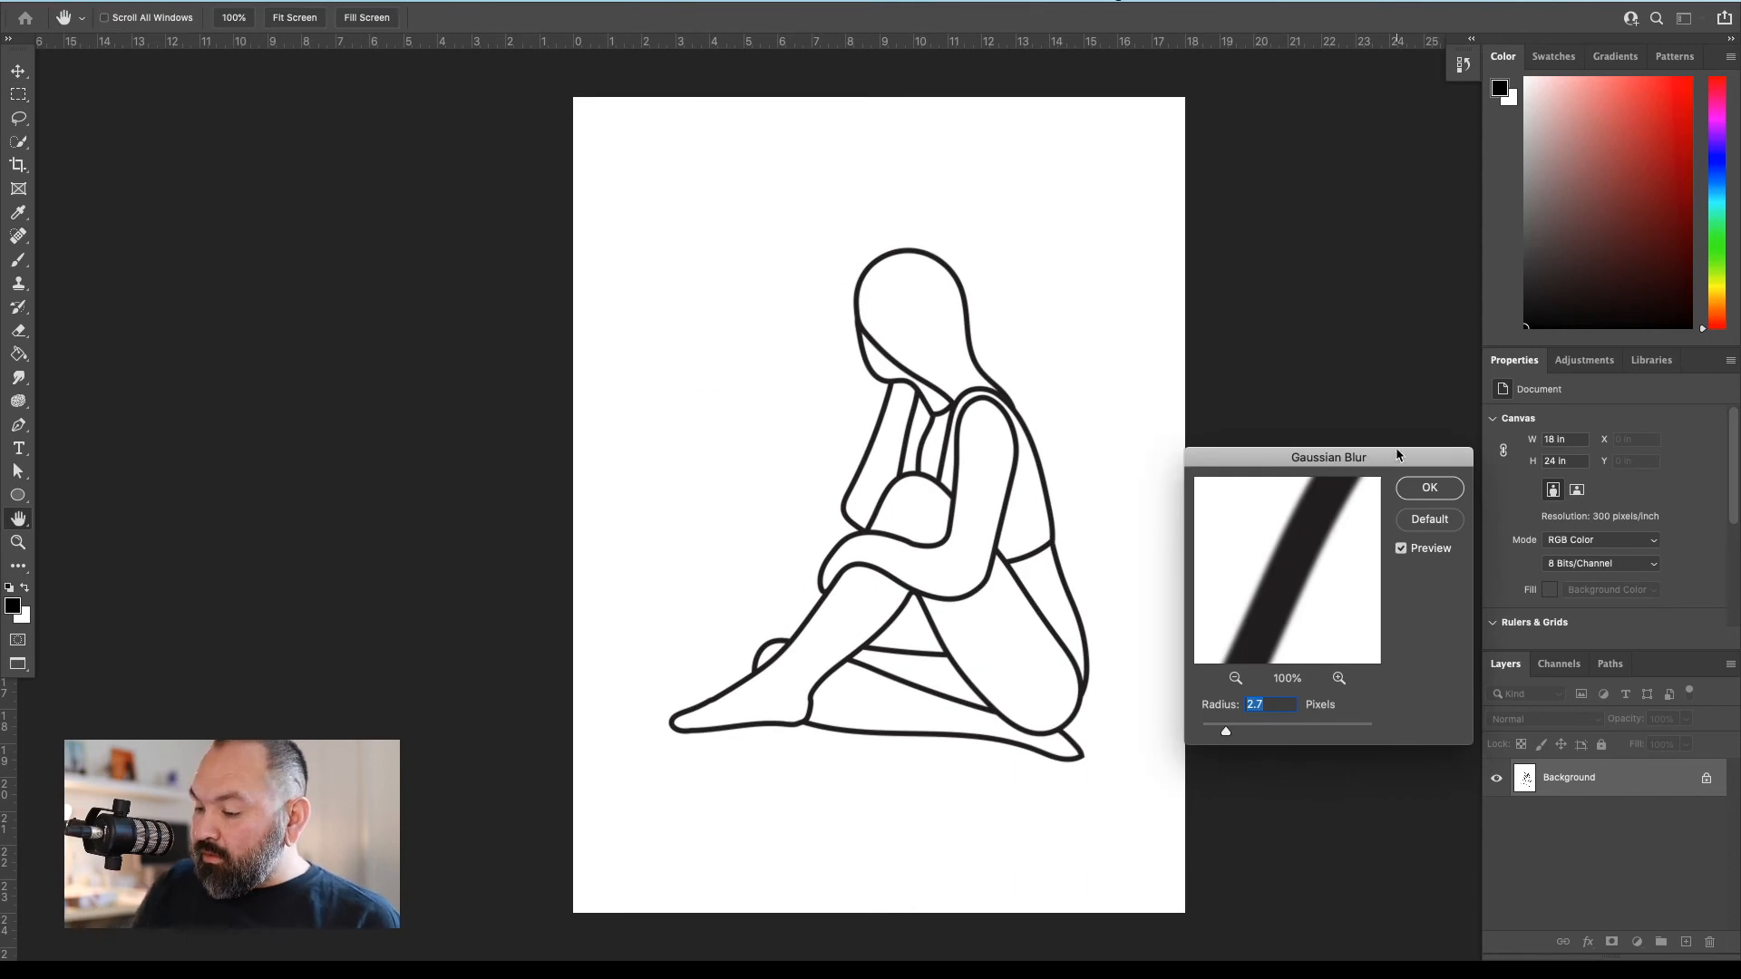
{"action": "left_click_drag", "start_coordinate": [1393, 457], "coordinate": [1261, 407]}
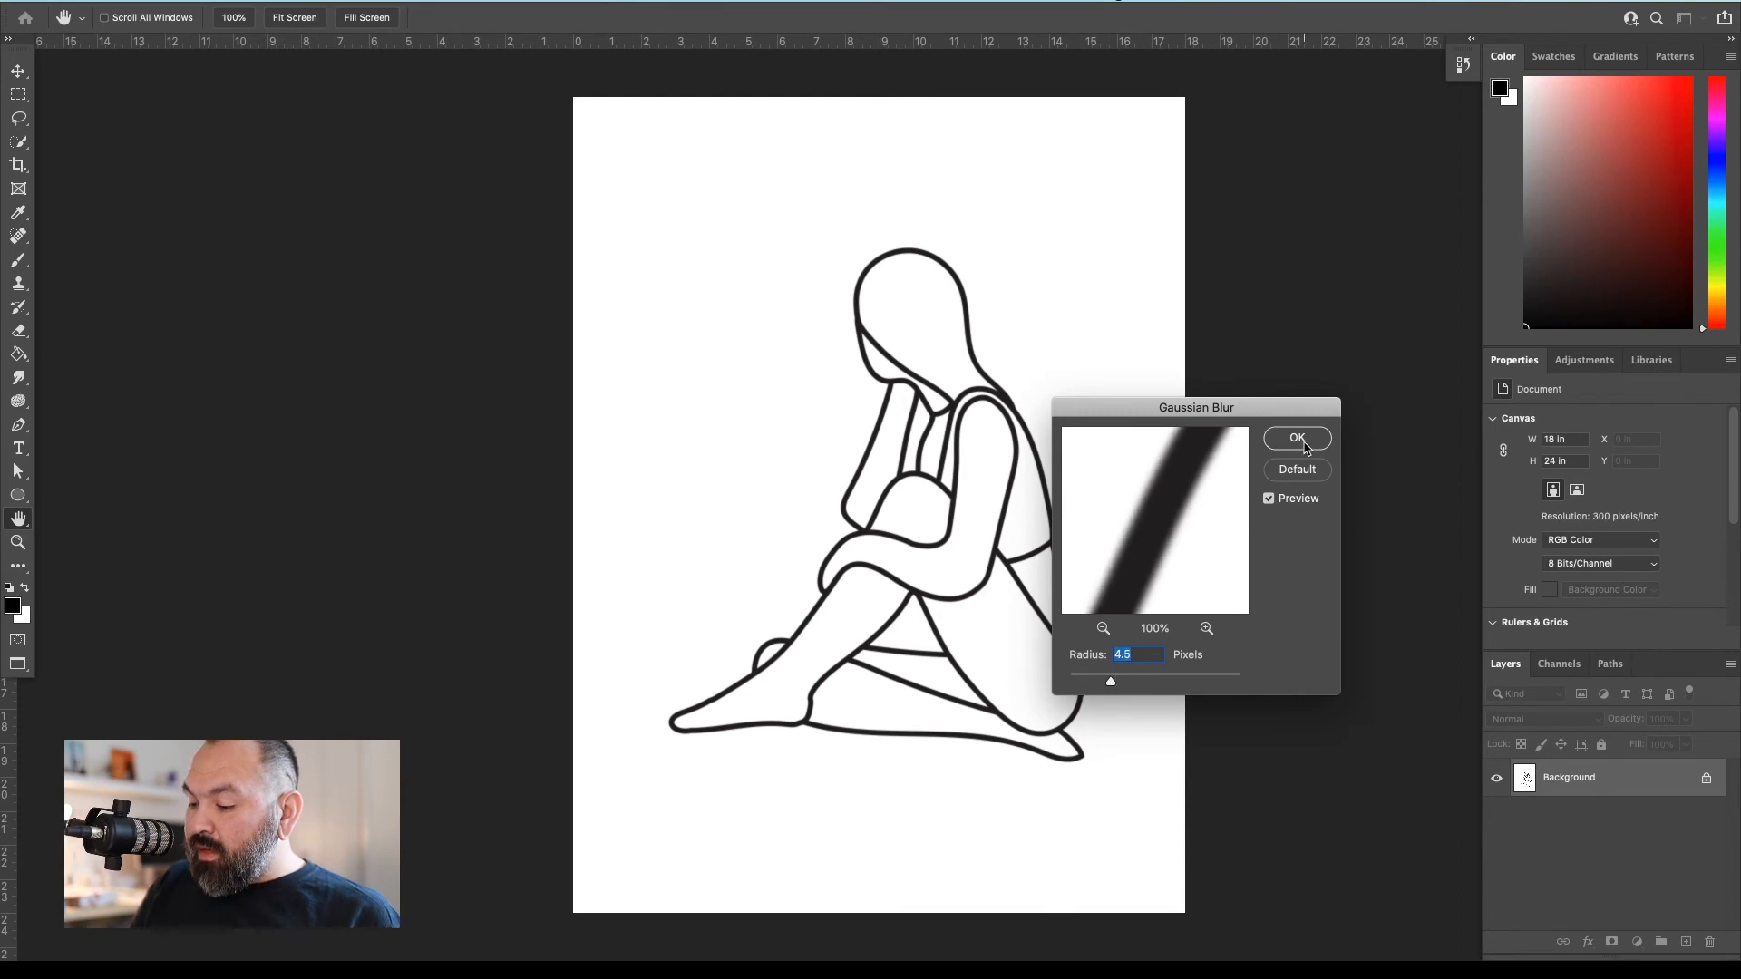
{"action": "left_click", "coordinate": [1297, 438]}
{"action": "key", "text": "m"}
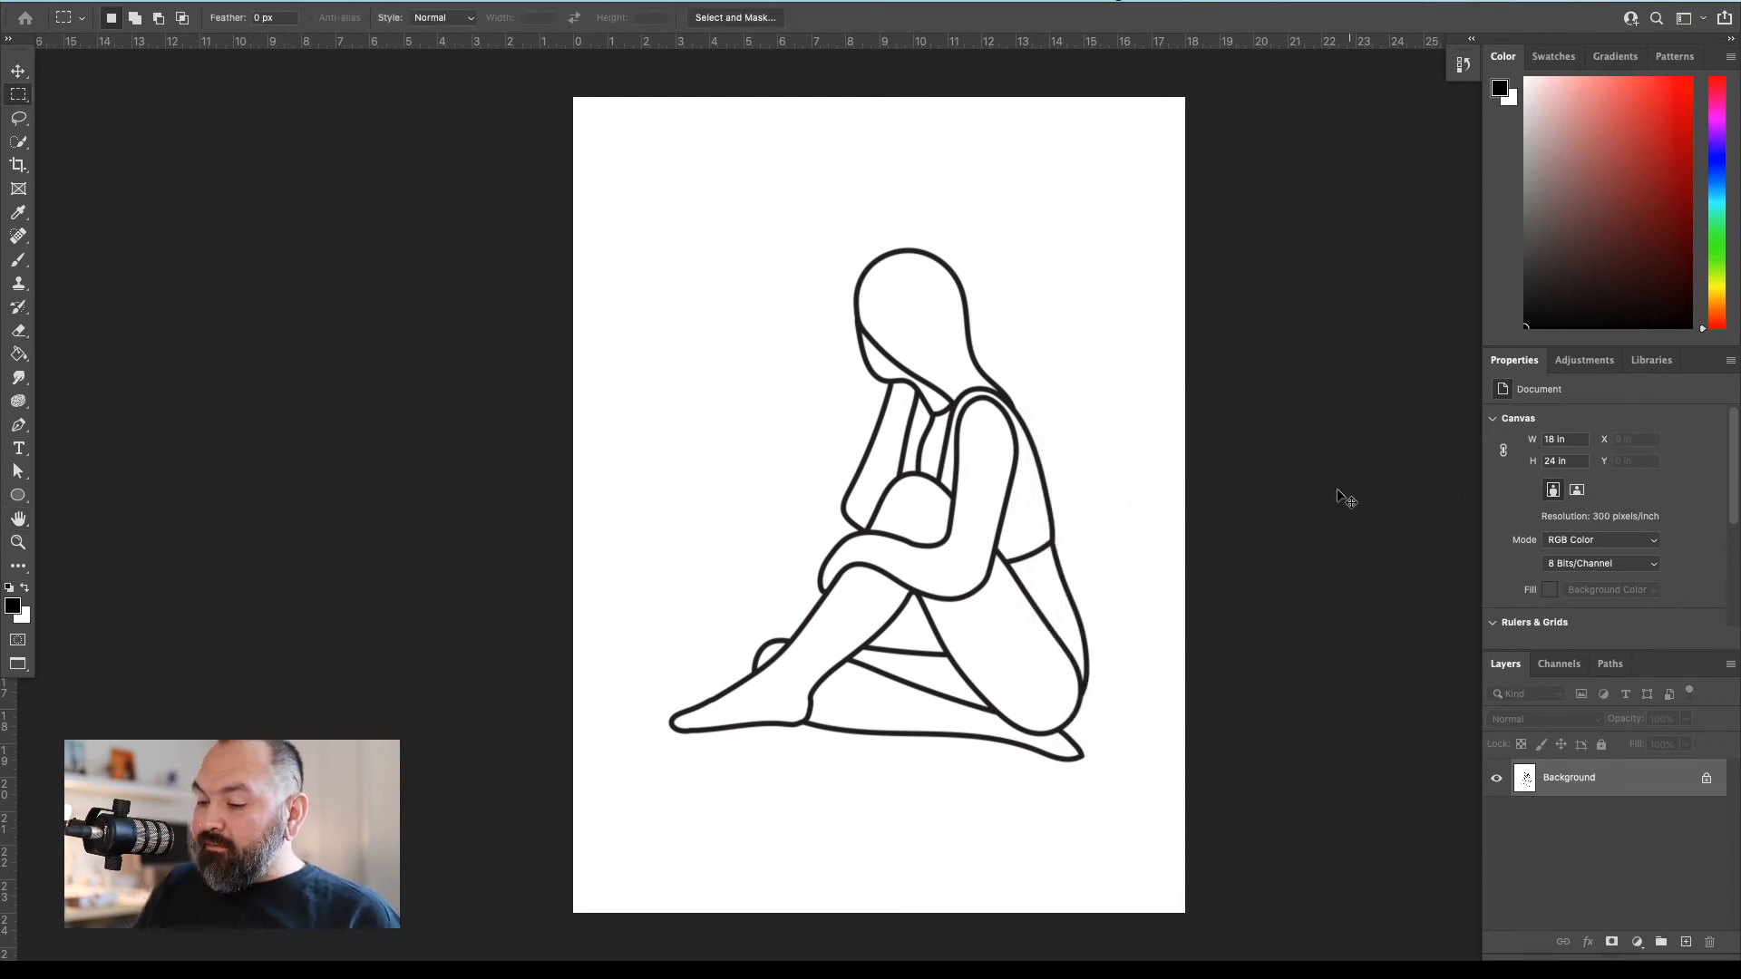
Apply the Filter Gallery's Stamp filter with Light/Dark Balance 48 and Smoothness 3 to the blurred figure
{"action": "left_click", "coordinate": [429, 3]}
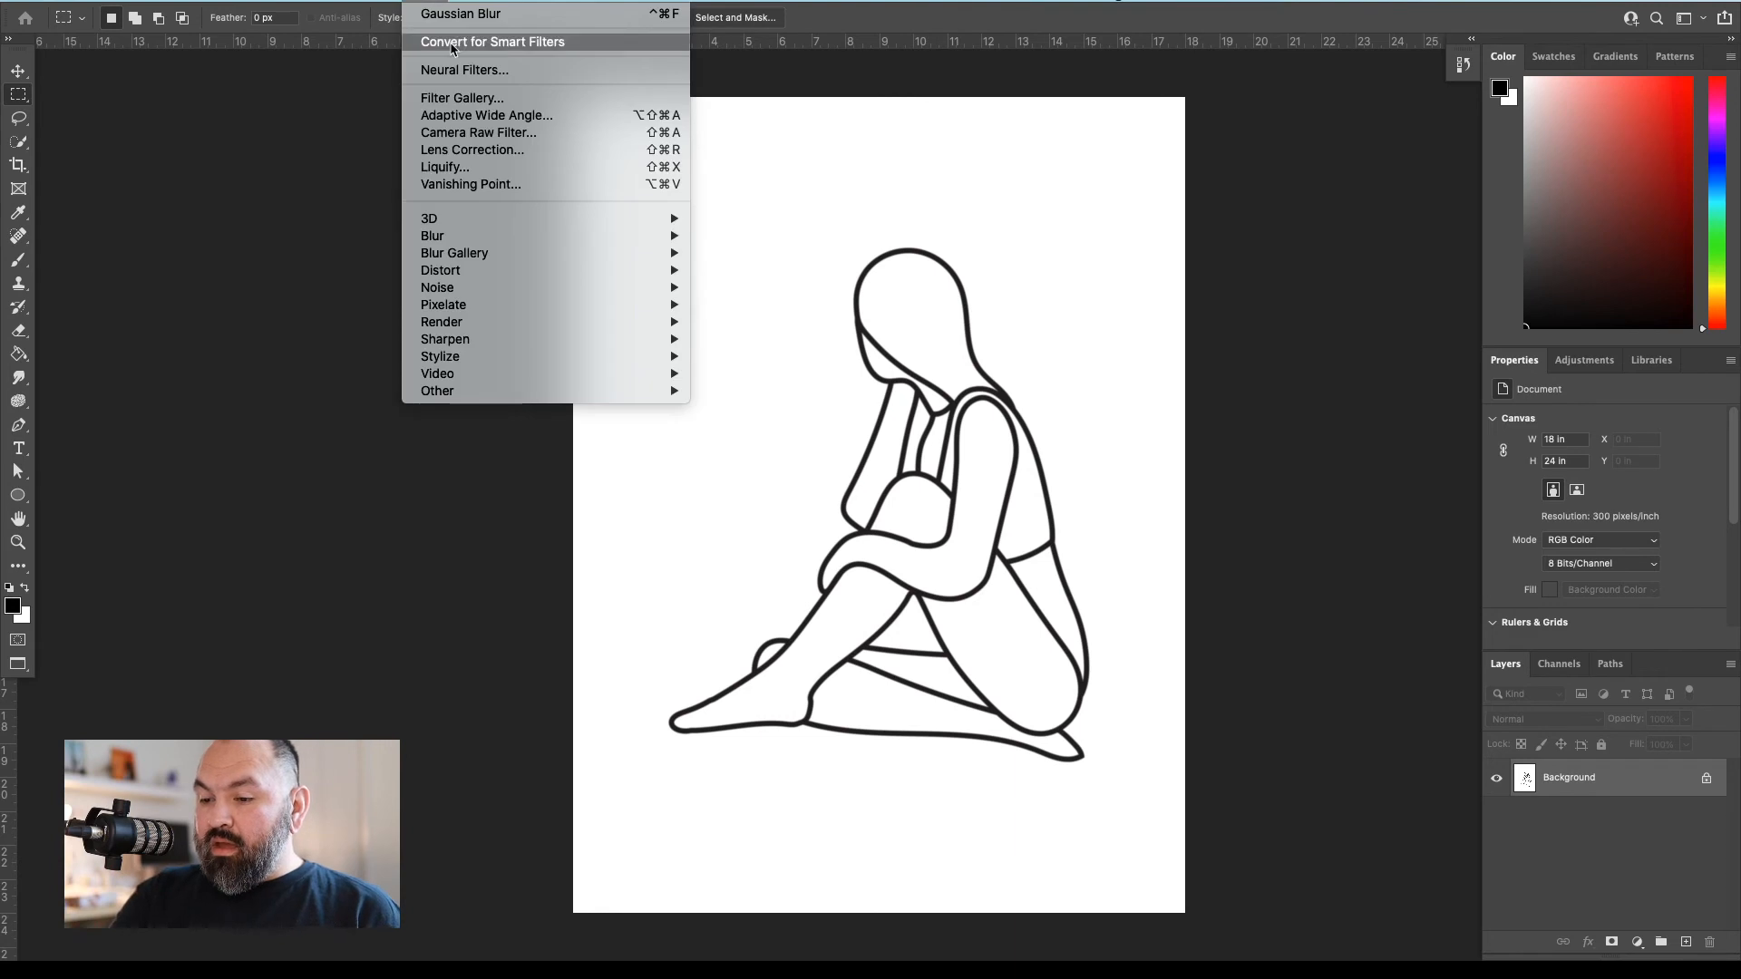
{"action": "left_click", "coordinate": [520, 105]}
{"action": "key", "text": "alt"}
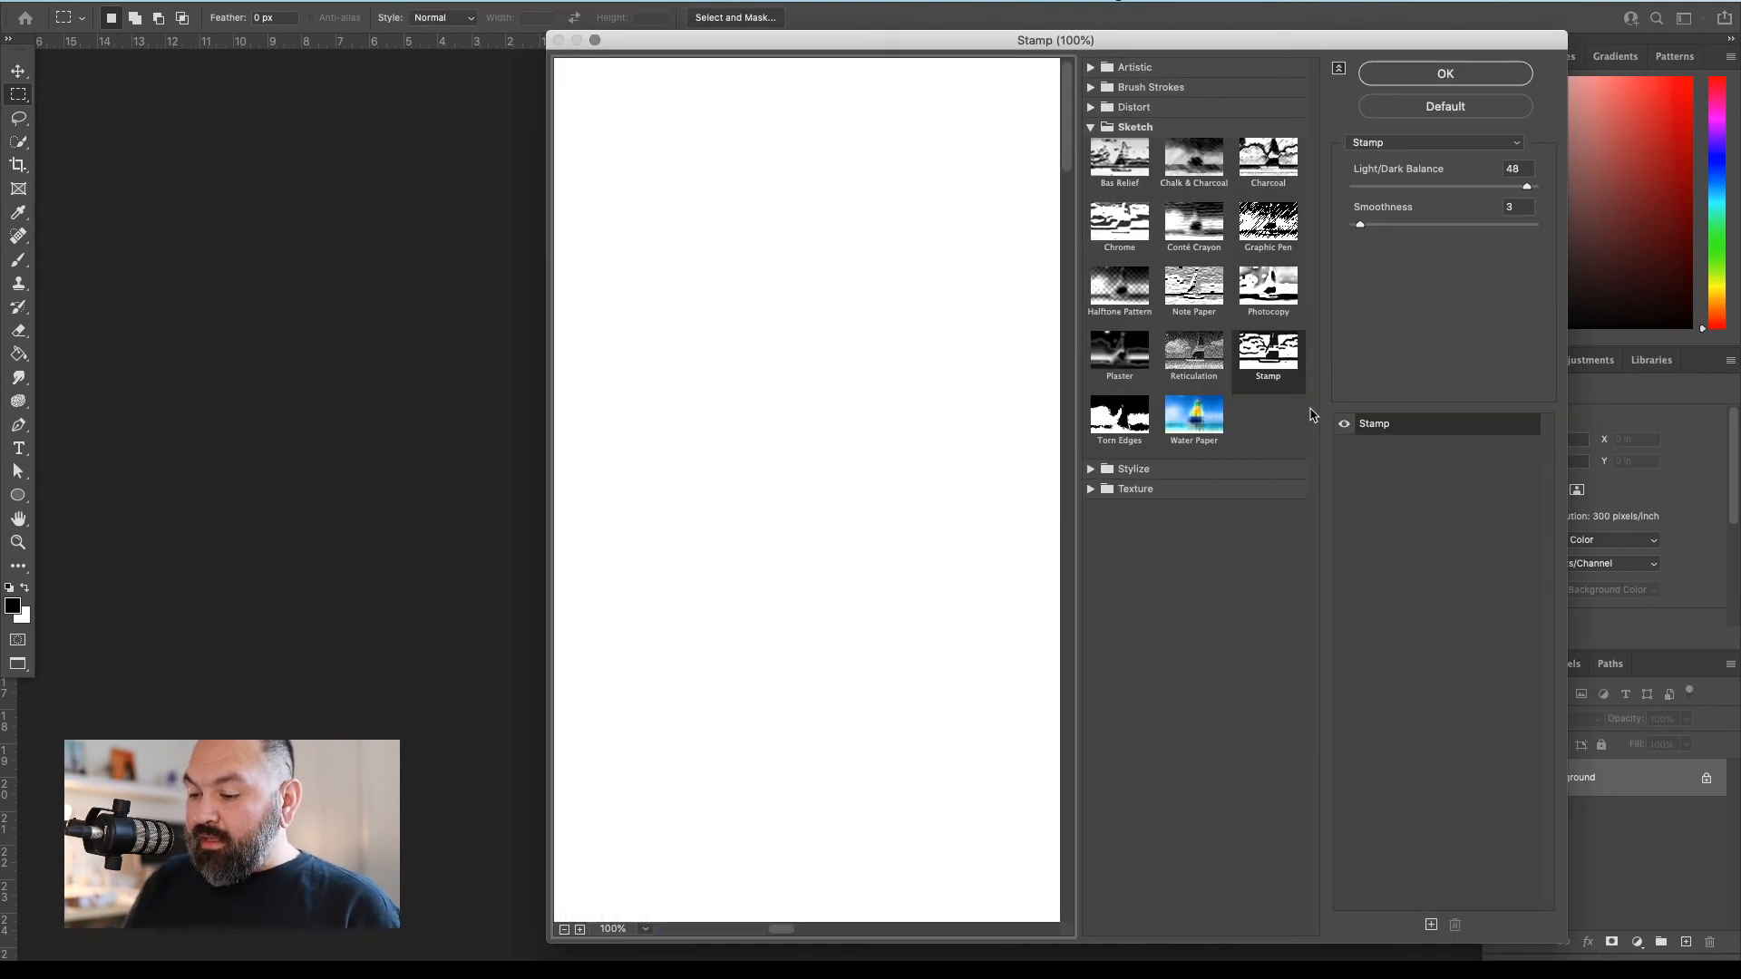
{"action": "left_click_drag", "start_coordinate": [960, 590], "coordinate": [639, 632]}
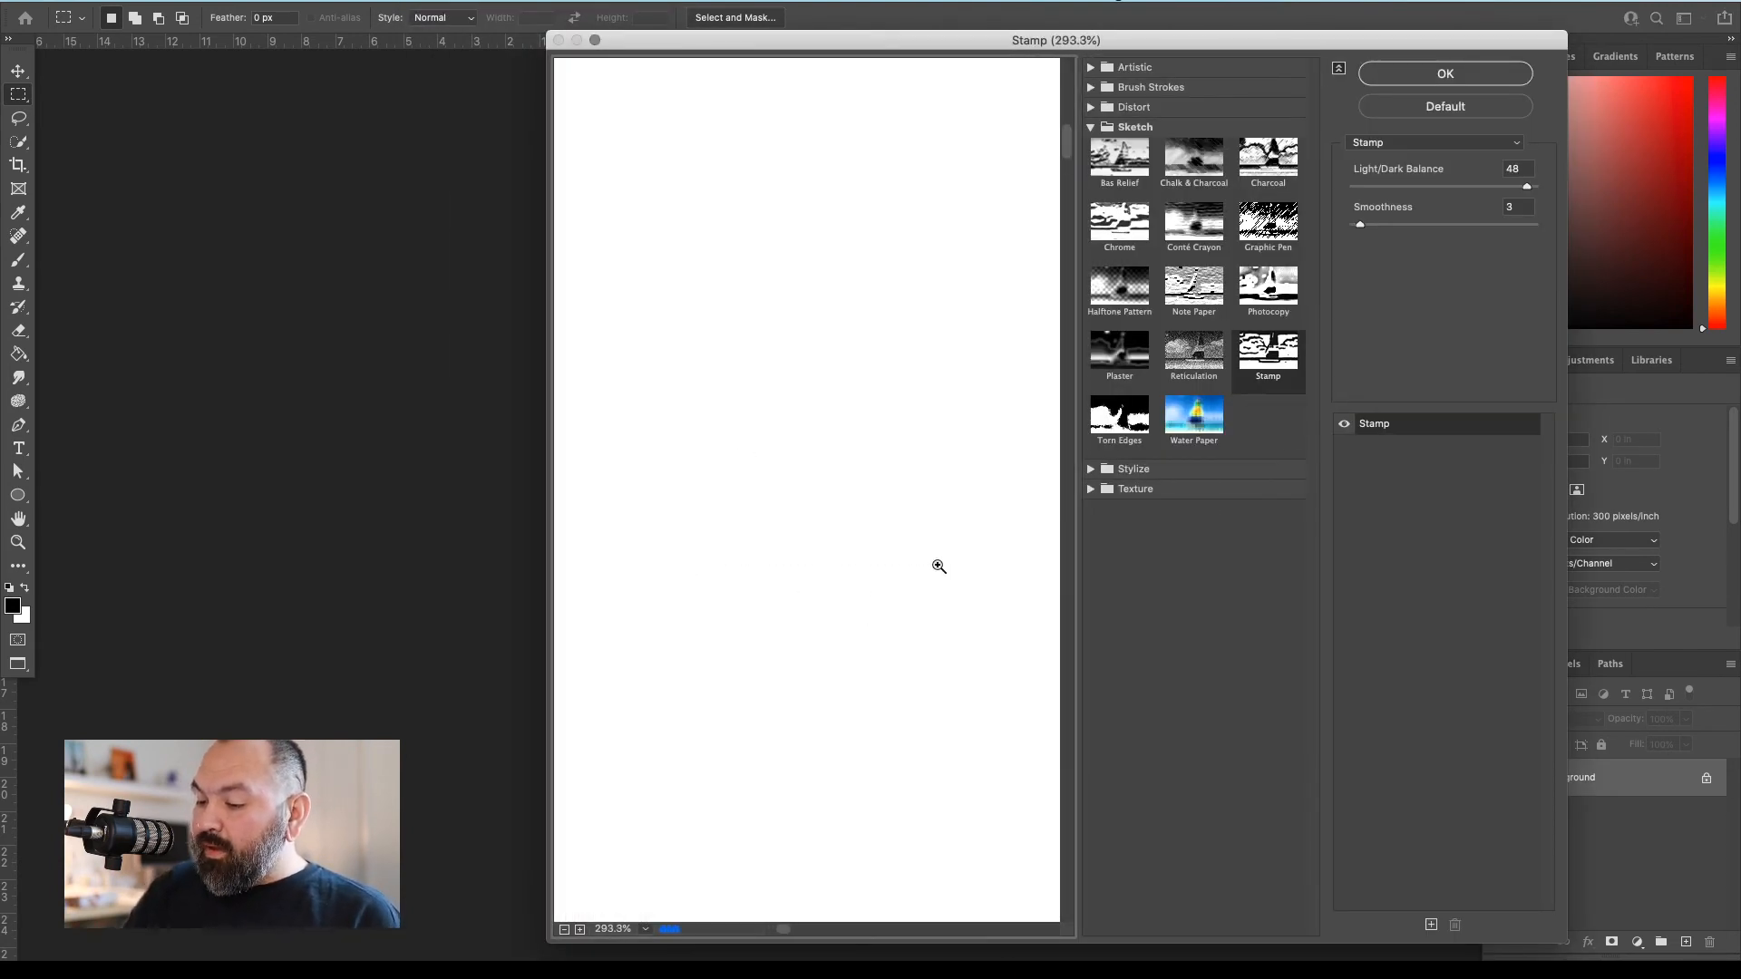
{"action": "left_click_drag", "start_coordinate": [683, 413], "coordinate": [898, 556]}
{"action": "left_click_drag", "start_coordinate": [985, 753], "coordinate": [793, 499]}
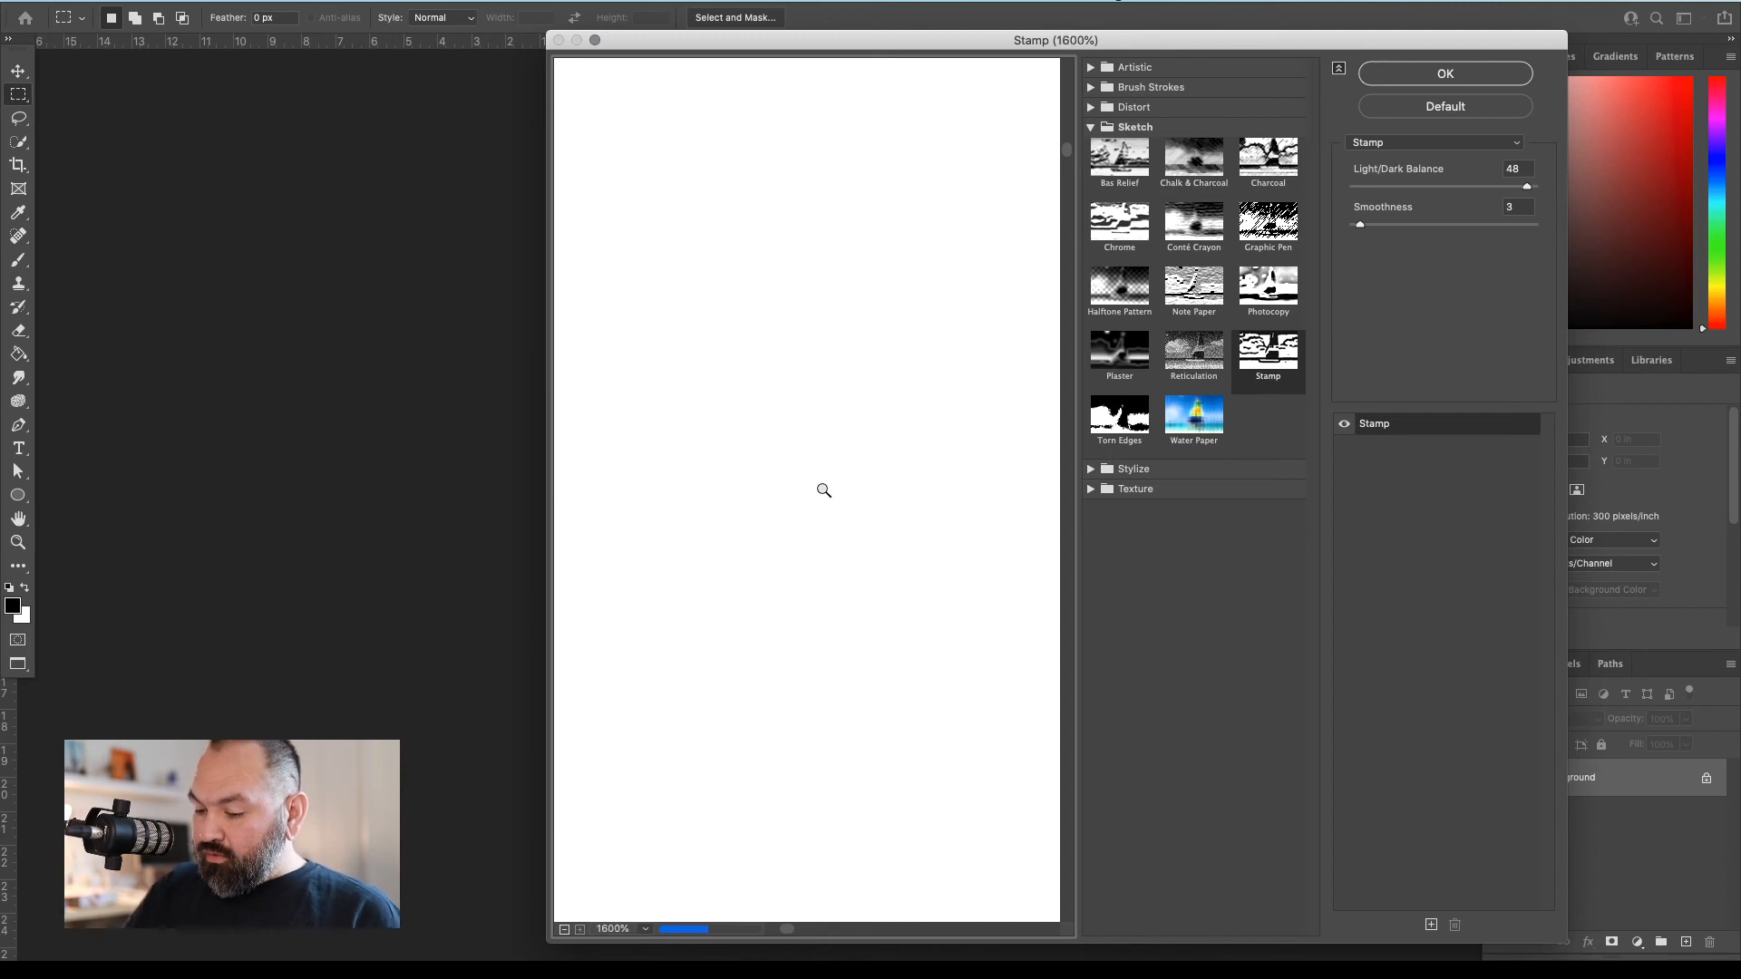
{"action": "key", "text": "super+0"}
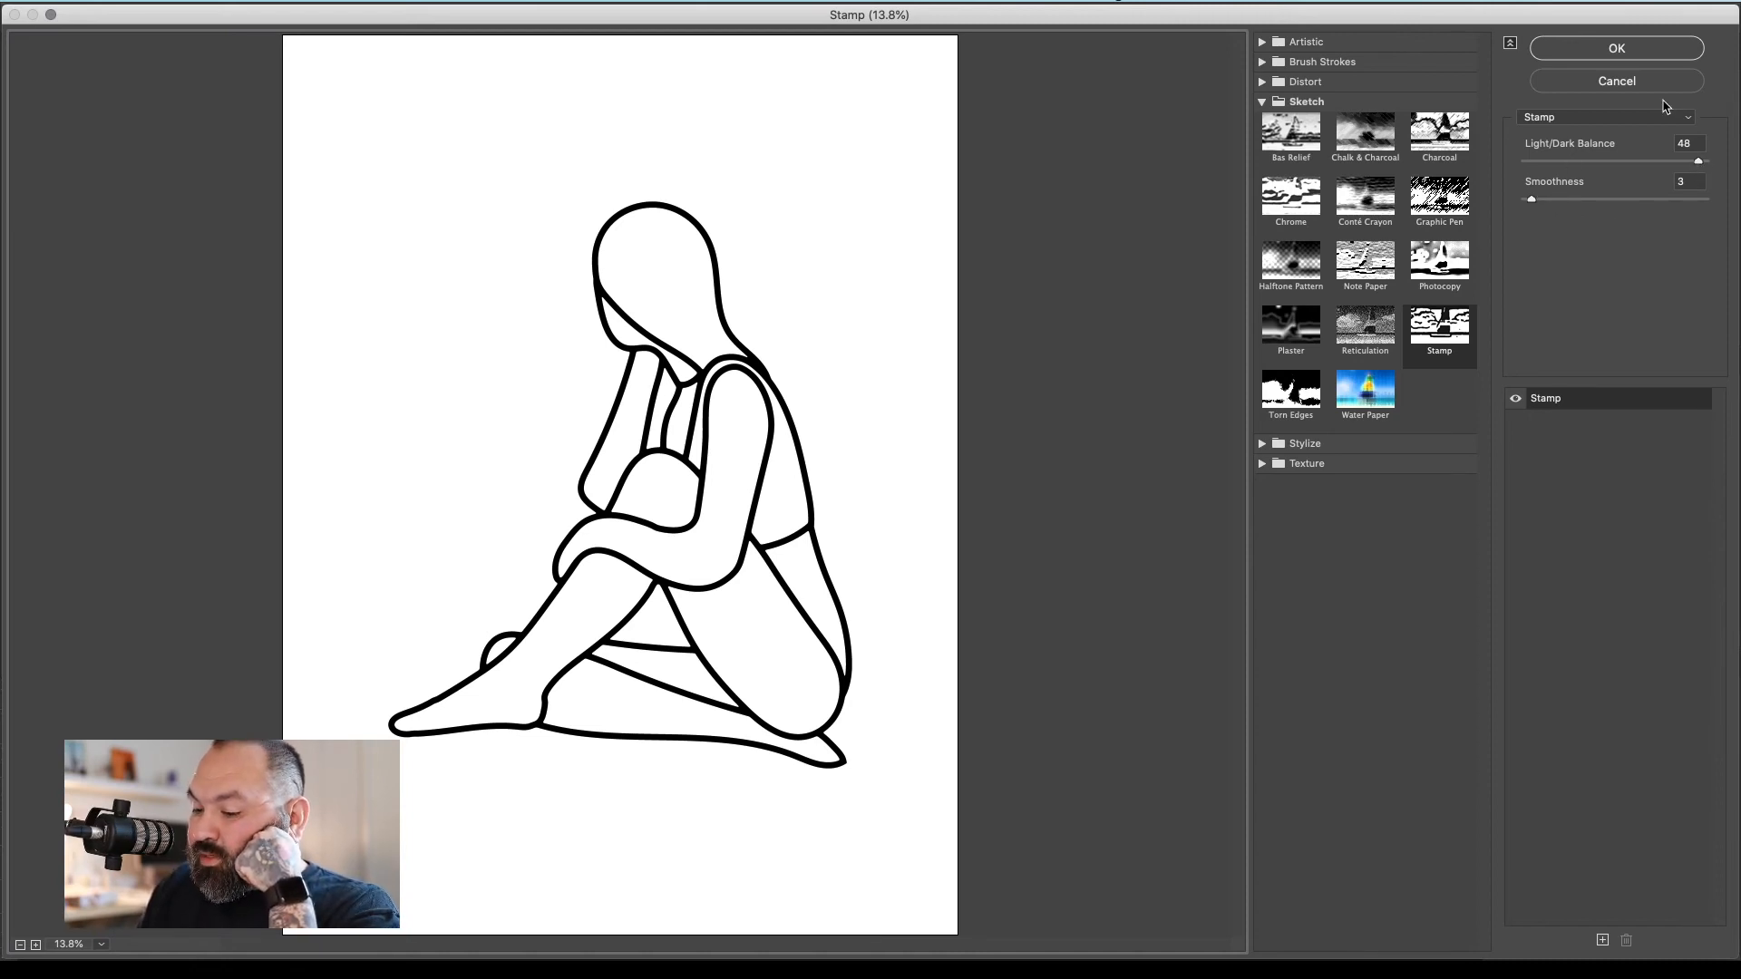
{"action": "left_click", "coordinate": [1618, 52]}
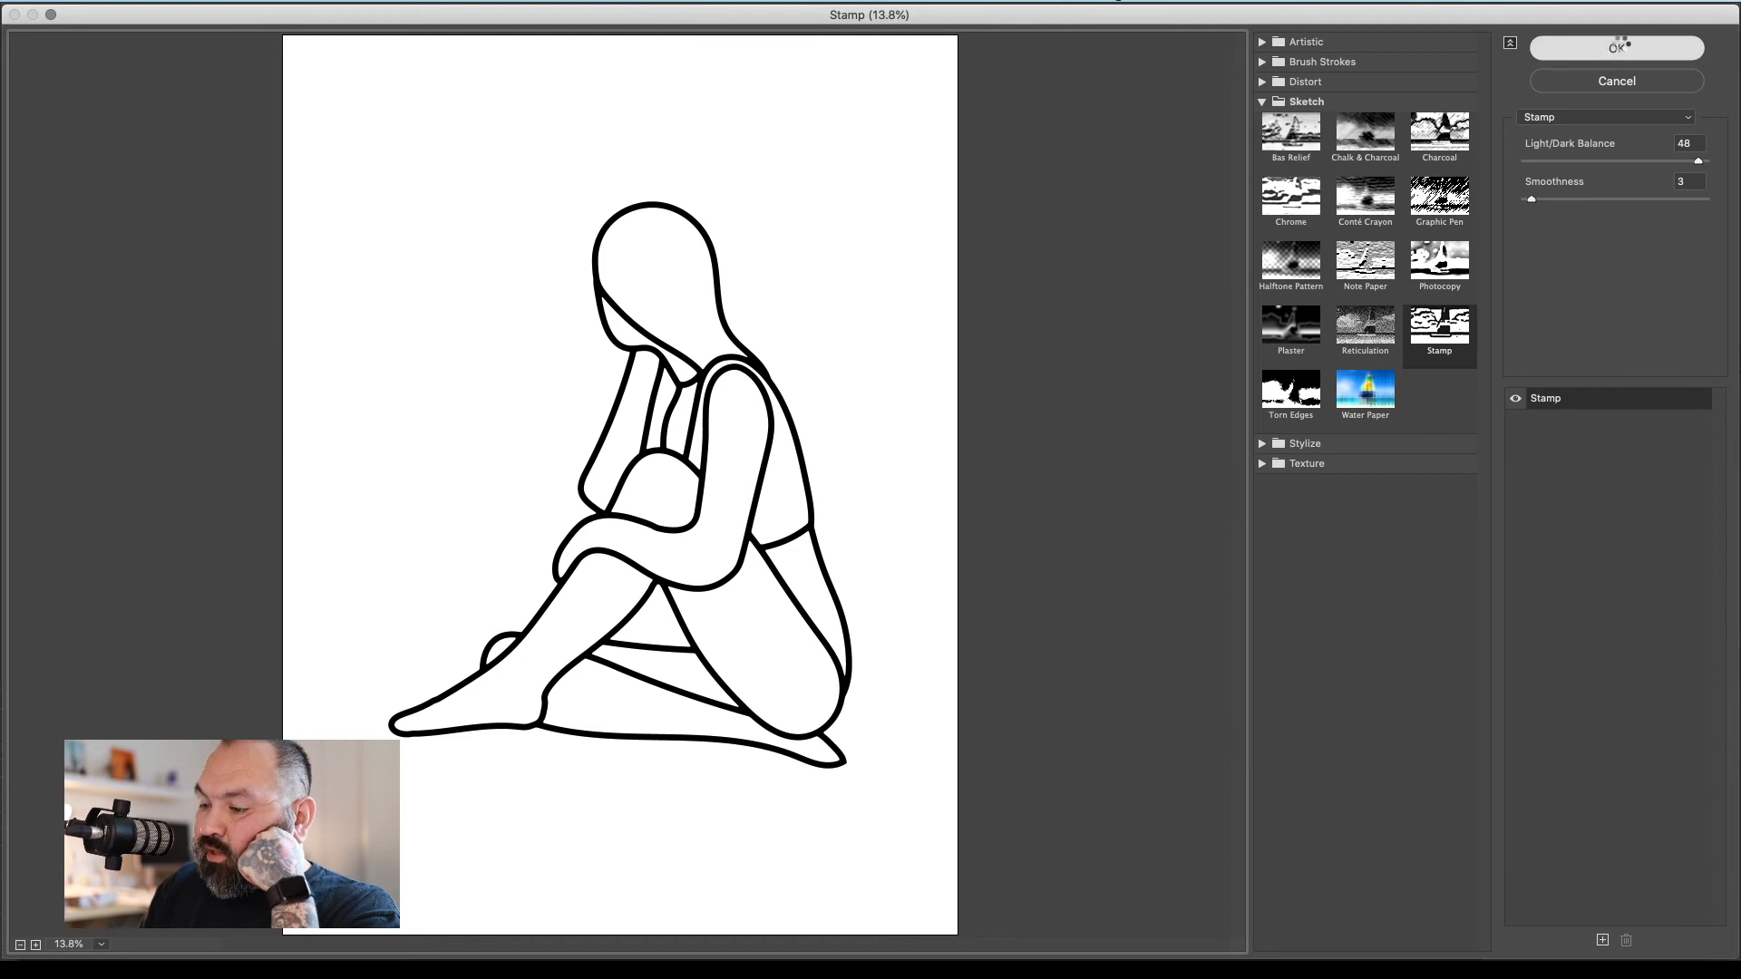
Select the entire flattened image and try to copy it to the clipboard for use in Illustrator
{"action": "key", "text": "ctrl+a"}
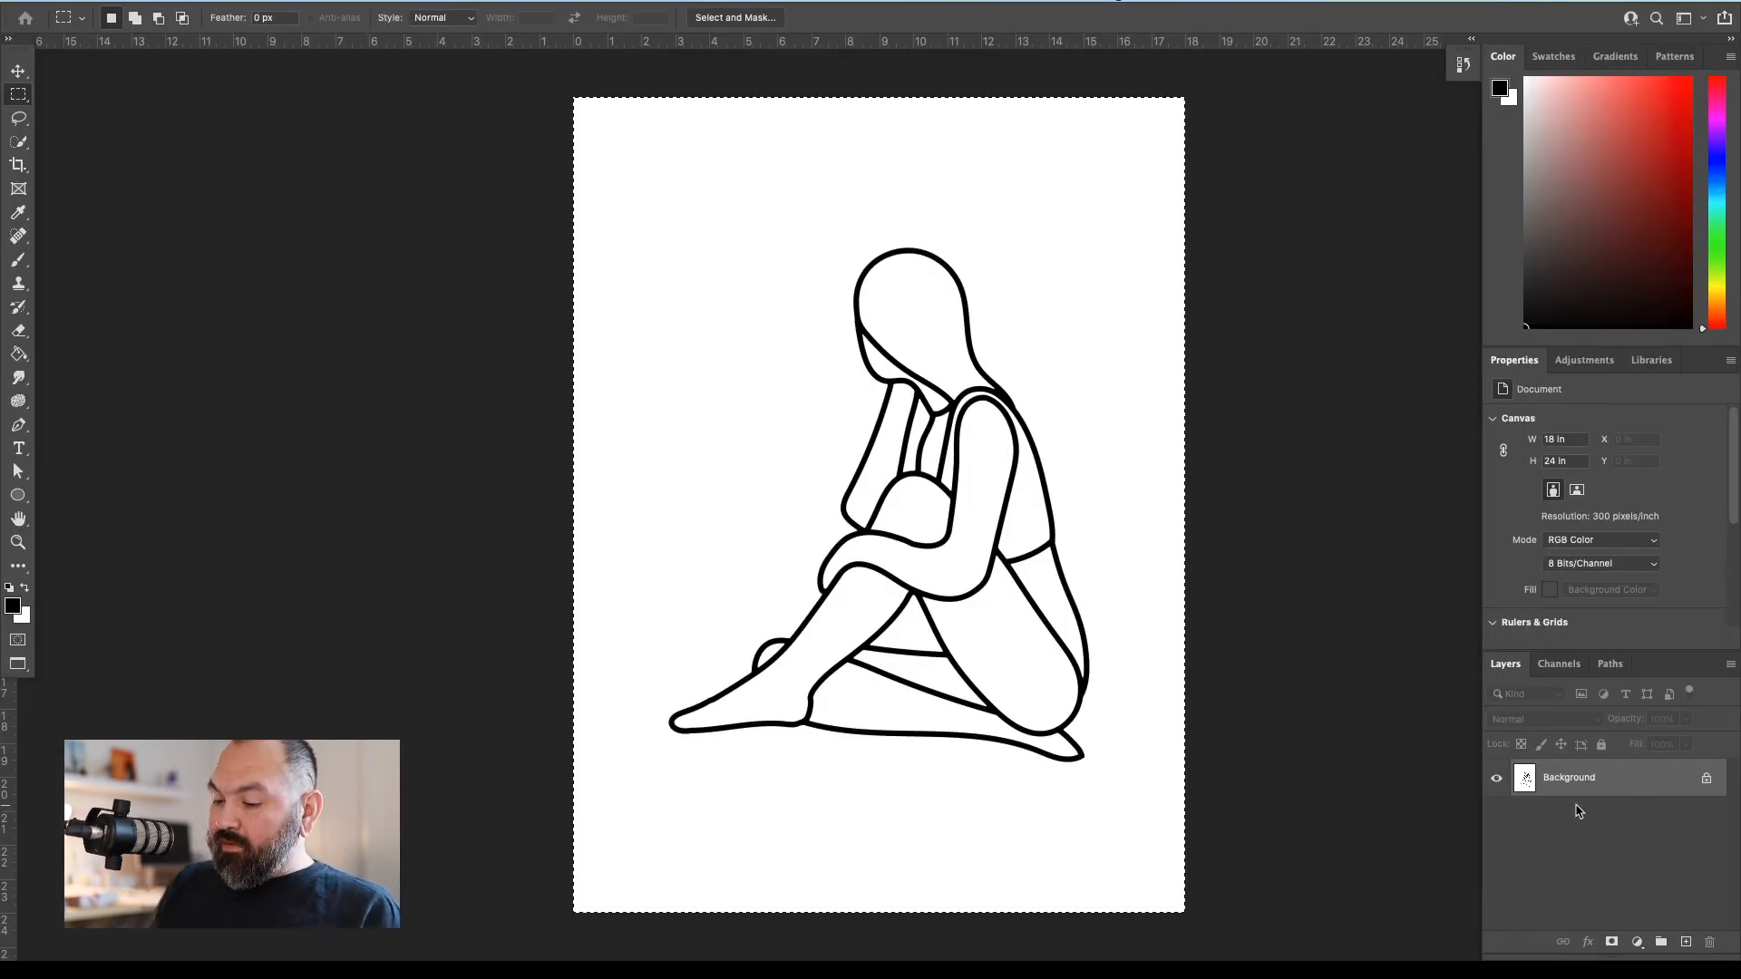
{"action": "key", "text": "super+c"}
{"action": "key", "text": "super+Tab"}
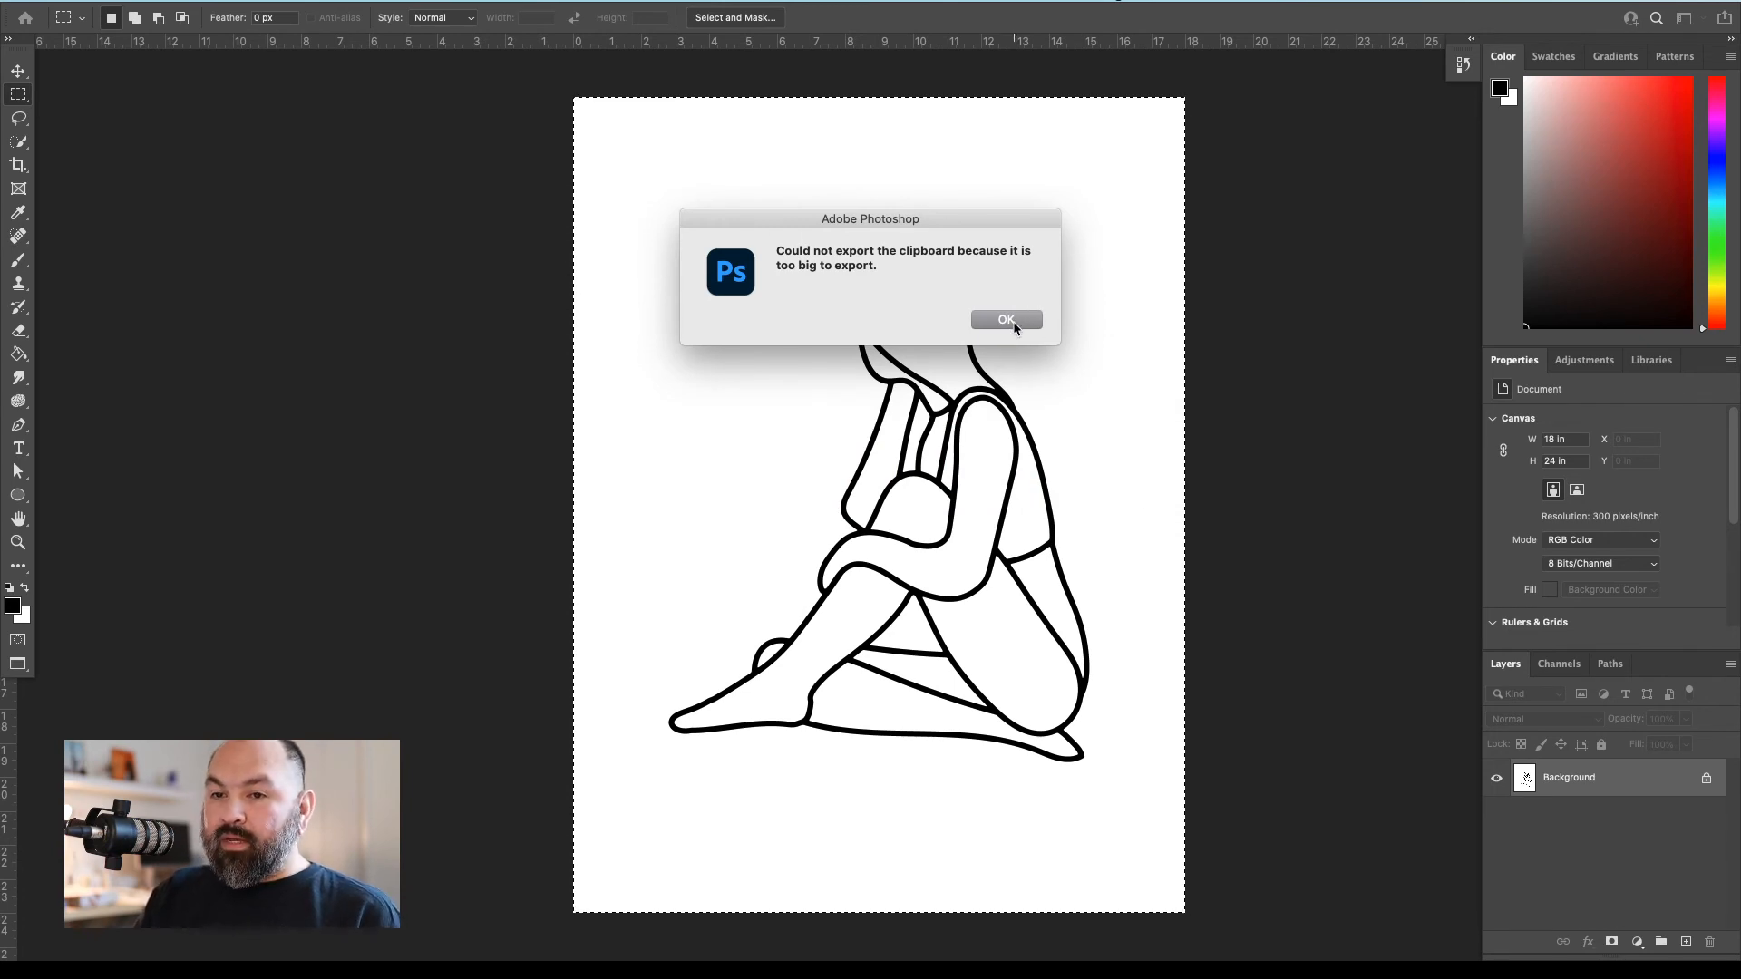
{"action": "left_click", "coordinate": [1006, 321]}
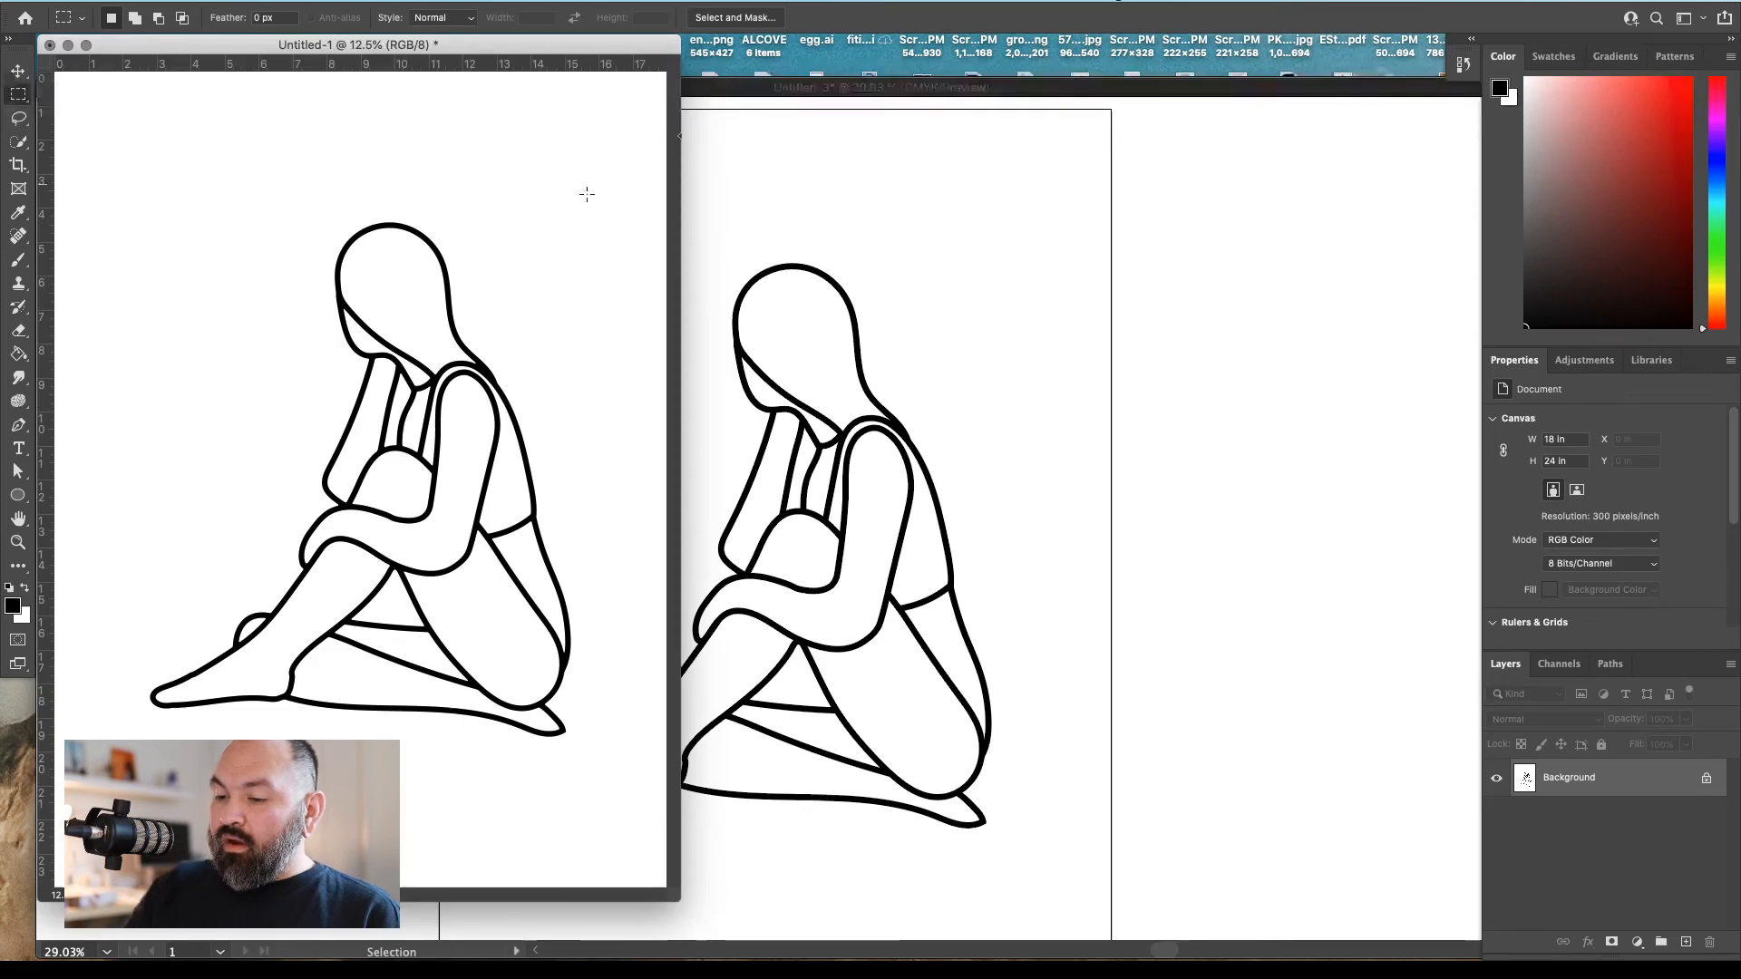
Transfer the stamped image from Photoshop into the Illustrator document, placing it beside the artboard
{"action": "key", "text": "v"}
{"action": "left_click_drag", "start_coordinate": [464, 331], "coordinate": [1323, 513]}
{"action": "mouse_move", "coordinate": [1273, 634]}
{"action": "left_mouse_down"}
{"action": "mouse_move", "coordinate": [1275, 394]}
{"action": "mouse_move", "coordinate": [1274, 662]}
{"action": "left_mouse_up"}
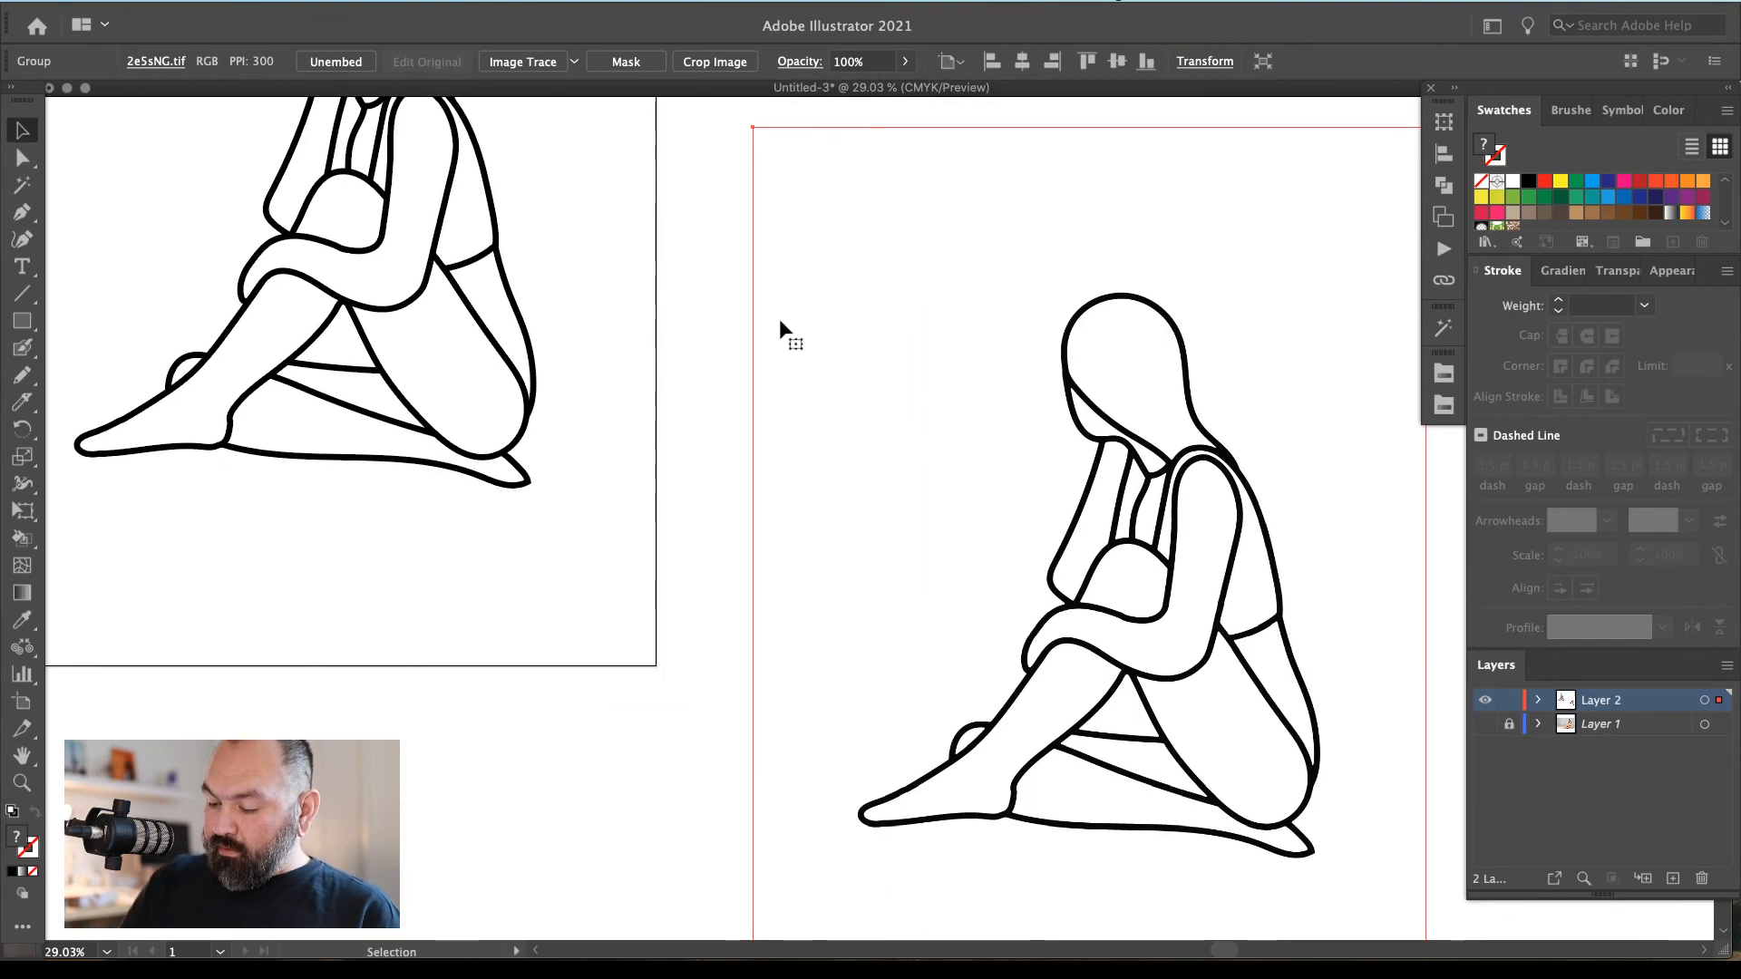
{"action": "key", "text": "super+minus"}
{"action": "key", "text": "super+minus"}
{"action": "left_click_drag", "start_coordinate": [928, 477], "coordinate": [920, 455]}
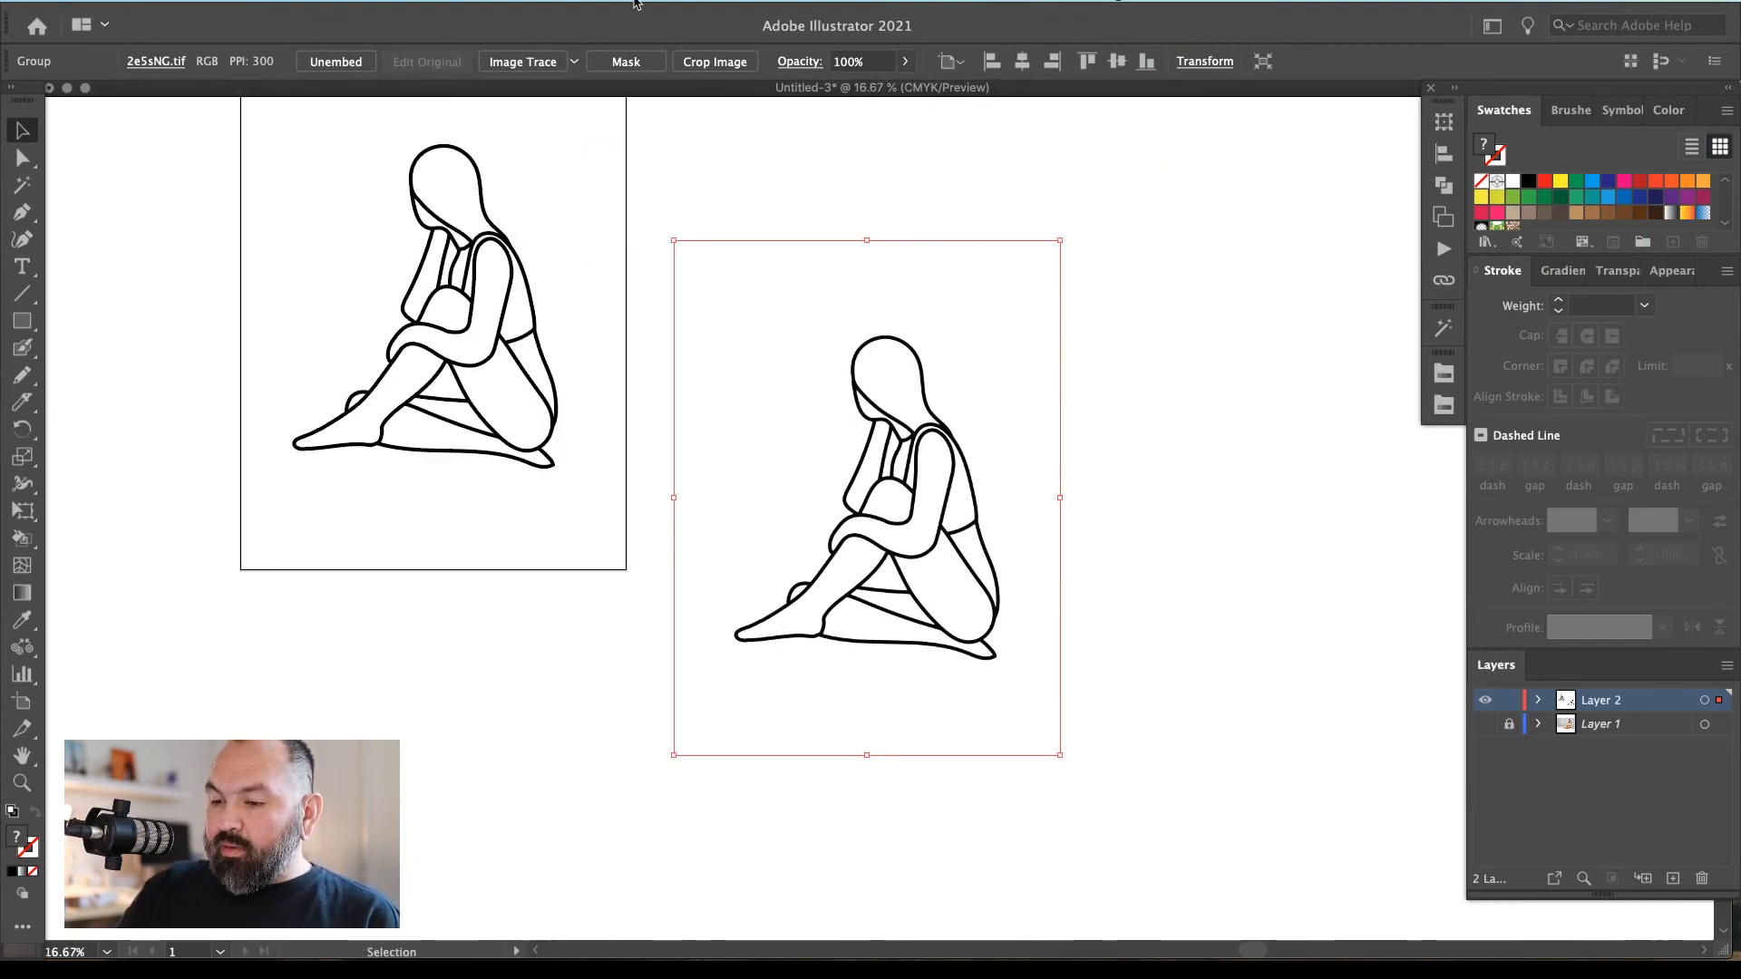
Image-trace the placed picture in black and white with the Type preset, then expand the tracing into paths
{"action": "left_click", "coordinate": [574, 61]}
{"action": "left_click", "coordinate": [670, 391]}
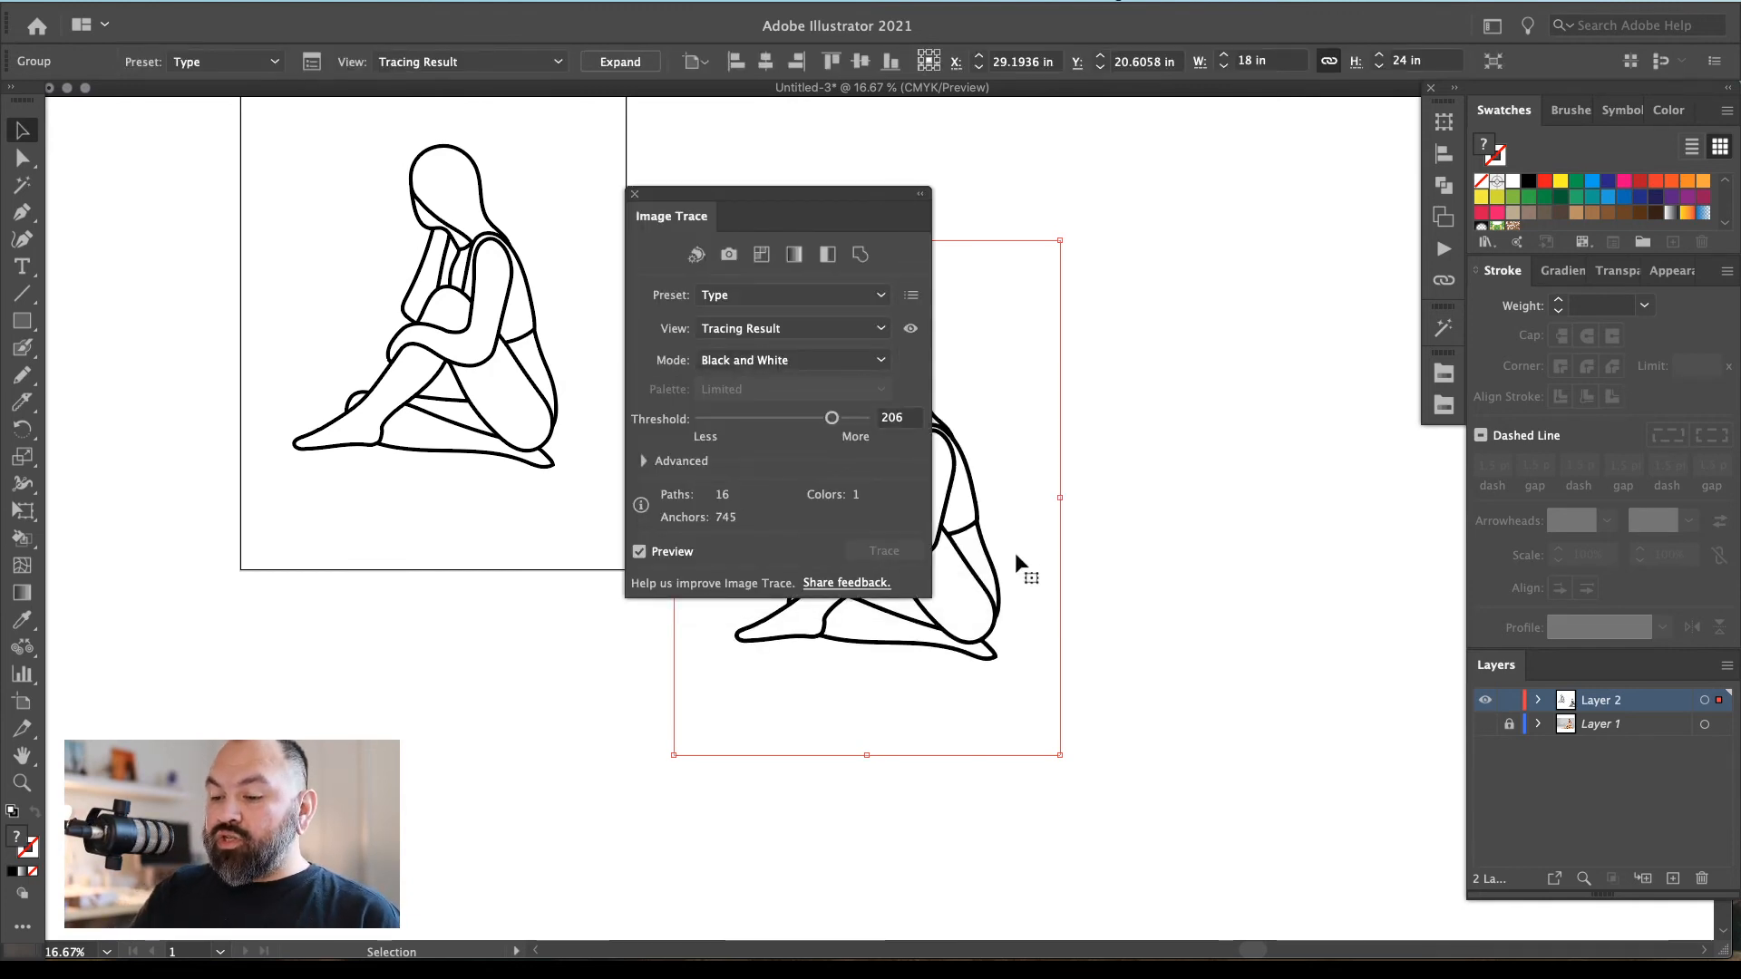
{"action": "left_click", "coordinate": [644, 461]}
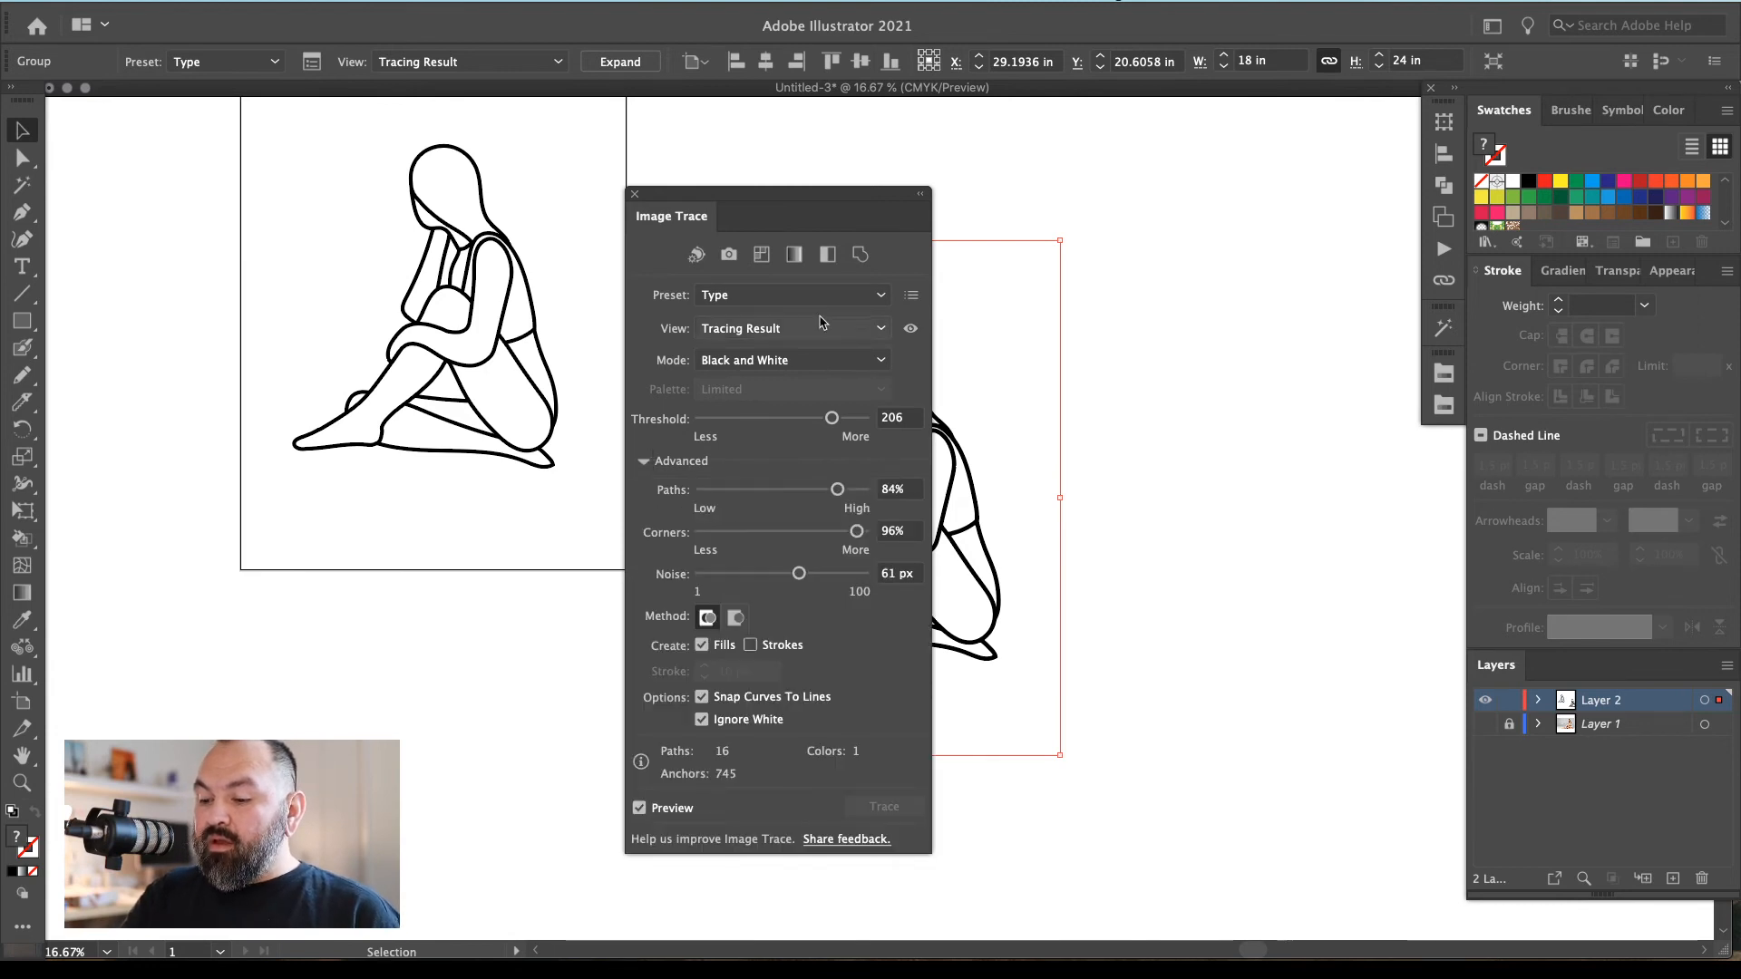
{"action": "mouse_move", "coordinate": [771, 193]}
{"action": "left_mouse_down"}
{"action": "mouse_move", "coordinate": [776, 152]}
{"action": "mouse_move", "coordinate": [840, 147]}
{"action": "left_mouse_up"}
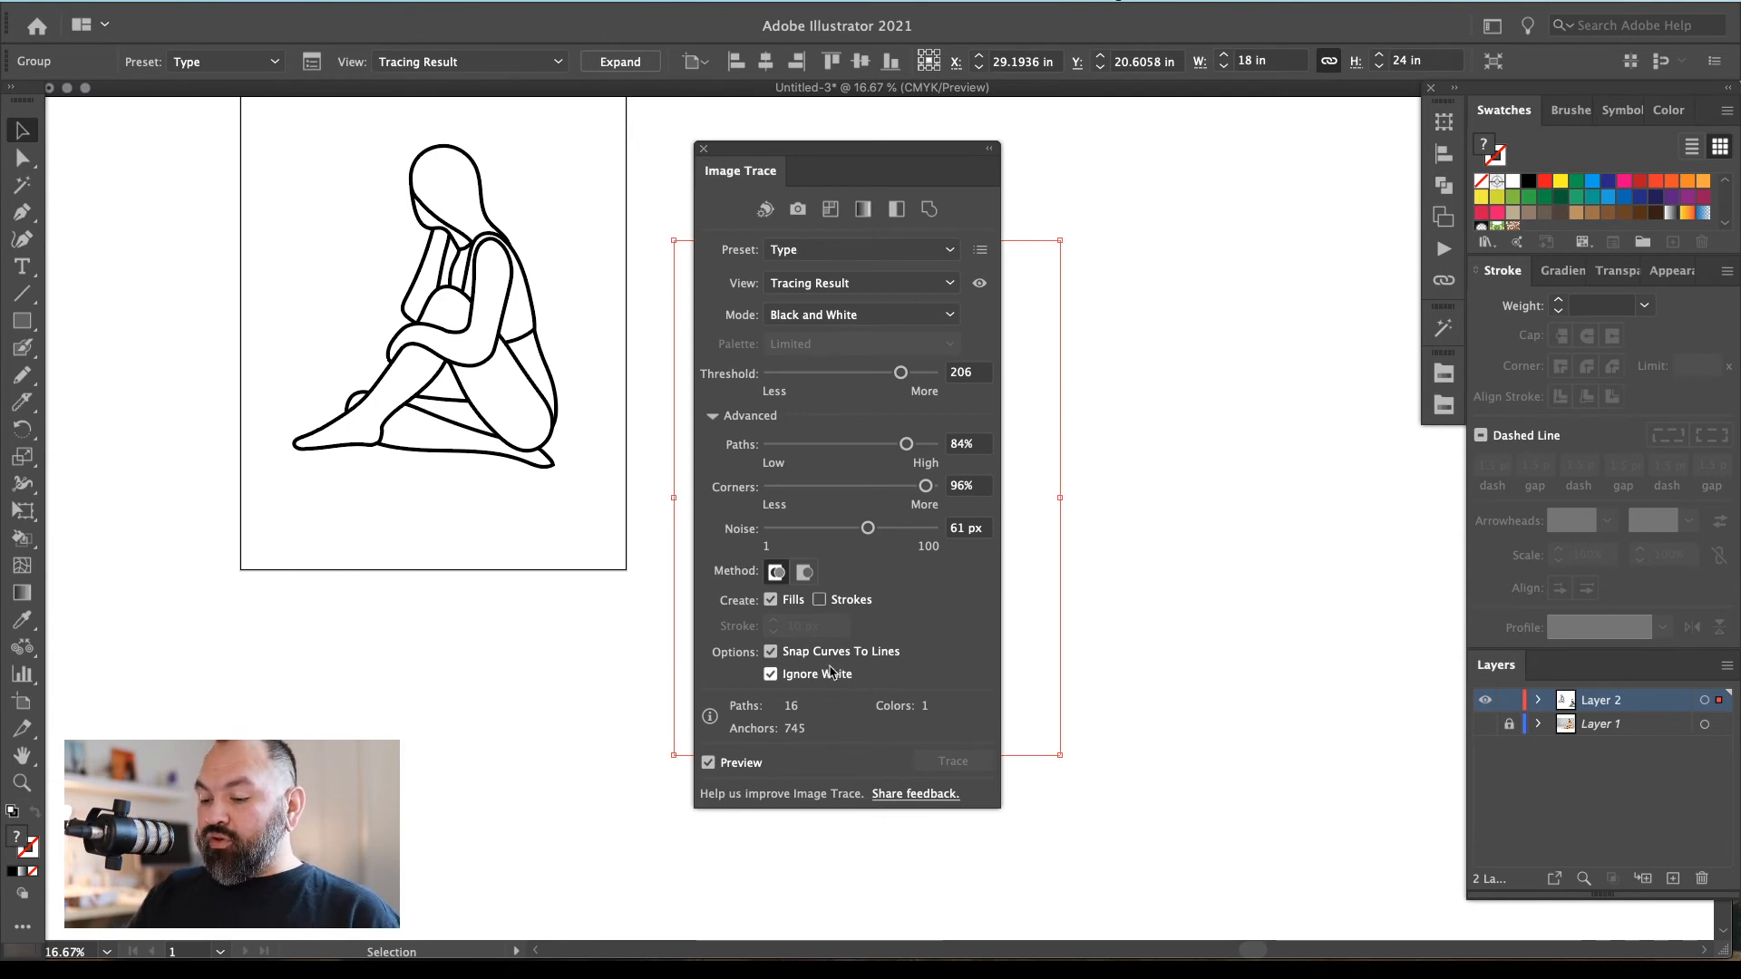
{"action": "left_click", "coordinate": [620, 62]}
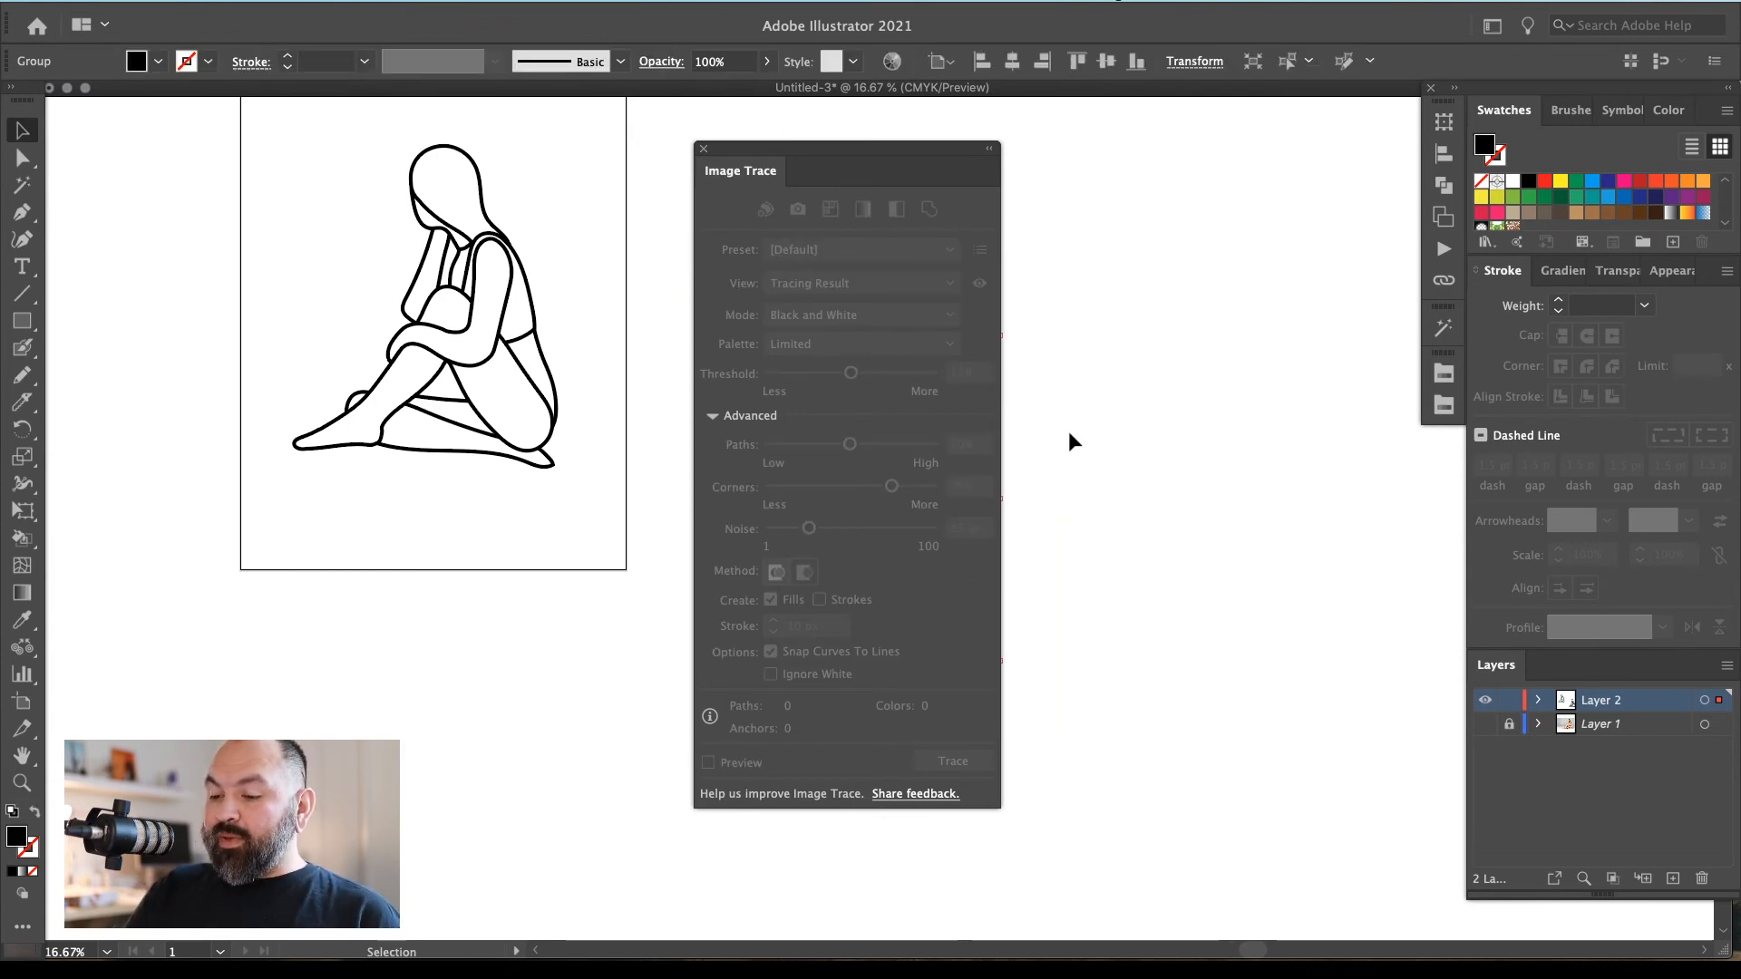
{"action": "left_click", "coordinate": [703, 149]}
Move the traced figure up next to the original figure, overlapping the artboard's right edge
{"action": "left_click", "coordinate": [1046, 399]}
{"action": "mouse_move", "coordinate": [1061, 547]}
{"action": "left_mouse_down"}
{"action": "mouse_move", "coordinate": [1182, 703]}
{"action": "mouse_move", "coordinate": [1220, 709]}
{"action": "left_mouse_up"}
{"action": "left_click", "coordinate": [1027, 522]}
{"action": "left_click", "coordinate": [1119, 581]}
{"action": "left_click_drag", "start_coordinate": [1108, 584], "coordinate": [1186, 518]}
{"action": "left_click", "coordinate": [1208, 496]}
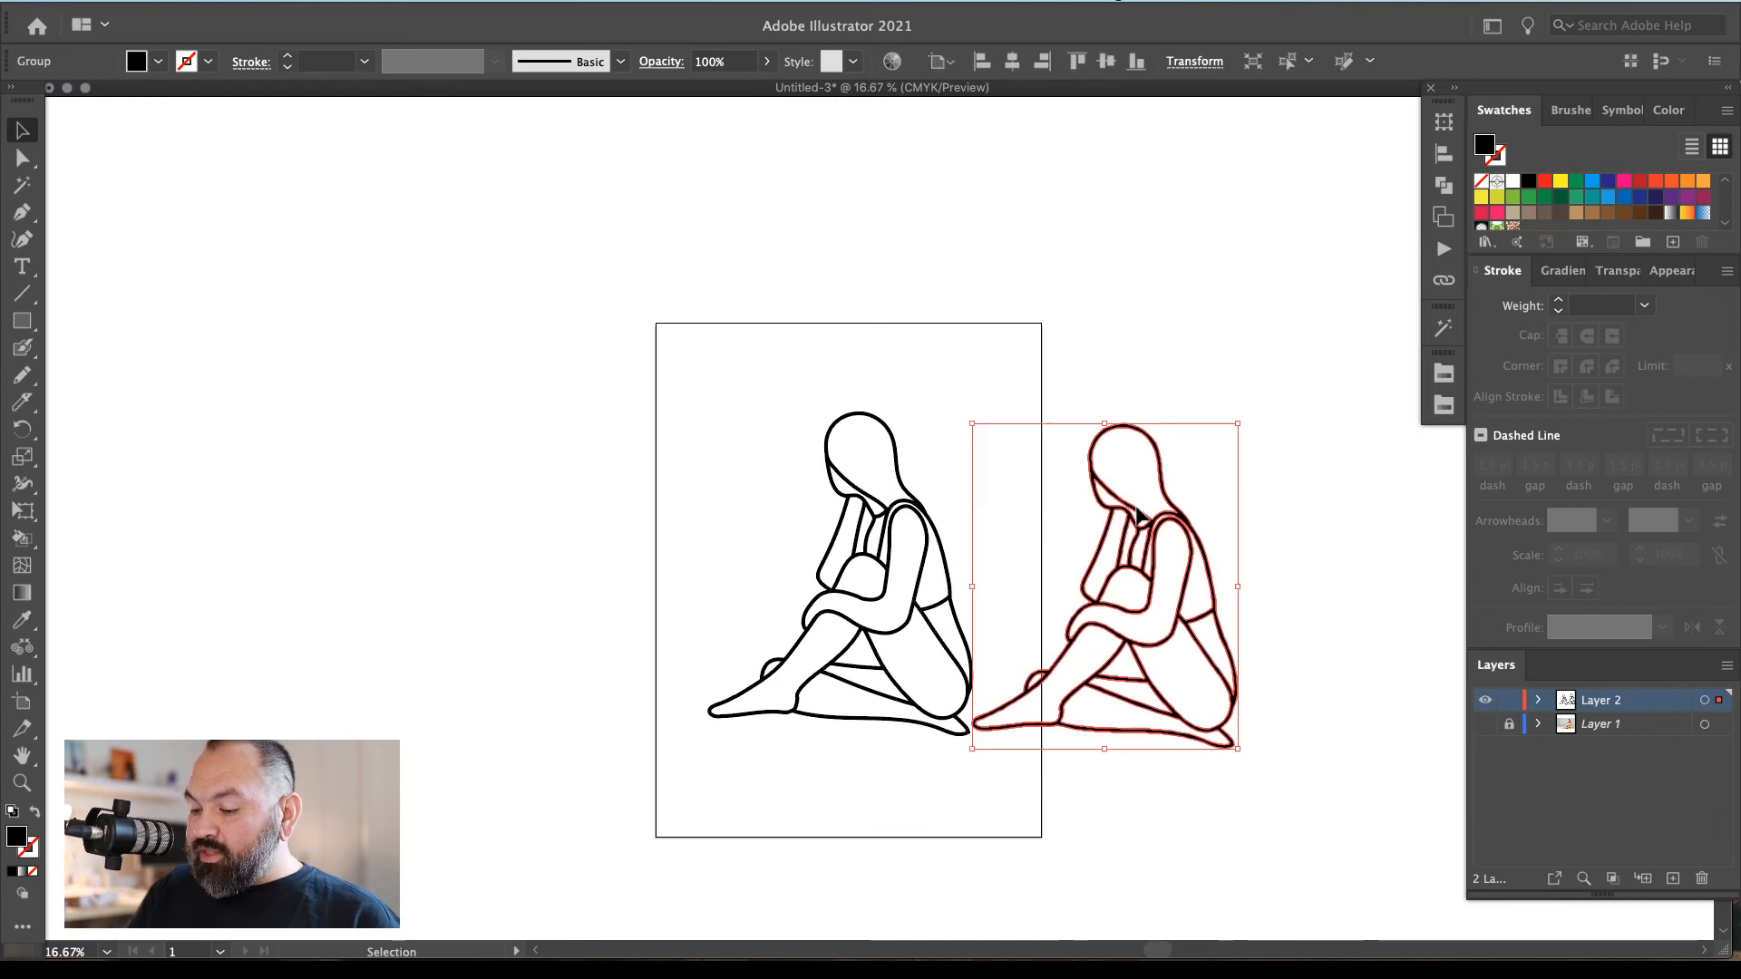
Move the original figure off to the left of the artboard and center the traced figure on the artboard
{"action": "left_click", "coordinate": [906, 489]}
{"action": "left_click_drag", "start_coordinate": [943, 545], "coordinate": [486, 555]}
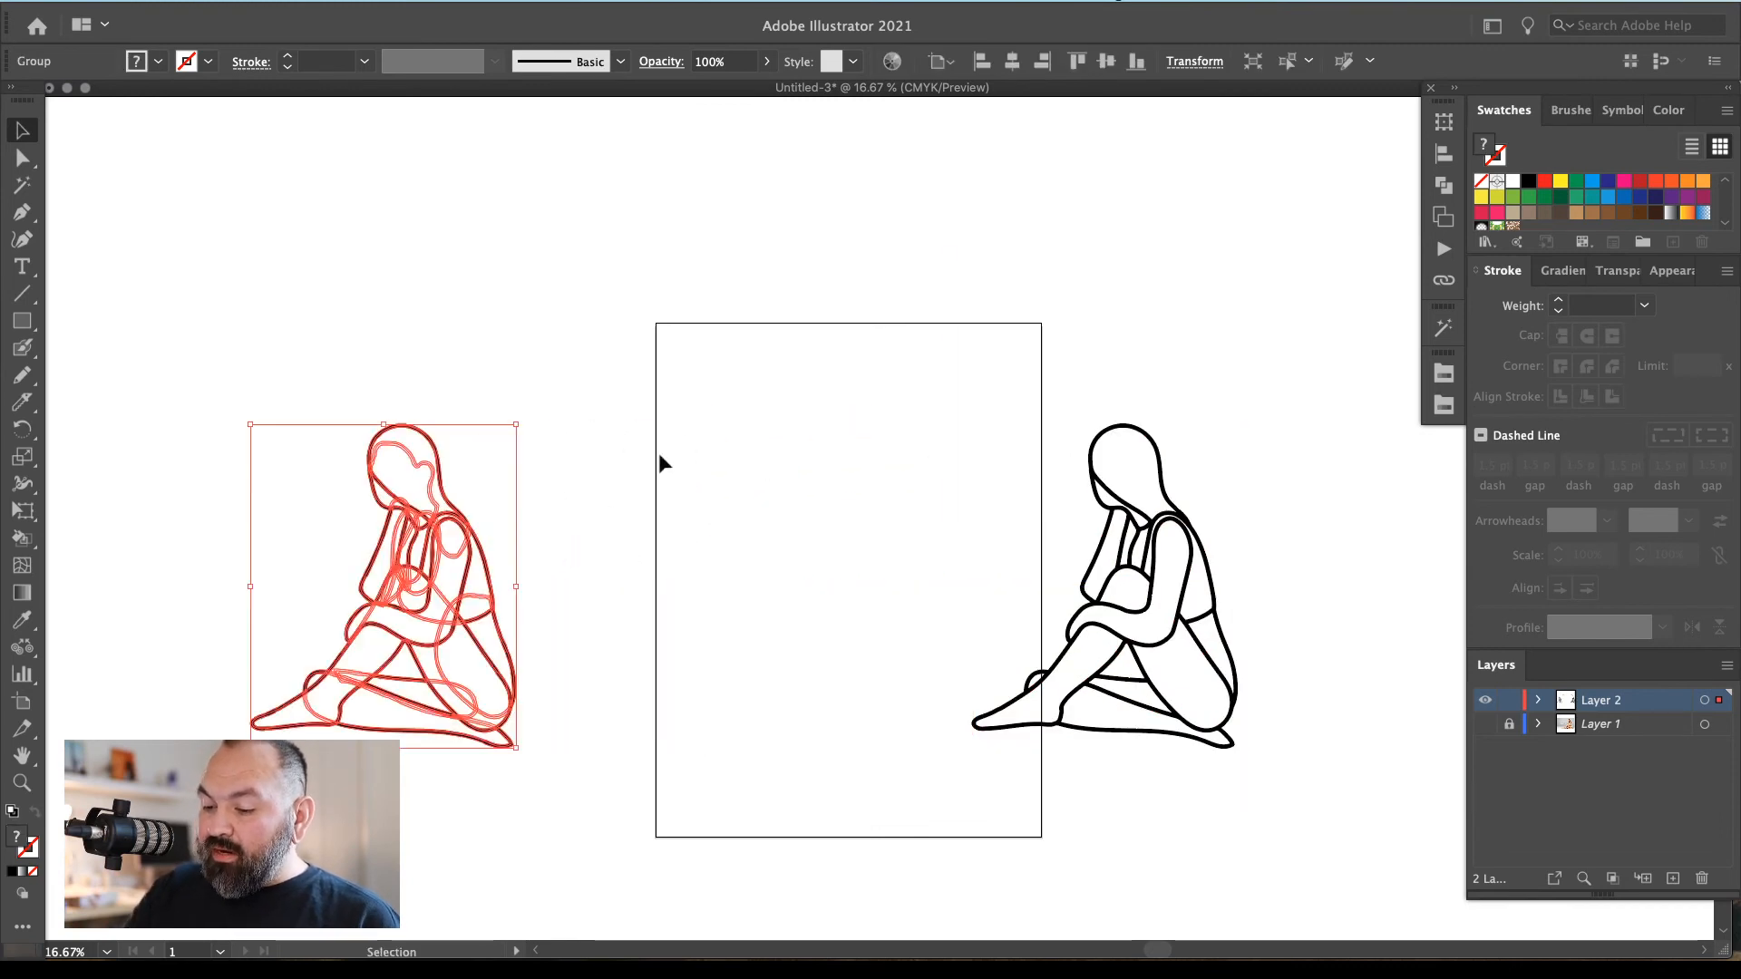
{"action": "left_click_drag", "start_coordinate": [1181, 524], "coordinate": [930, 524]}
{"action": "left_click", "coordinate": [1151, 489]}
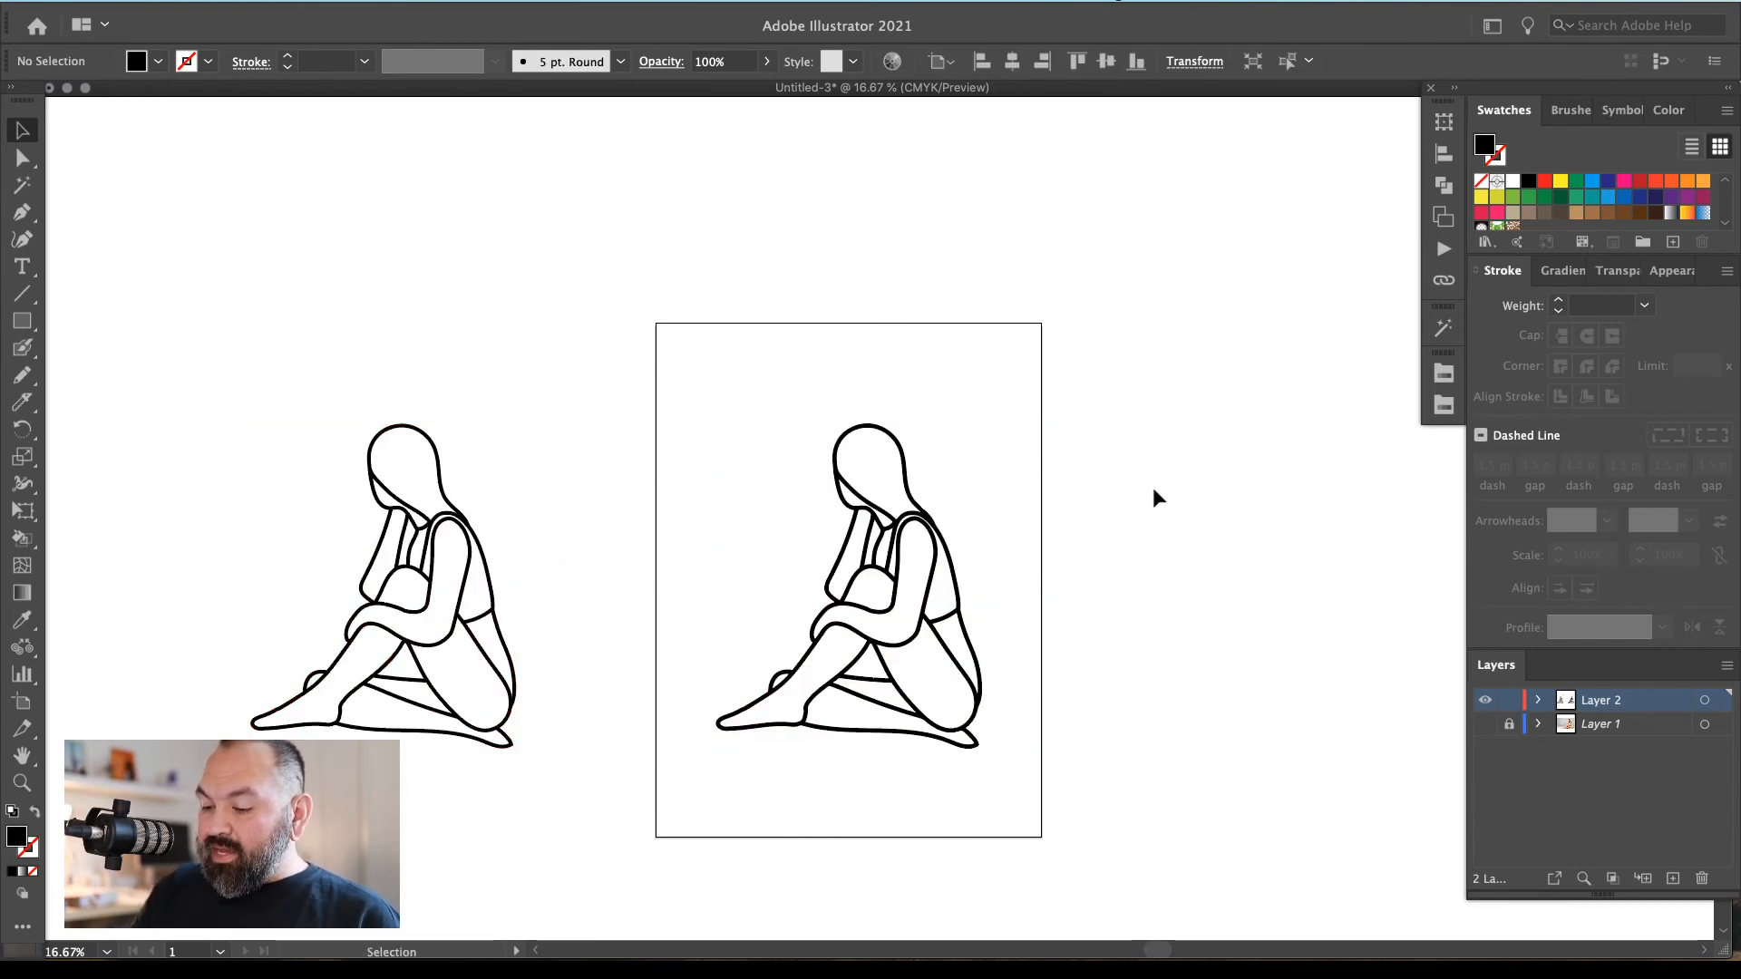
{"action": "left_click", "coordinate": [884, 620]}
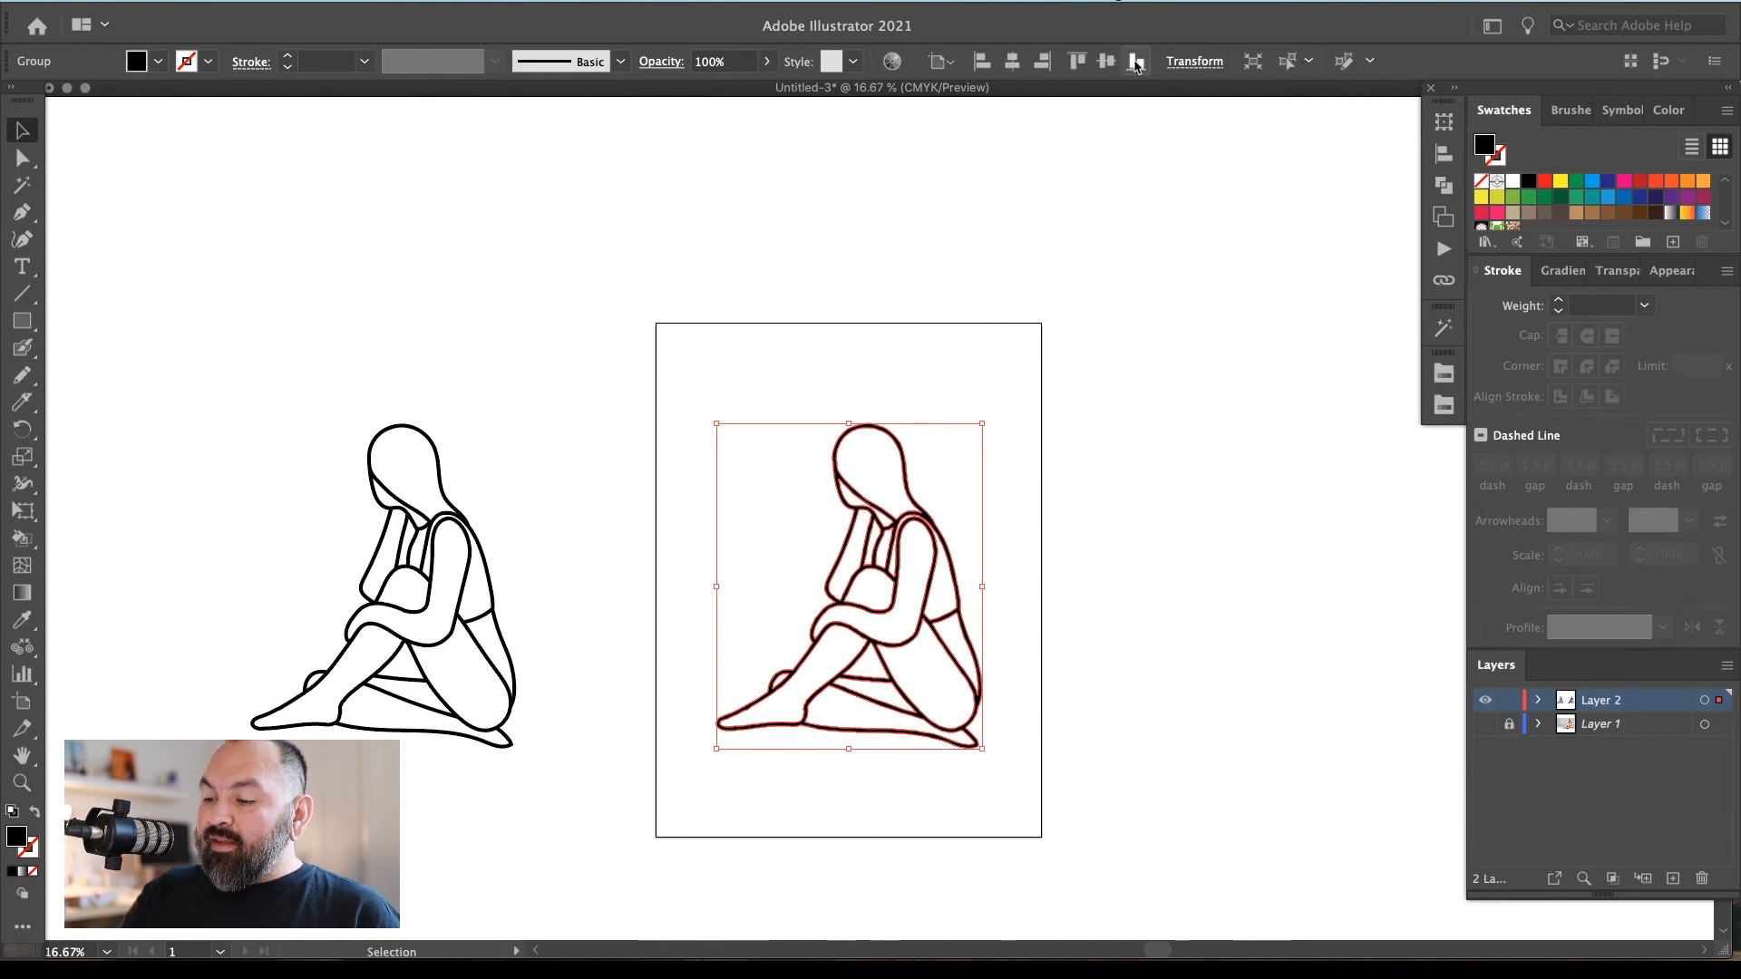
{"action": "left_click", "coordinate": [1103, 274]}
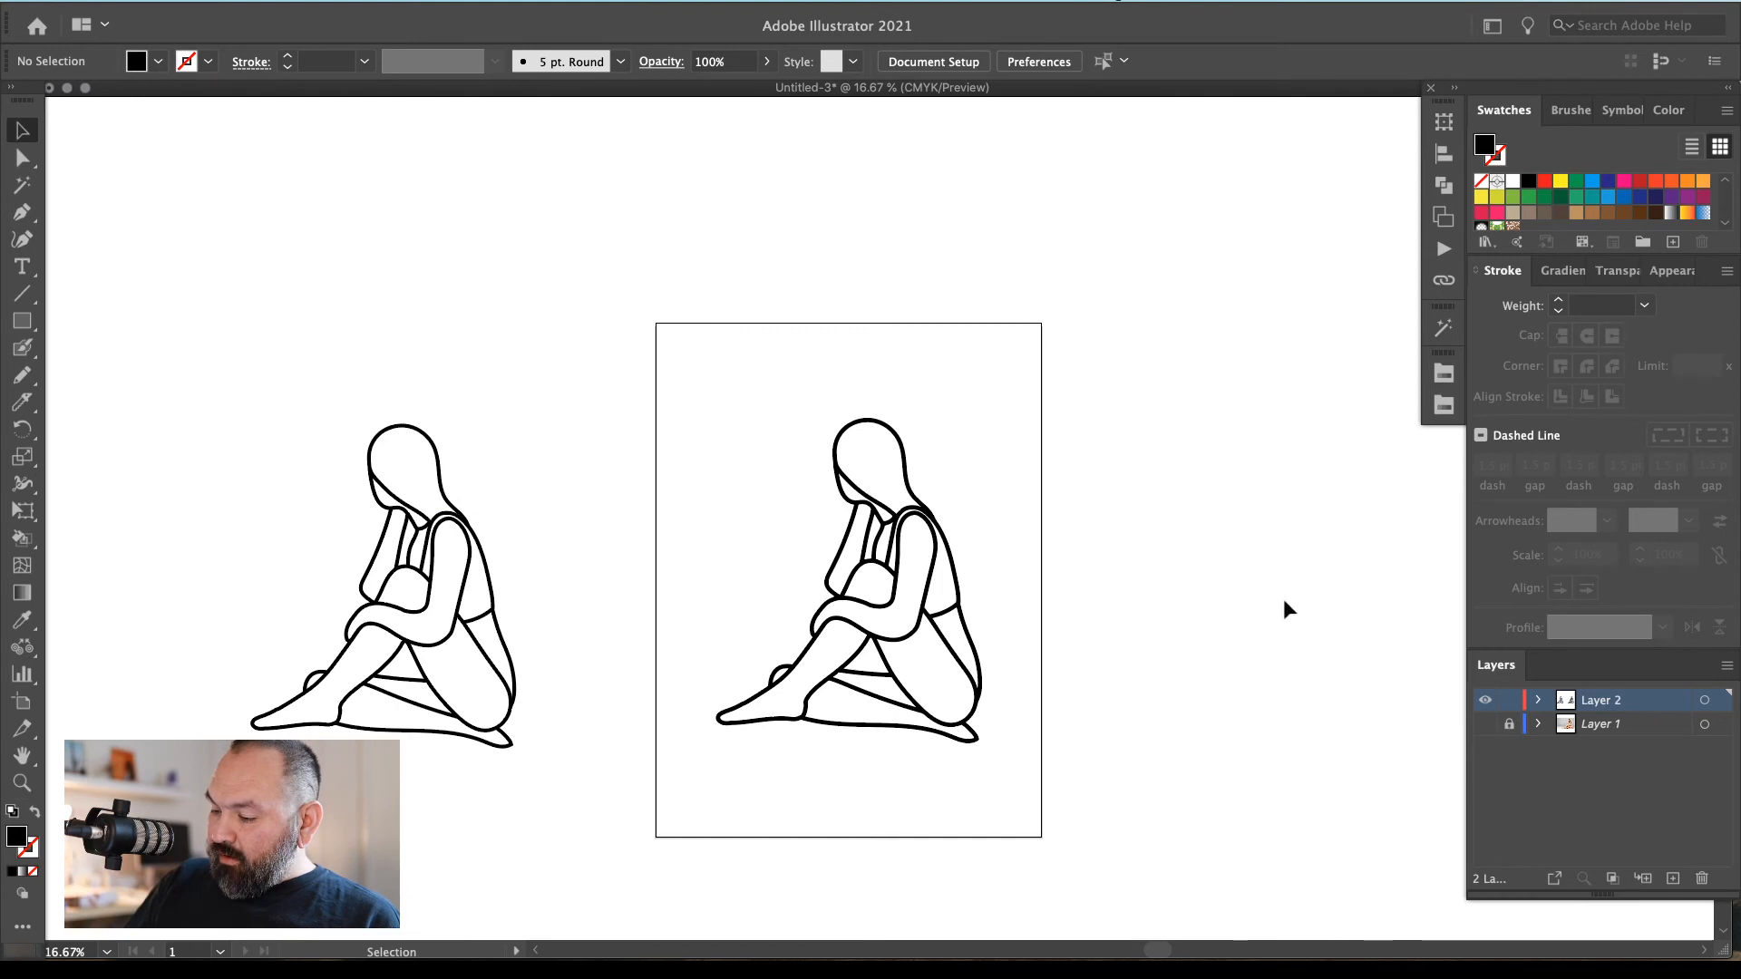
Unhide the black background rectangle covering the artboard
{"action": "key", "text": "super+a"}
{"action": "key", "text": "super+2"}
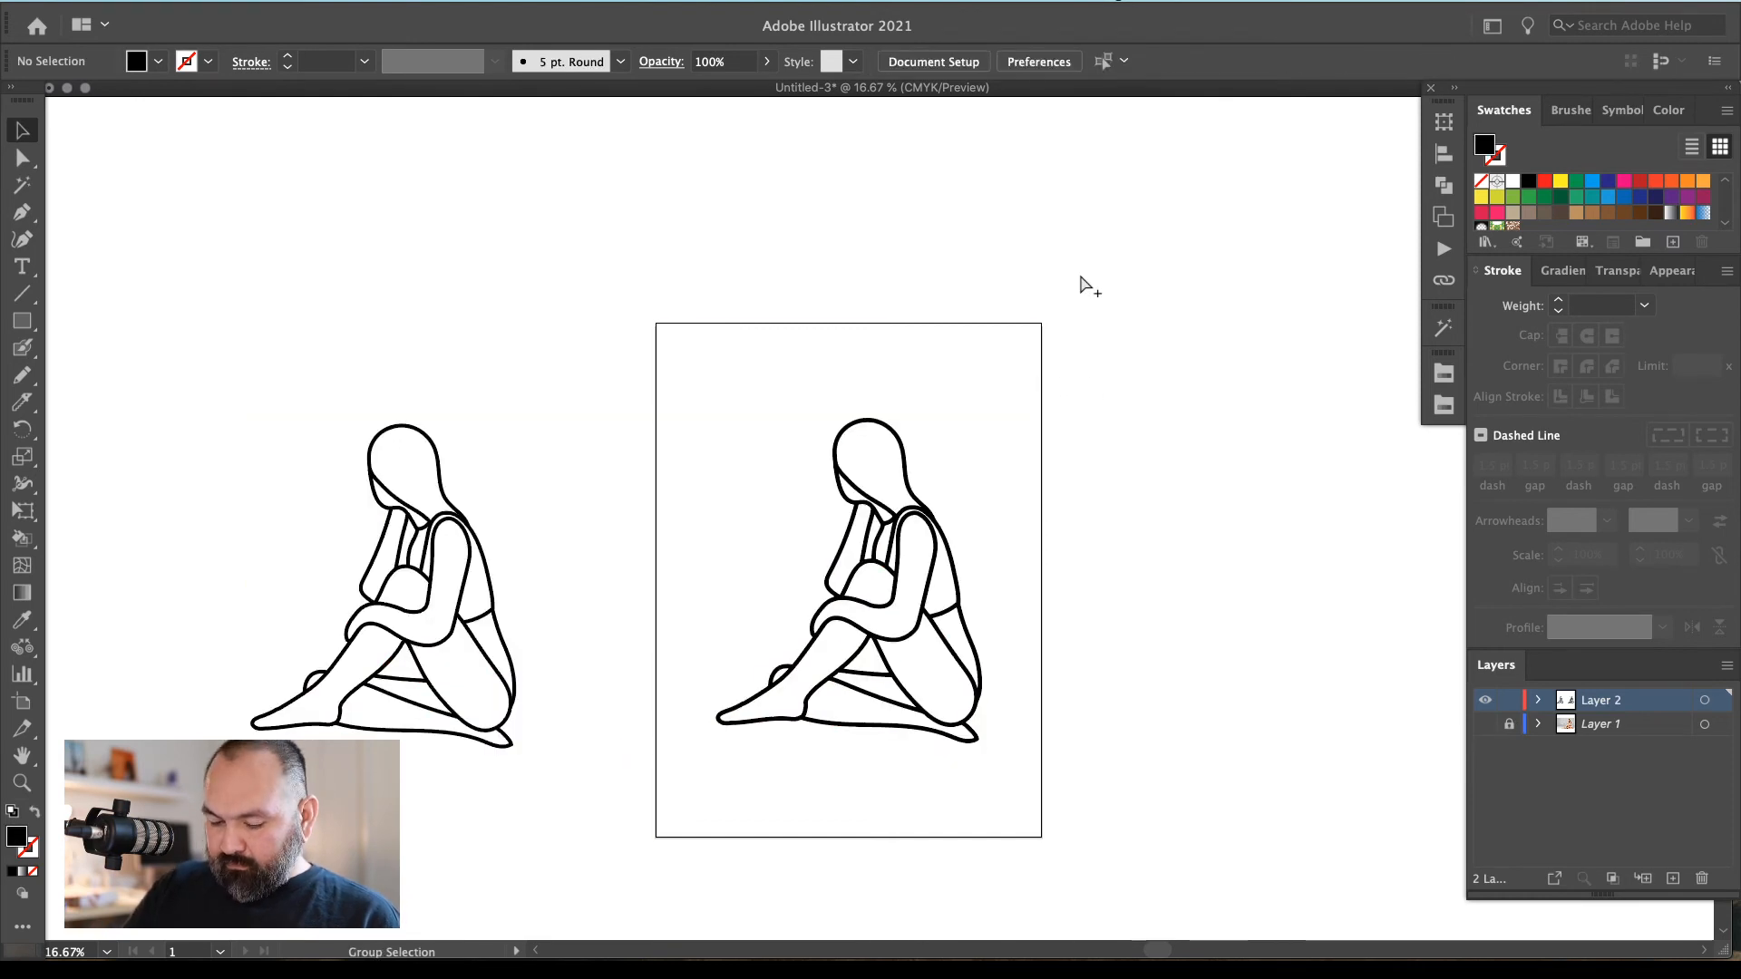
{"action": "key", "text": "super+f"}
{"action": "left_click", "coordinate": [1228, 292]}
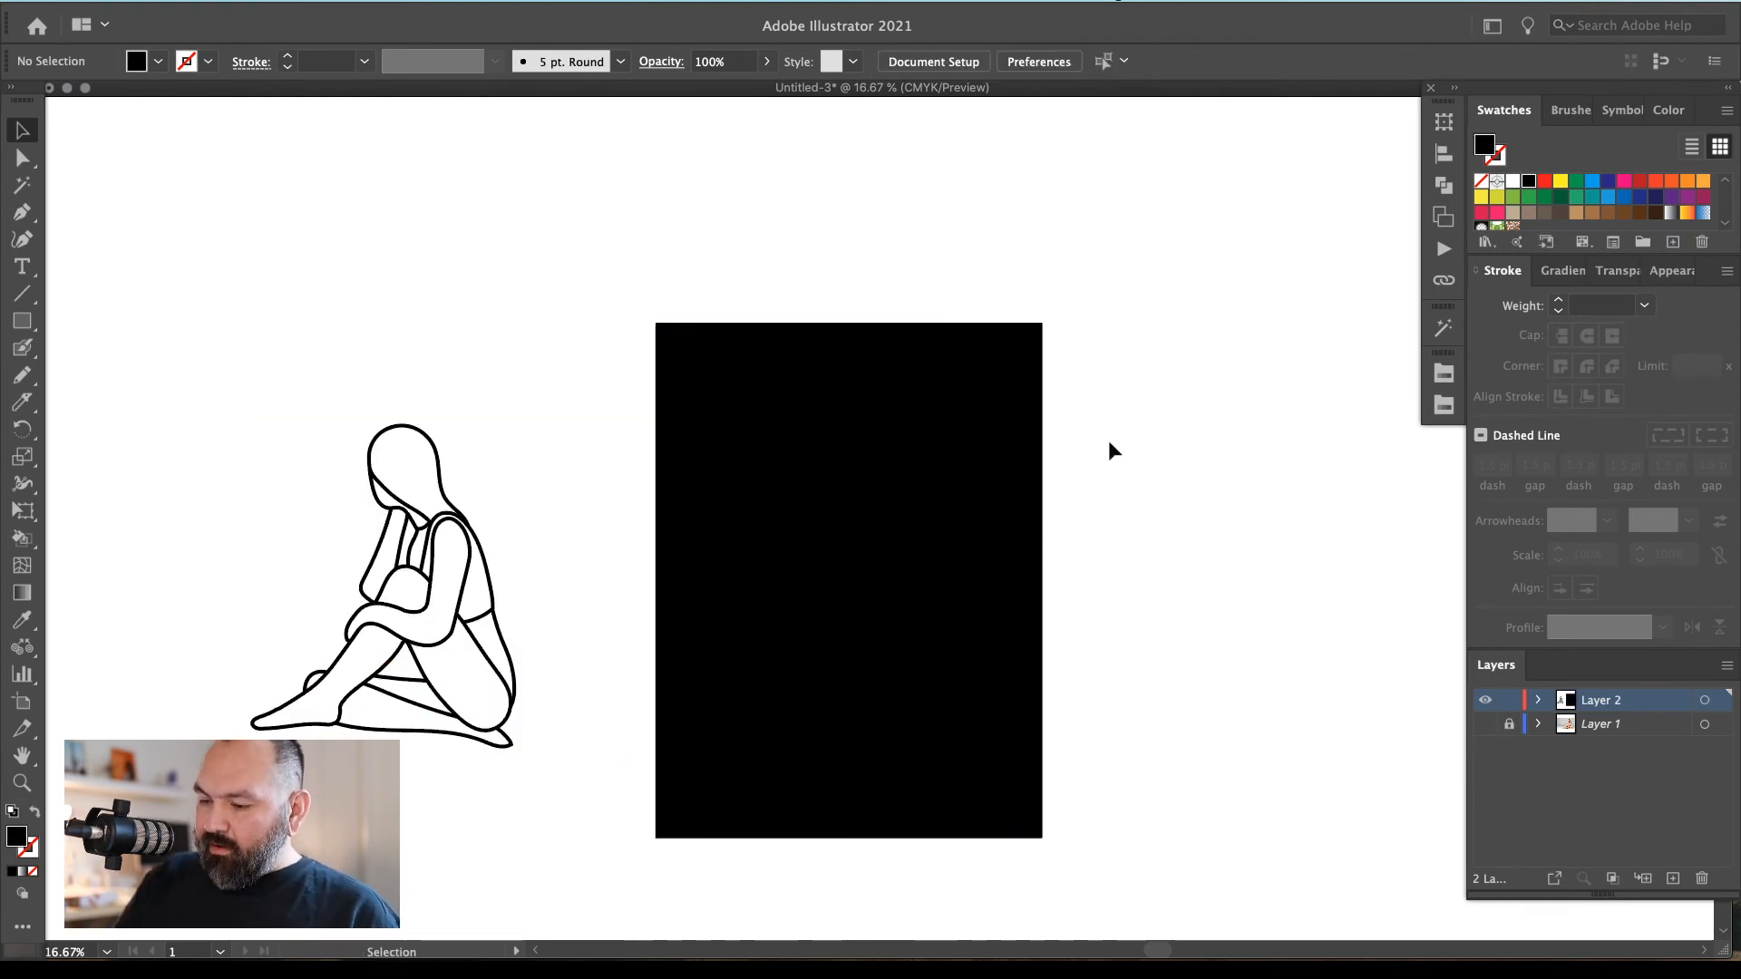
Fill the traced figure's lines with white using the Eyedropper, keeping them in front of the black rectangle
{"action": "left_click_drag", "start_coordinate": [1106, 504], "coordinate": [907, 613]}
{"action": "left_click", "coordinate": [1021, 360], "text": "shift"}
{"action": "key", "text": "i"}
{"action": "left_click", "coordinate": [1197, 606]}
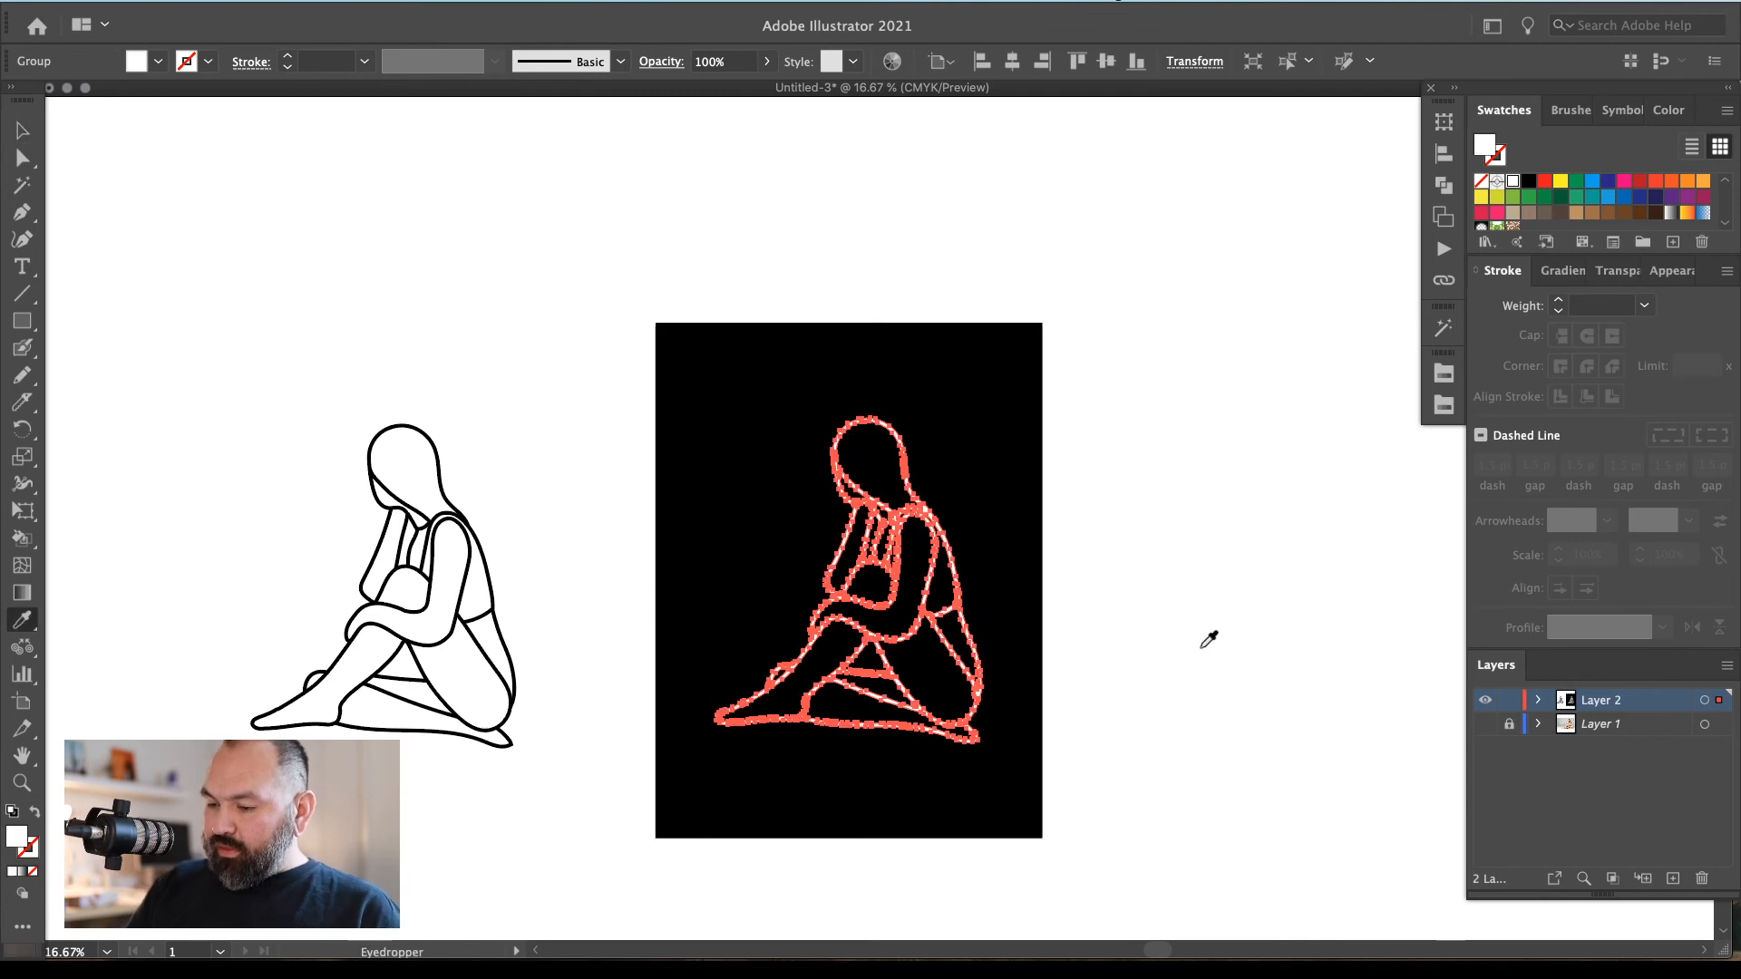
{"action": "key", "text": "super+shift+a"}
{"action": "key", "text": "v"}
{"action": "left_click_drag", "start_coordinate": [1183, 676], "coordinate": [1195, 614]}
Select the white traced line art on the black background and apply the Pathfinder Merge operation to it
{"action": "key", "text": "z"}
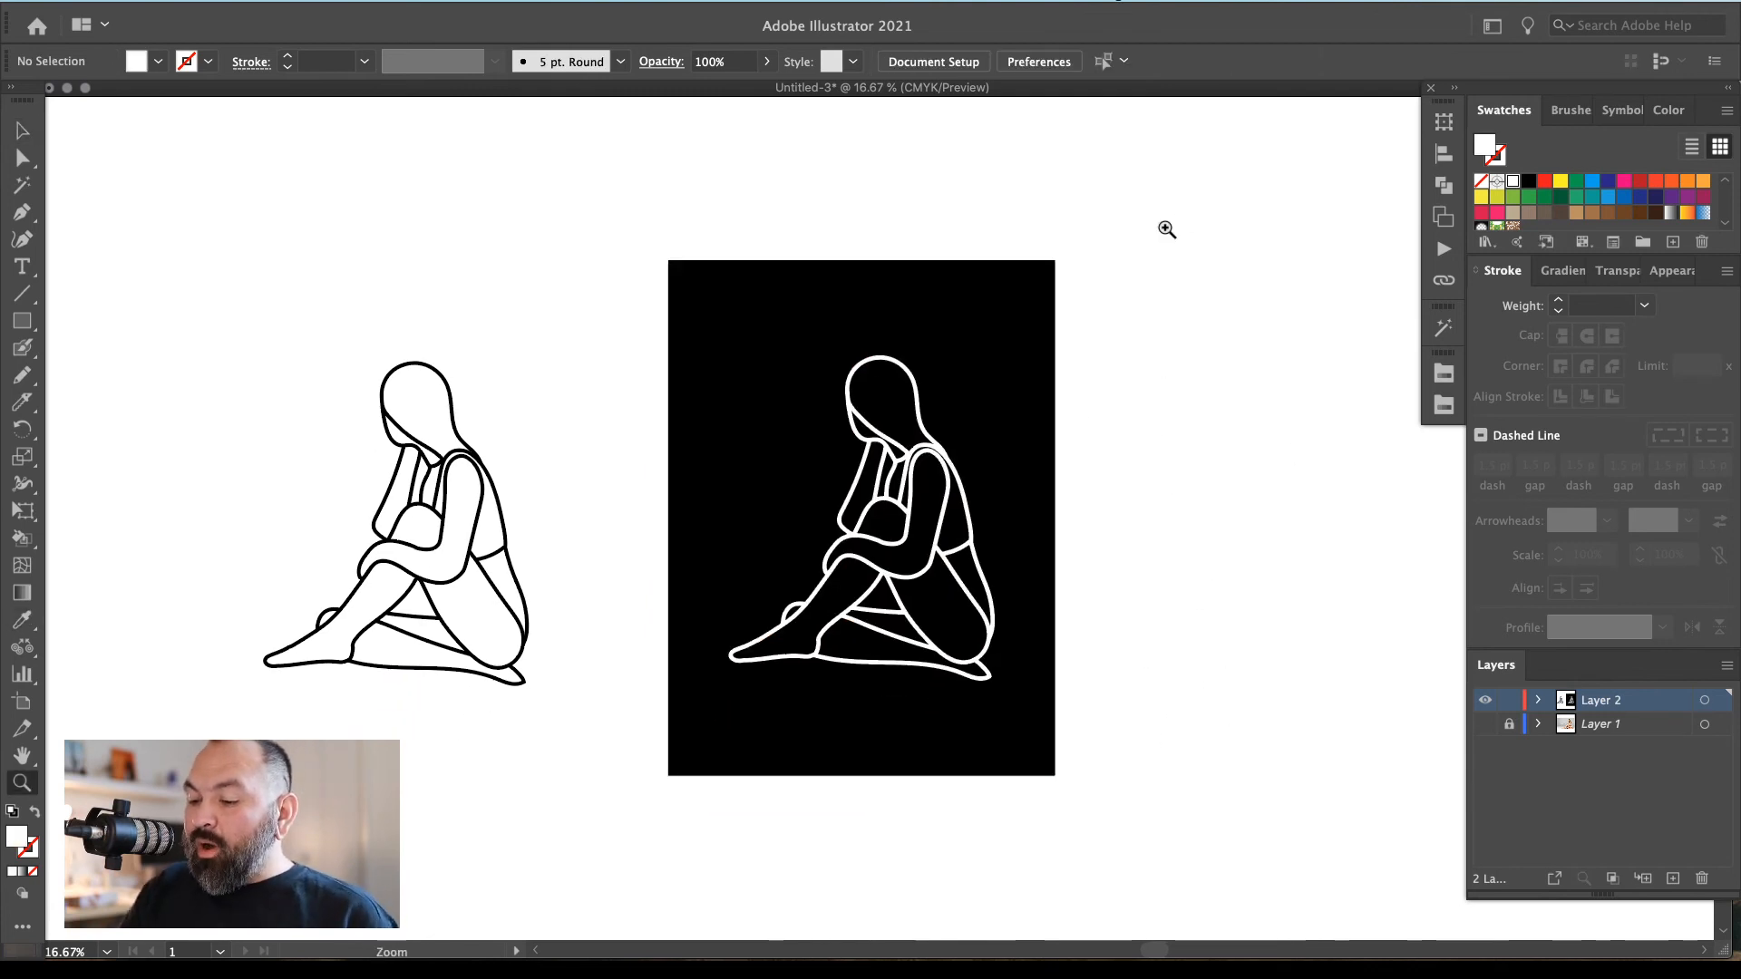
{"action": "left_click_drag", "start_coordinate": [1094, 275], "coordinate": [556, 793]}
{"action": "left_click_drag", "start_coordinate": [1177, 495], "coordinate": [1063, 517]}
{"action": "key", "text": "v"}
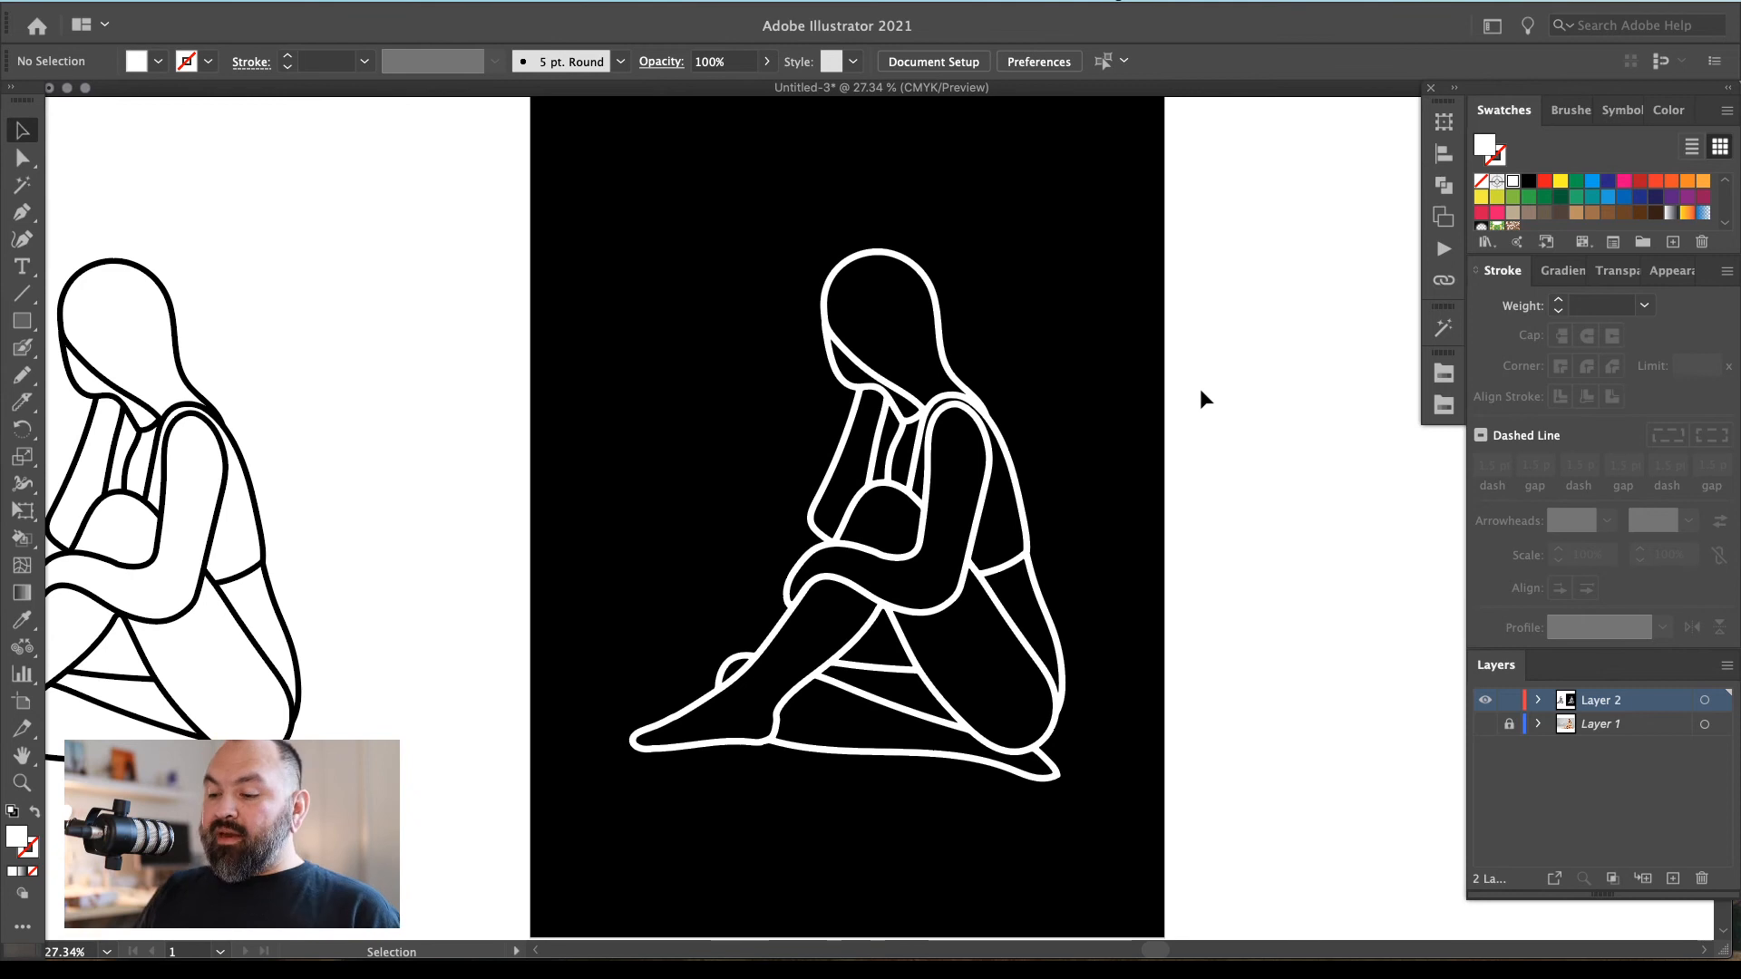
{"action": "left_click", "coordinate": [973, 408]}
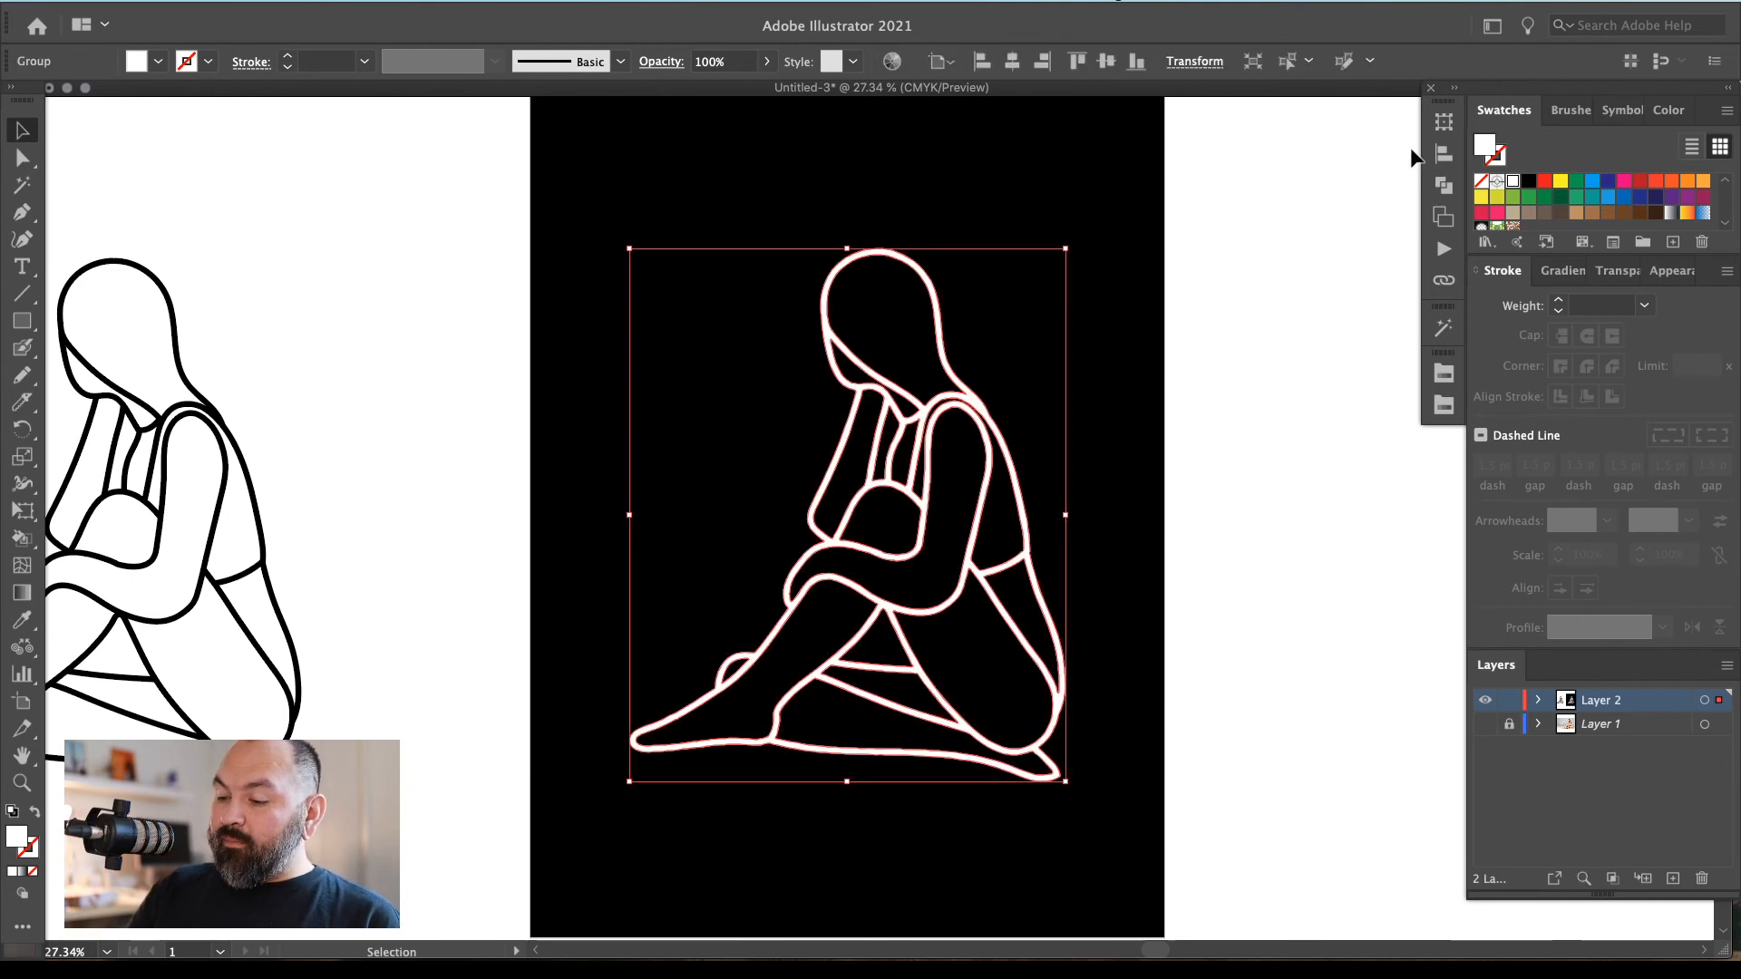
{"action": "left_click", "coordinate": [1444, 186]}
{"action": "left_click", "coordinate": [1262, 231]}
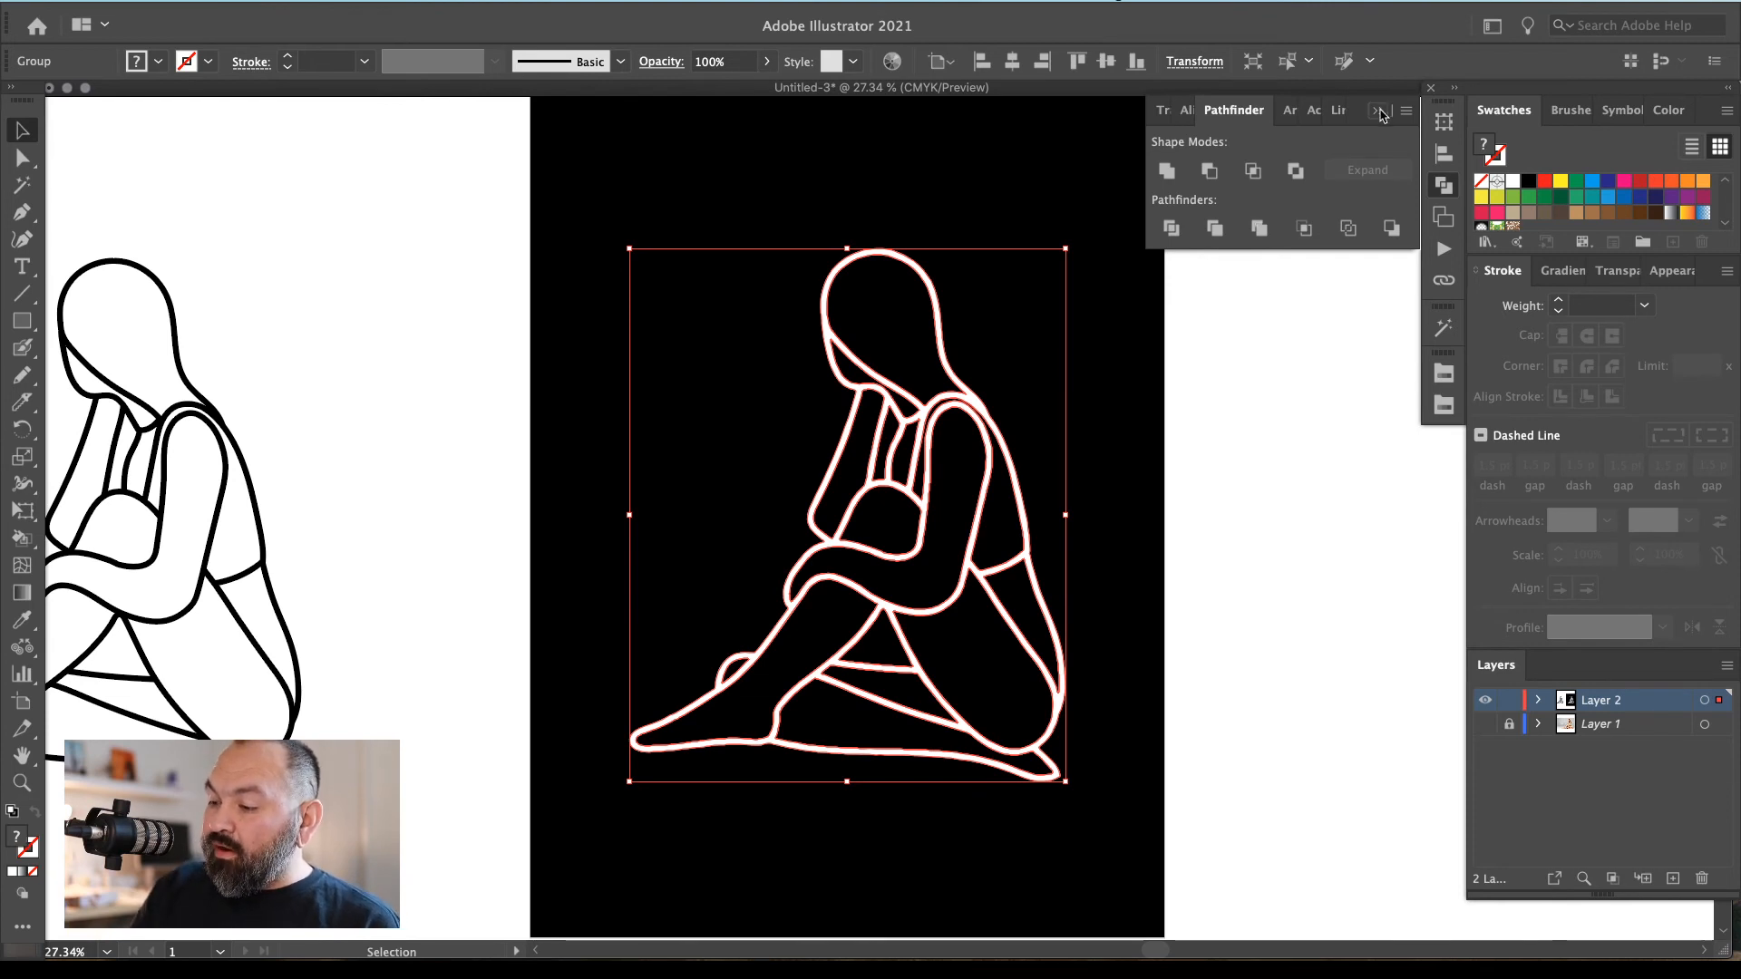
Fill the empty enclosed shapes inside the white traced figure with yellow, selecting them together with the Magic Wand
{"action": "key", "text": "y"}
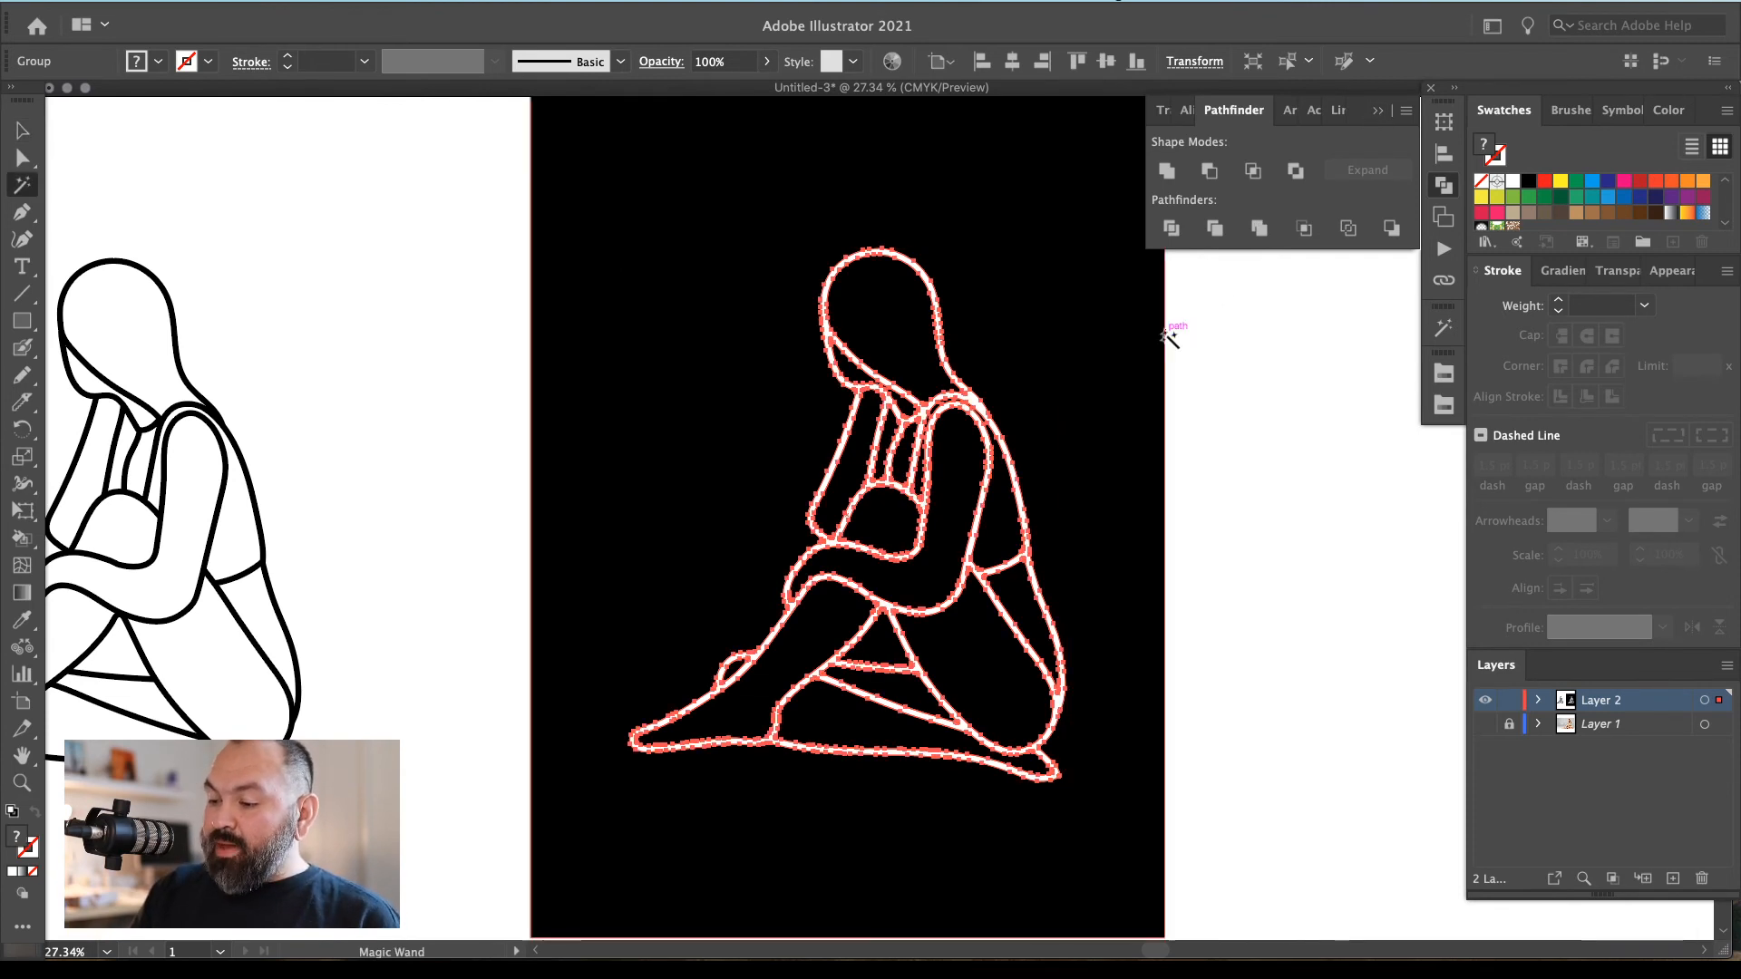
{"action": "left_click", "coordinate": [932, 262]}
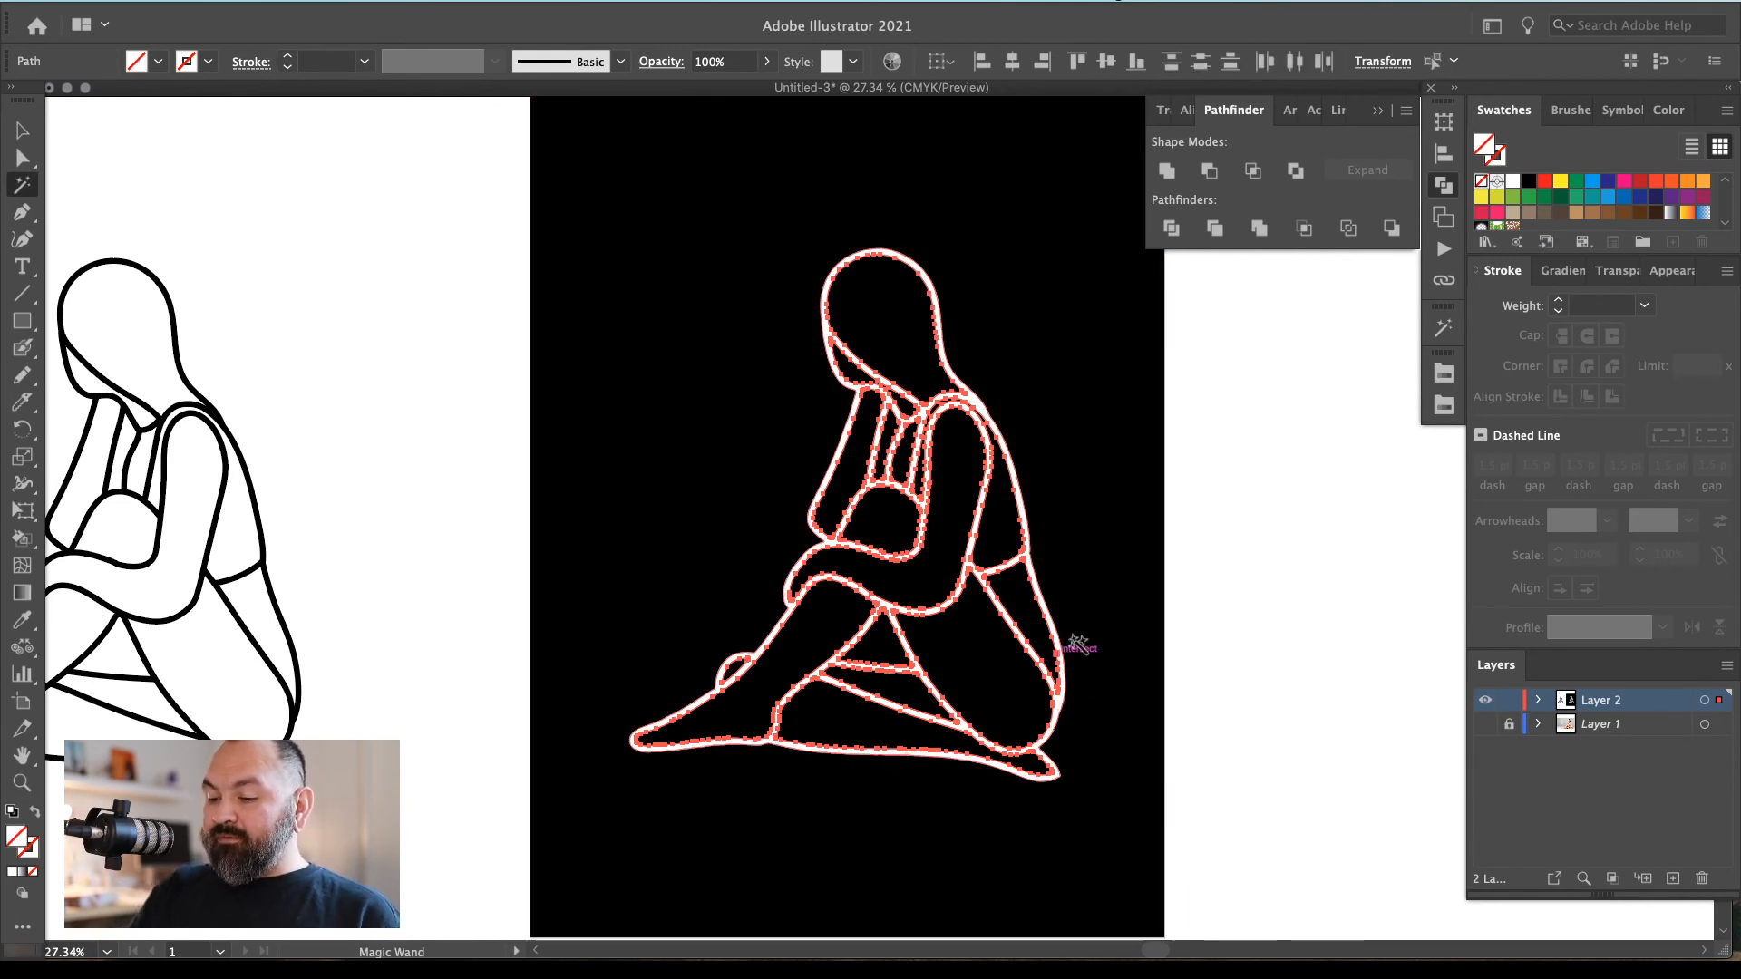
{"action": "key", "text": "i"}
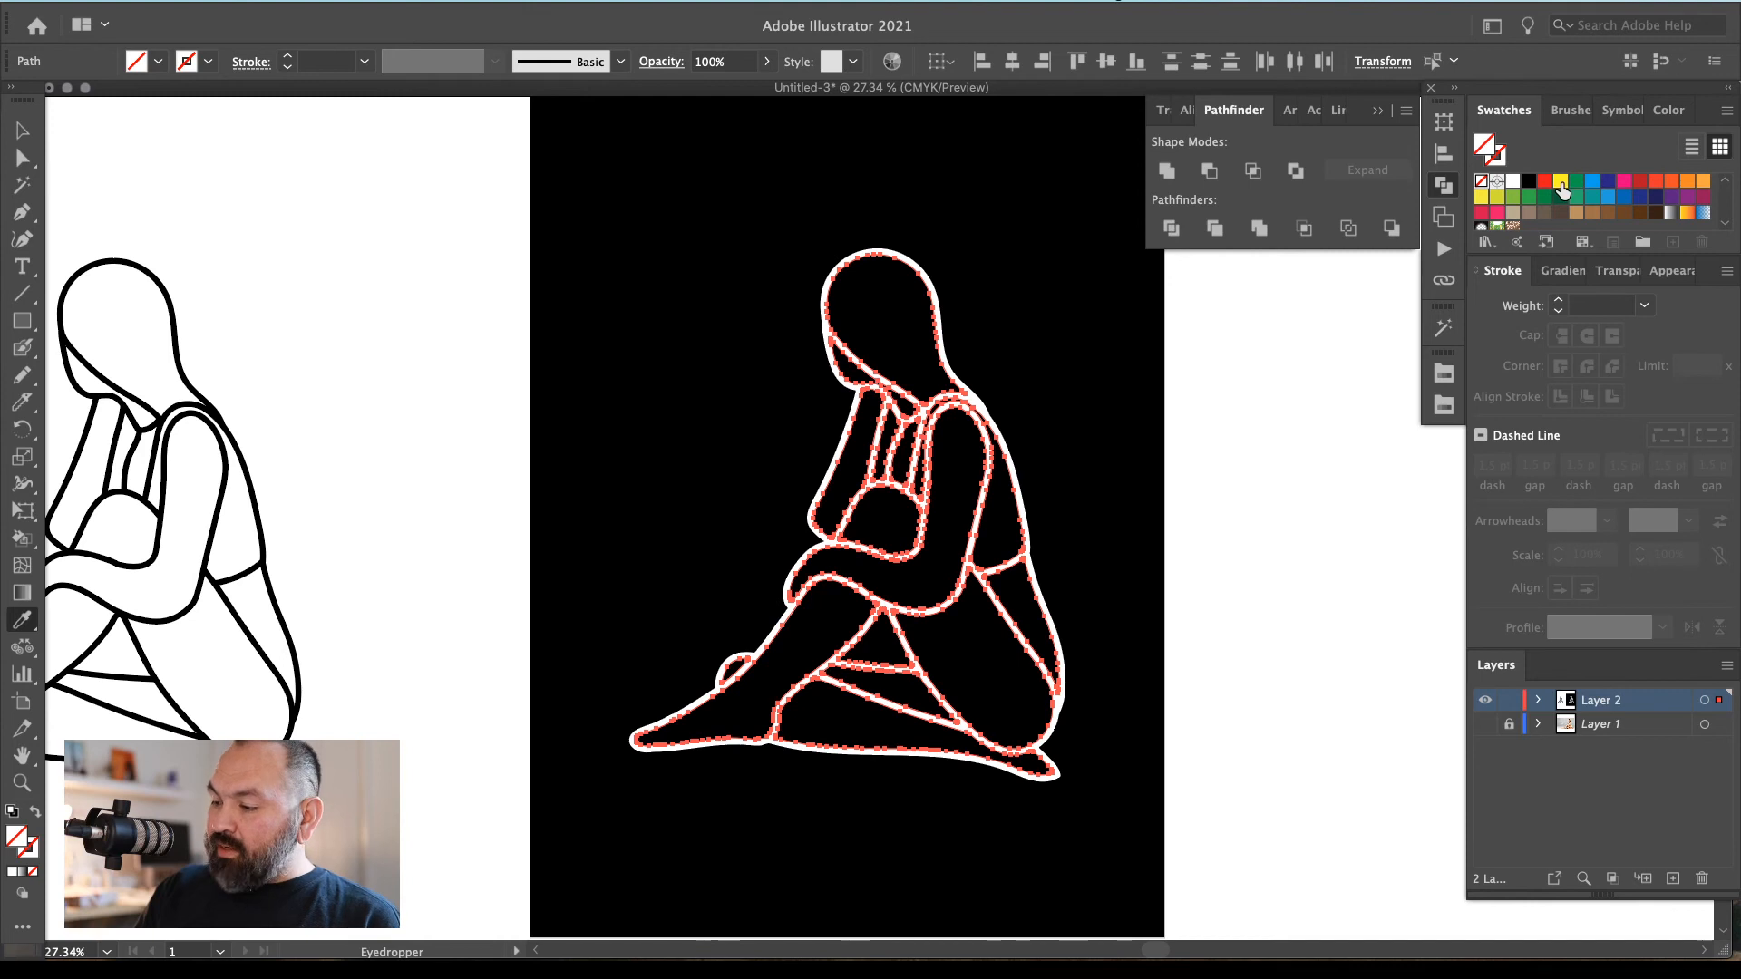
{"action": "left_click", "coordinate": [1561, 183]}
{"action": "key", "text": "v"}
{"action": "left_click", "coordinate": [1224, 362]}
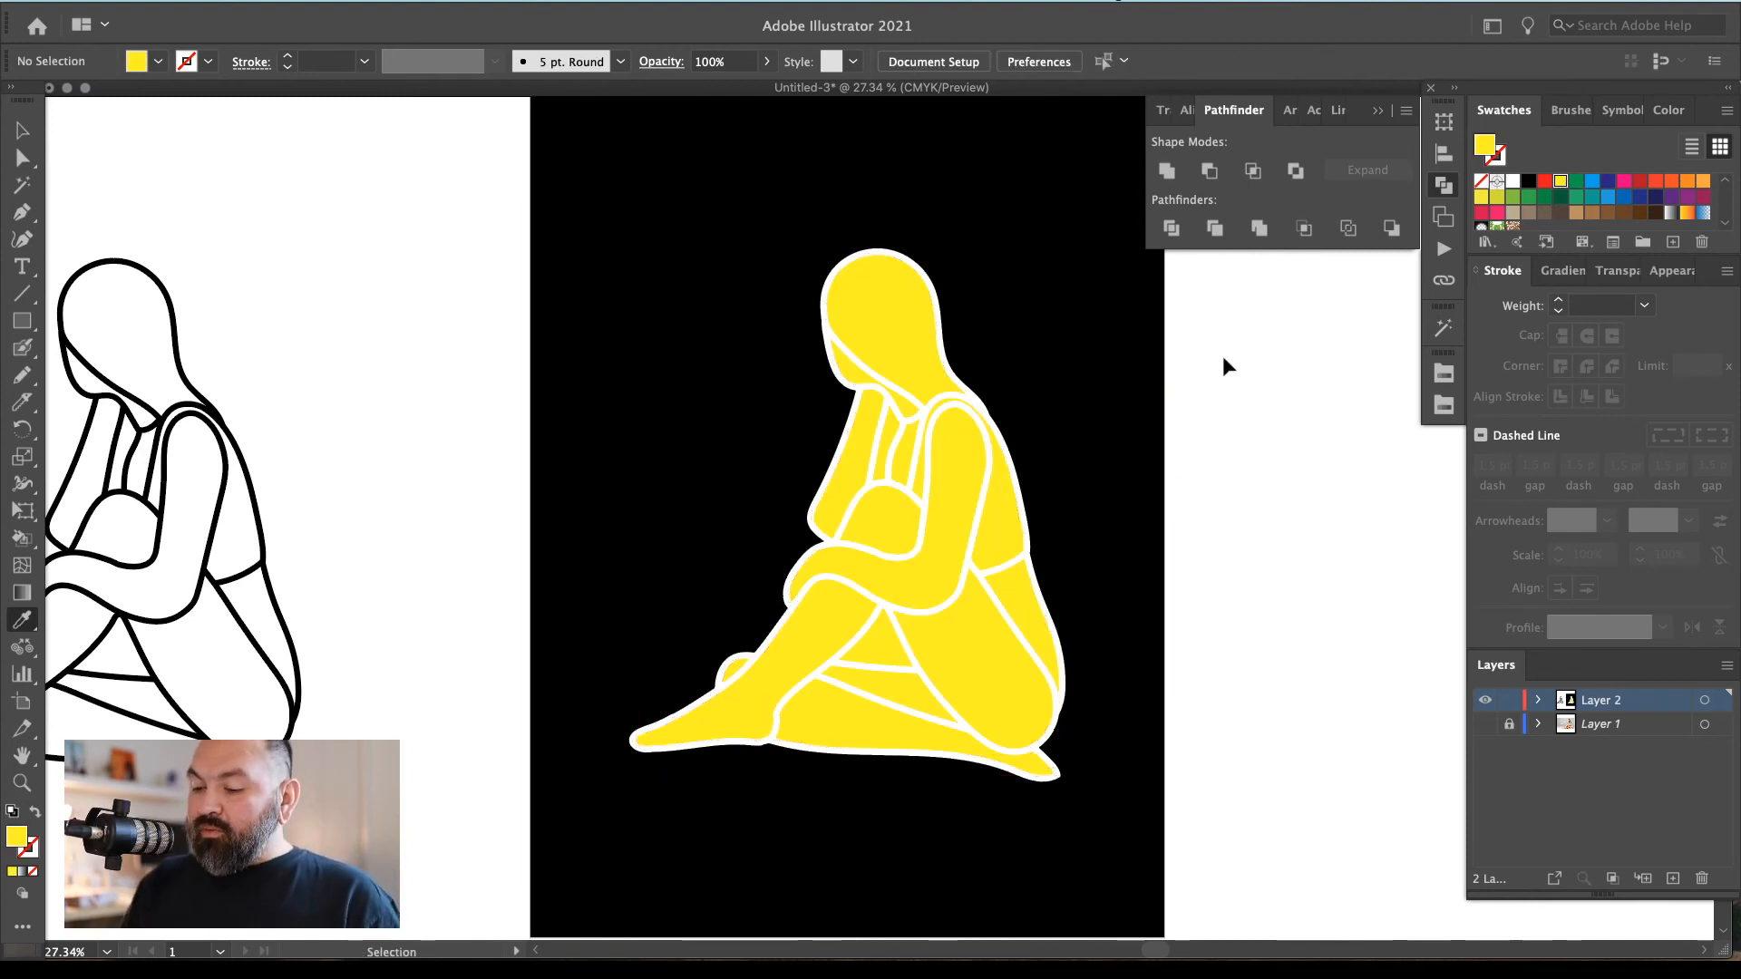
Recolor the figure's white lines black by sampling the background rectangle with the Eyedropper
{"action": "key", "text": "y"}
{"action": "left_click", "coordinate": [984, 422]}
{"action": "key", "text": "i"}
{"action": "left_click", "coordinate": [1150, 474]}
{"action": "key", "text": "v"}
{"action": "left_click", "coordinate": [1200, 489]}
{"action": "mouse_move", "coordinate": [1213, 504]}
{"action": "left_mouse_down"}
{"action": "mouse_move", "coordinate": [1270, 517]}
{"action": "mouse_move", "coordinate": [1221, 519]}
{"action": "left_mouse_up"}
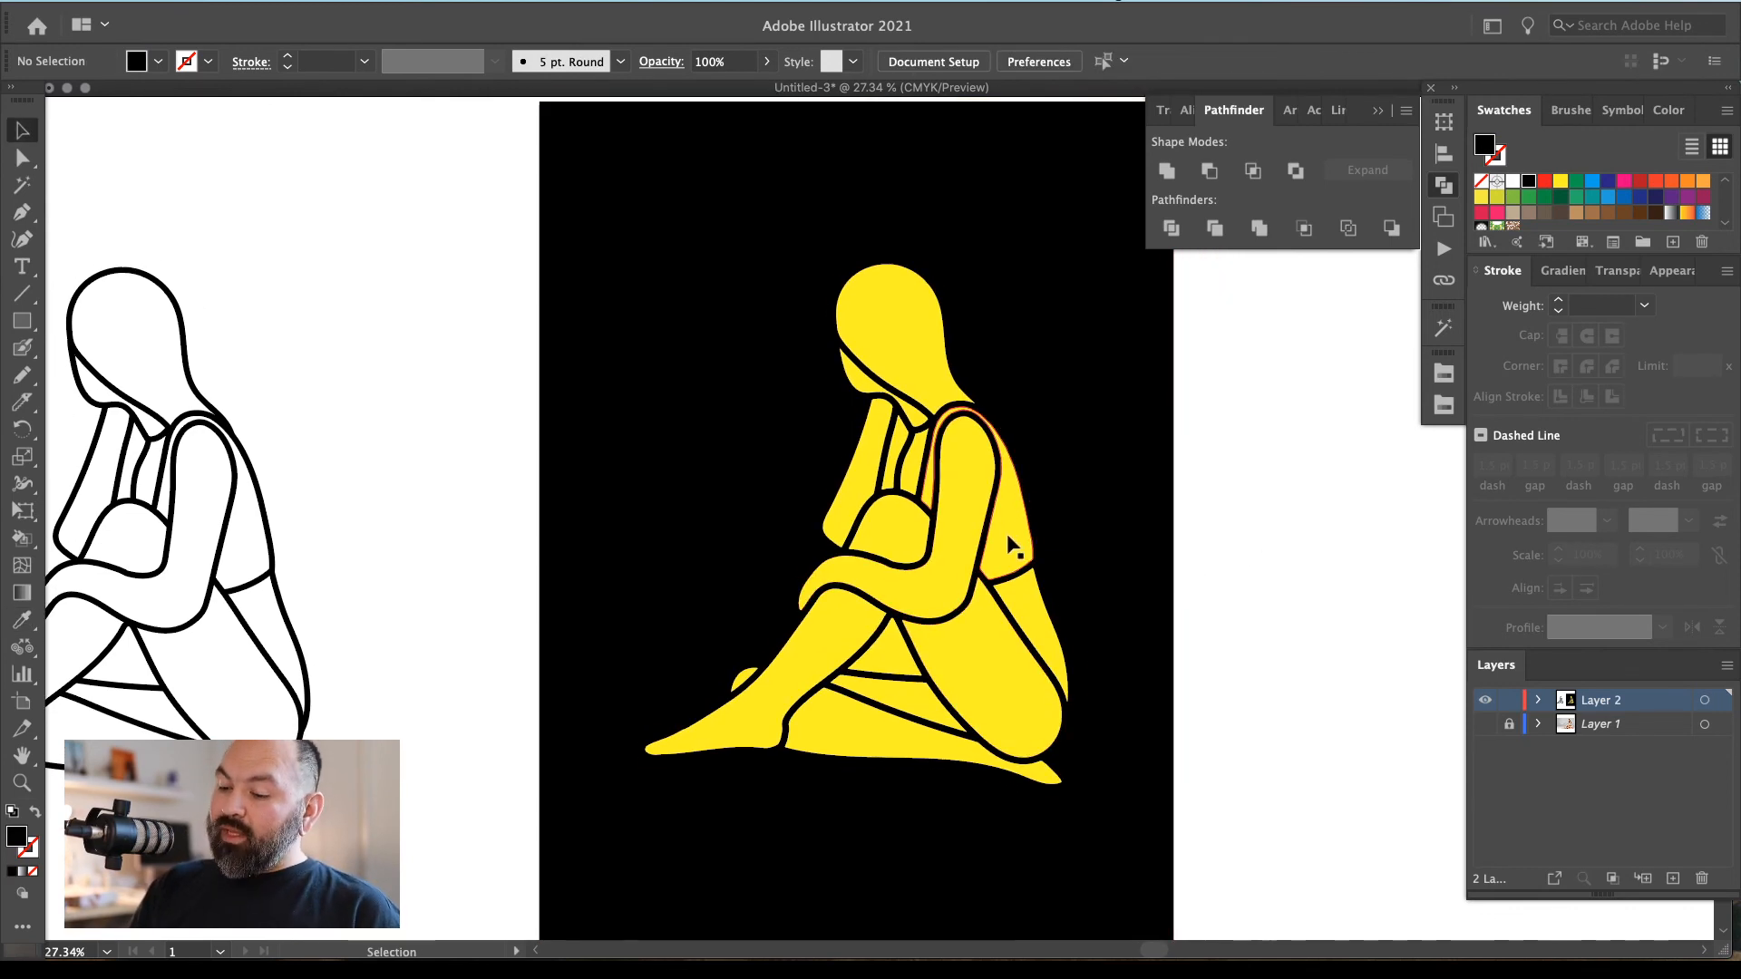
Select all yellow shapes of the figure and set their fill to cream, #efe8c7
{"action": "key", "text": "y"}
{"action": "left_click", "coordinate": [1031, 537]}
{"action": "double_click", "coordinate": [1487, 144]}
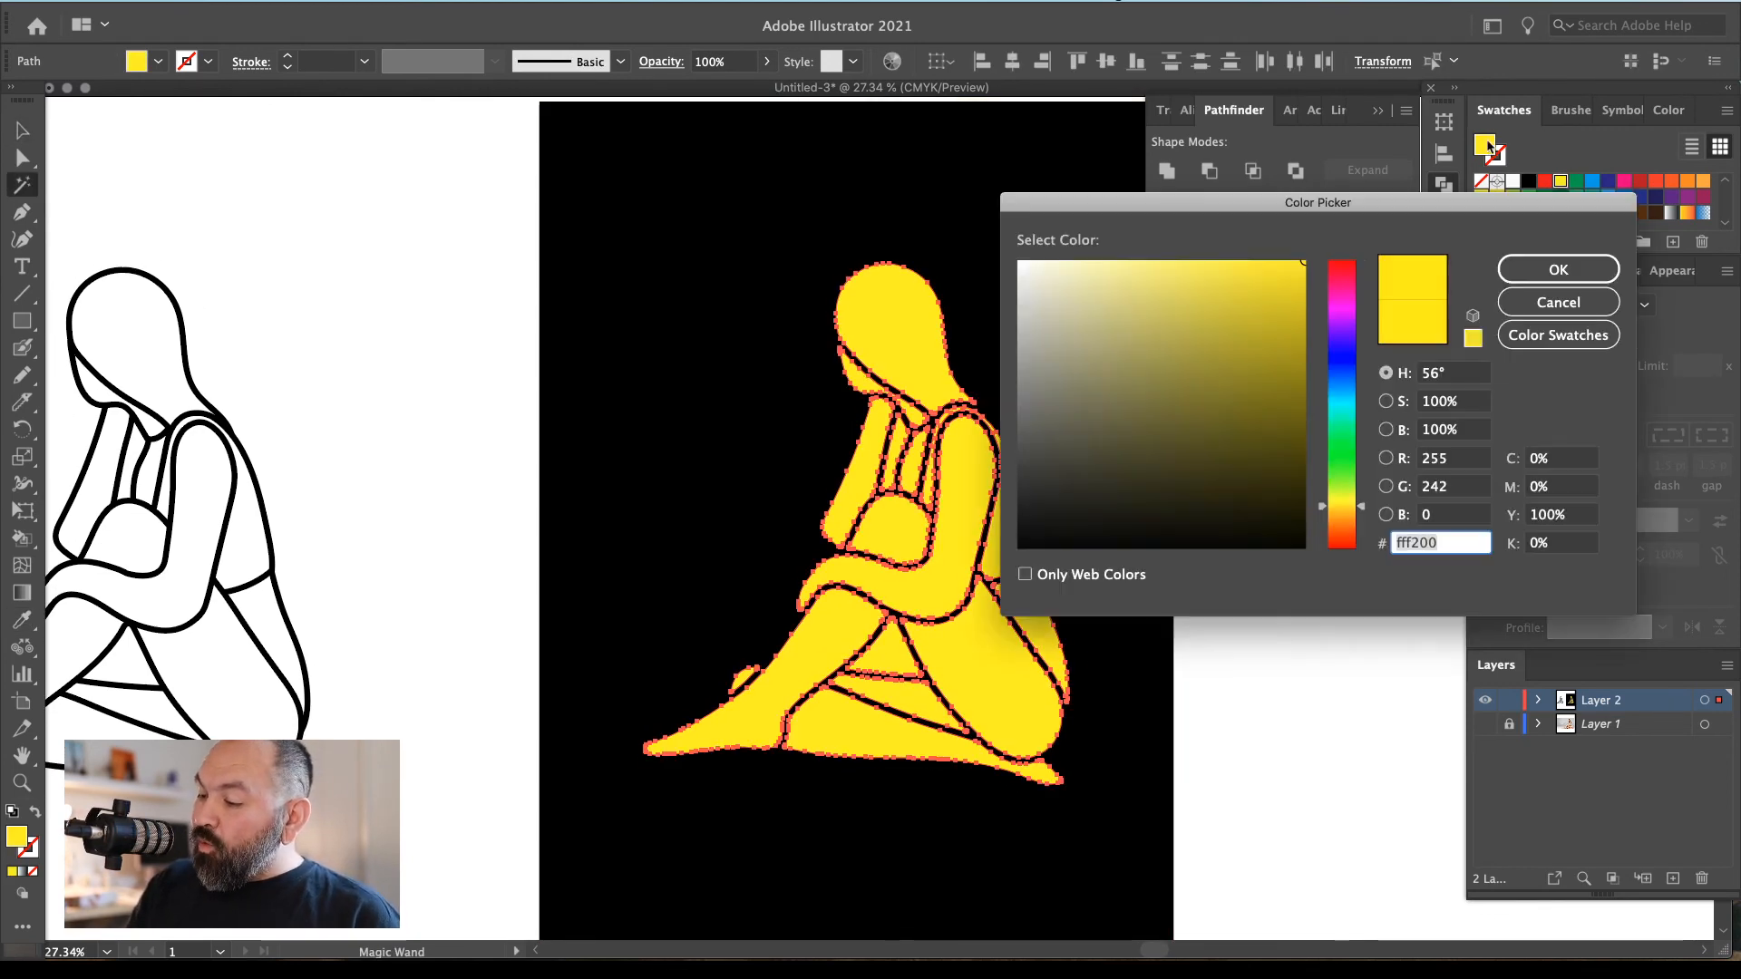
{"action": "left_click", "coordinate": [1077, 274]}
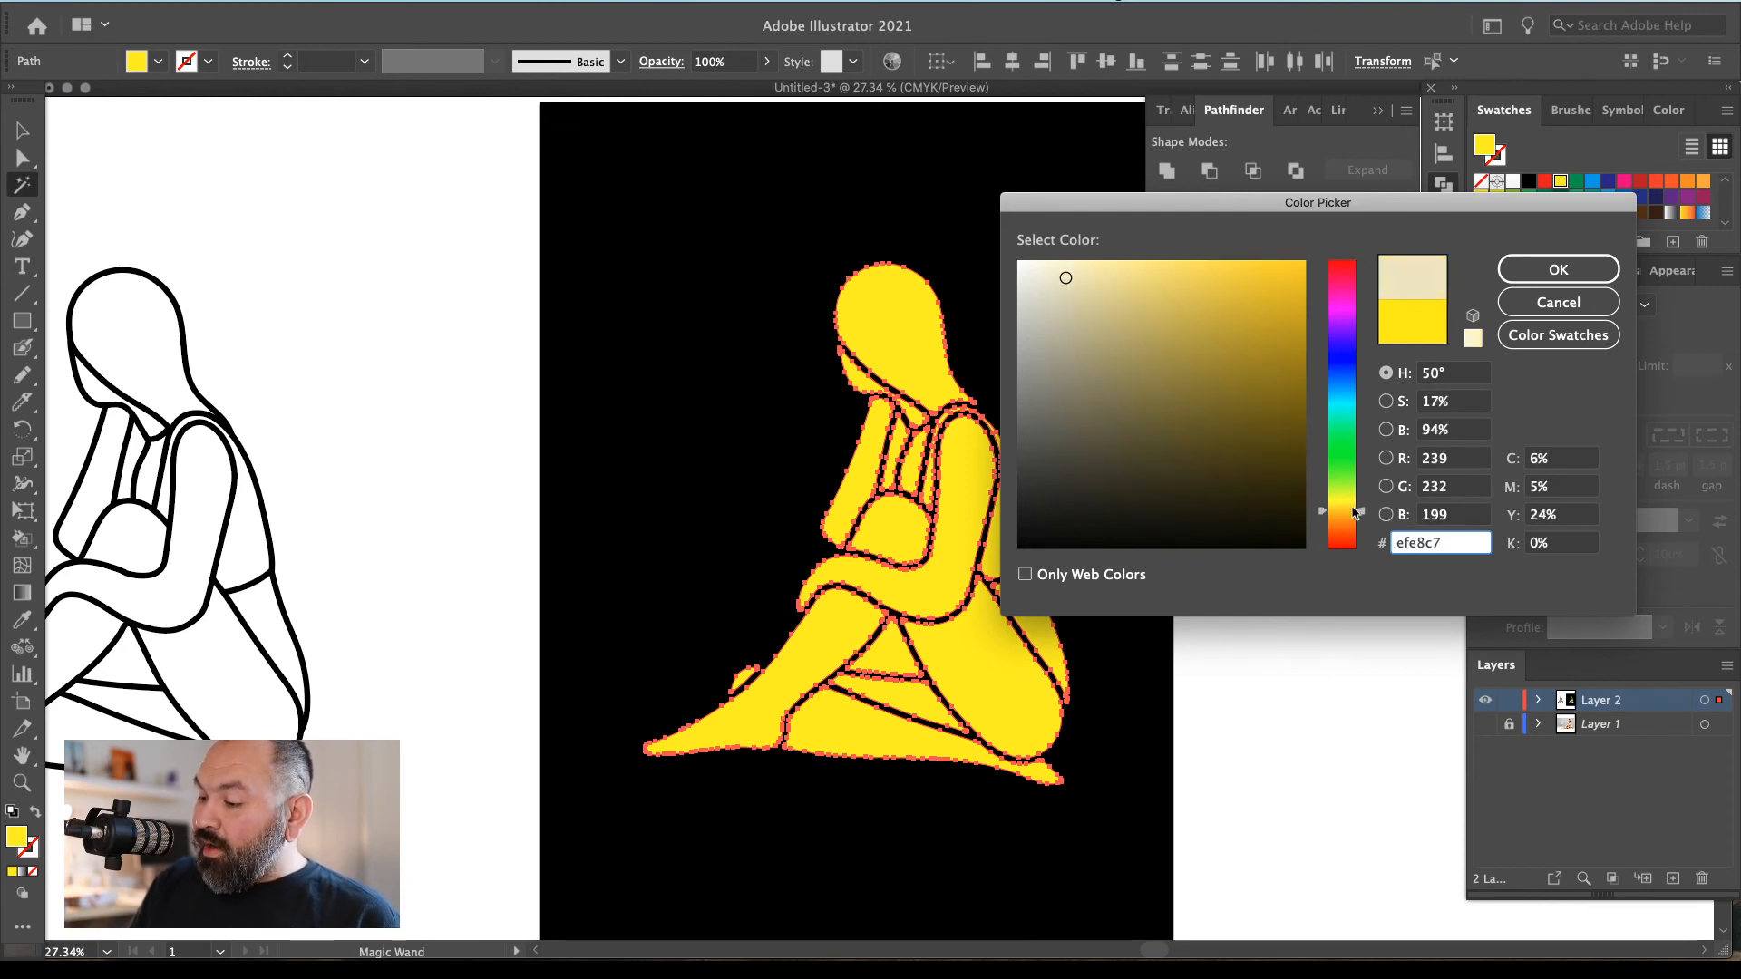
{"action": "left_click", "coordinate": [1558, 269]}
{"action": "key", "text": "v"}
{"action": "left_click", "coordinate": [1251, 481]}
{"action": "scroll", "coordinate": [1174, 474], "scroll_direction": "right", "scroll_amount": 2}
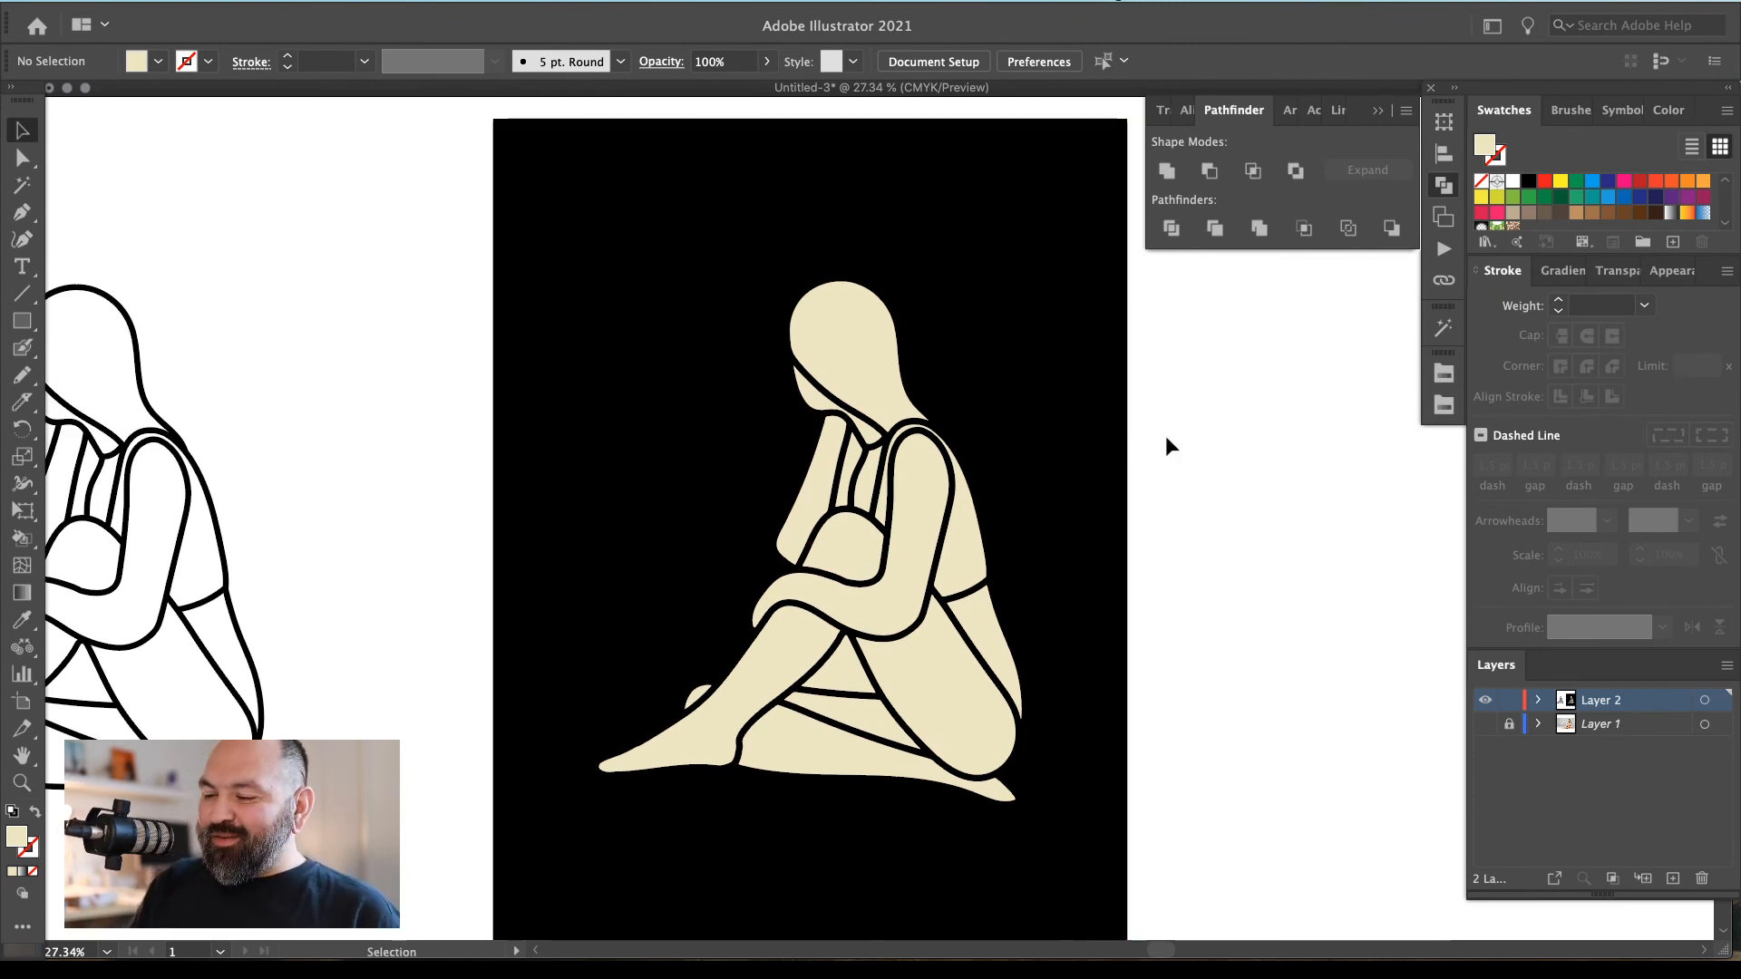
Lighten the fill of all the figure's cream shapes to a paler, less saturated cream
{"action": "key", "text": "y"}
{"action": "left_click", "coordinate": [916, 515]}
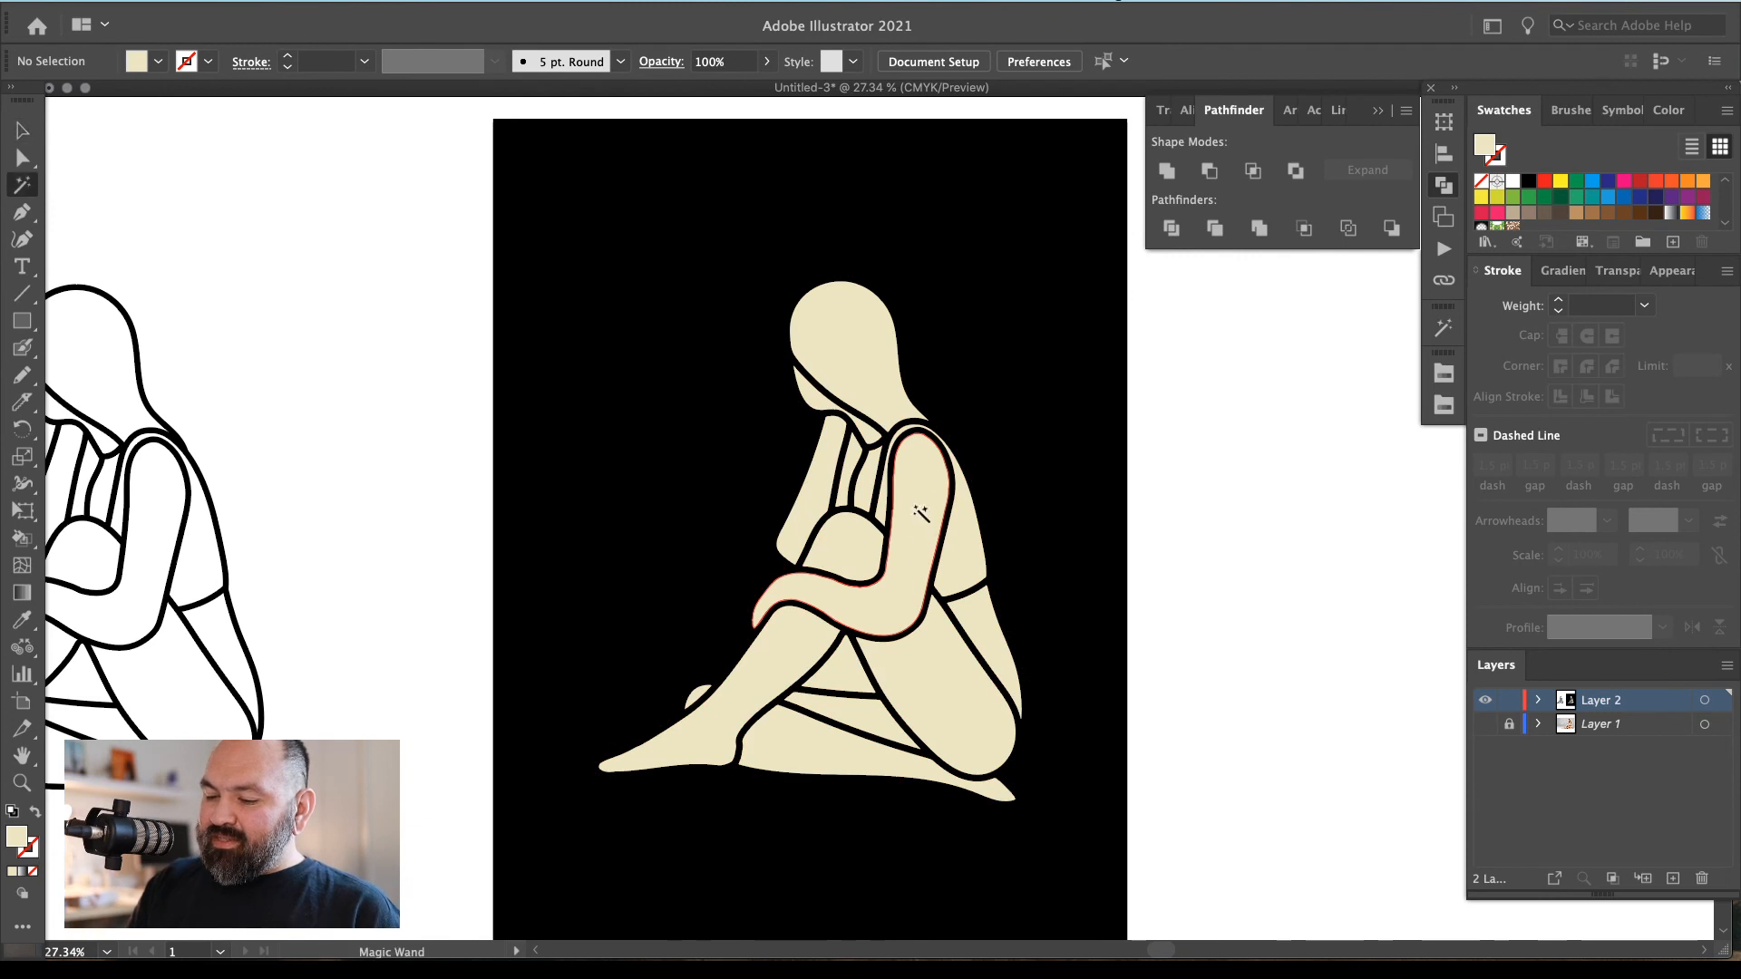
{"action": "left_click", "coordinate": [916, 515]}
{"action": "double_click", "coordinate": [1485, 144]}
{"action": "left_click", "coordinate": [1044, 278]}
{"action": "key", "text": "Return"}
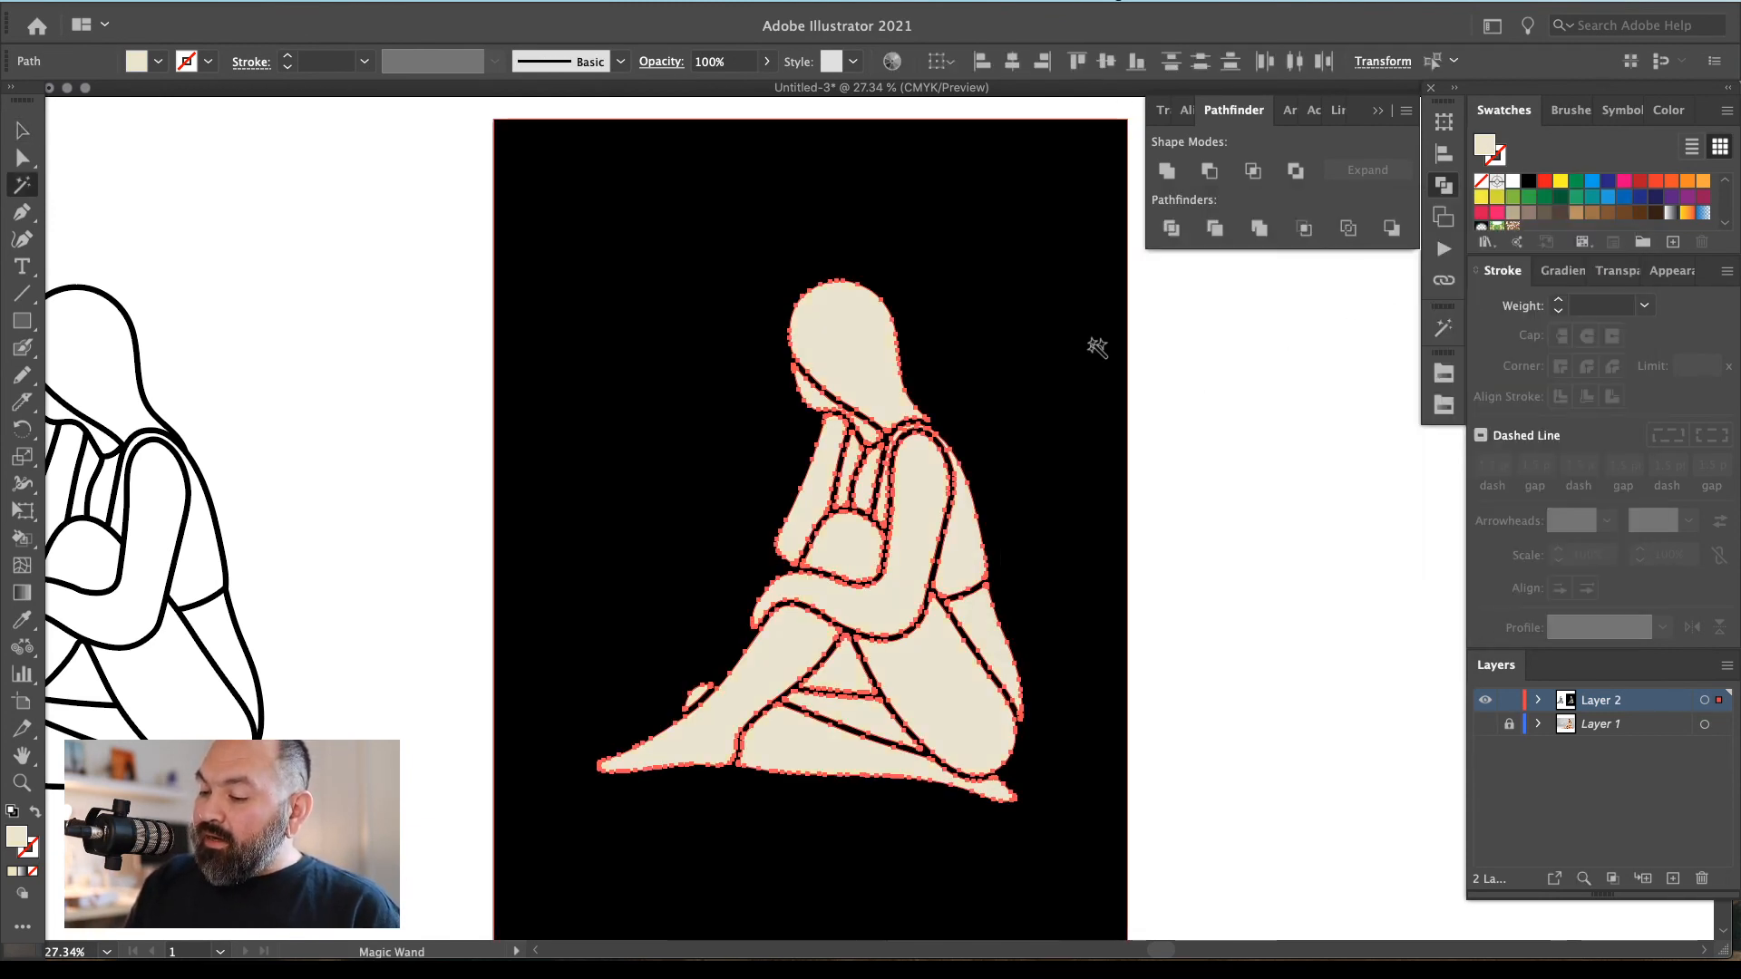
Lock the original black line drawing beside the artboard to keep it out of color selections
{"action": "left_click", "coordinate": [1098, 348]}
{"action": "key", "text": "super+shift+a"}
{"action": "left_click_drag", "start_coordinate": [688, 529], "coordinate": [1078, 471]}
{"action": "key", "text": "v"}
{"action": "left_click_drag", "start_coordinate": [707, 188], "coordinate": [201, 939]}
{"action": "key", "text": "super+shift+a"}
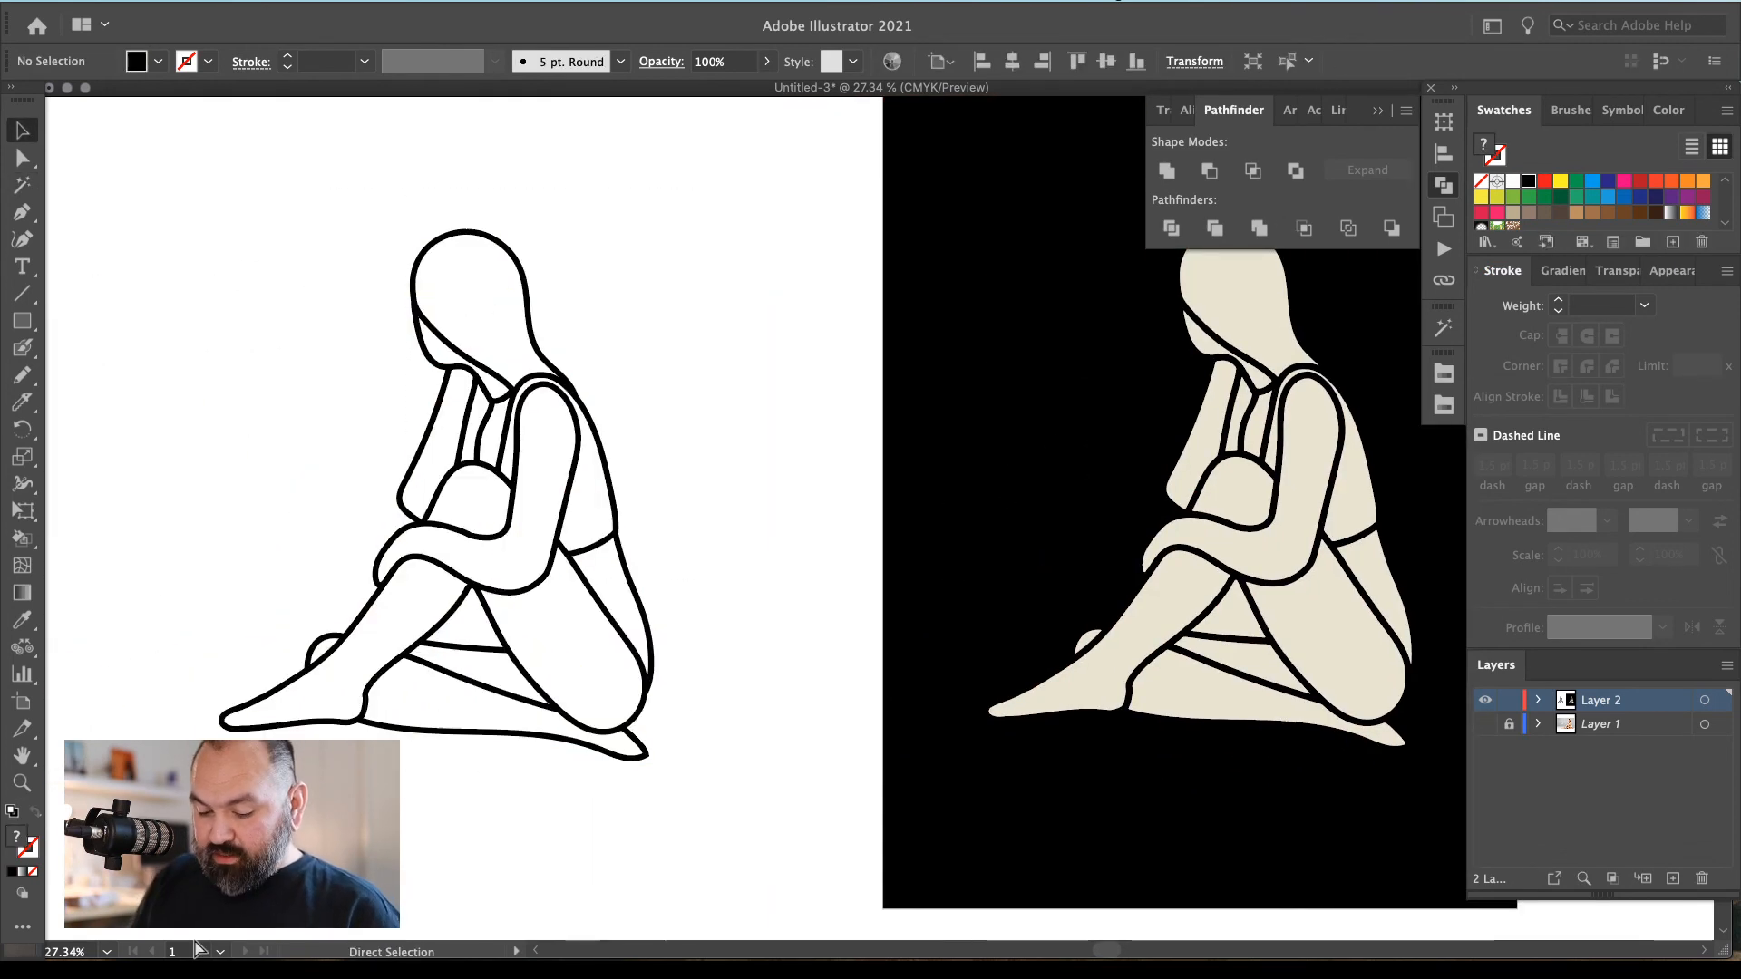
Select the black background and the figure's black lines together and change their fill to a warm brown
{"action": "scroll", "coordinate": [738, 547], "scroll_direction": "right", "scroll_amount": 5}
{"action": "key", "text": "y"}
{"action": "left_click", "coordinate": [940, 329]}
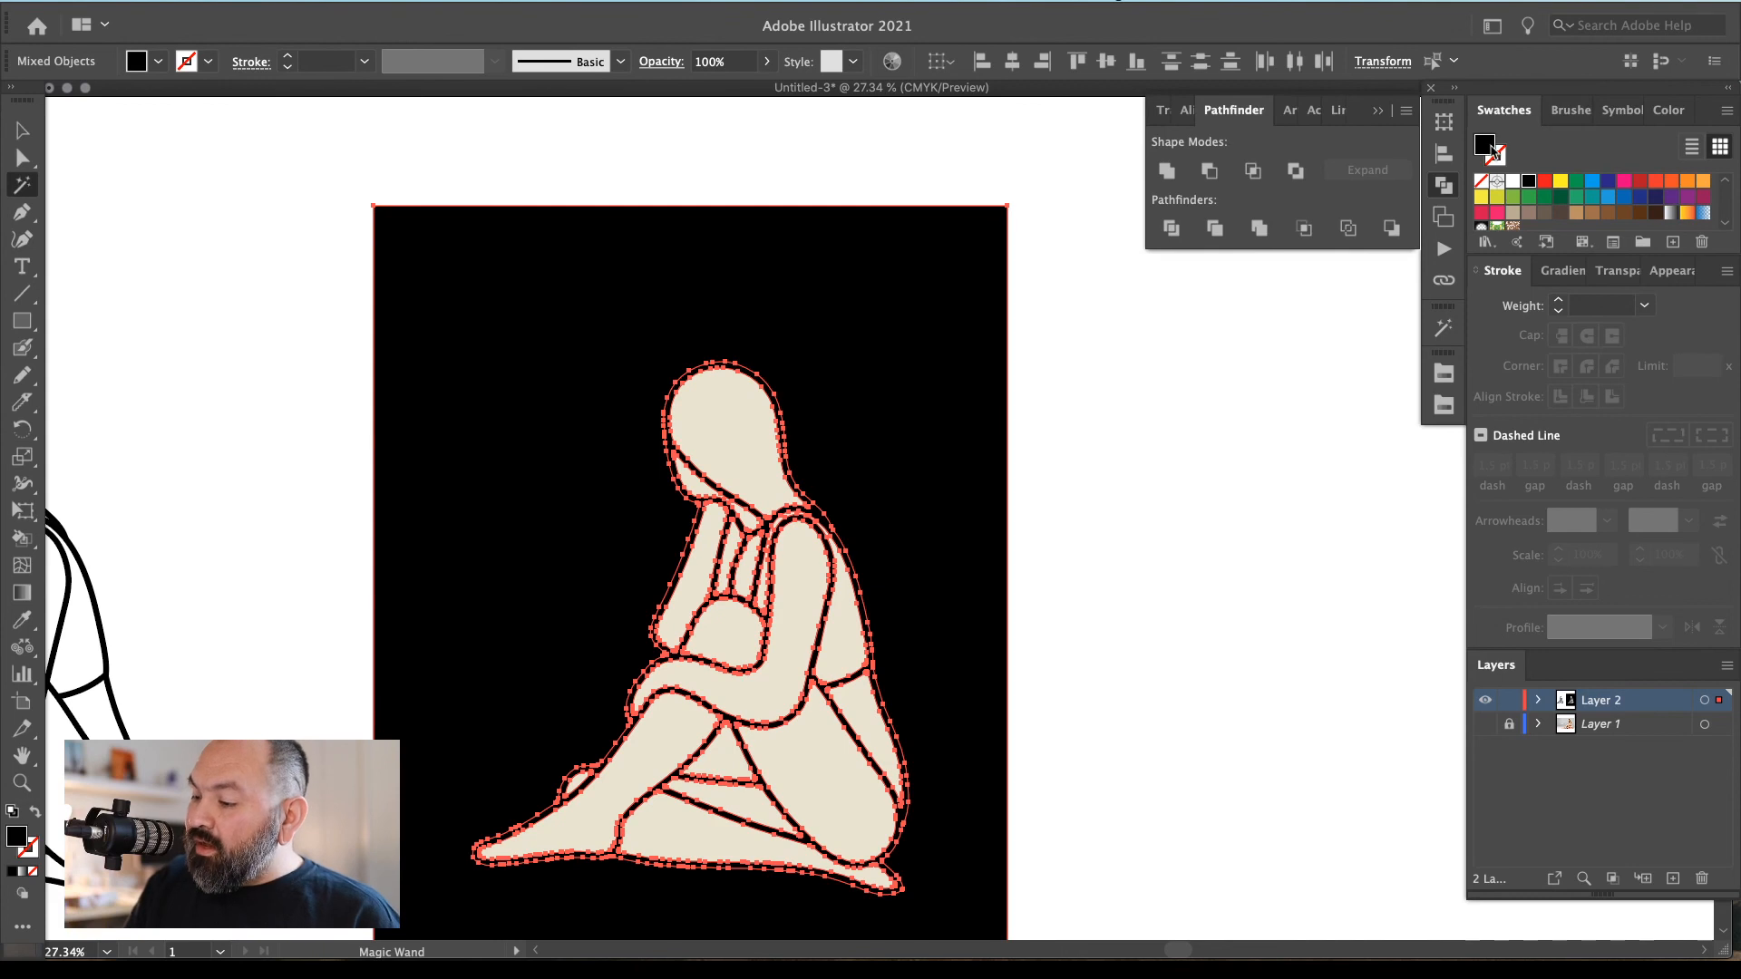
{"action": "double_click", "coordinate": [1487, 147]}
{"action": "left_click_drag", "start_coordinate": [1351, 341], "coordinate": [1351, 518]}
{"action": "left_click", "coordinate": [1212, 417]}
{"action": "mouse_move", "coordinate": [1212, 417]}
{"action": "left_mouse_down"}
{"action": "mouse_move", "coordinate": [1200, 365]}
{"action": "mouse_move", "coordinate": [1228, 370]}
{"action": "left_mouse_up"}
{"action": "left_click_drag", "start_coordinate": [1360, 528], "coordinate": [1358, 533]}
{"action": "left_click", "coordinate": [1558, 269]}
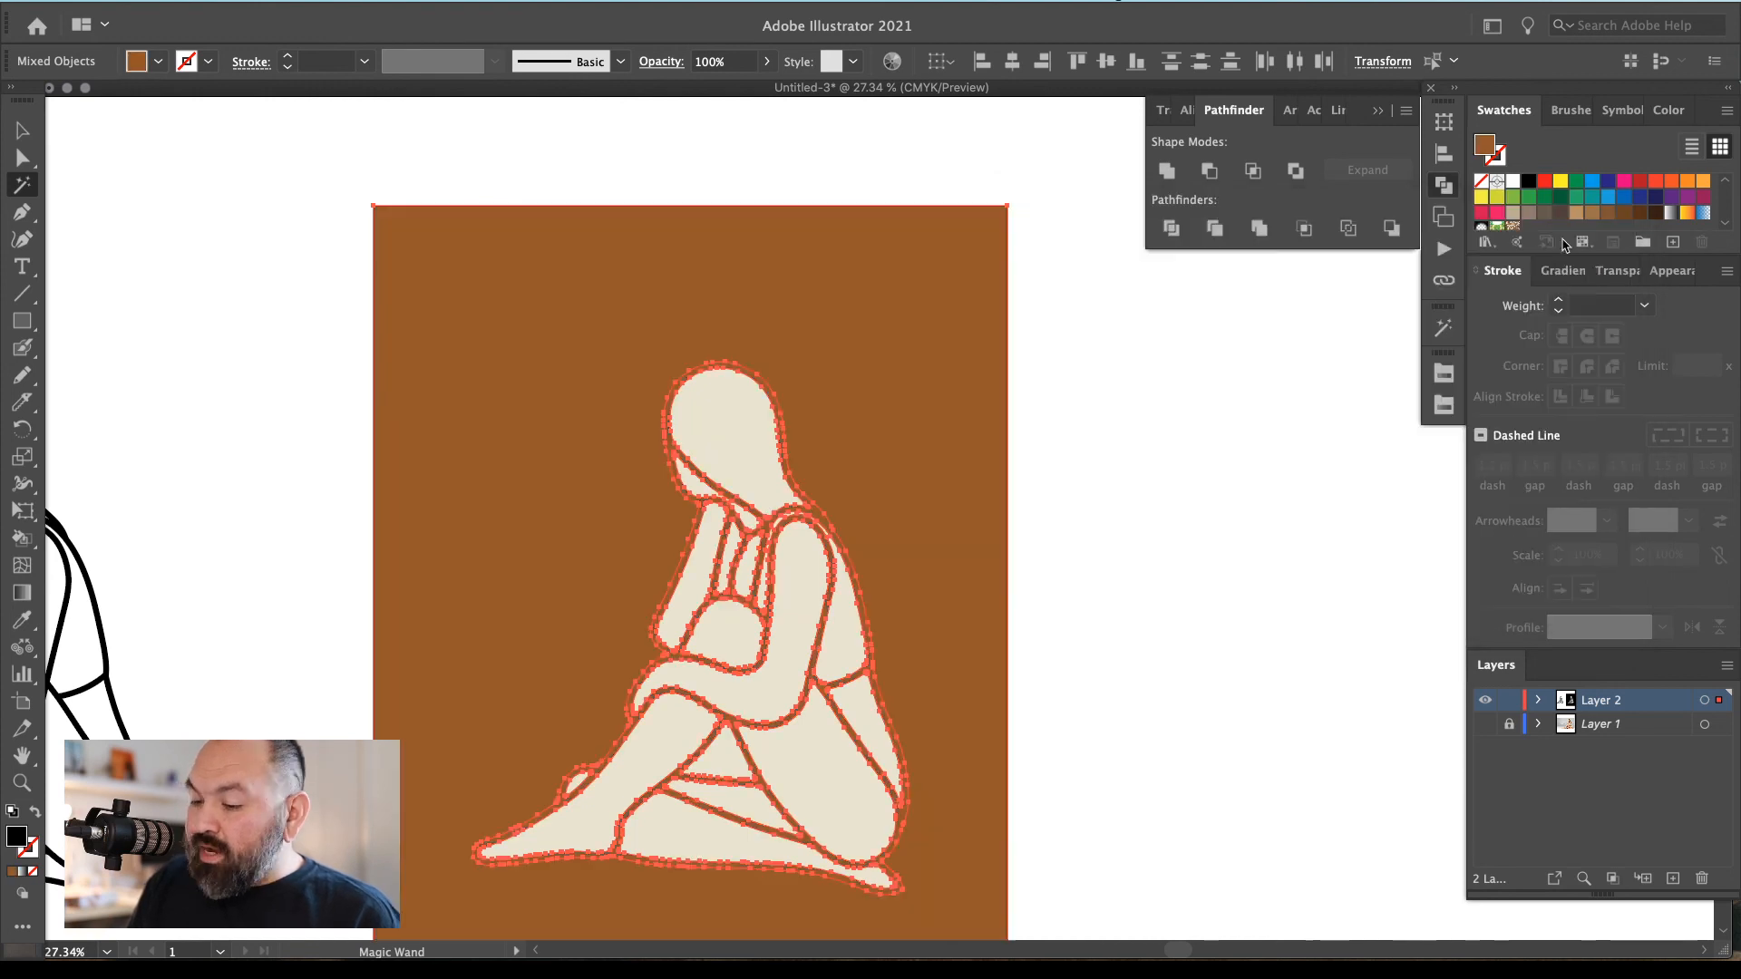
{"action": "left_click", "coordinate": [1100, 595]}
{"action": "scroll", "coordinate": [1139, 564], "scroll_direction": "left", "scroll_amount": 2}
{"action": "scroll", "coordinate": [1133, 571], "scroll_direction": "down", "scroll_amount": 3}
{"action": "key", "text": "ctrl+minus"}
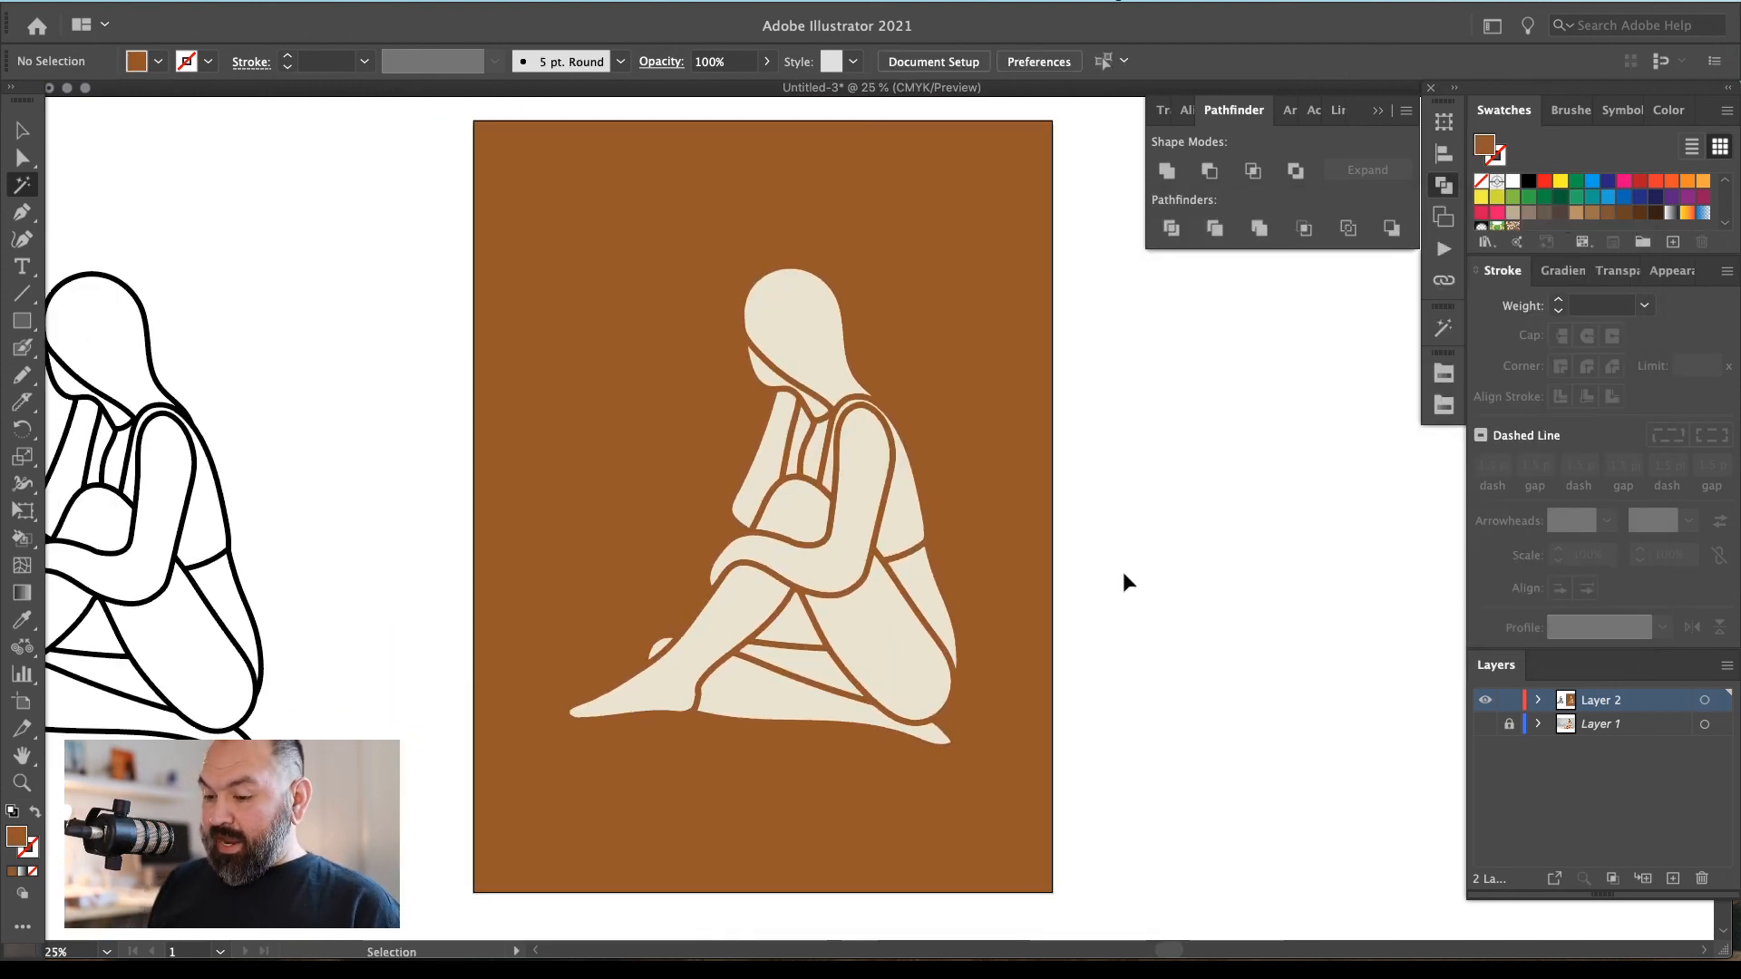
Delete the cream triangle in the gap between the figure's legs
{"action": "key", "text": "v"}
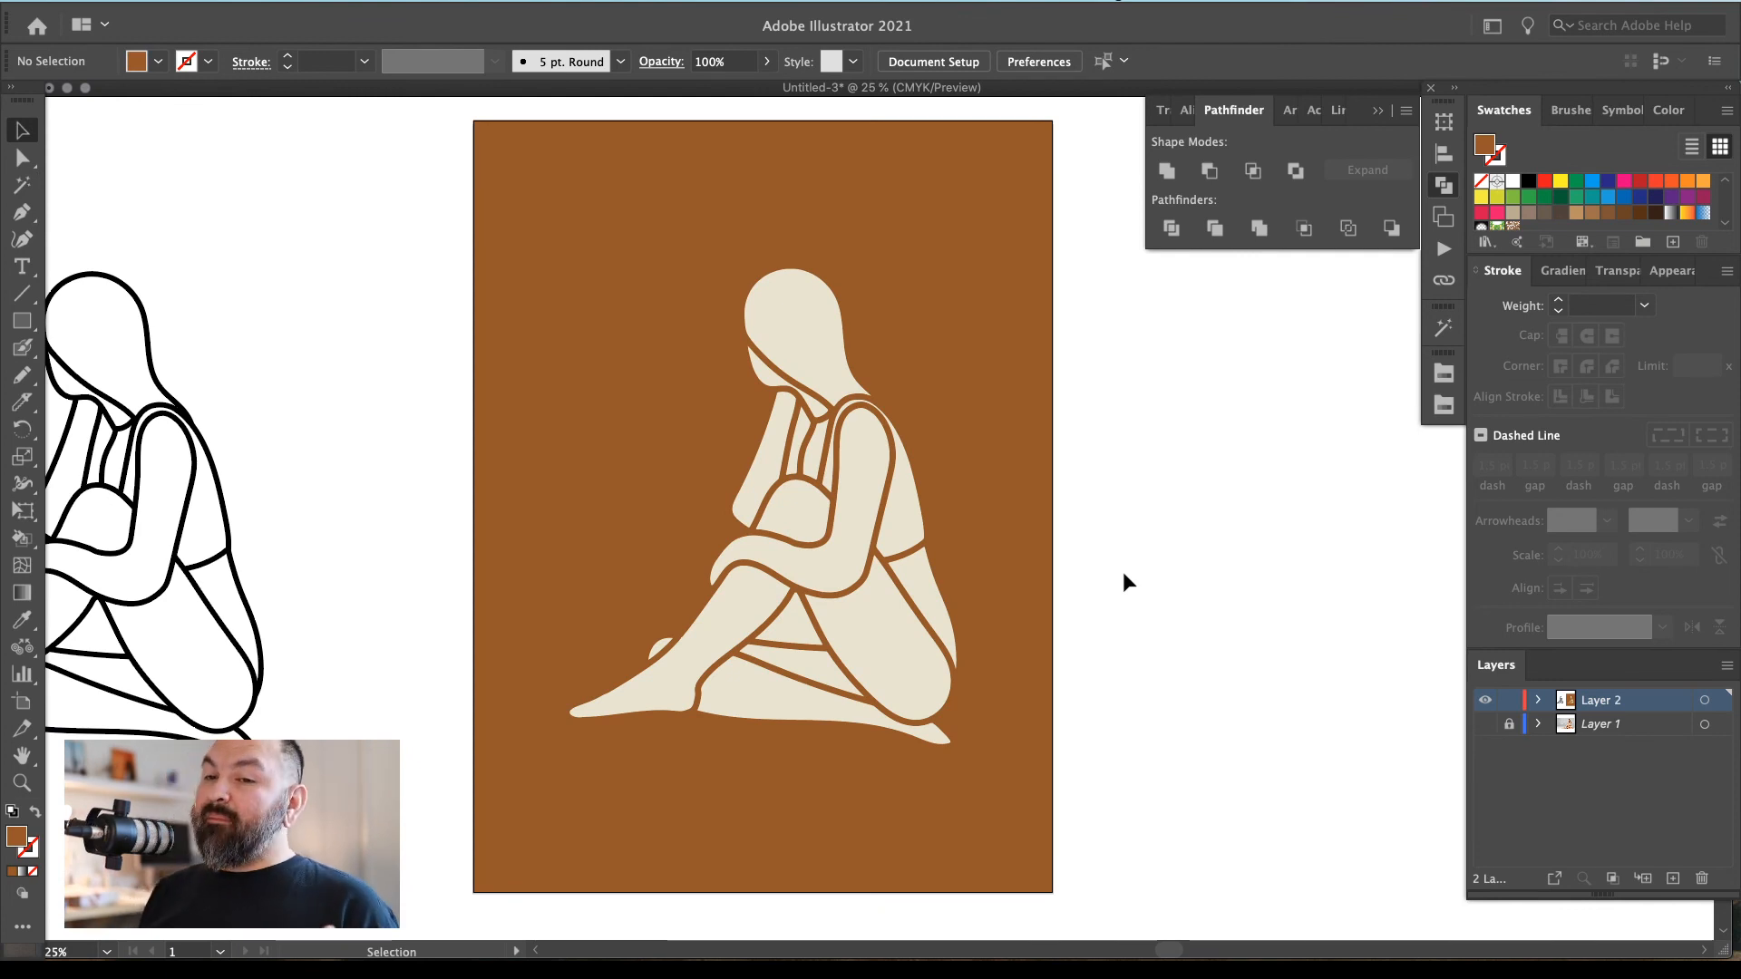
{"action": "key", "text": "a"}
{"action": "scroll", "coordinate": [645, 768], "scroll_direction": "up", "scroll_amount": 3}
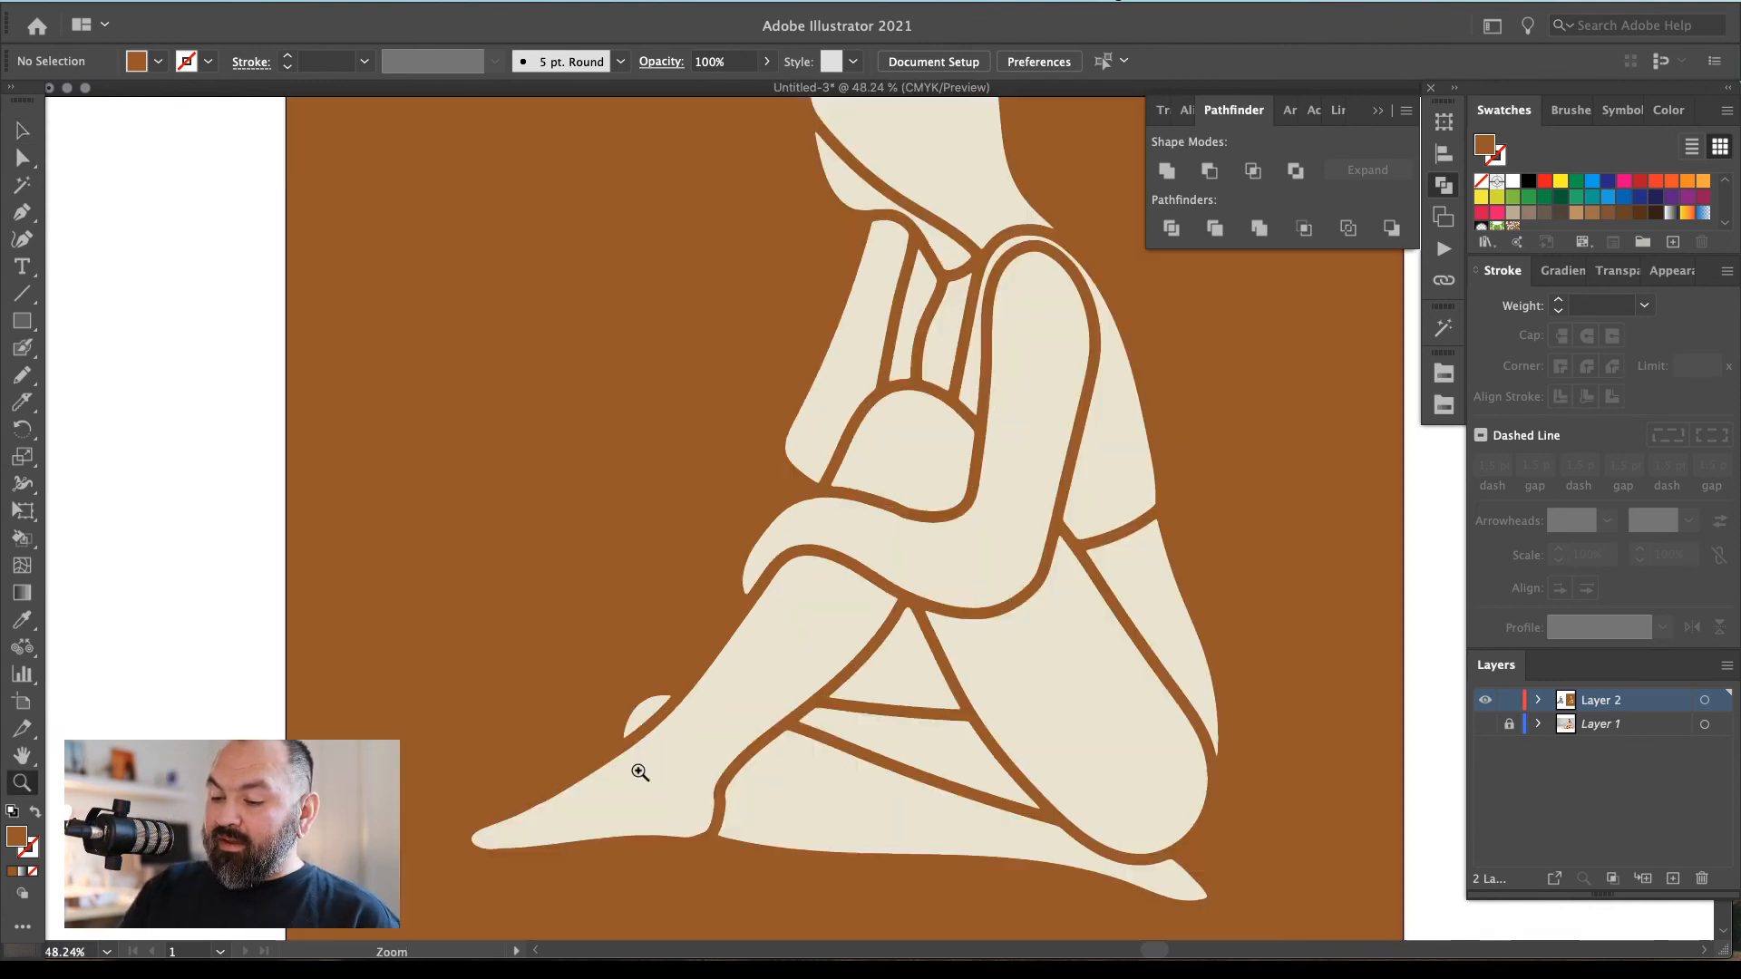
{"action": "left_click", "coordinate": [902, 716]}
{"action": "key", "text": "Delete"}
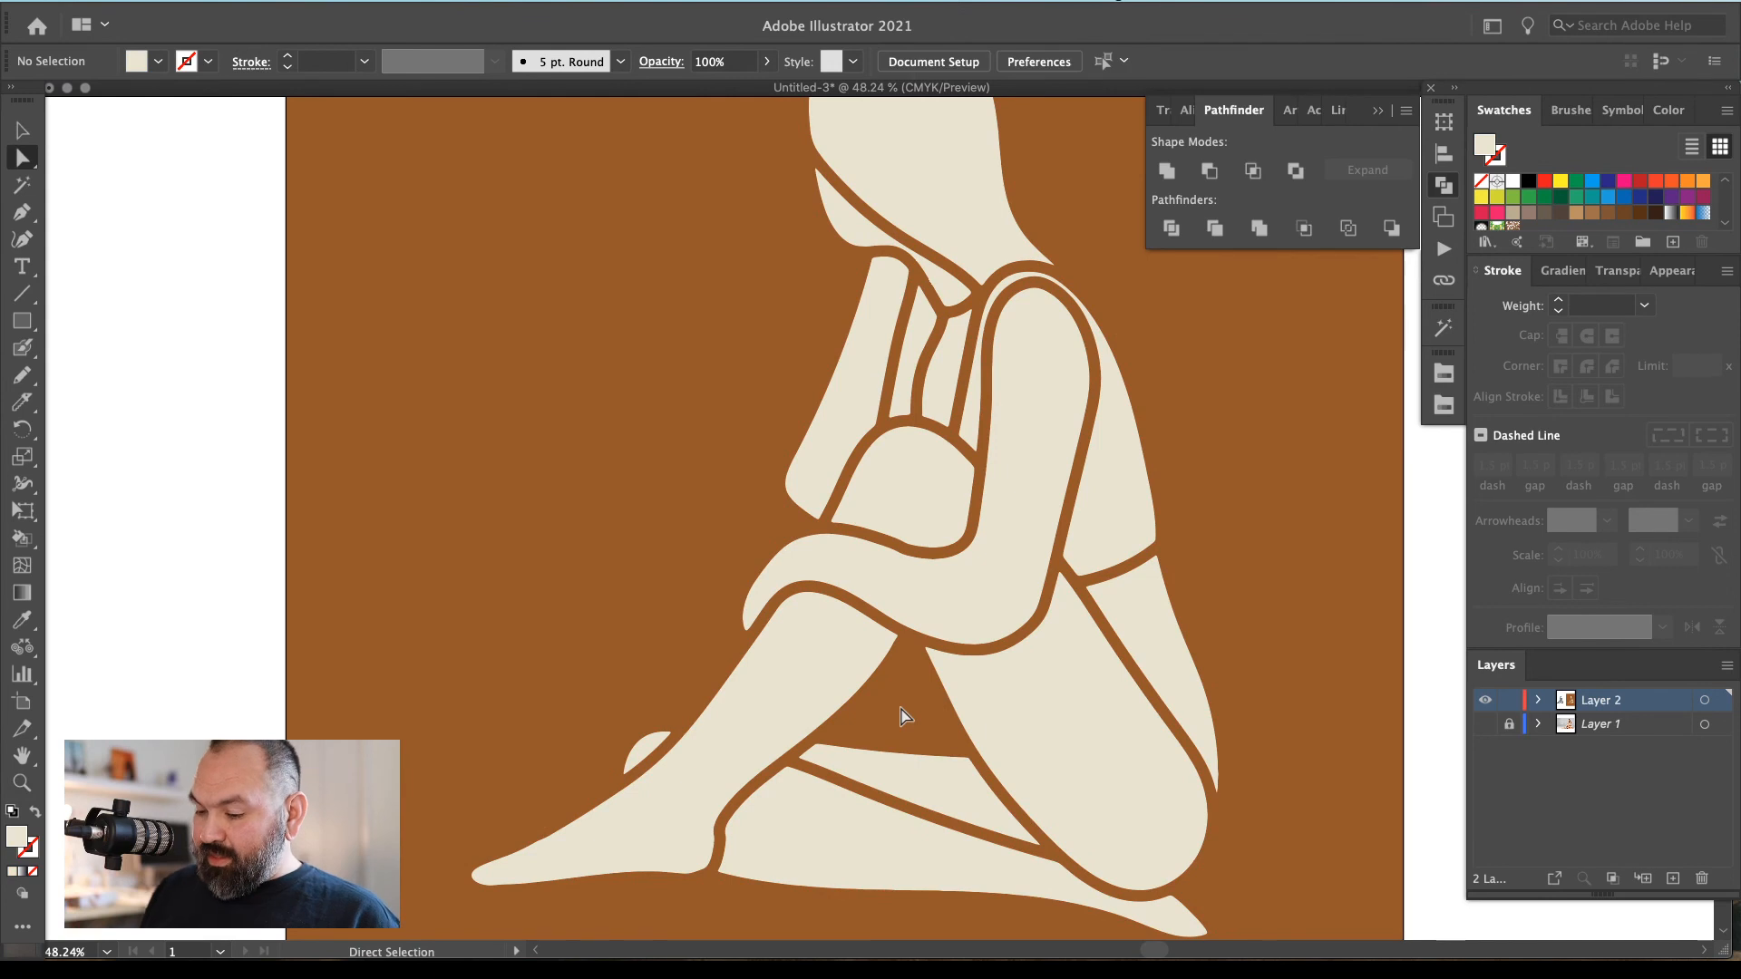
Delete the narrow cream shape beside the raised forearm, between the chin and the knee
{"action": "left_click_drag", "start_coordinate": [902, 716], "coordinate": [820, 766]}
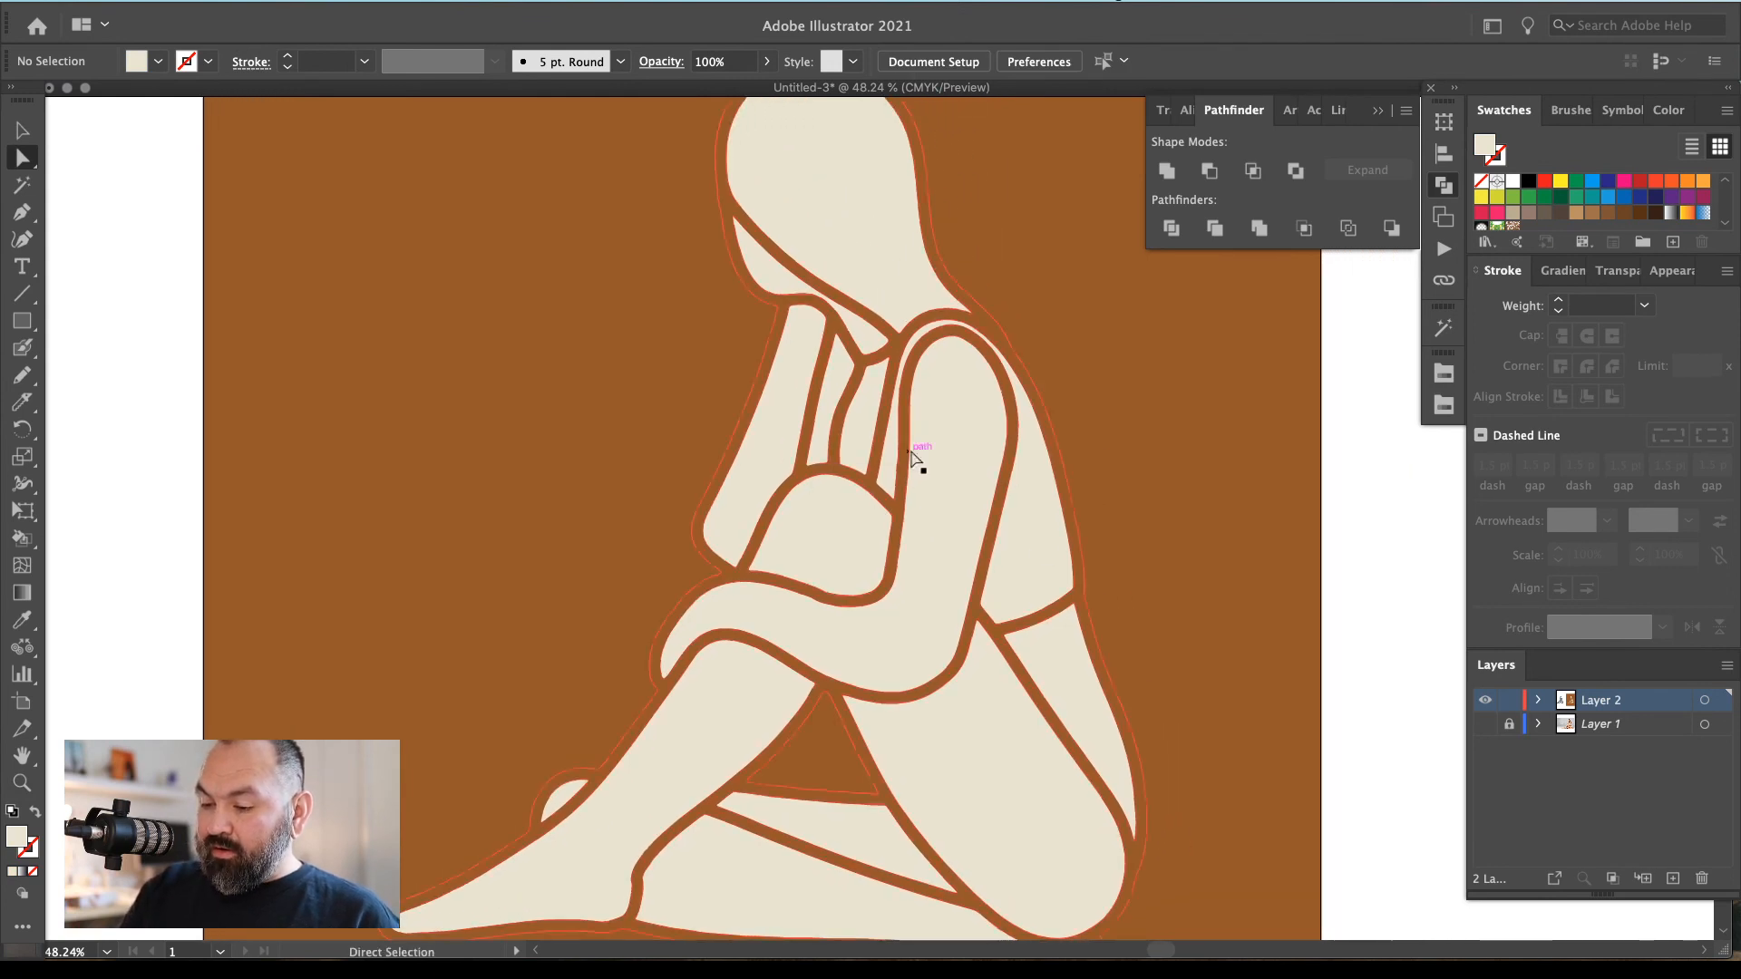
{"action": "left_click_drag", "start_coordinate": [1084, 700], "coordinate": [1078, 677]}
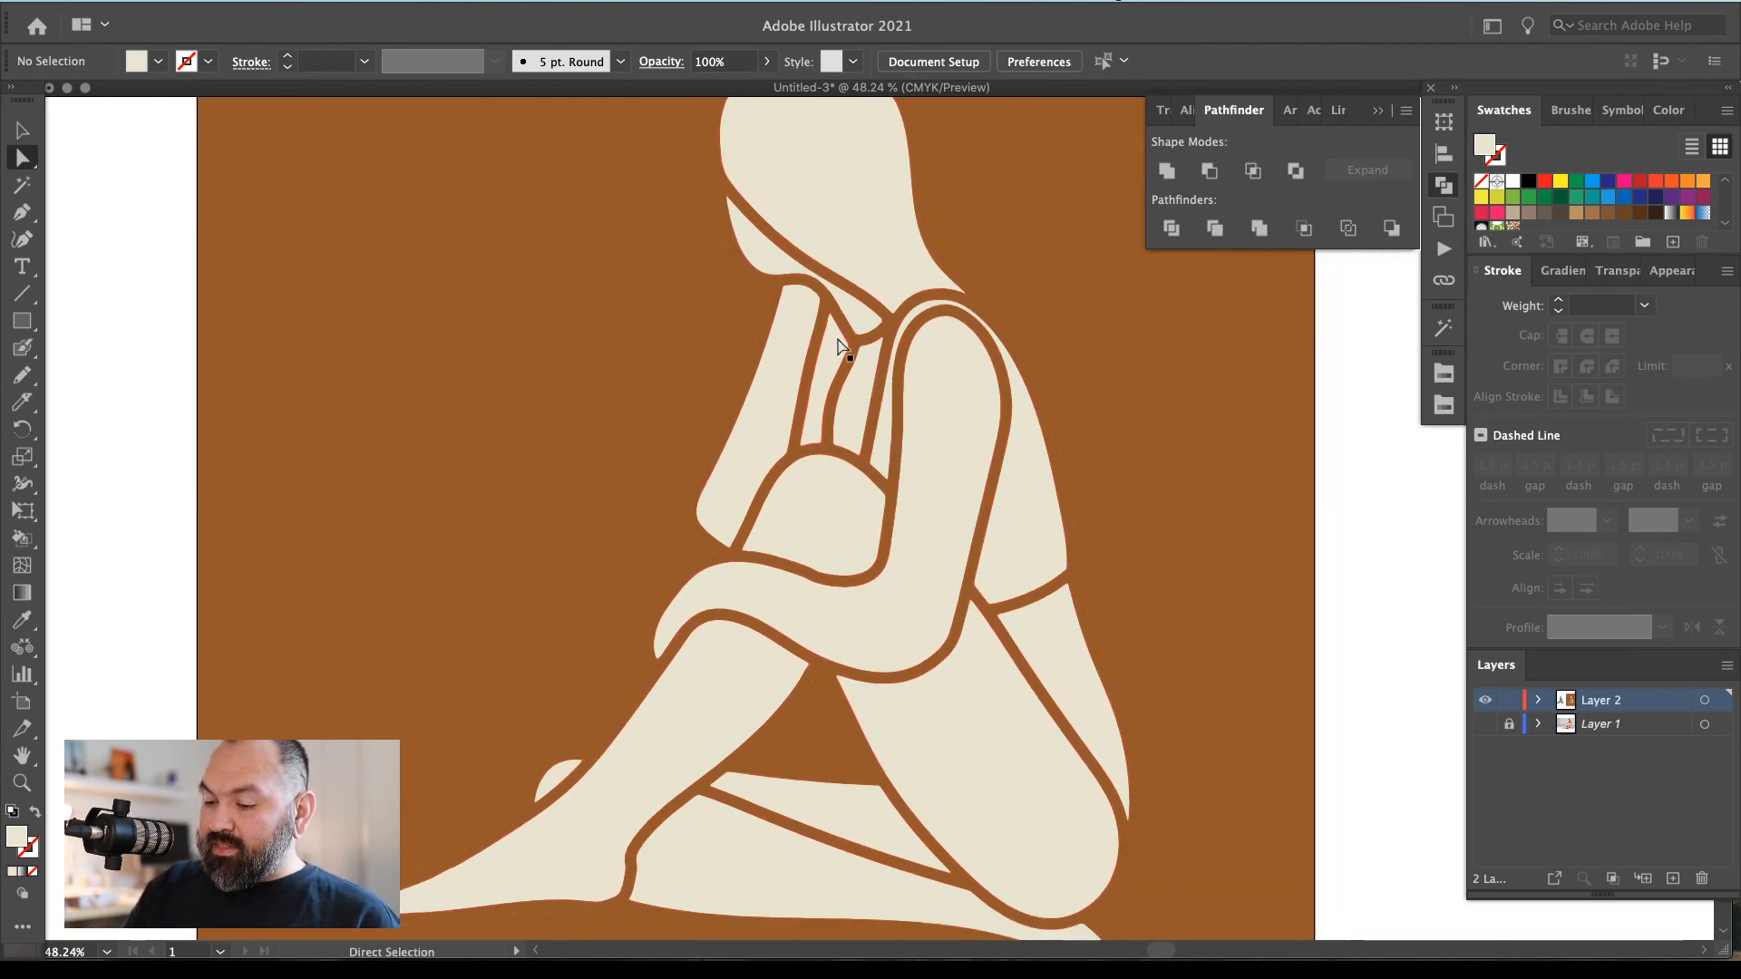
{"action": "left_click", "coordinate": [830, 359]}
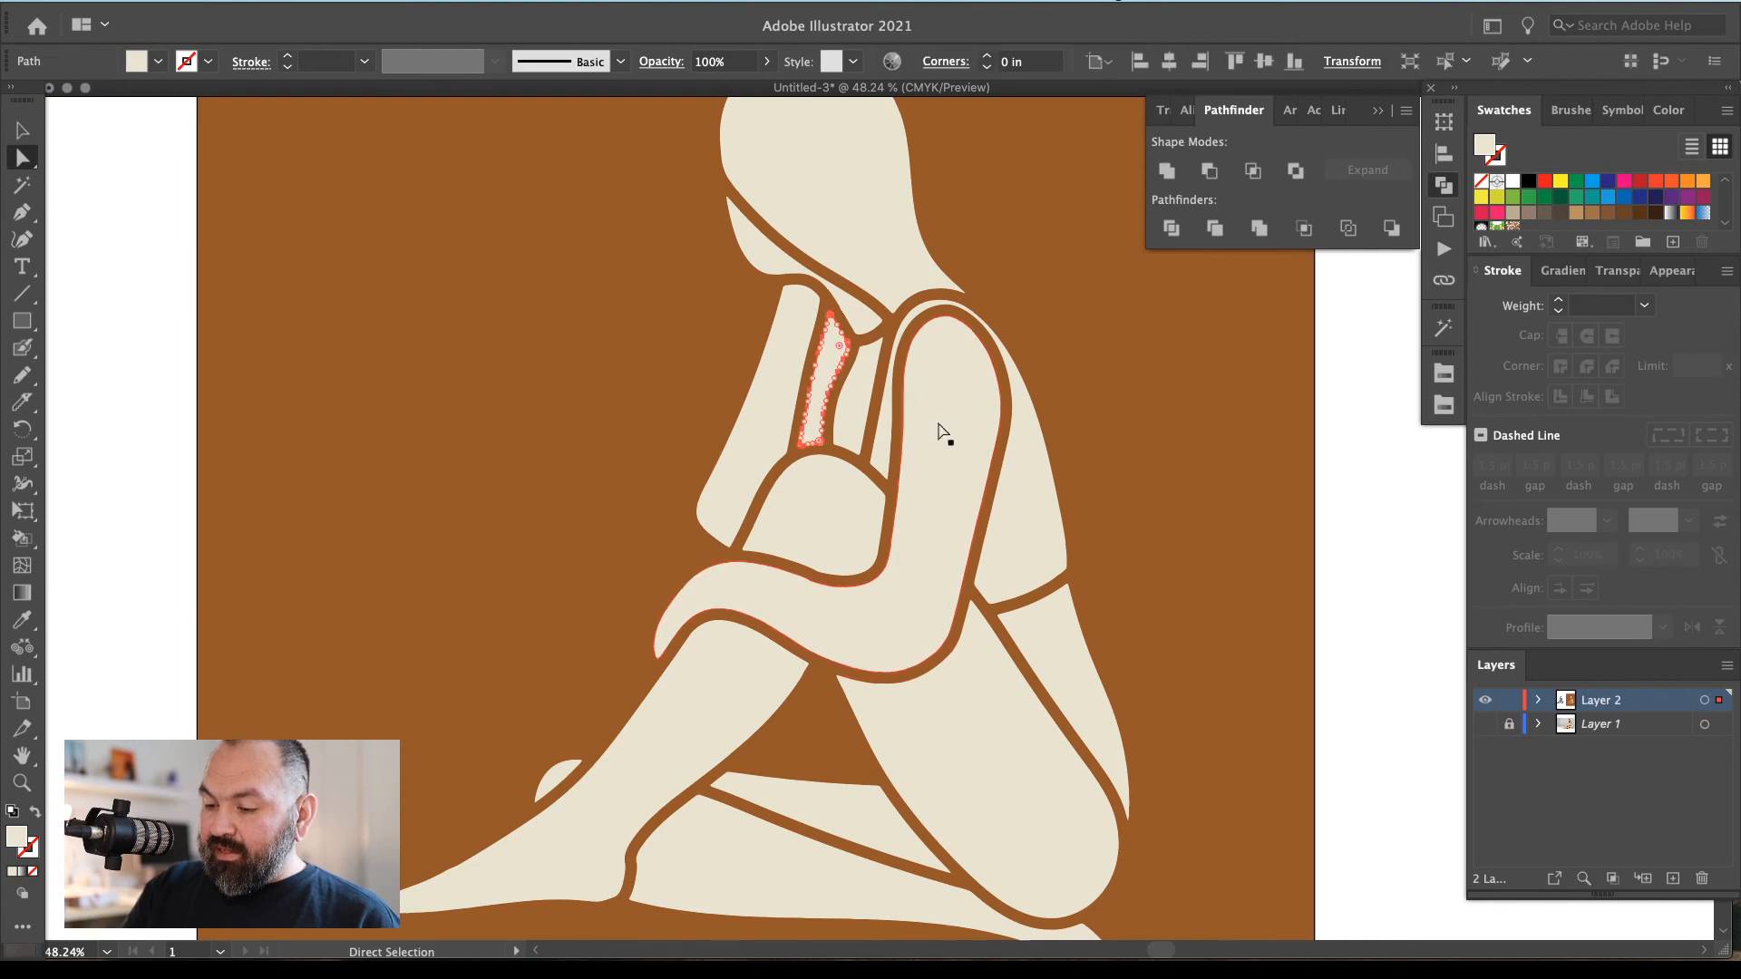
{"action": "key", "text": "Delete"}
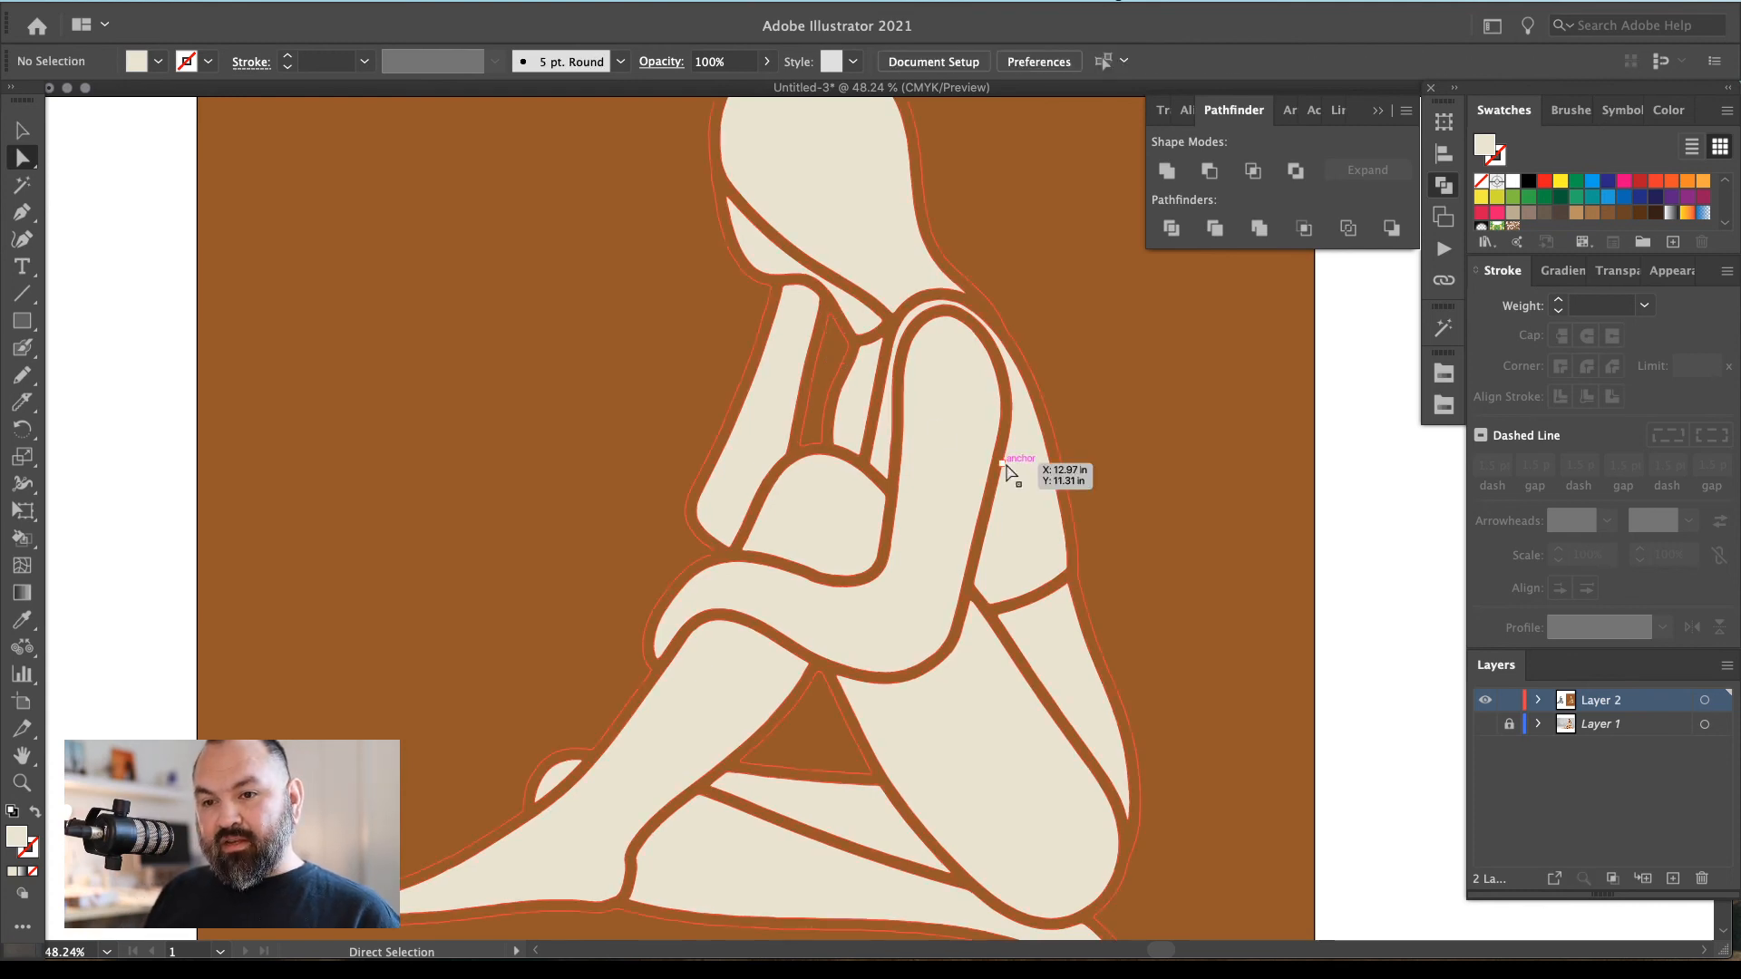
{"action": "key", "text": "super+minus"}
{"action": "key", "text": "v"}
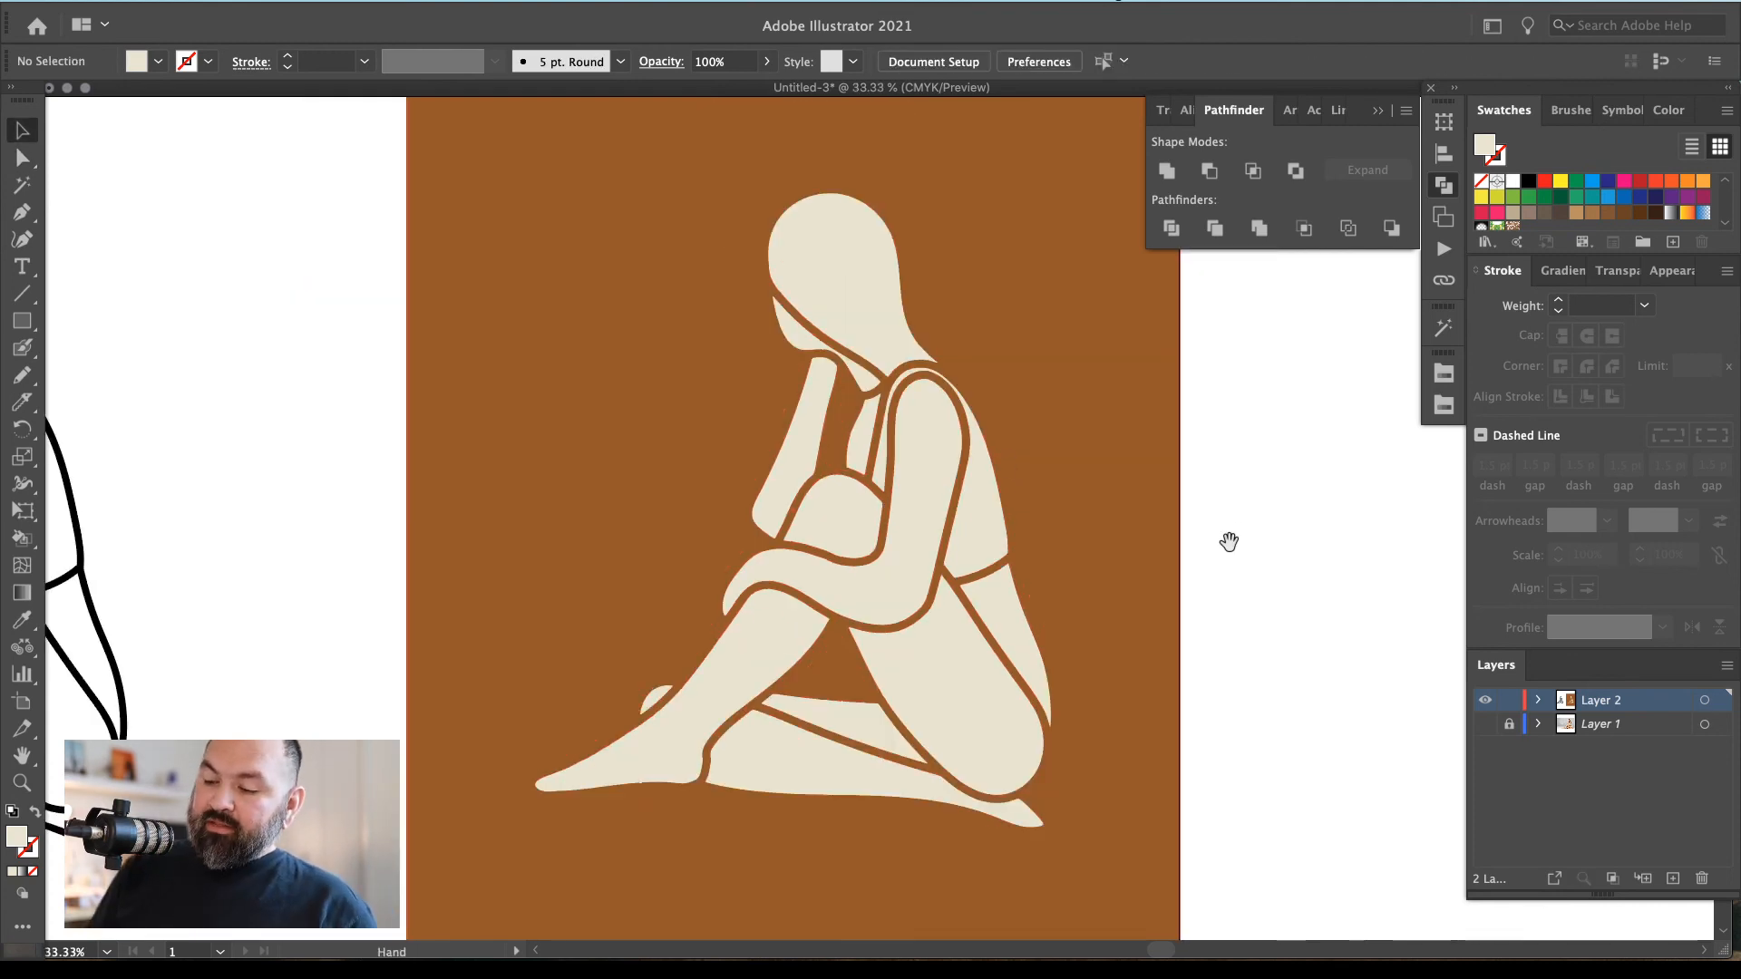
{"action": "key", "text": "super+minus"}
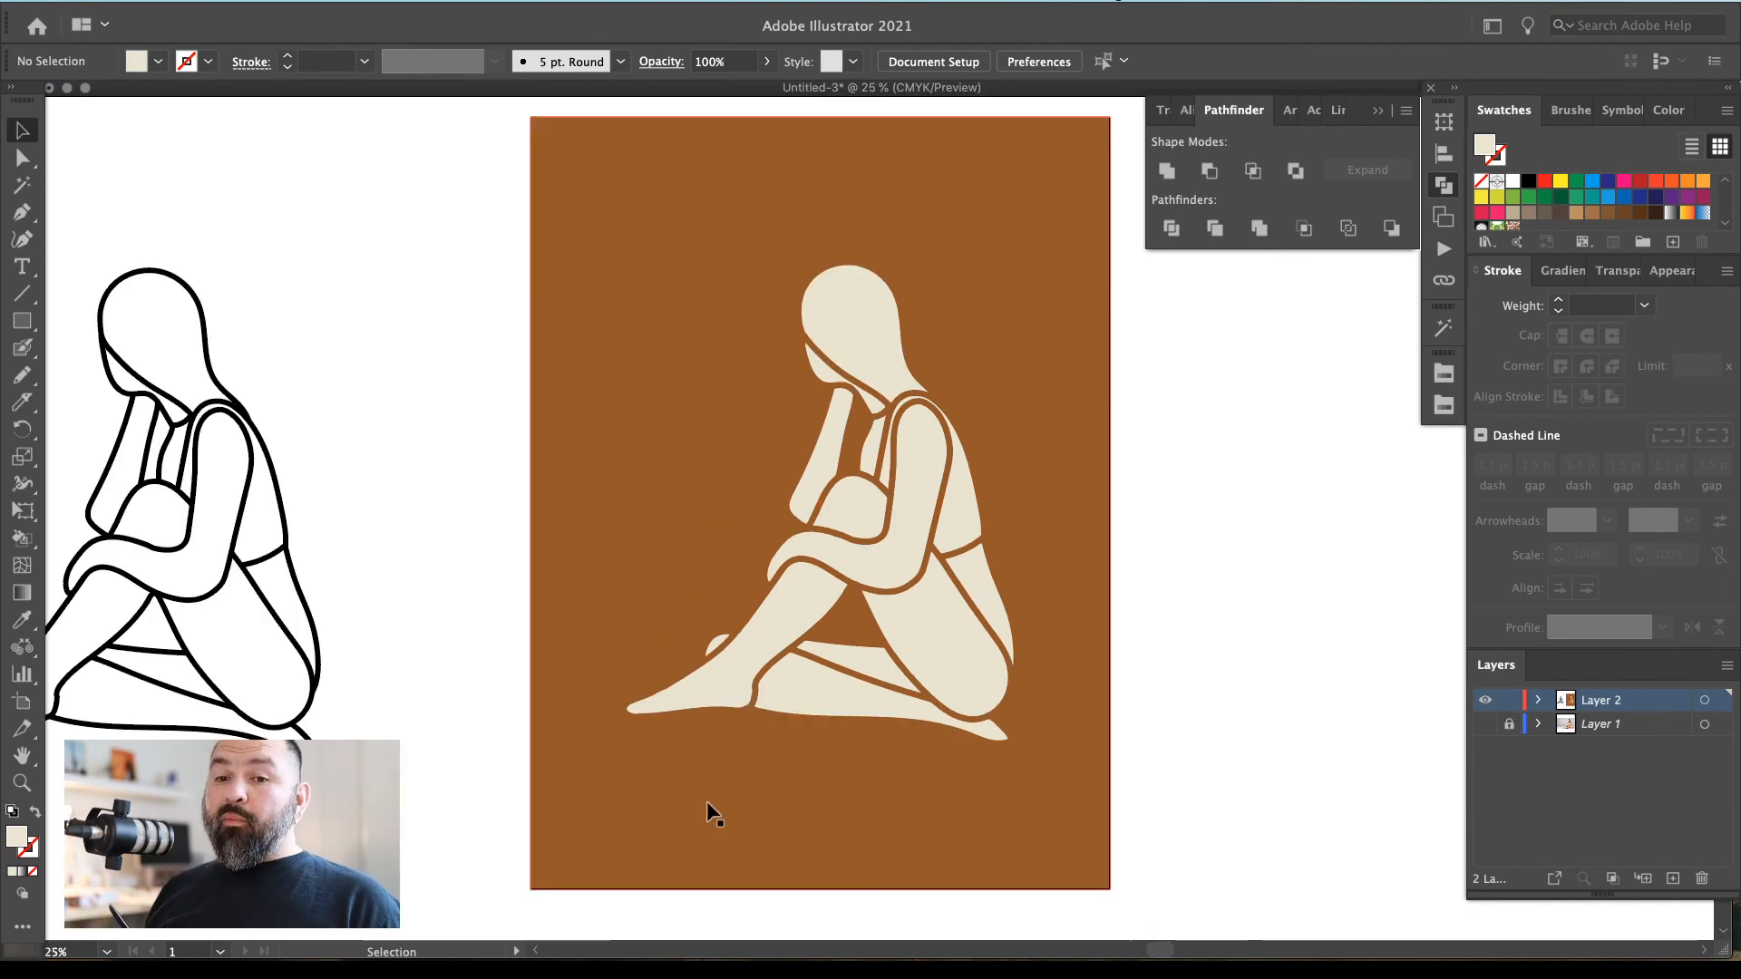